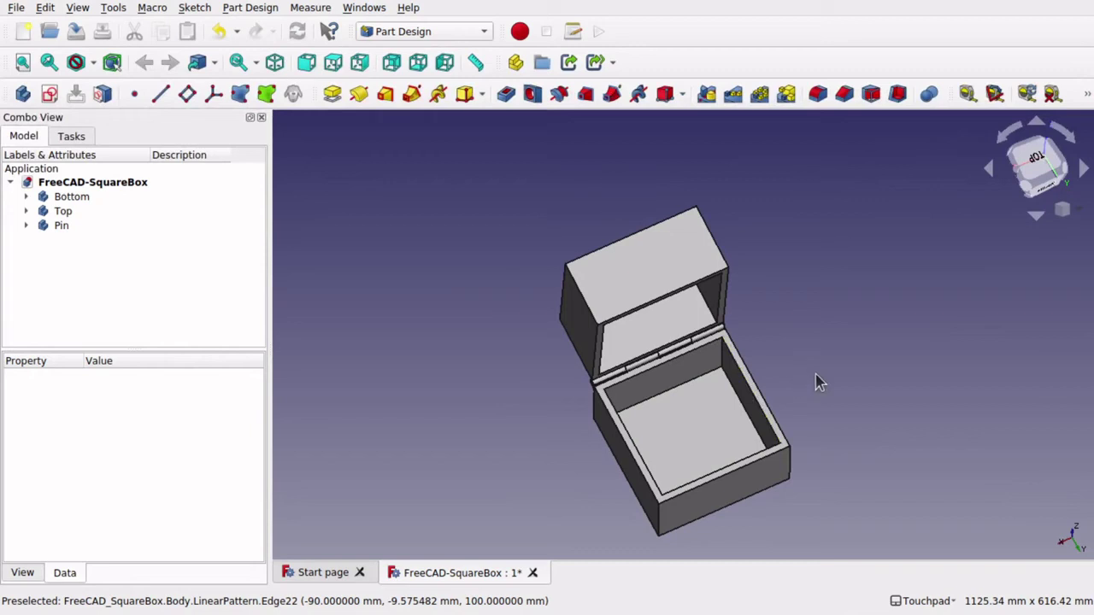
Step: Orbit and zoom around the finished box model to inspect it near the hinge
middle_click_drag(856, 375, 803, 366)
scroll(801, 367, "up", 5)
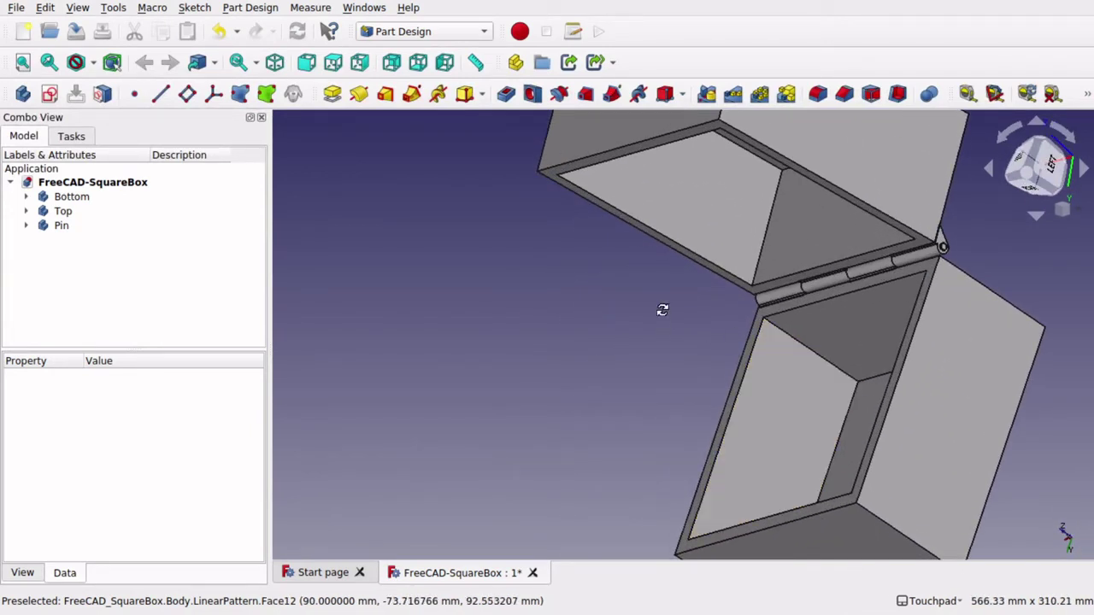
middle_click_drag(659, 310, 735, 301)
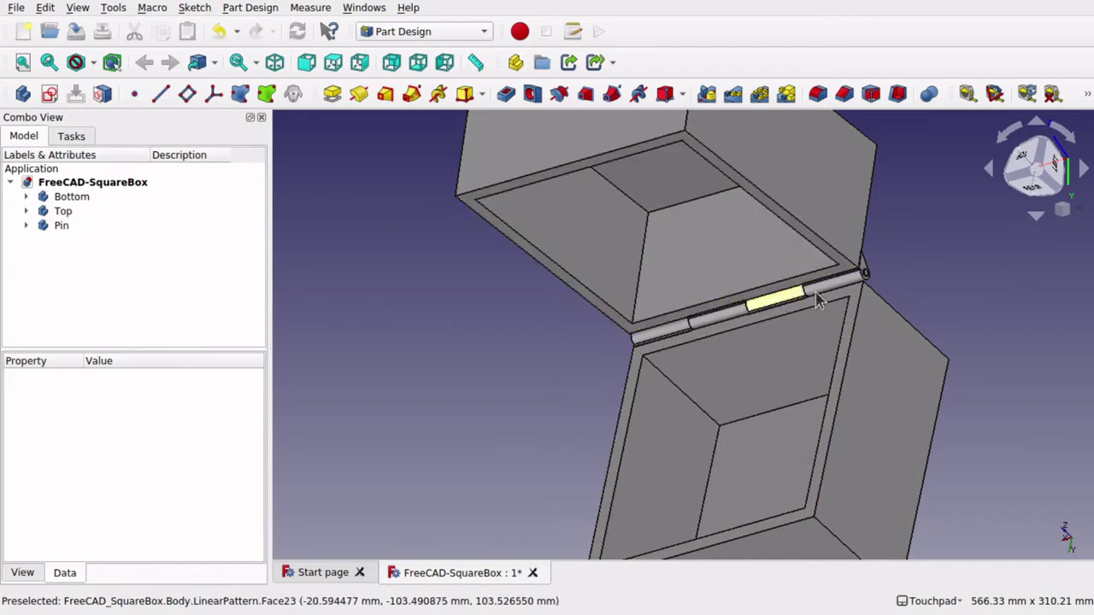
middle_click_drag(811, 294, 598, 337)
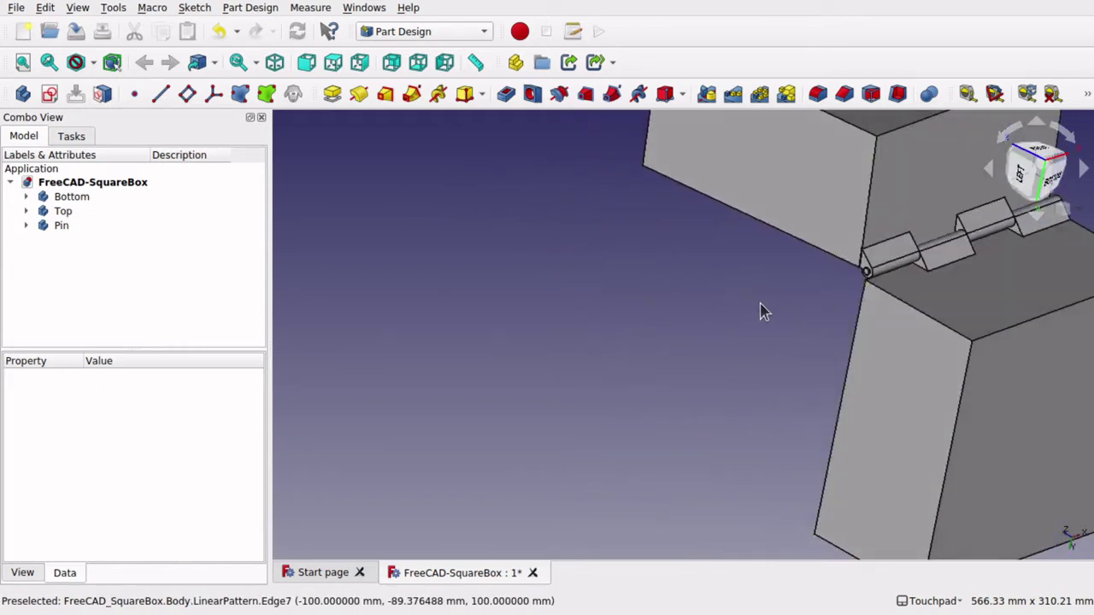
middle_click_drag(932, 268, 956, 296)
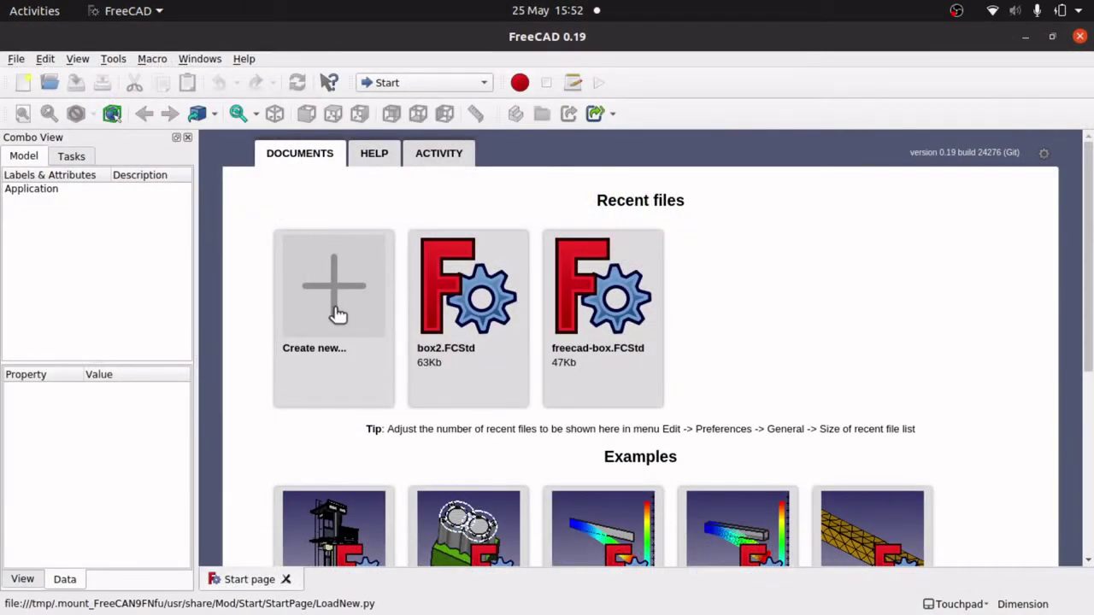
Step: Create a new empty document and switch to the Part Design workbench
left_click(337, 315)
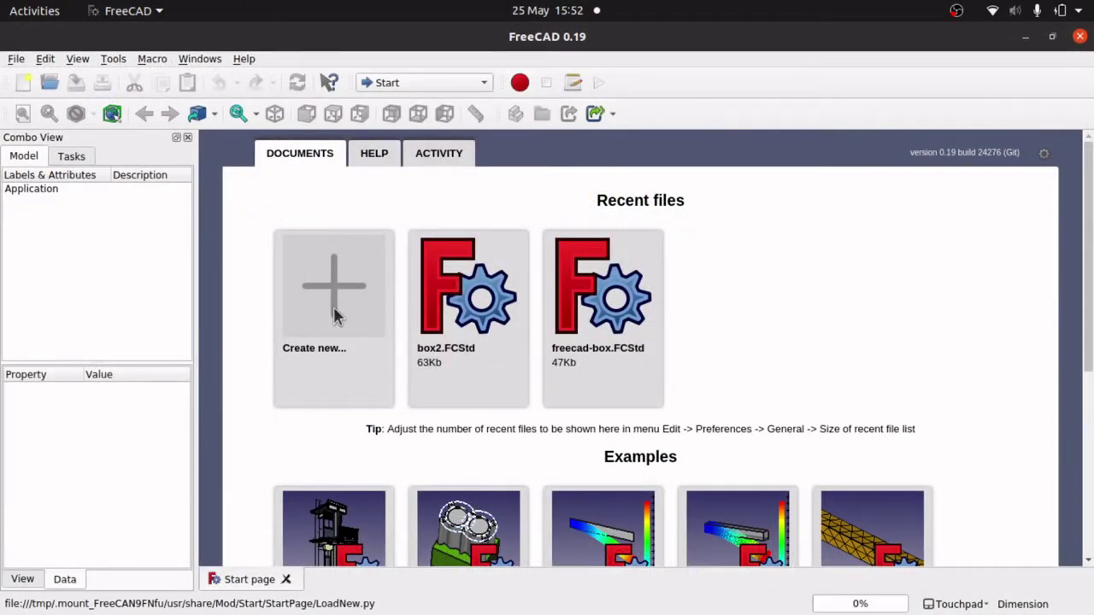
left_click(441, 82)
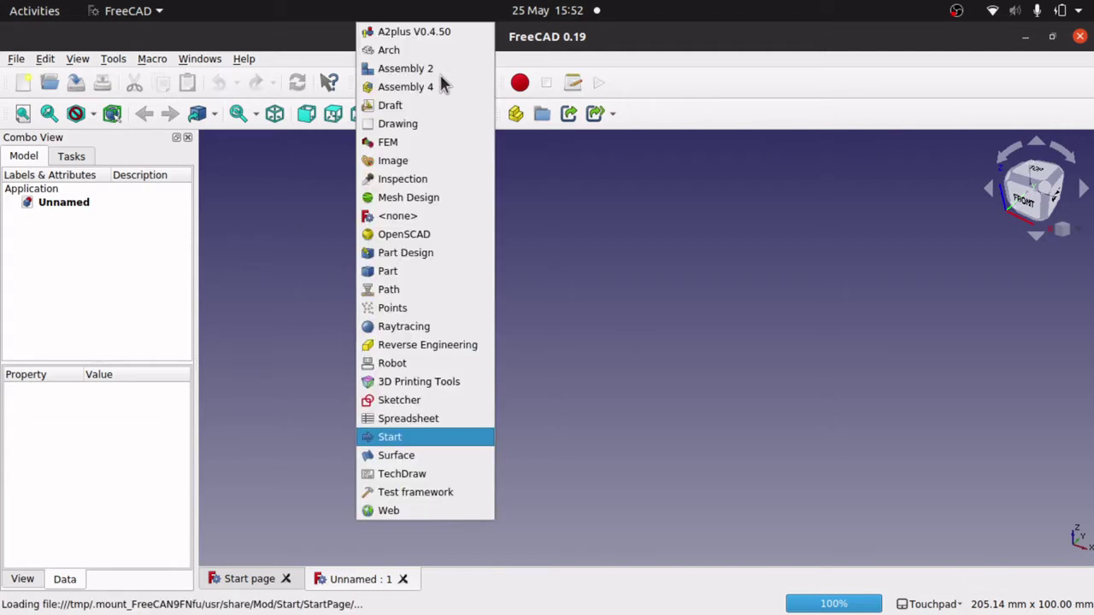
left_click(431, 256)
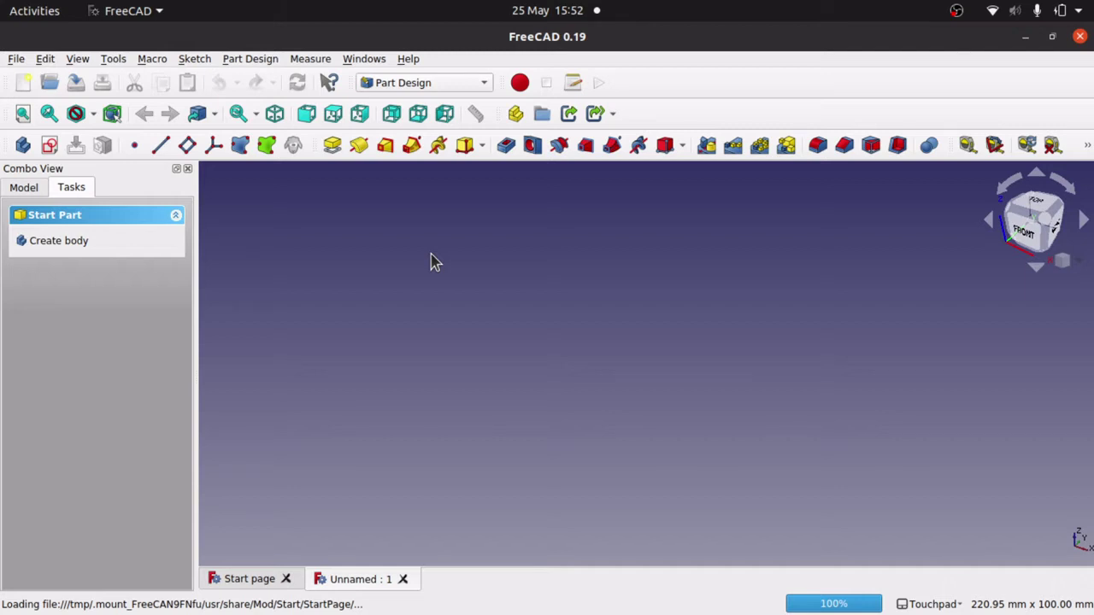
Step: Create a body and start a new sketch on the XY_Plane
left_click(23, 146)
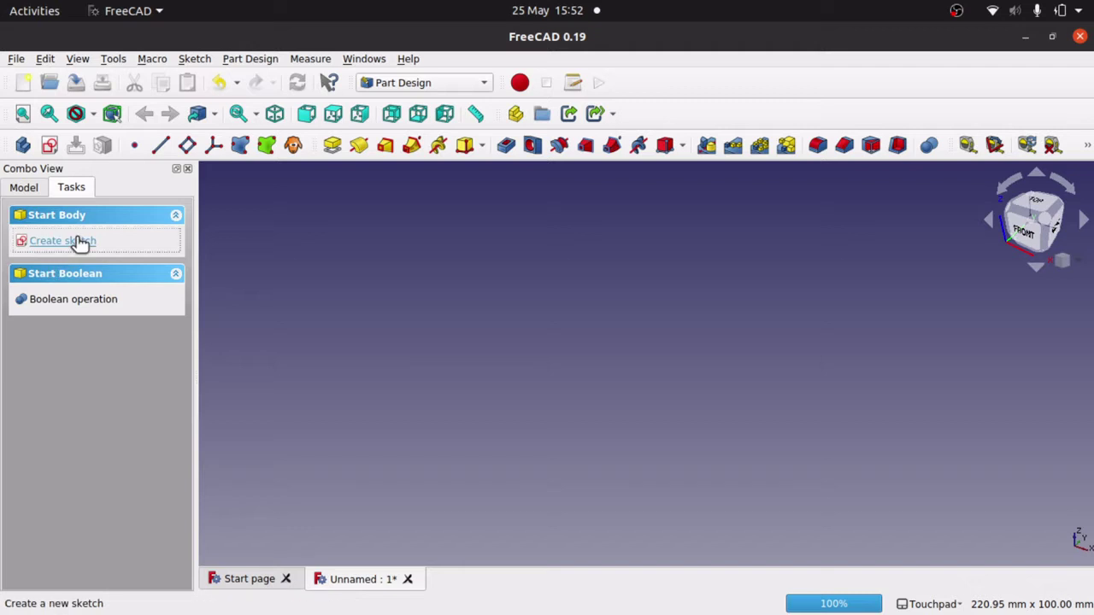
left_click(79, 242)
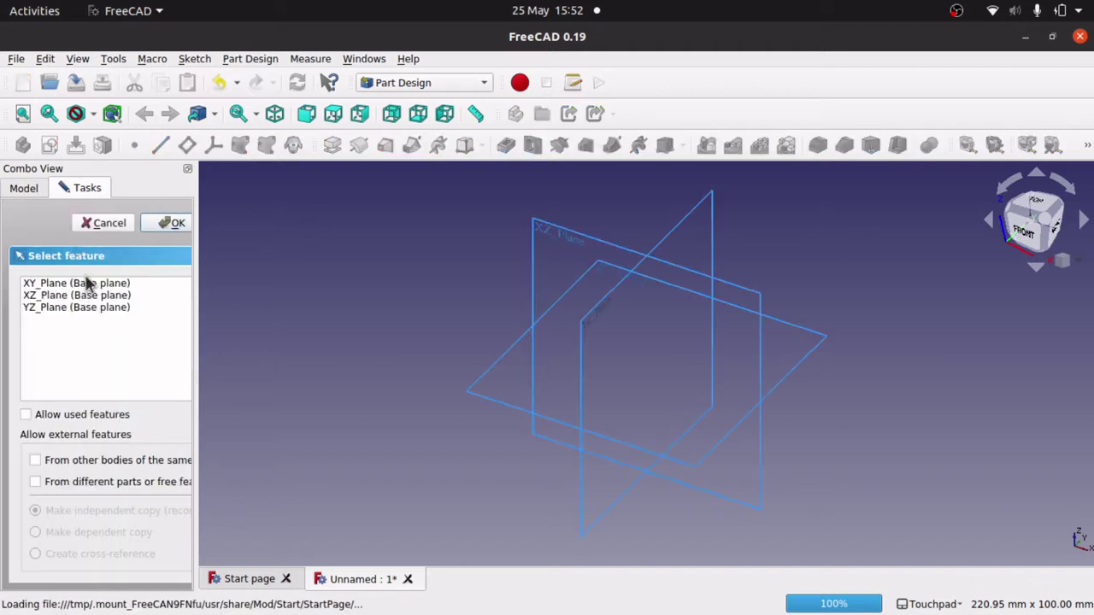
left_click(117, 285)
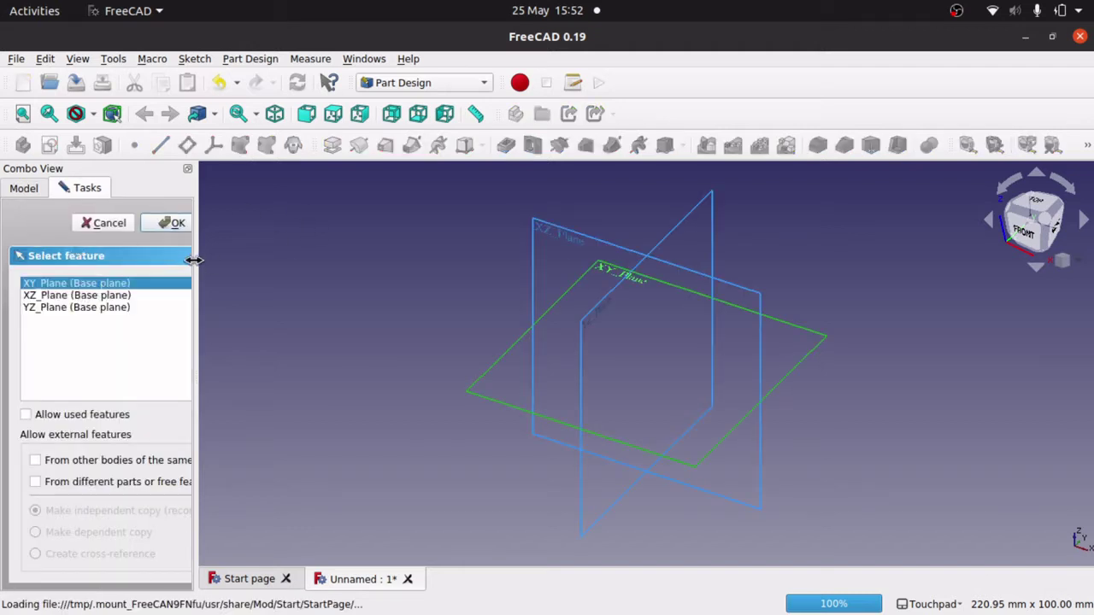
left_click_drag(196, 261, 246, 262)
left_click(173, 223)
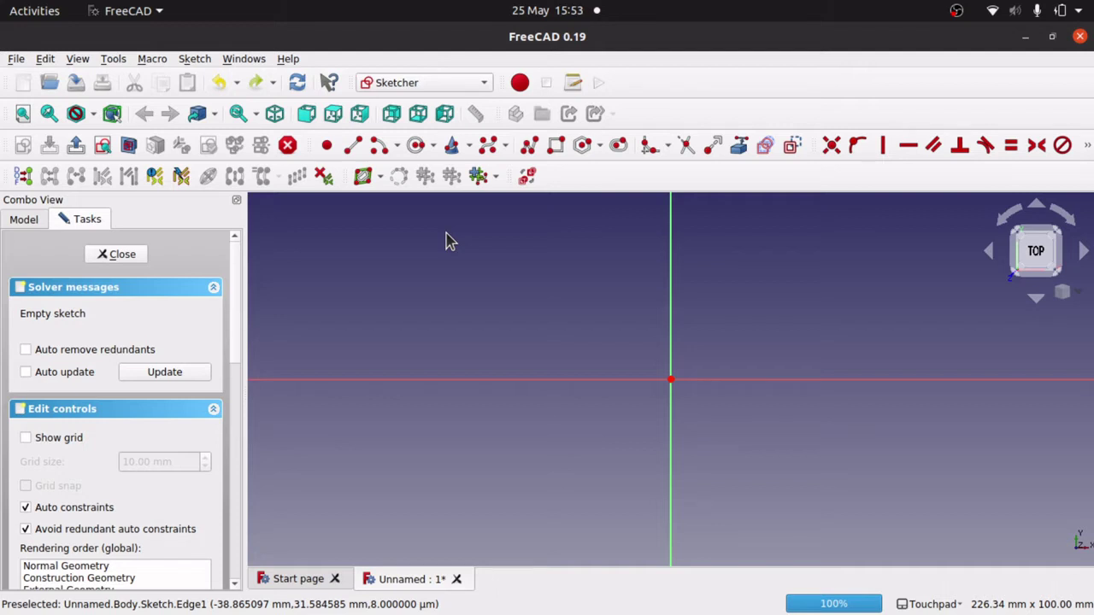
Step: Draw a rectangle around the origin and switch the window to fullscreen
left_click(554, 148)
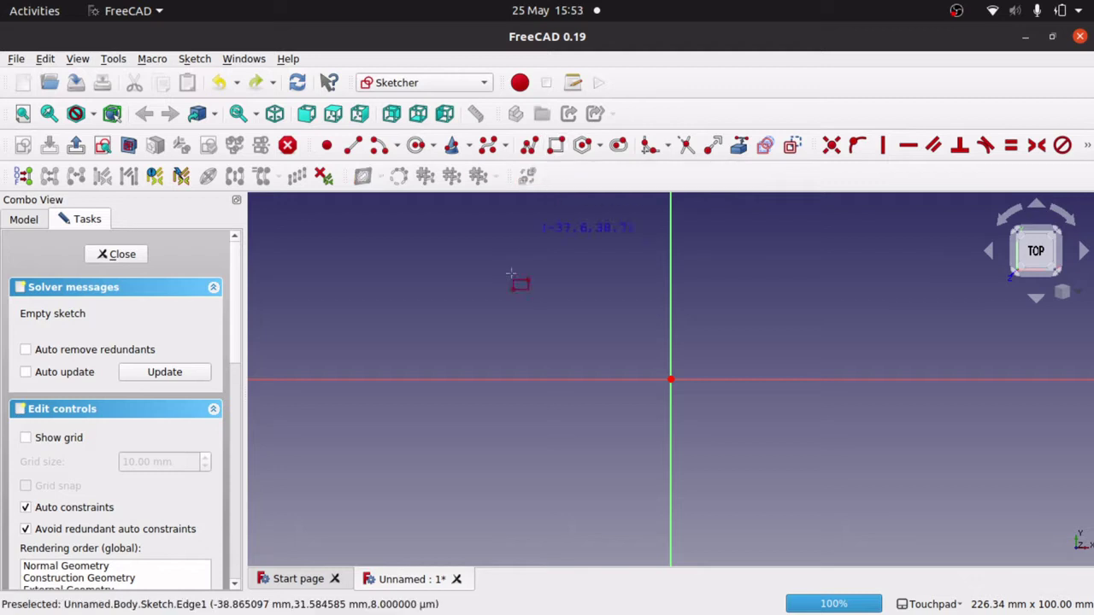
left_click(442, 240)
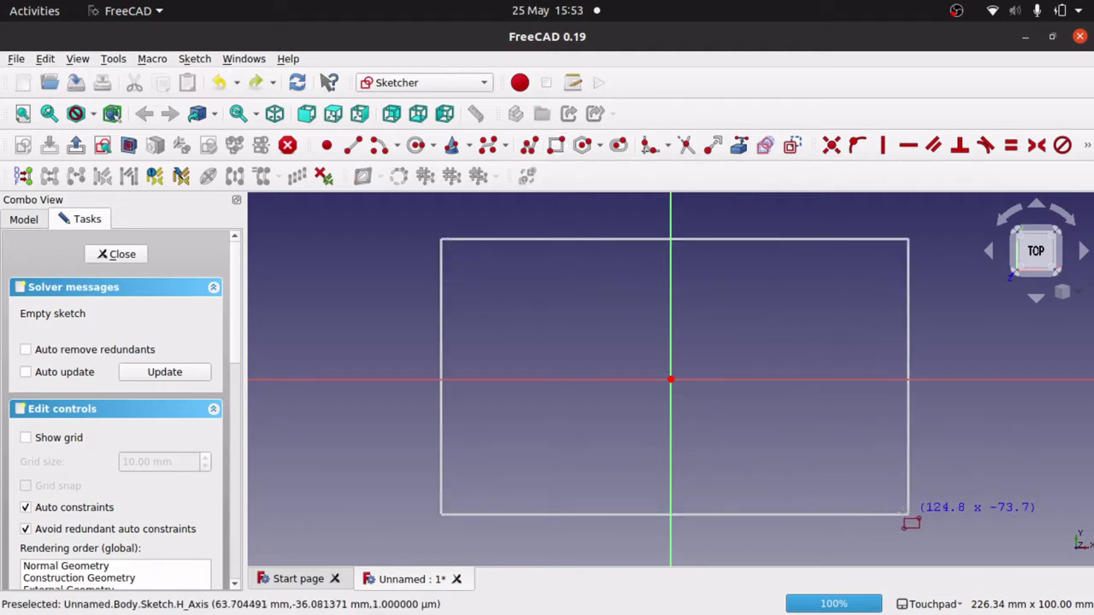
left_click(870, 519)
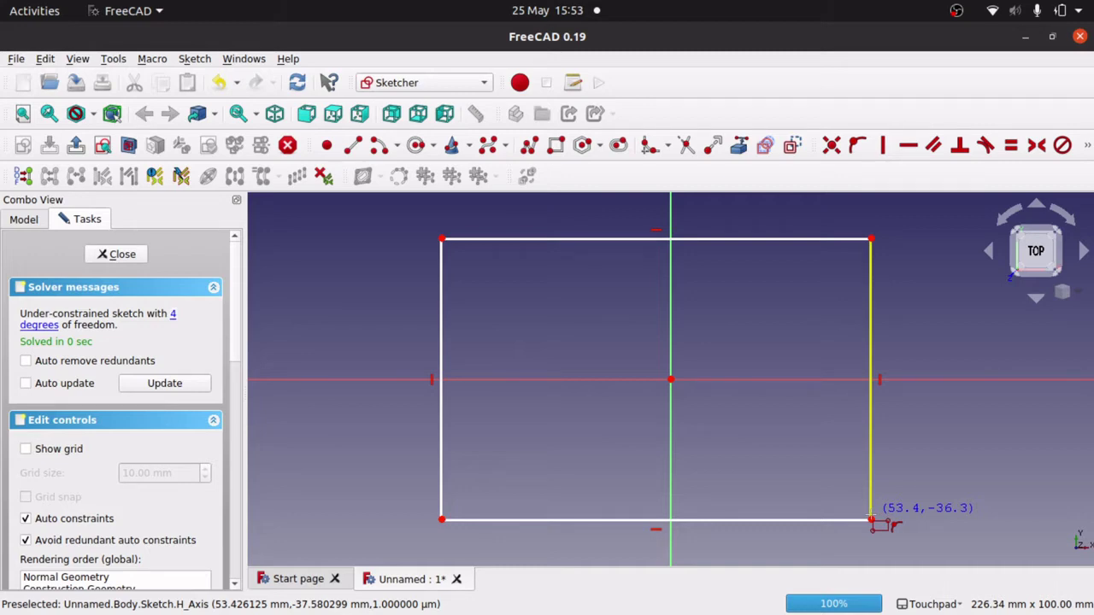
scroll(825, 492, "down", 4)
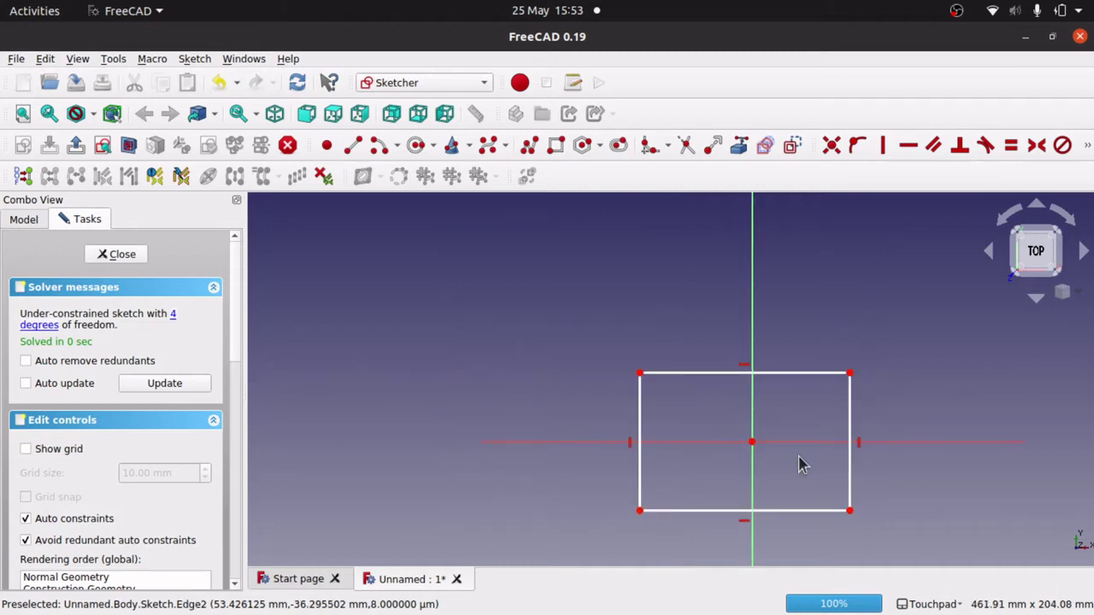
left_click(77, 59)
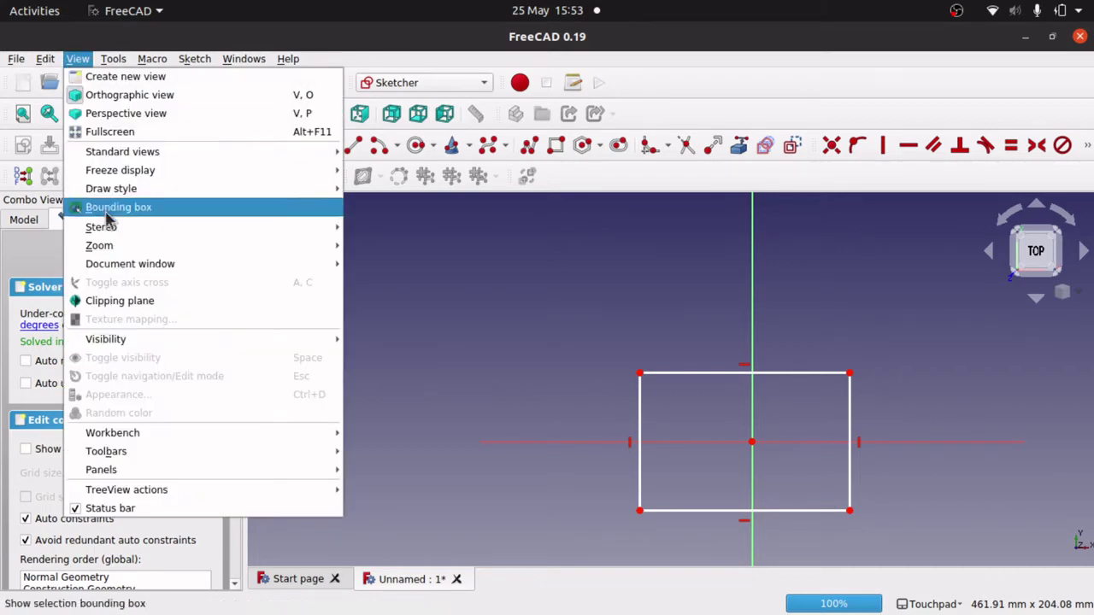
left_click(116, 132)
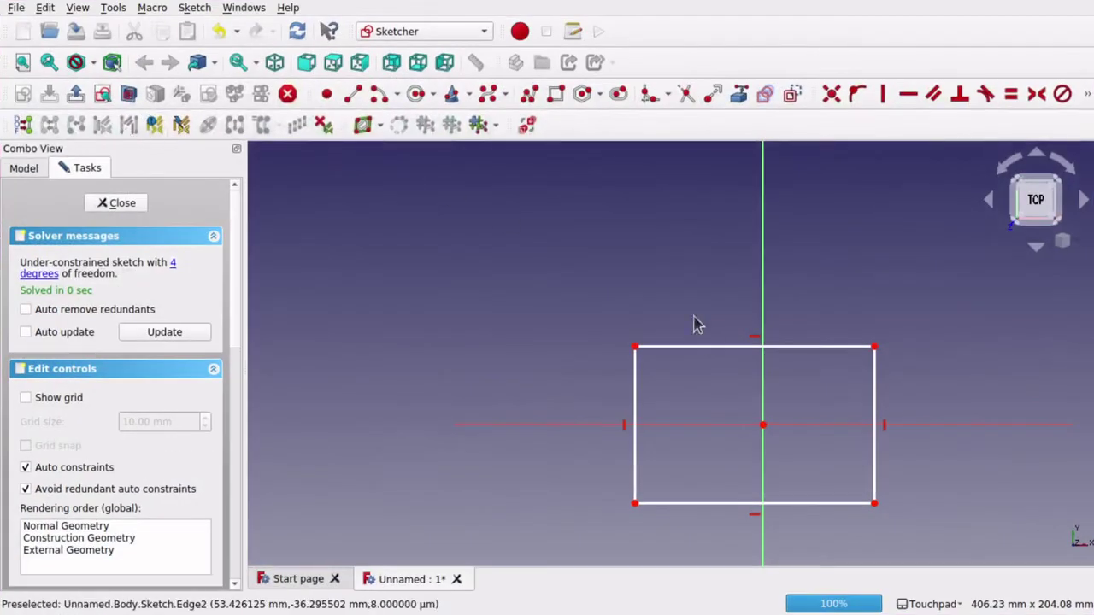
Step: Make the rectangle's top and left edges equal
left_click(722, 348)
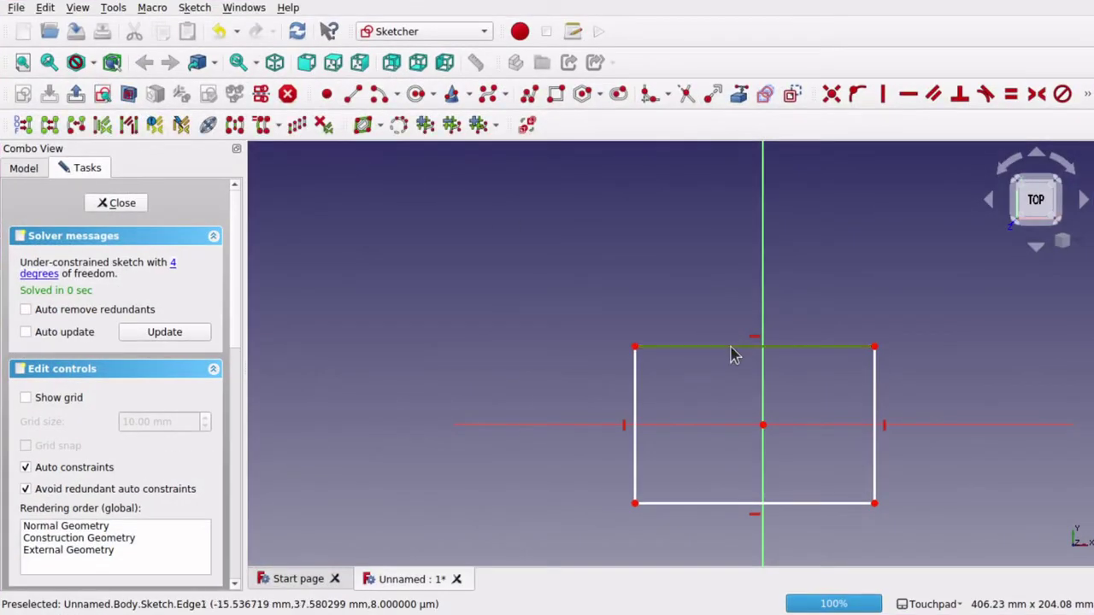
left_click(636, 416)
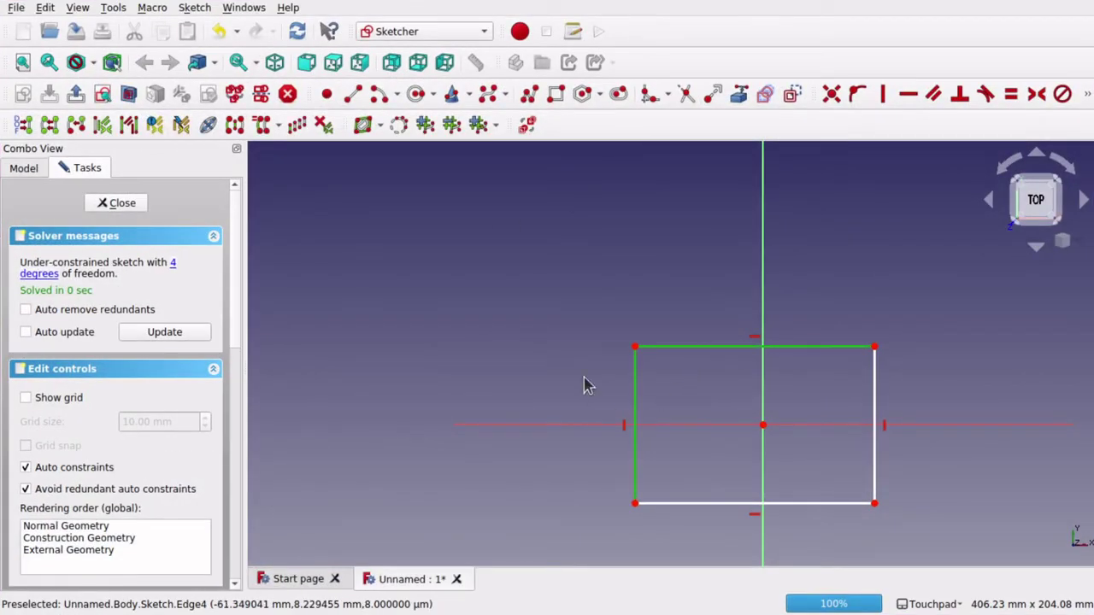
left_click(1013, 99)
scroll(824, 453, "up", 3)
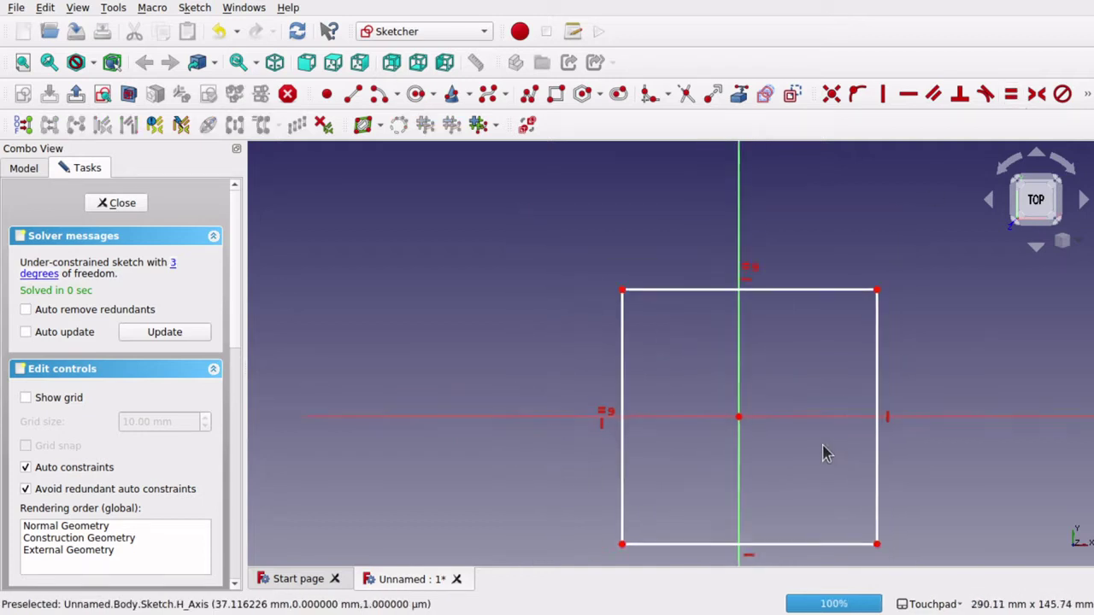
scroll(824, 453, "down", 3)
Step: Give the top edge a 200 mm horizontal distance constraint
left_click(800, 332)
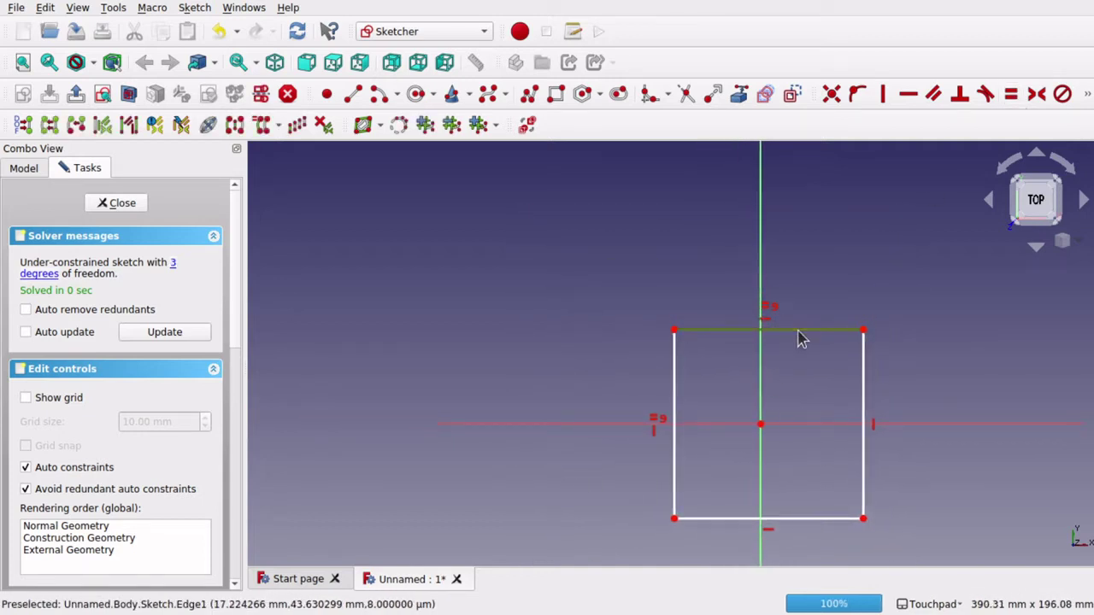
left_click(1086, 95)
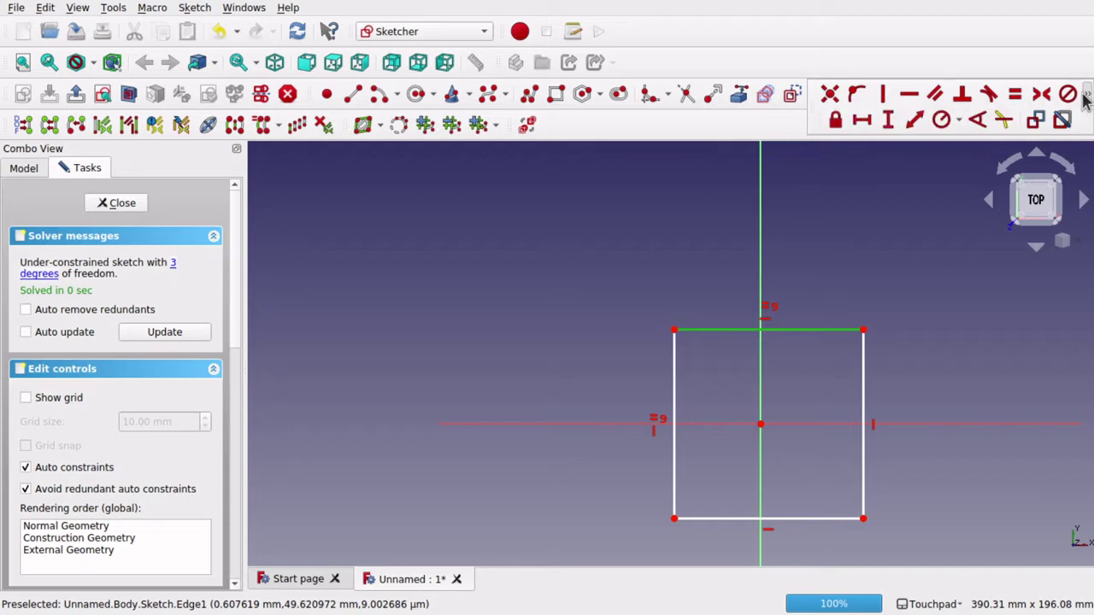
left_click(863, 120)
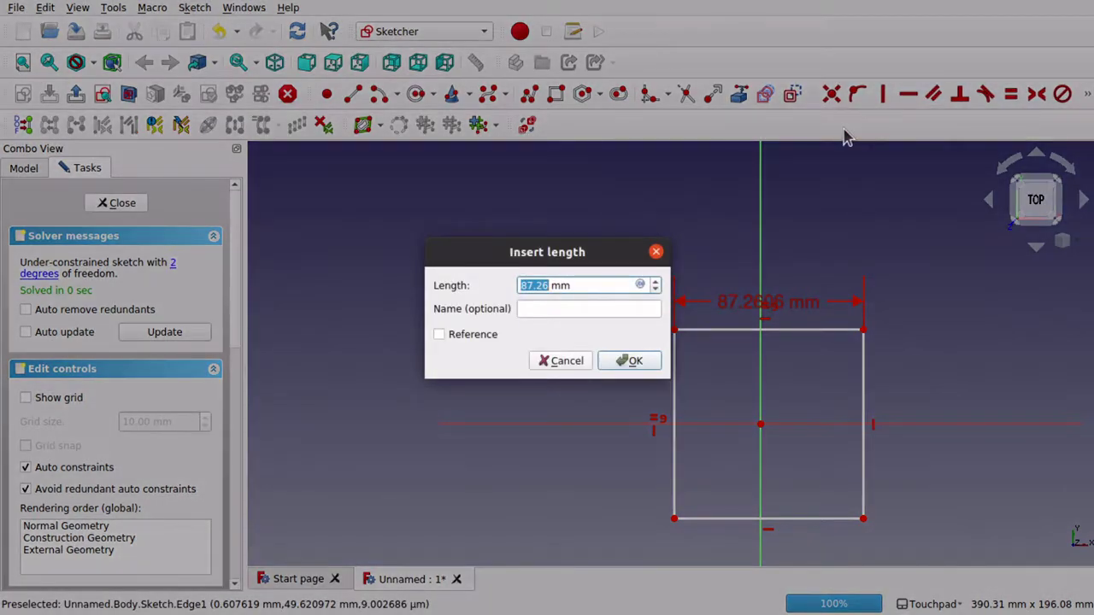
type("200")
key("Return")
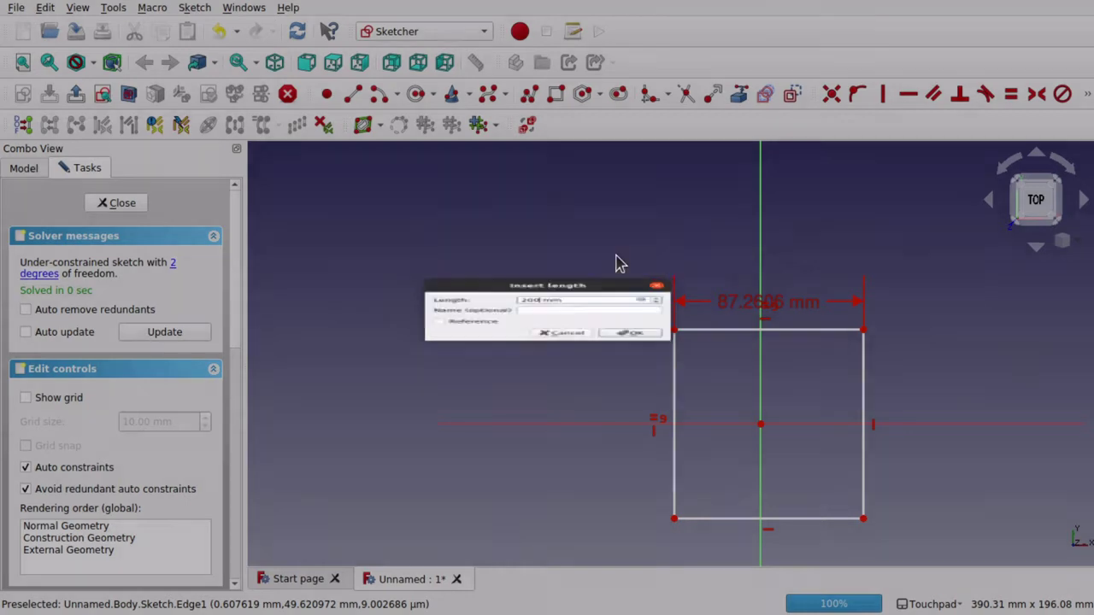
scroll(699, 344, "down", 4)
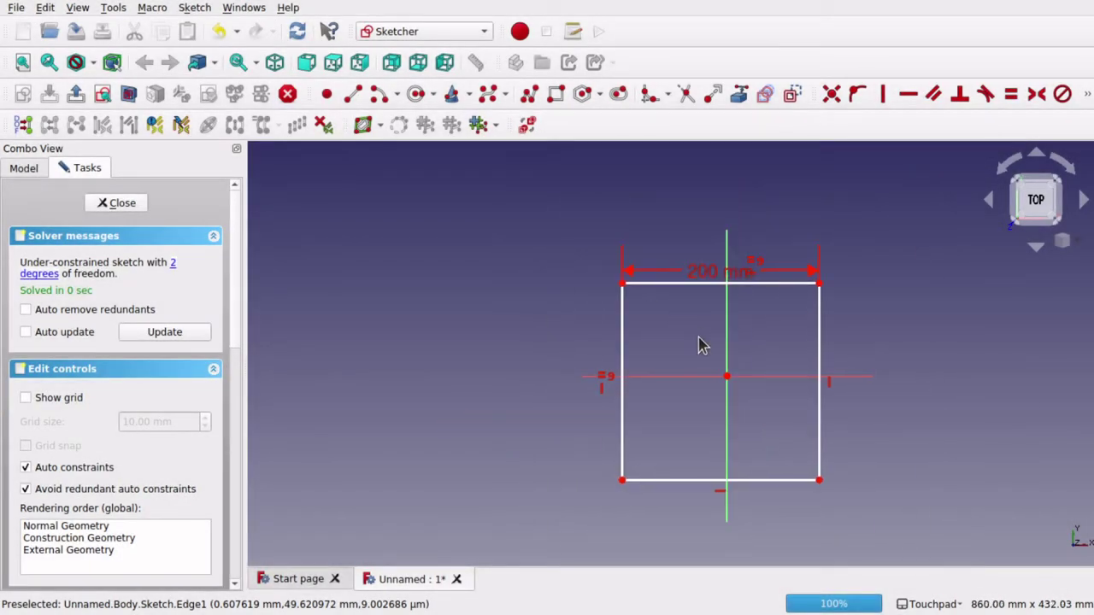
Step: Constrain the top-left and top-right corners symmetric about the vertical axis
left_click(622, 288)
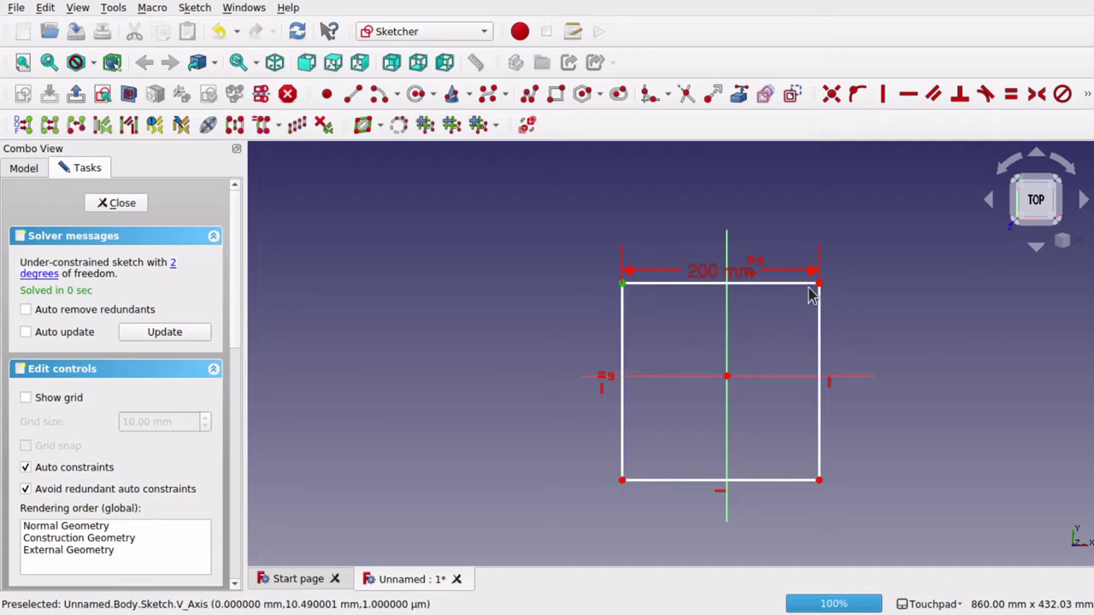
left_click(623, 283)
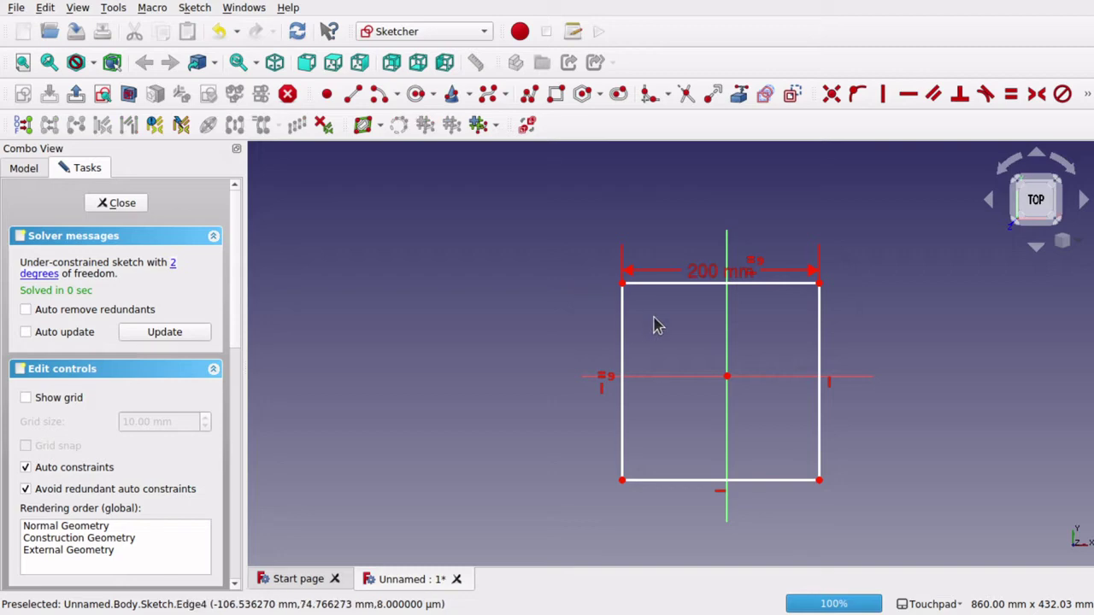
scroll(655, 323, "up", 5)
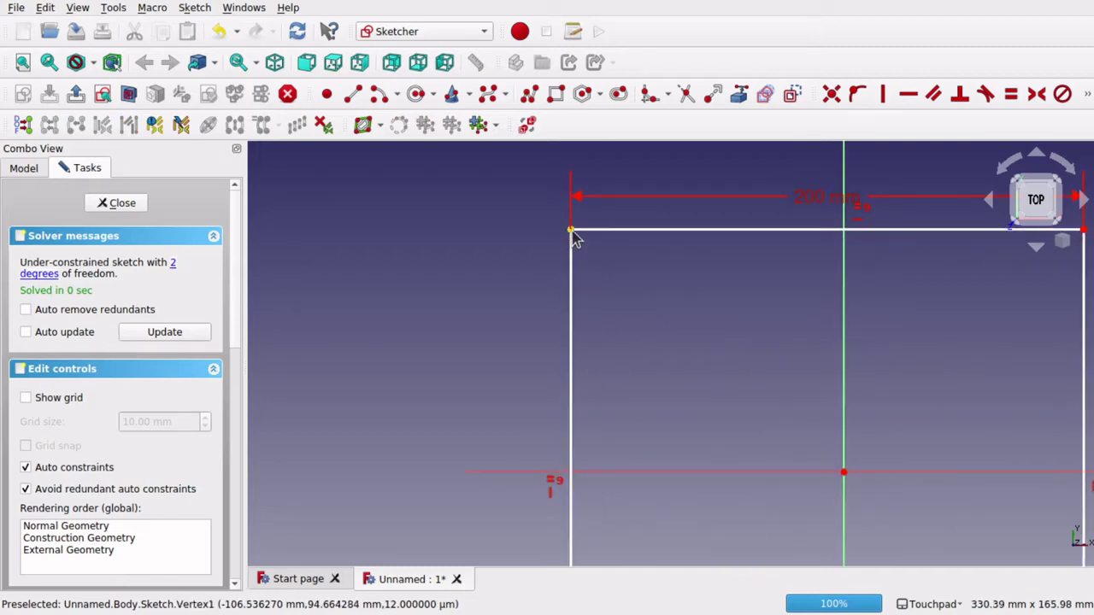
left_click(572, 232)
scroll(709, 313, "down", 3)
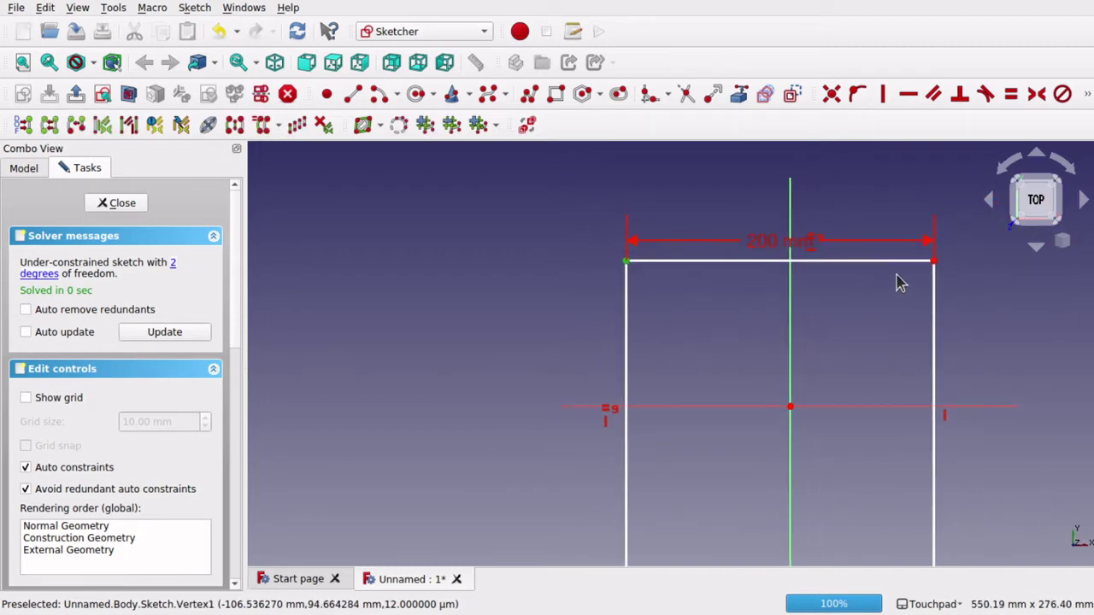
left_click(933, 261)
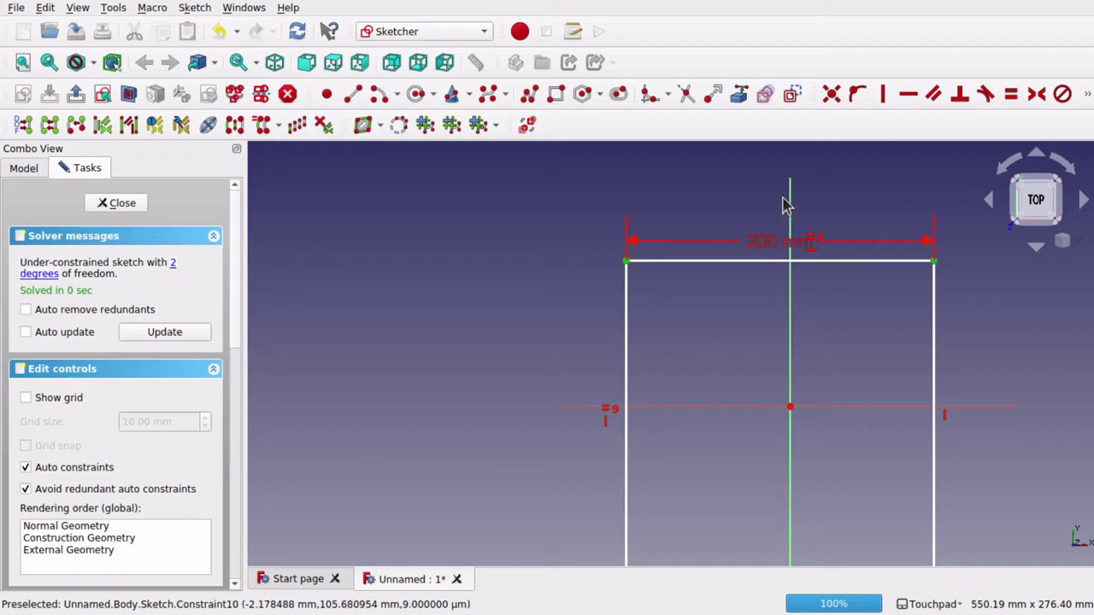
left_click(792, 363)
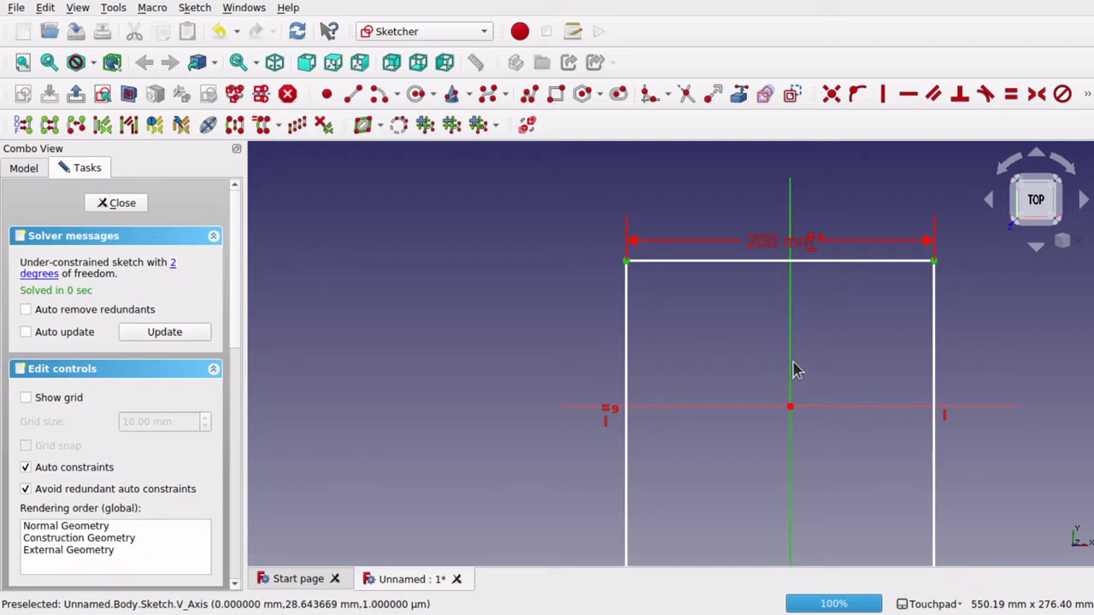
left_click(1038, 97)
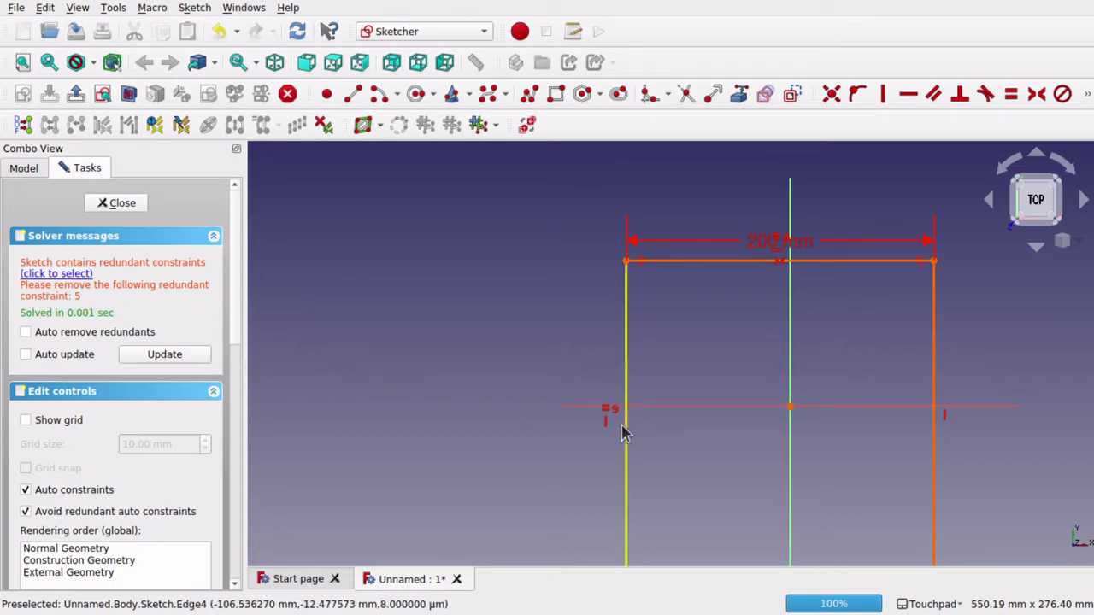
Step: Delete the redundant horizontal Constraint5
scroll(703, 390, "down", 5)
scroll(703, 390, "up", 6)
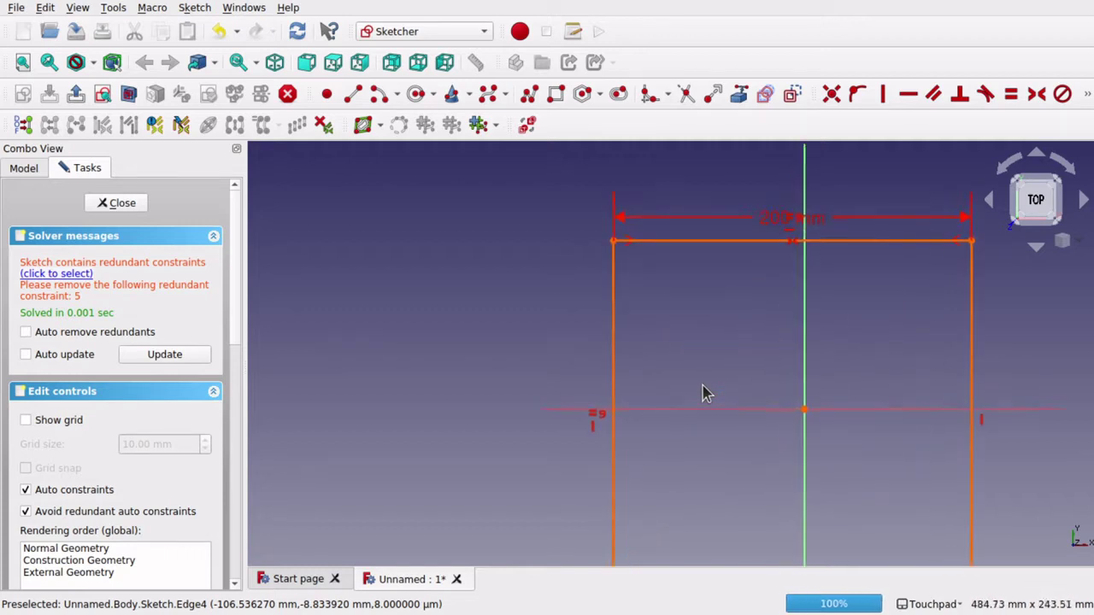
scroll(703, 393, "up", 1)
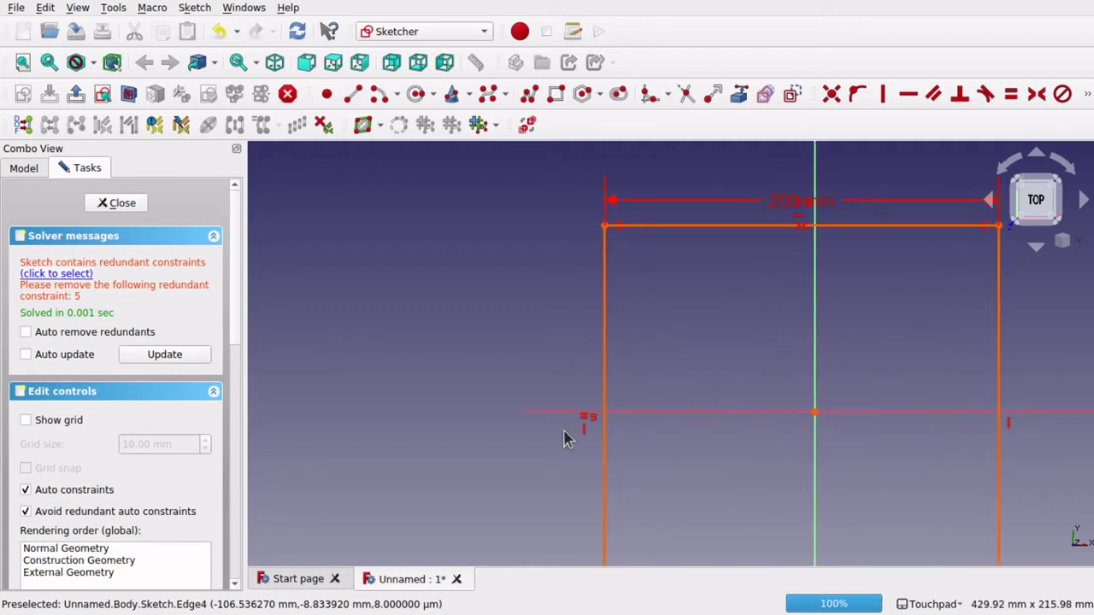
left_click(69, 274)
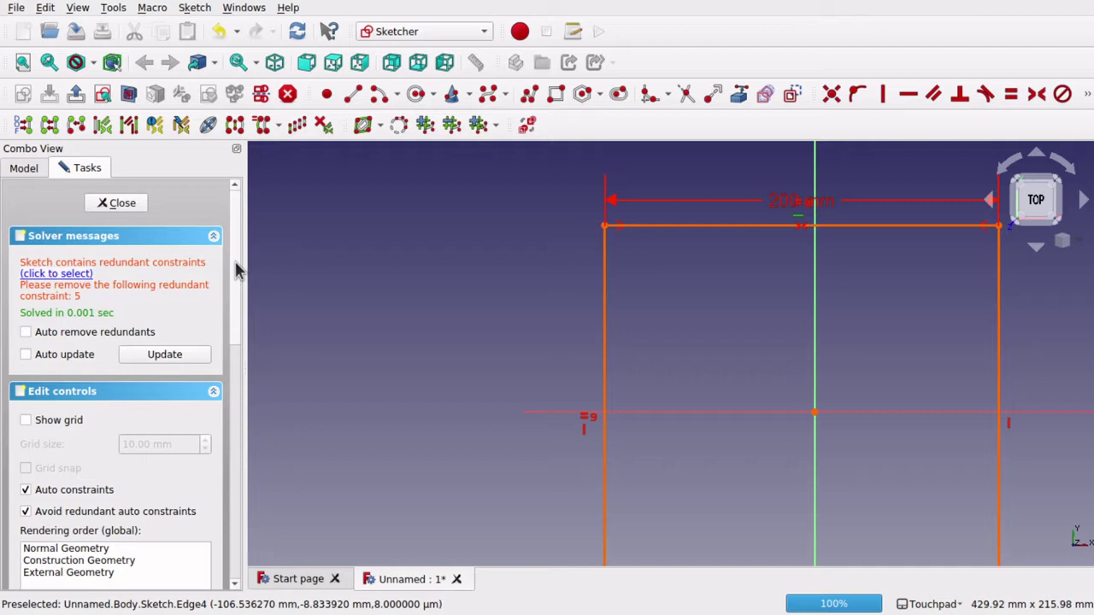
left_click_drag(239, 272, 239, 398)
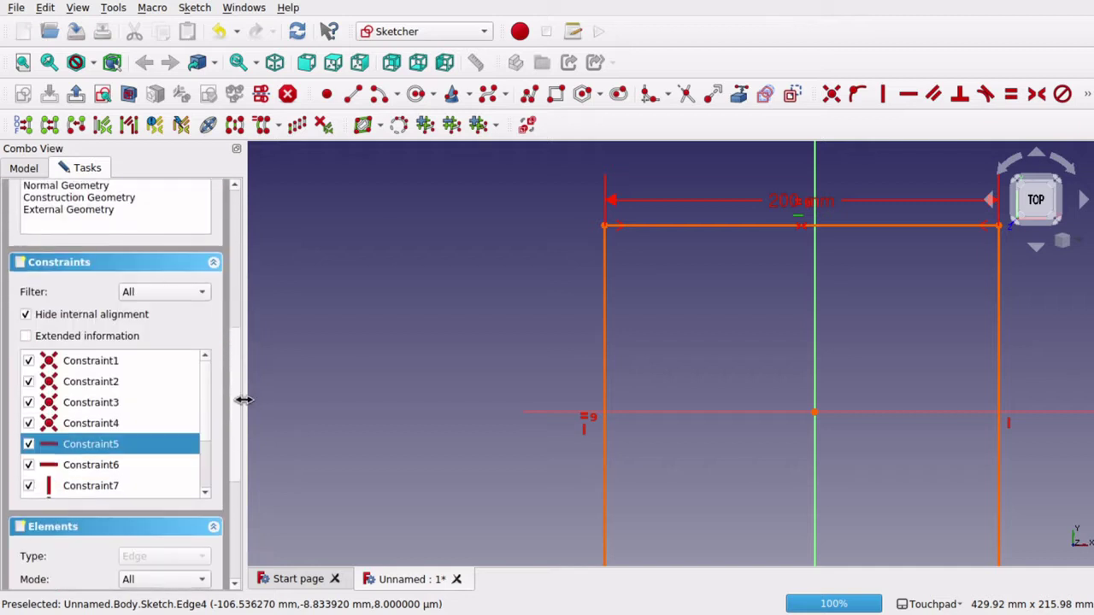
right_click(104, 444)
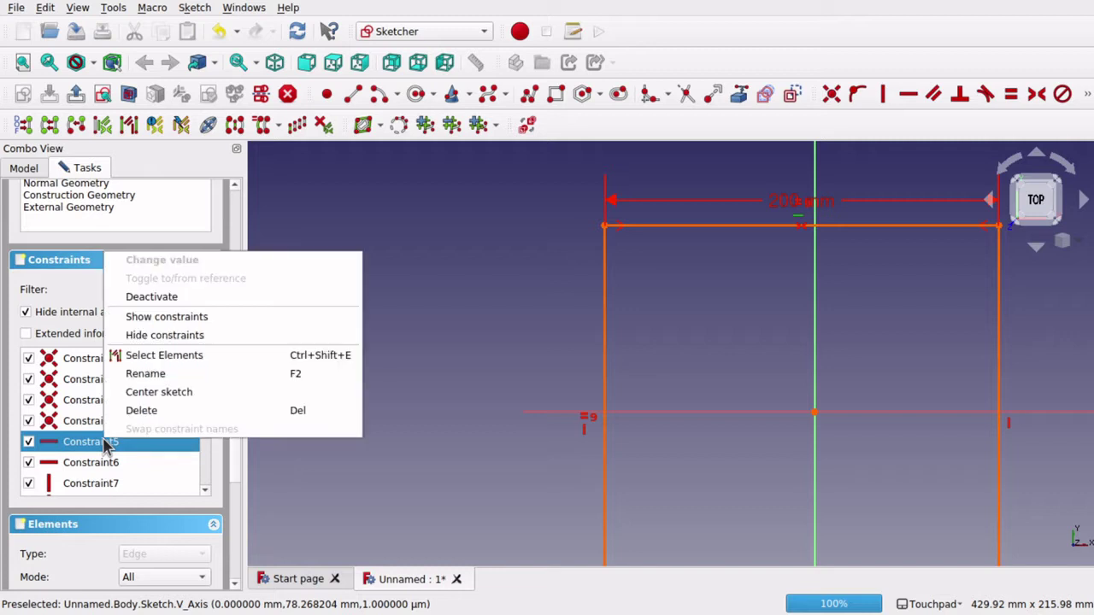
left_click(146, 410)
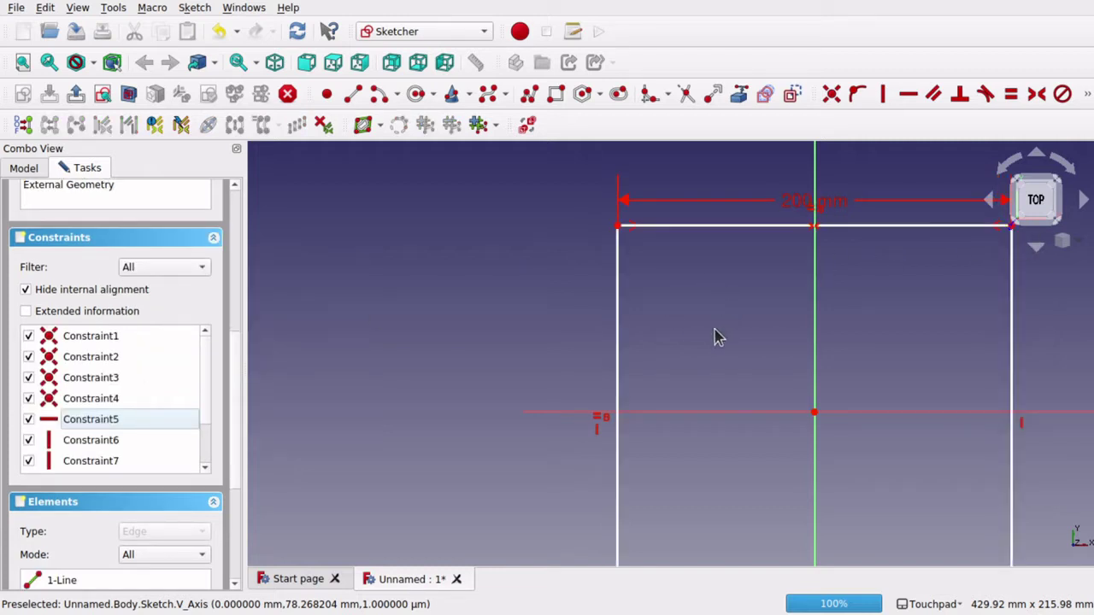
Step: Constrain the bottom-left and top-left corners symmetric about the horizontal axis
scroll(716, 336, "down", 3)
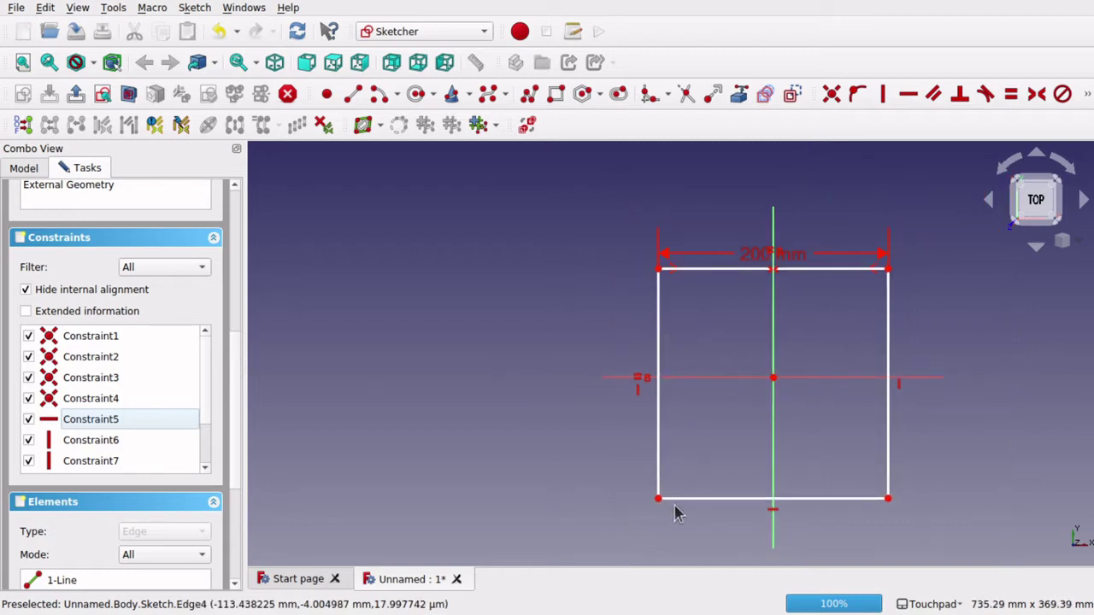
left_click(657, 500)
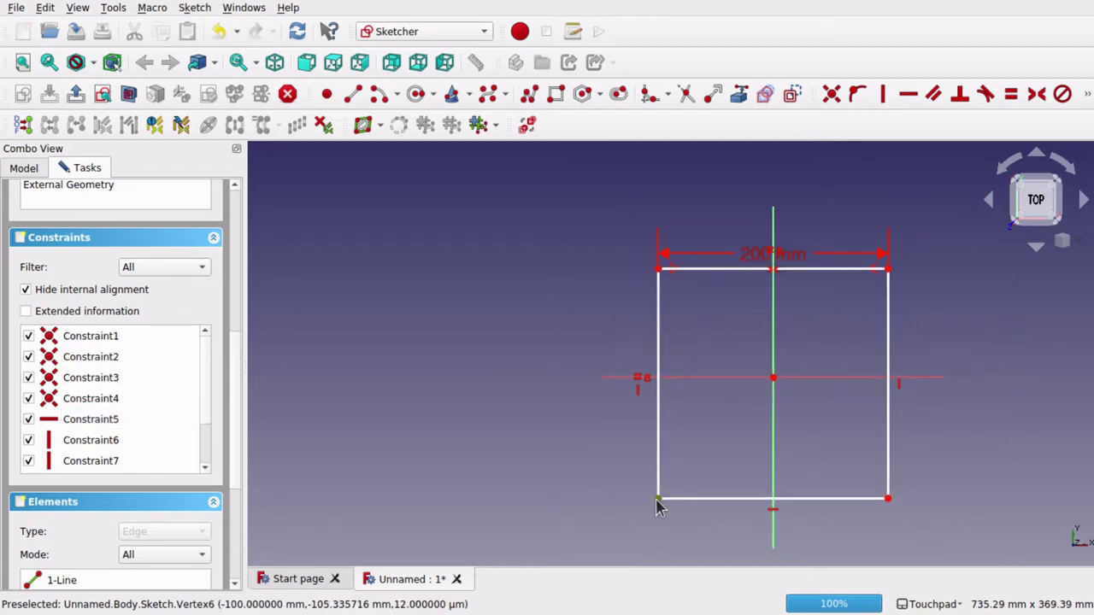
left_click(658, 270)
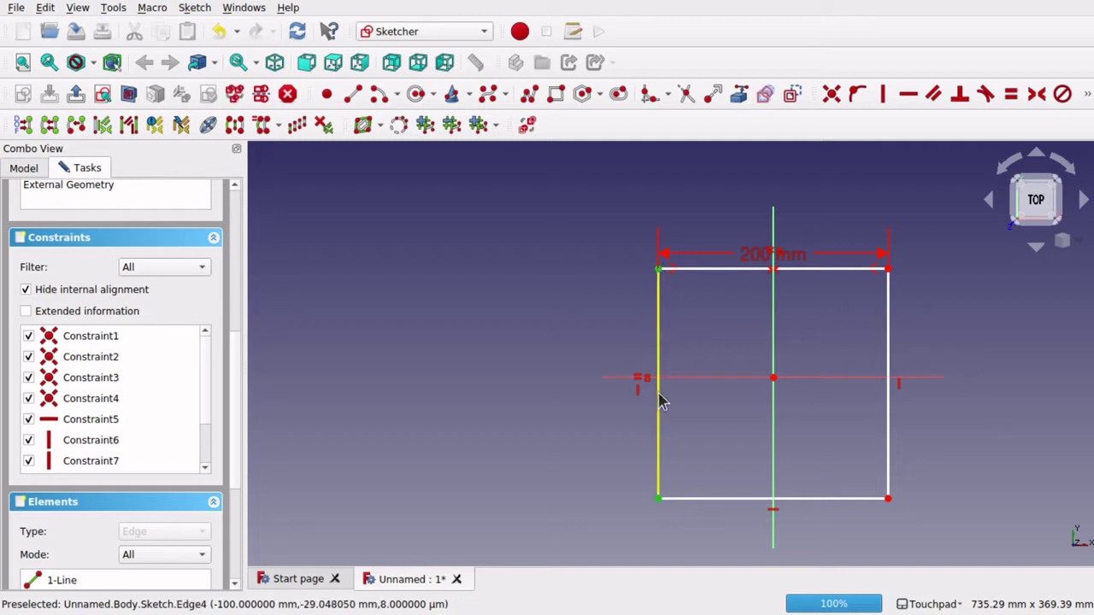
left_click(723, 382)
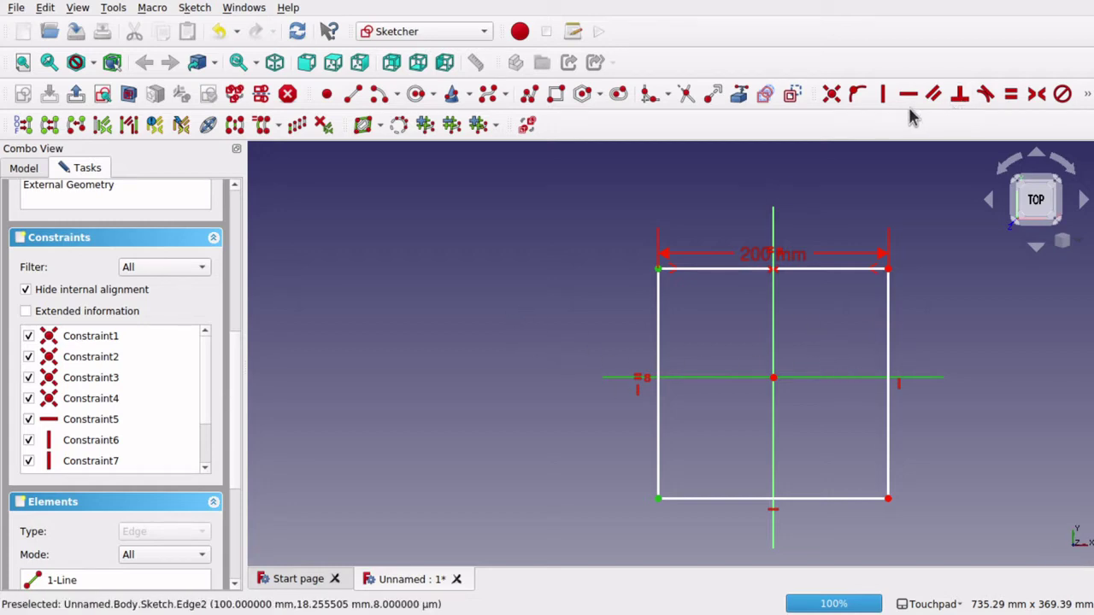
left_click(1035, 94)
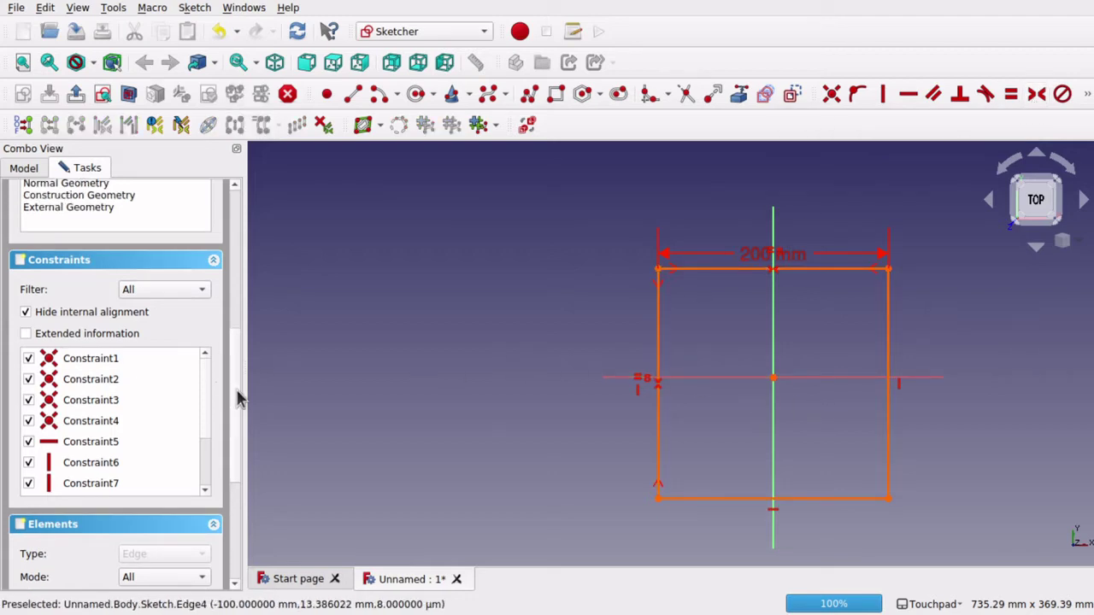
Step: Remove the newly redundant Constraint7 and close the sketch
left_click_drag(240, 399, 240, 236)
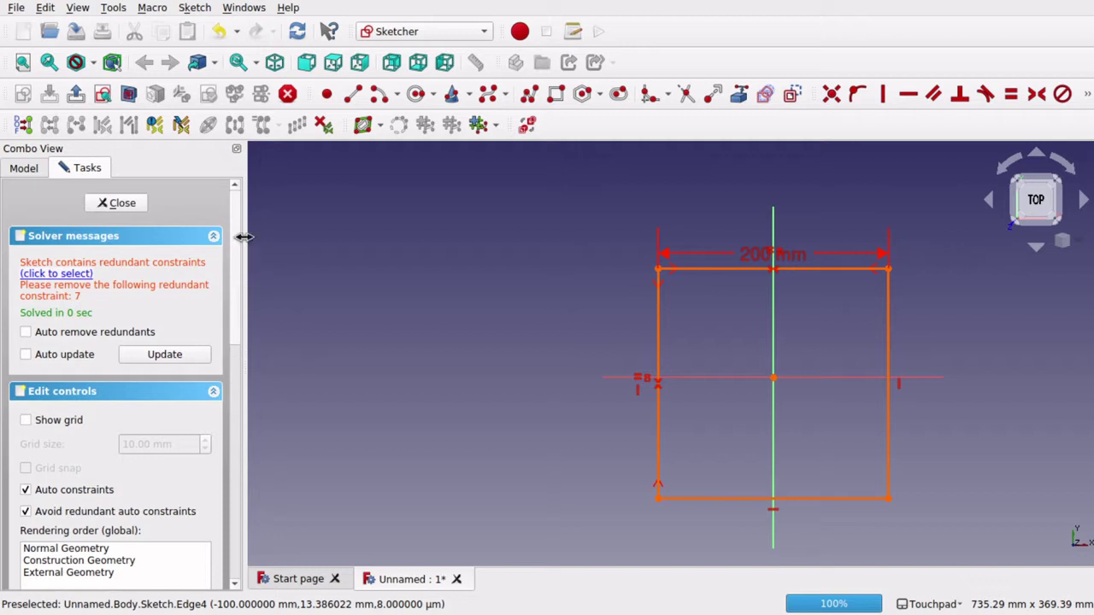
left_click(81, 274)
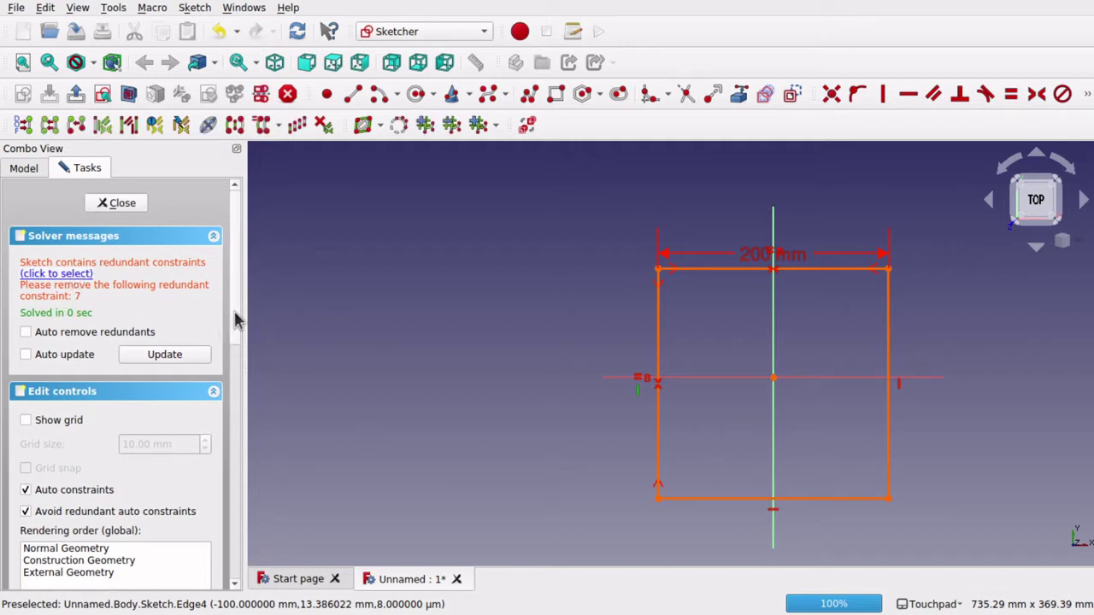
left_click_drag(237, 317, 222, 456)
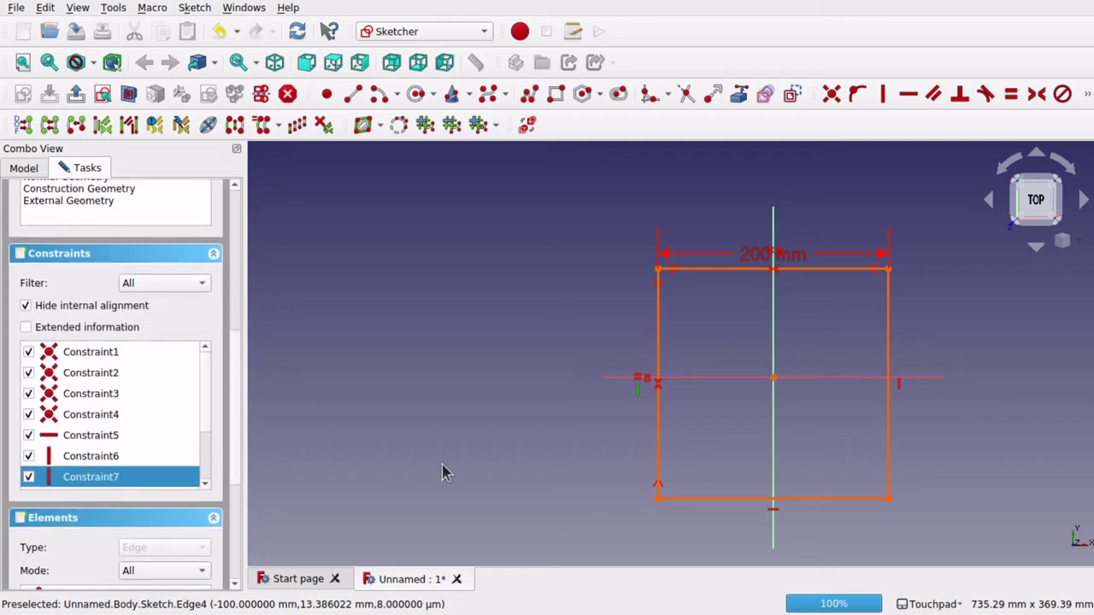
scroll(636, 411, "up", 5)
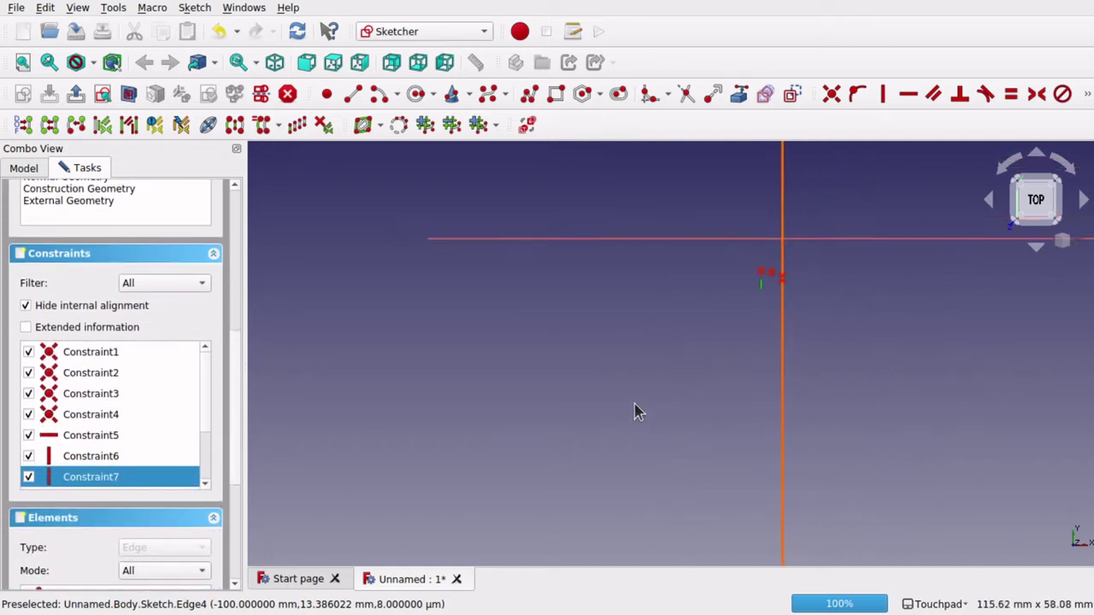
scroll(630, 418, "down", 5)
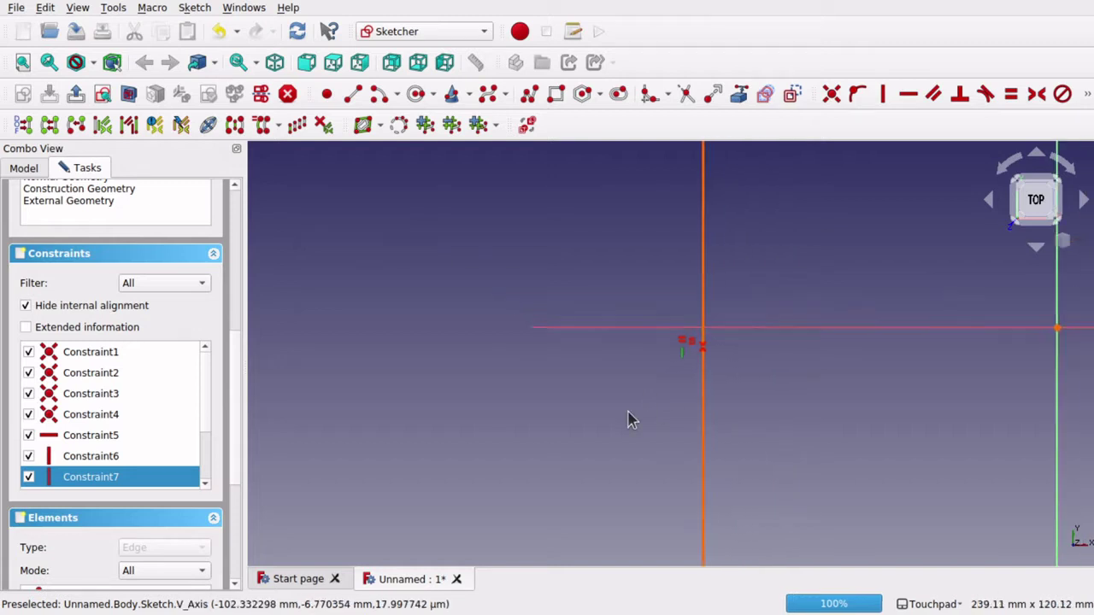
right_click(100, 483)
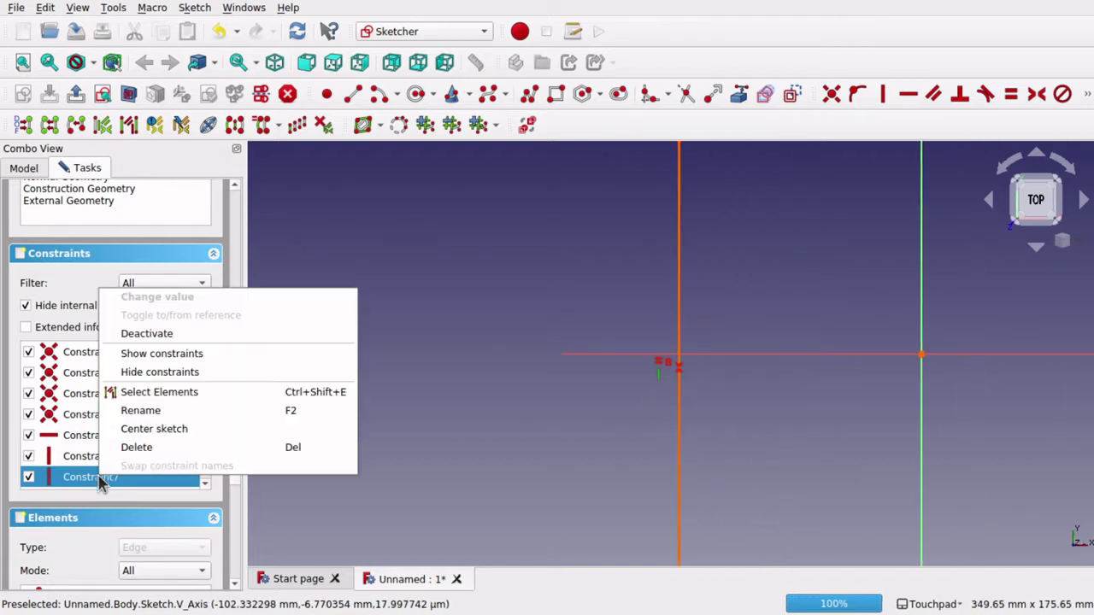
left_click(147, 431)
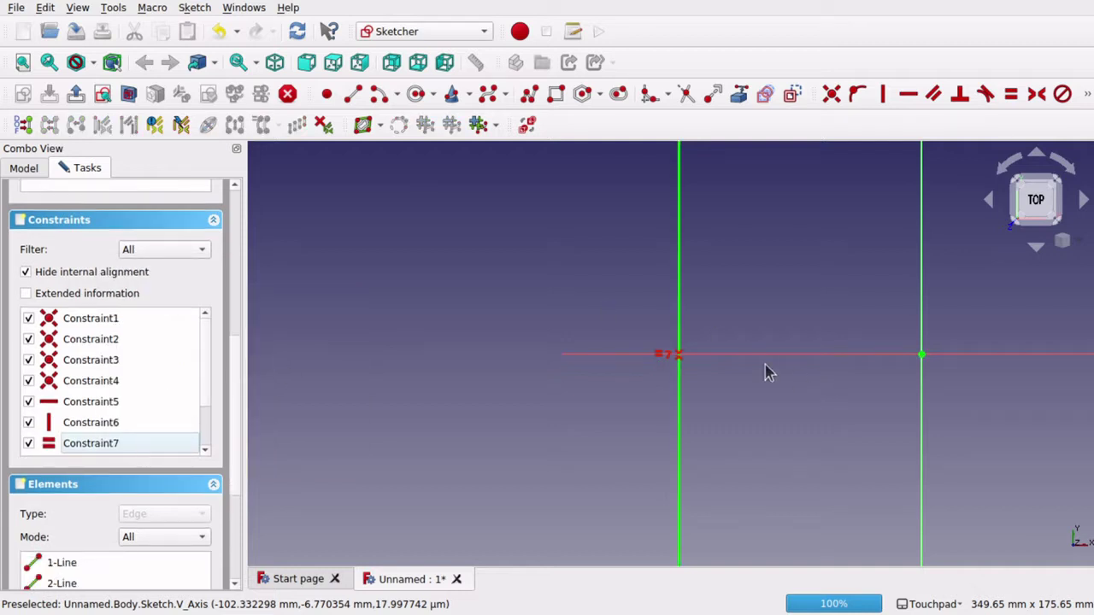
scroll(765, 372, "down", 7)
scroll(766, 372, "up", 3)
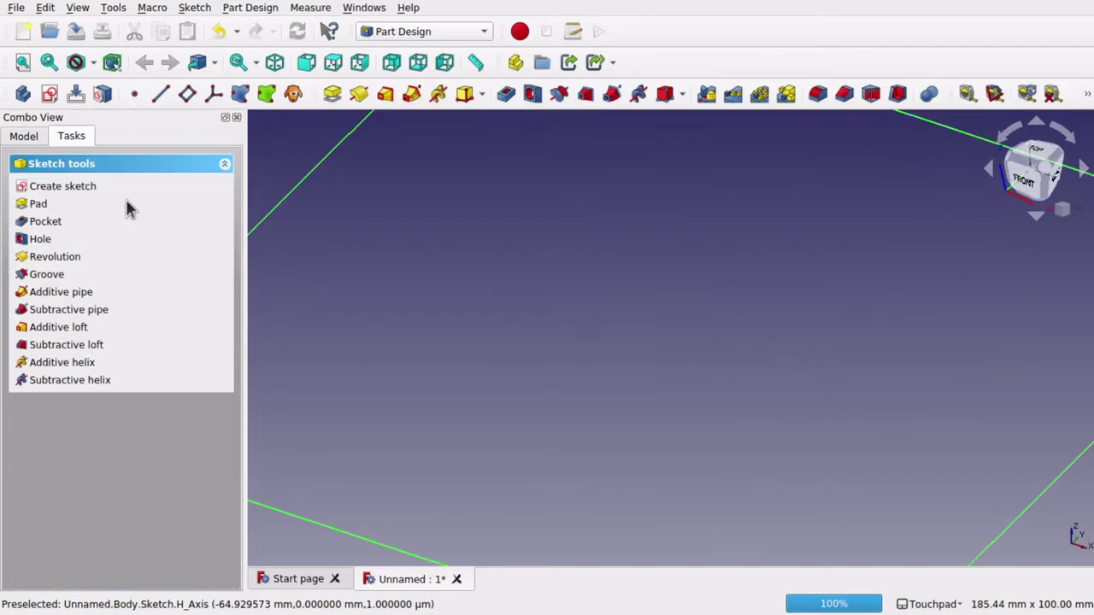
Step: Pad the square sketch with its length halved to 200/2 = 100 mm
scroll(496, 325, "down", 5)
scroll(495, 324, "up", 3)
scroll(496, 325, "down", 1)
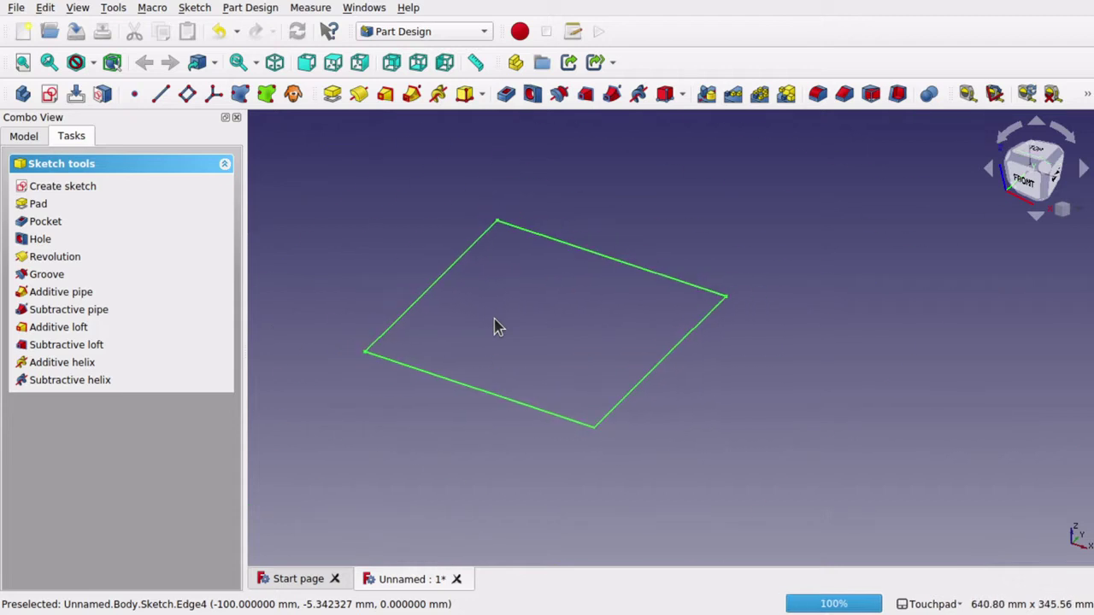
left_click(36, 205)
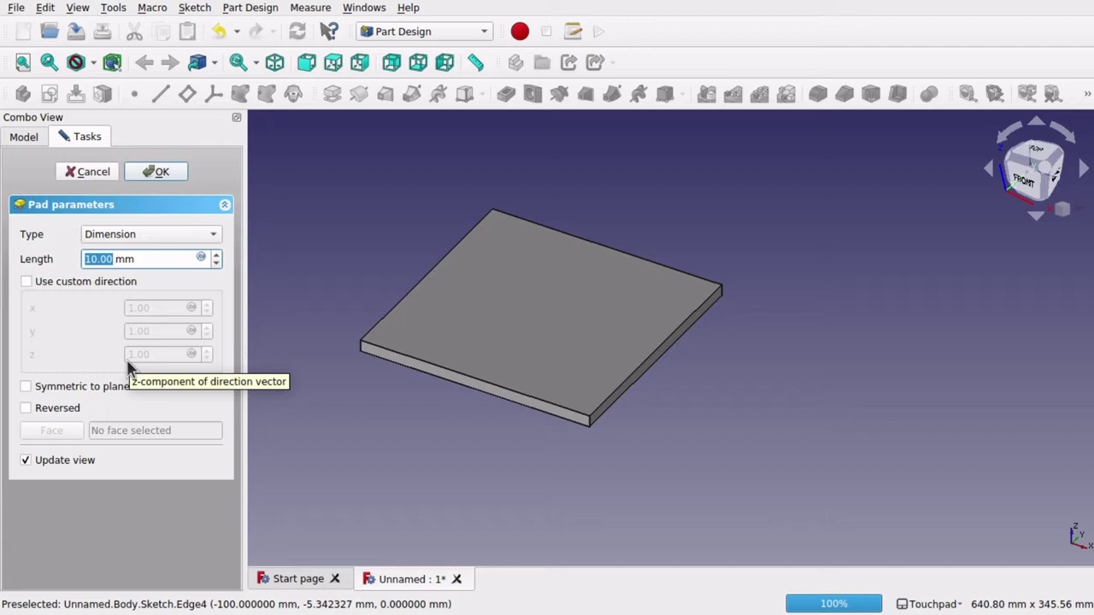
type("2")
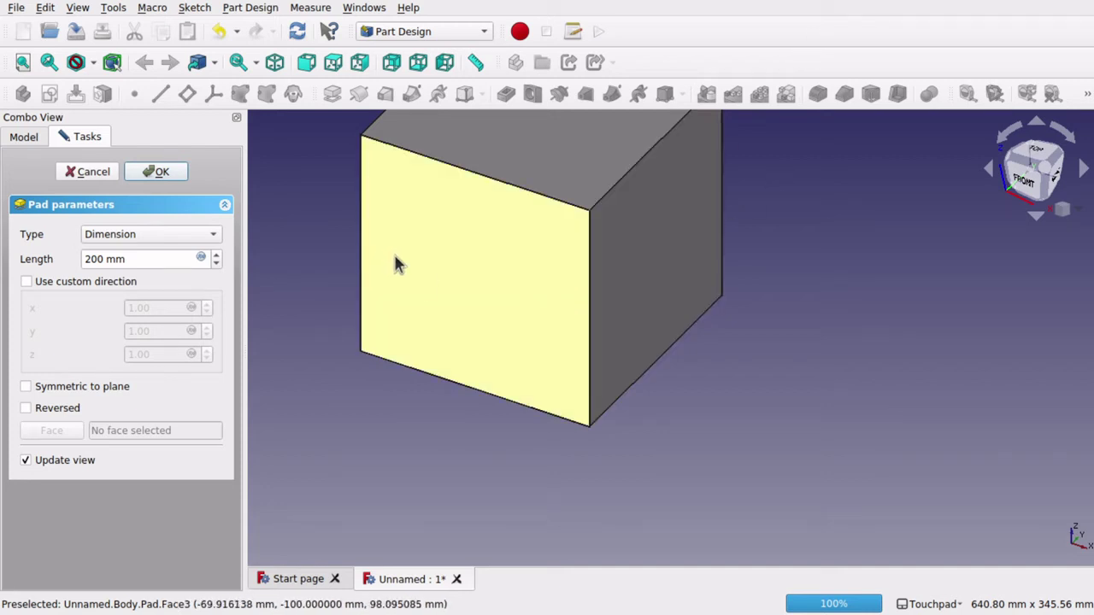
left_click(101, 259)
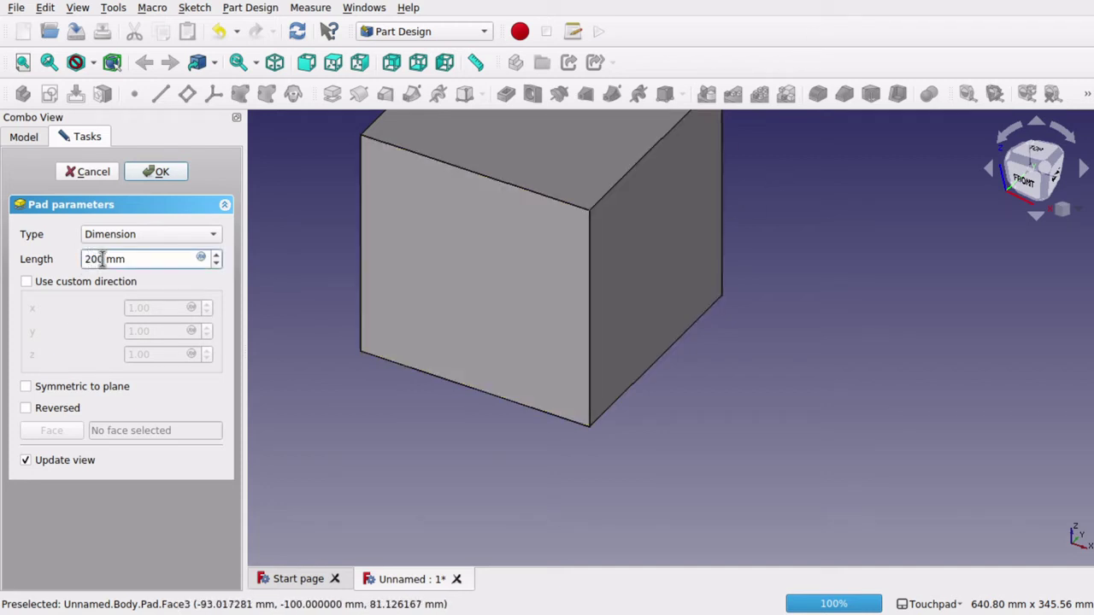
left_click_drag(103, 259, 75, 270)
left_click_drag(102, 261, 82, 265)
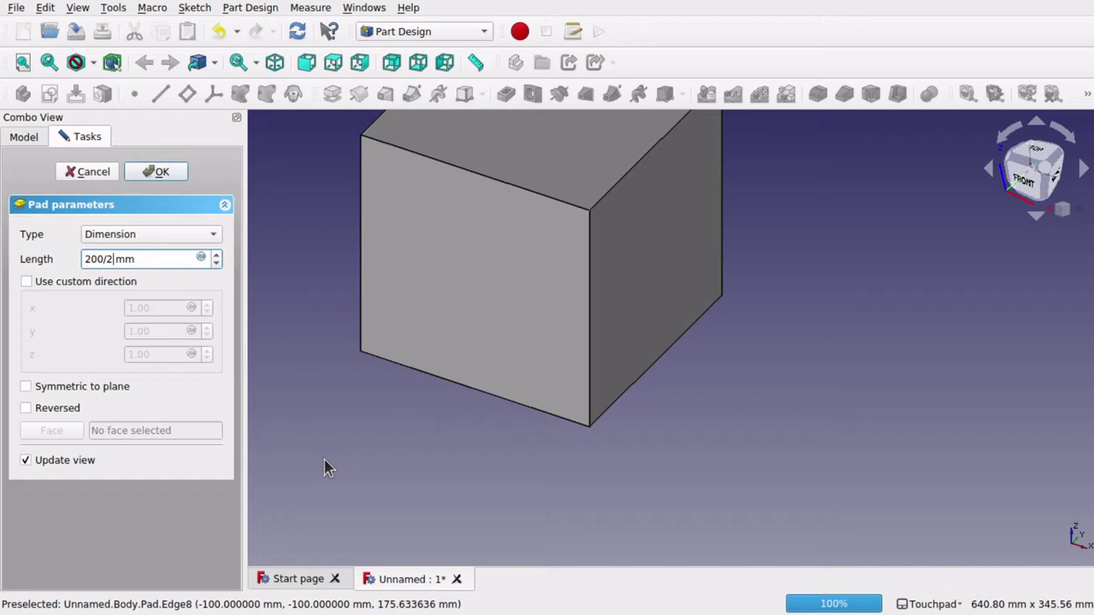
left_click(163, 172)
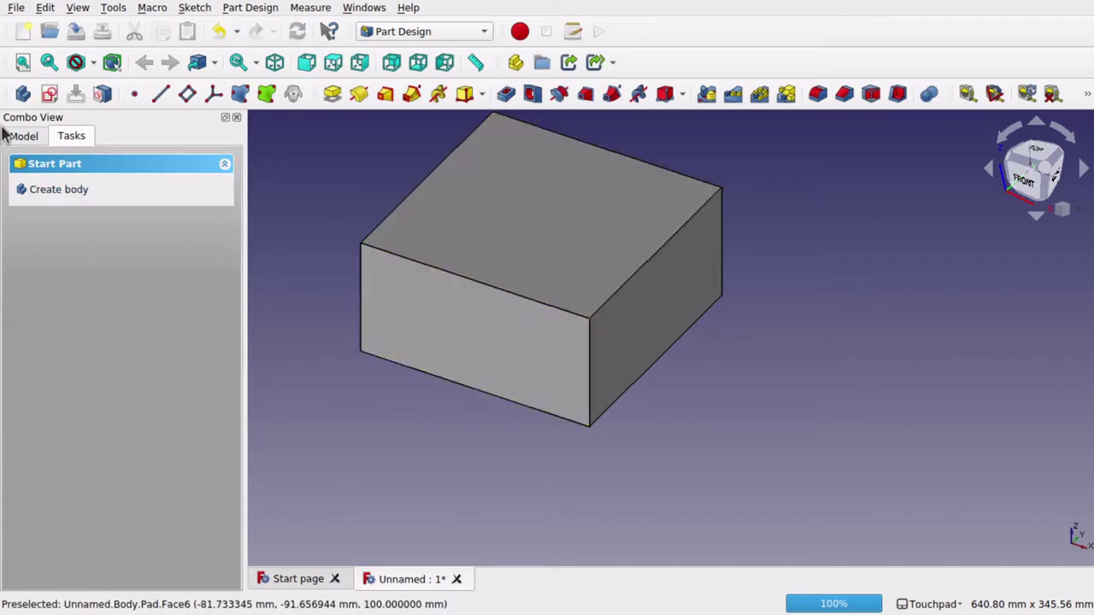
Step: Reopen the Pad feature from the model tree and confirm its 100 mm length
left_click(13, 135)
left_click(77, 225)
double_click(77, 227)
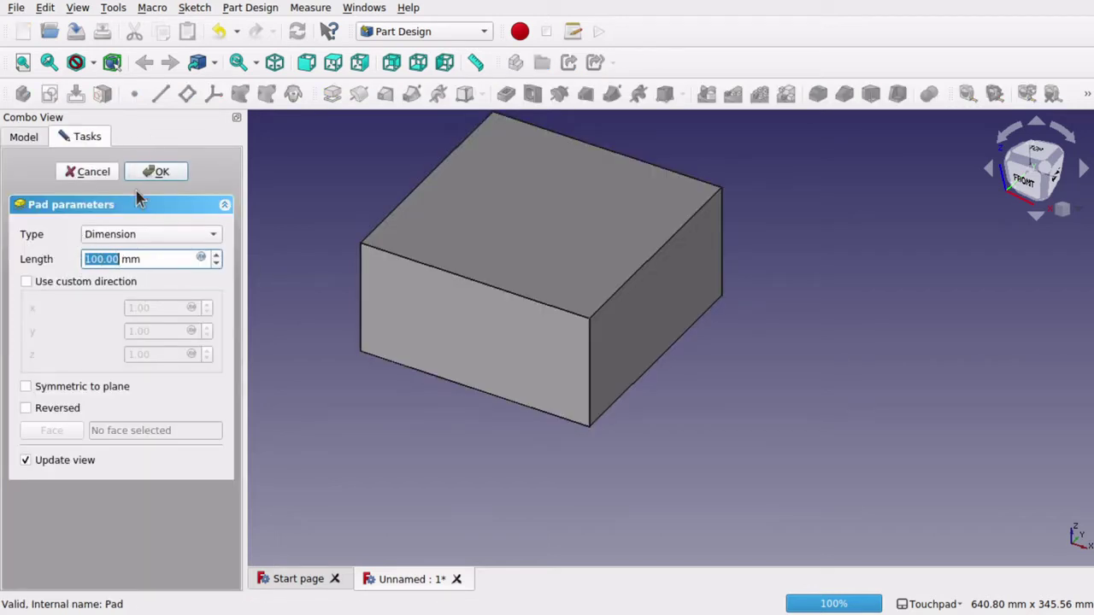
left_click(158, 171)
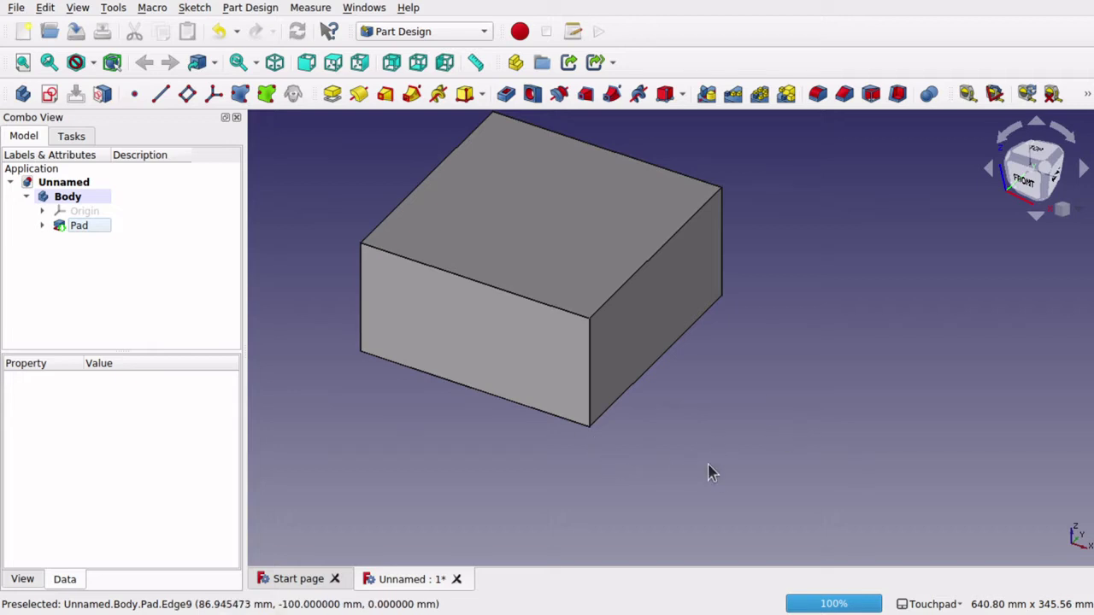
Step: Turn on the axis cross from the View menu, then dismiss the menu
left_click(78, 8)
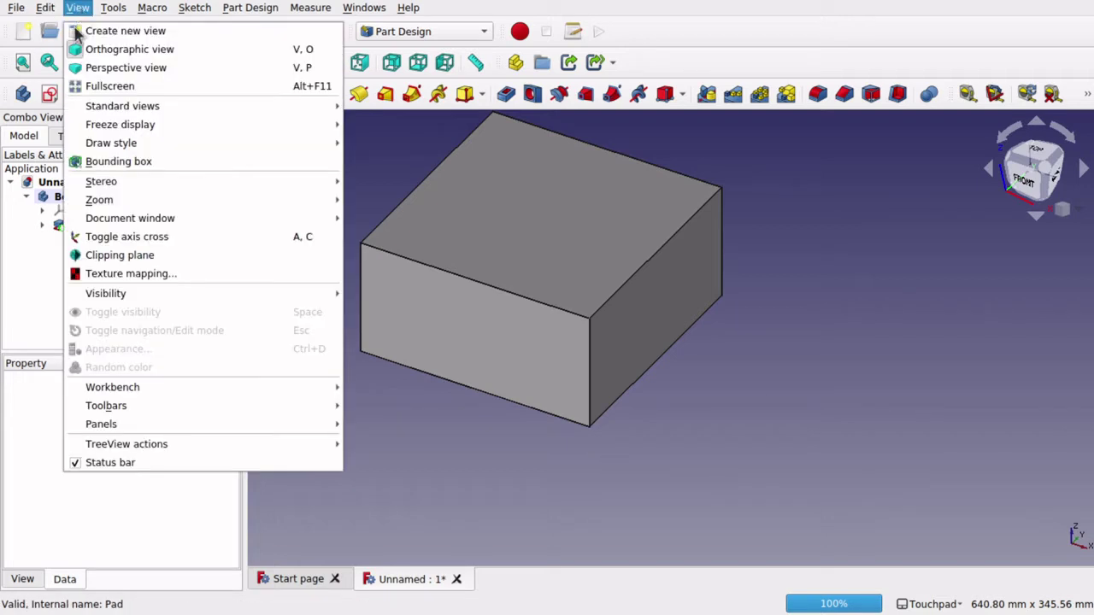
left_click(127, 238)
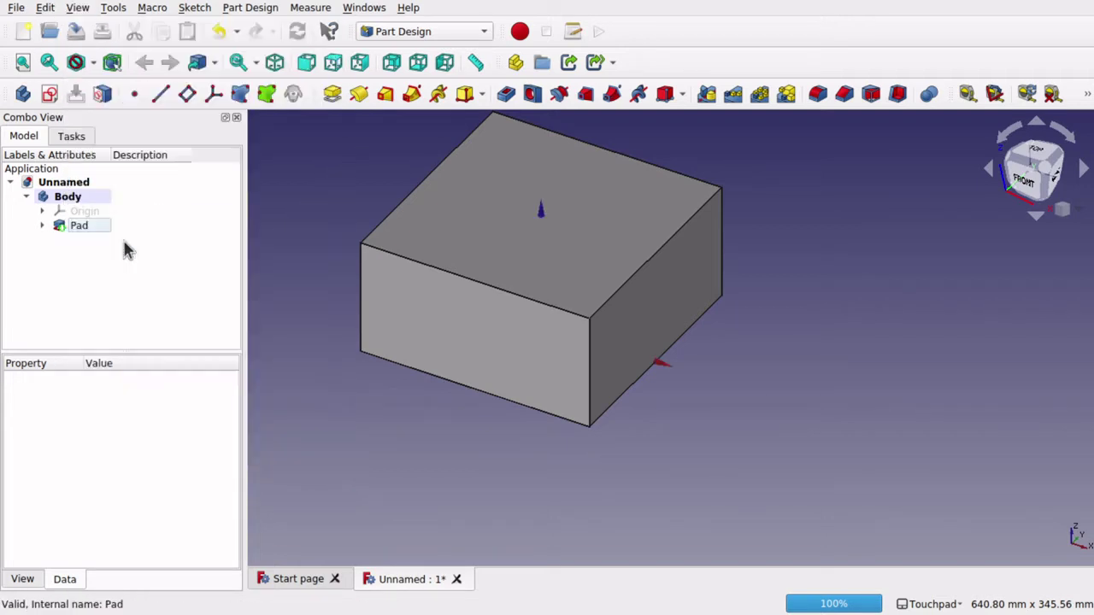
left_click(76, 8)
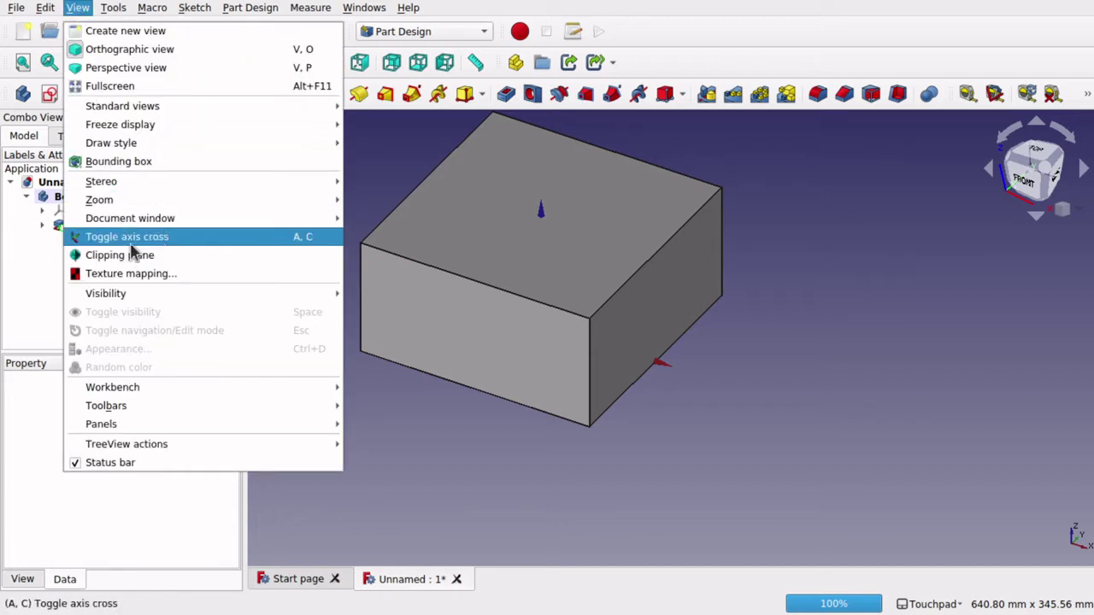
left_click(695, 452)
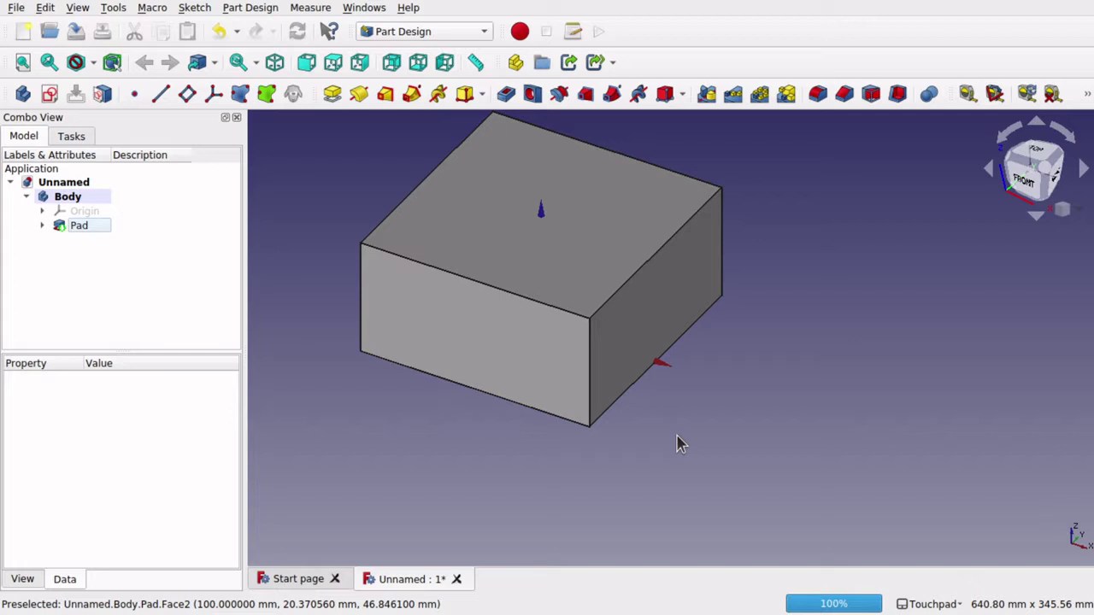
Step: Switch to the Draft workbench, toggle its grid back on, and browse the Utilities menu
left_click(430, 32)
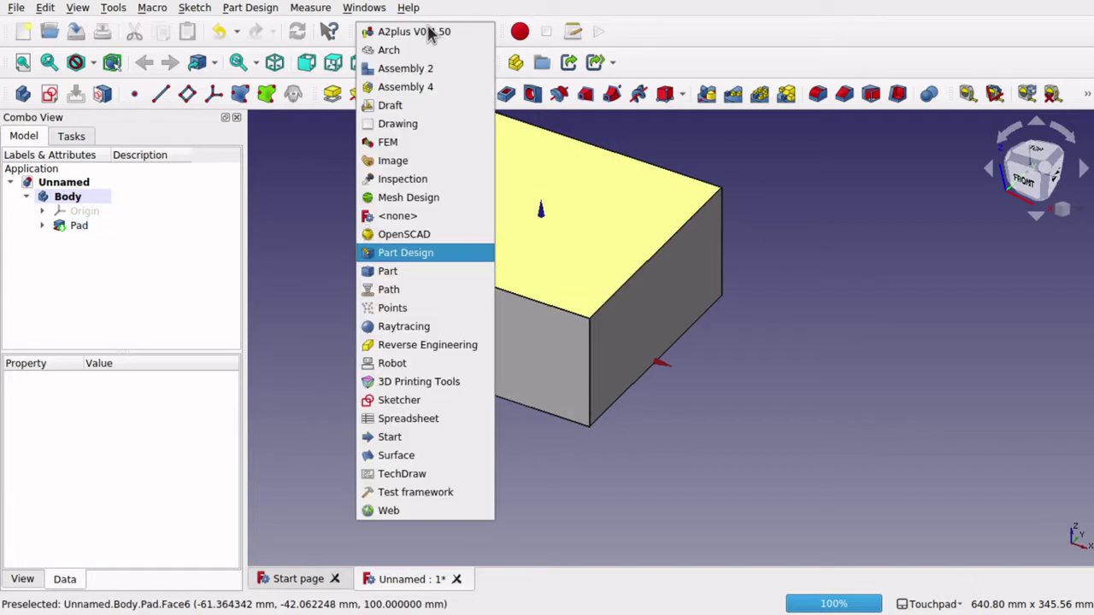
left_click(391, 105)
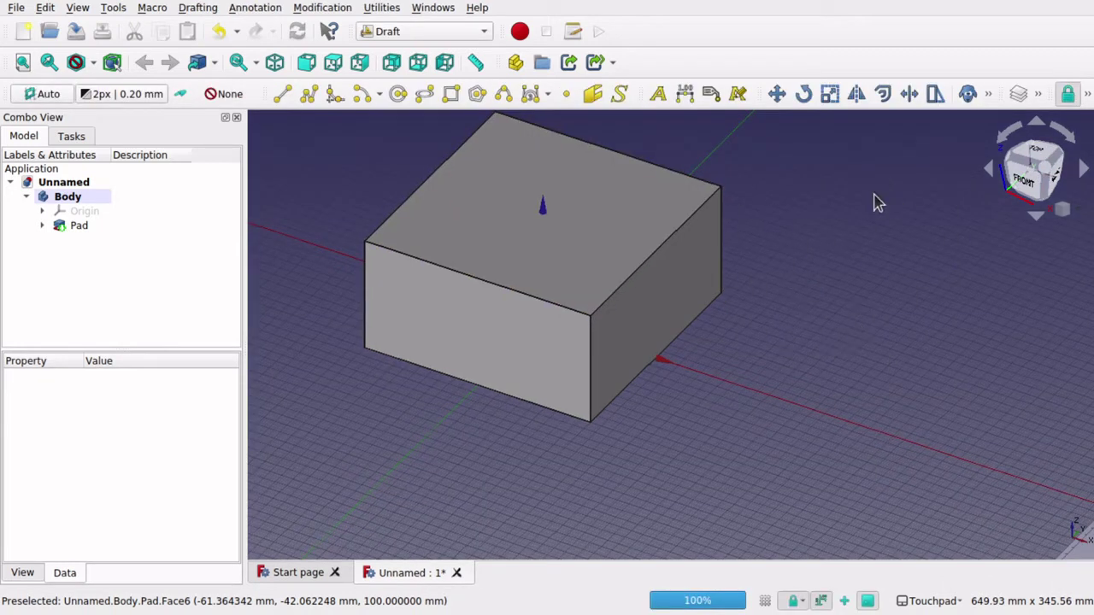
left_click(1087, 94)
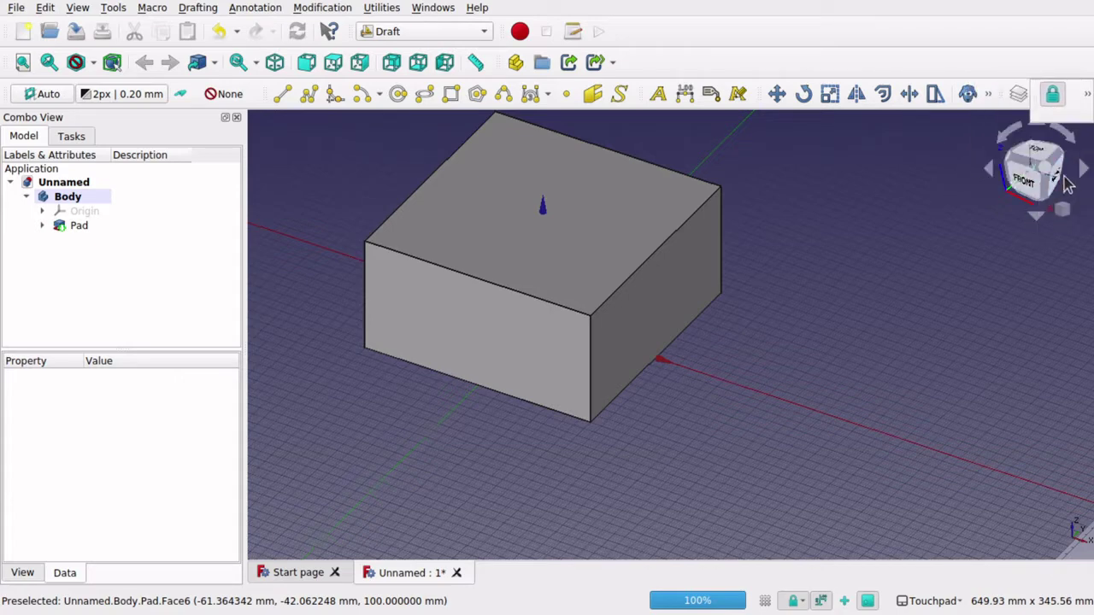
left_click(1087, 95)
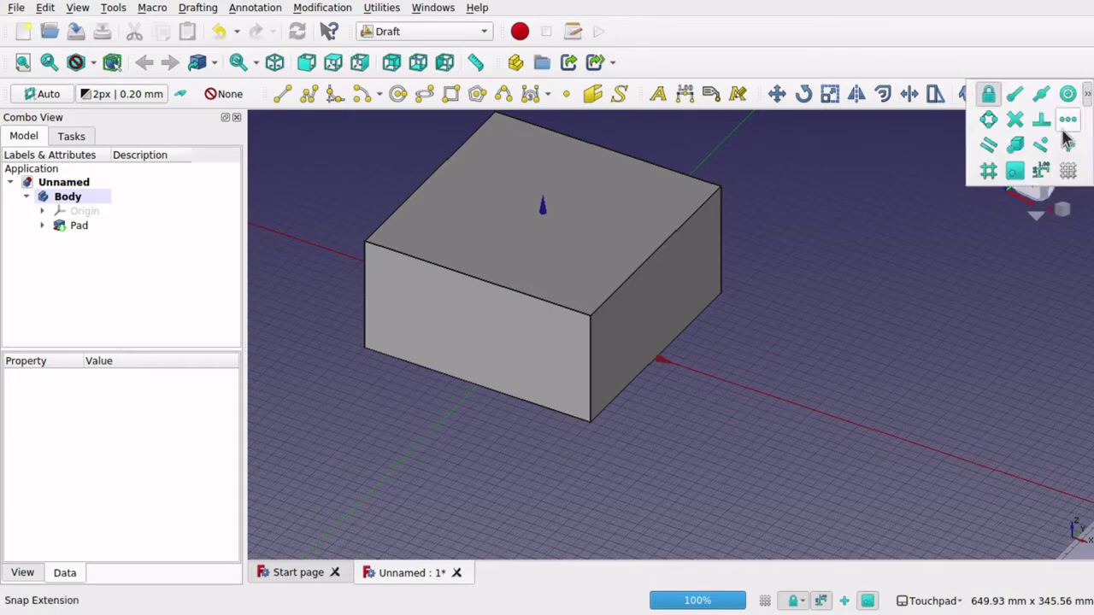
left_click(1067, 171)
left_click(1067, 171)
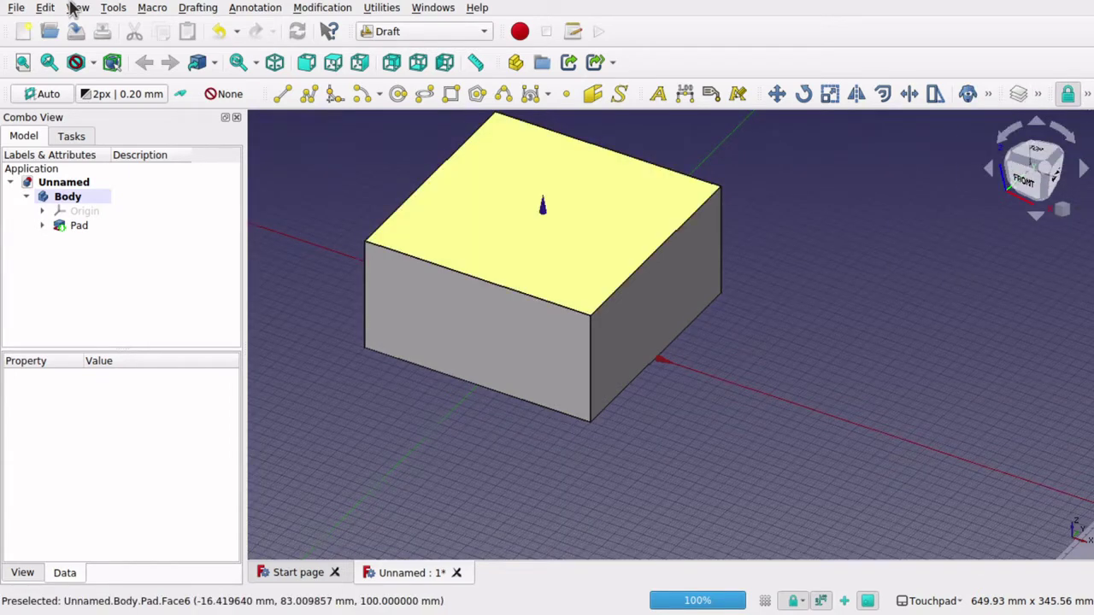
left_click(378, 11)
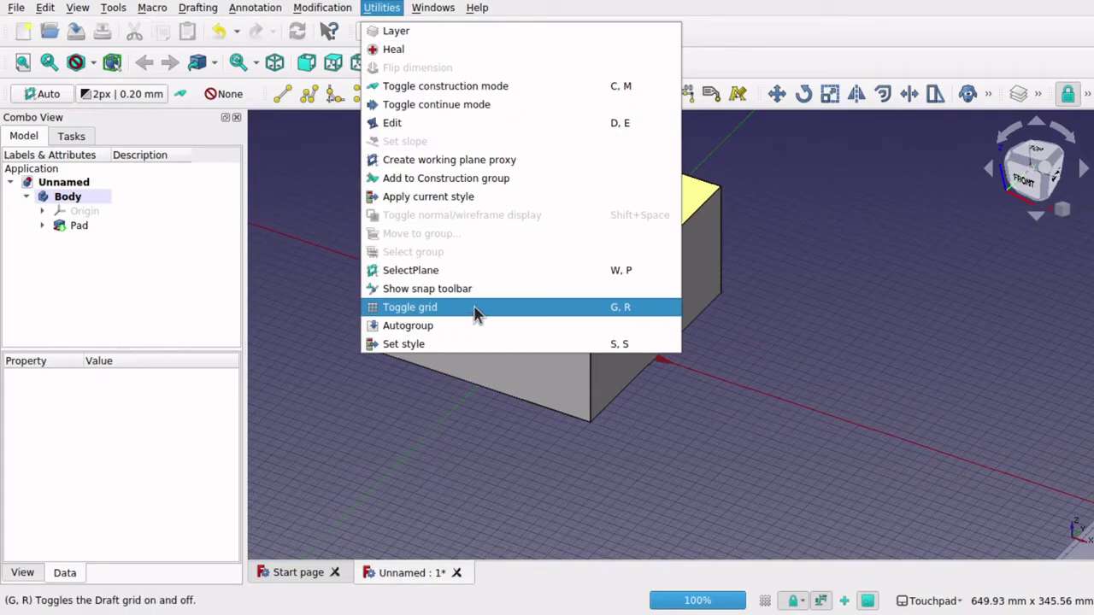
left_click(803, 381)
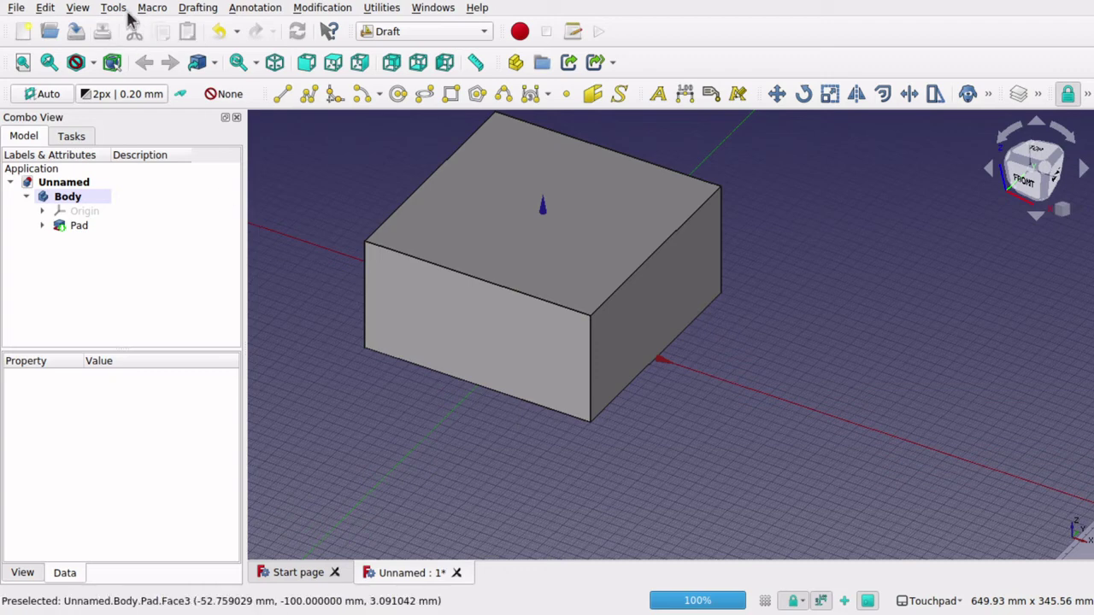
Step: In Preferences > Draft > Grid and snapping, change grid size from 1000 to 500 lines
left_click(45, 7)
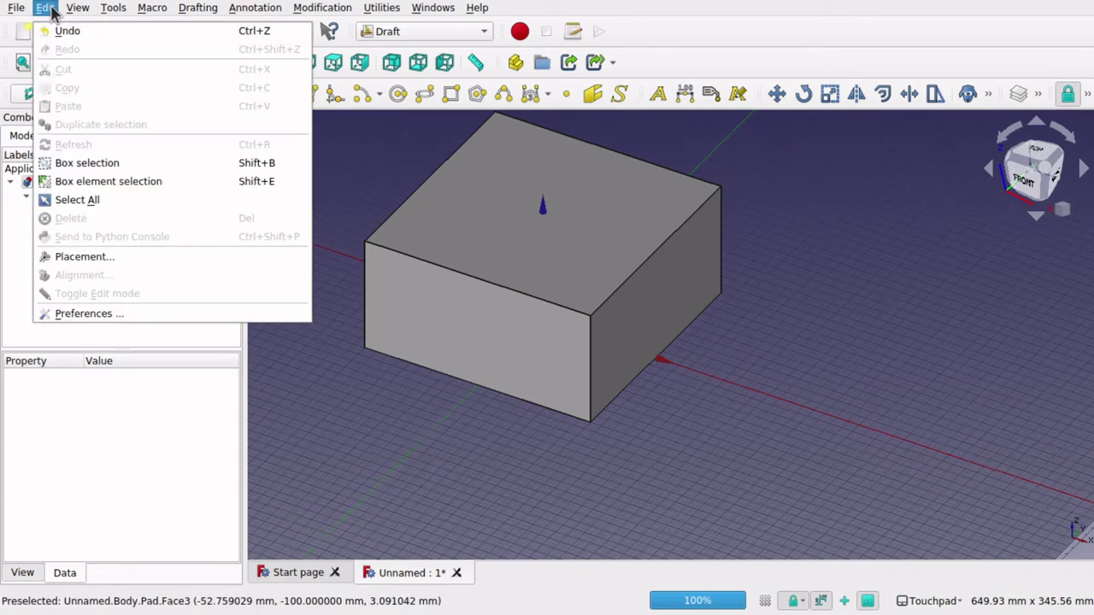
left_click(145, 314)
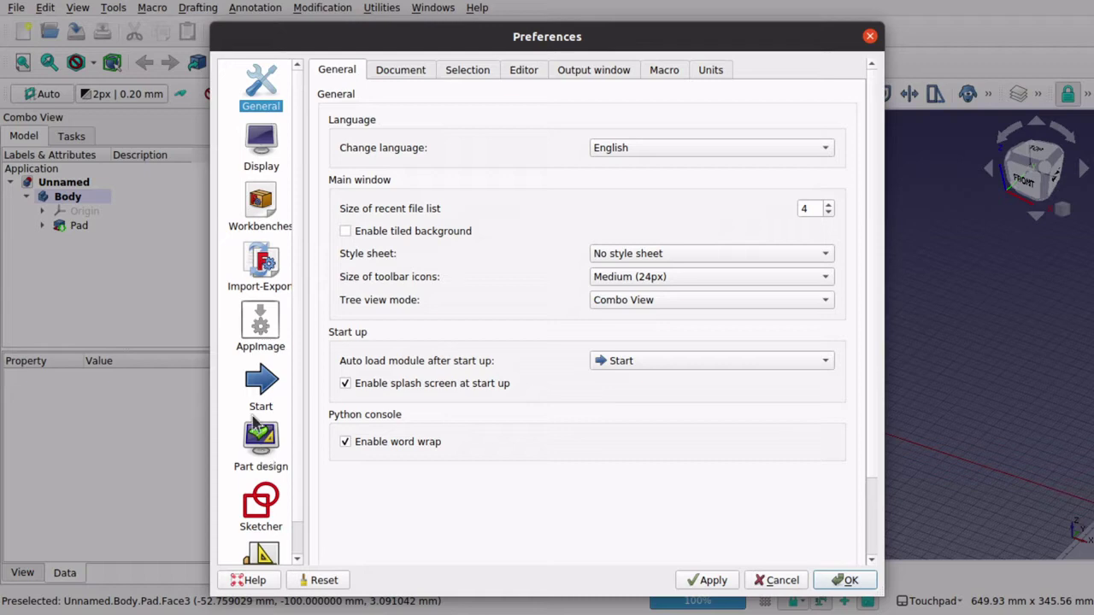
scroll(256, 453, "down", 1)
left_click(263, 547)
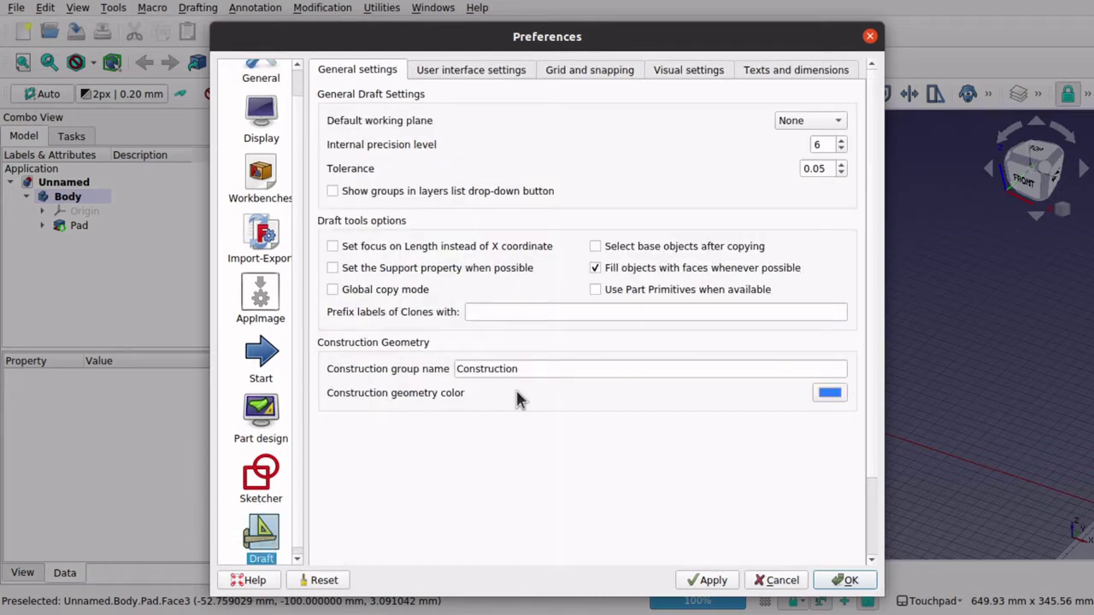
left_click(590, 70)
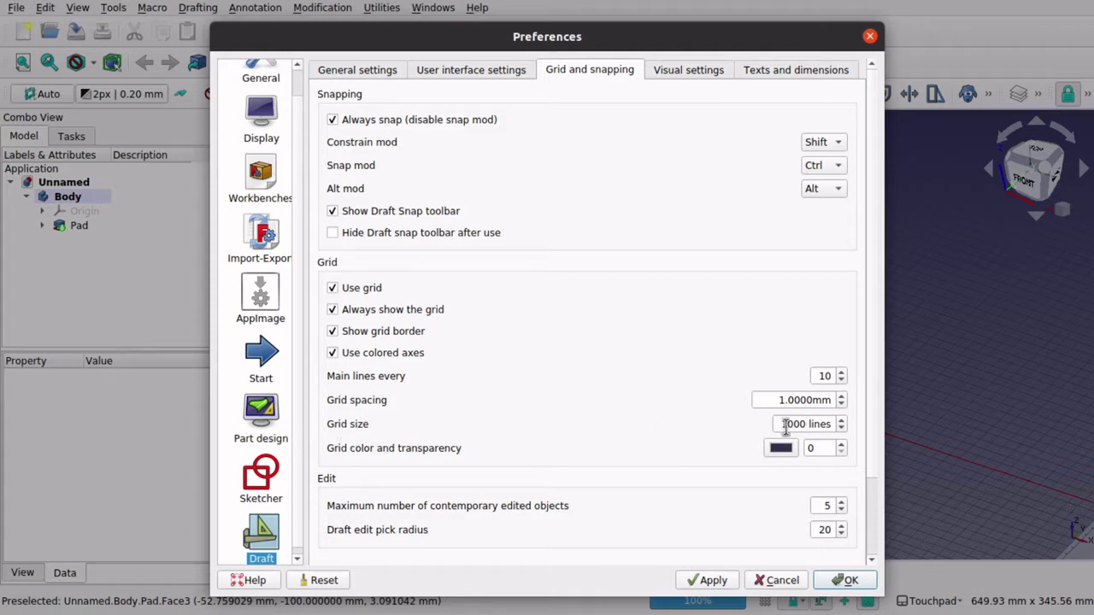
left_click_drag(804, 427, 763, 417)
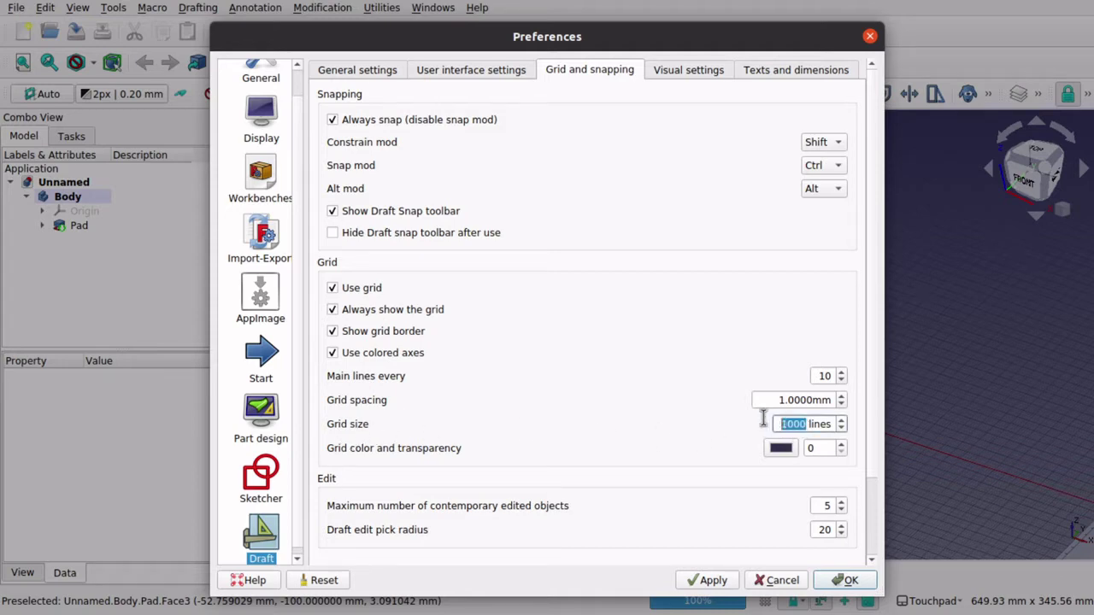
type("500")
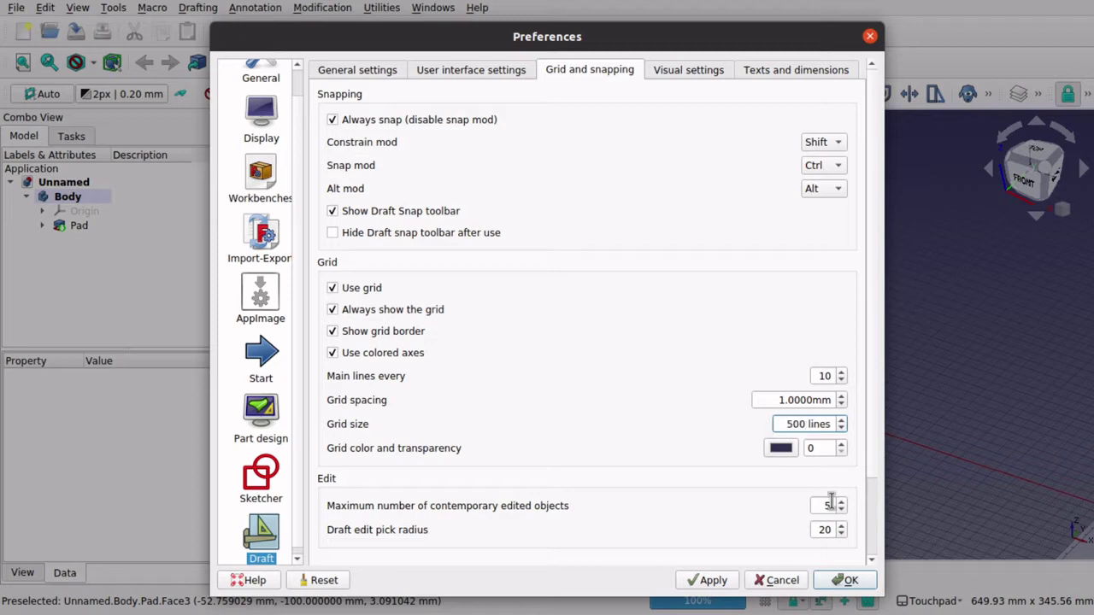
left_click(850, 581)
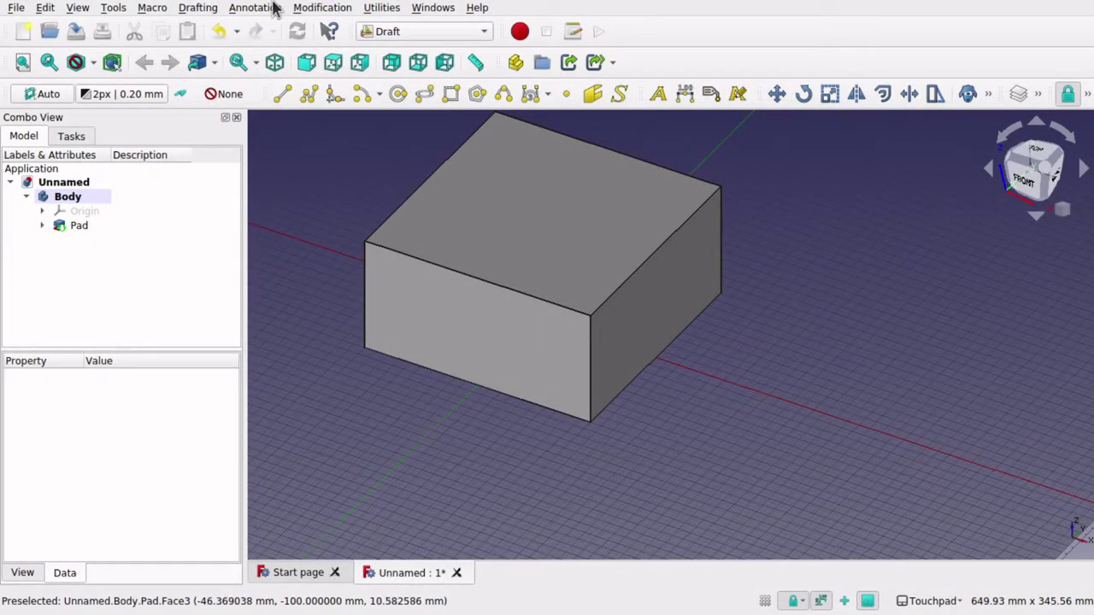
Step: Cycle the workbench from Part Design to Draft and back to Part Design, zooming out to the grid
left_click(415, 32)
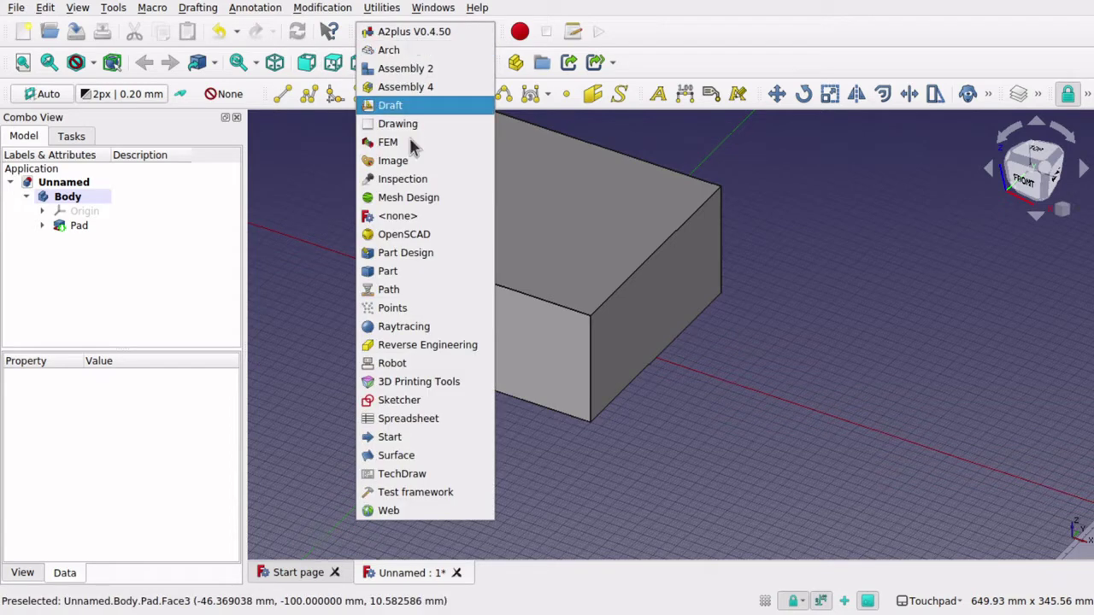
left_click(430, 255)
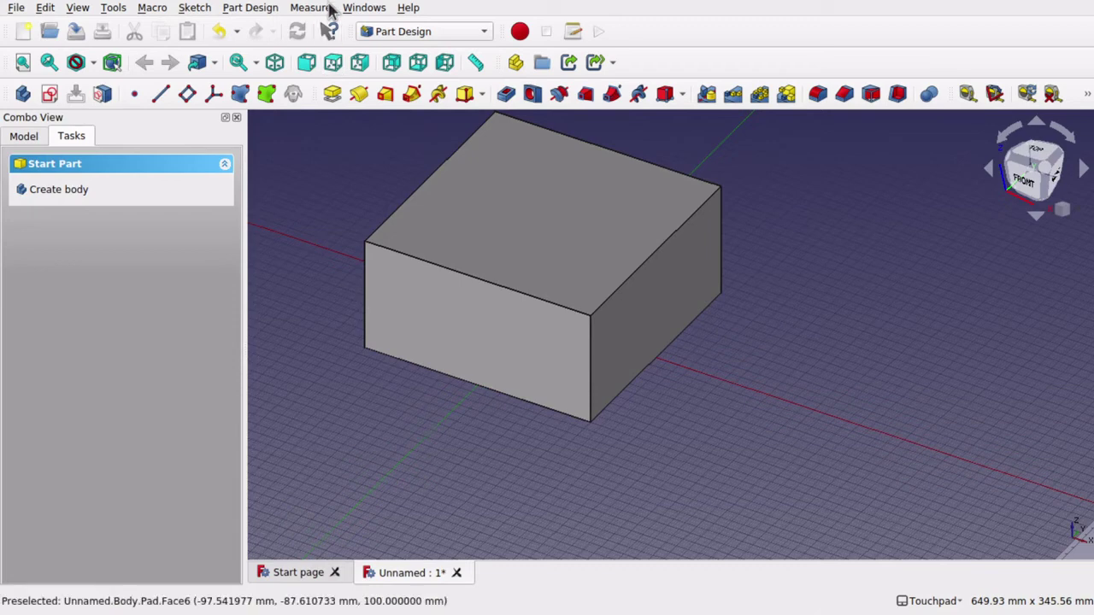
scroll(698, 281, "down", 5)
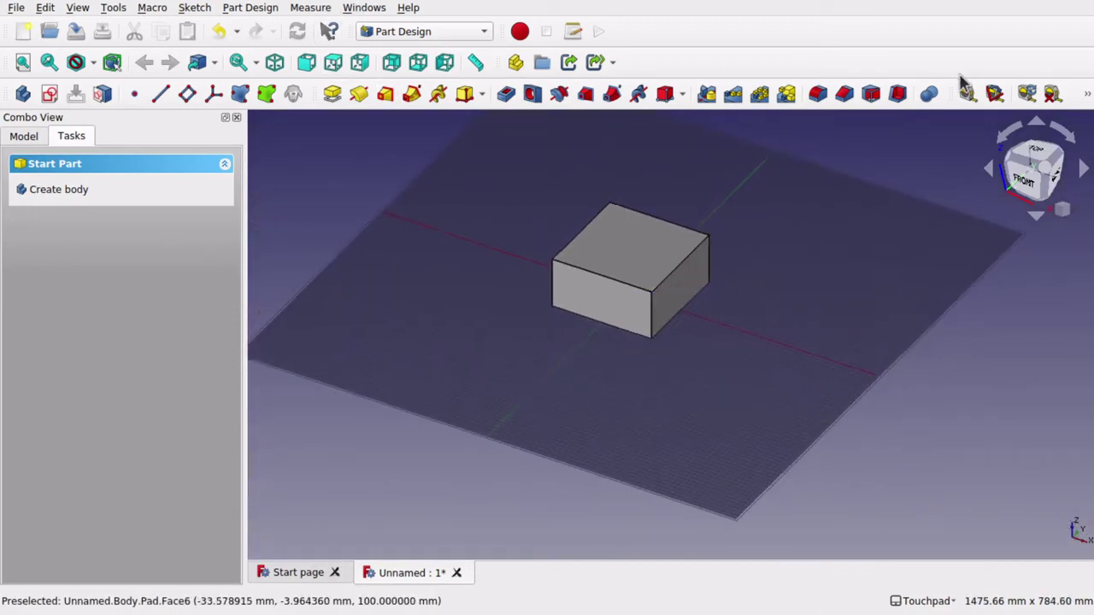
left_click(406, 31)
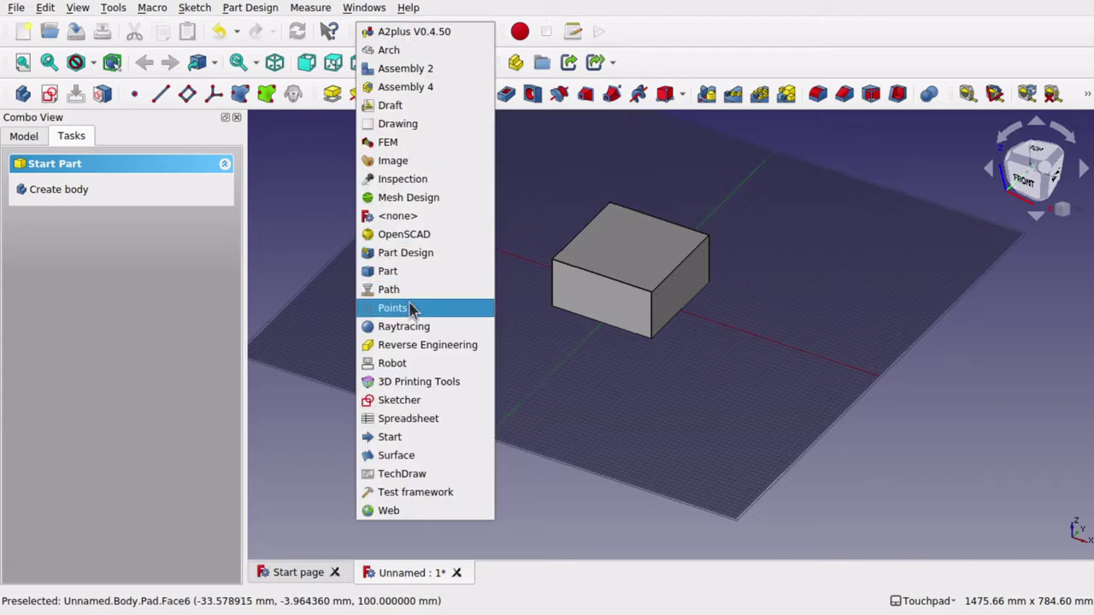
left_click(399, 105)
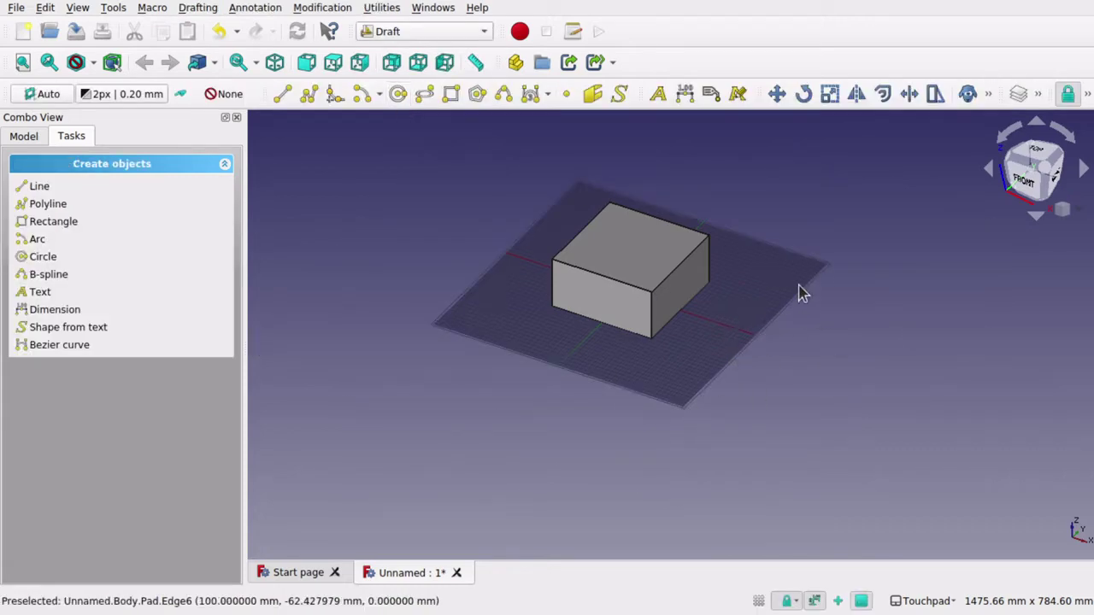
left_click(389, 30)
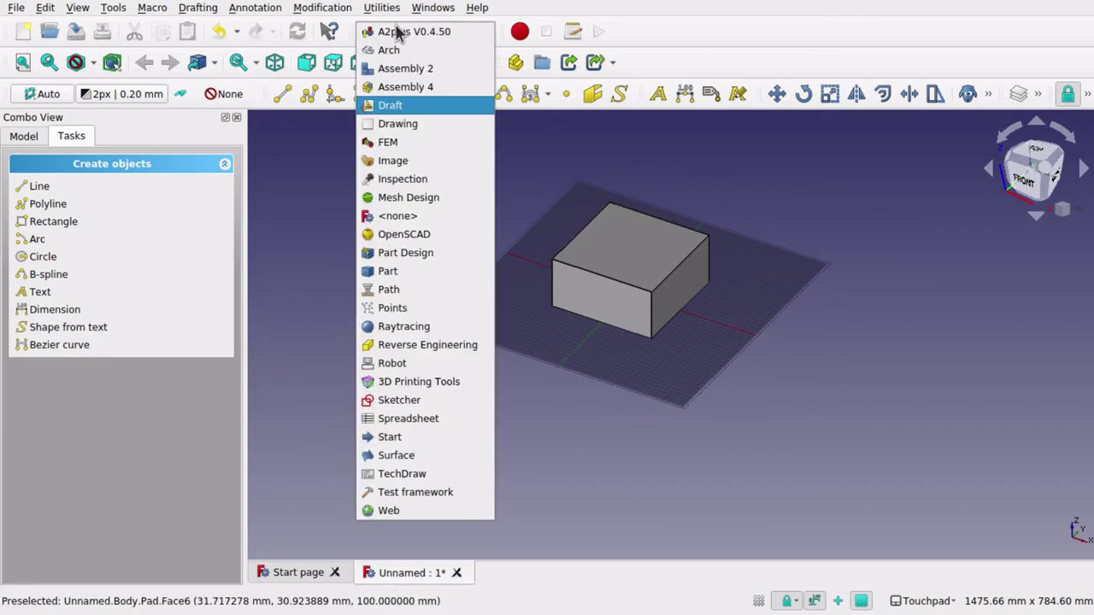
left_click(422, 254)
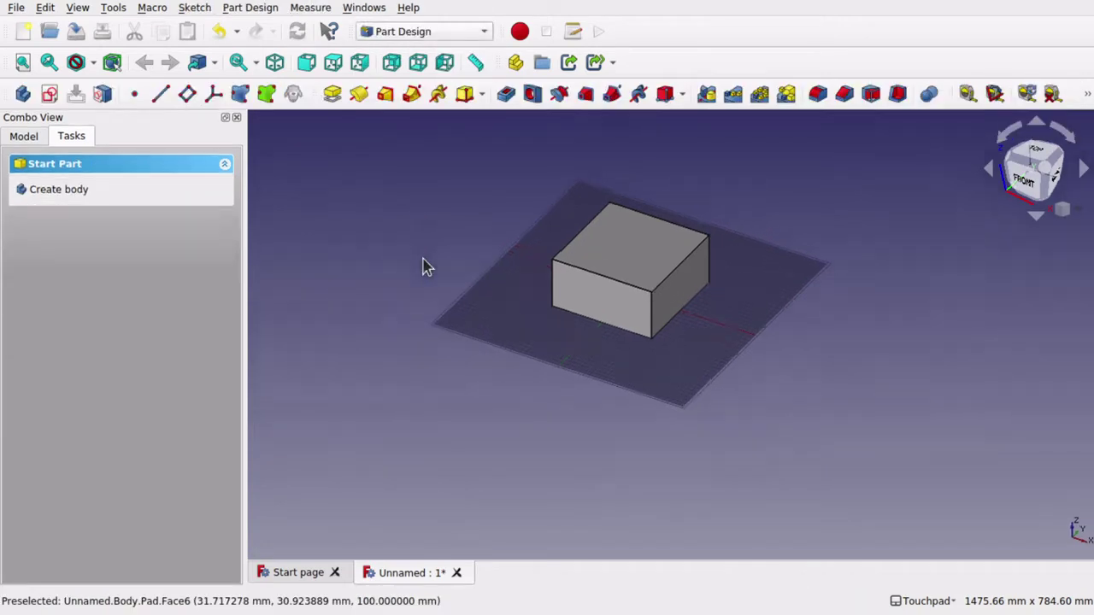
scroll(658, 273, "up", 5)
scroll(659, 271, "down", 4)
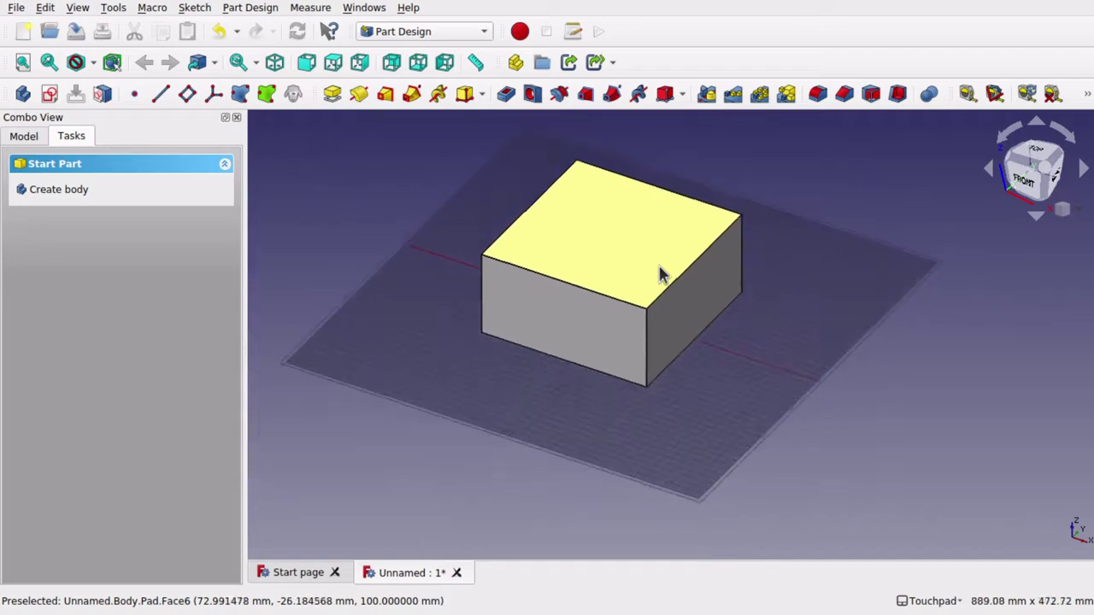
scroll(659, 272, "up", 1)
scroll(658, 271, "up", 1)
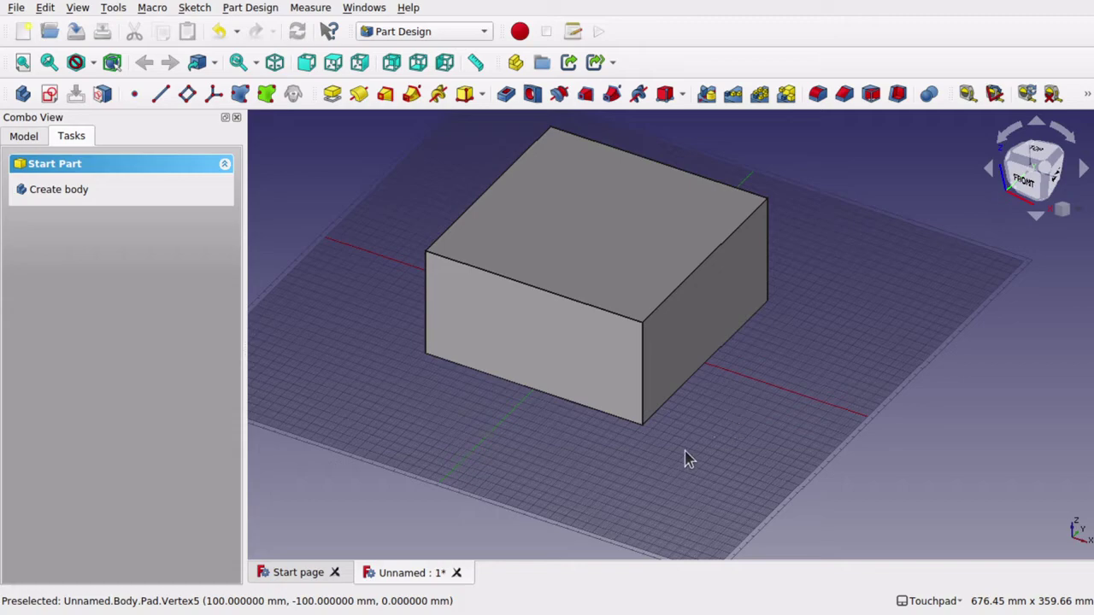
Step: From a top-down view, select the box's top face as the opening for a Thickness feature
left_click_drag(818, 268, 798, 340, "alt")
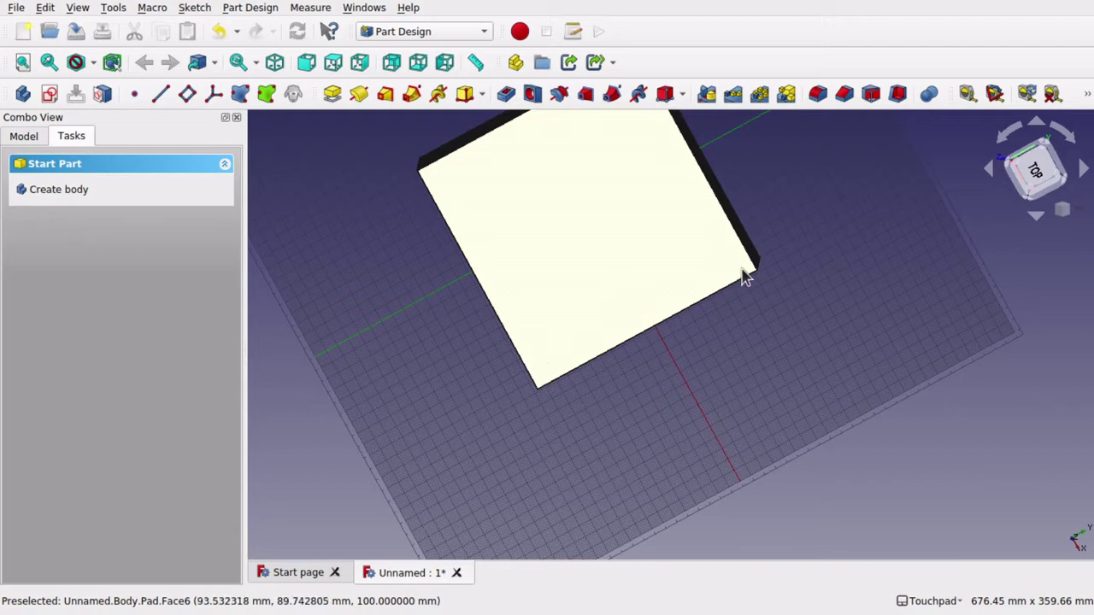
mouse_move(666, 302)
left_mouse_down("alt")
mouse_move(647, 234)
mouse_move(664, 283)
left_mouse_up("alt")
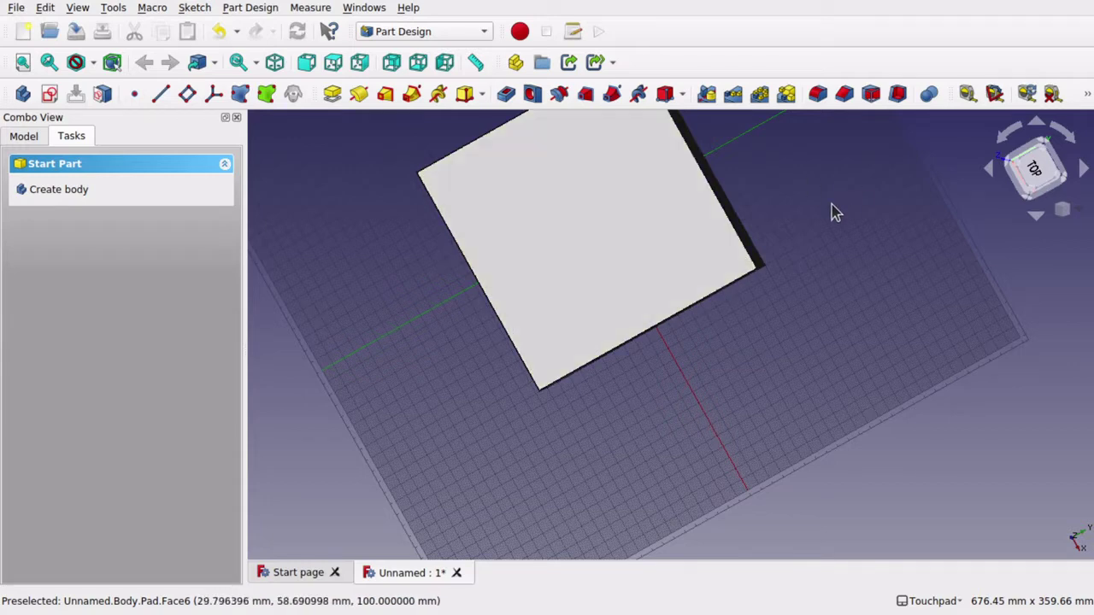
left_click(562, 223)
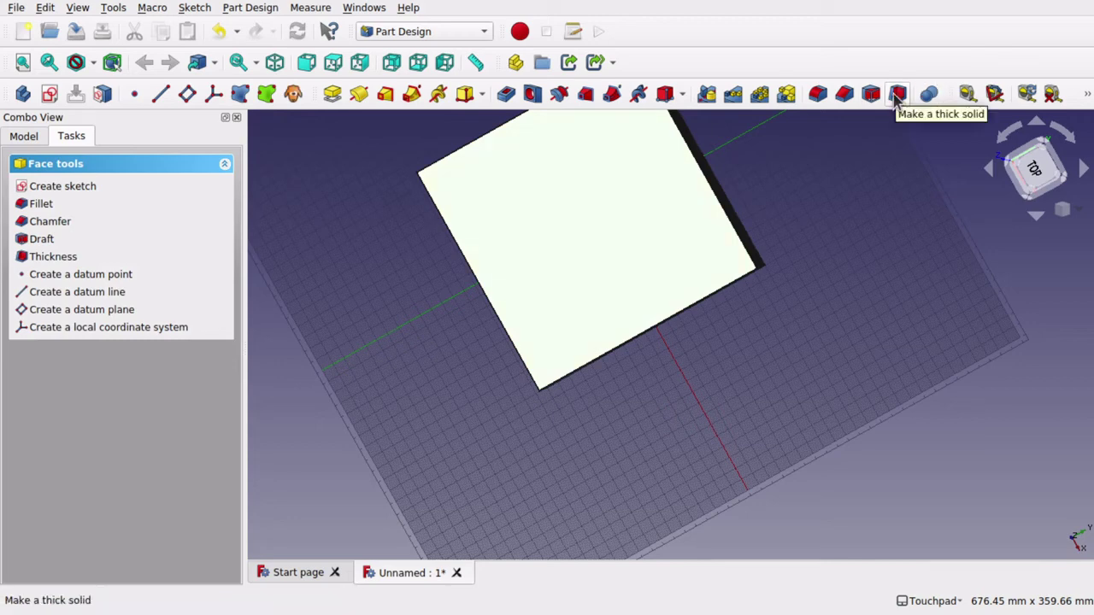
left_click(249, 9)
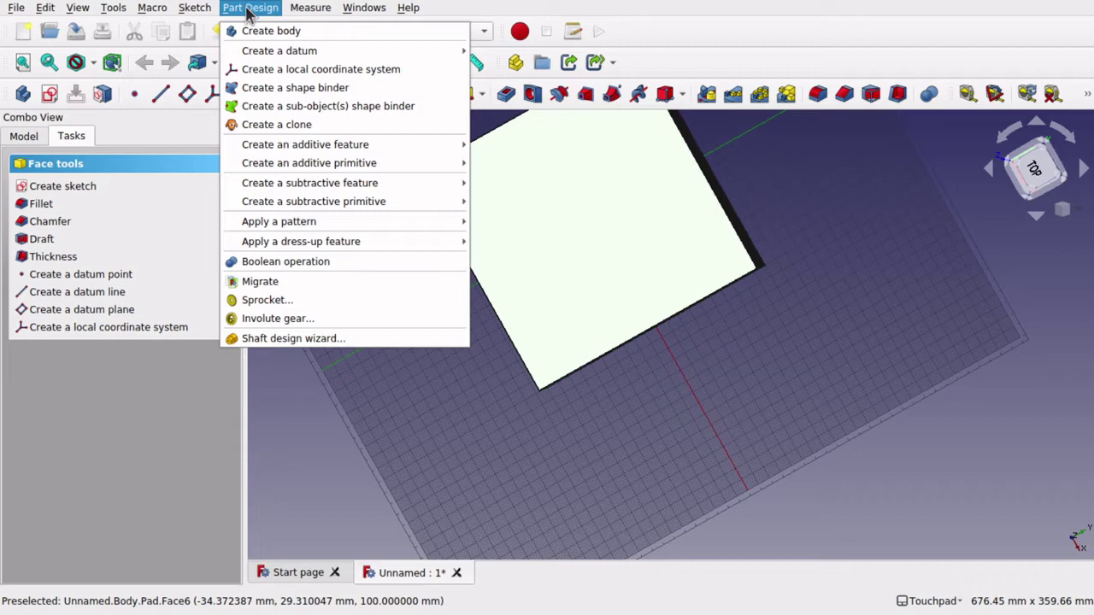
mouse_move(338, 244)
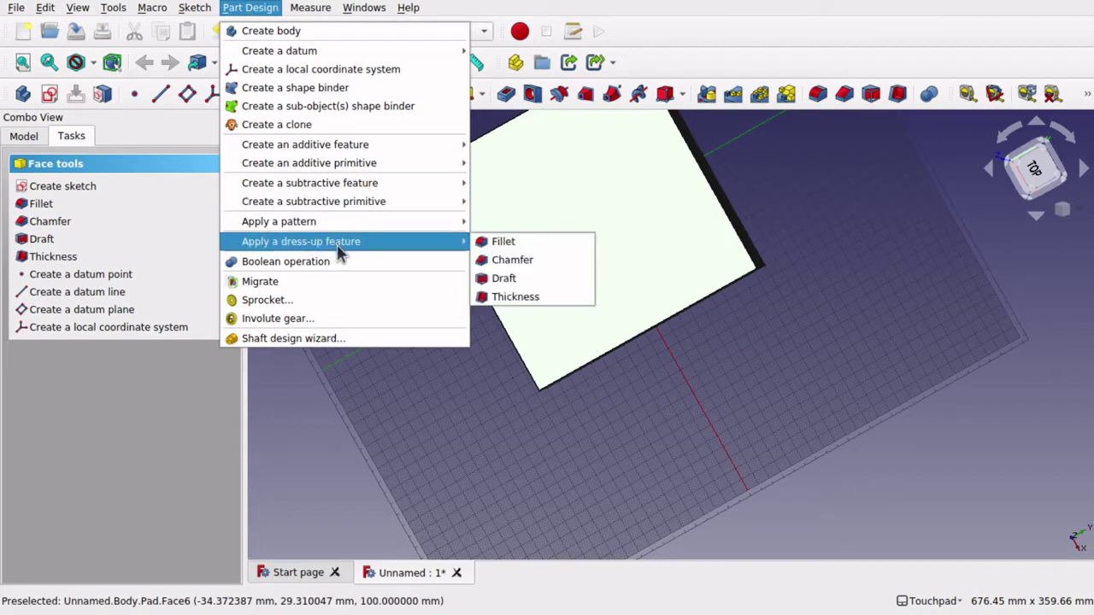
Step: Apply a Thickness feature with 10 mm walls made inwards and confirm it
left_click(521, 296)
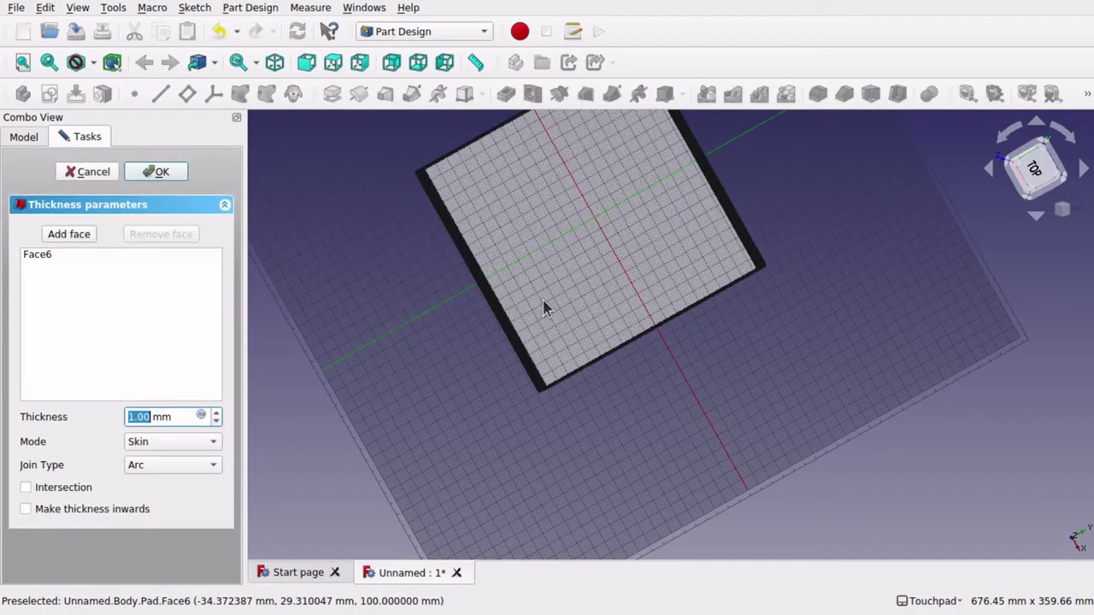
middle_click_drag(663, 297, 675, 357)
left_click(691, 388)
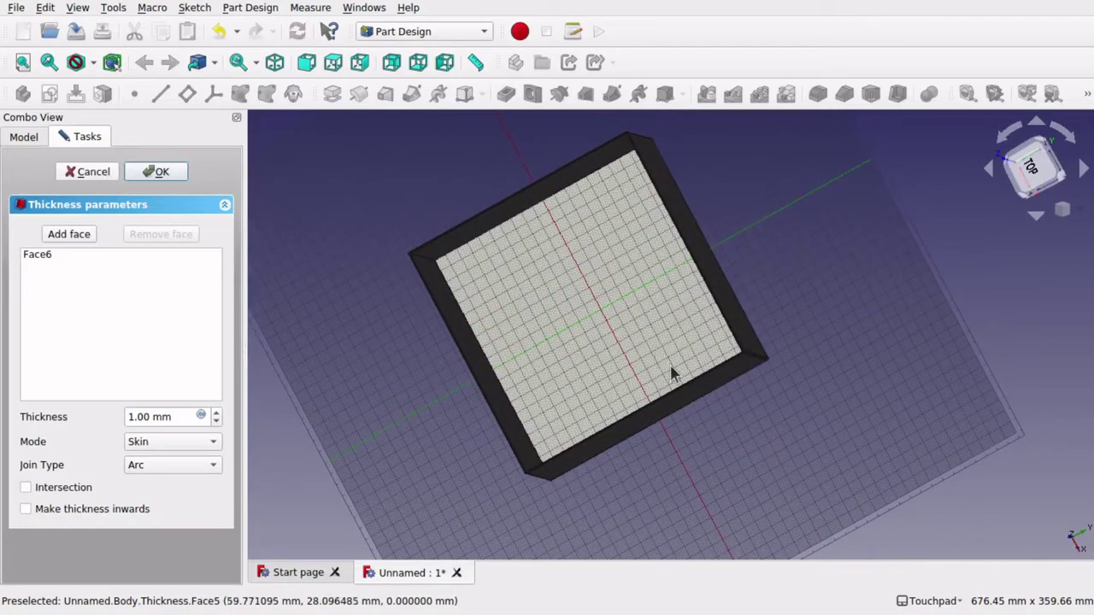
mouse_move(672, 371)
middle_mouse_down()
mouse_move(638, 297)
mouse_move(683, 378)
middle_mouse_up()
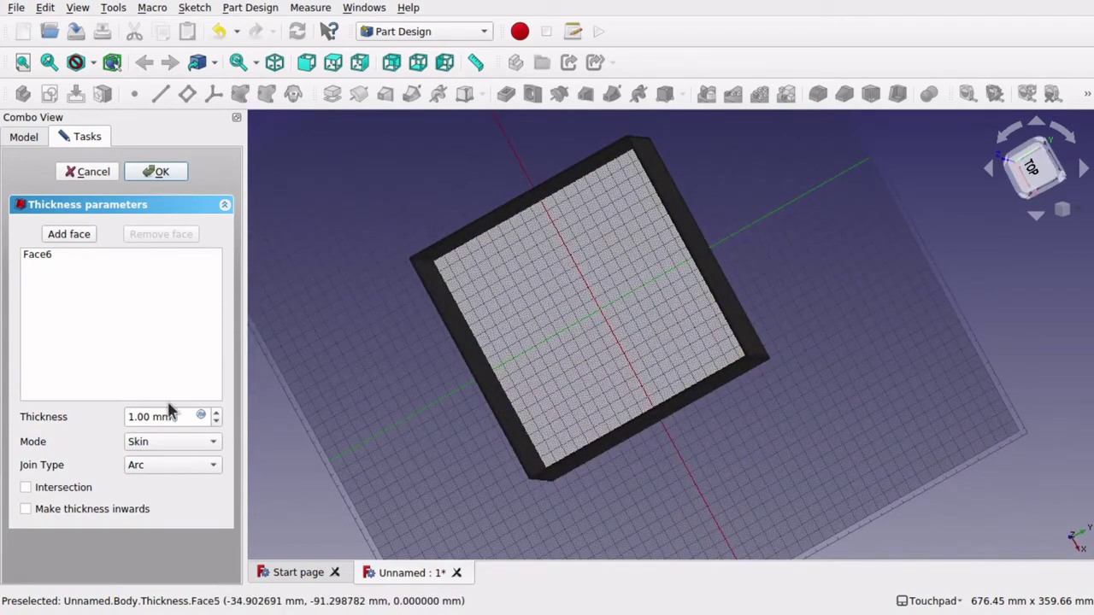
left_click_drag(177, 416, 98, 417)
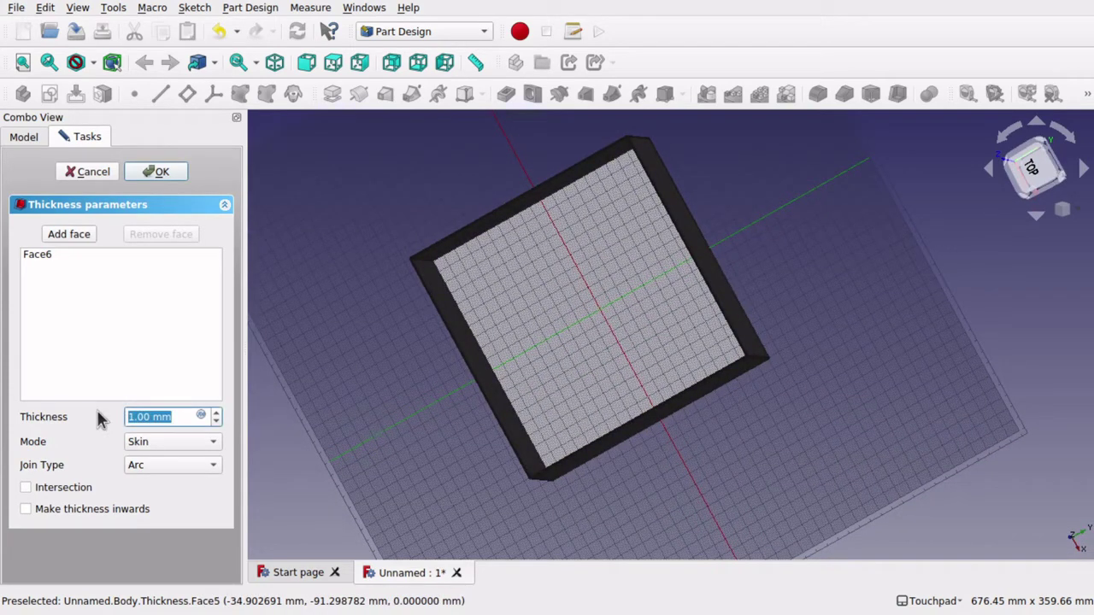
type("10")
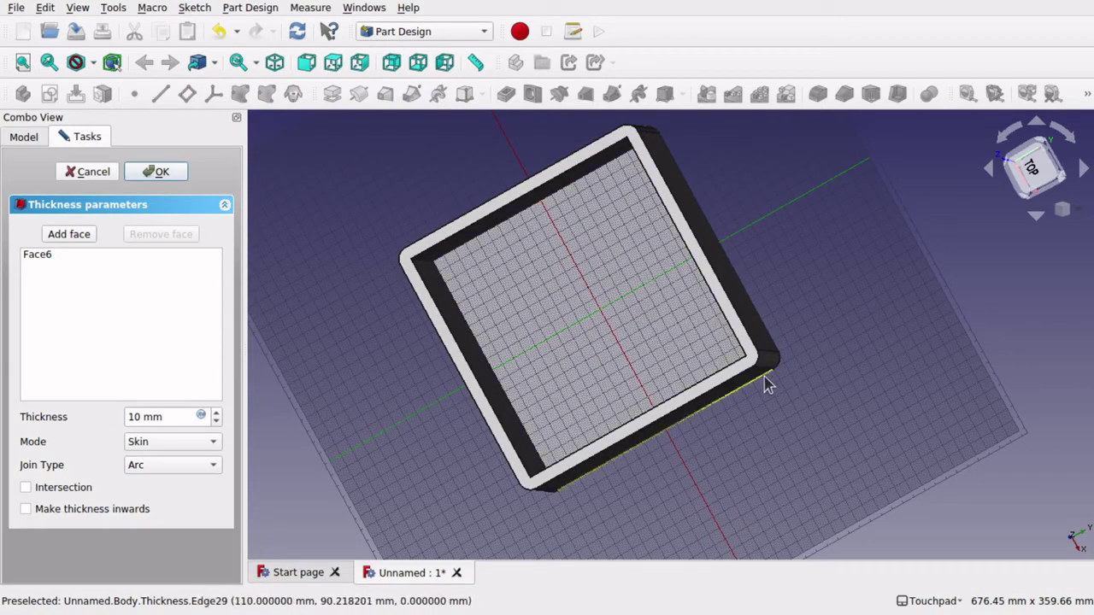
middle_click_drag(769, 386, 740, 420)
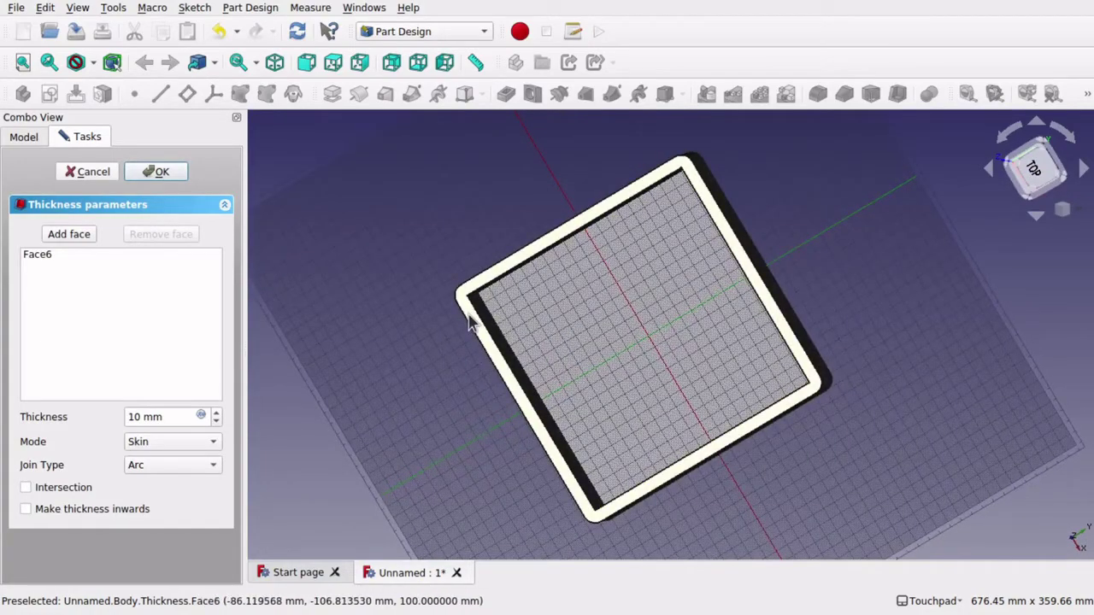
left_click(24, 510)
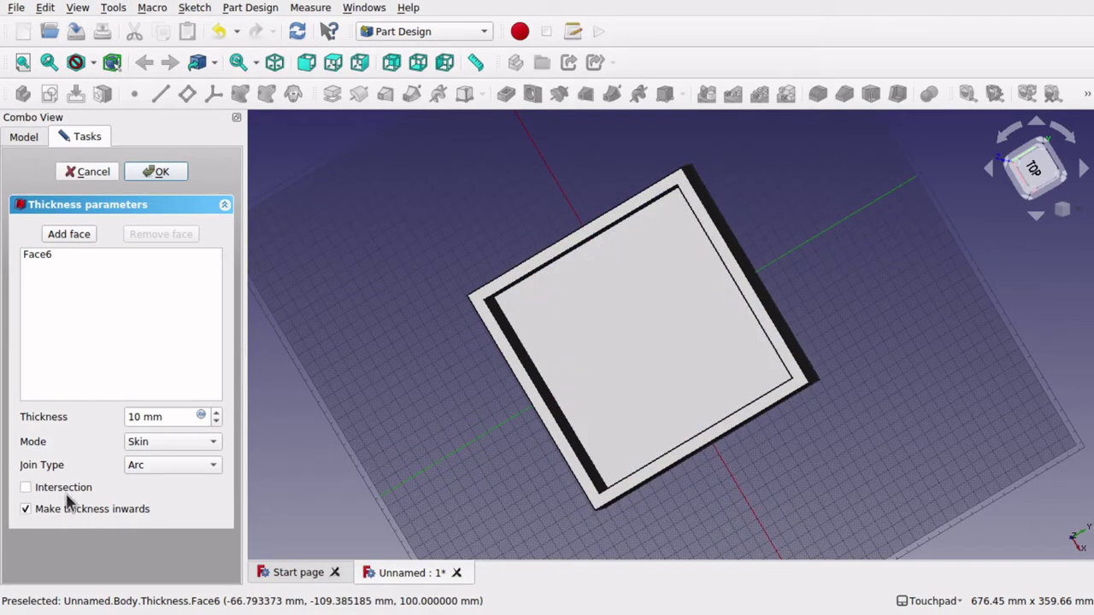
left_click_drag(573, 447, 640, 456)
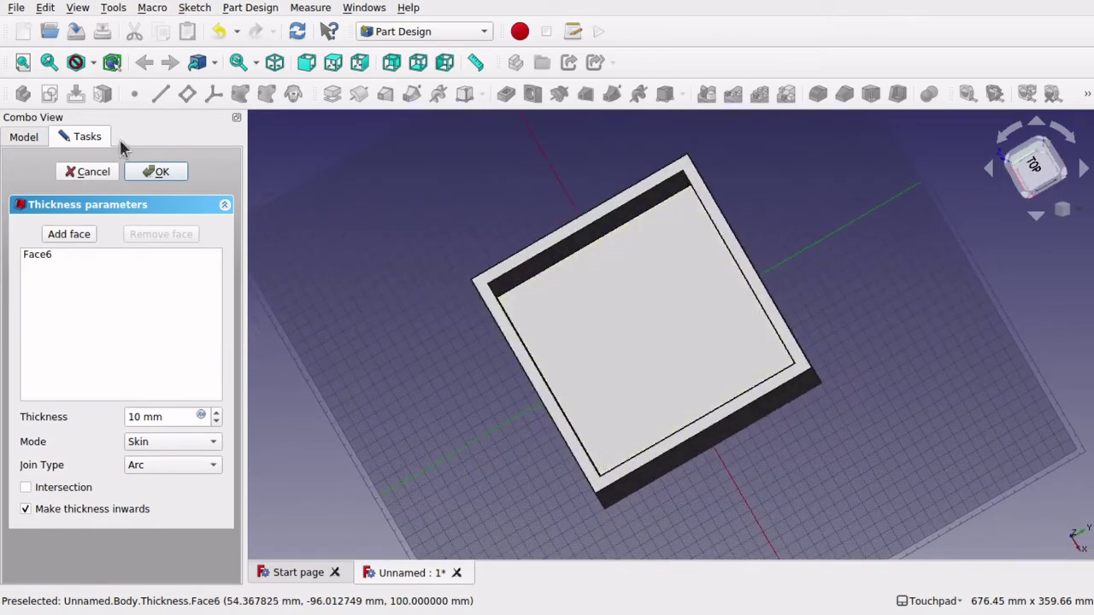
left_click(158, 174)
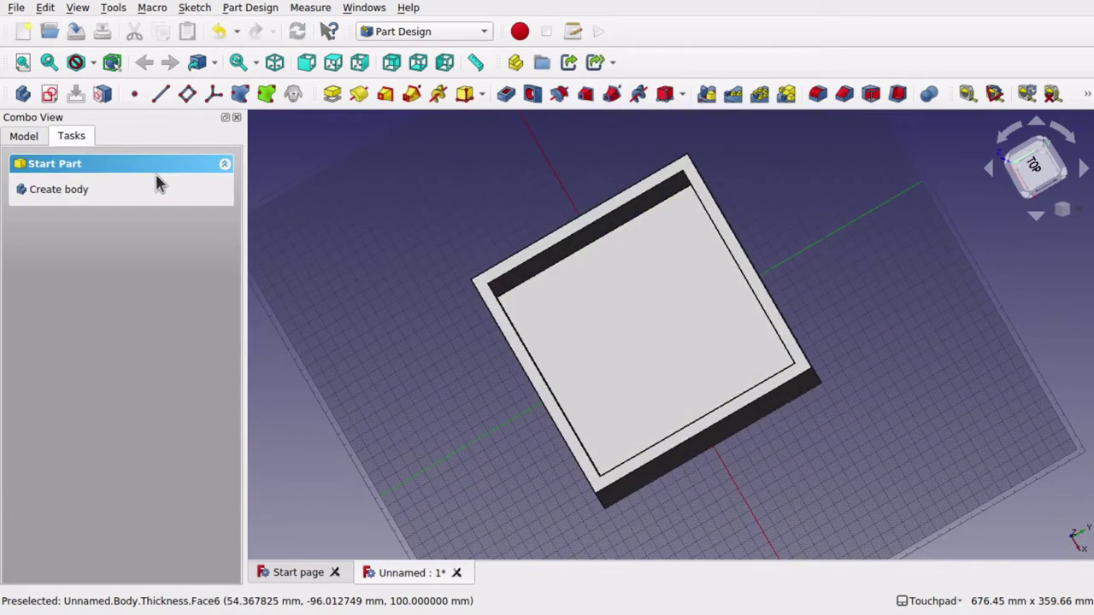
Step: Delete the Thickness feature and start a new sketch on the Pad's top face
left_click(23, 137)
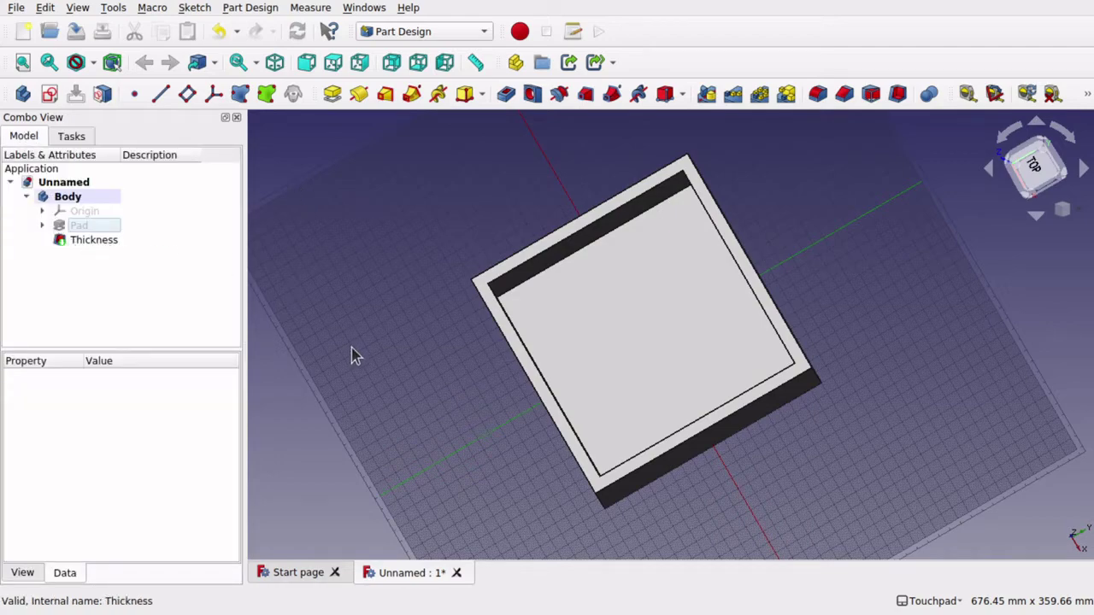
mouse_move(710, 435)
left_mouse_down("alt")
mouse_move(701, 367)
mouse_move(719, 452)
left_mouse_up("alt")
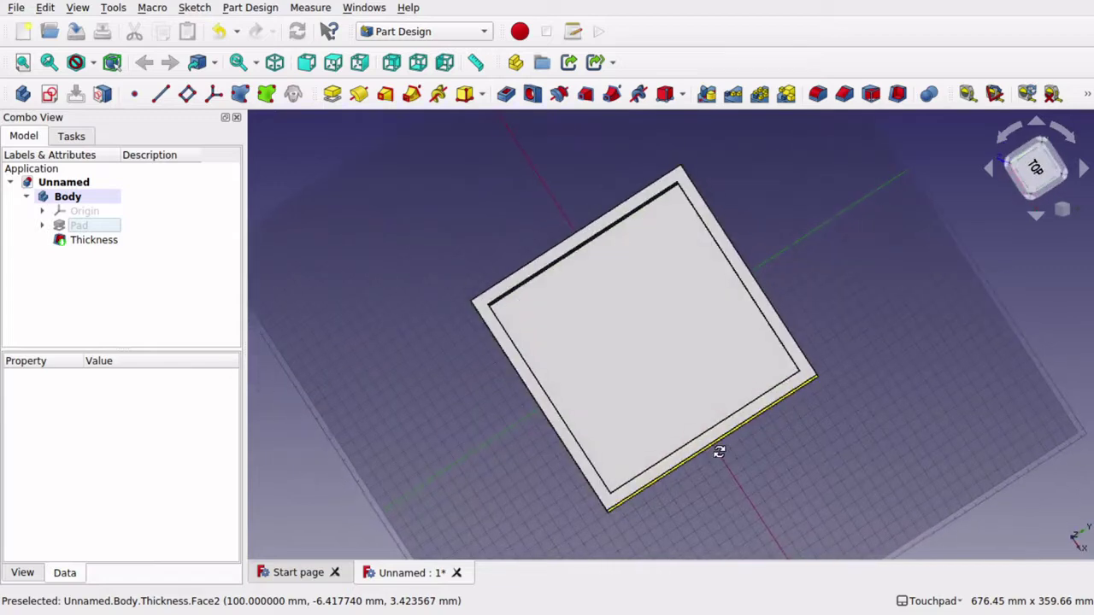
left_click(88, 240)
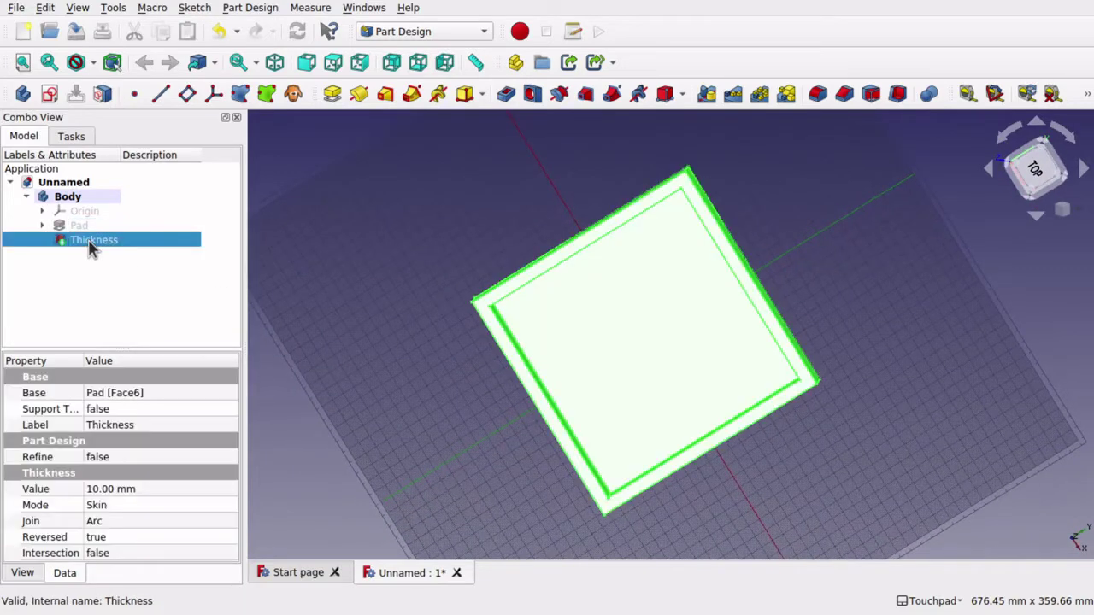
key("Delete")
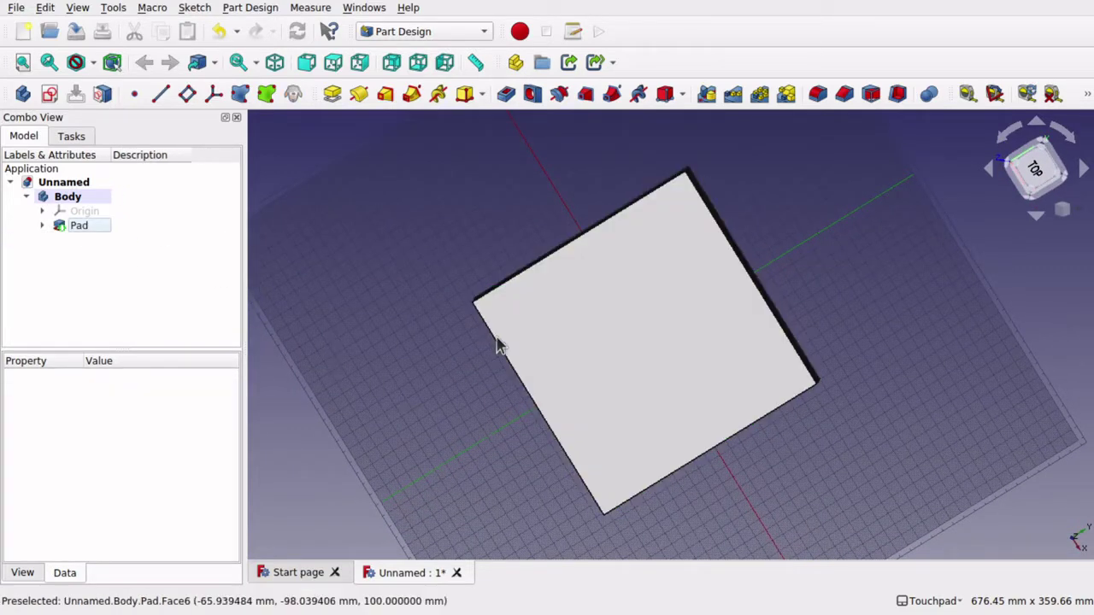
left_click(659, 337)
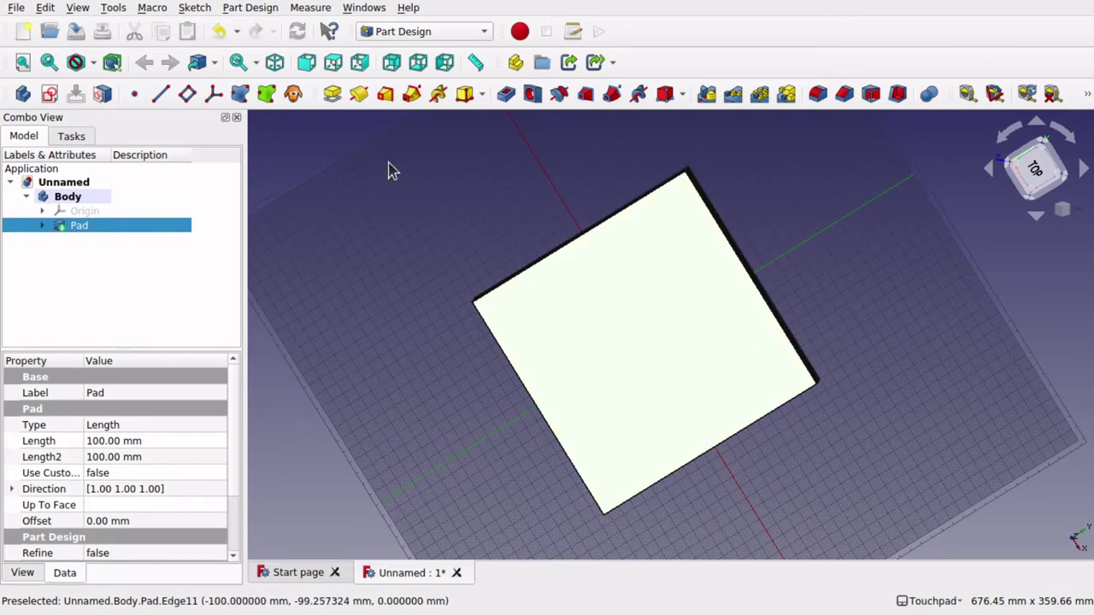
left_click(51, 97)
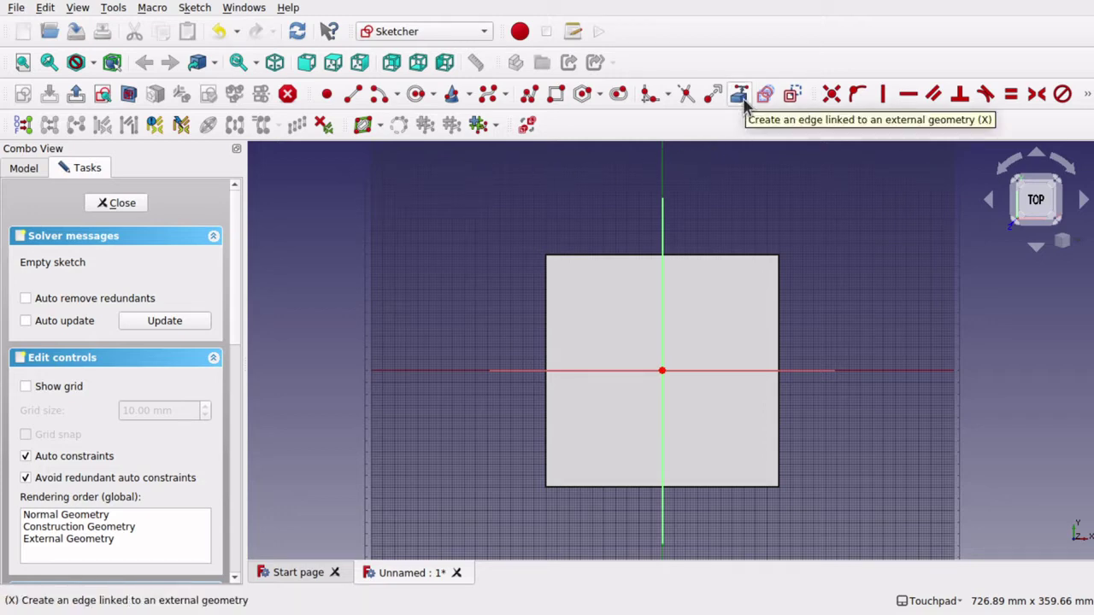
Step: Link the pad's four top-face corner vertices into Sketch001 as external geometry
left_click(194, 9)
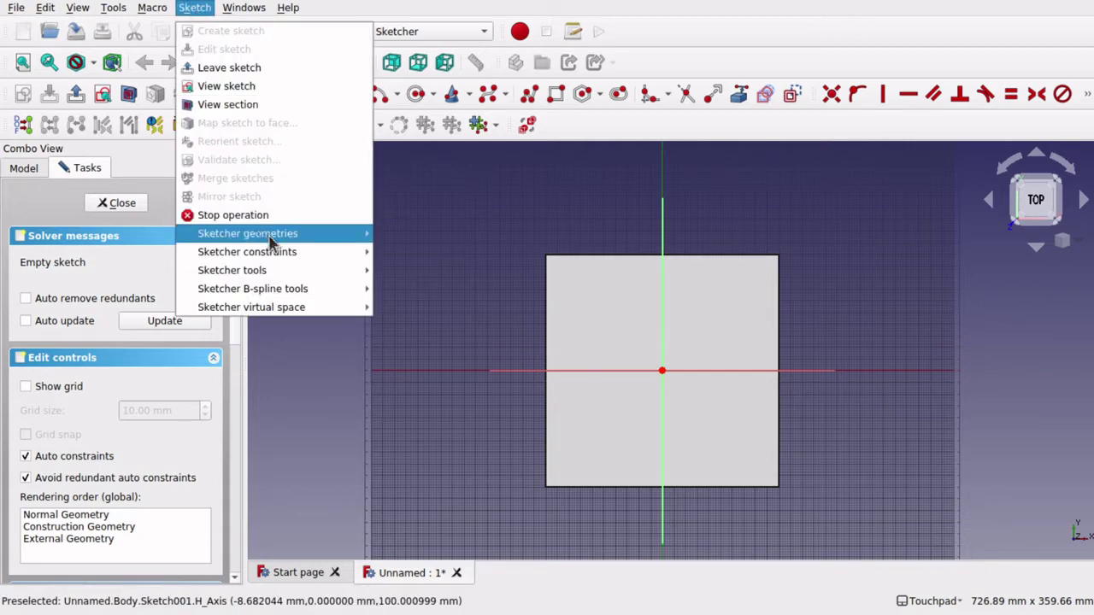
mouse_move(274, 241)
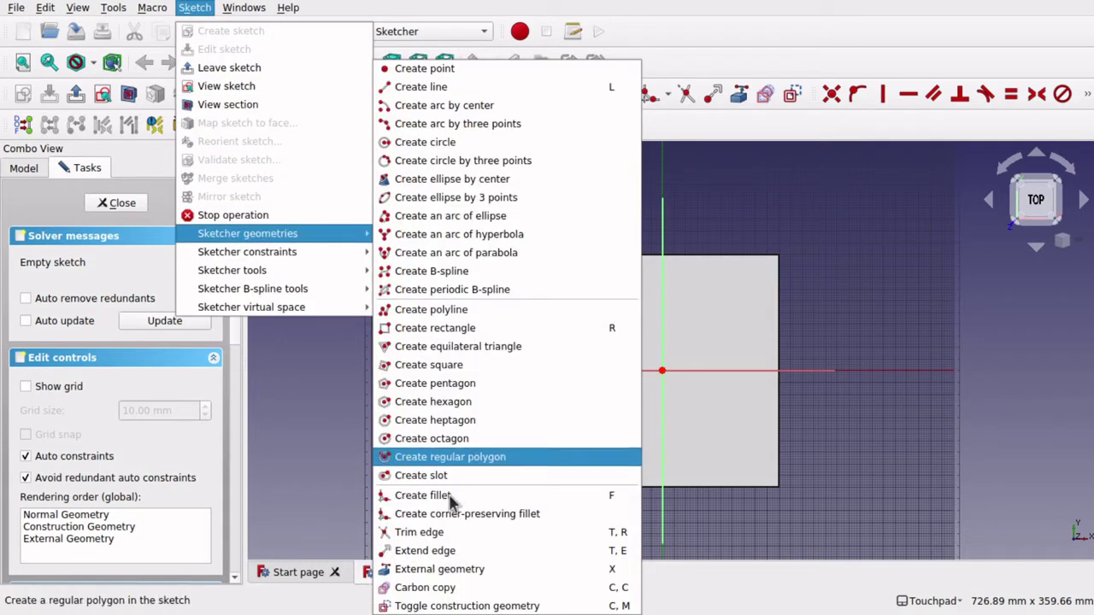
left_click(467, 572)
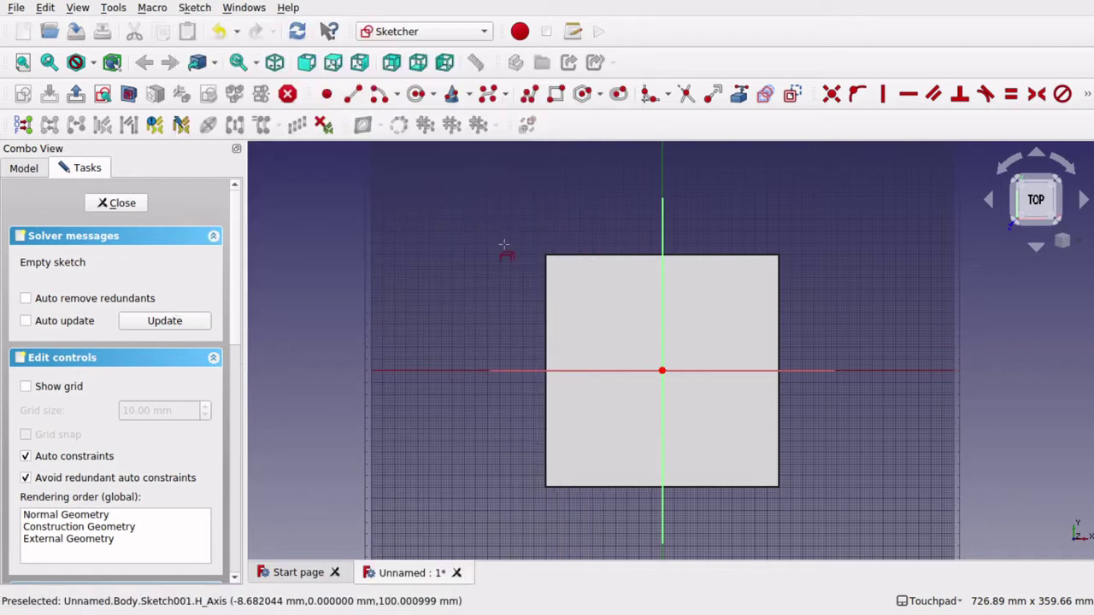
left_click(545, 254)
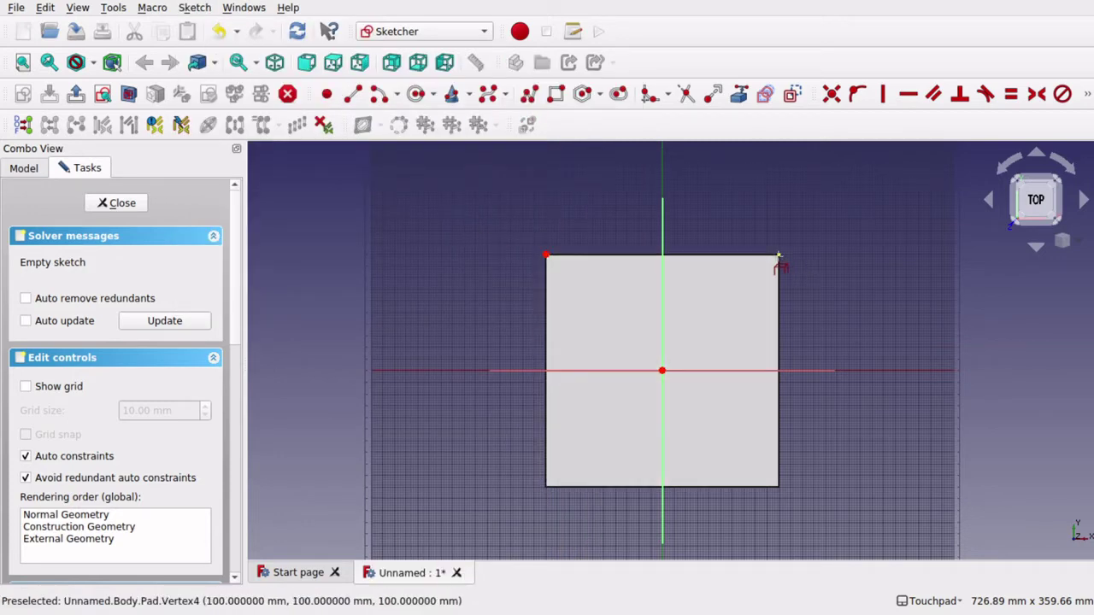
scroll(778, 254, "up", 5)
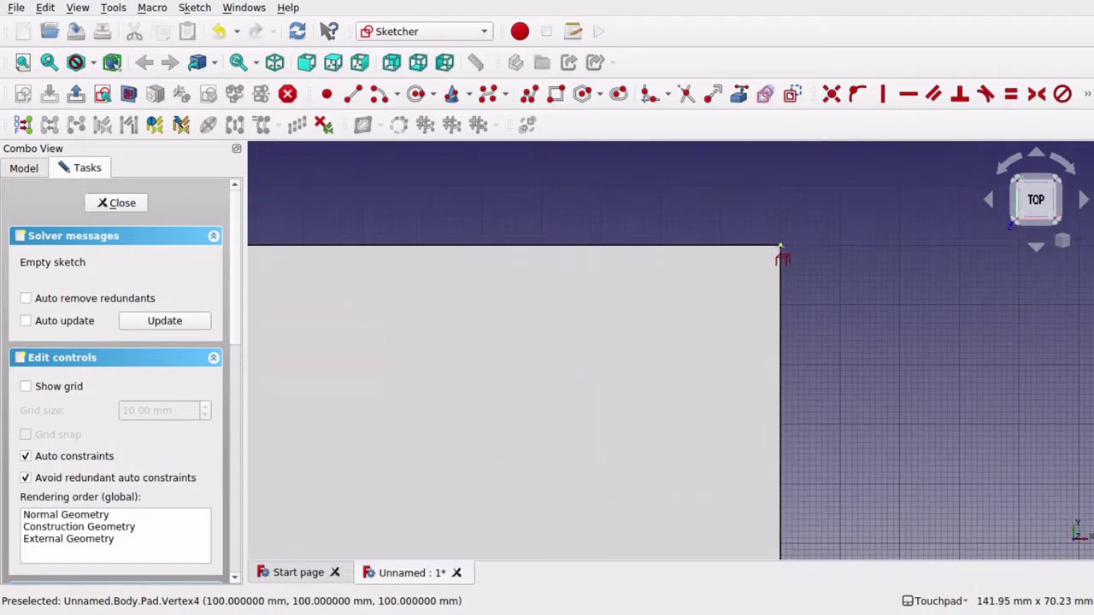
left_click(780, 246)
scroll(780, 246, "down", 5)
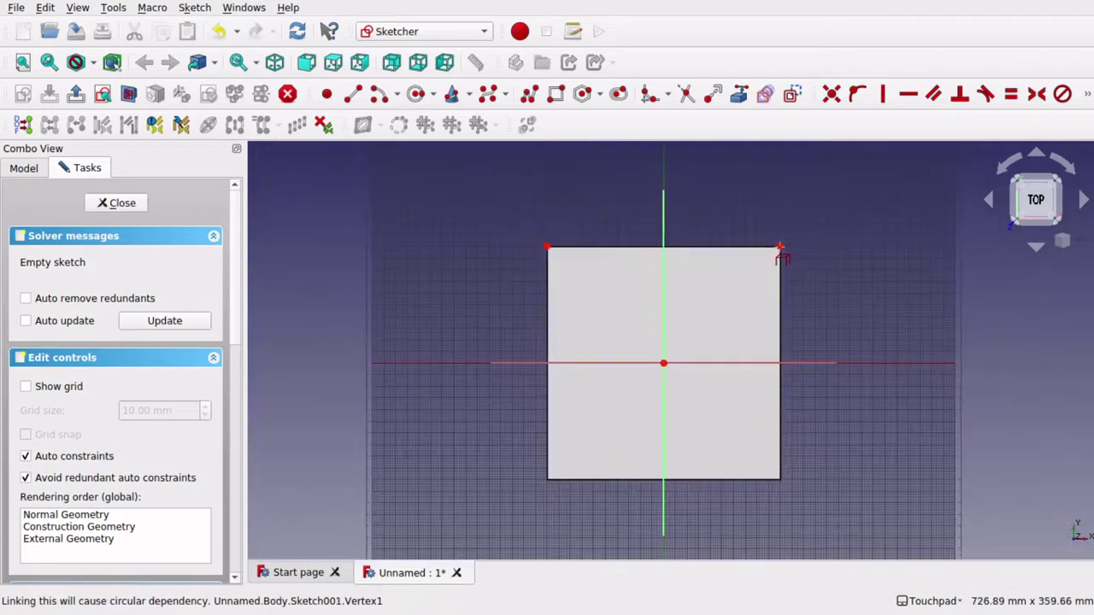
left_click(780, 480)
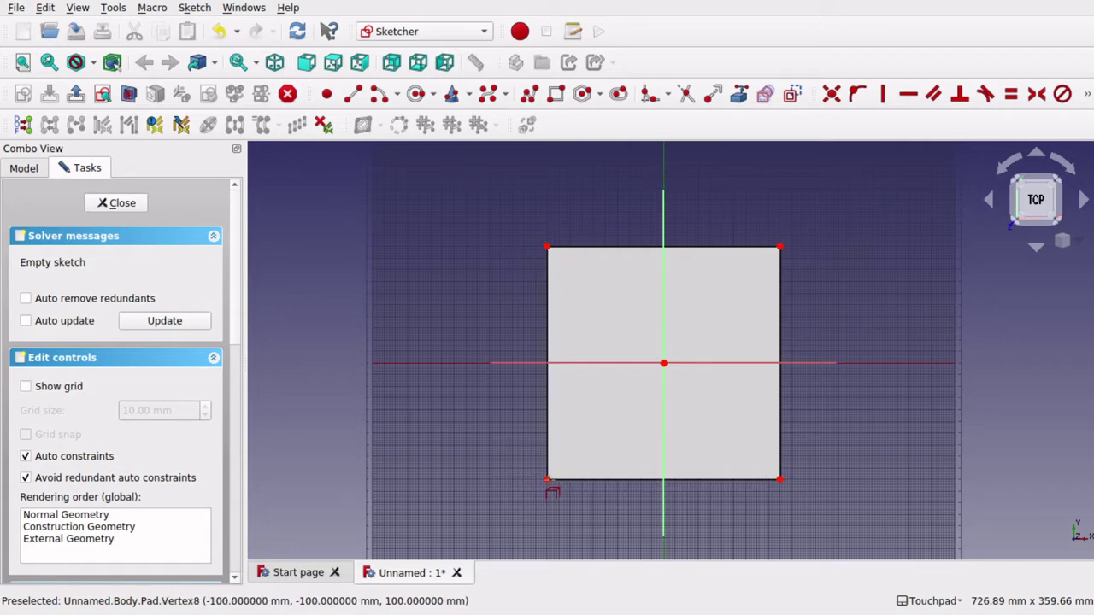
left_click(547, 480)
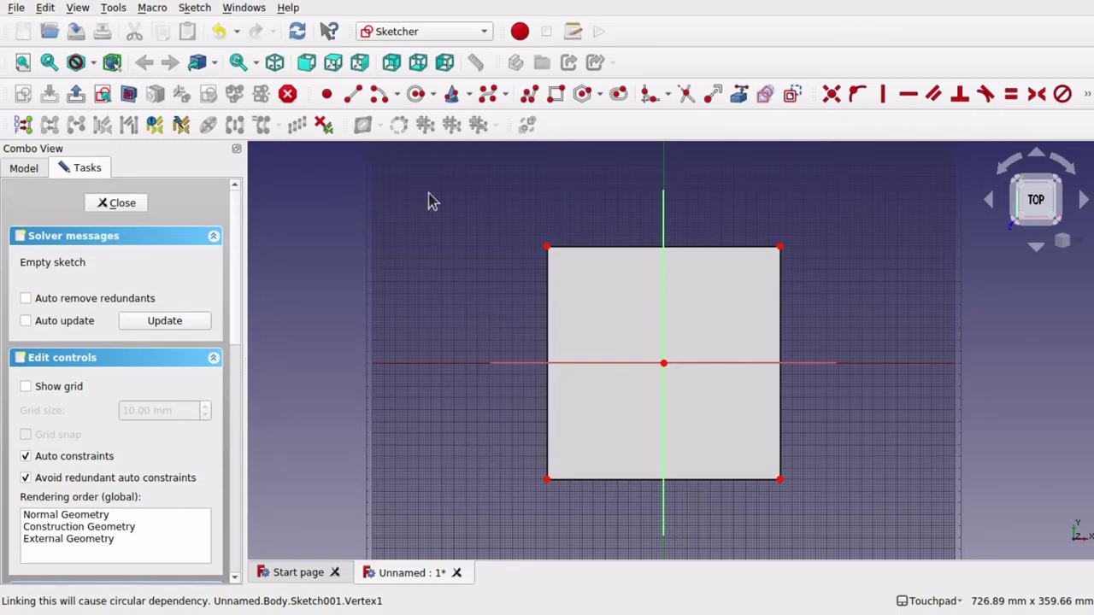
Step: Draw a rectangle inside the pad's square outline
left_click(556, 97)
left_click(564, 263)
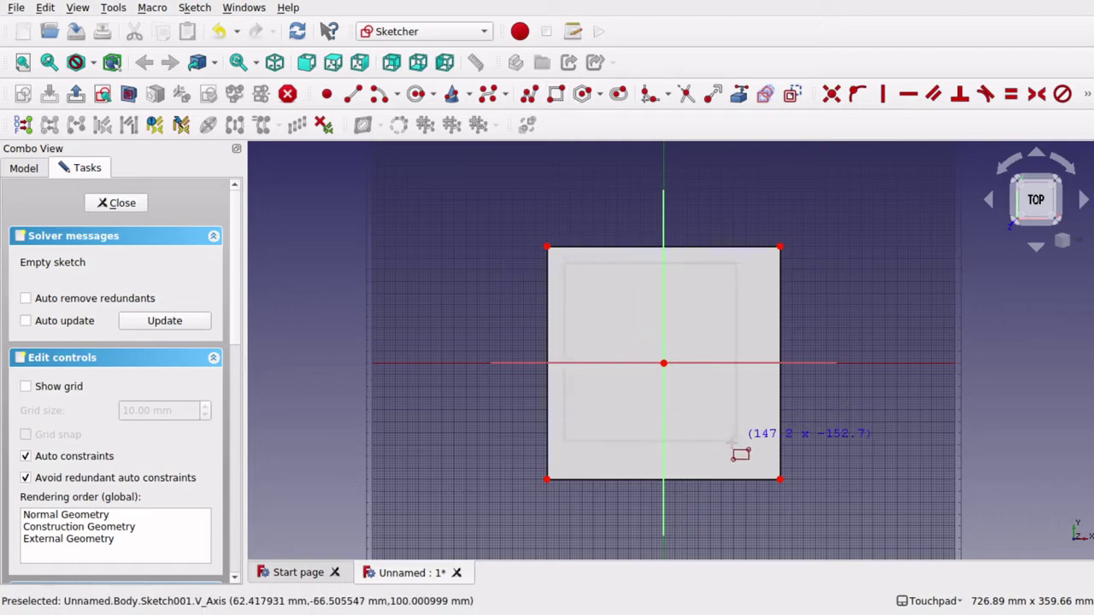
left_click(762, 462)
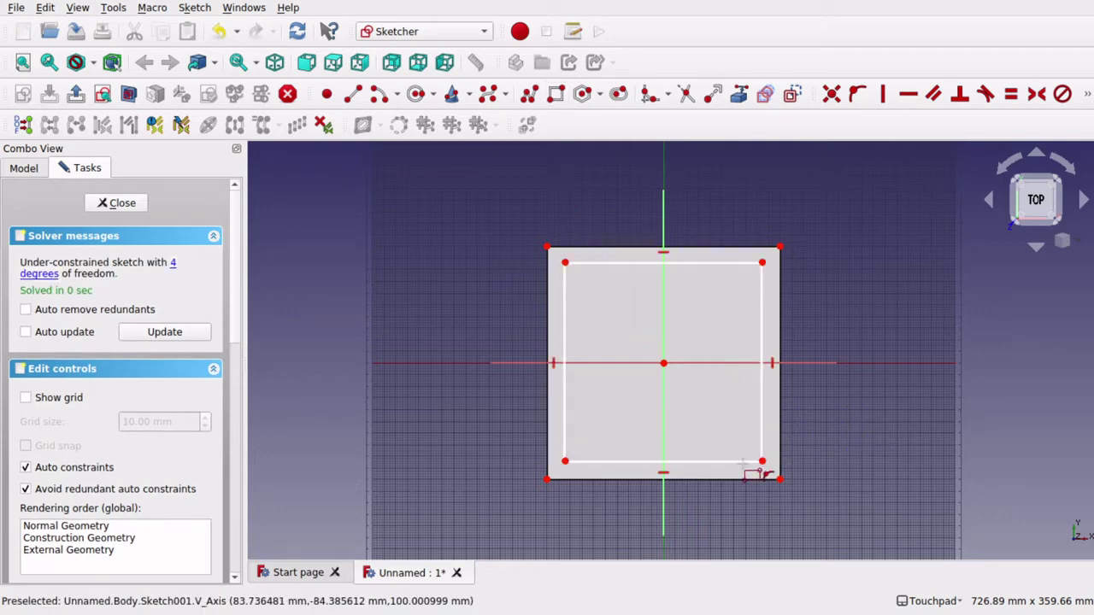
right_click(714, 333)
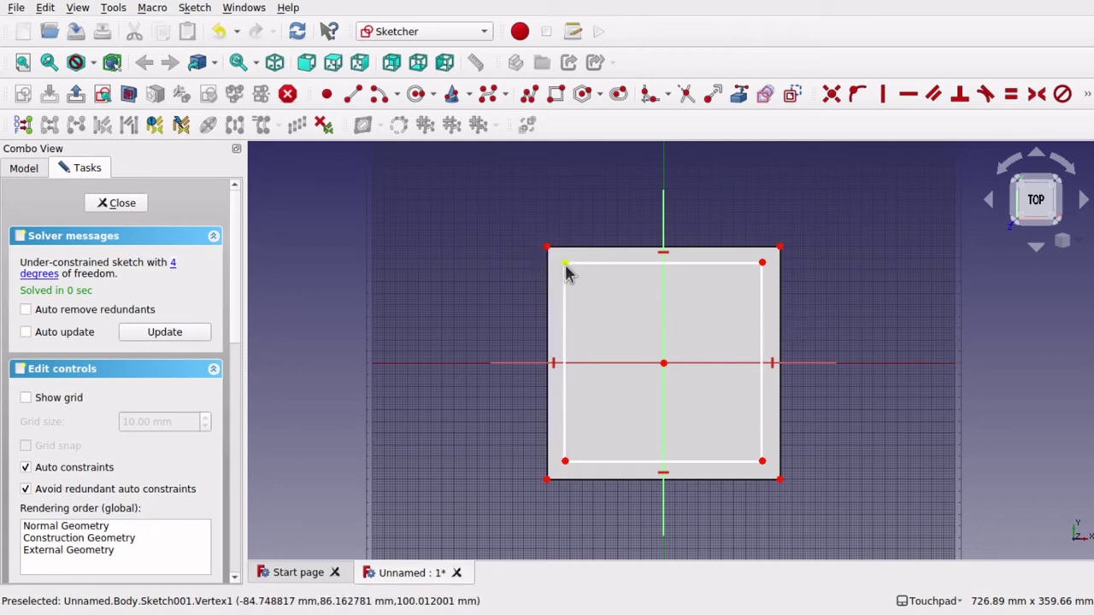
Step: Offset the rectangle's top-left corner 10 mm vertically and 10 mm horizontally from the pad's corner
left_click(565, 263)
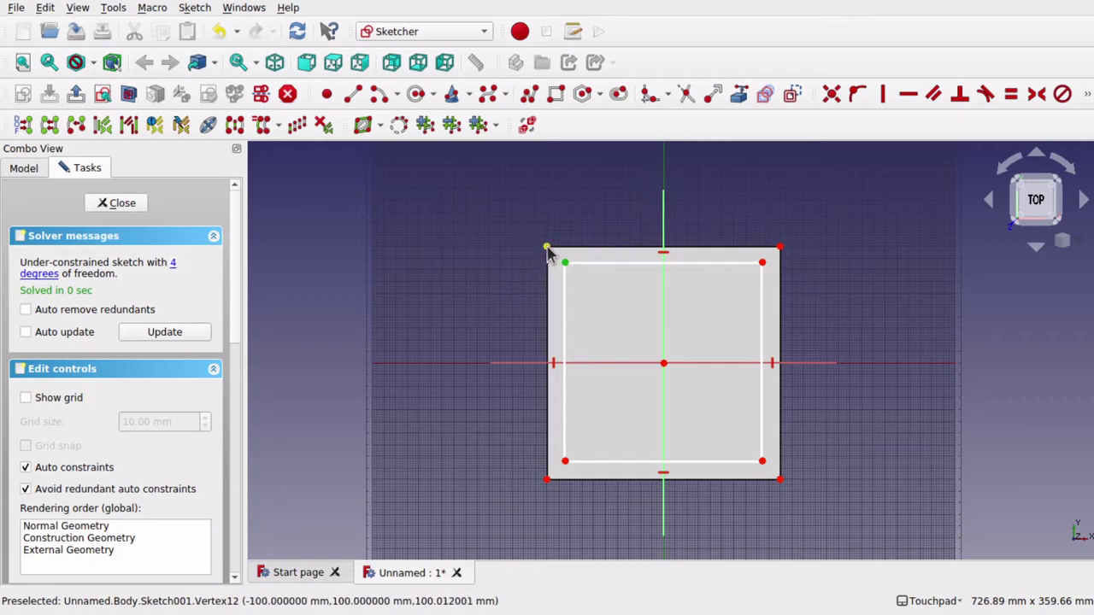
left_click(547, 249)
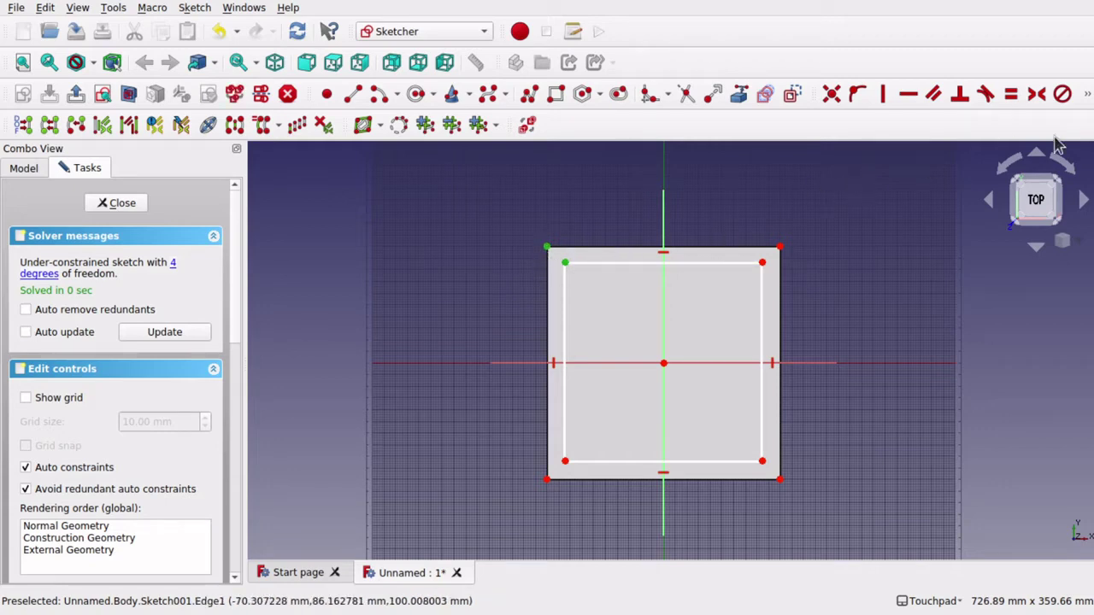
left_click(1086, 97)
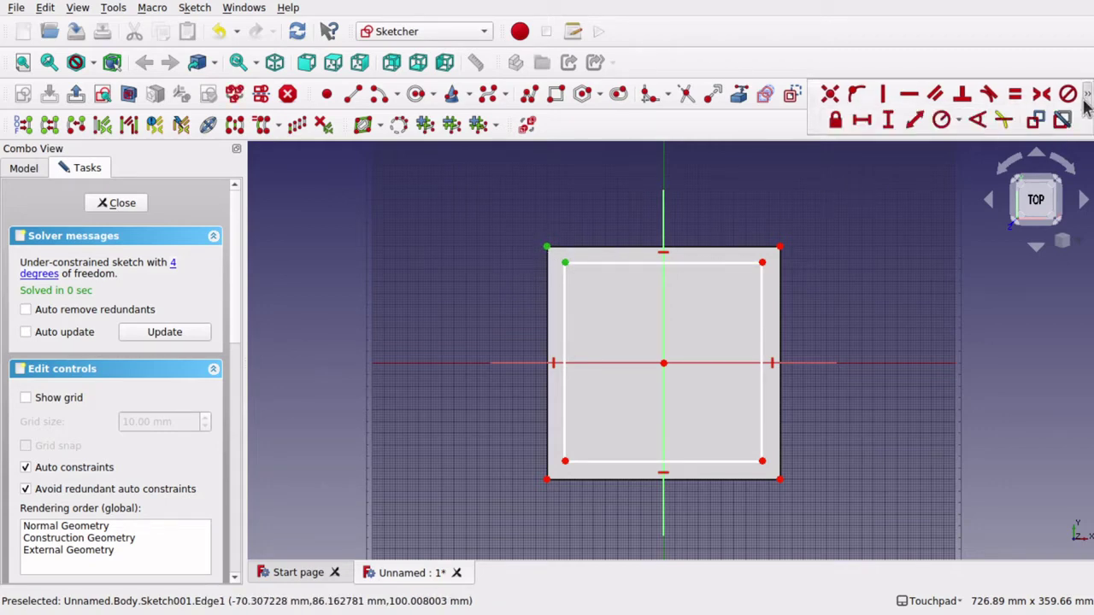
left_click(888, 120)
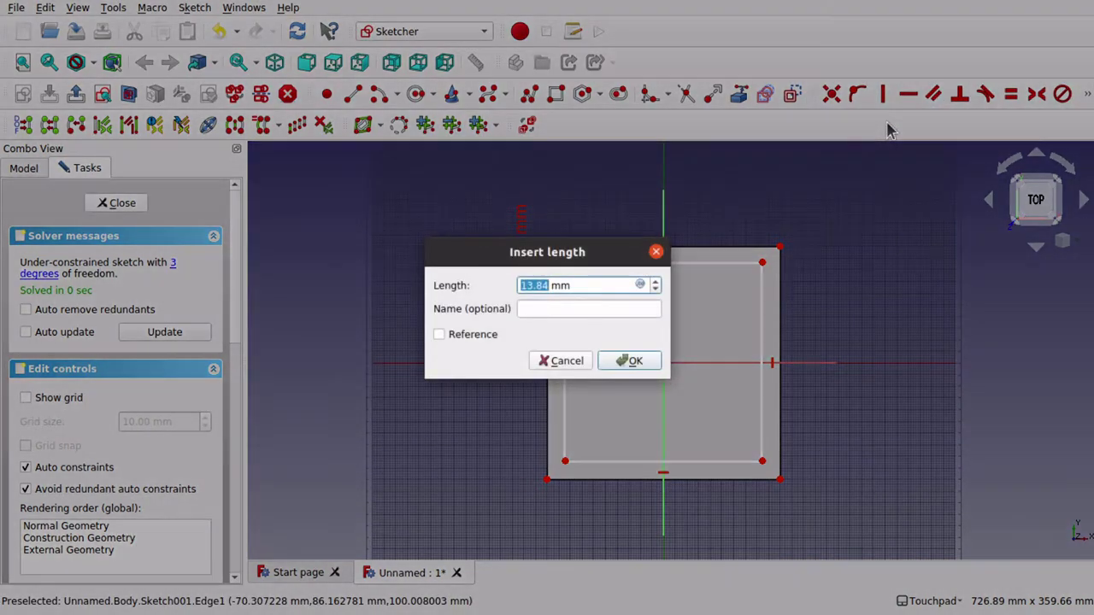
type("10")
key("Return")
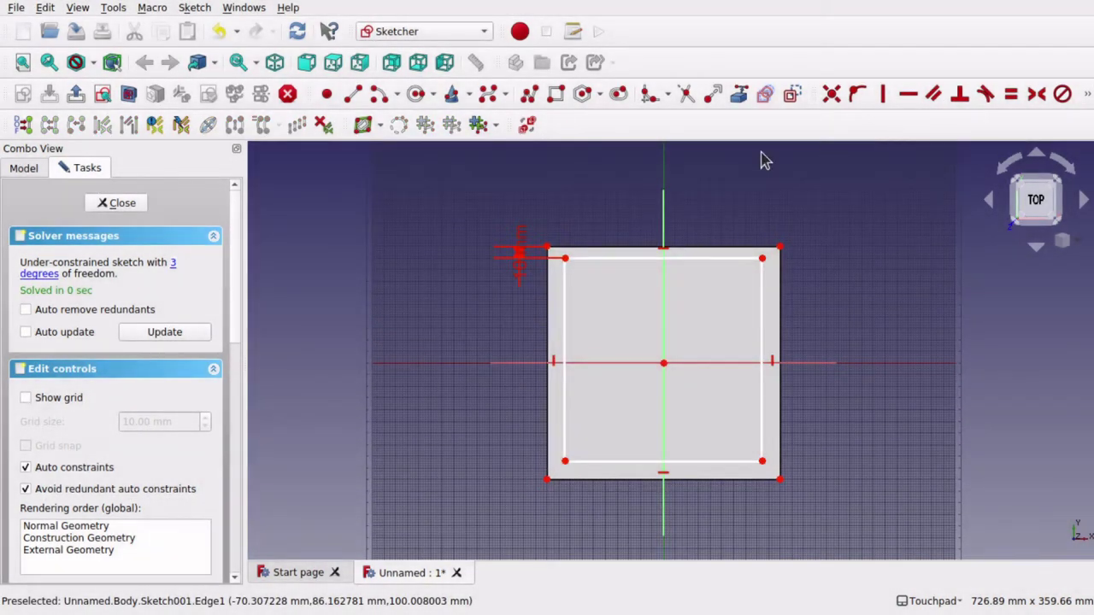
left_click(552, 256)
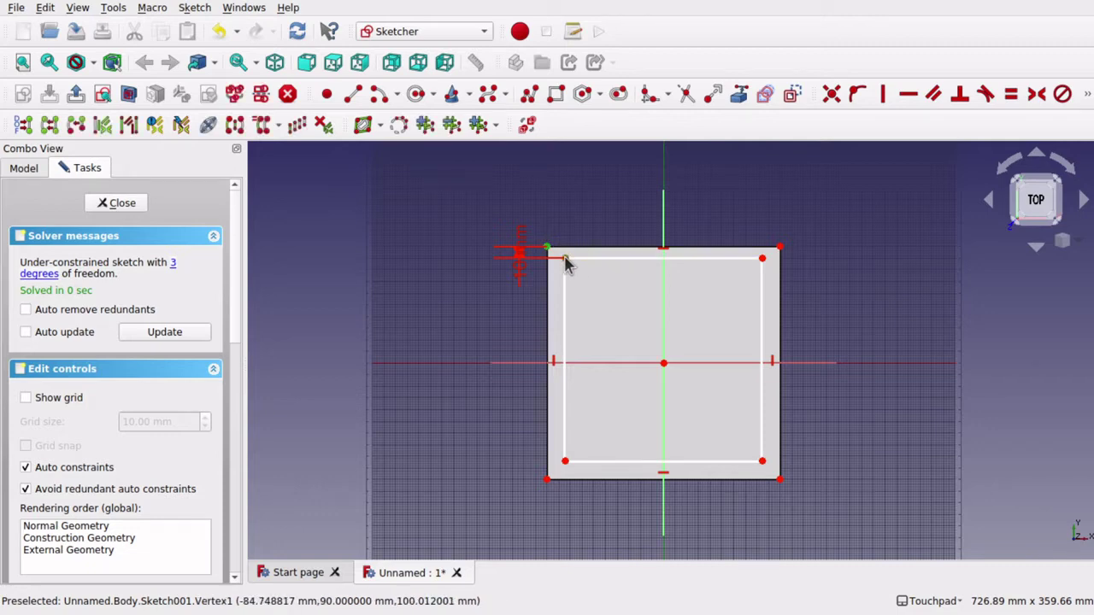
scroll(567, 256, "up", 5)
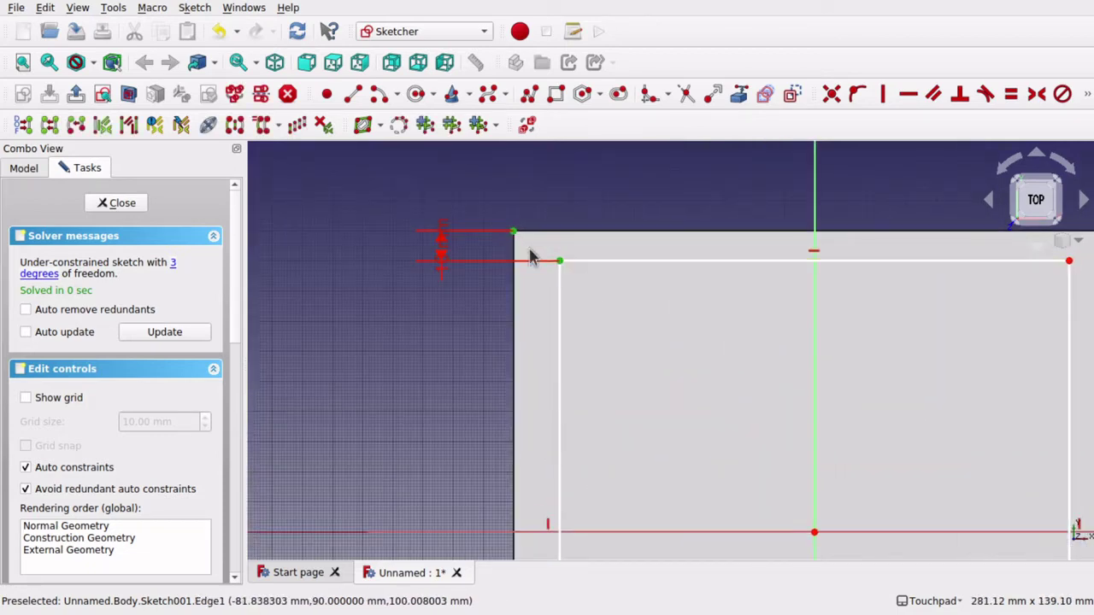
left_click(1087, 96)
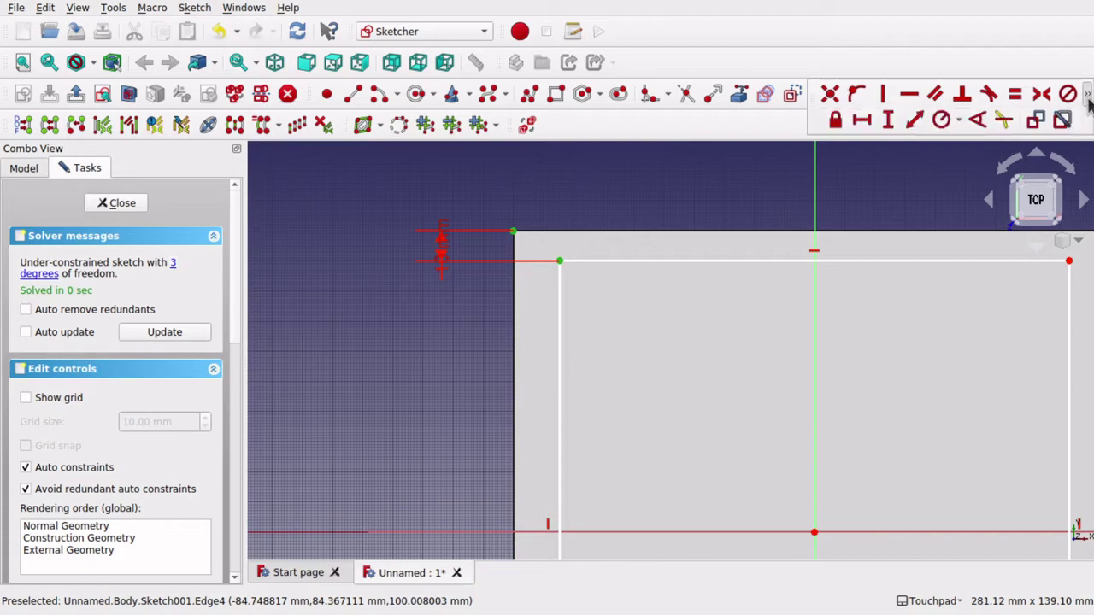
left_click(861, 120)
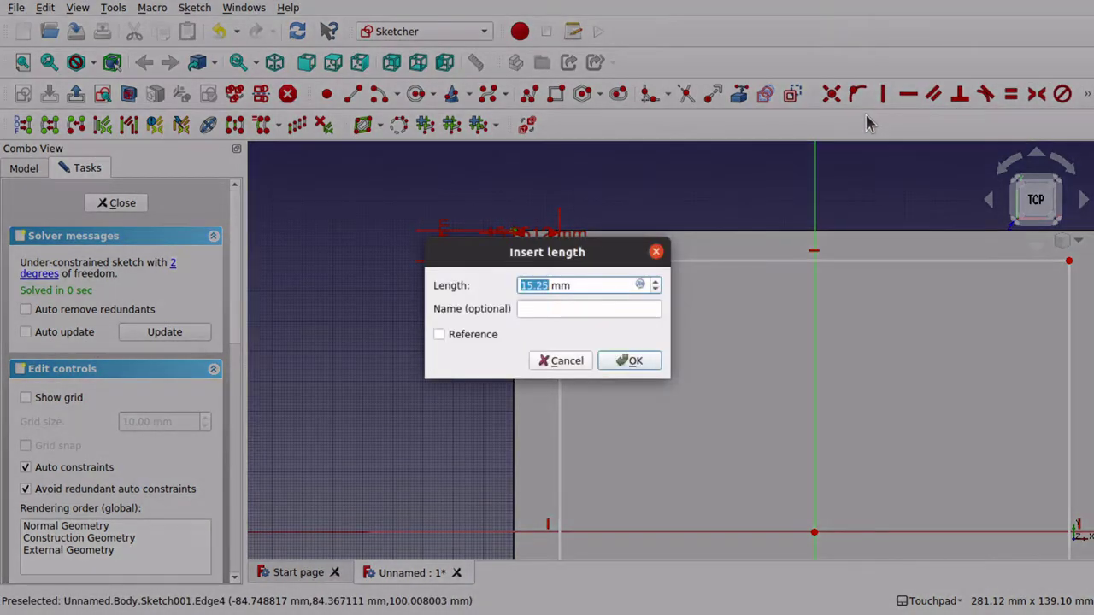
type("10")
key("Return")
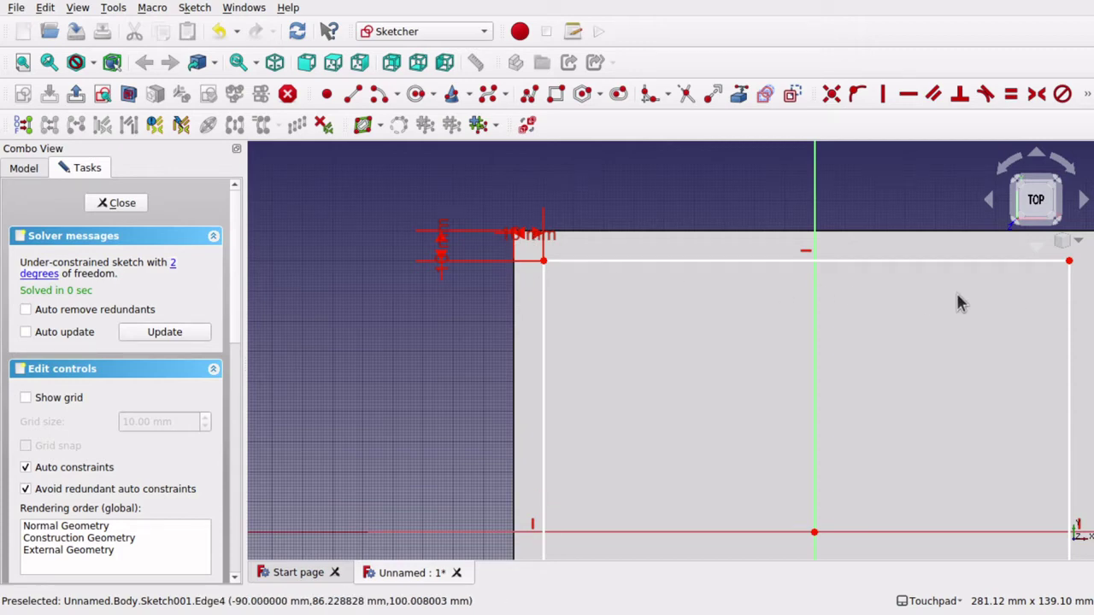
Step: Stretch the rectangle's right side outward and select its top-right corner
scroll(912, 345, "right", 2)
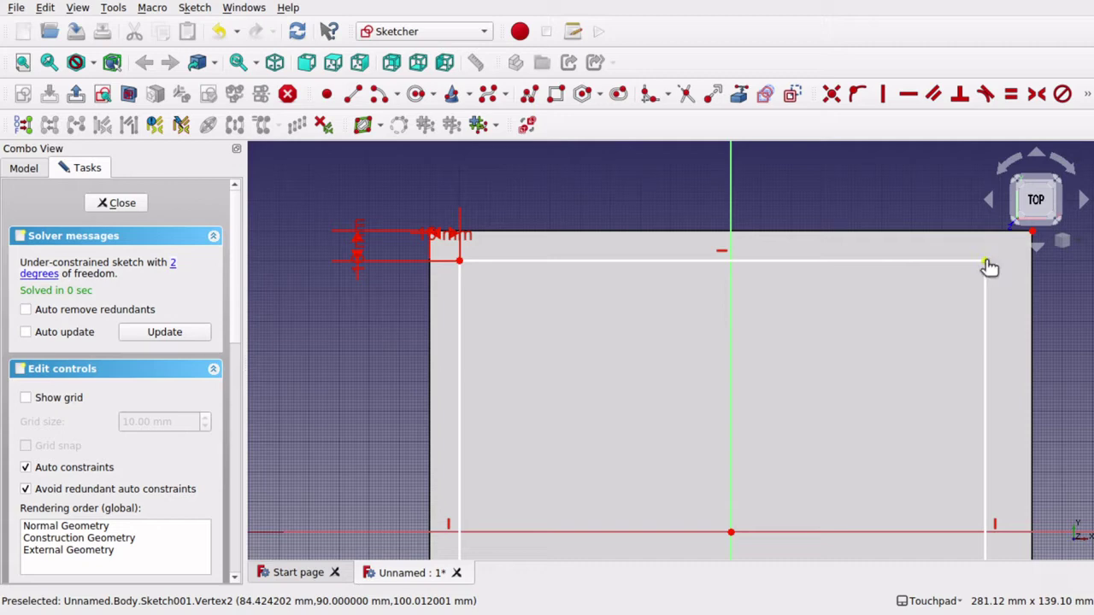
mouse_move(988, 265)
left_mouse_down()
mouse_move(992, 237)
mouse_move(1003, 280)
mouse_move(989, 258)
left_mouse_up()
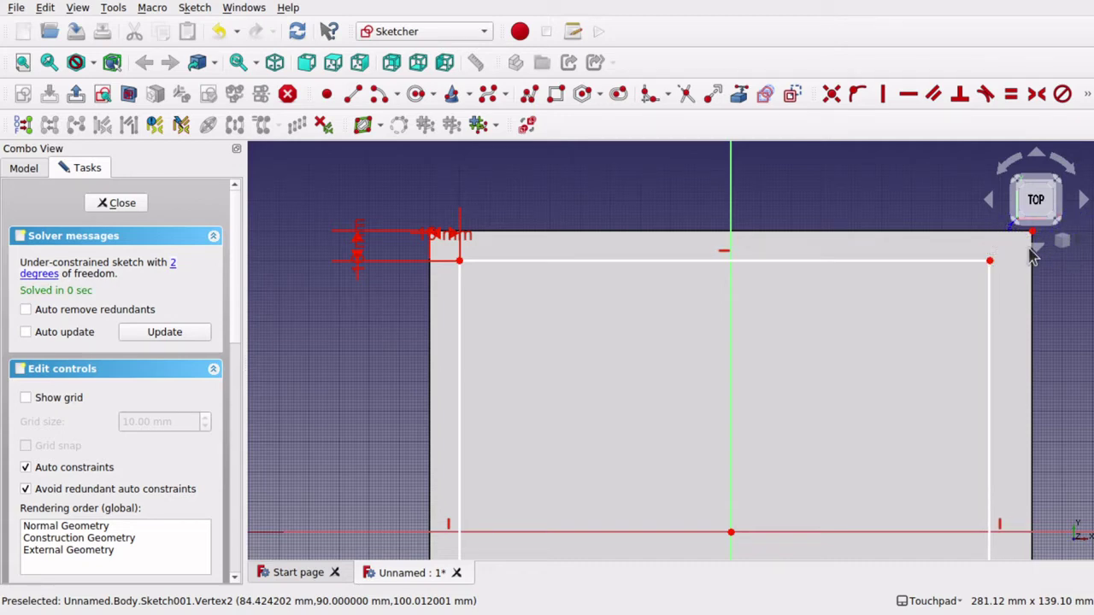
left_click(989, 261)
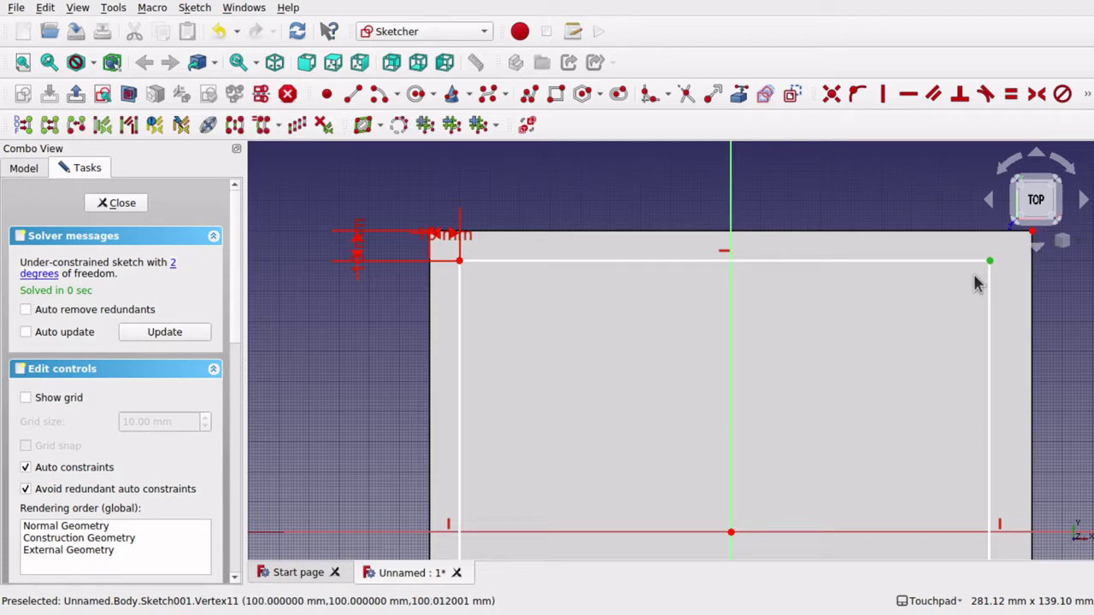
key("Right")
key("Right")
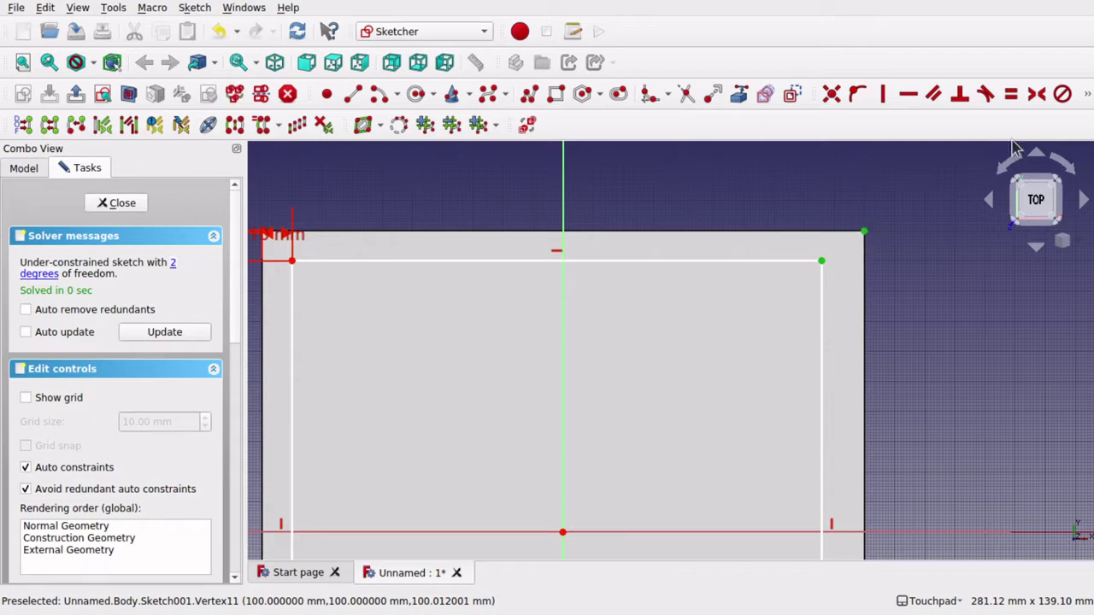
Step: Set the rectangle's right side 10 mm inside the pad's right edge
left_click(1088, 94)
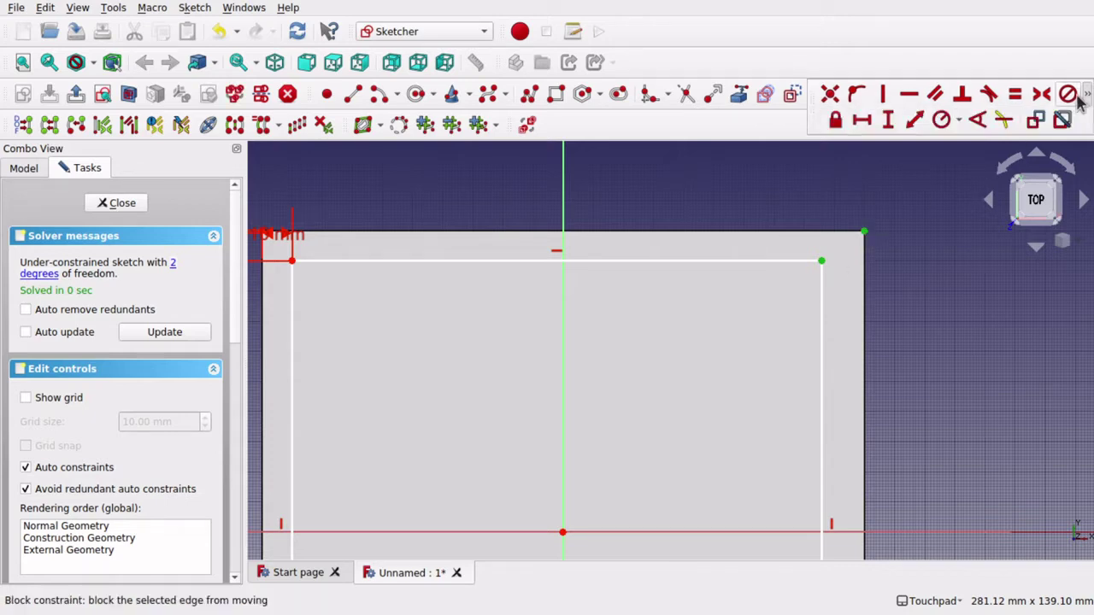
left_click(862, 121)
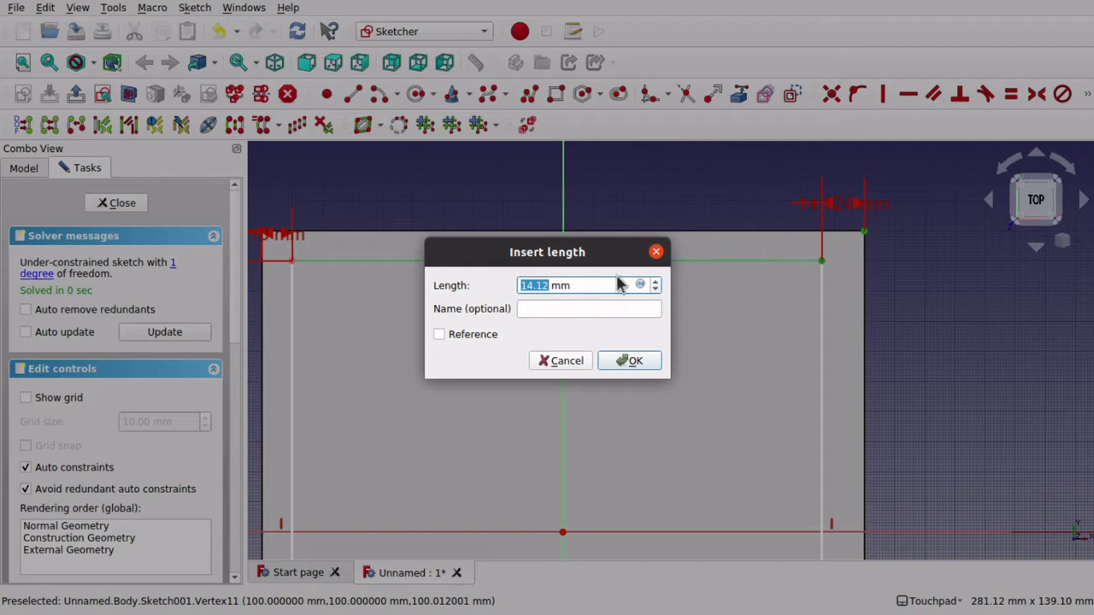
type("10")
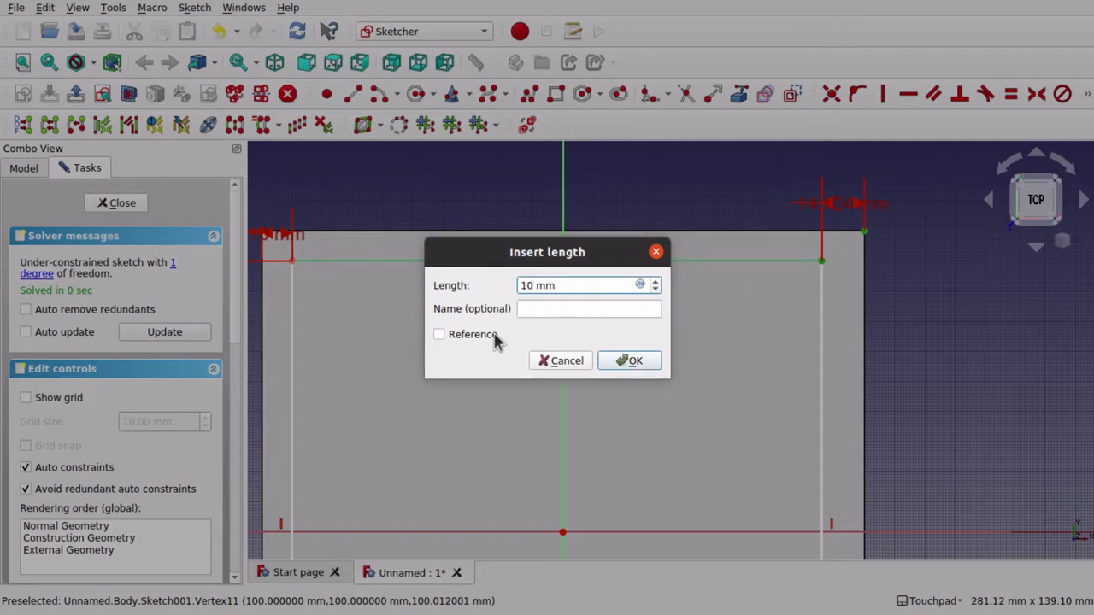
key("Return")
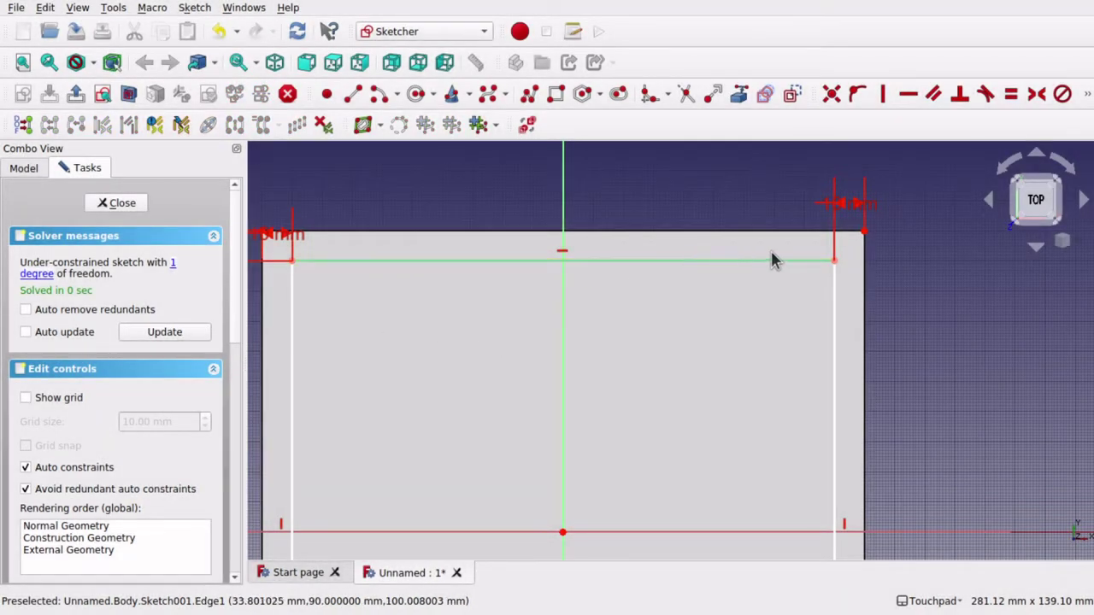
Step: Raise the rectangle's bottom edge and fix it 20 mm above the pad's bottom corner
scroll(691, 302, "down", 1)
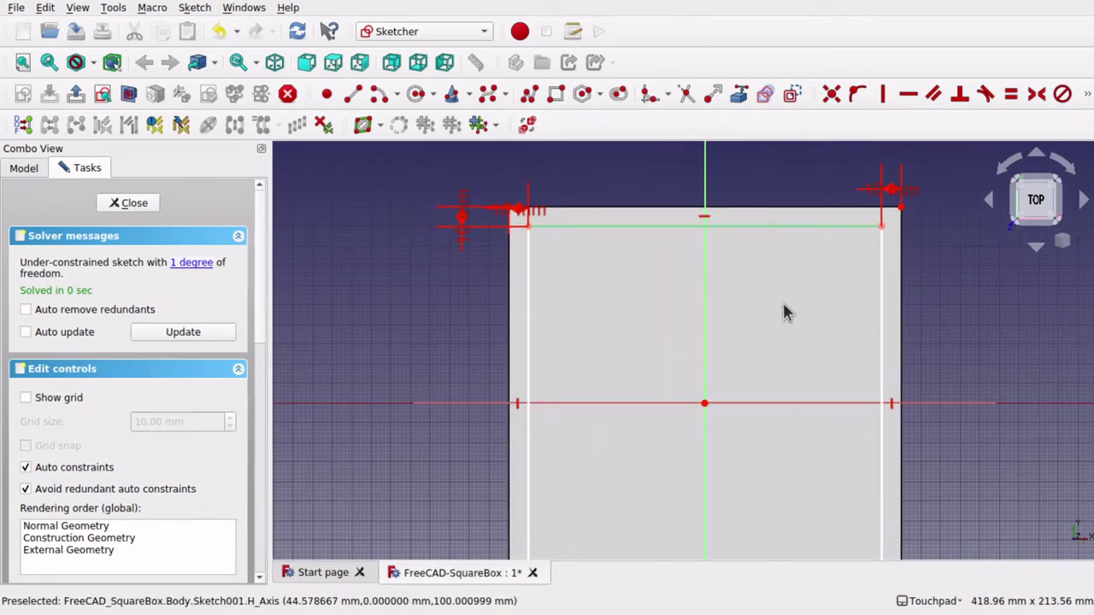
scroll(782, 332, "down", 3)
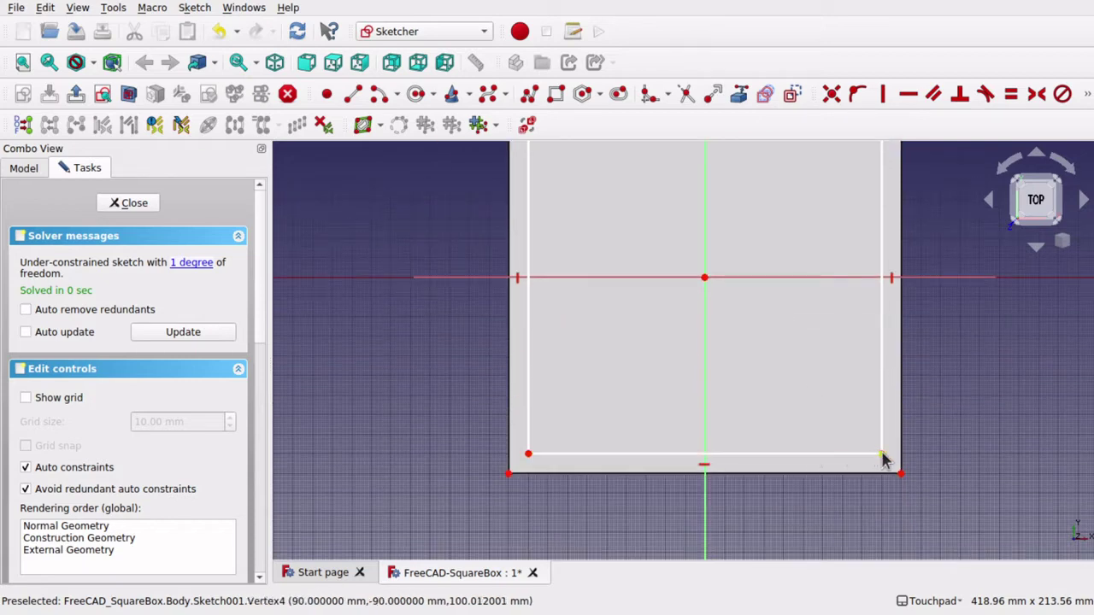
mouse_move(825, 454)
left_mouse_down()
mouse_move(825, 410)
mouse_move(827, 439)
left_mouse_up()
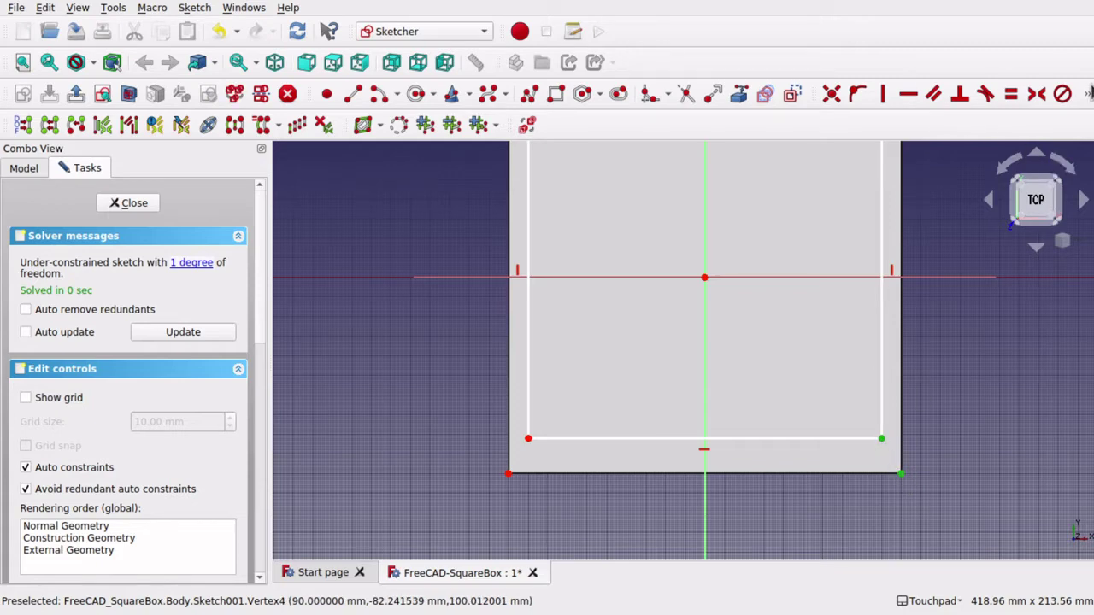
left_click(1088, 97)
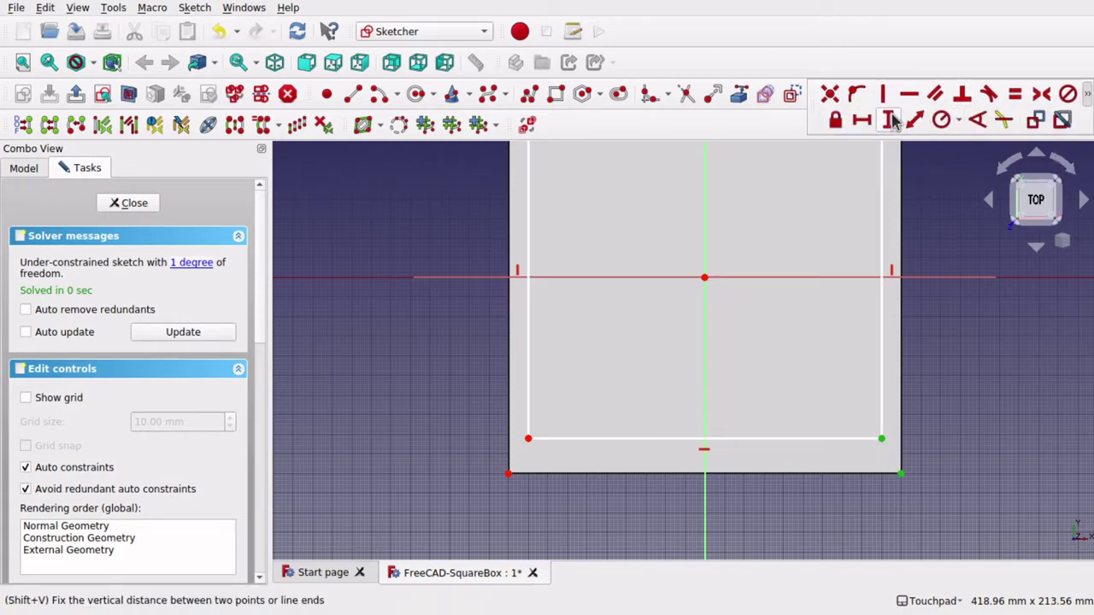
left_click(891, 121)
type("20")
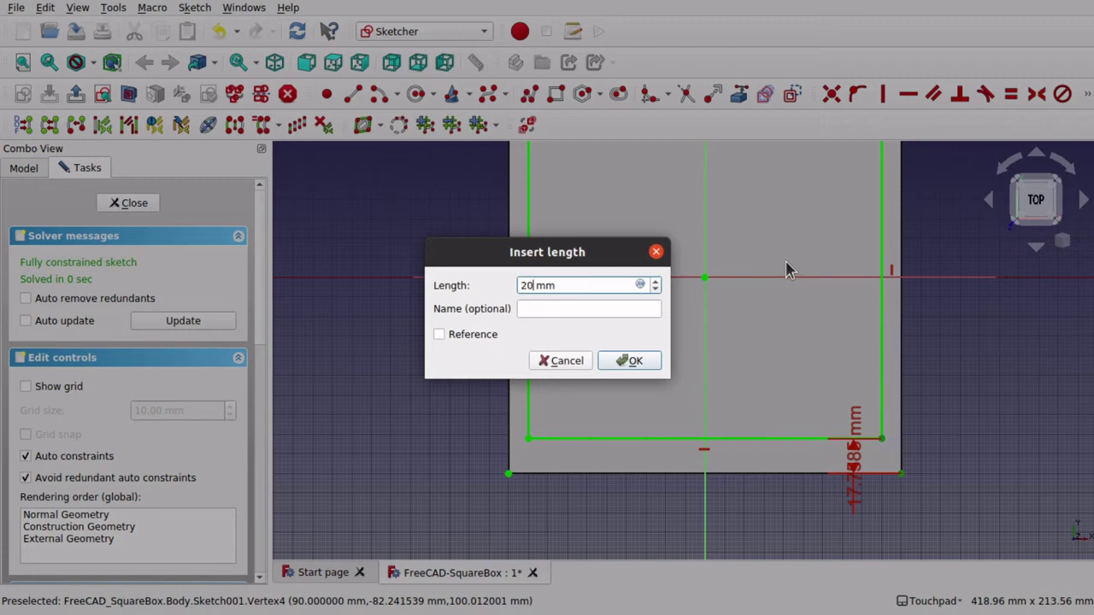
key("Return")
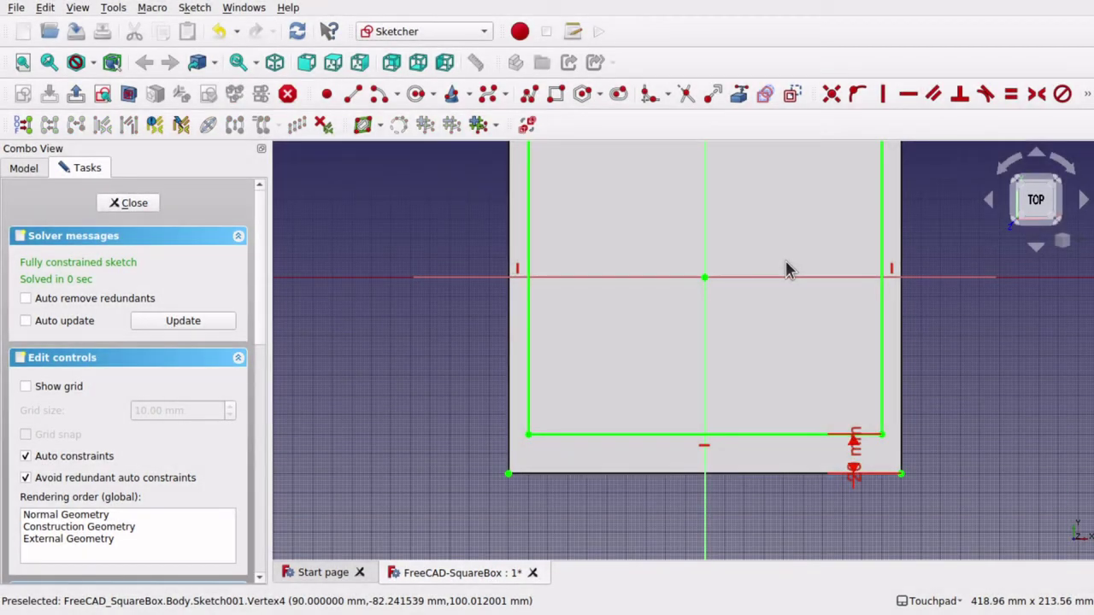
Step: Close Sketch001 and cut a 90 mm deep Pocket from it
left_click(128, 203)
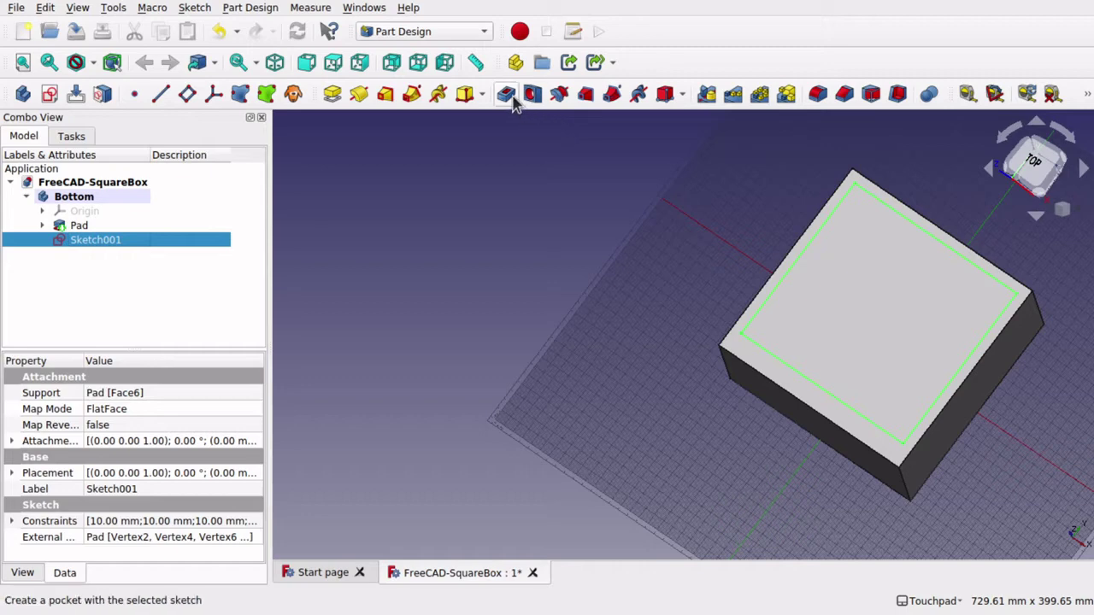
left_click(248, 9)
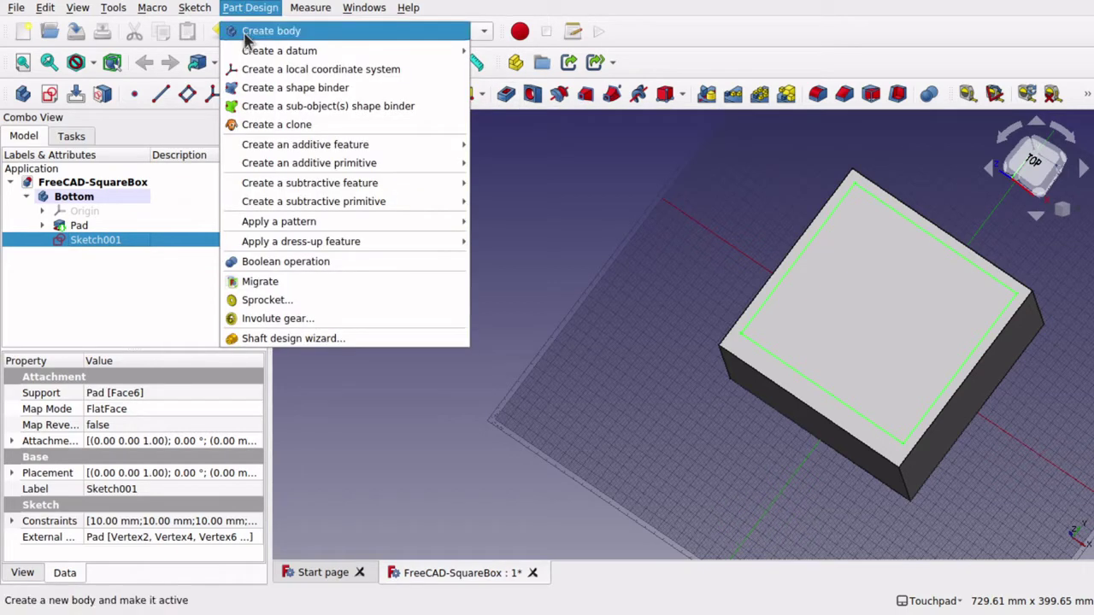
mouse_move(297, 149)
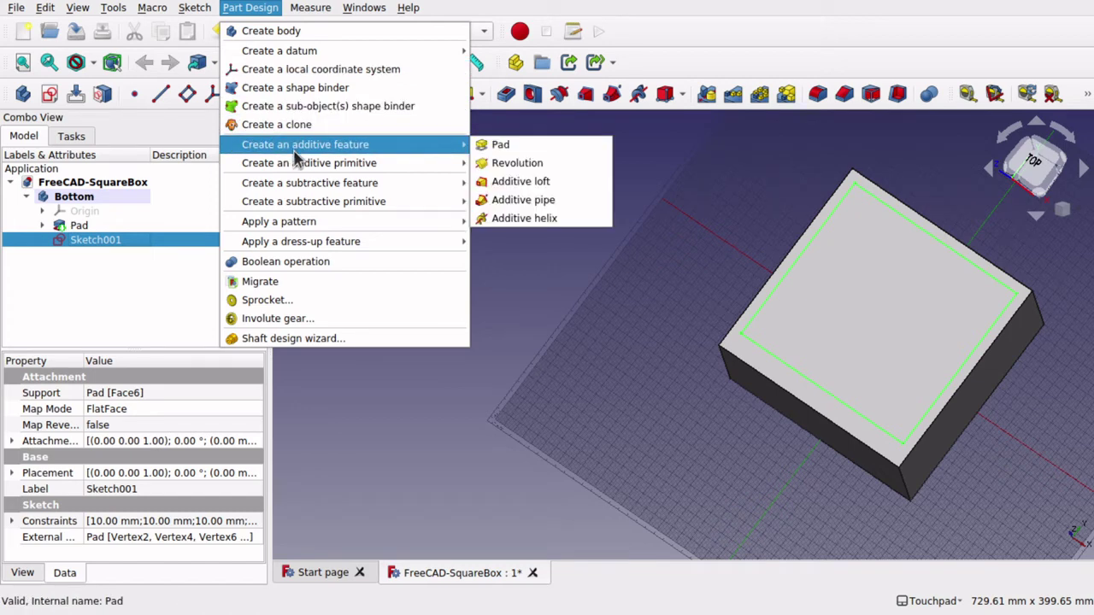
mouse_move(299, 188)
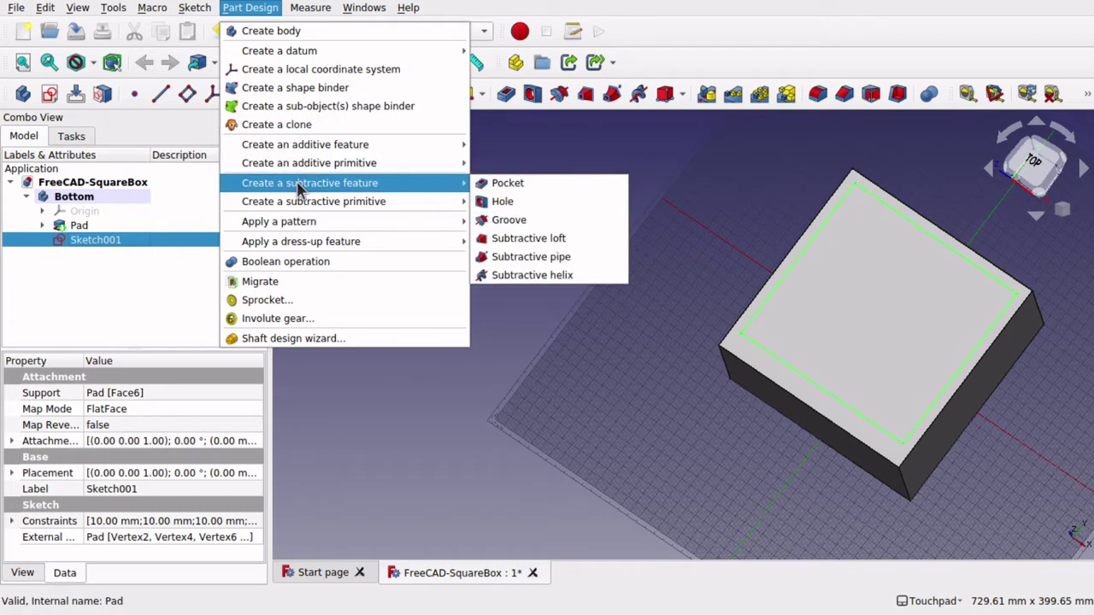
left_click(504, 183)
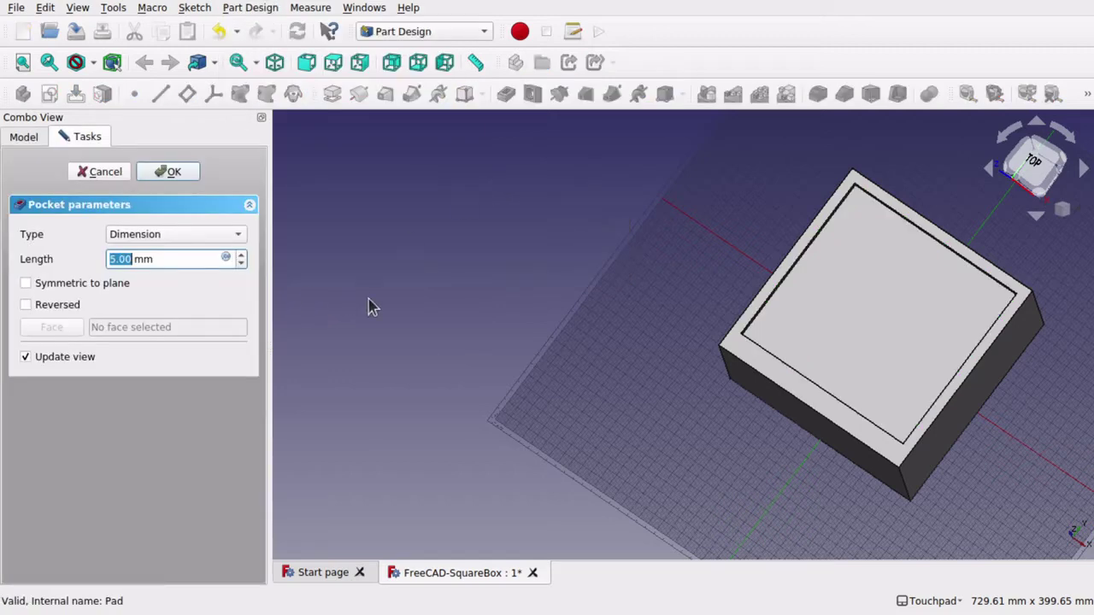
type("90")
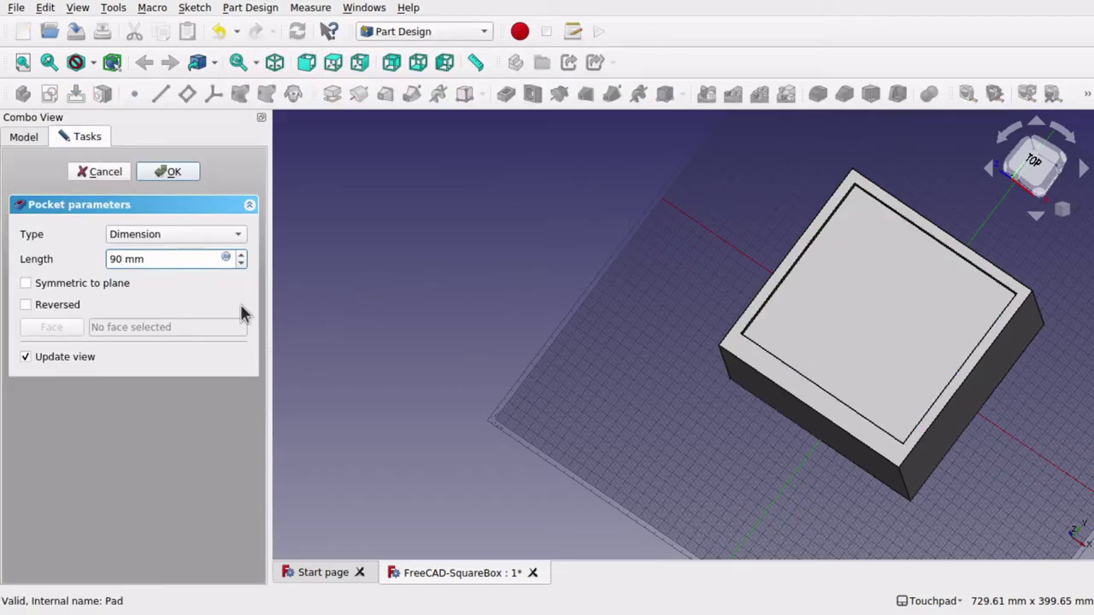
left_click(192, 174)
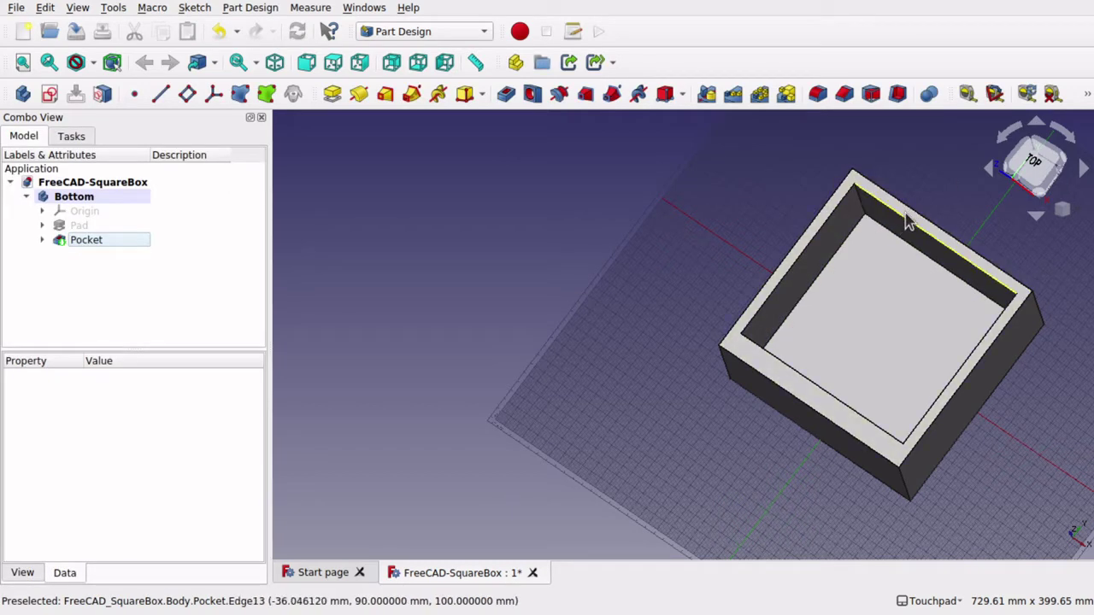
Step: Reopen Sketch001 under Pocket and change its 20 mm bottom offset to 10 mm
middle_click_drag(891, 342, 812, 344)
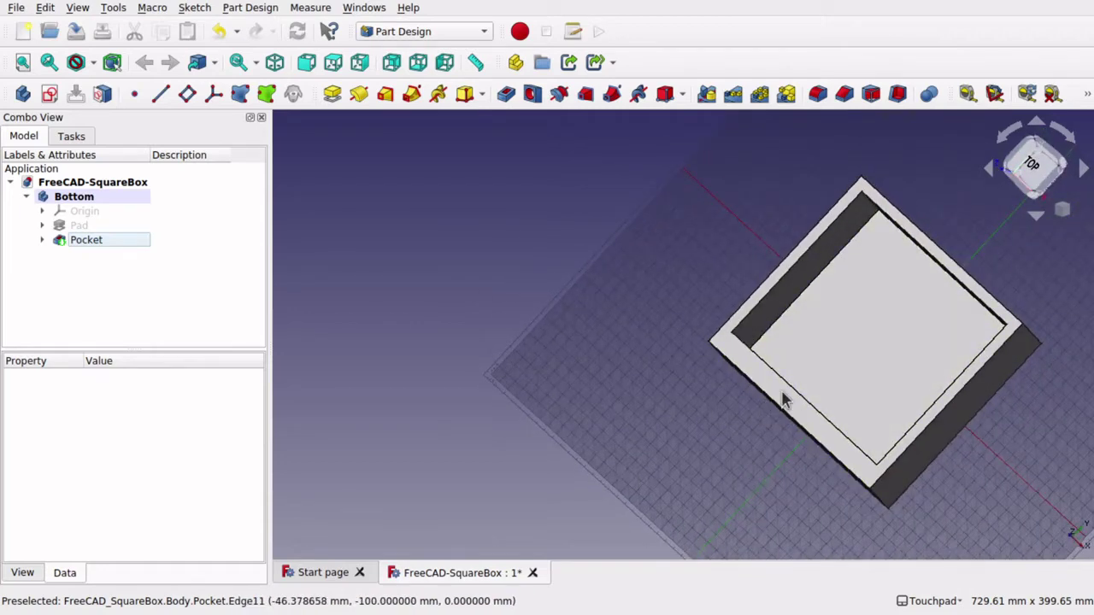
left_click(44, 238)
double_click(106, 256)
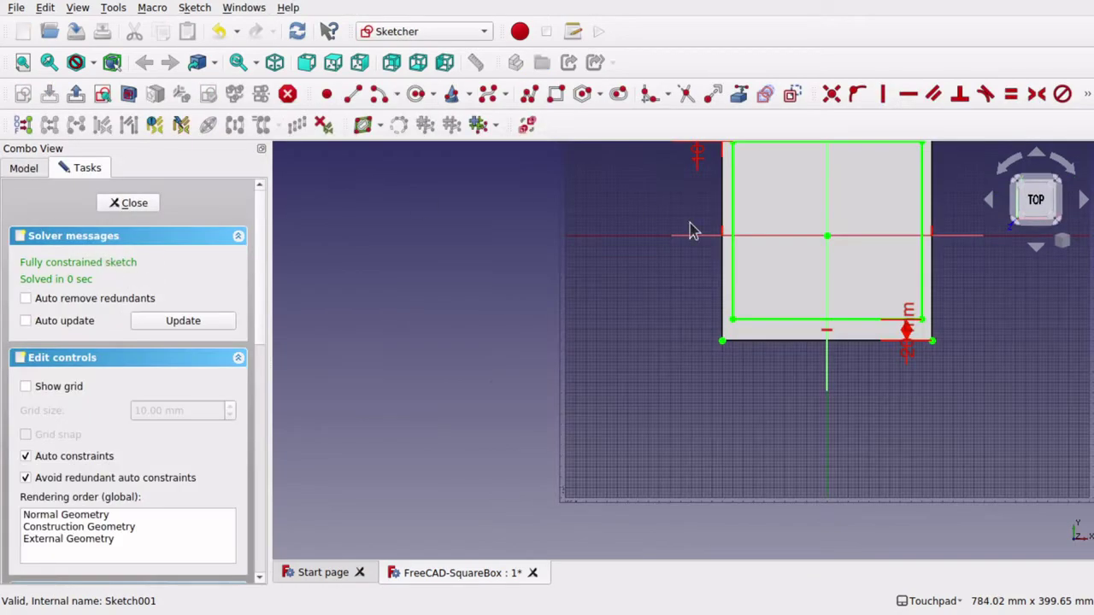
double_click(908, 351)
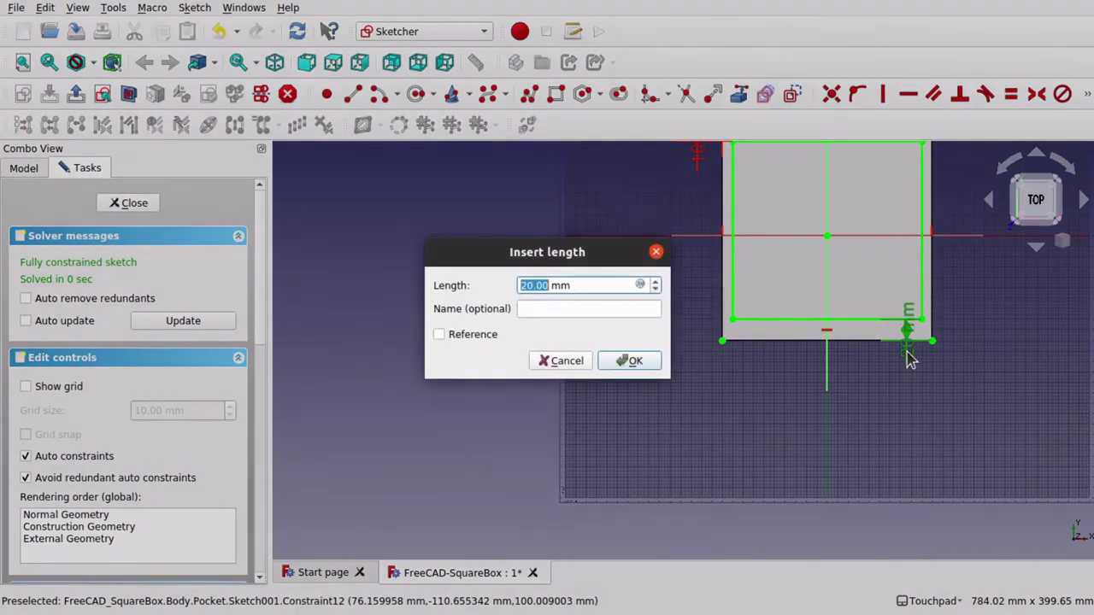
type("10")
key("Return")
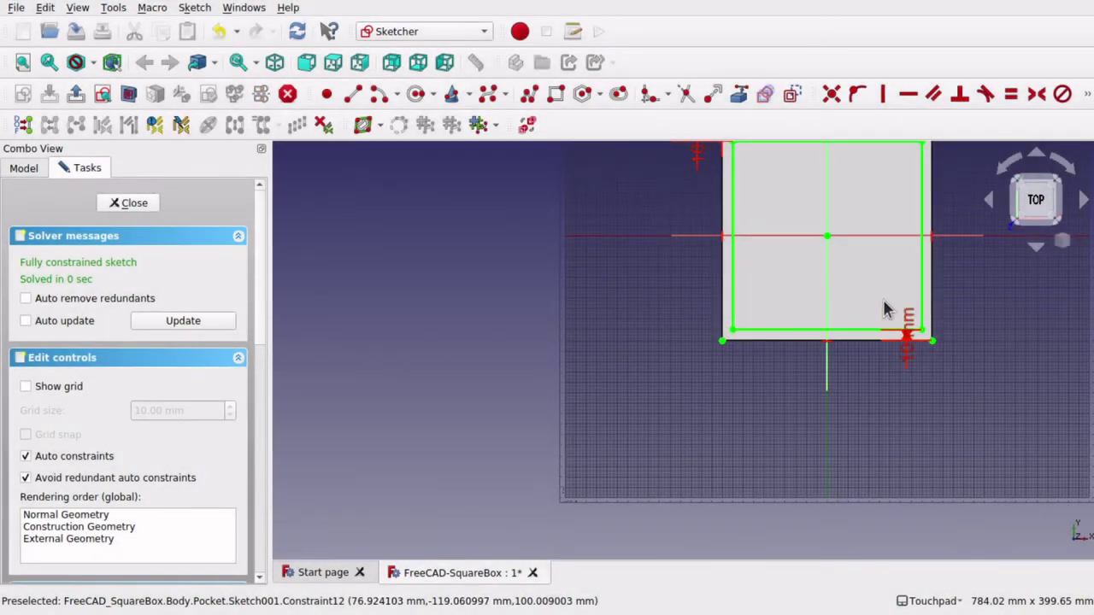
left_click(124, 211)
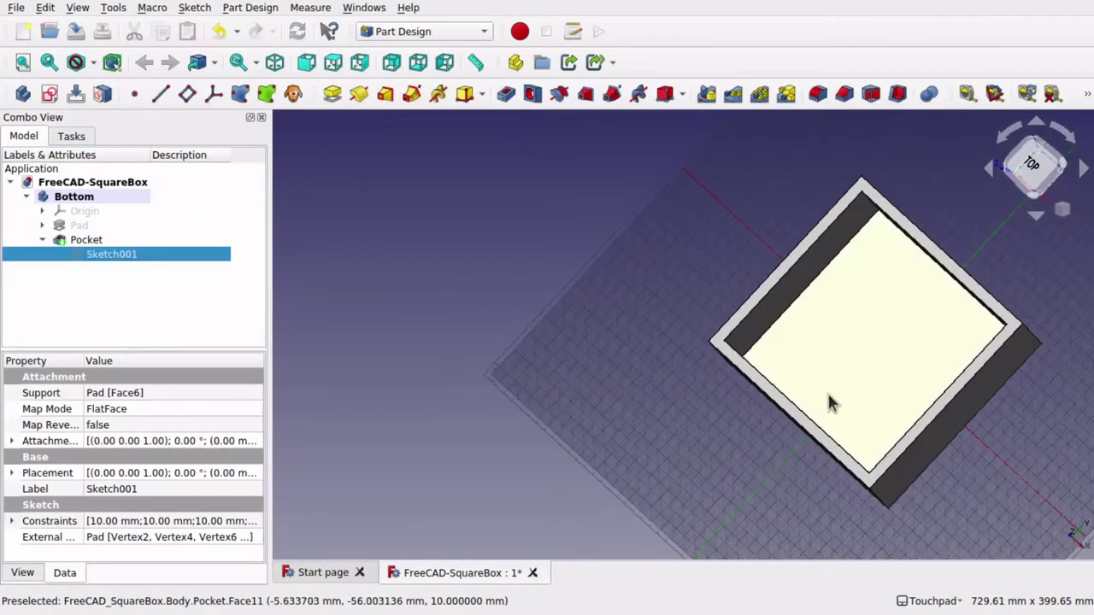
mouse_move(823, 429)
left_mouse_down("alt")
mouse_move(929, 423)
mouse_move(918, 347)
mouse_move(935, 386)
mouse_move(914, 402)
left_mouse_up("alt")
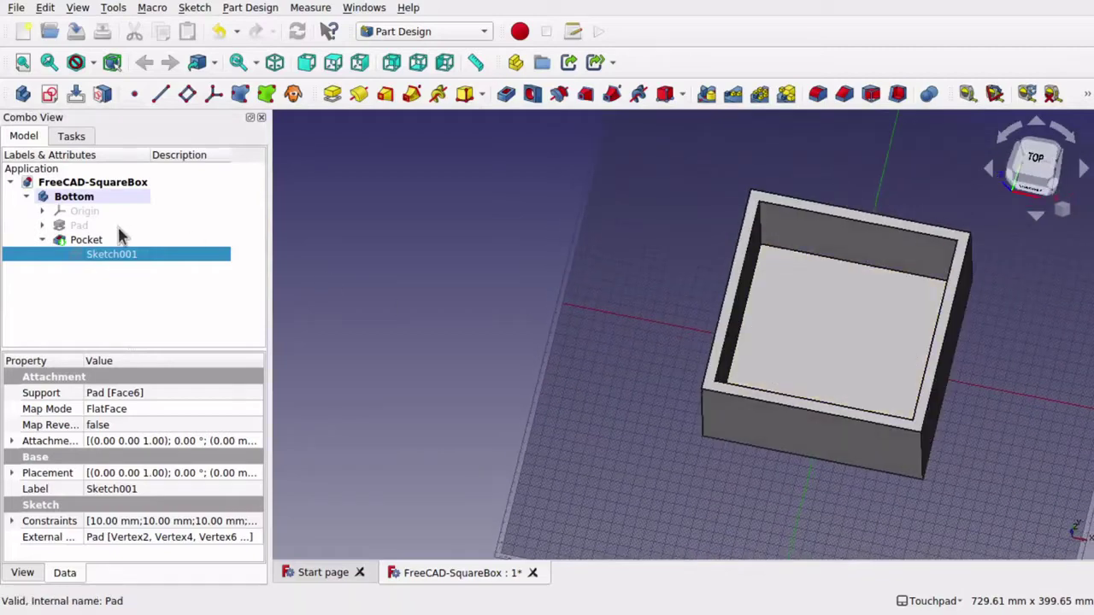
left_click(43, 241)
left_click_drag(642, 363, 596, 418, "alt")
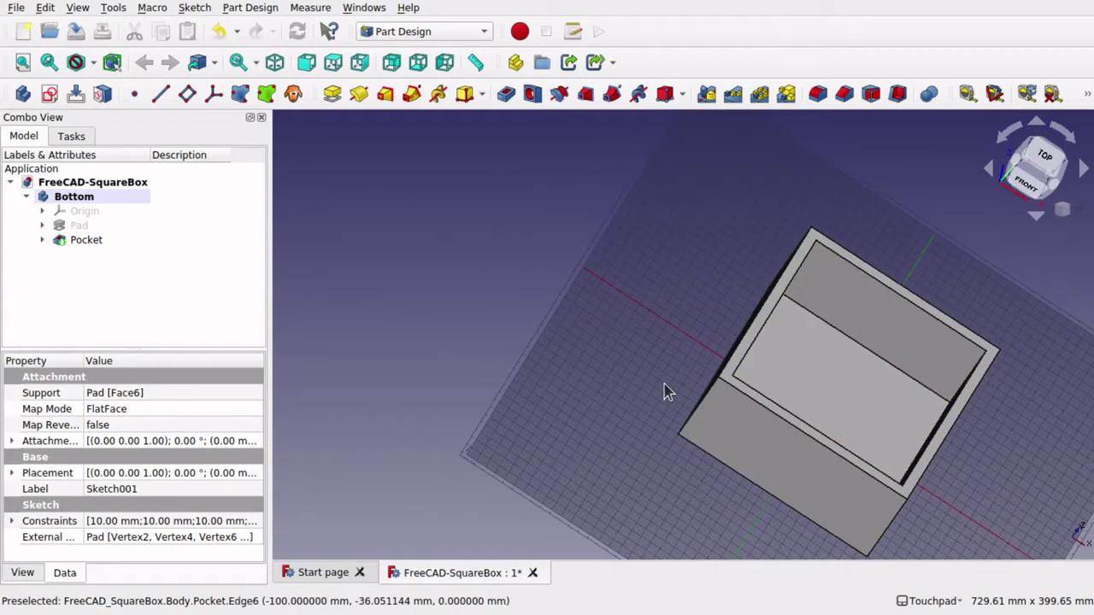
left_click_drag(666, 385, 747, 418, "alt")
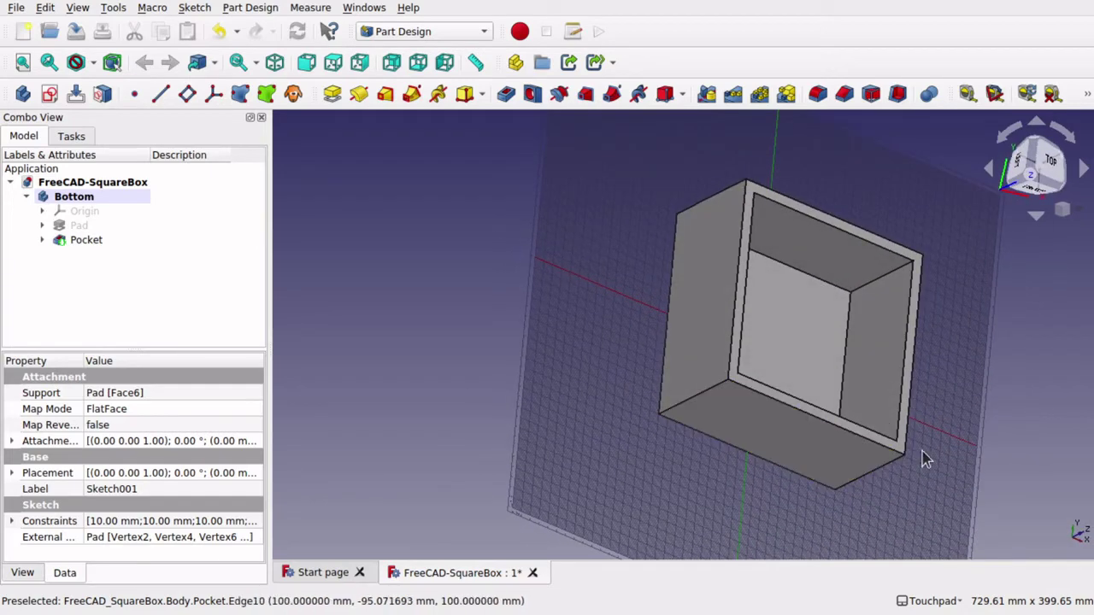
left_click_drag(923, 454, 600, 274, "alt")
left_click_drag(657, 315, 679, 342, "alt")
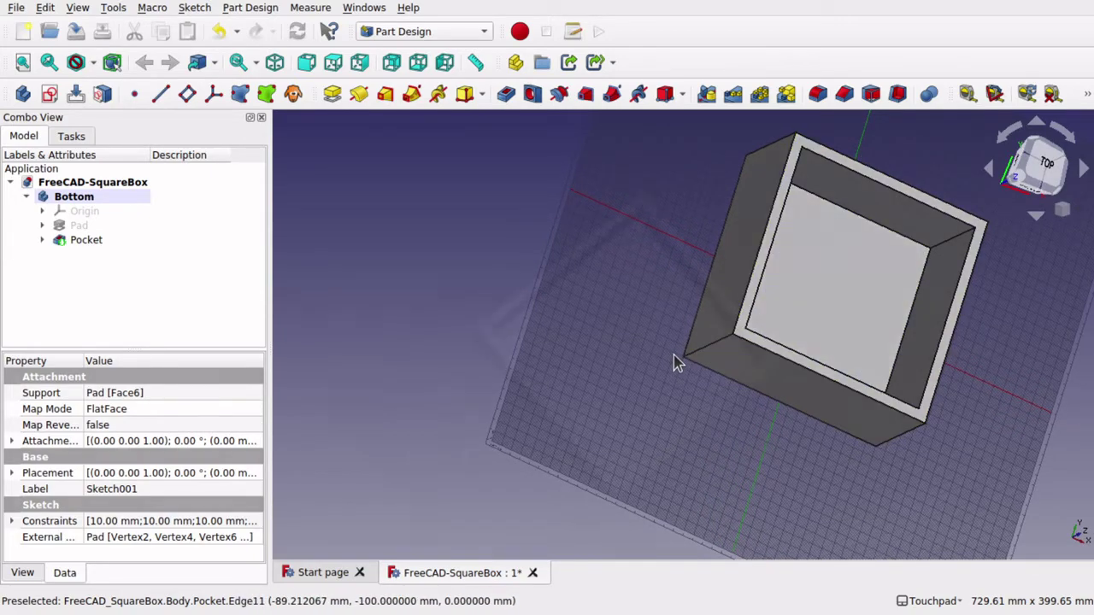
left_click_drag(674, 363, 458, 452, "alt")
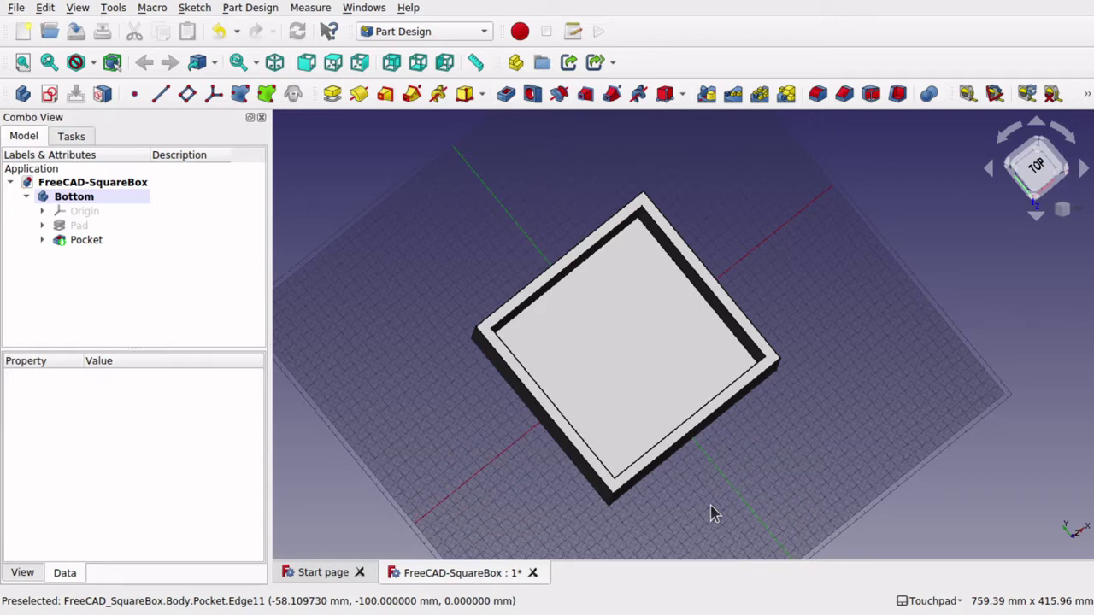
Step: From the front view, select the box's front face and create a new sketch on it
left_click_drag(711, 512, 702, 471, "alt")
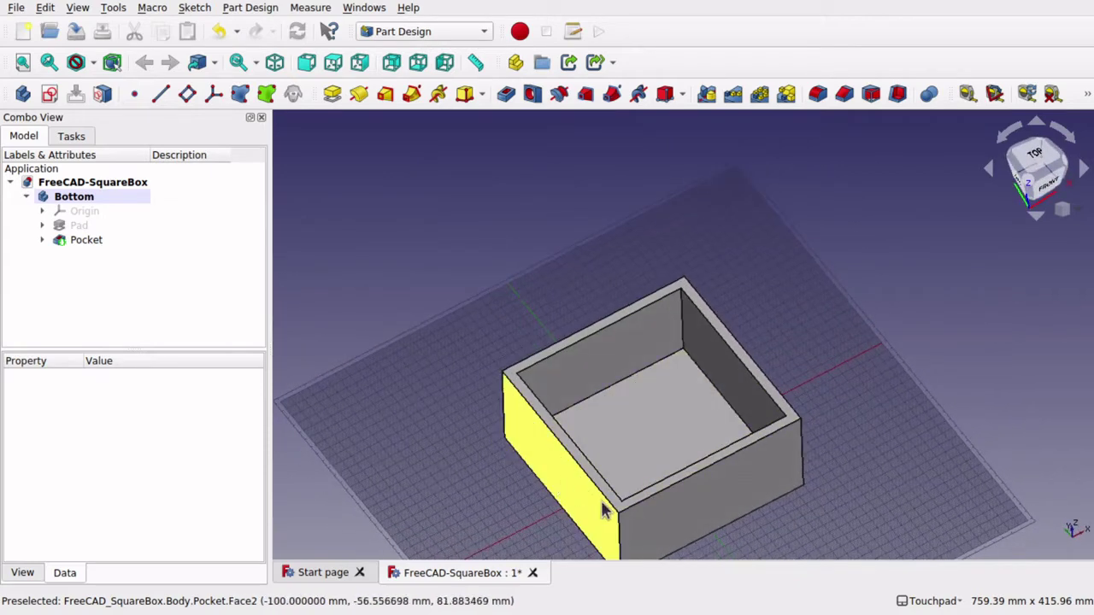
left_click_drag(733, 407, 715, 447, "alt")
scroll(713, 378, "down", 5)
scroll(715, 447, "up", 6)
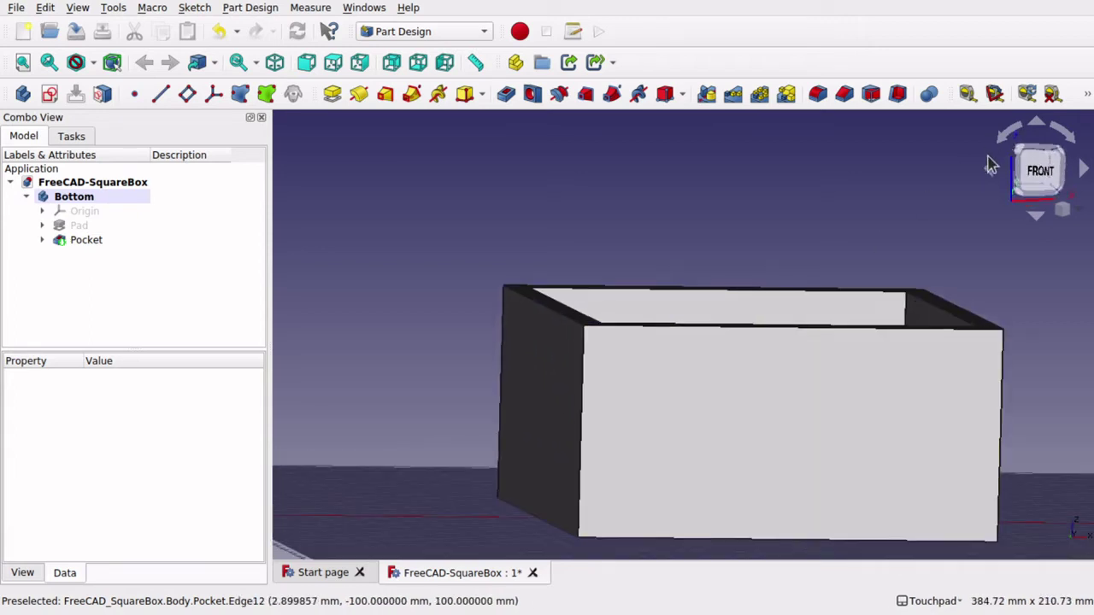
left_click(1038, 171)
scroll(632, 457, "up", 2)
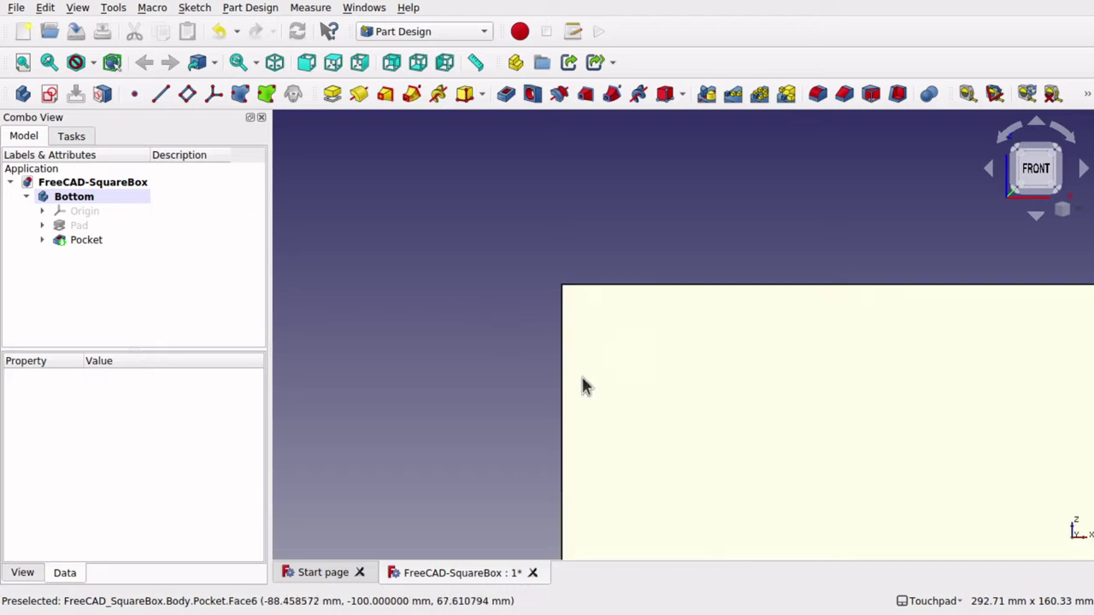
left_click(640, 428)
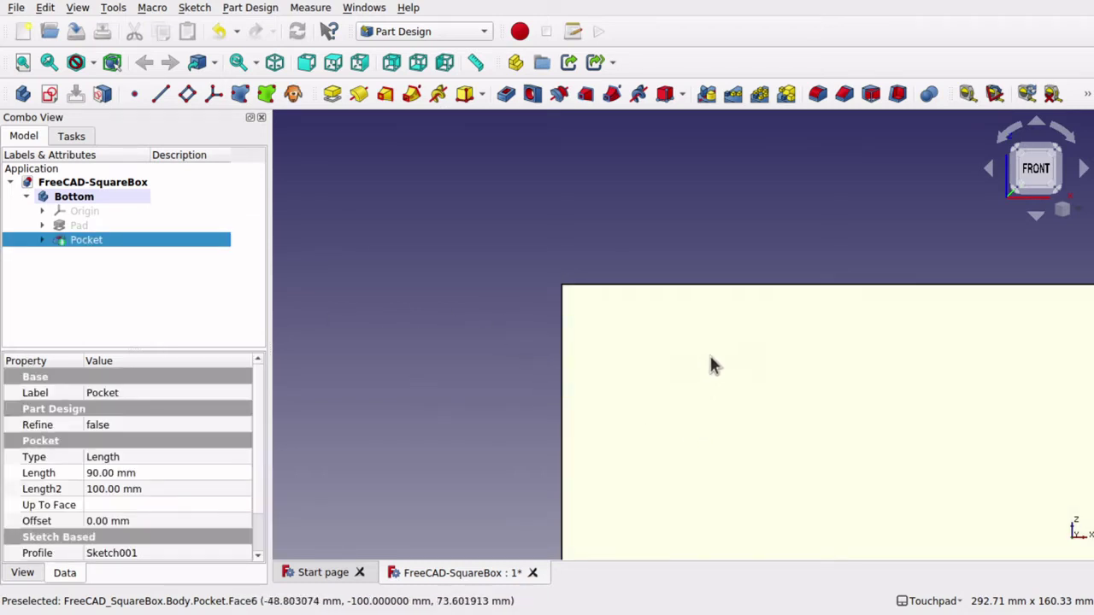
mouse_move(709, 364)
left_mouse_down("alt")
mouse_move(716, 374)
mouse_move(711, 352)
mouse_move(715, 367)
left_mouse_up("alt")
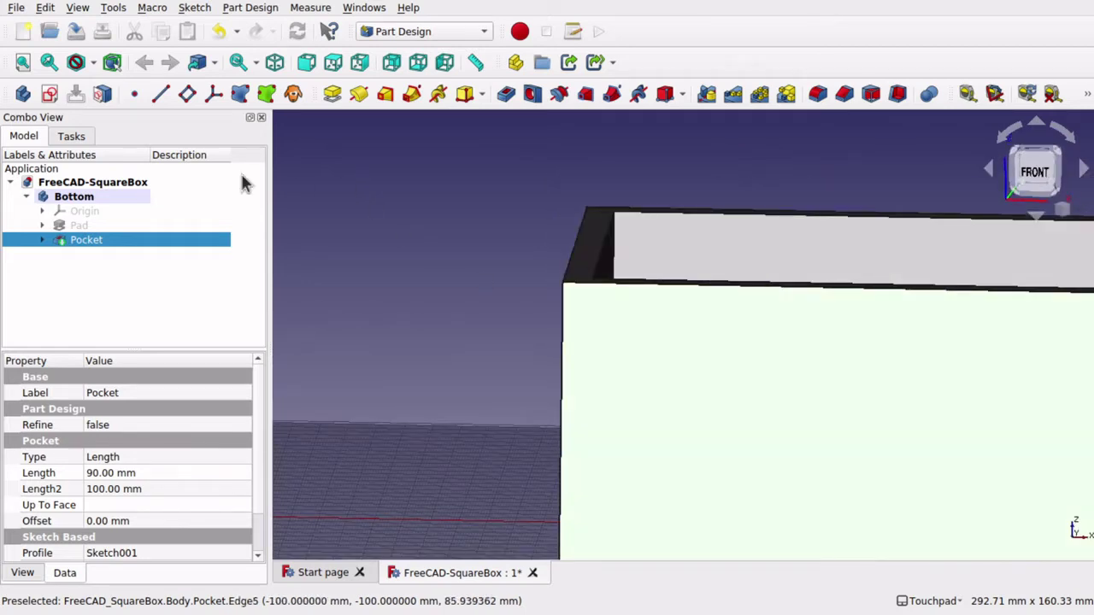
left_click(48, 94)
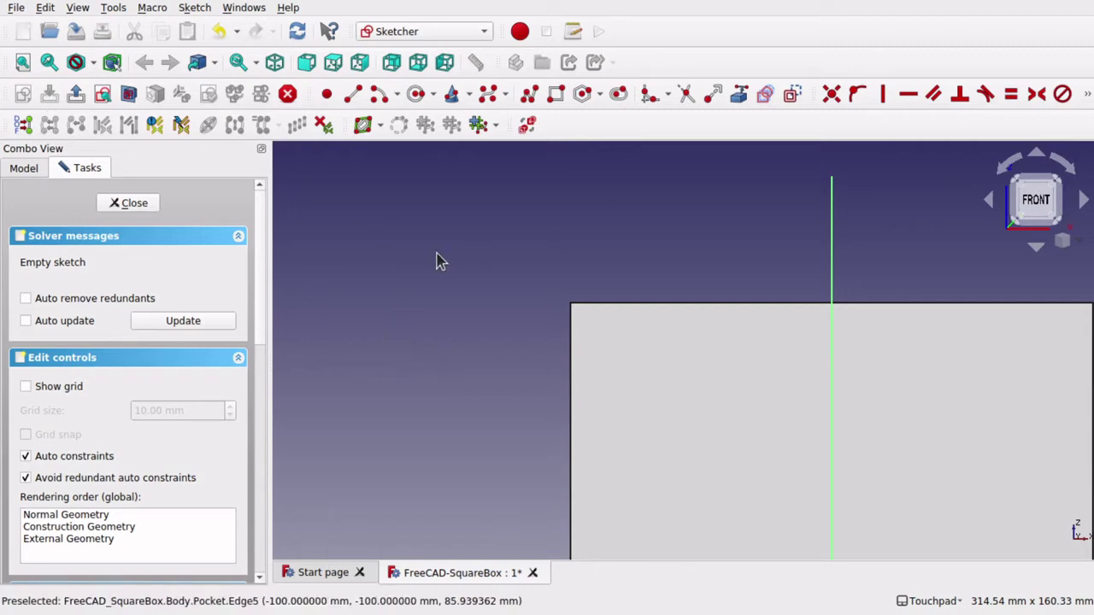
Step: Check Sketch002's attachment in the Model tree and return to a straight front view
mouse_move(440, 258)
middle_mouse_down()
mouse_move(478, 293)
mouse_move(439, 284)
middle_mouse_up()
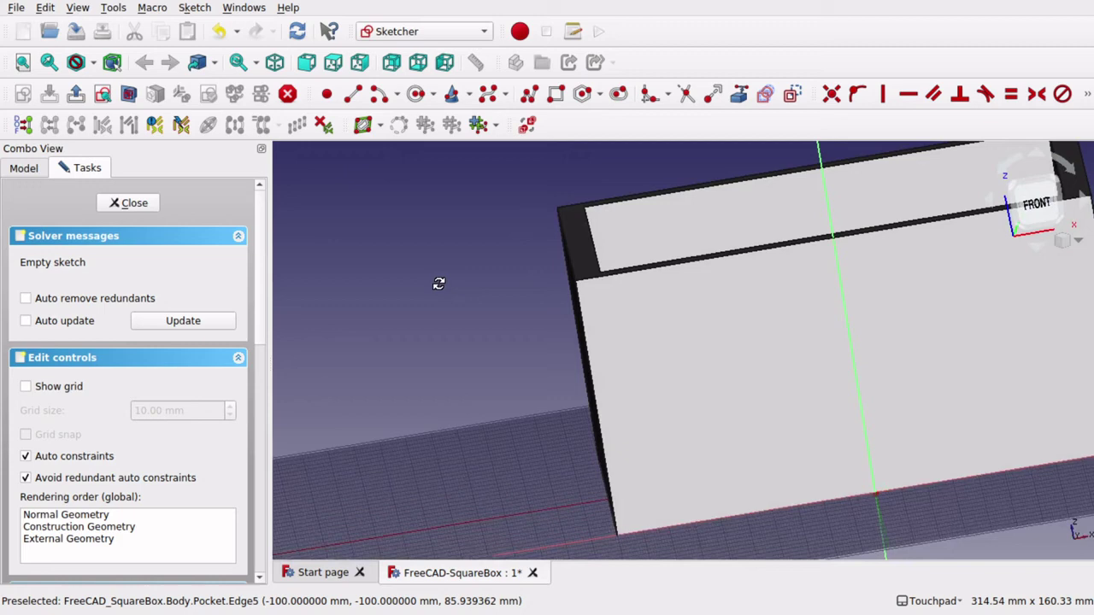
left_click(24, 169)
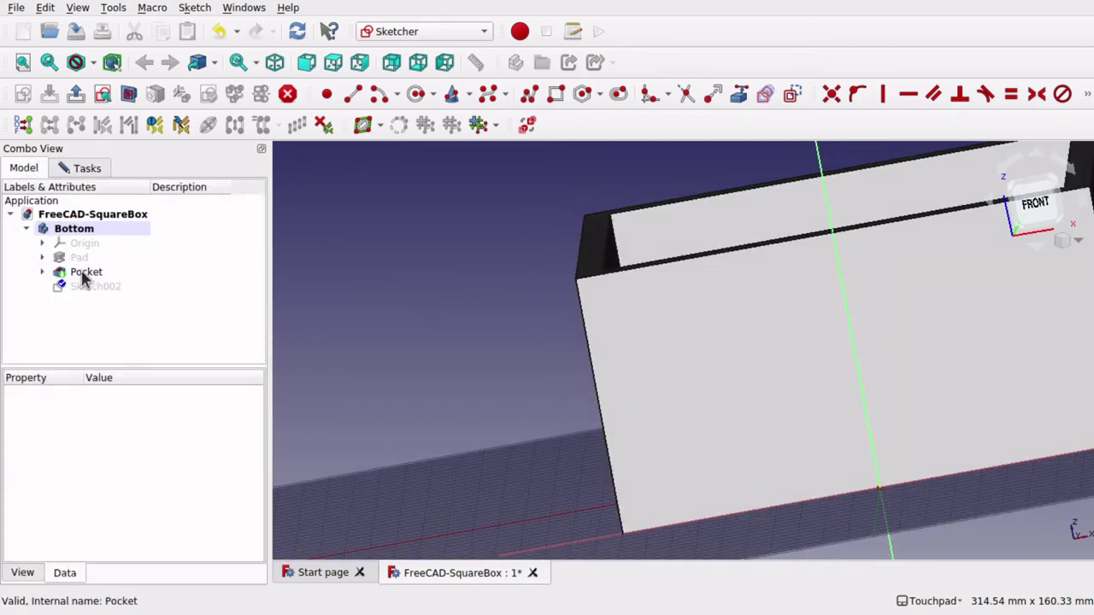
left_click(83, 273)
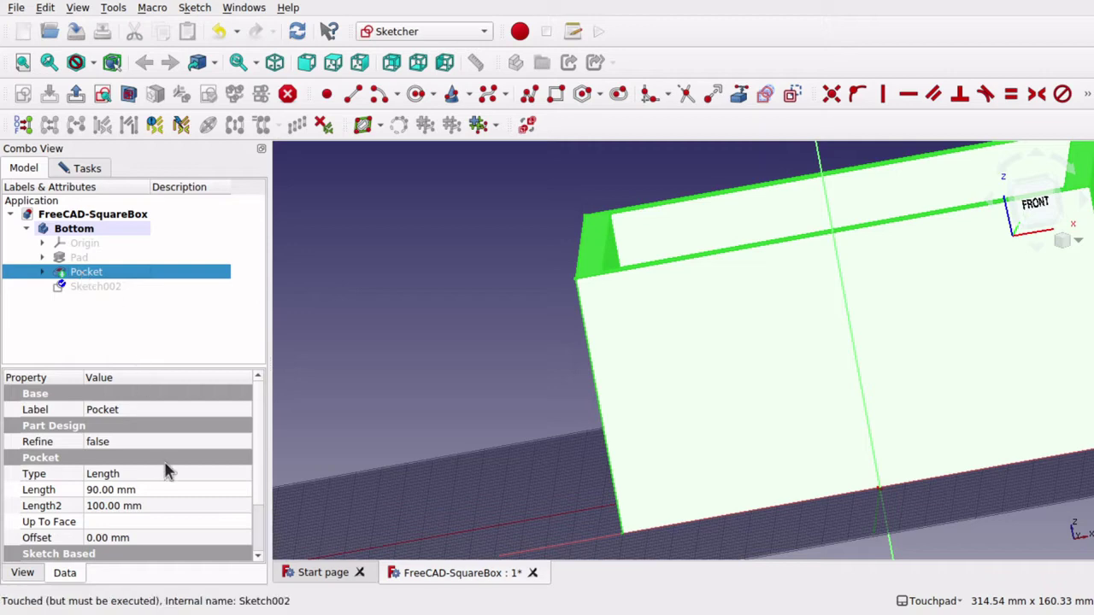
left_click(94, 288)
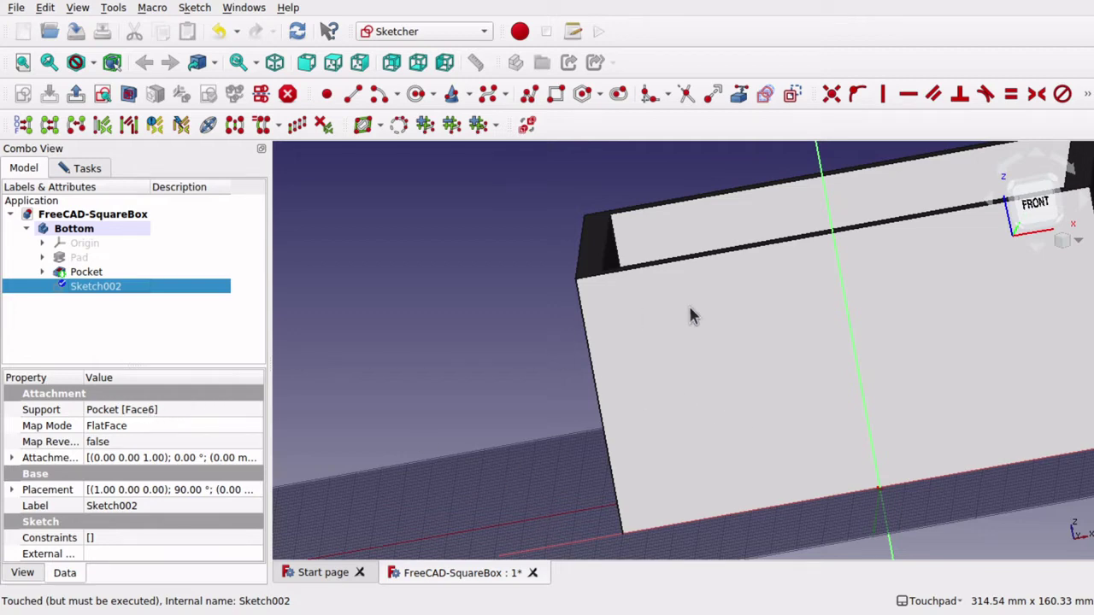
left_click_drag(691, 313, 652, 308, "alt")
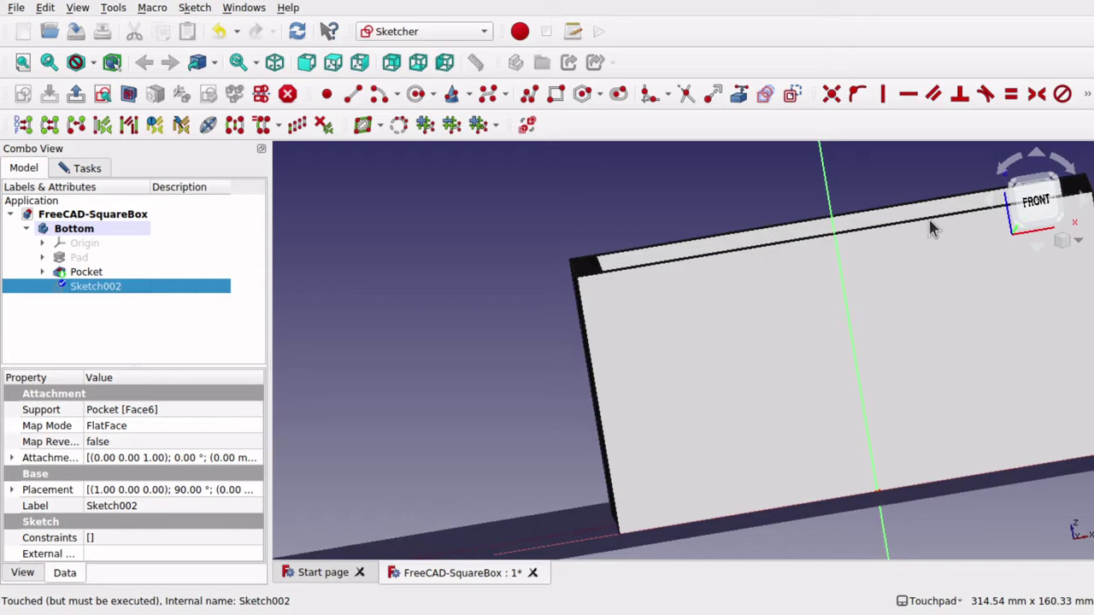
left_click(1031, 216)
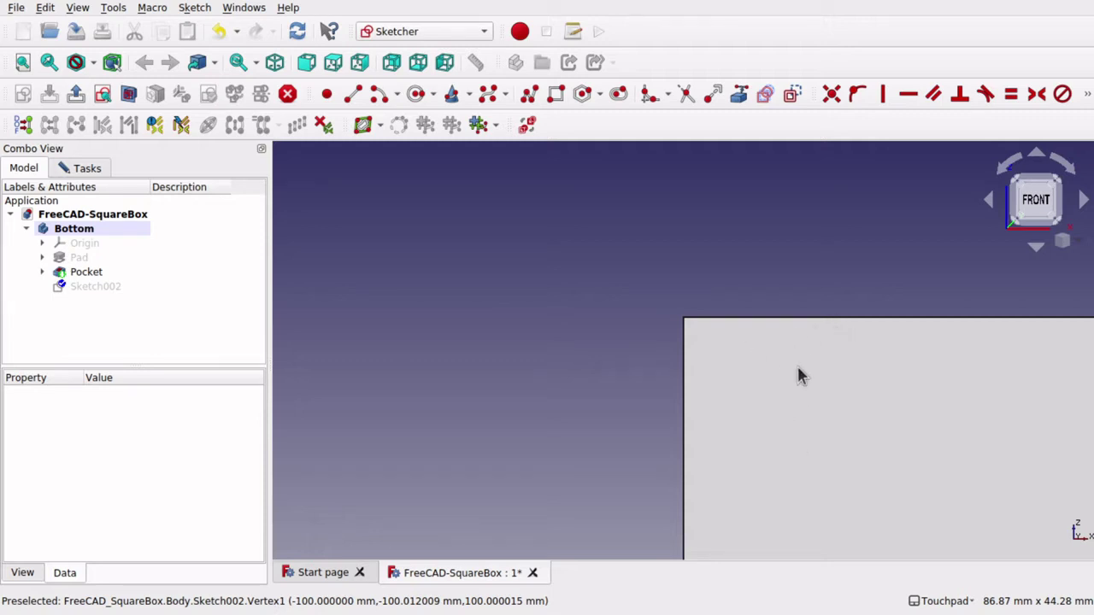
Step: Add the box's top and left front edges to Sketch002 as external geometry
left_click(740, 97)
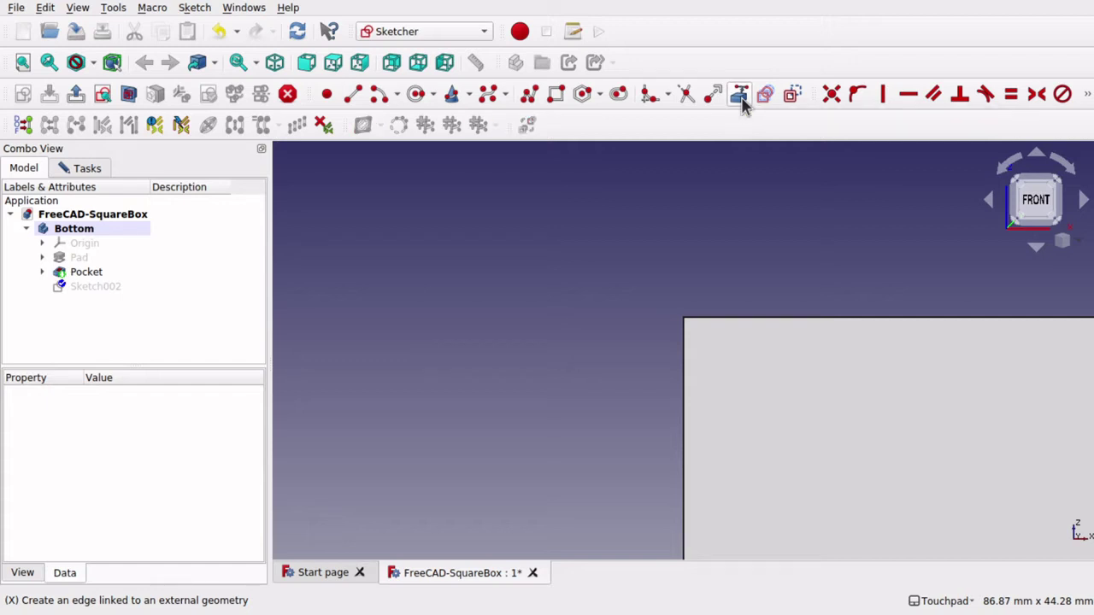
left_click(711, 317)
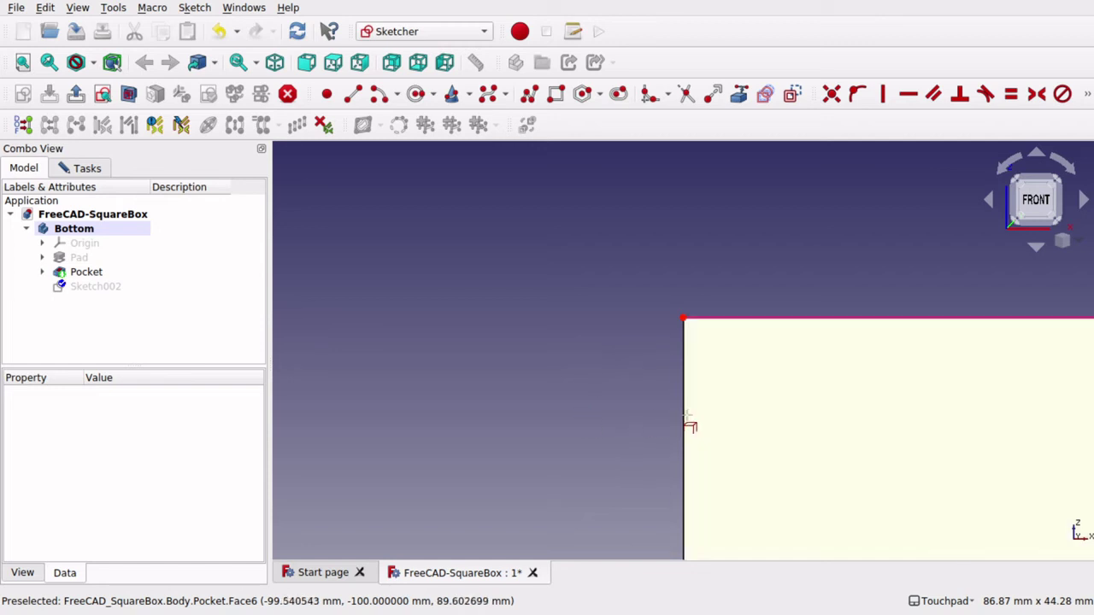
left_click(684, 423)
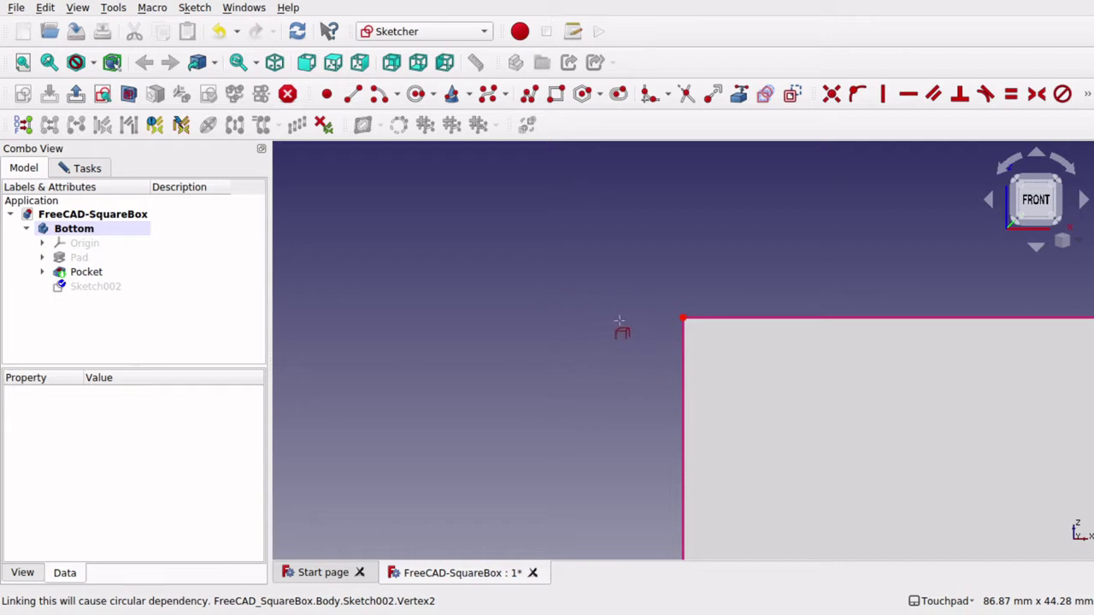
Step: Draw a circle centred at the box's top-left corner
left_click(415, 94)
left_click(621, 316)
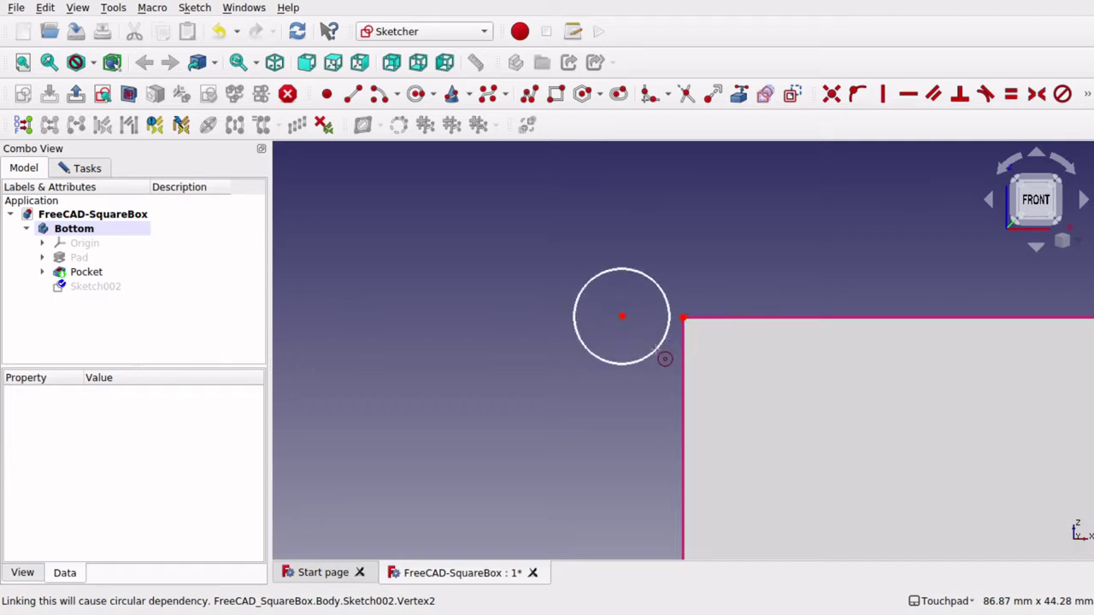
left_click(672, 301)
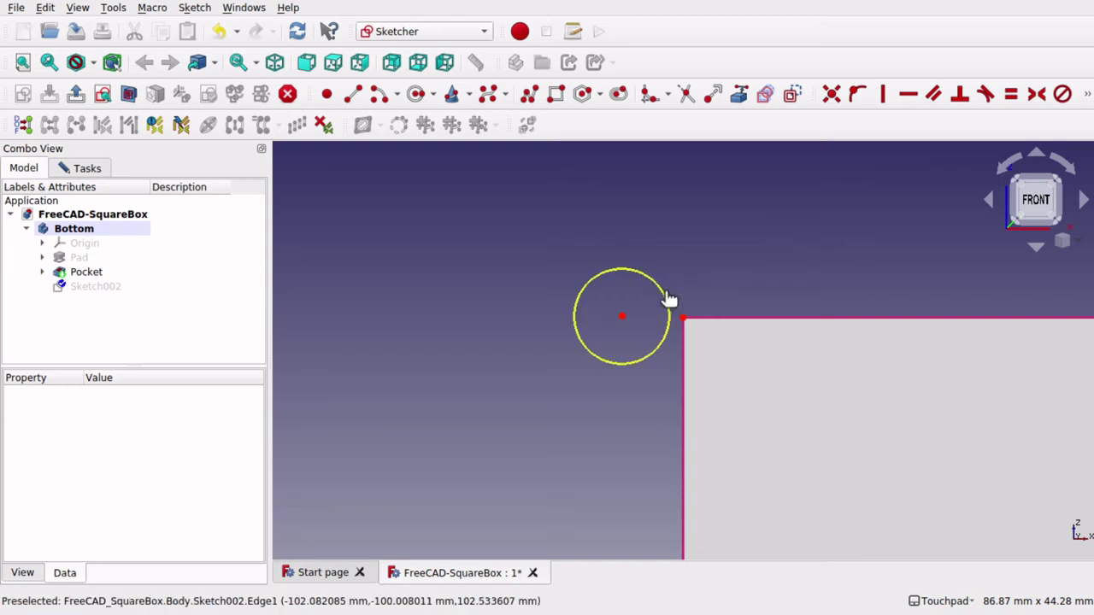
left_click(672, 302)
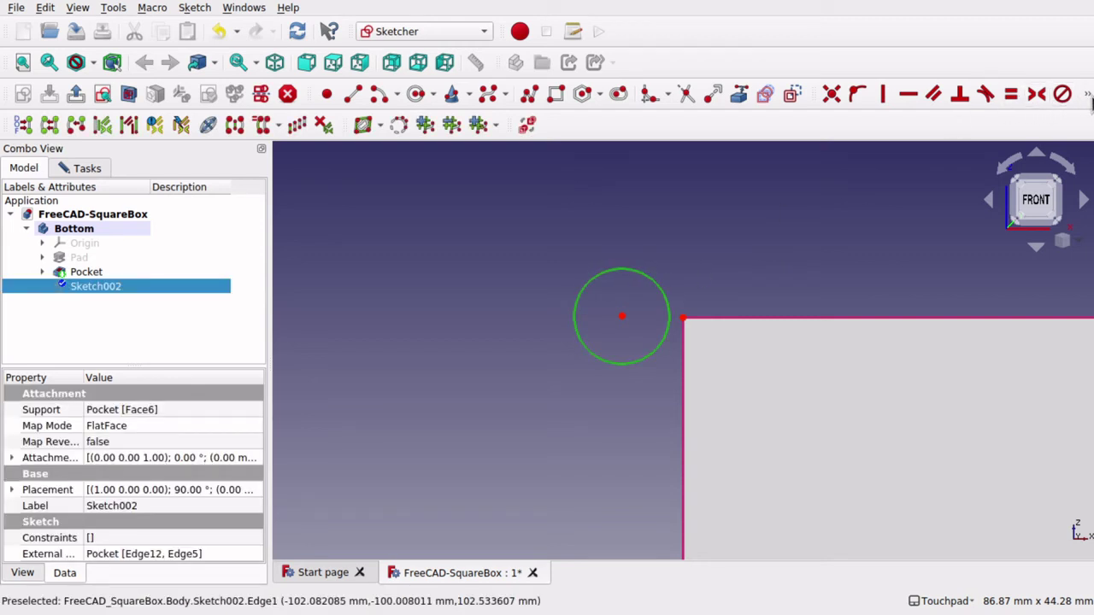
Step: Constrain the circle's diameter to 10 mm
left_click(1088, 96)
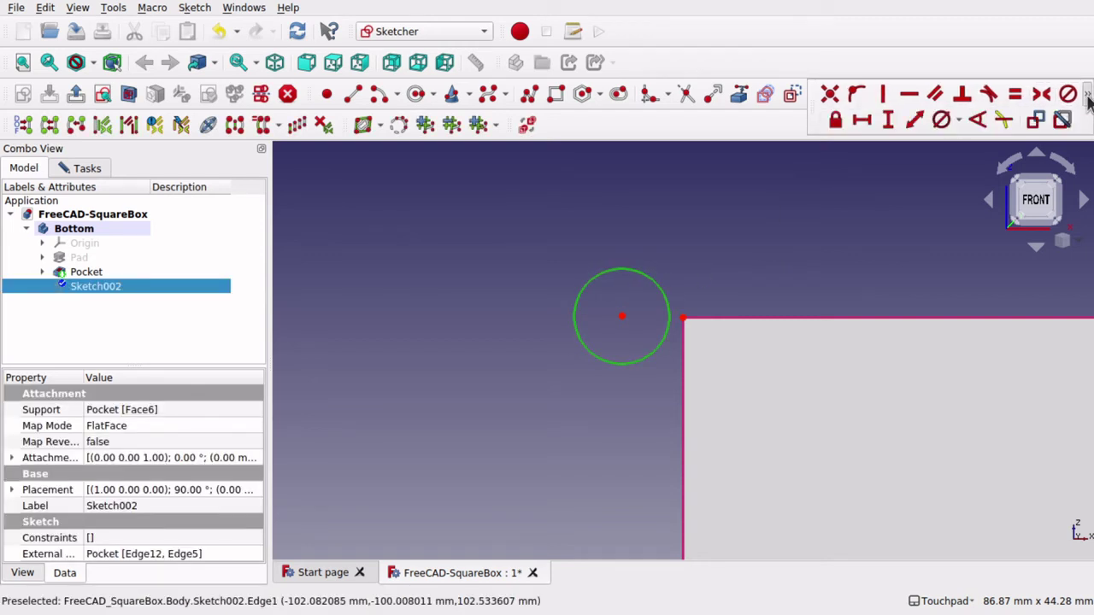
left_click(943, 122)
type("10")
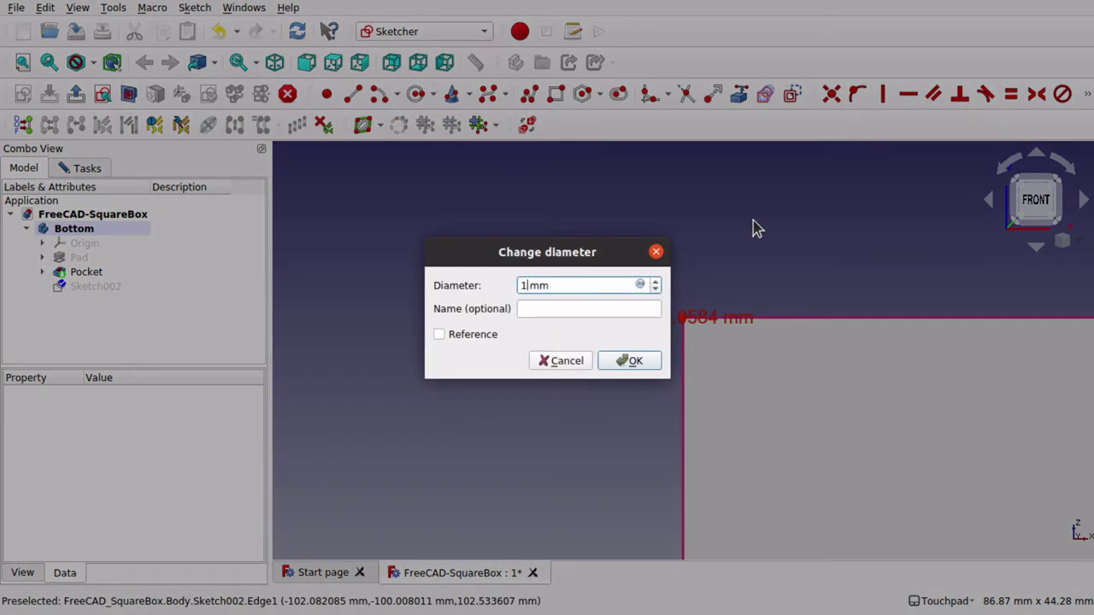
key("Return")
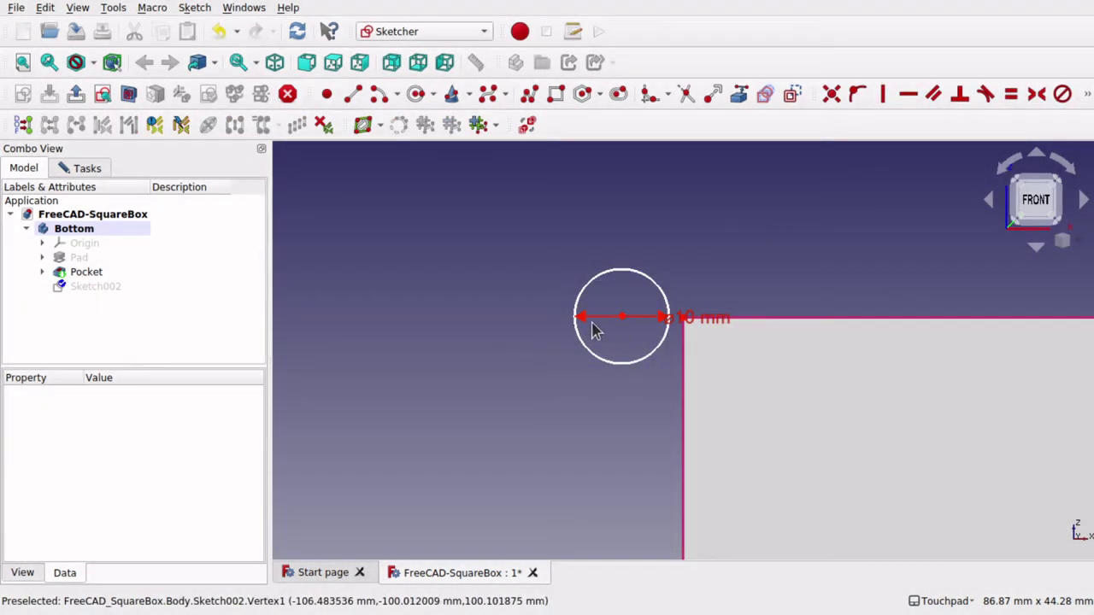
Step: Draw a second, smaller circle concentric with the first one
left_click(1087, 95)
left_click(418, 94)
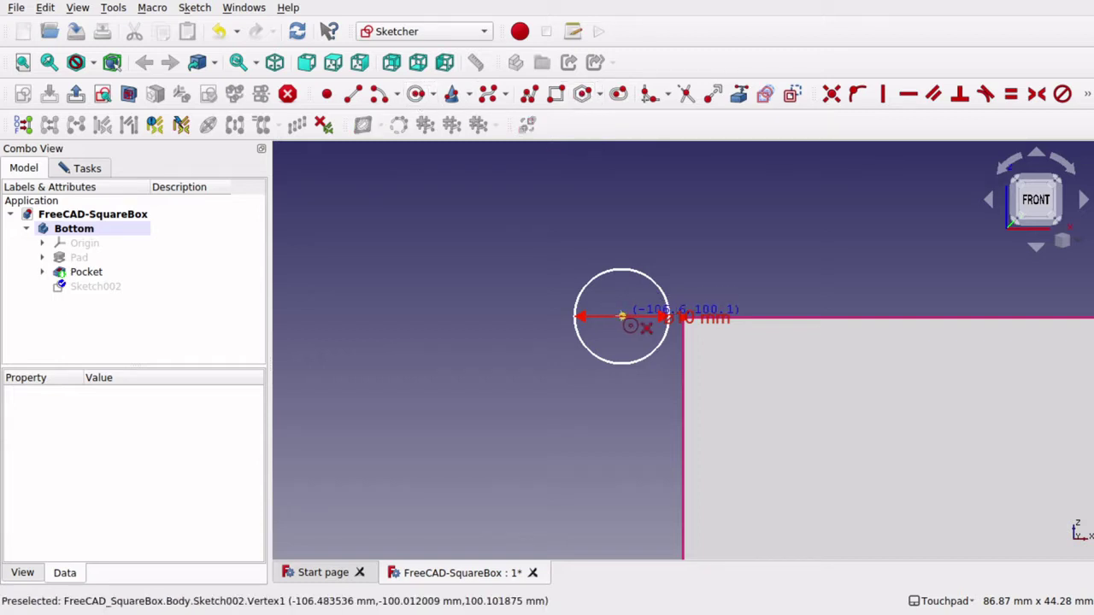
left_click(622, 317)
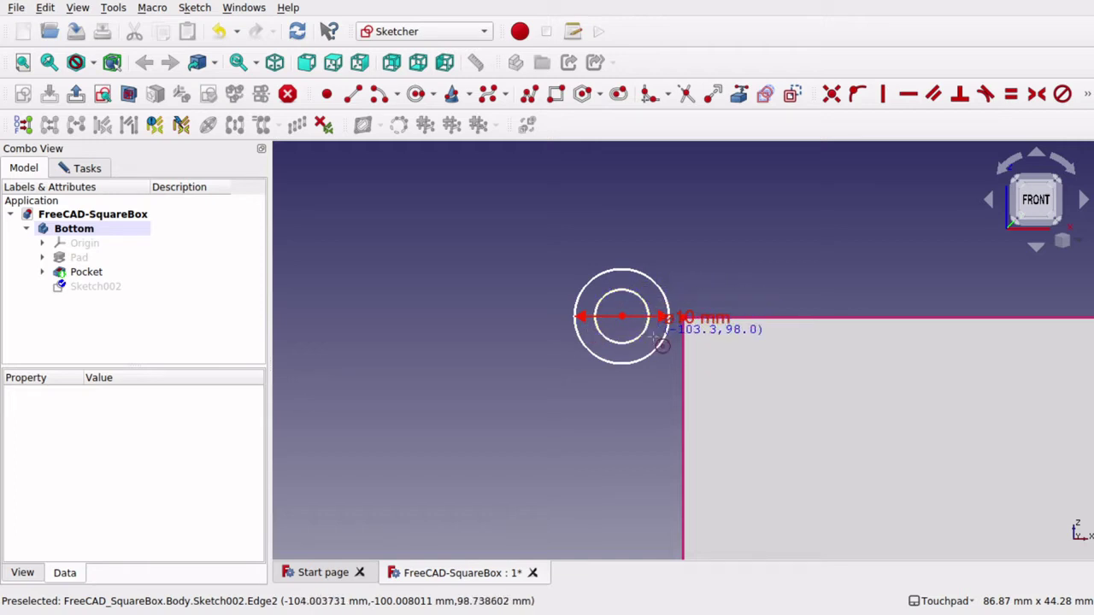
left_click(651, 331)
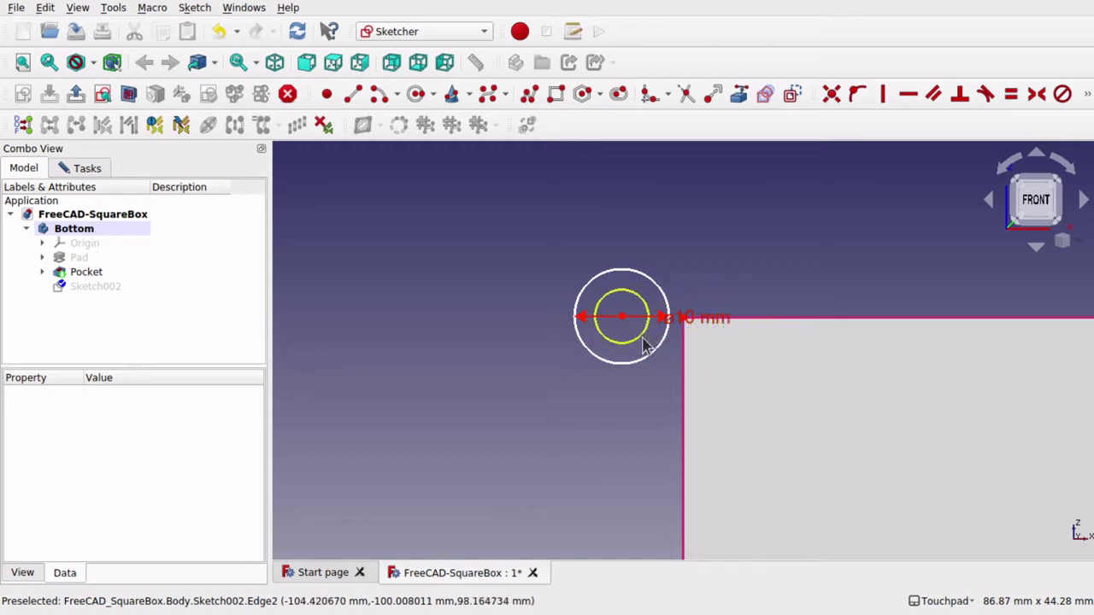
left_click(642, 341)
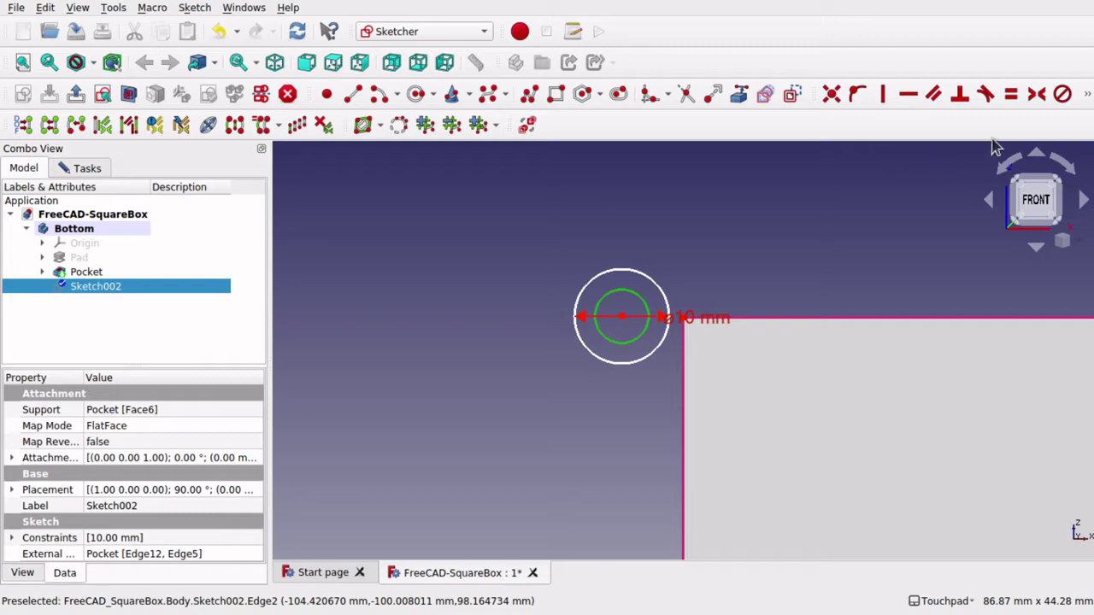
Step: Apply a 10 mm diameter constraint and bring up the sketch's Tasks panel
left_click(1087, 99)
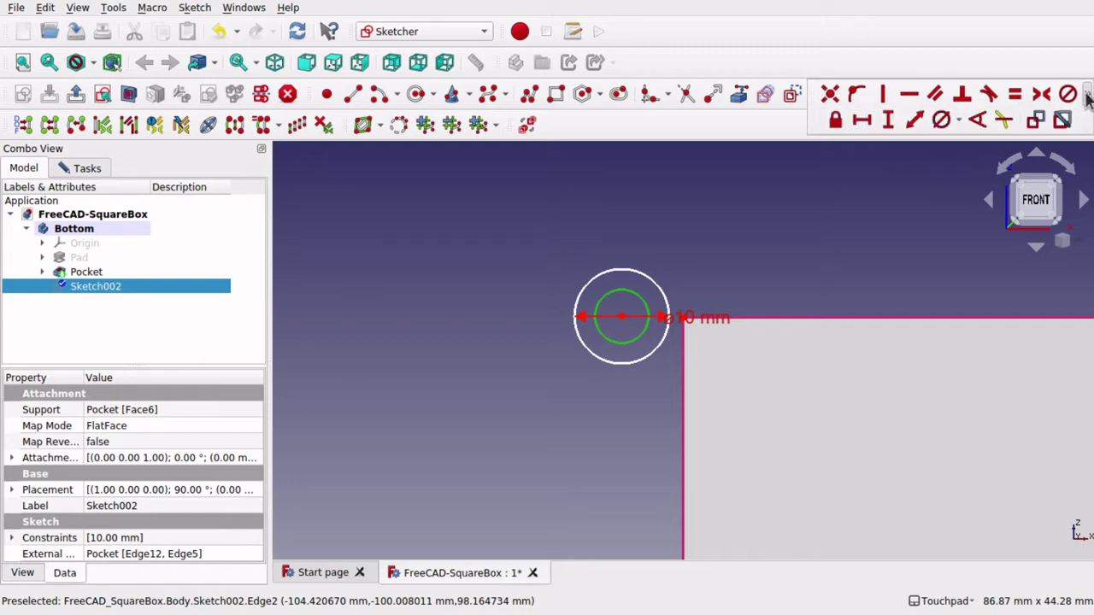
left_click(941, 122)
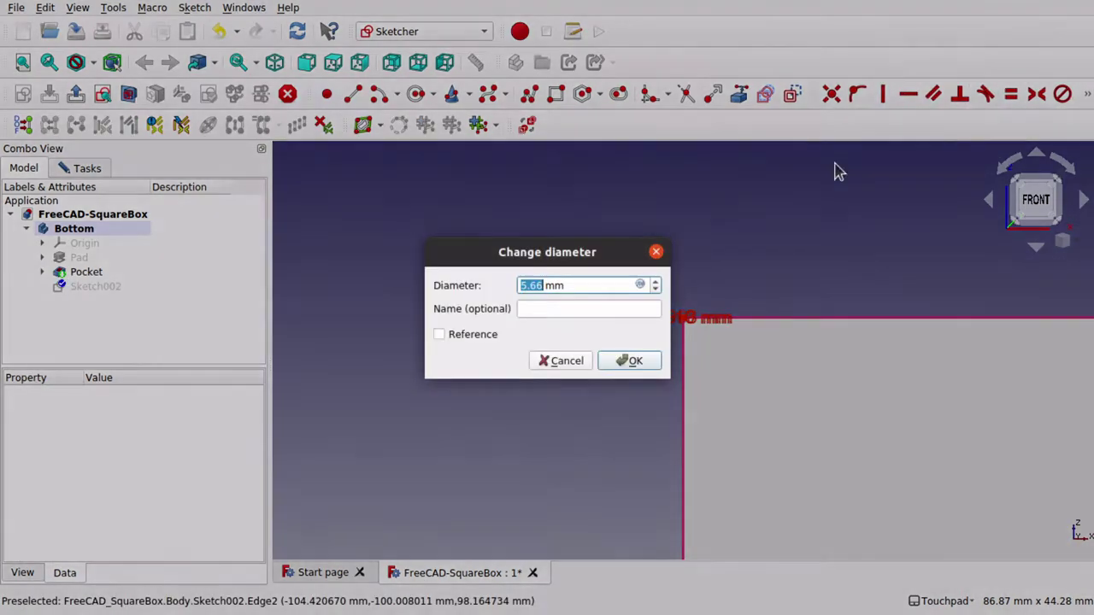
type("10")
key("Return")
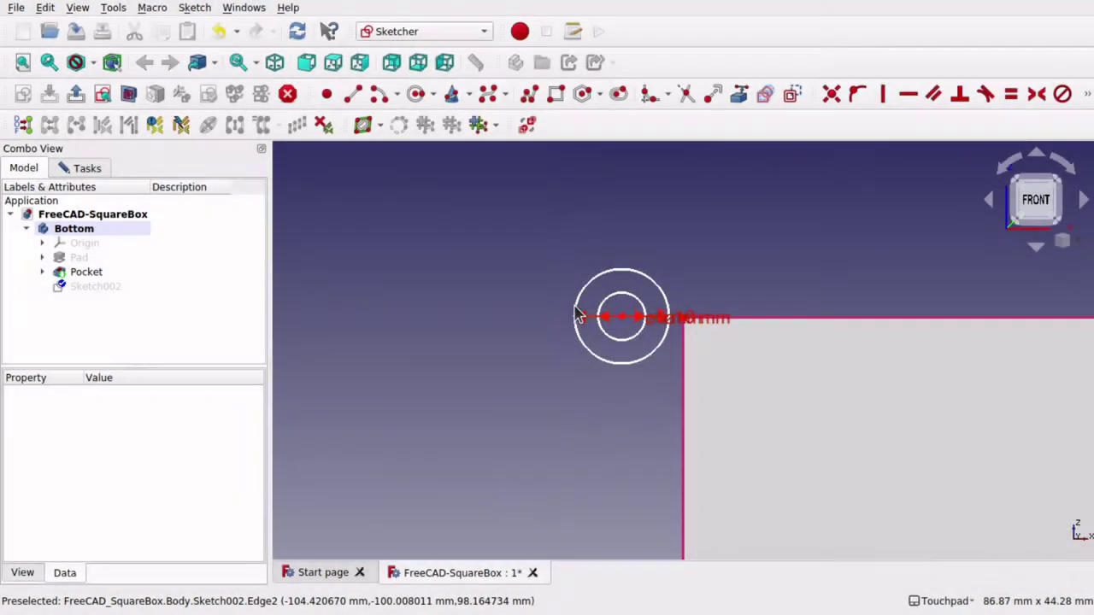
left_click(91, 169)
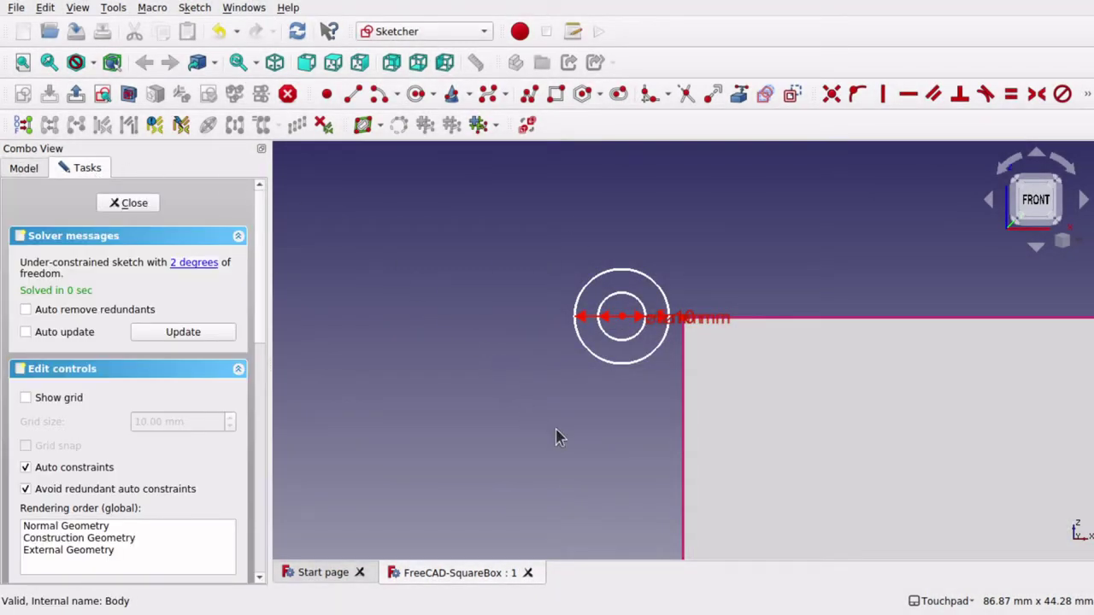
Step: Move the diameter label aside and hide the 10 mm and 5 mm diameter constraints
scroll(557, 438, "right", 5)
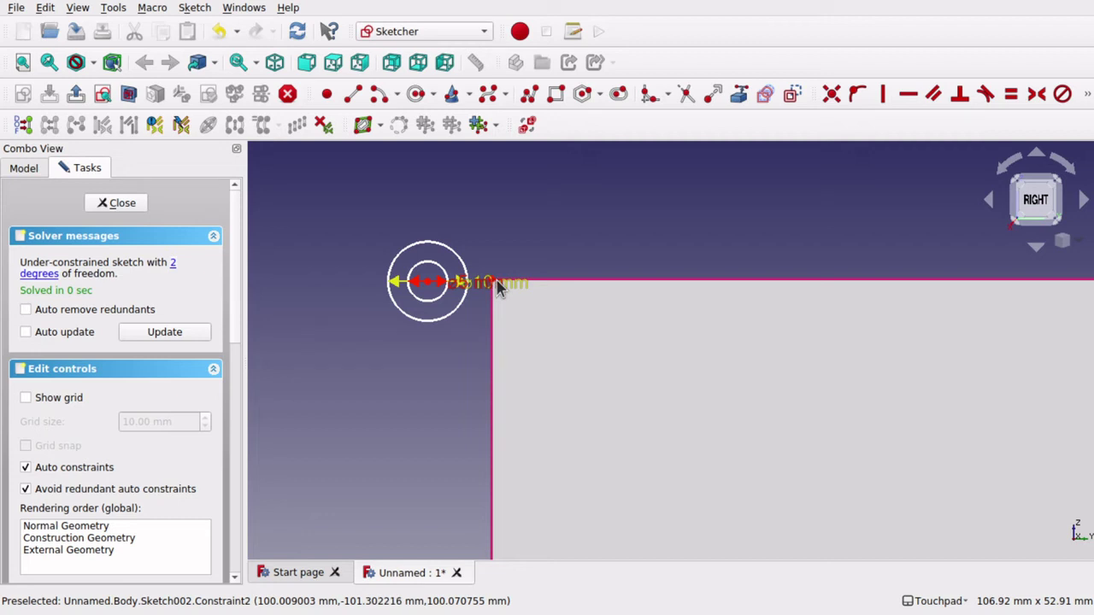
left_click_drag(498, 288, 342, 166)
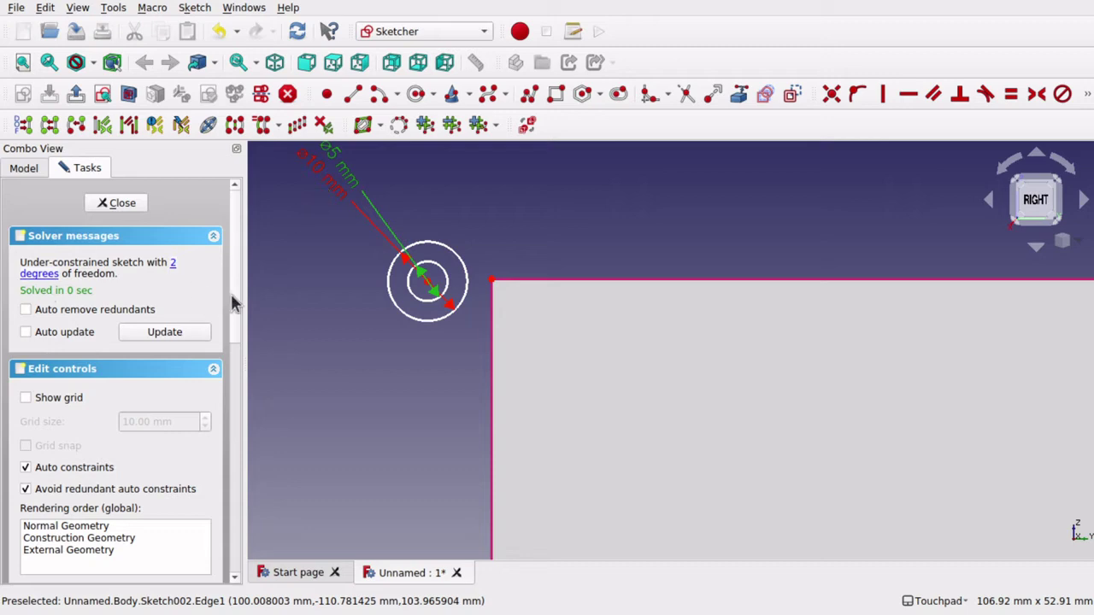
left_click_drag(230, 294, 261, 415)
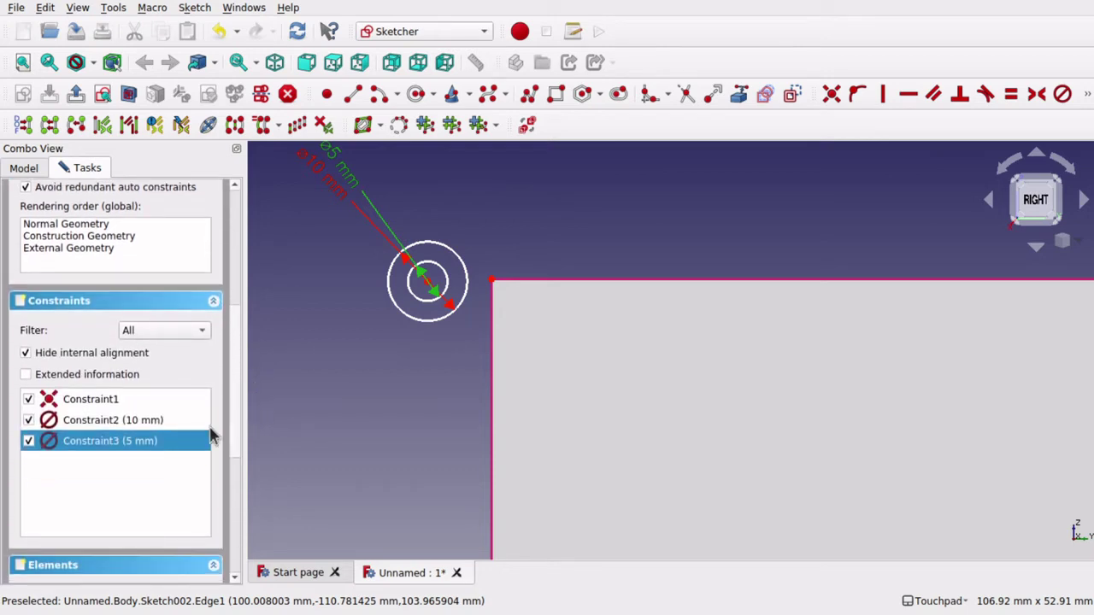
left_click(28, 442)
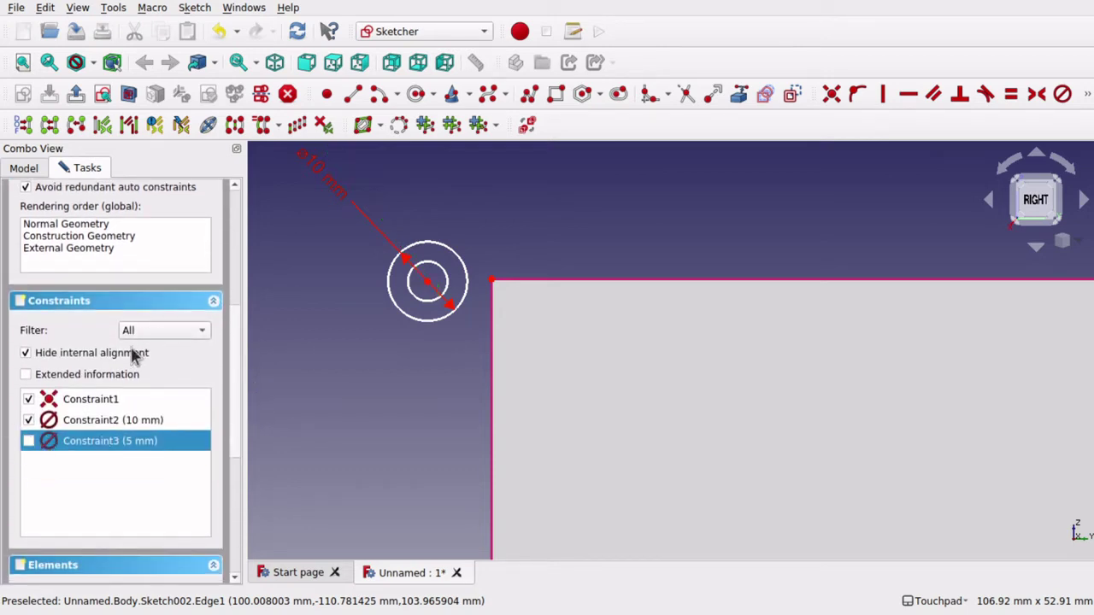
left_click(453, 365)
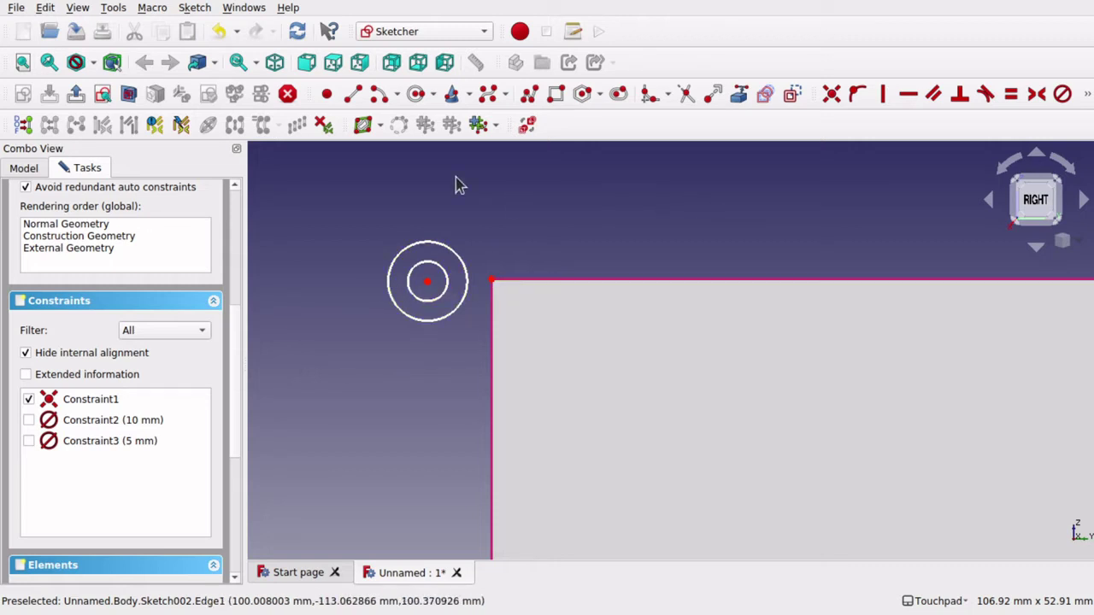
Step: Draw a horizontal line from the circles' centre to the box's top-left corner
left_click(354, 94)
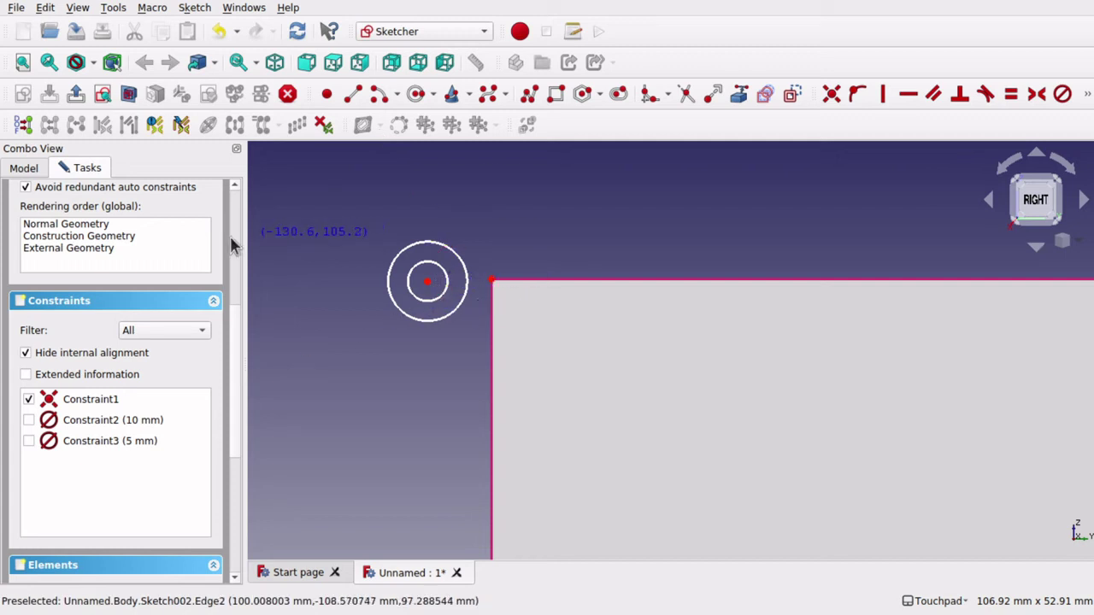
scroll(232, 239, "up", 5)
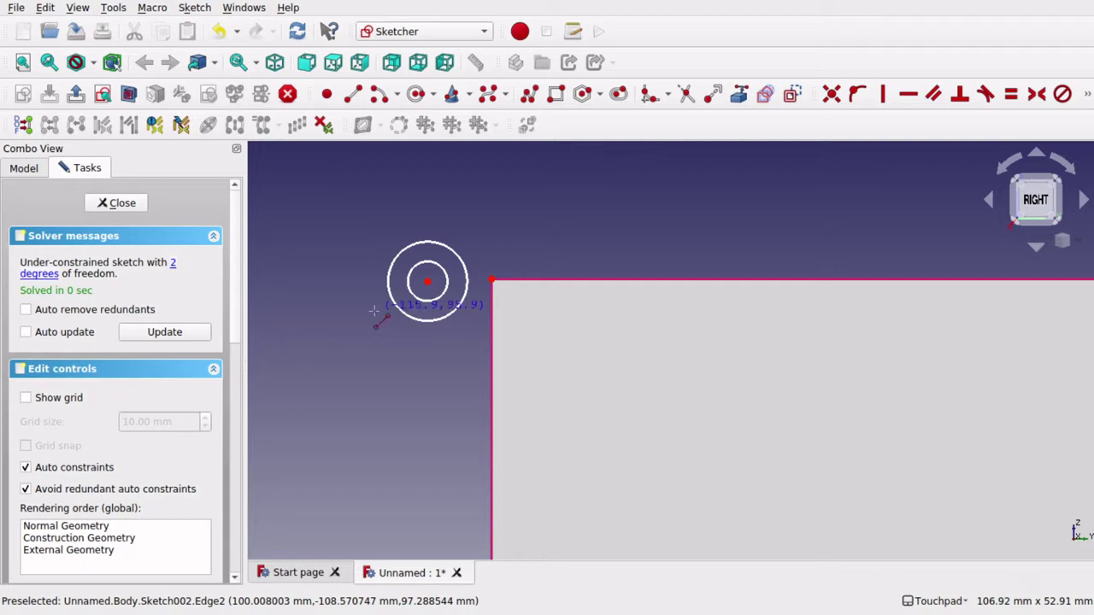
left_click(427, 282)
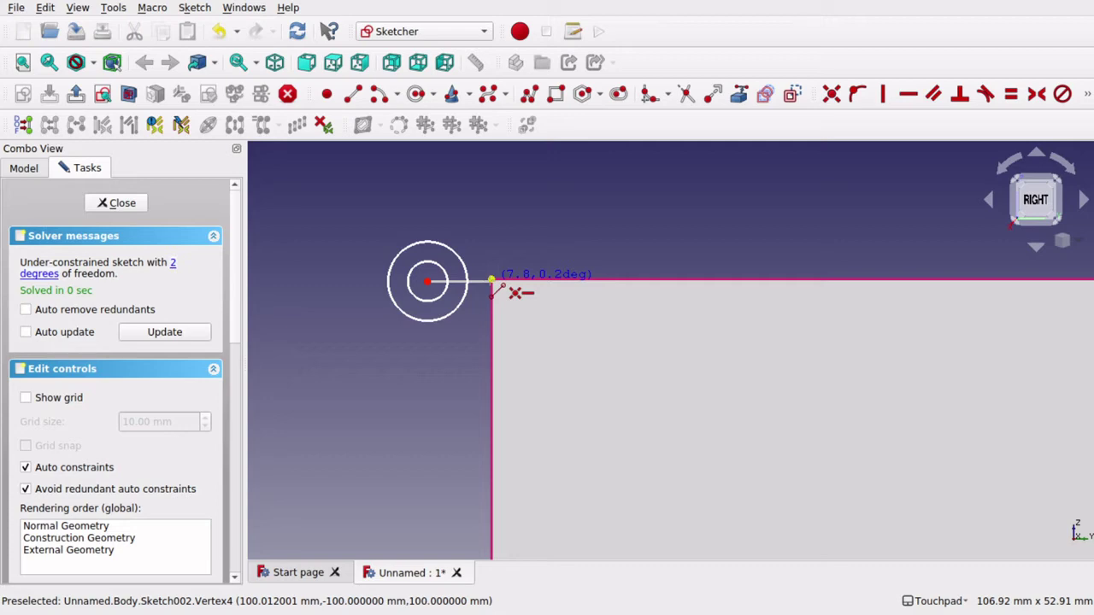
left_click(491, 281)
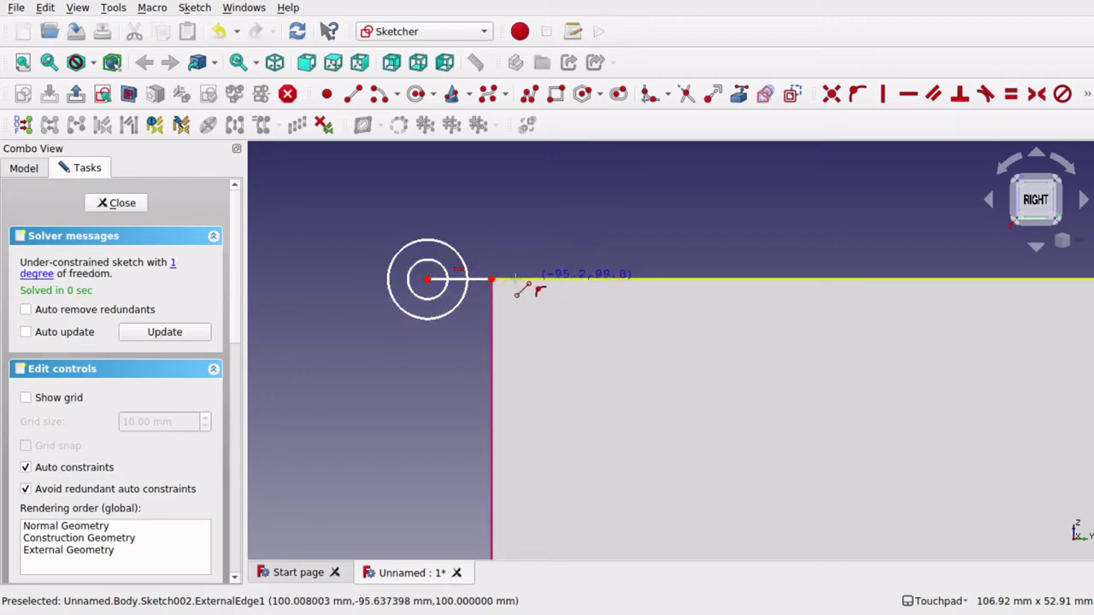
scroll(614, 244, "down", 8)
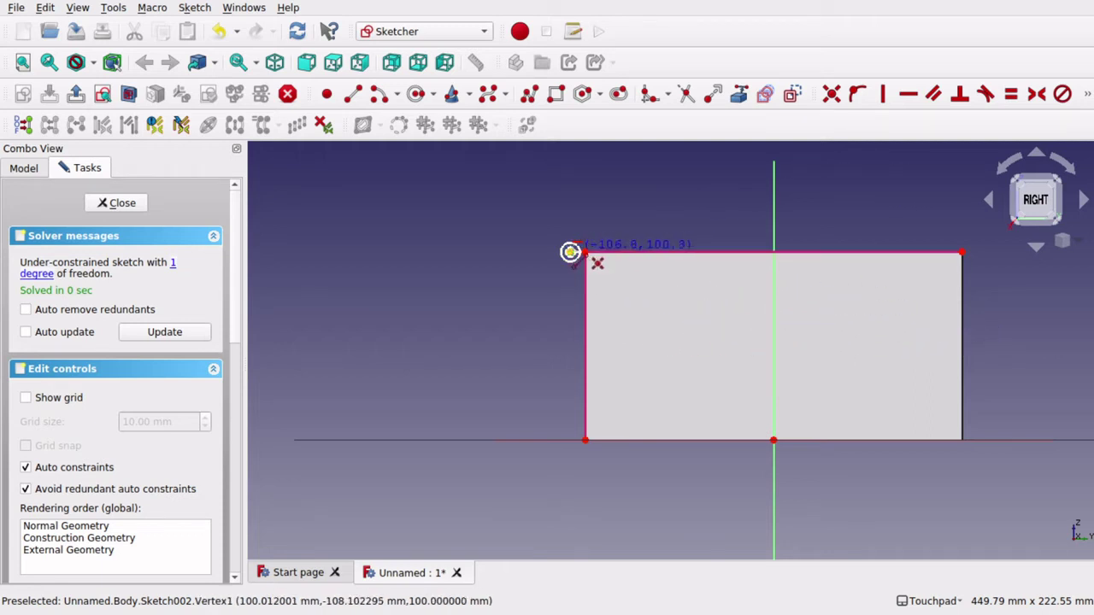
scroll(618, 242, "up", 3)
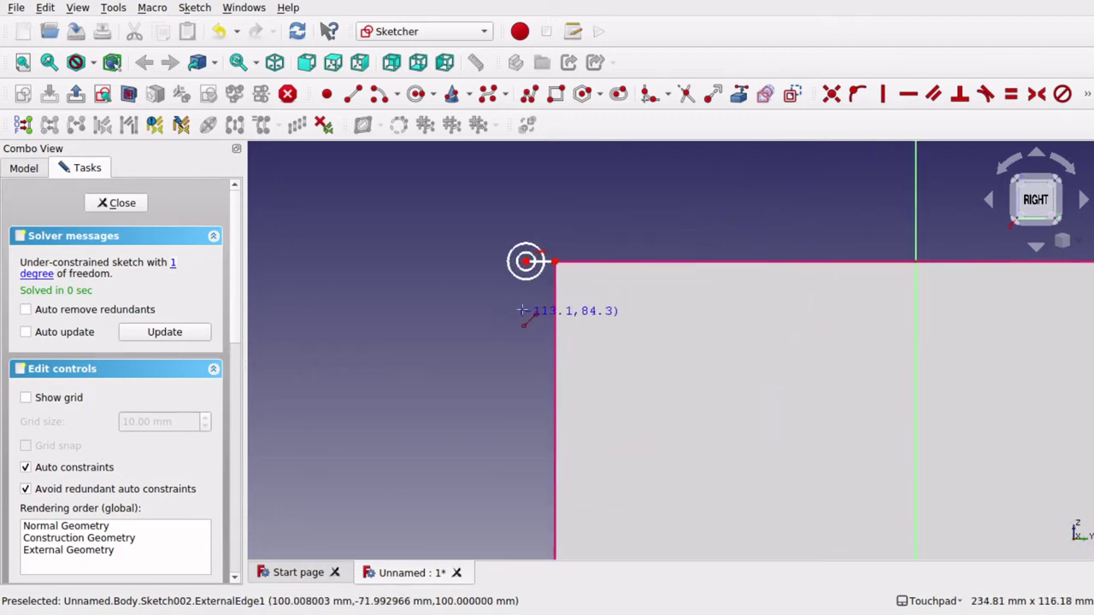
scroll(617, 246, "up", 4)
scroll(617, 246, "up", 1)
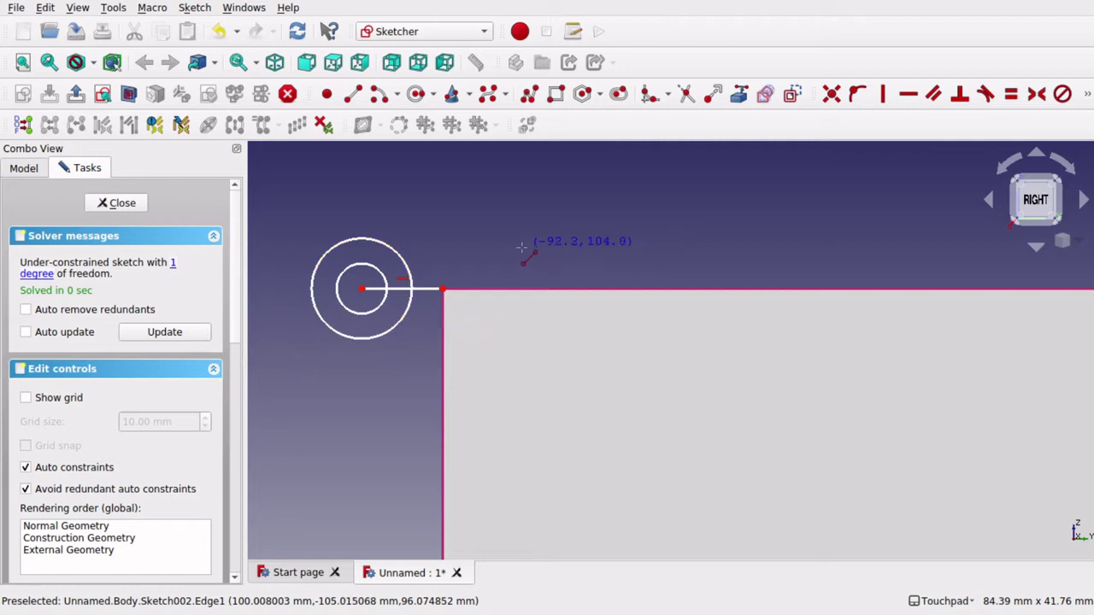
key("Escape")
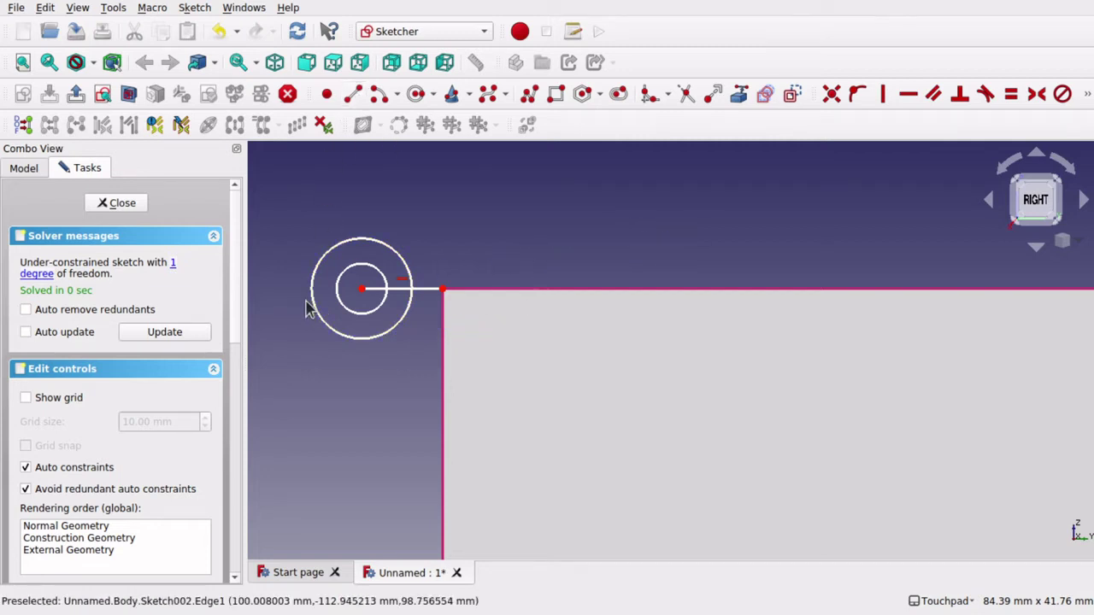
Step: Convert the horizontal centre-to-corner line into construction geometry
left_click(419, 291)
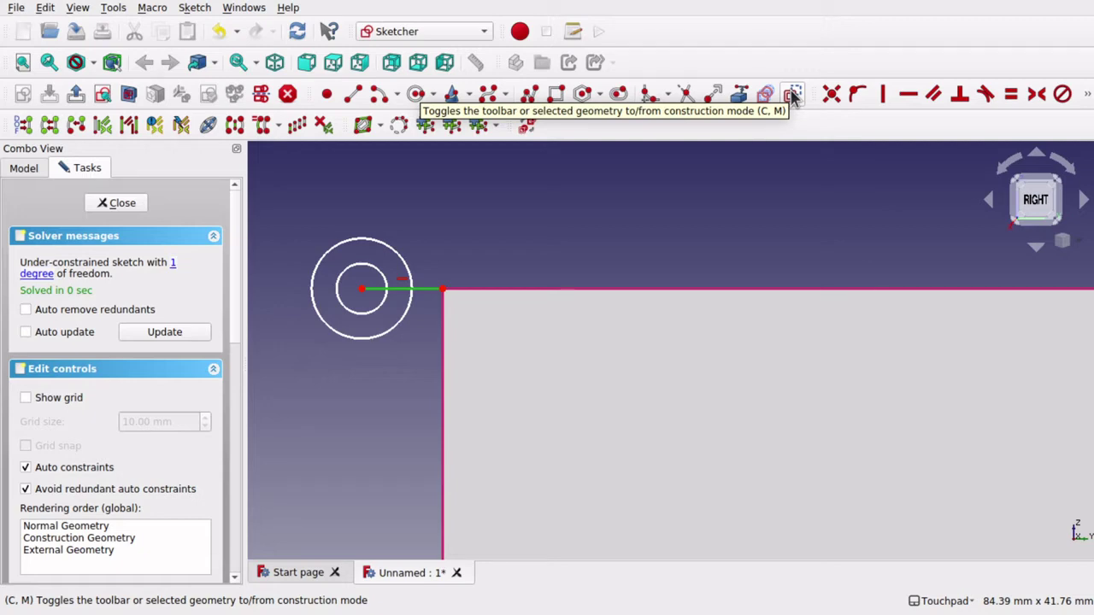
left_click(196, 9)
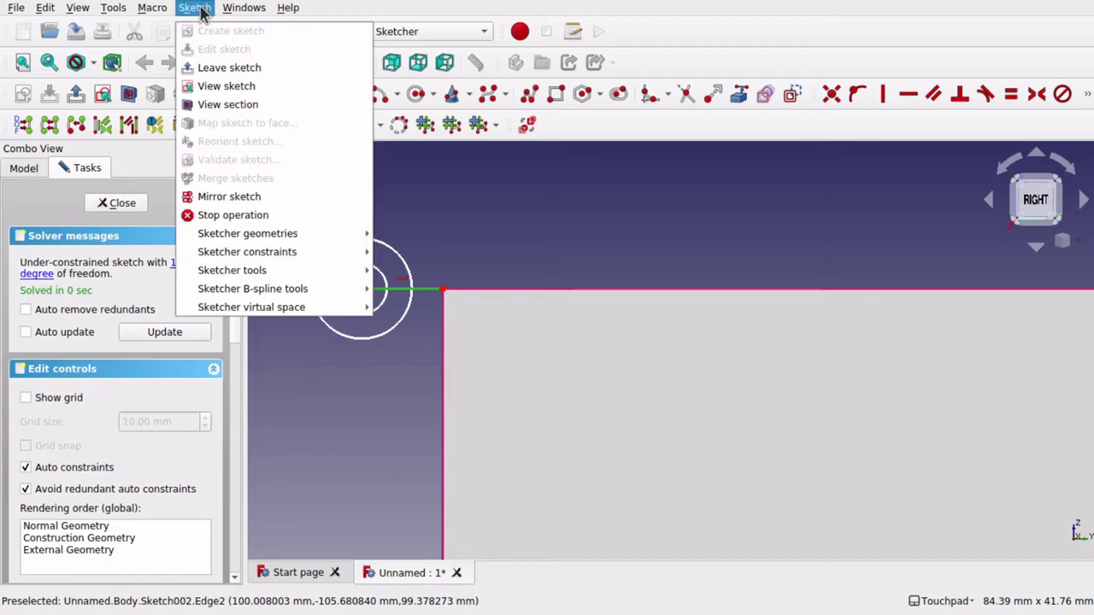
mouse_move(243, 238)
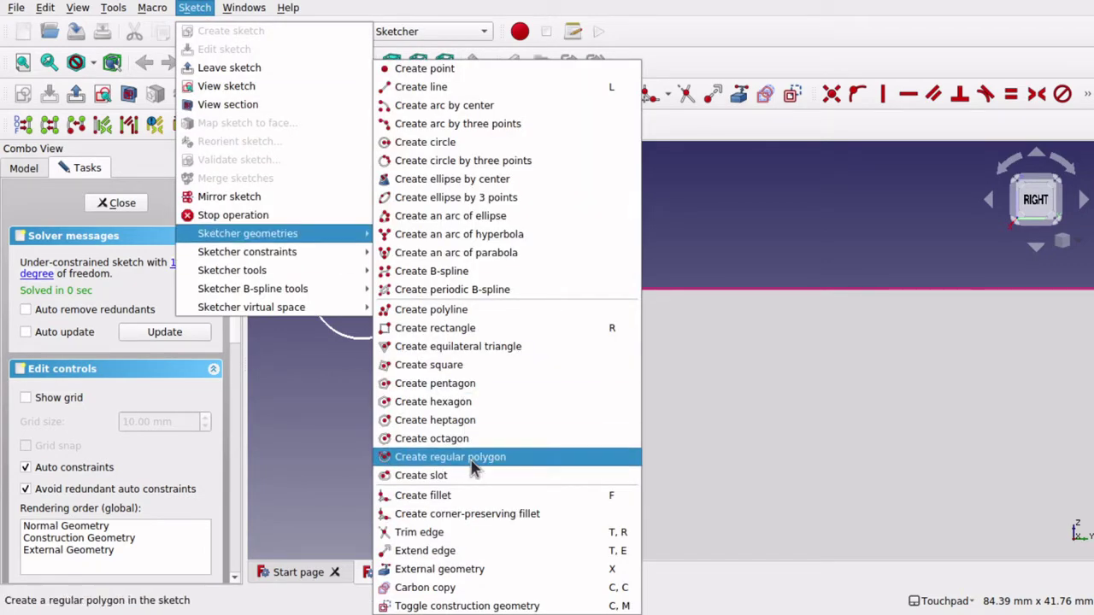
left_click(485, 606)
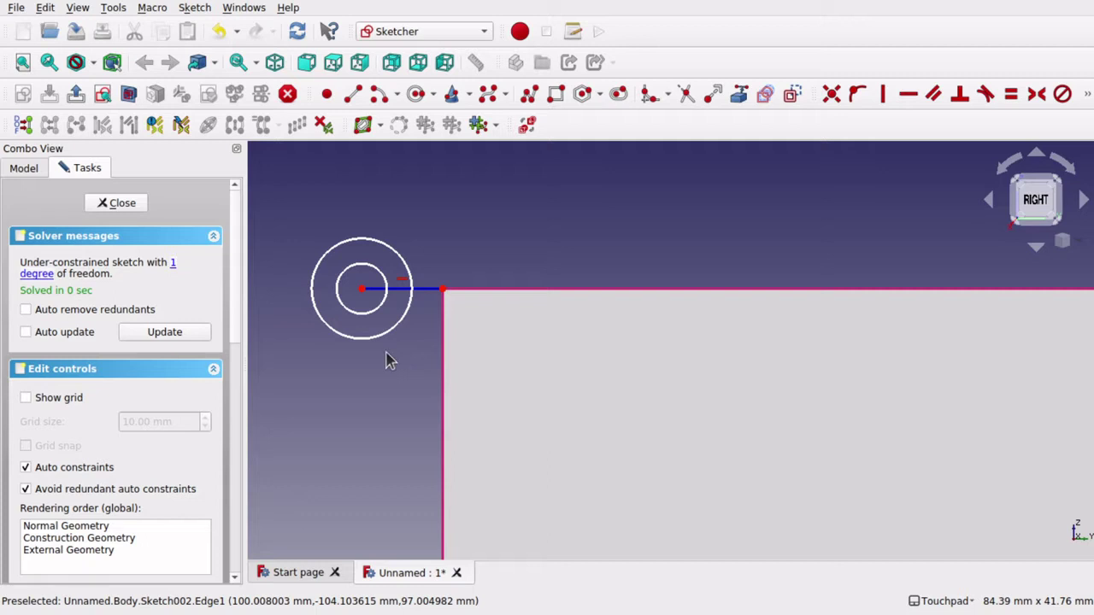
Step: Draw a sloping line from the outer circle's edge down to the box's left edge
left_click(353, 95)
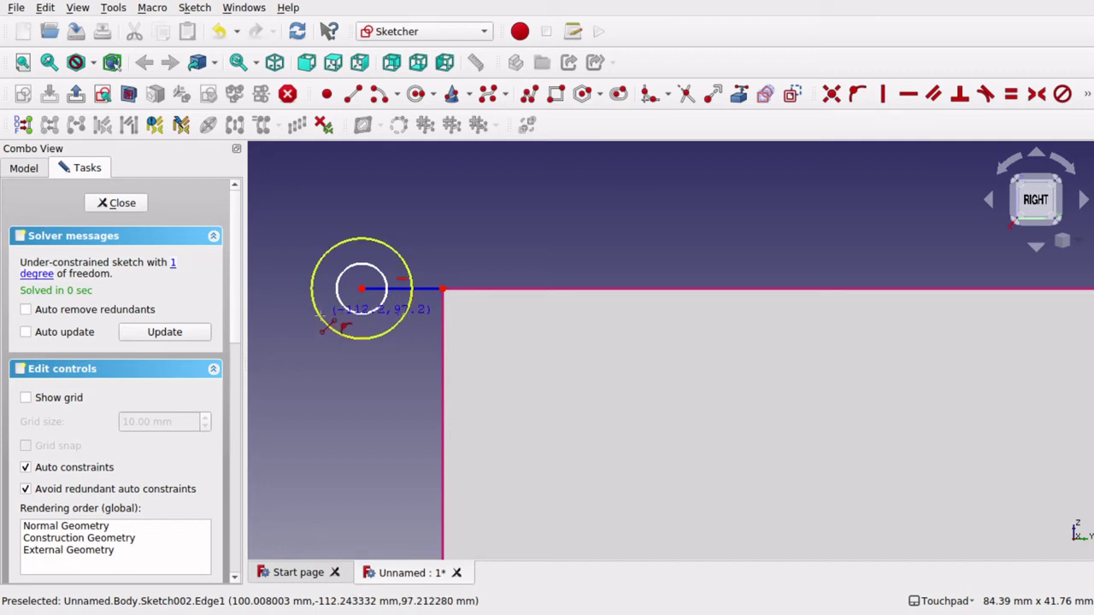
left_click(338, 333)
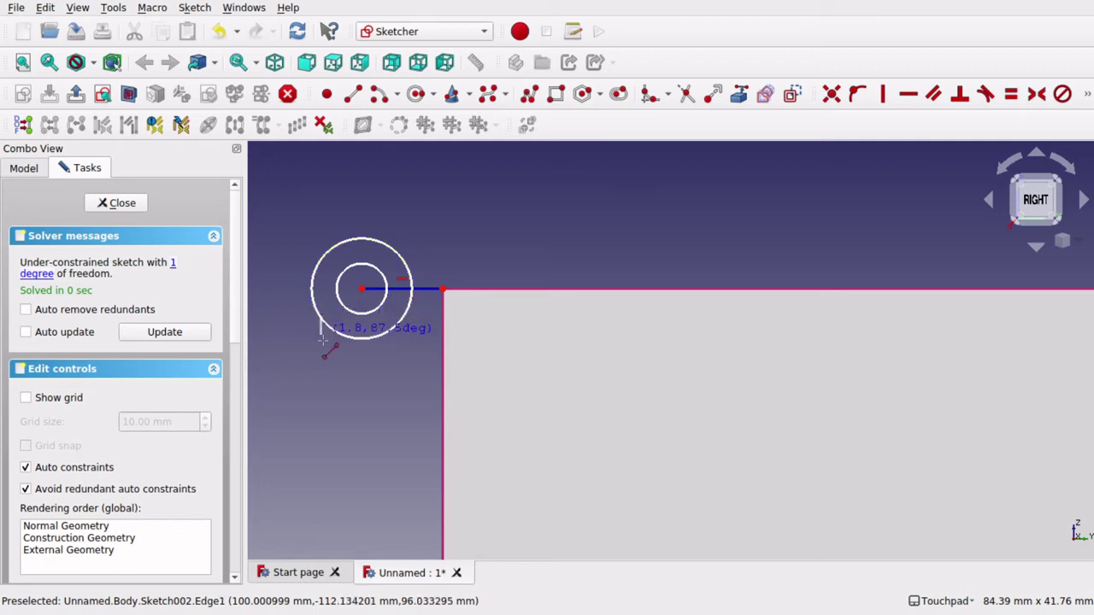
left_click(442, 445)
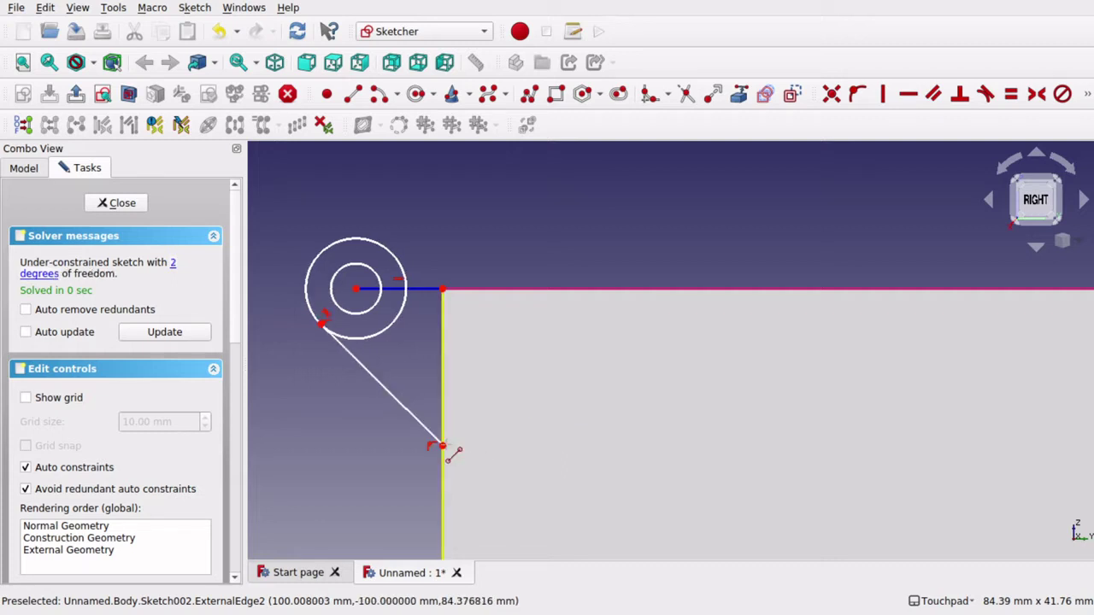
right_click(451, 453)
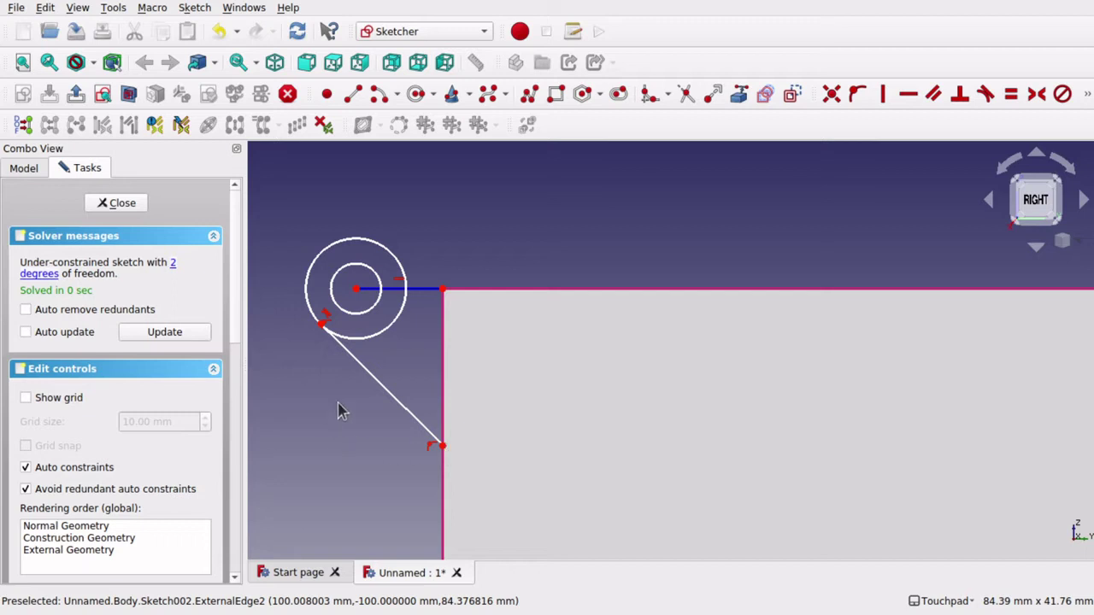
Step: Constrain the sloping line to 45° from the horizontal construction line
left_click(406, 415)
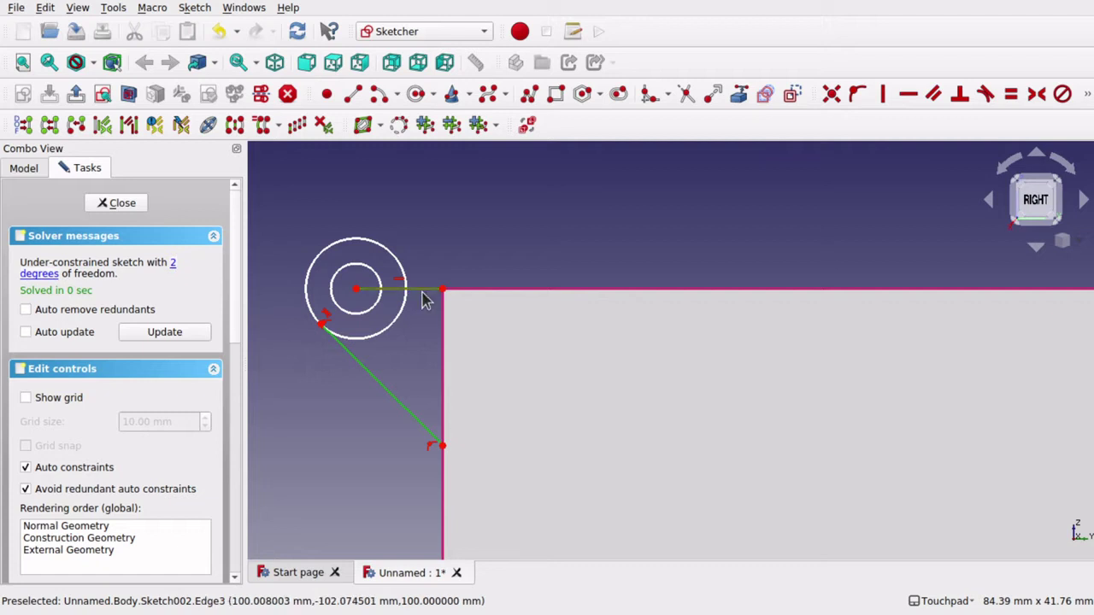
left_click(422, 290)
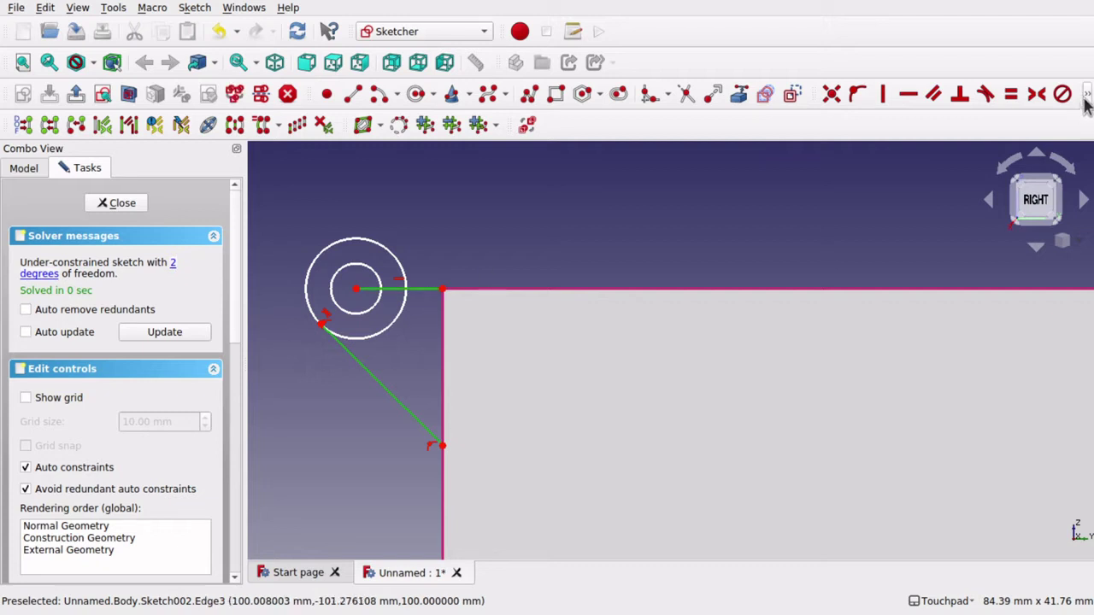
left_click(1085, 99)
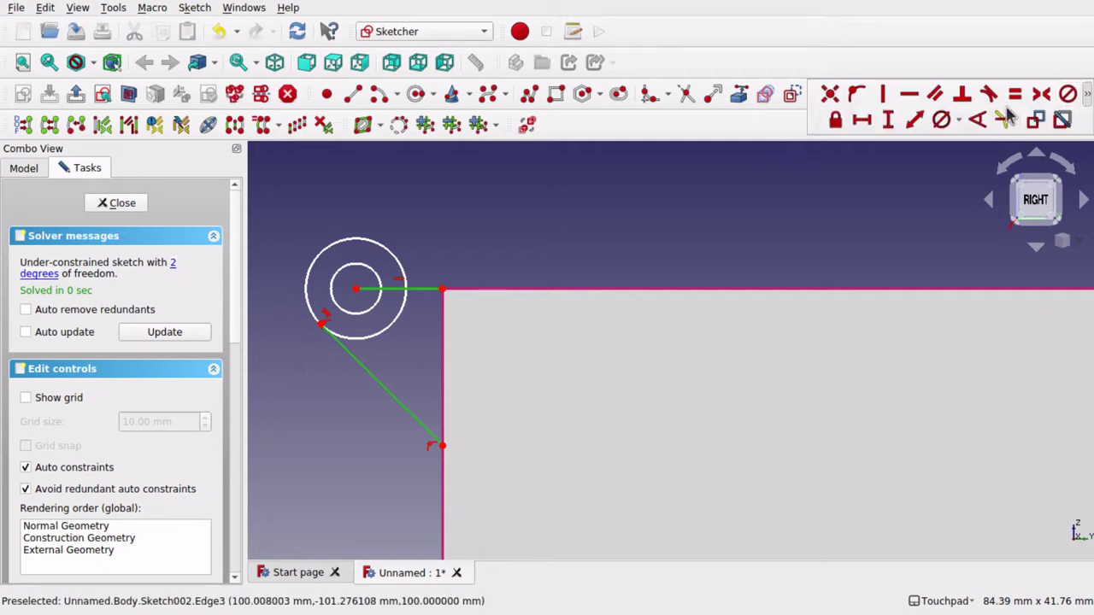
left_click(977, 122)
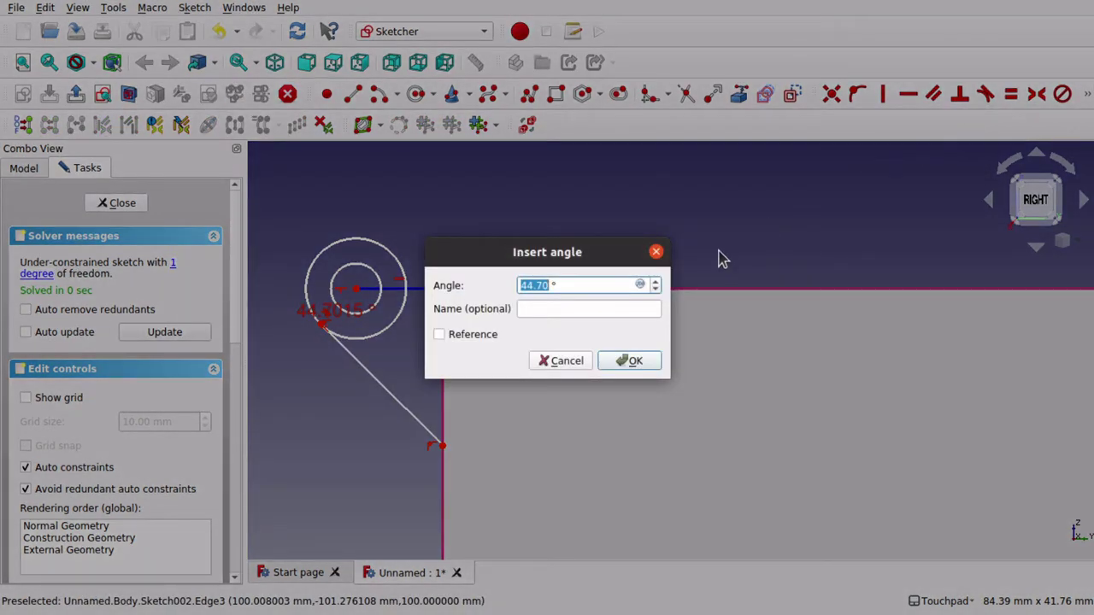
type("45")
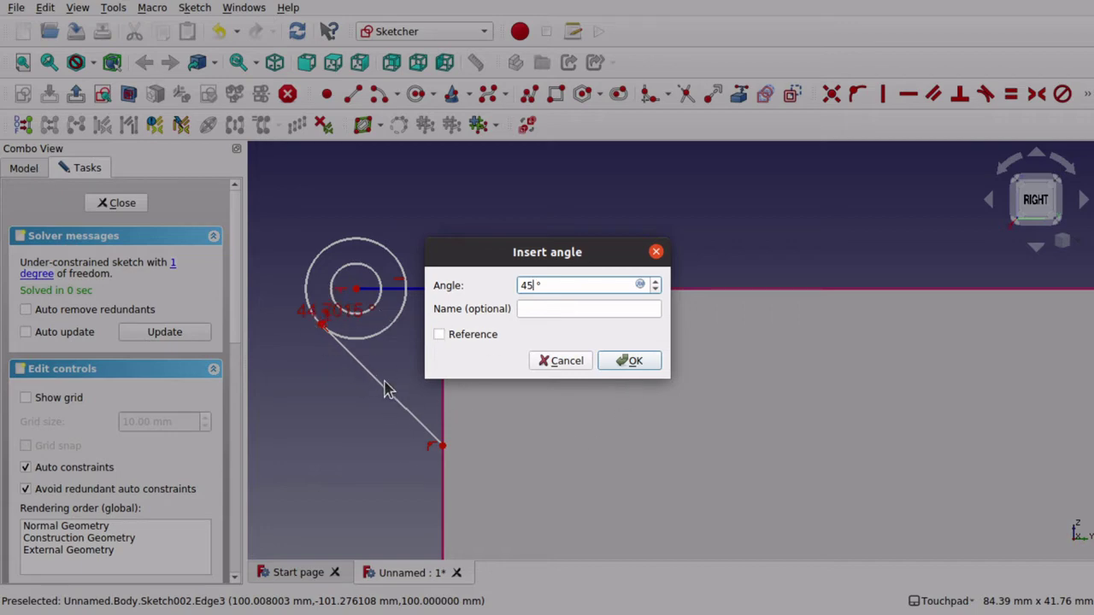
left_click(629, 360)
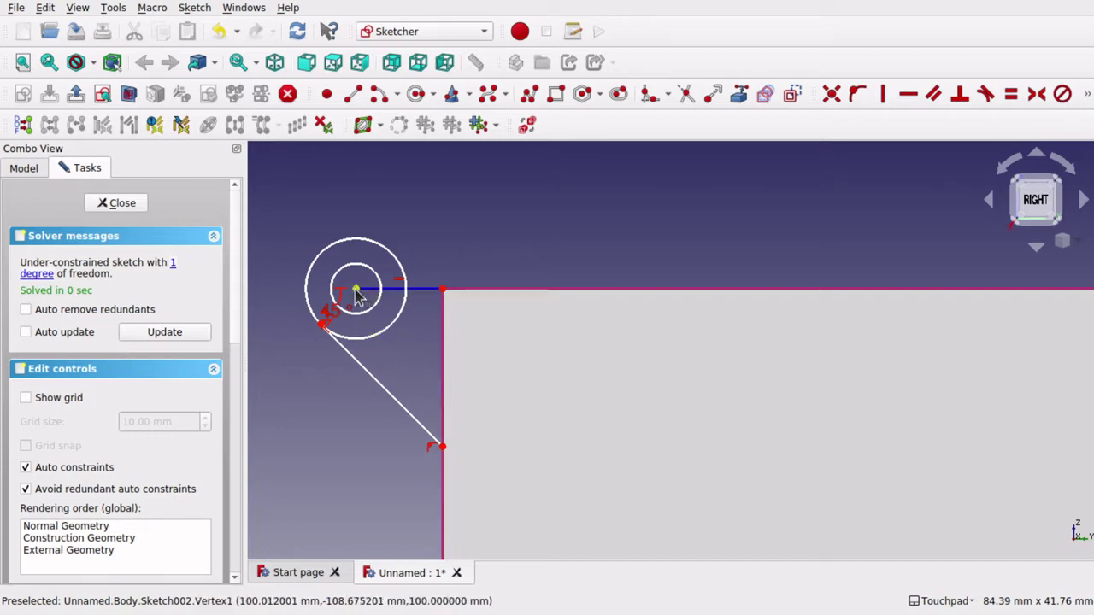
Step: Slide the circles nearer the corner and fix the construction line's length at 7 mm
mouse_move(357, 292)
left_mouse_down()
mouse_move(321, 292)
mouse_move(384, 295)
mouse_move(310, 295)
mouse_move(376, 297)
left_mouse_up()
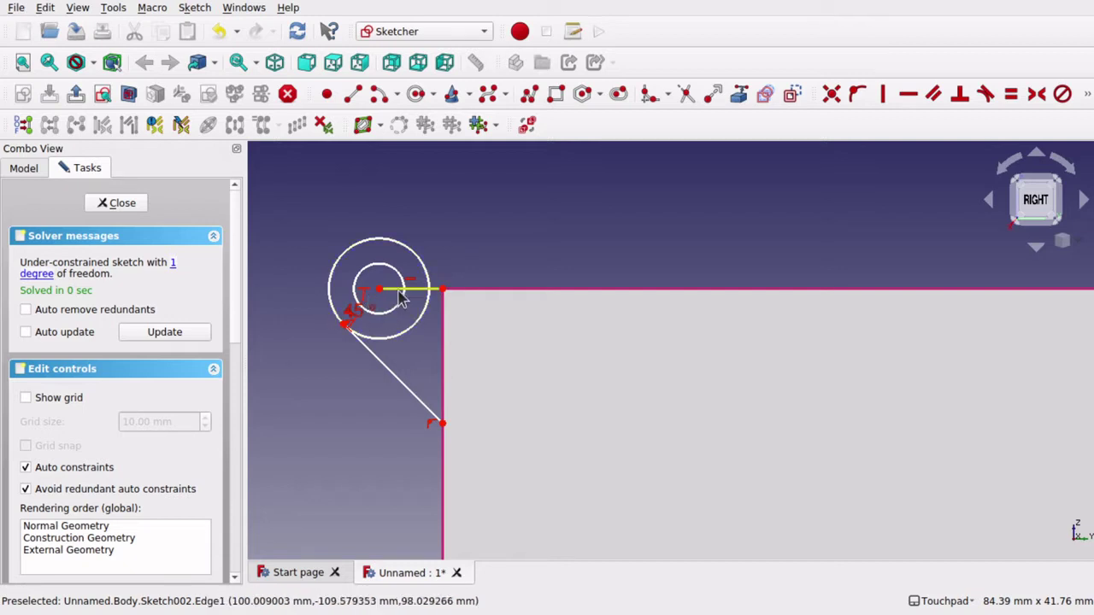
left_click(426, 292)
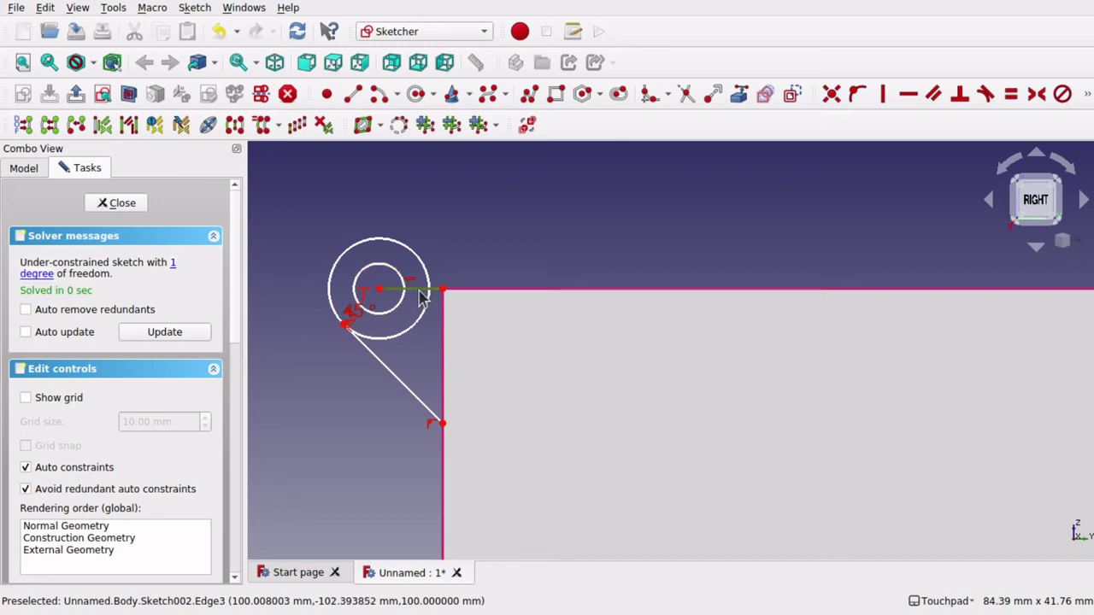
left_click(1087, 99)
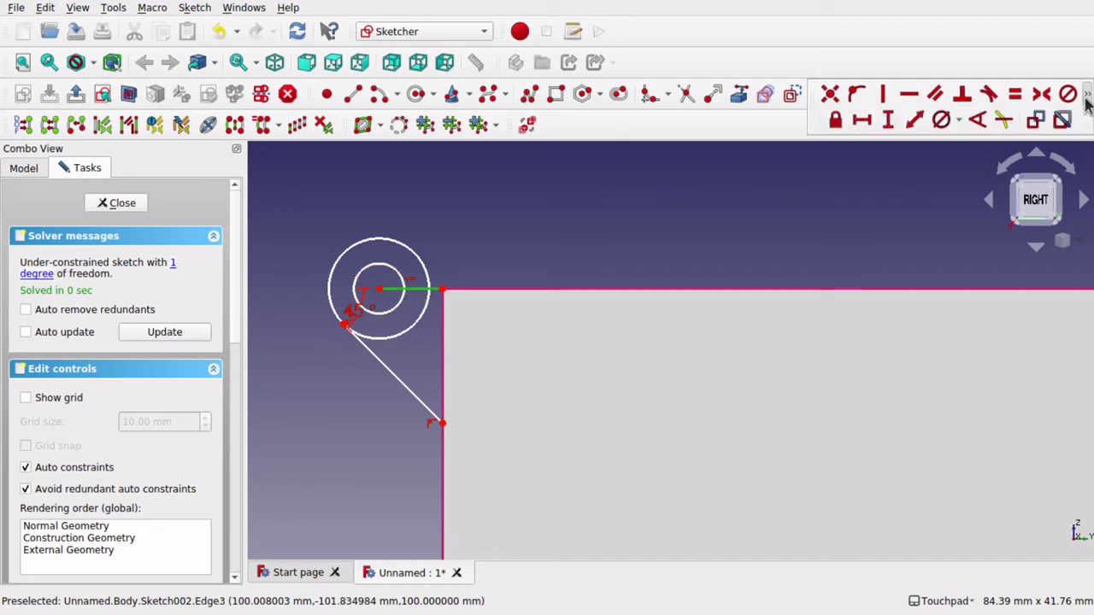
left_click(915, 121)
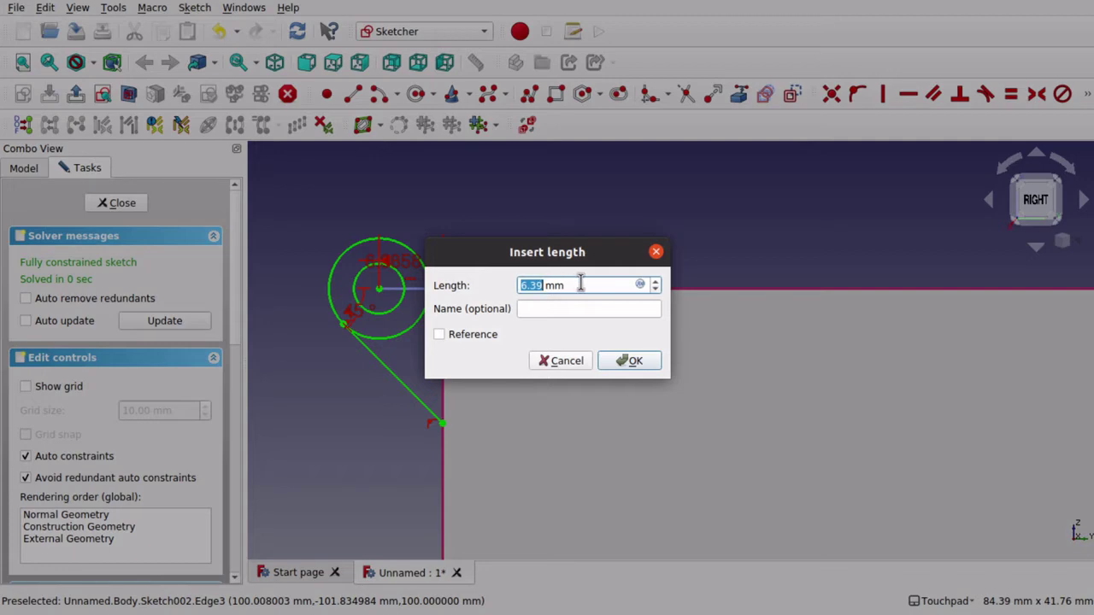
type("7")
key("Return")
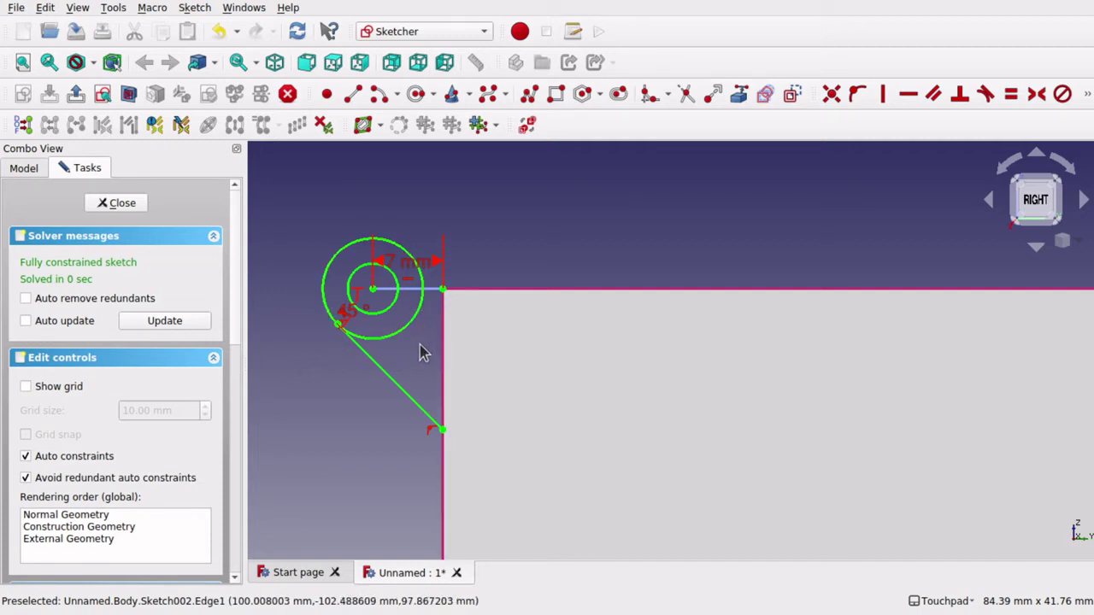
mouse_move(427, 356)
middle_mouse_down()
mouse_move(520, 351)
mouse_move(479, 342)
middle_mouse_up()
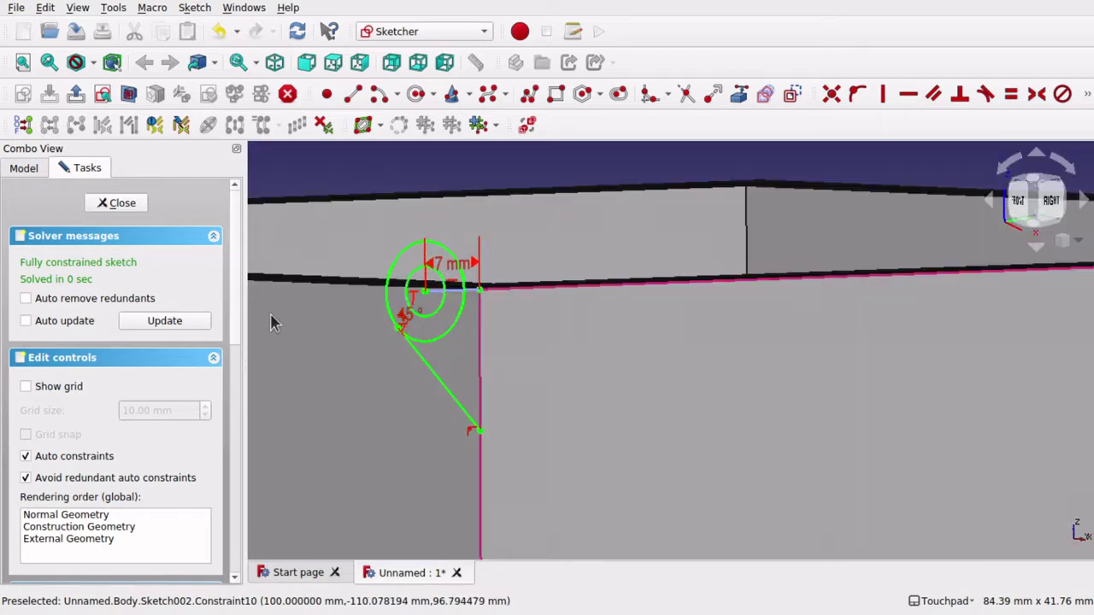
middle_click_drag(485, 337, 410, 311)
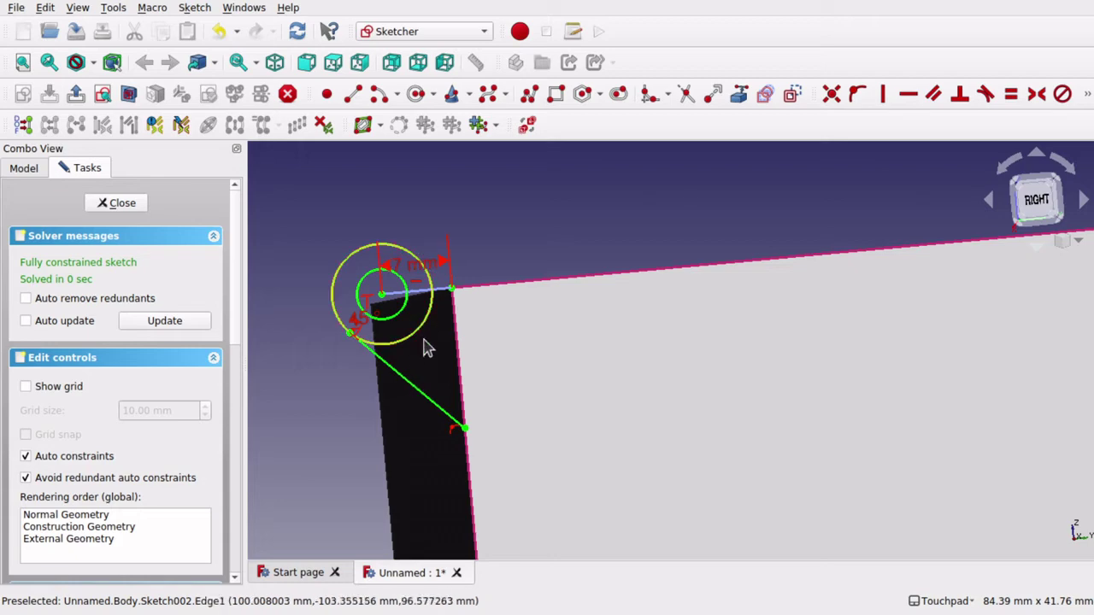
mouse_move(481, 352)
middle_mouse_down()
mouse_move(525, 364)
mouse_move(447, 344)
mouse_move(549, 339)
mouse_move(561, 369)
mouse_move(484, 359)
mouse_move(493, 353)
middle_mouse_up()
left_click(1043, 211)
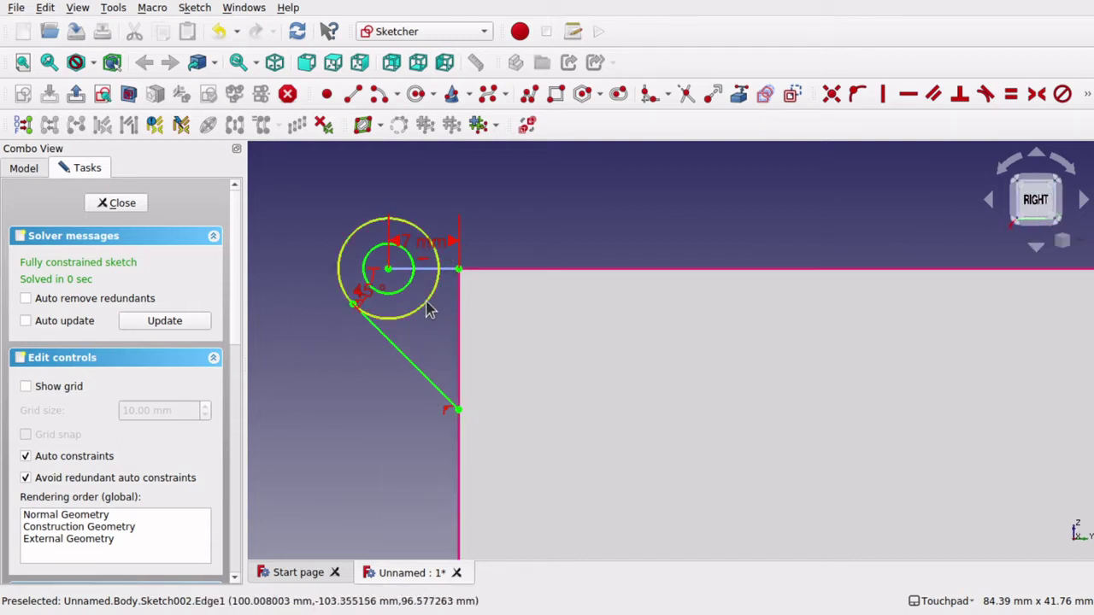
scroll(430, 310, "up", 2)
scroll(430, 310, "up", 2)
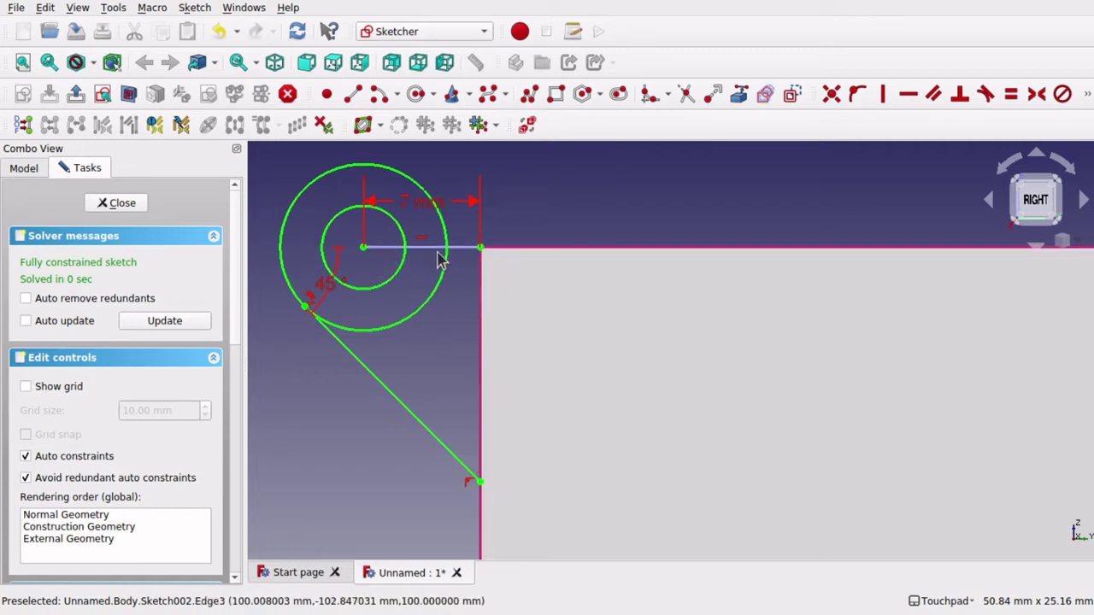
Step: Draw a line up the box edge from the tangent line's lower end to the top corner
left_click(356, 96)
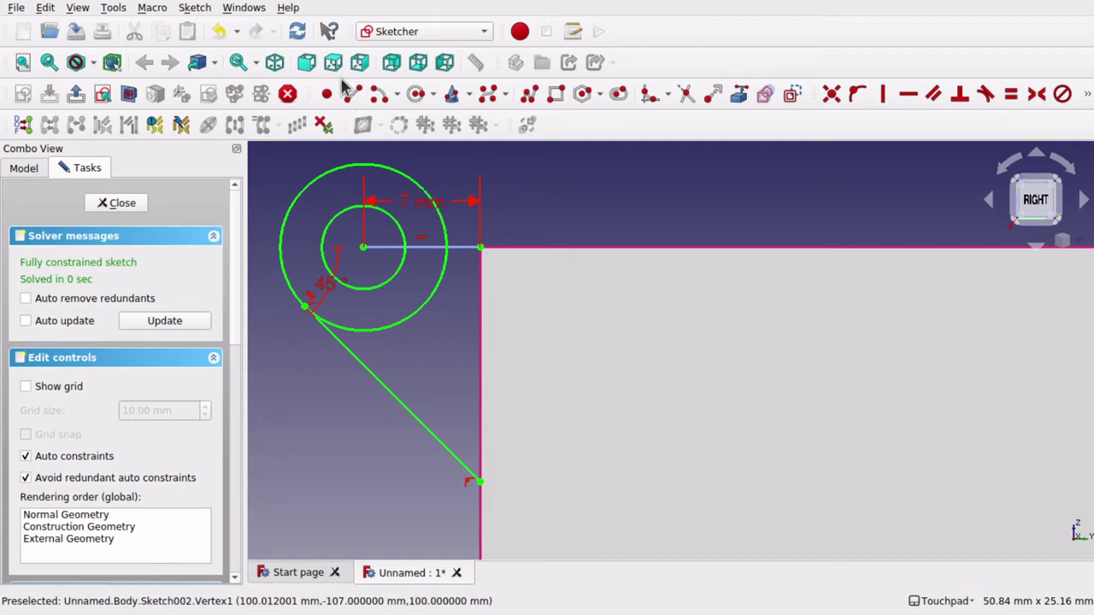
left_click(480, 482)
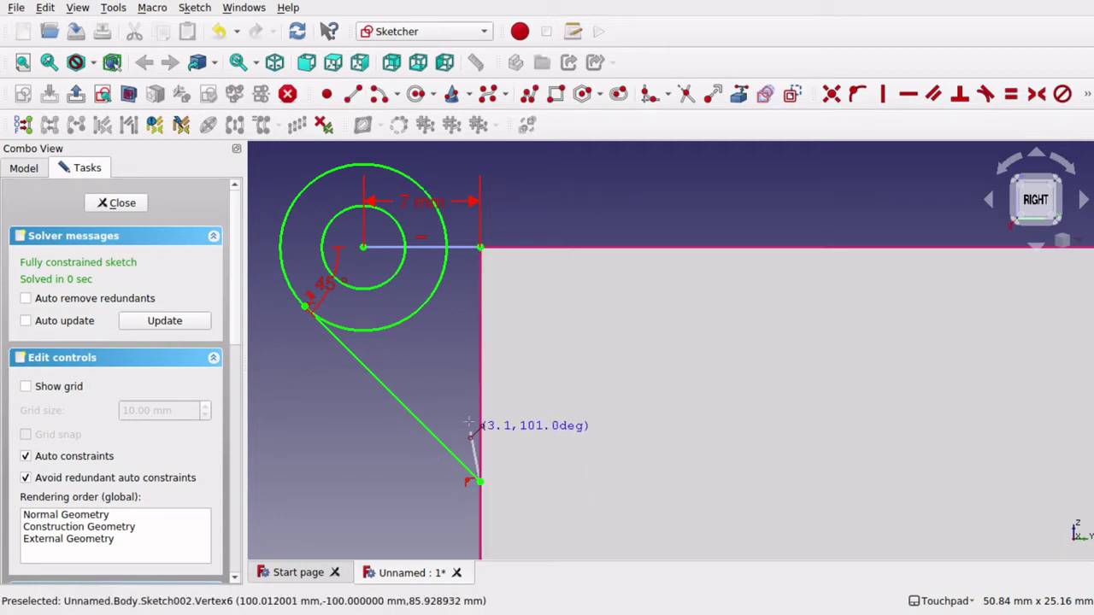
left_click(481, 249)
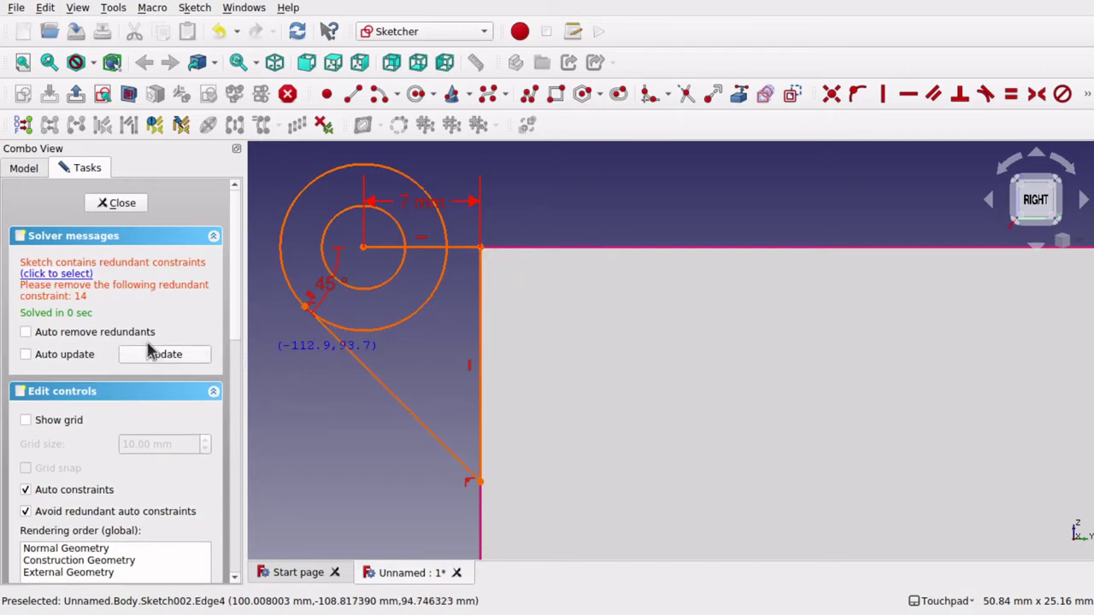
Step: Delete the redundant vertical constraint Constraint14
left_click(60, 275)
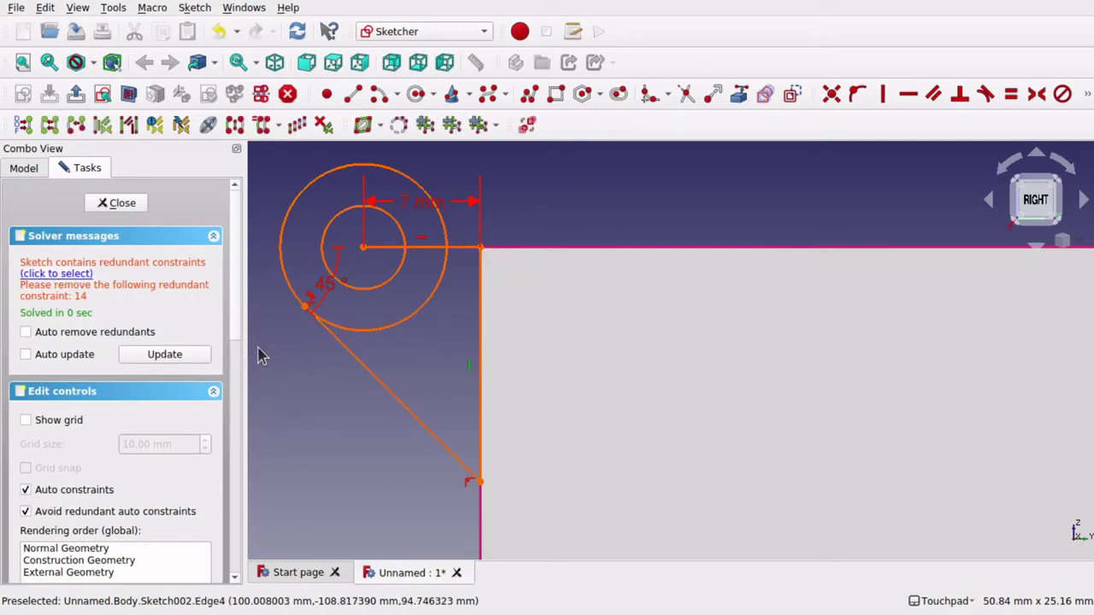
left_click_drag(239, 320, 231, 483)
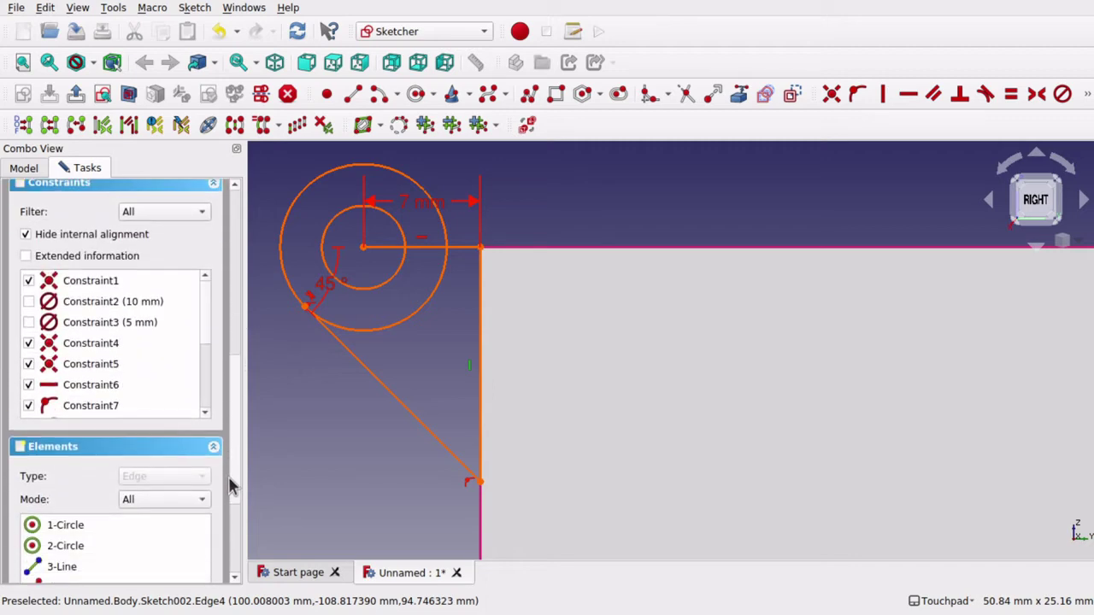
scroll(205, 369, "down", 3)
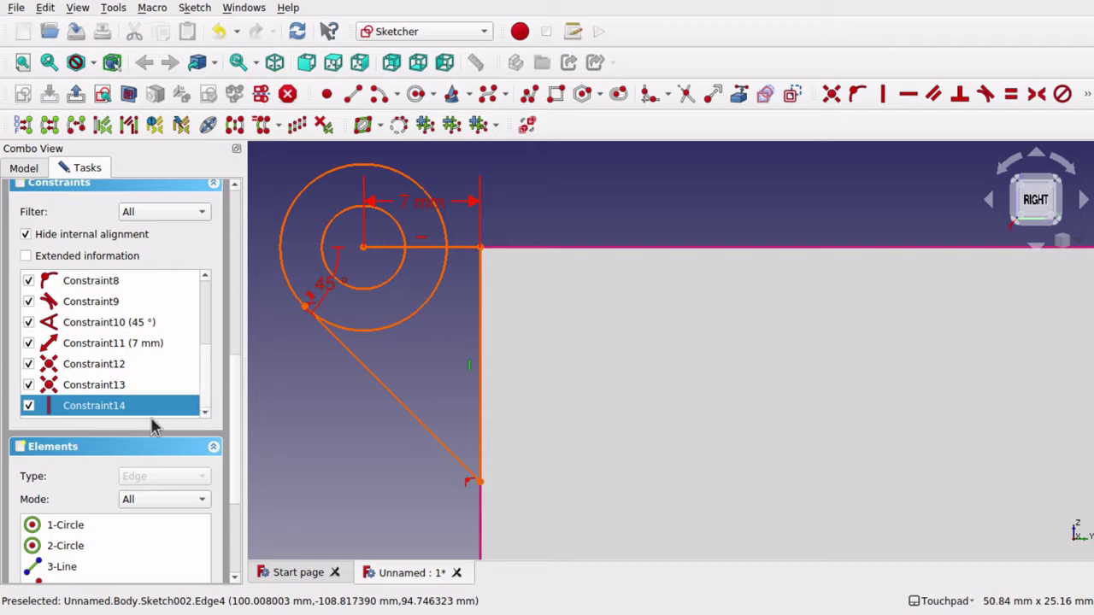
key("Delete")
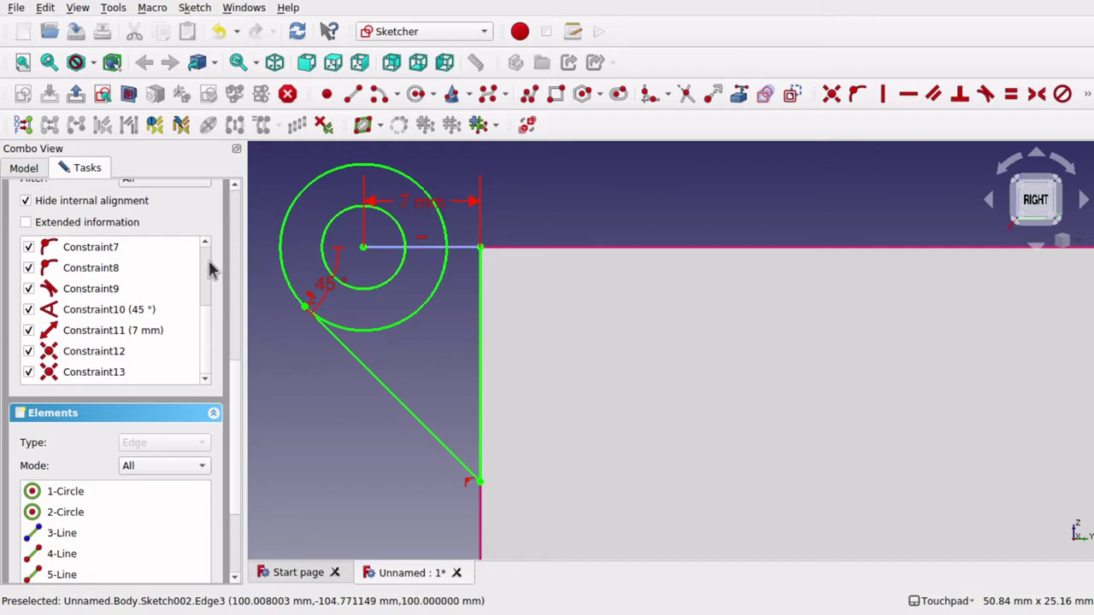
Step: Draw a short horizontal line from the outer circle's edge to the box's top corner
scroll(238, 359, "up", 2)
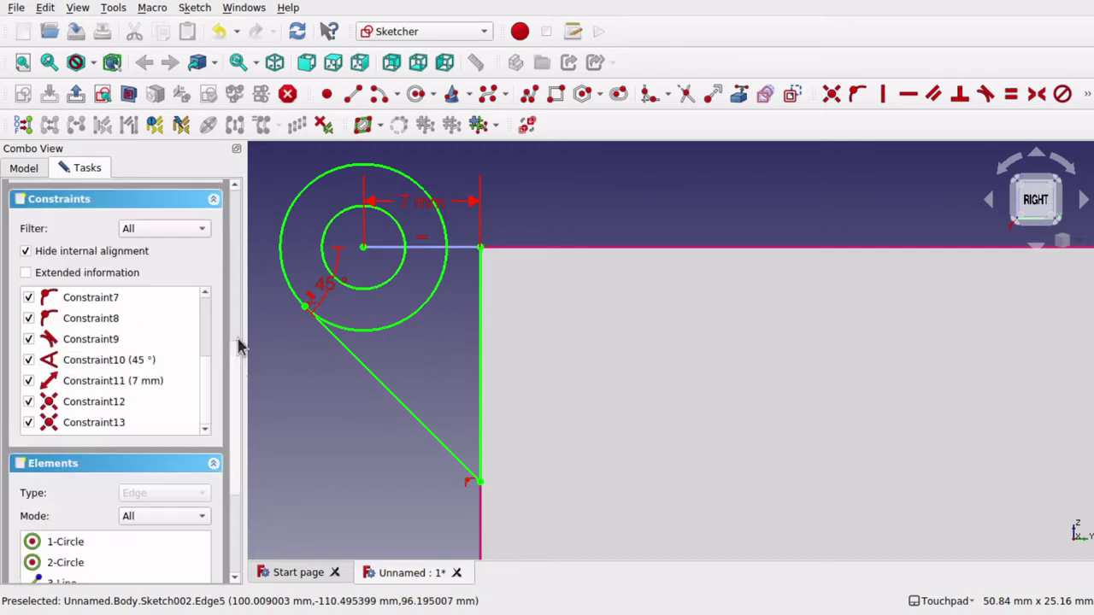
left_click_drag(237, 346, 237, 239)
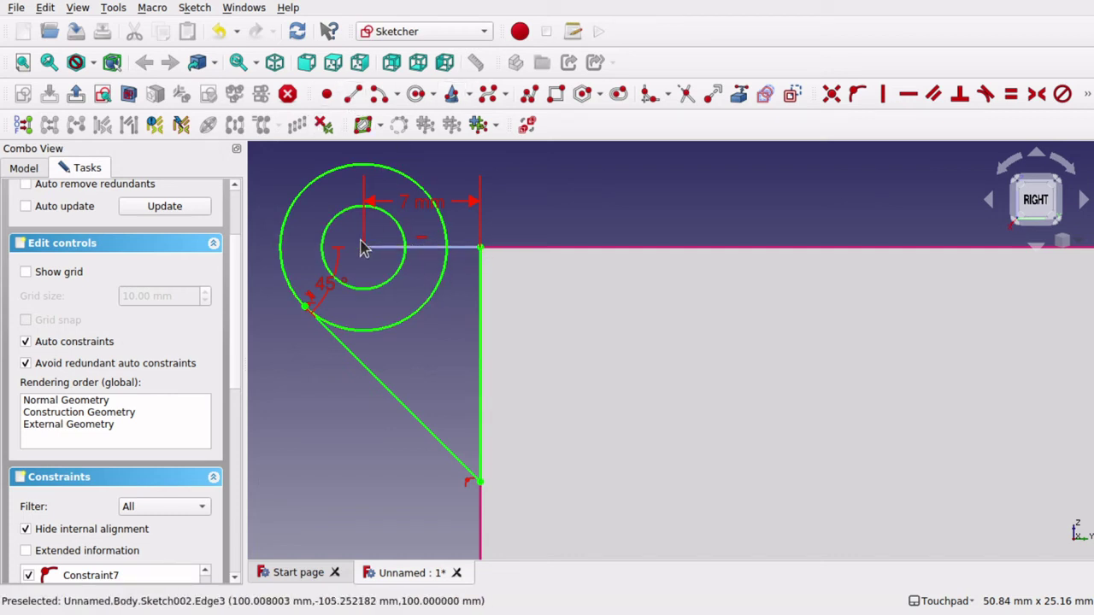
left_click(408, 247)
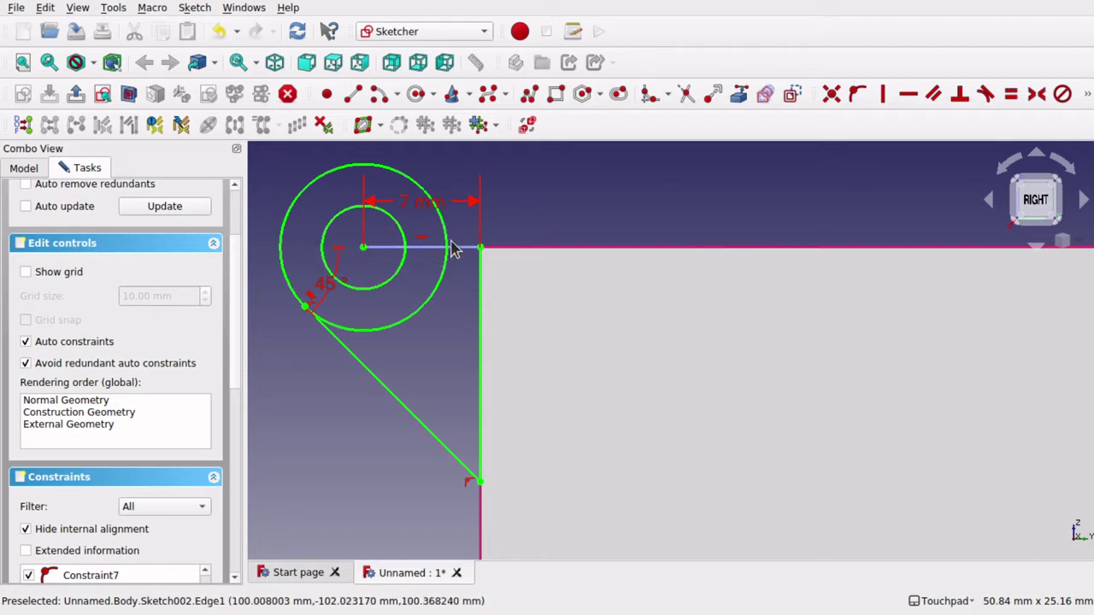
left_click(352, 93)
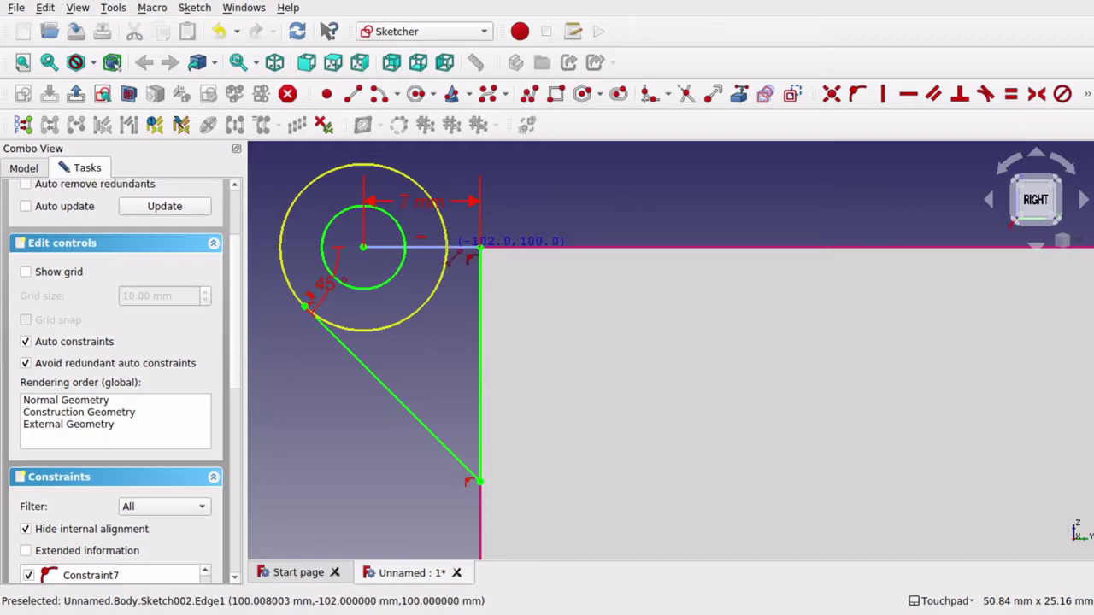
left_click(455, 254)
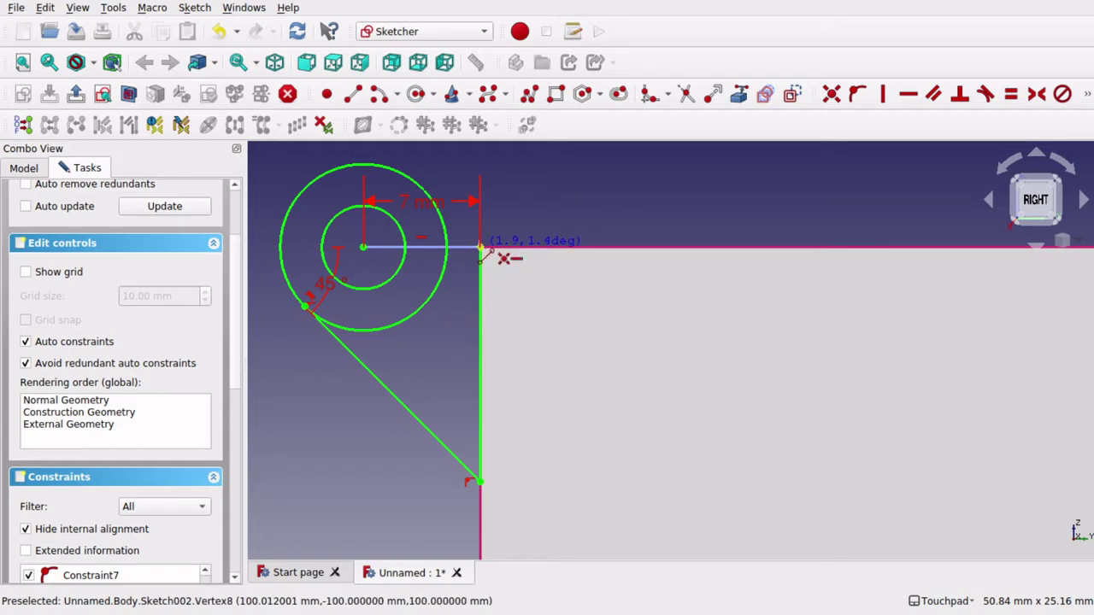
left_click(479, 247)
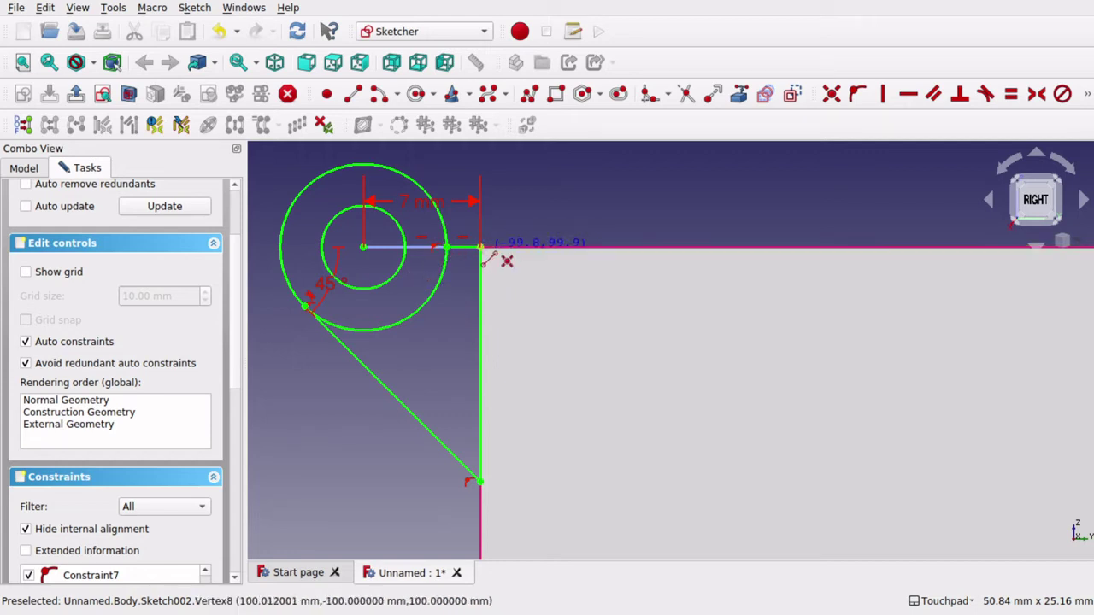
right_click(540, 212)
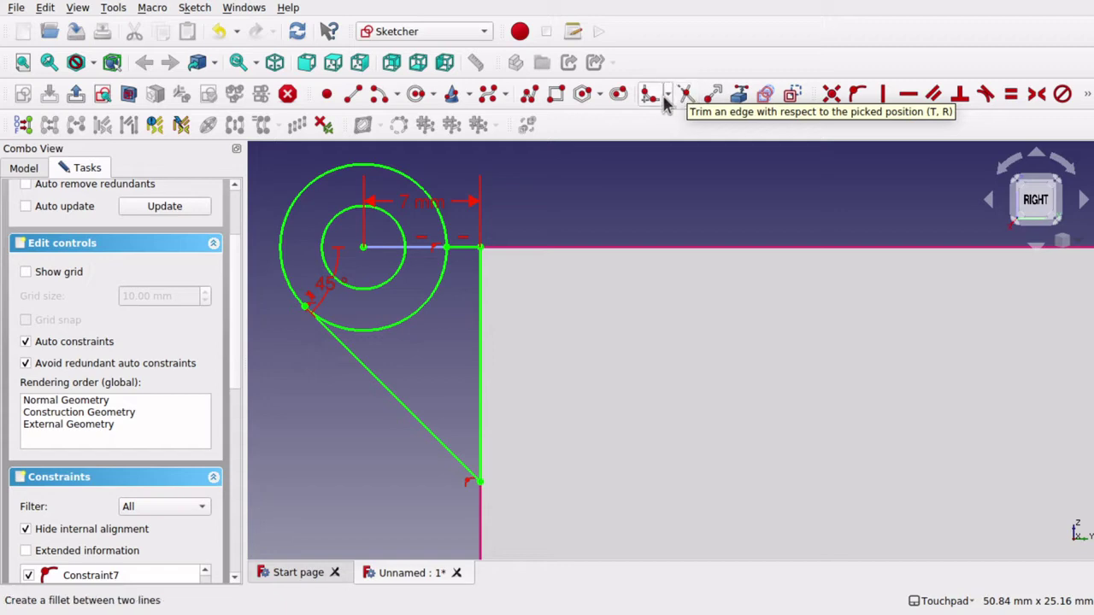
Step: Trim the outer circle's lower-right part so an arc joins the two lines
left_click(191, 9)
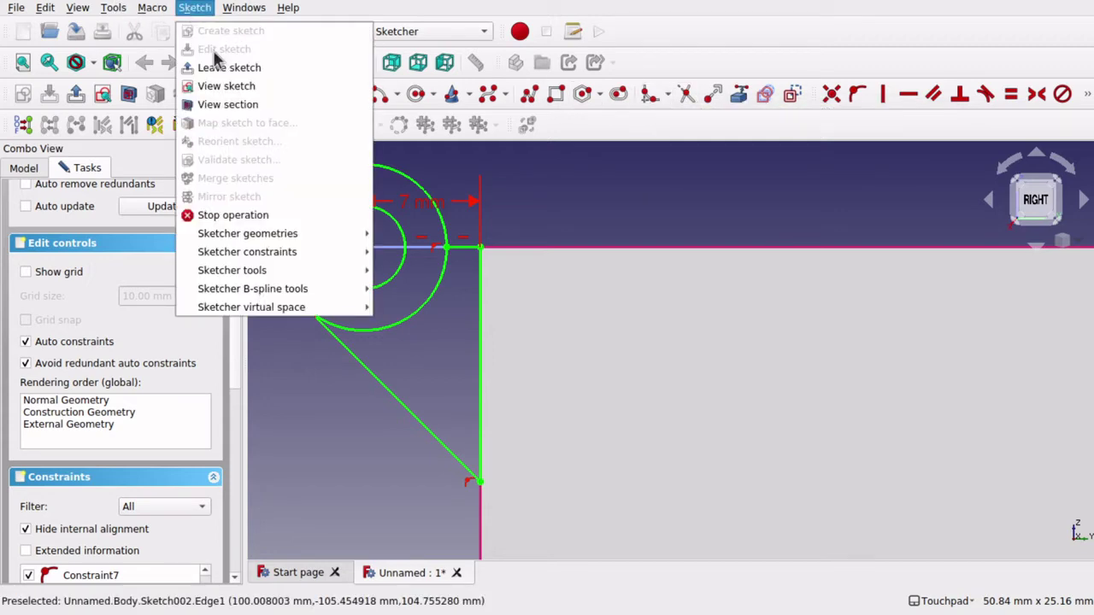
mouse_move(359, 235)
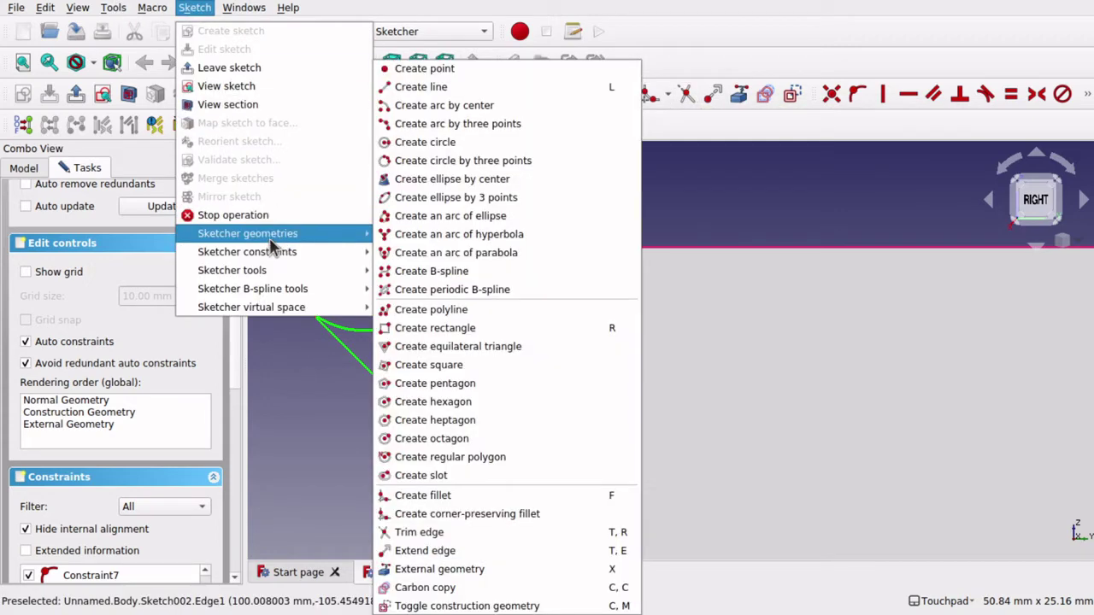
left_click(419, 531)
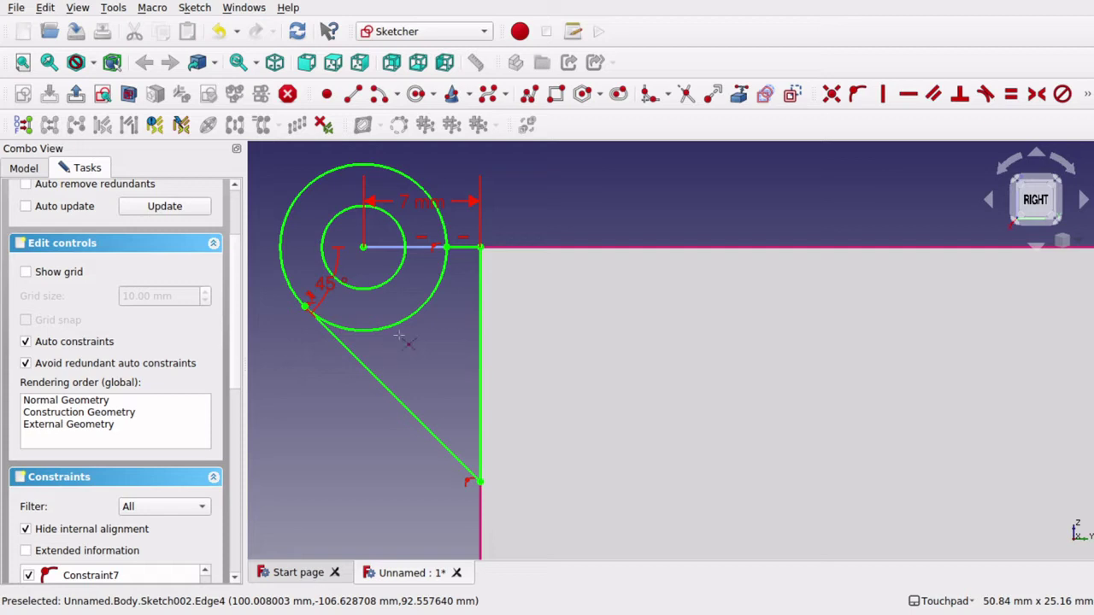
left_click(436, 310)
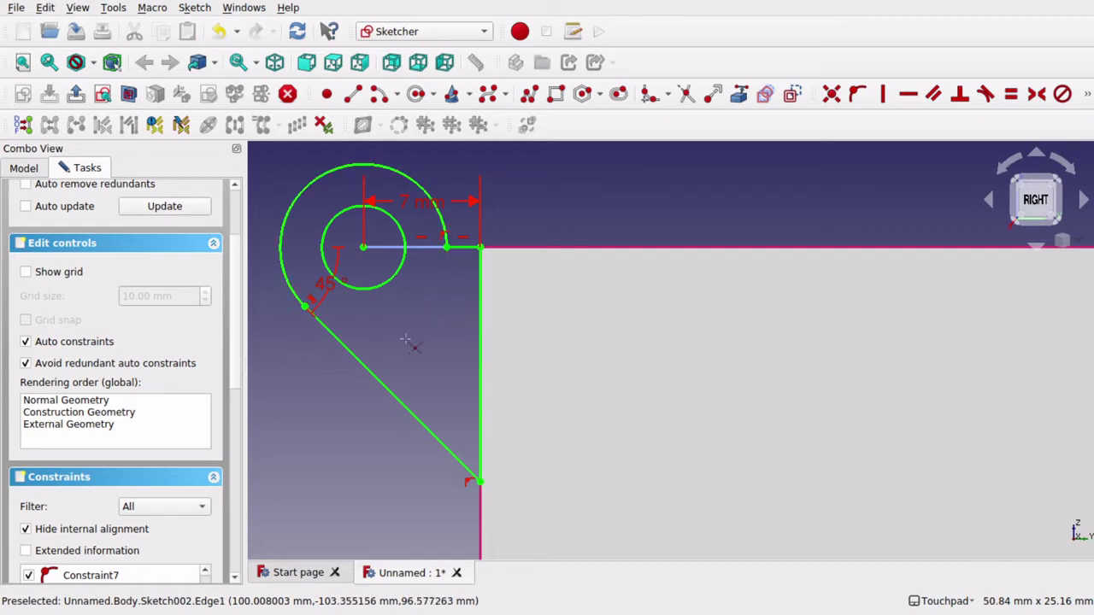
key("Escape")
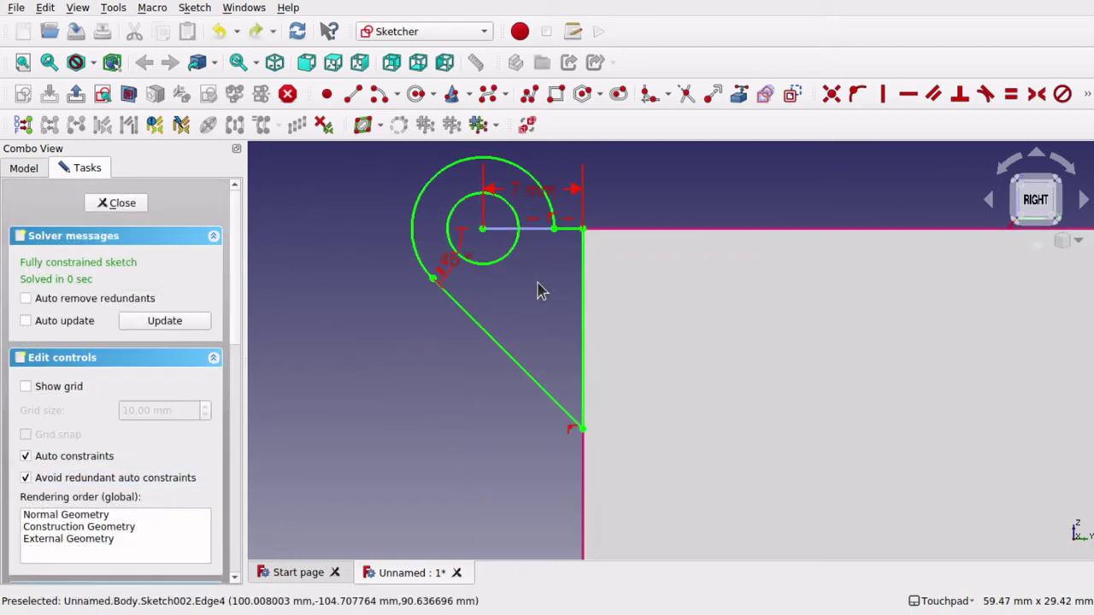
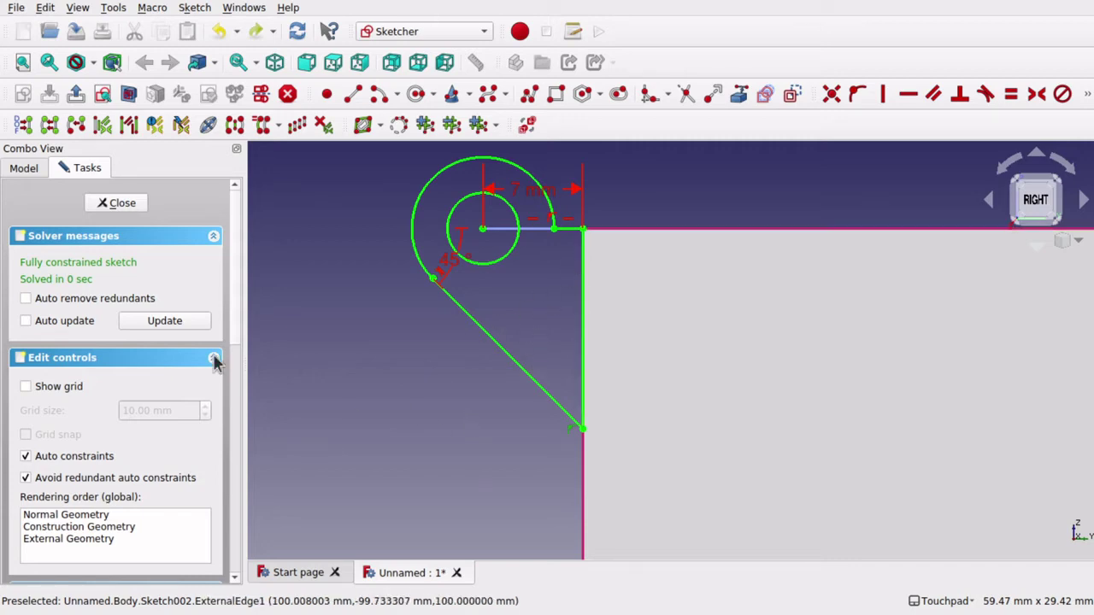
Step: Close Sketch002 and back out of a trial pad without creating it
left_click(120, 204)
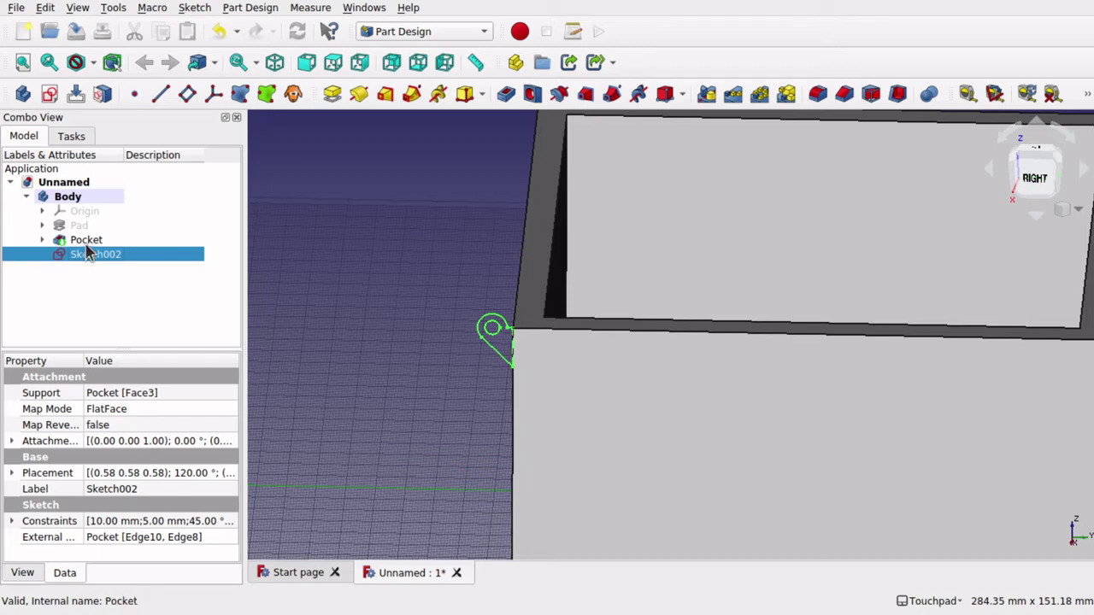
left_click(332, 94)
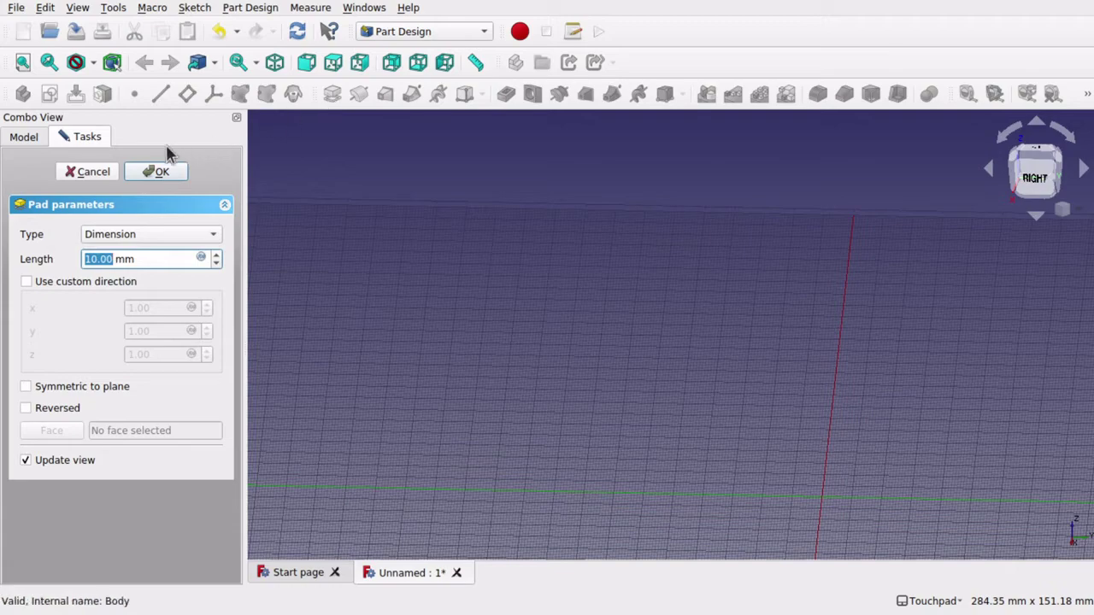
left_click(88, 171)
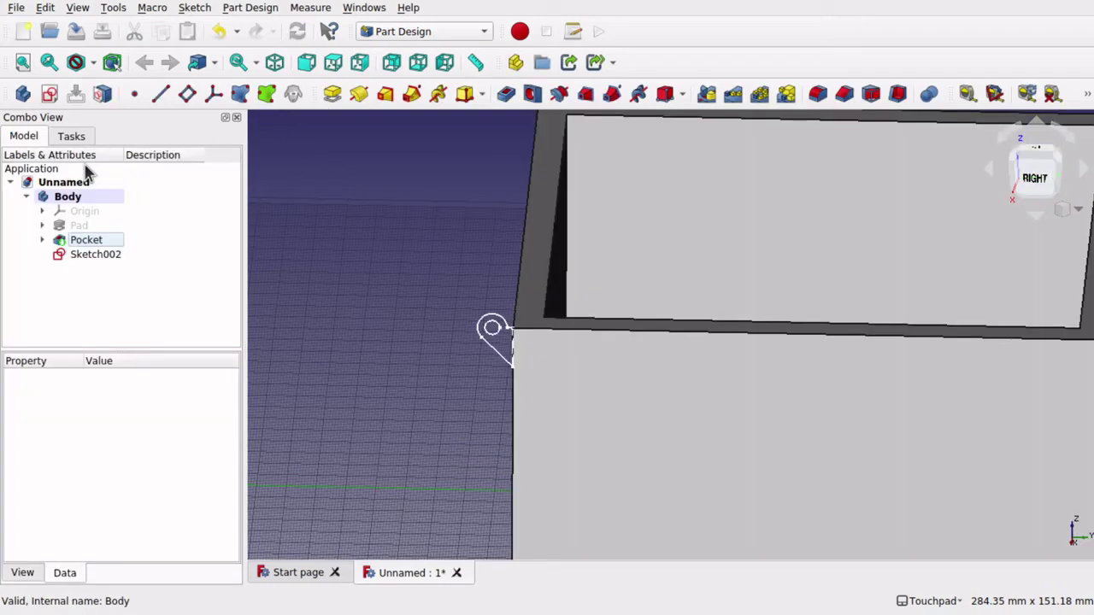
Step: Reopen Sketch002 and zoom into the bottom corner to try moving its vertex
double_click(96, 255)
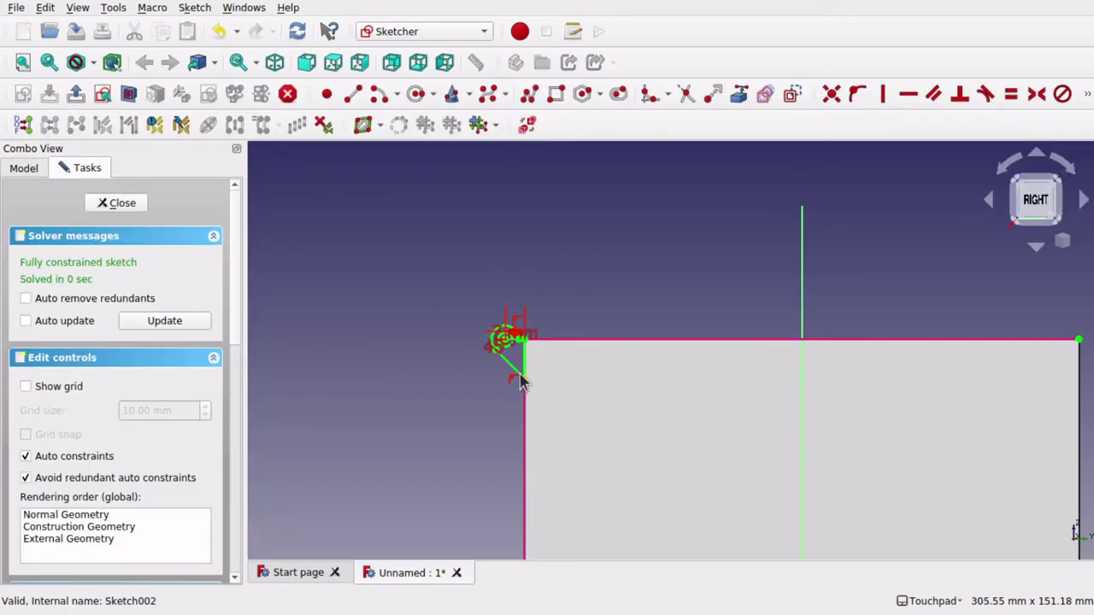
scroll(521, 372, "up", 5)
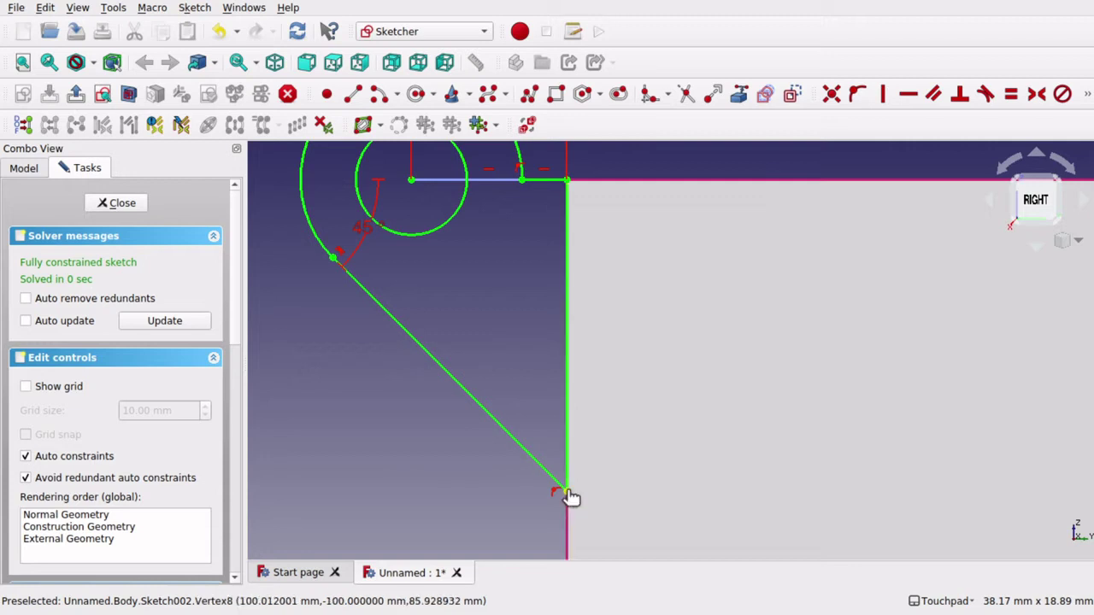
left_click_drag(571, 497, 559, 496)
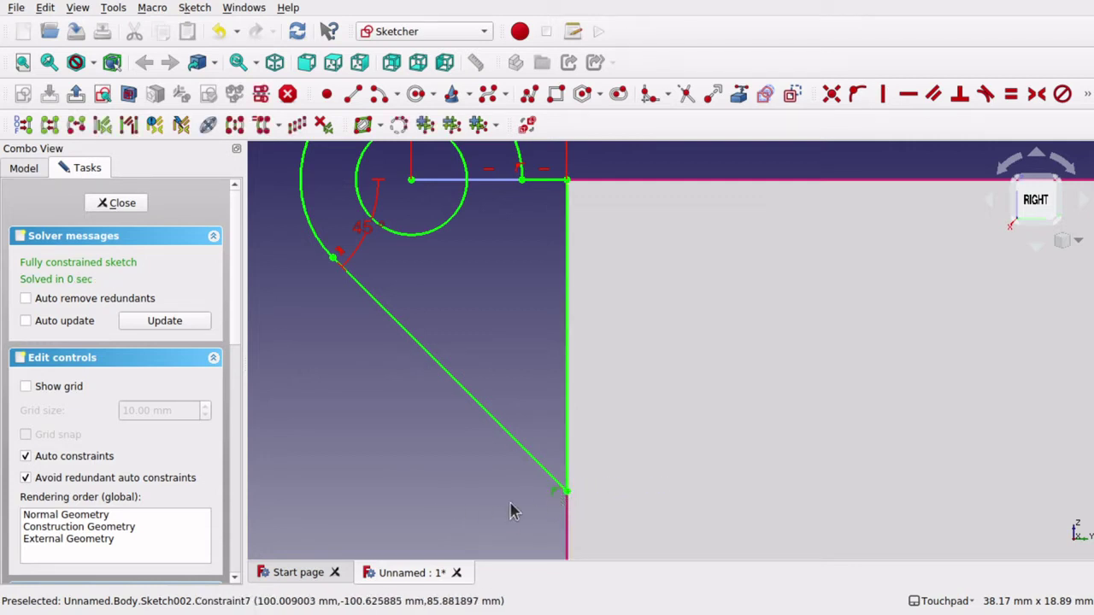
Step: Delete a constraint so the bottom vertex can move, and pull it slightly right
key("Delete")
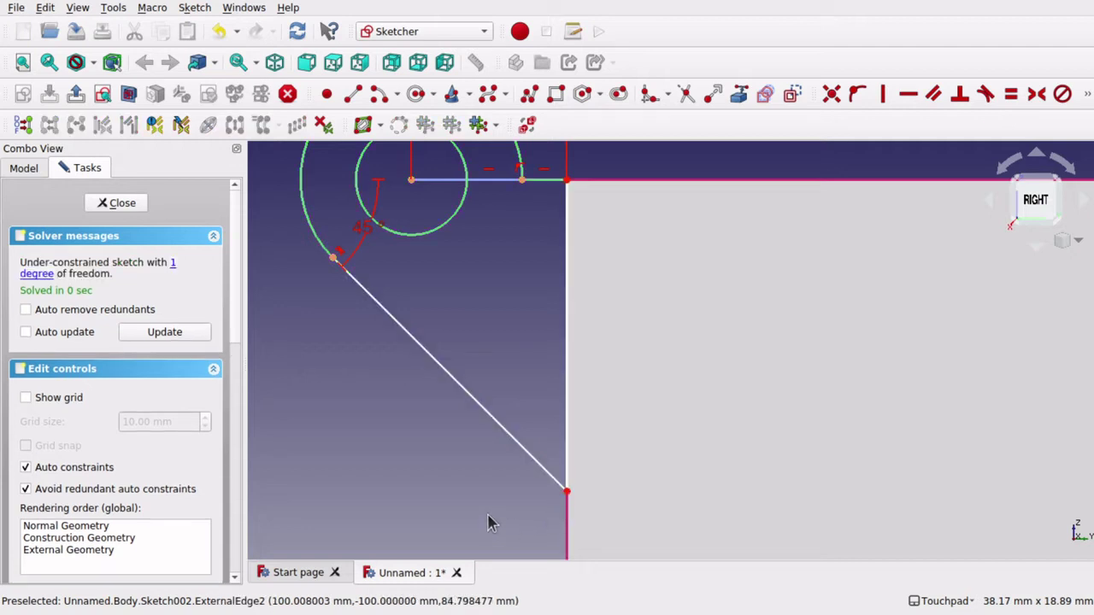
left_click_drag(571, 498, 585, 496)
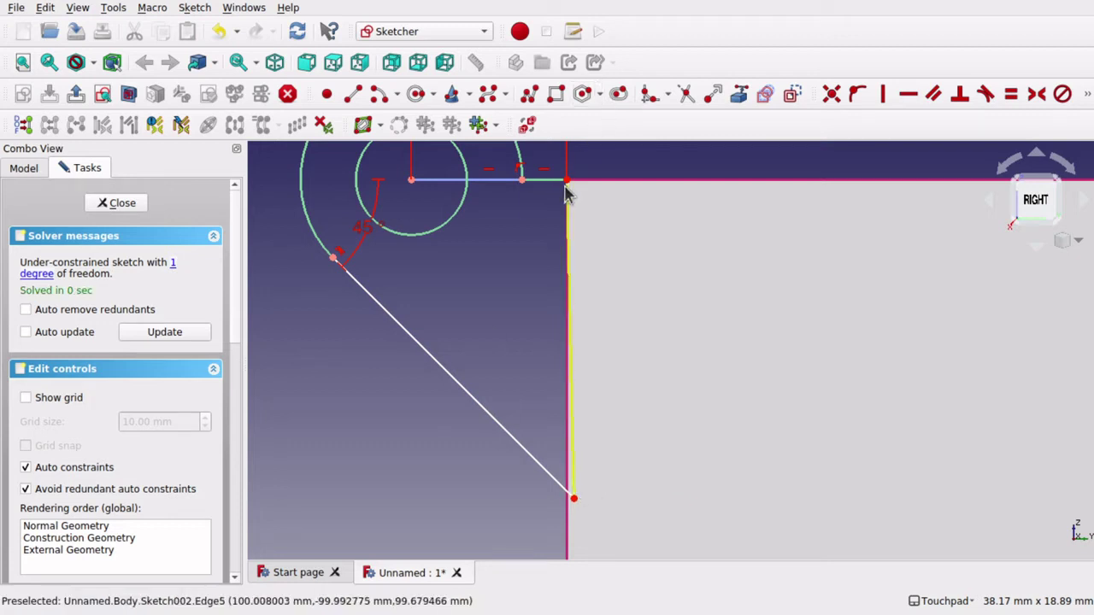
mouse_move(571, 188)
left_mouse_down()
mouse_move(587, 190)
mouse_move(570, 189)
left_mouse_up()
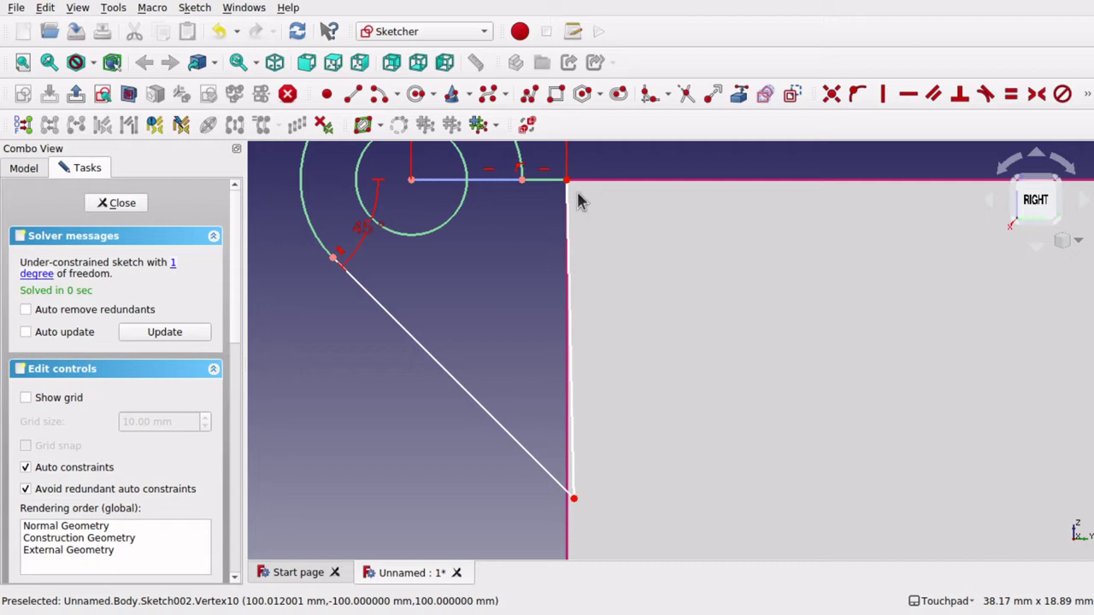
Step: Free the top segment's end vertex and shift it just right of the box edge
scroll(579, 200, "up", 3)
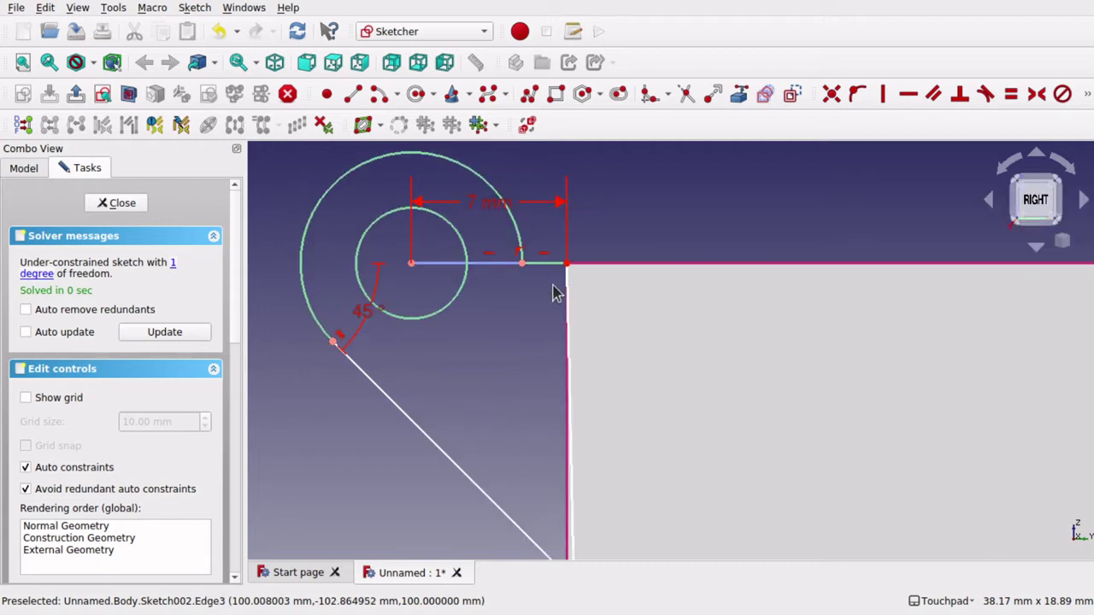
scroll(553, 293, "up", 5)
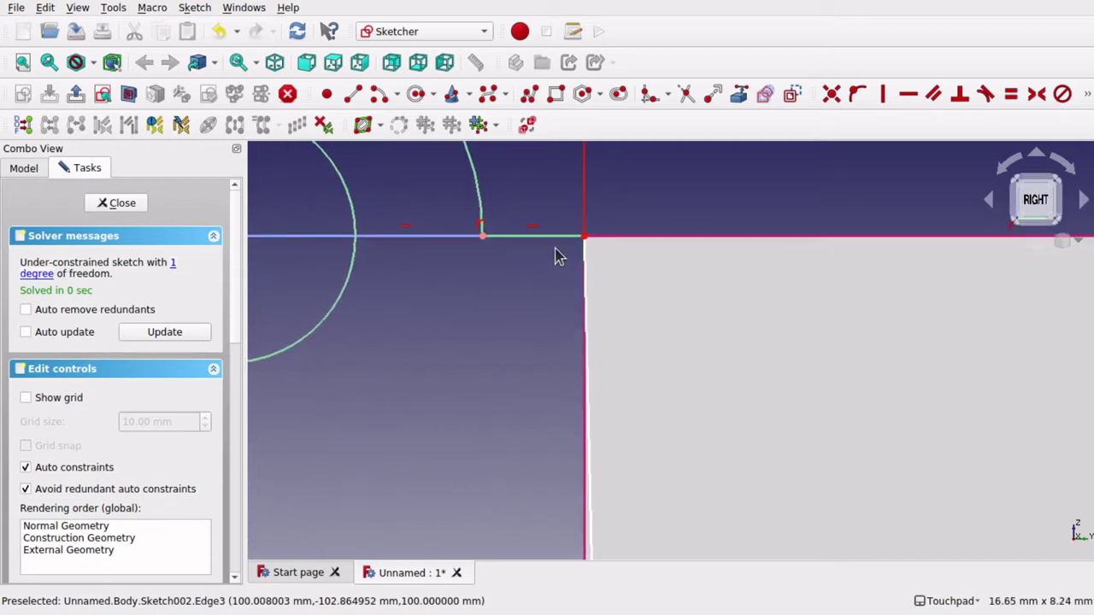
left_click(586, 241)
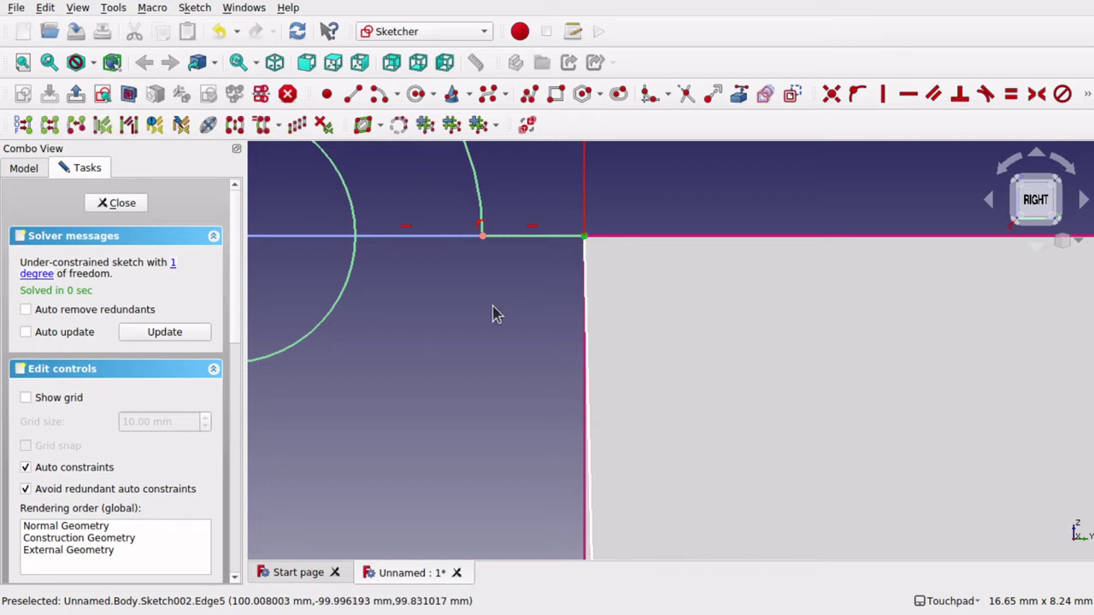
key("Delete")
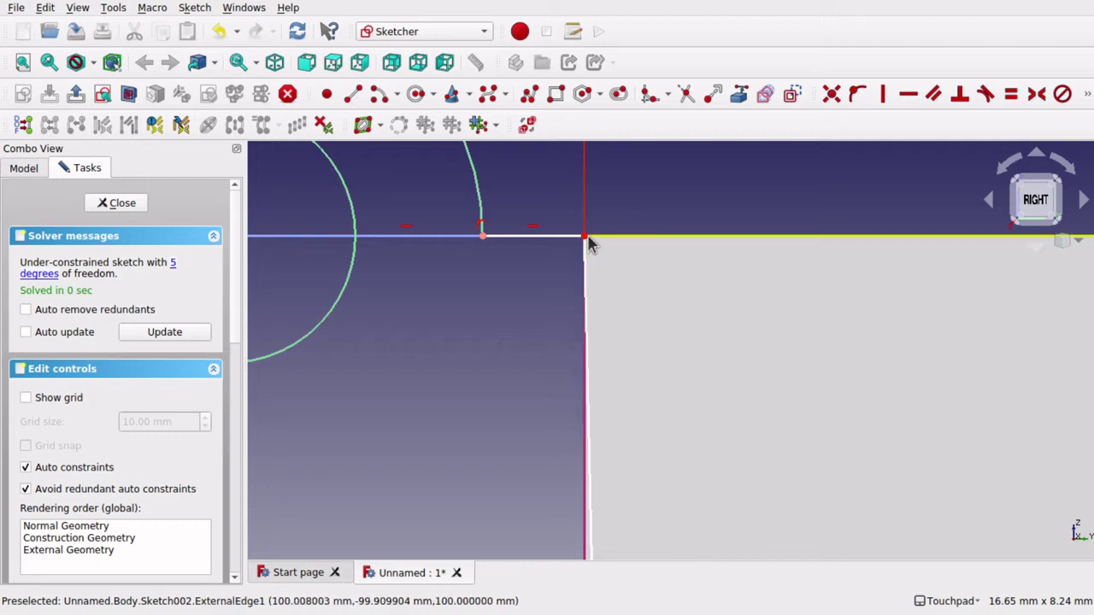
mouse_move(587, 238)
left_mouse_down()
mouse_move(610, 247)
mouse_move(612, 226)
mouse_move(606, 237)
left_mouse_up()
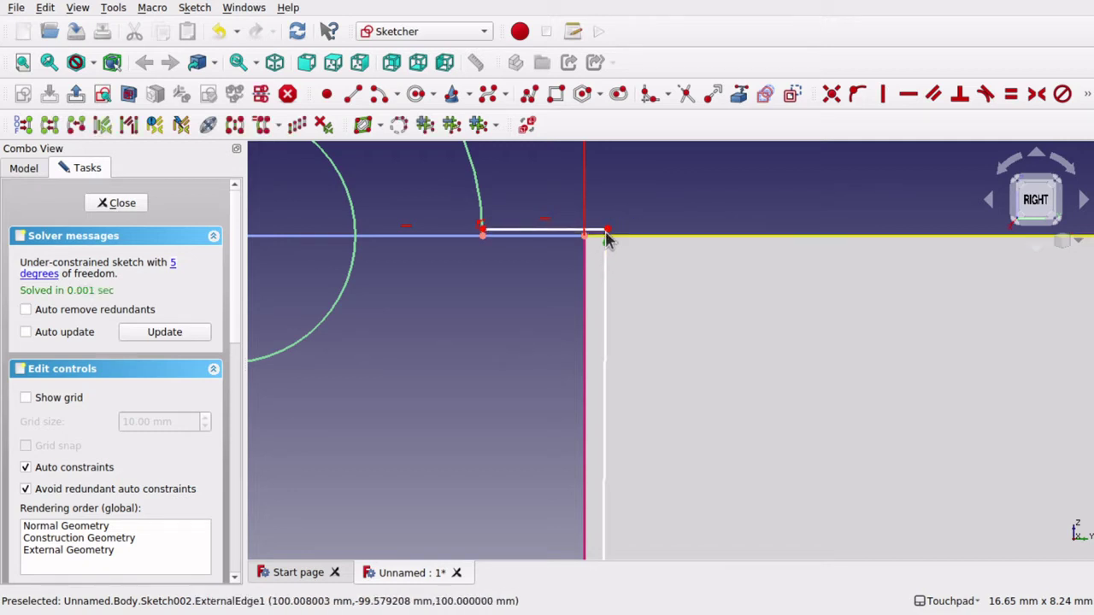
left_click(607, 232)
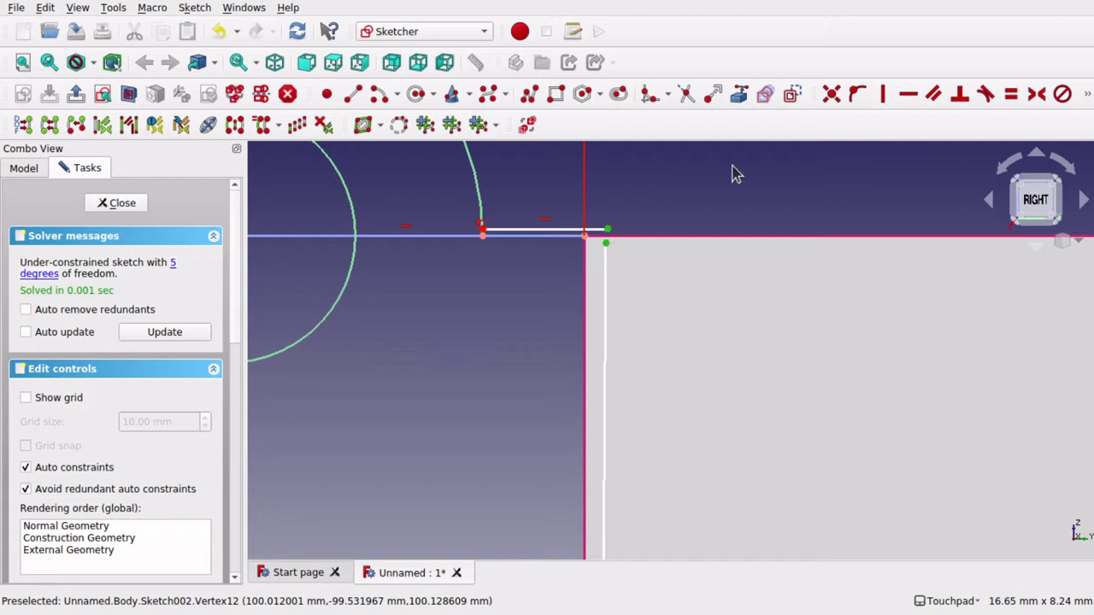
Step: Make the segment end coincident with the corner vertex and lift the segment above the axis
left_click(828, 95)
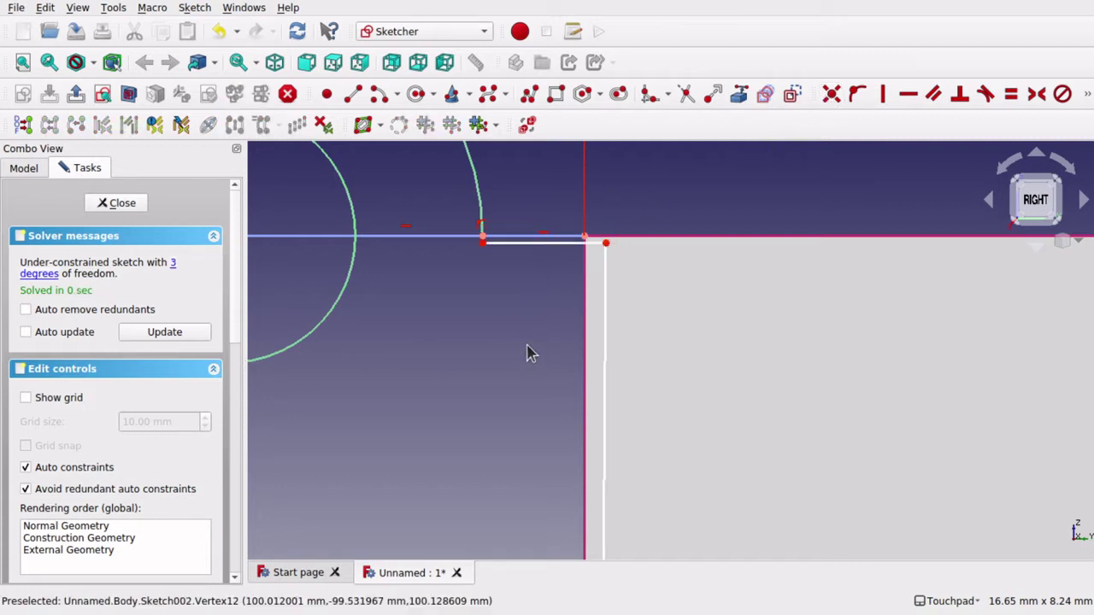
mouse_move(483, 242)
left_mouse_down()
mouse_move(487, 222)
mouse_move(488, 266)
mouse_move(502, 220)
mouse_move(485, 234)
left_mouse_up()
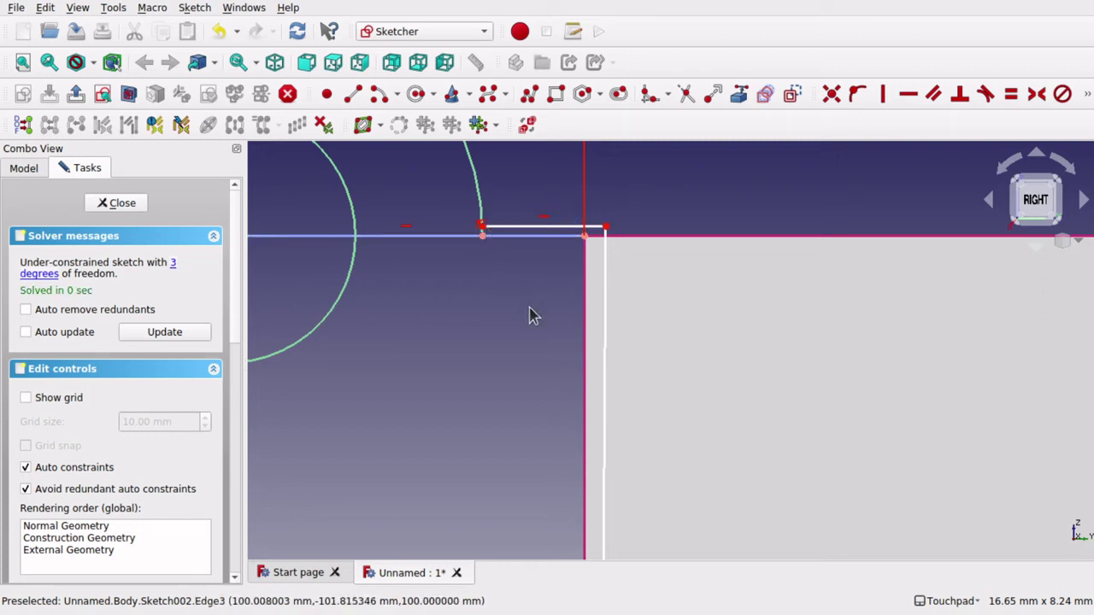
scroll(530, 314, "up", 2)
scroll(574, 322, "up", 2)
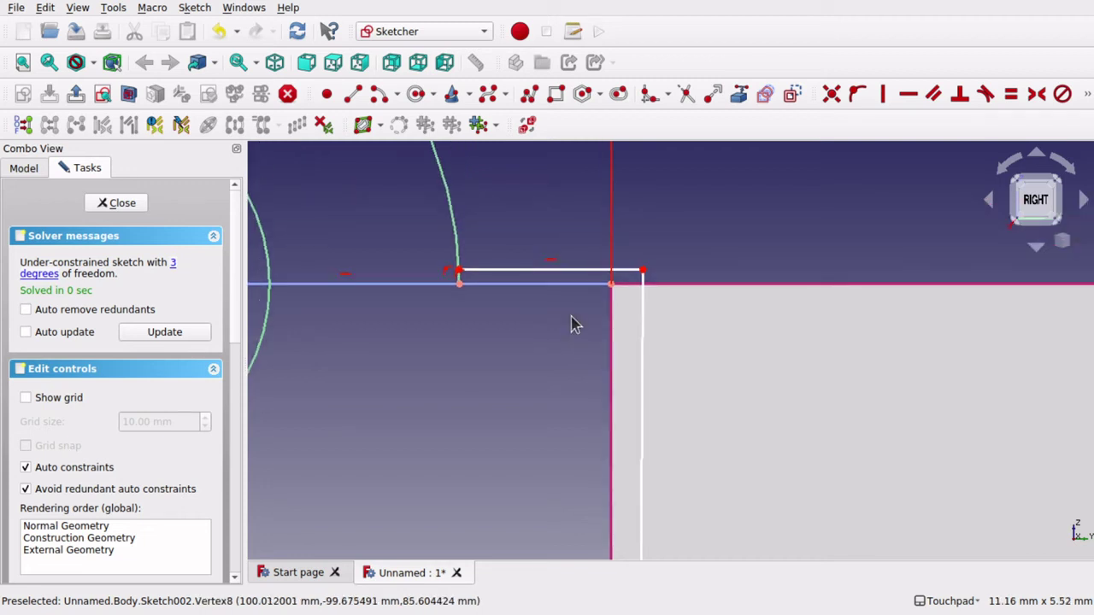
Step: Constrain the right-hand edge of the profile to be vertical
left_click(641, 398)
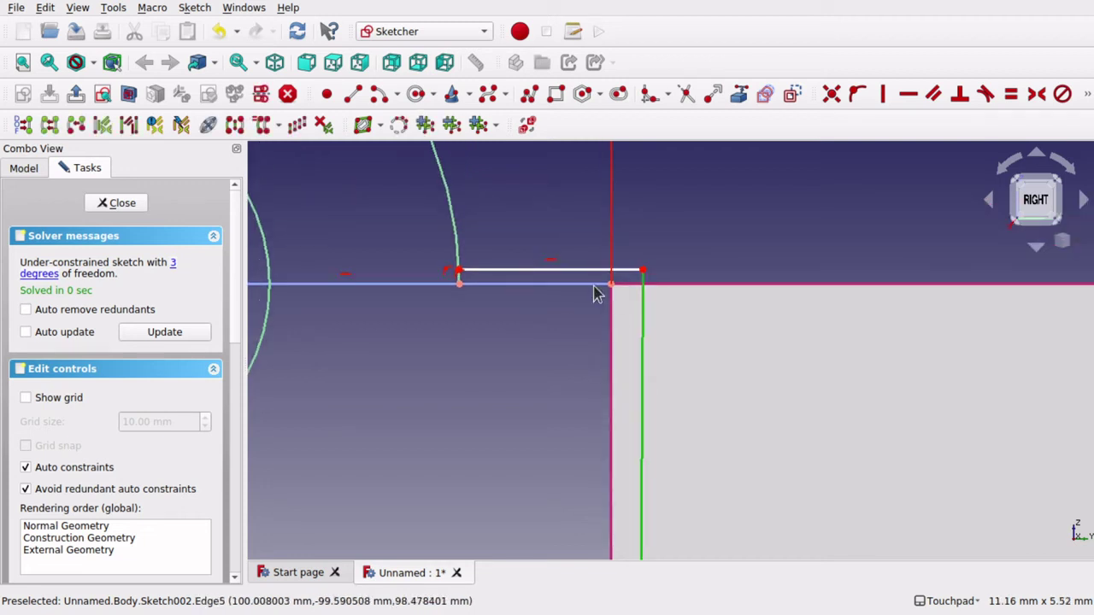
left_click(884, 95)
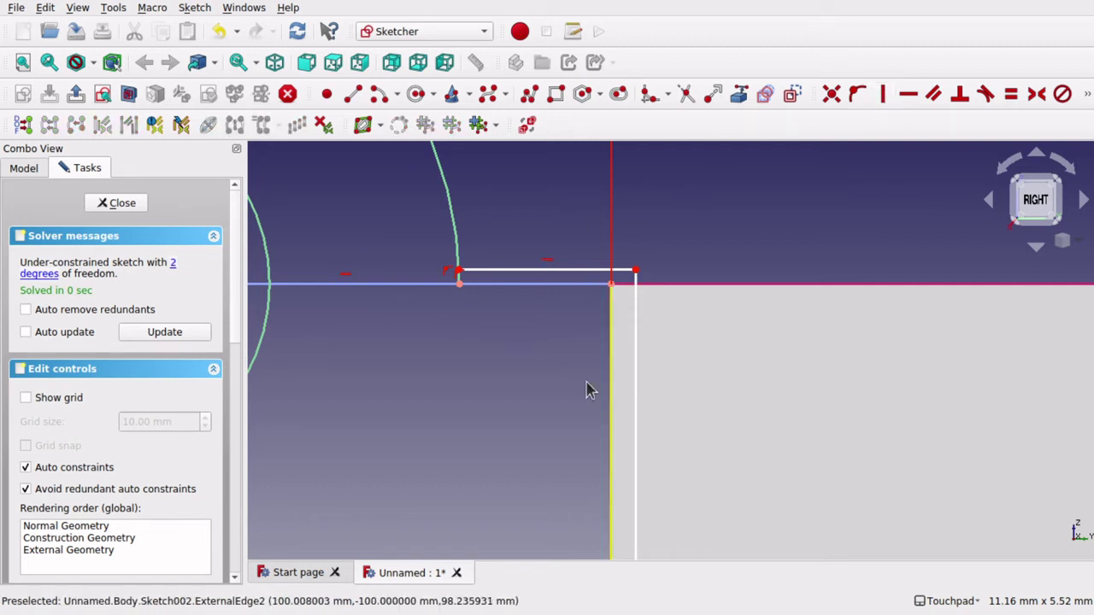
scroll(553, 381, "down", 5)
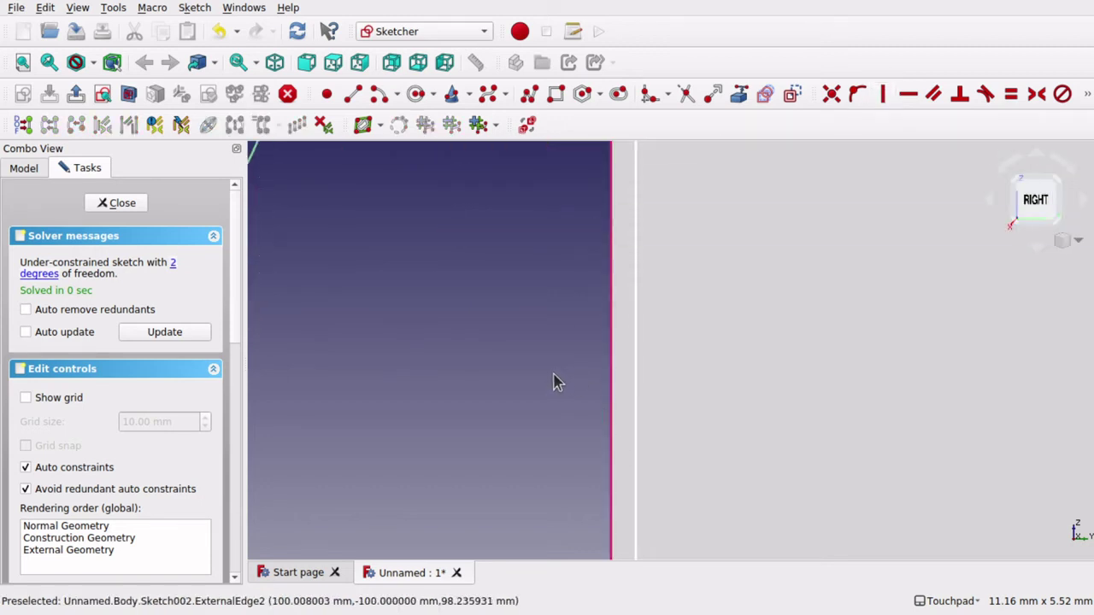
scroll(553, 382, "down", 8)
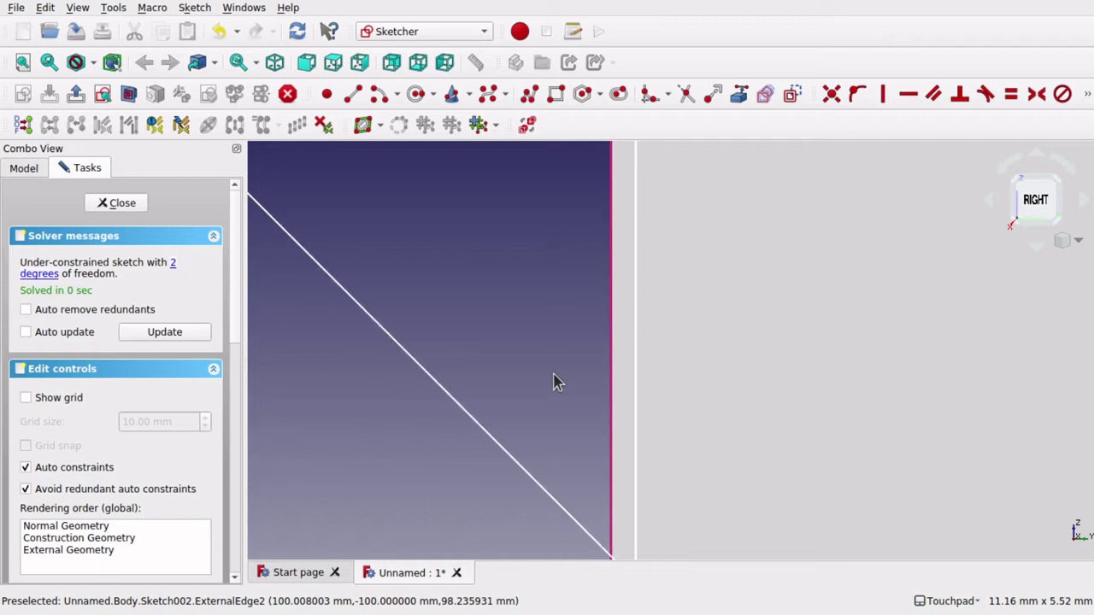
scroll(553, 382, "up", 10)
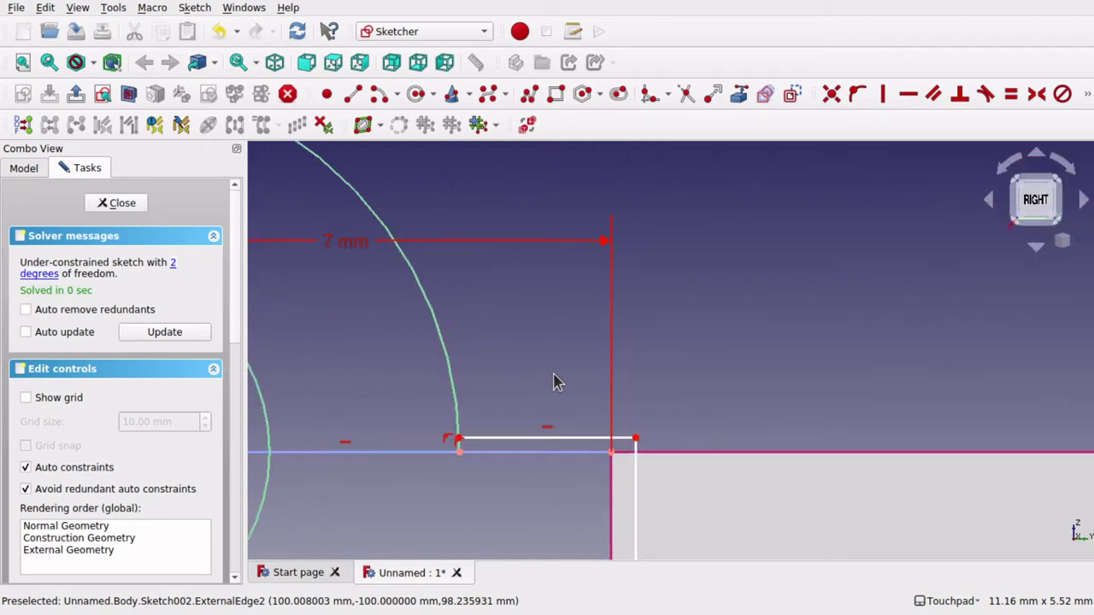
scroll(554, 382, "down", 2)
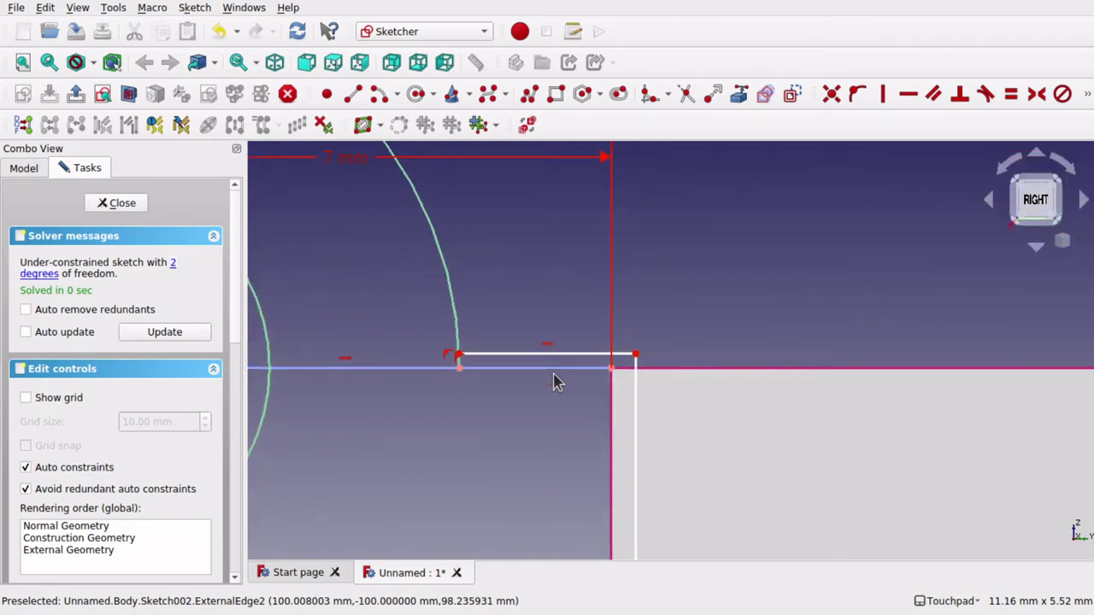
Step: Add a horizontal distance between the two vertices, proposed at 0.32 mm
left_click(611, 379)
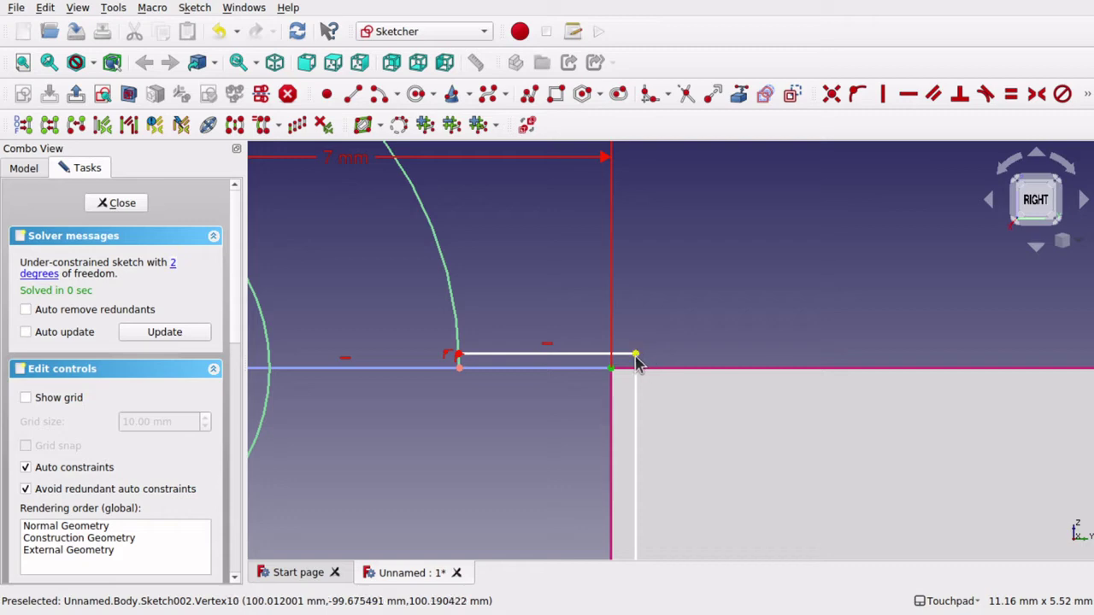
left_click(637, 363)
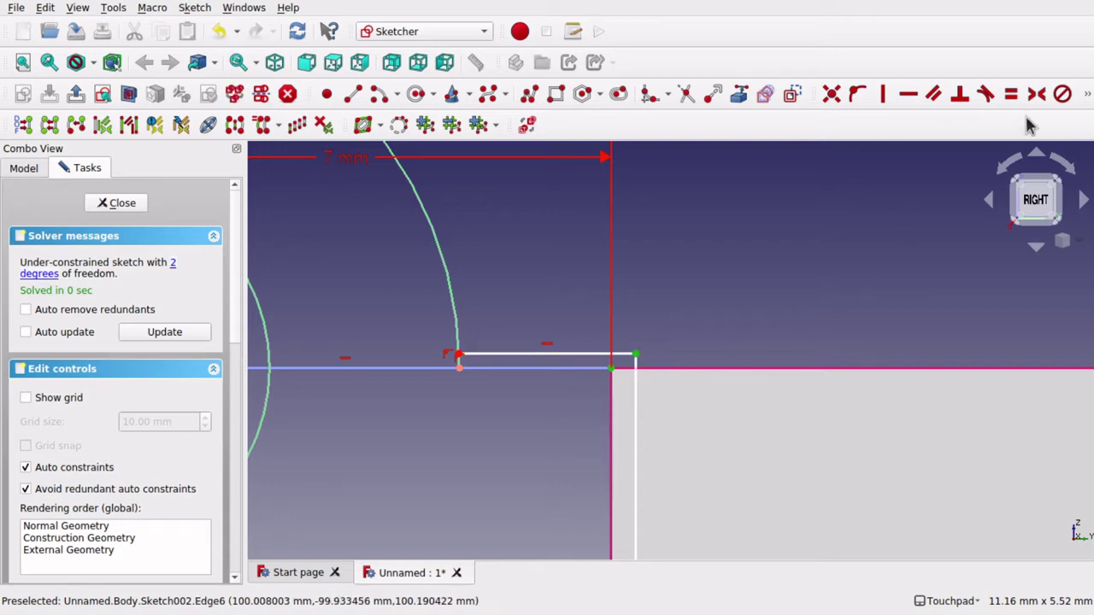
left_click(1089, 97)
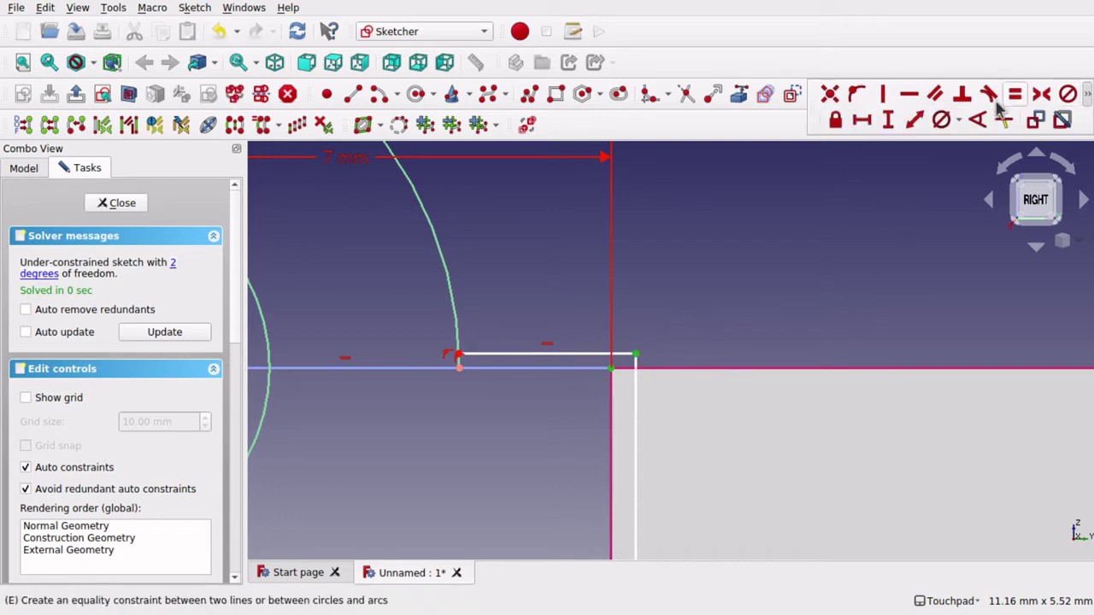
left_click(861, 123)
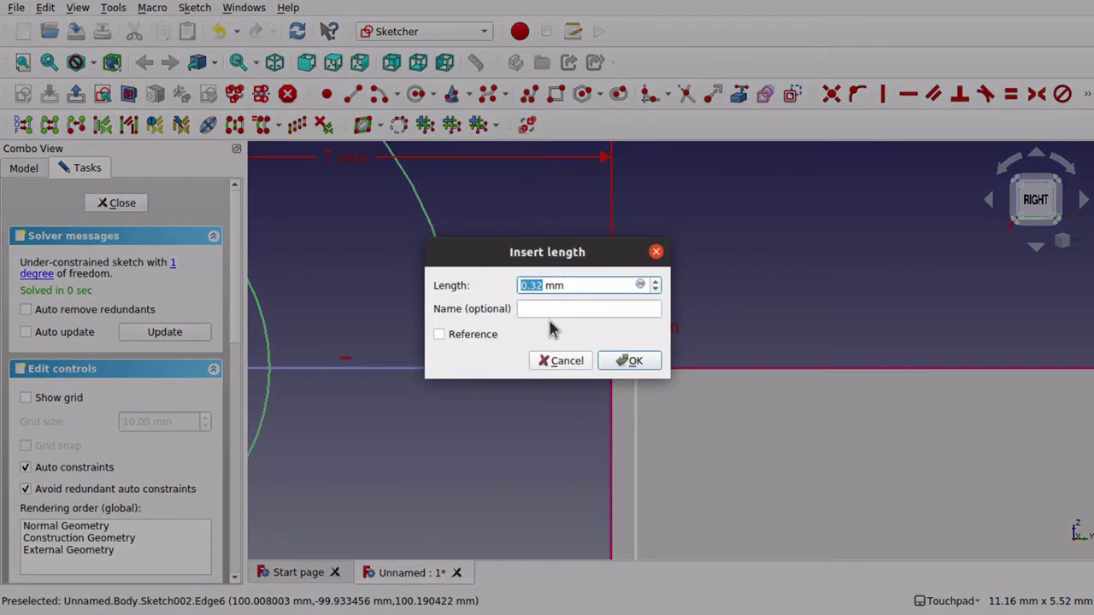
type("0")
type(".5")
key("Return")
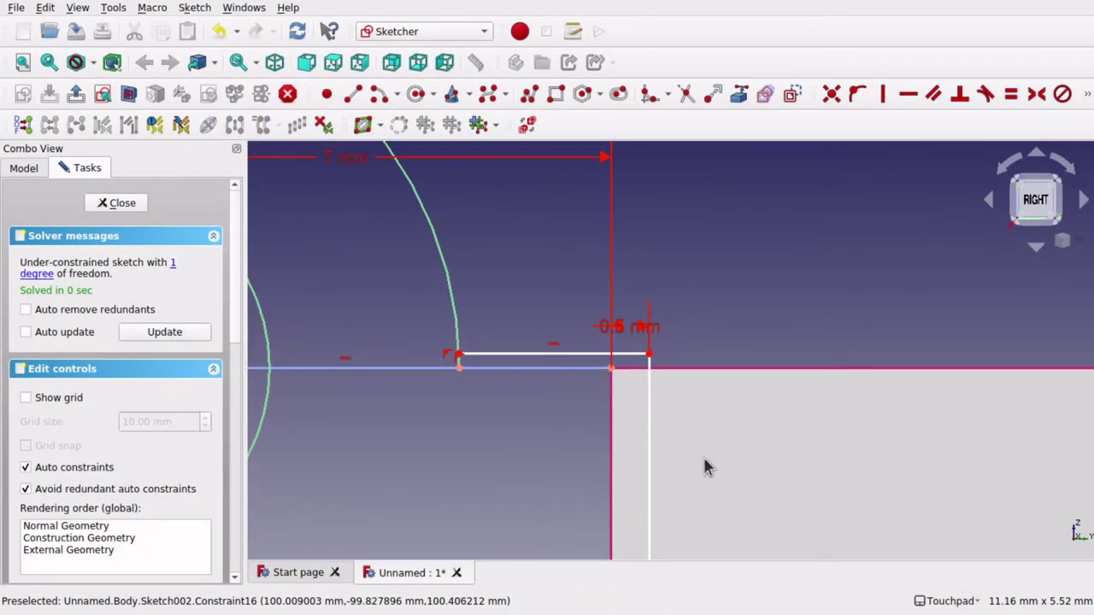
scroll(704, 465, "down", 3)
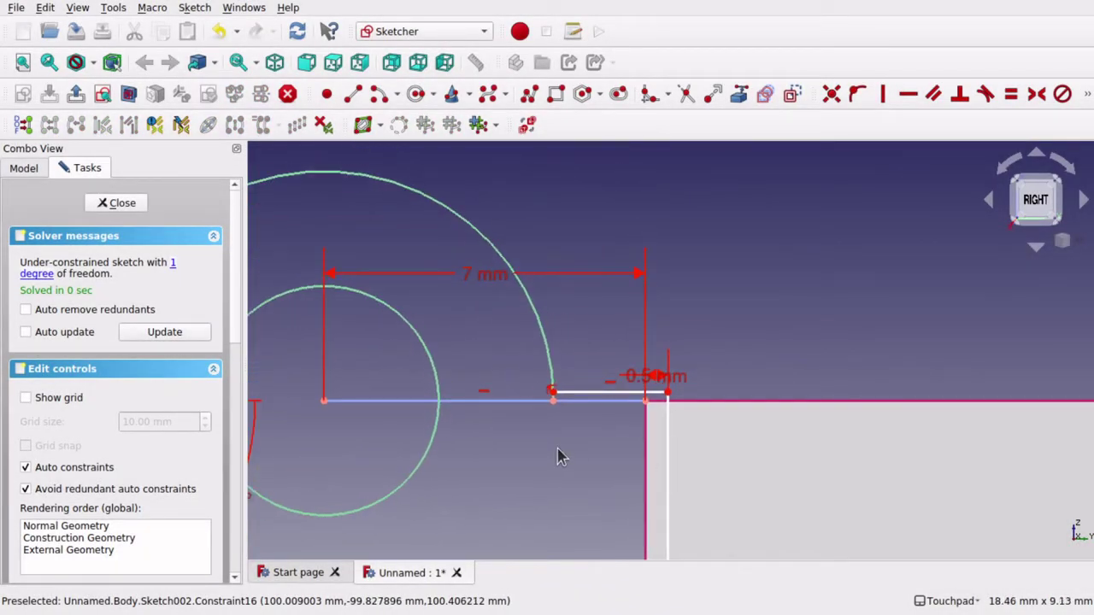
scroll(537, 401, "up", 10)
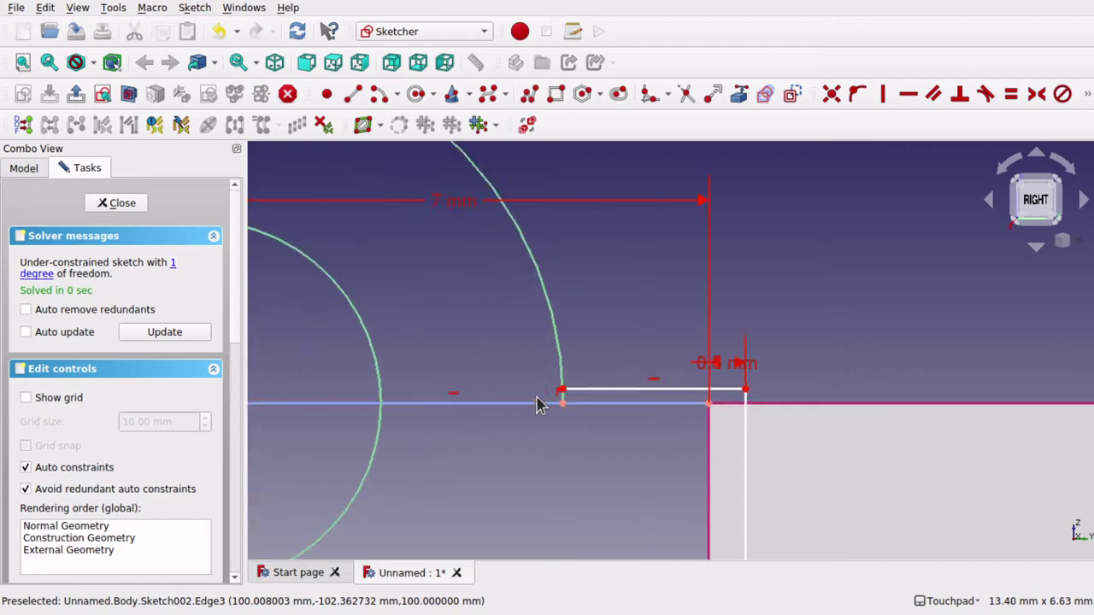
scroll(656, 479, "down", 6)
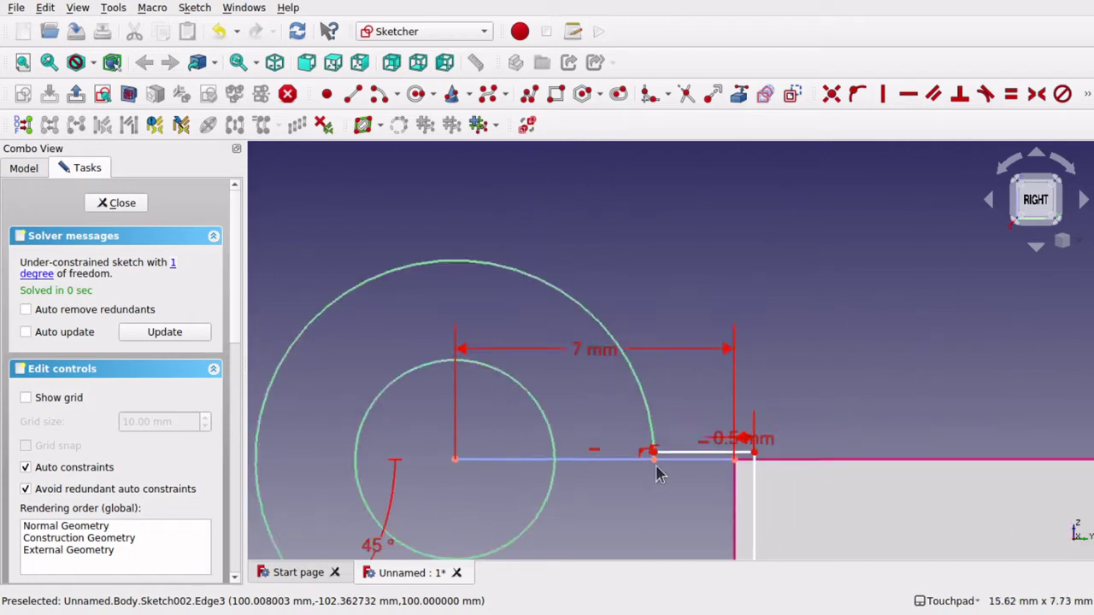
scroll(656, 521, "down", 5)
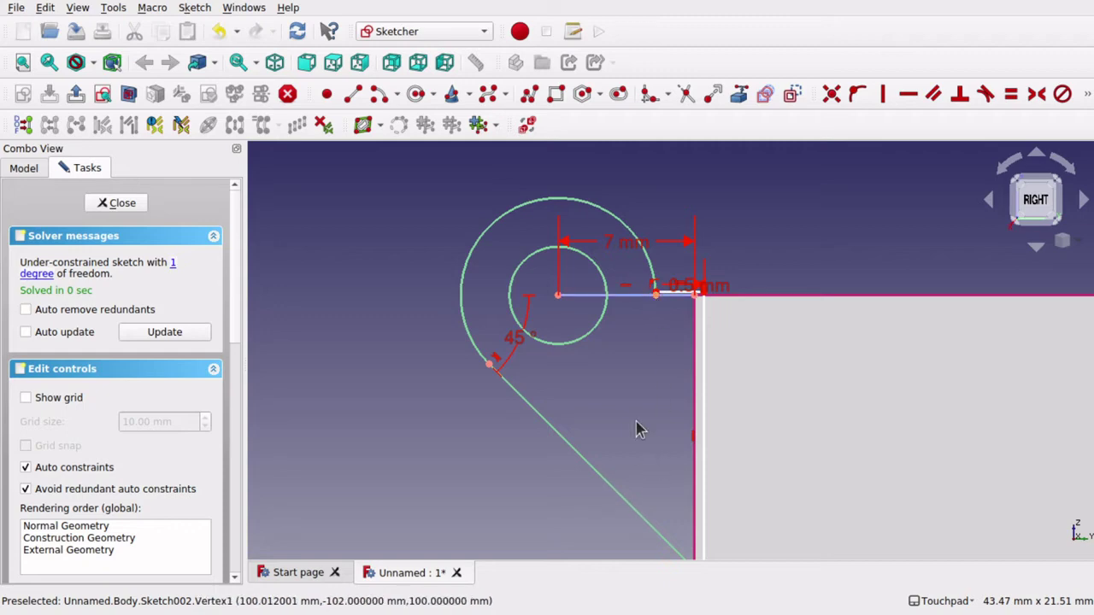
left_click(109, 203)
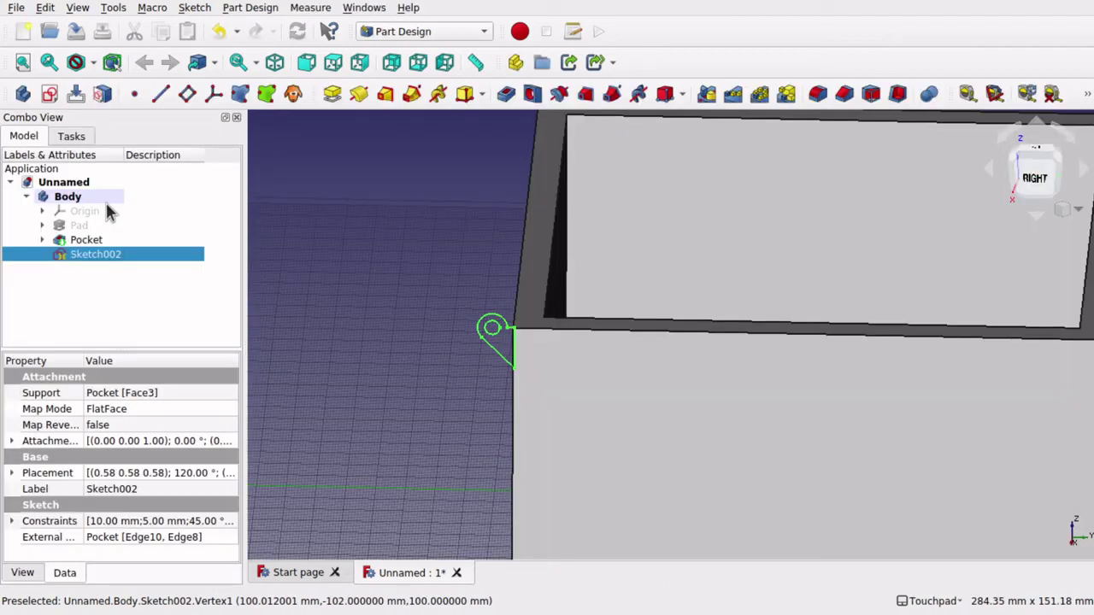
left_click(332, 94)
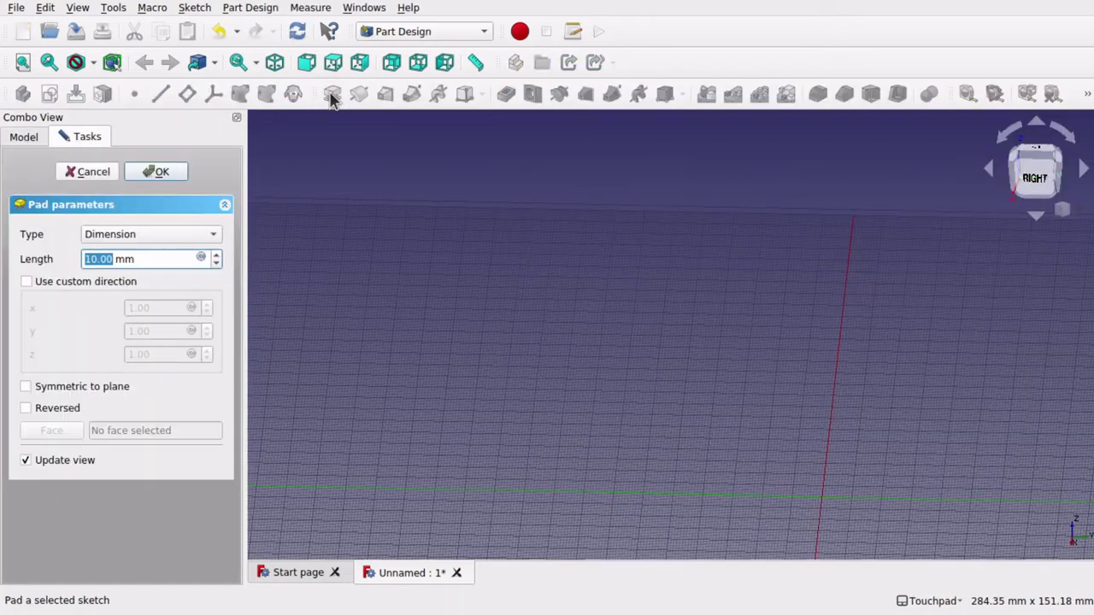
left_click(104, 175)
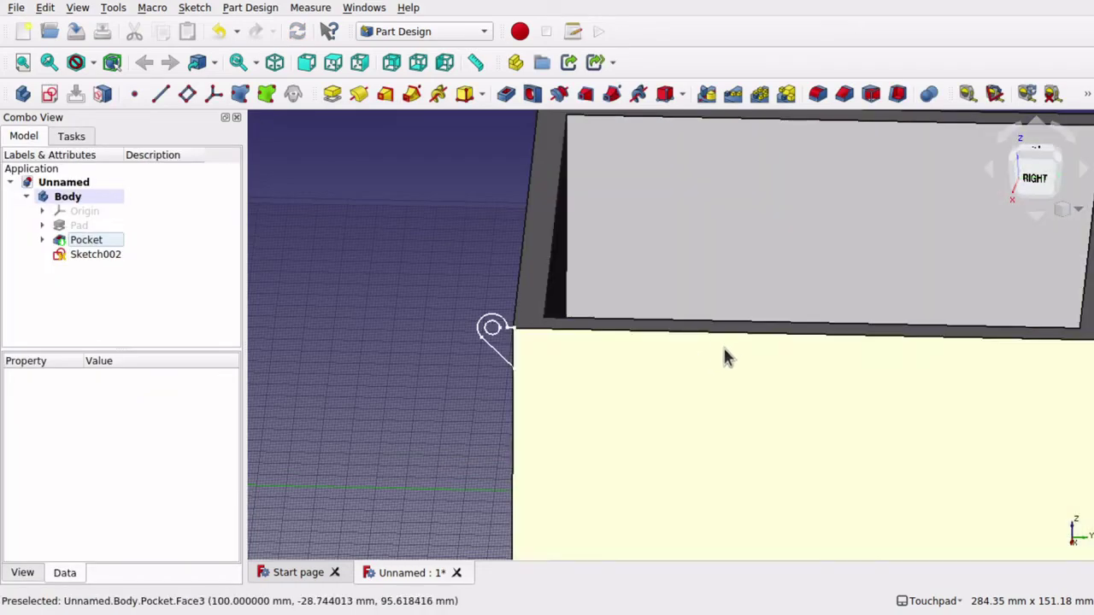
double_click(109, 256)
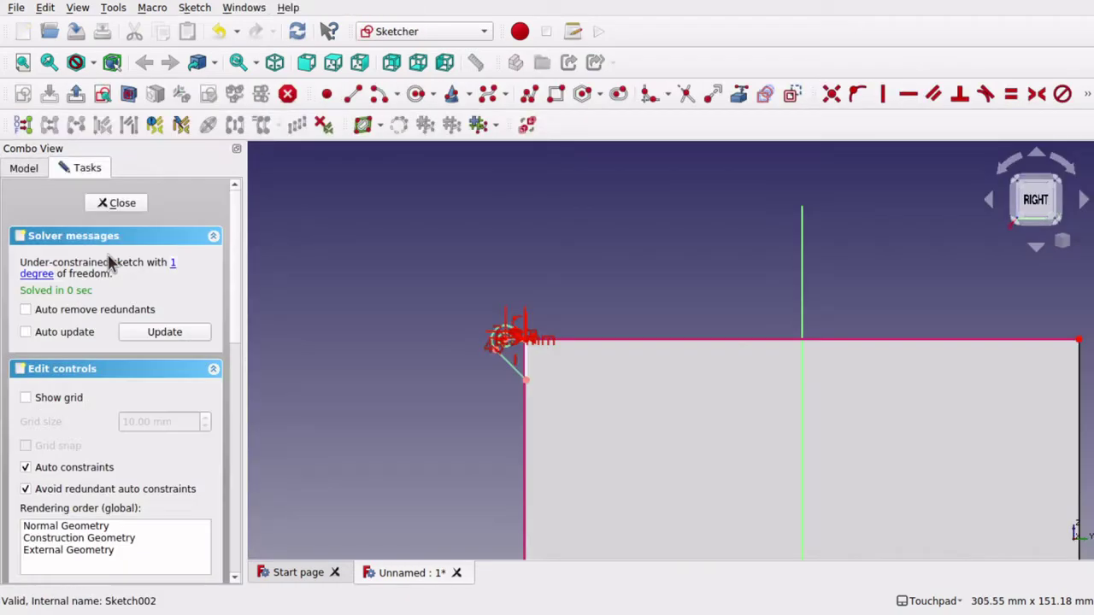
Step: Zoom in and reposition the short horizontal edge of the profile
scroll(530, 384, "up", 10)
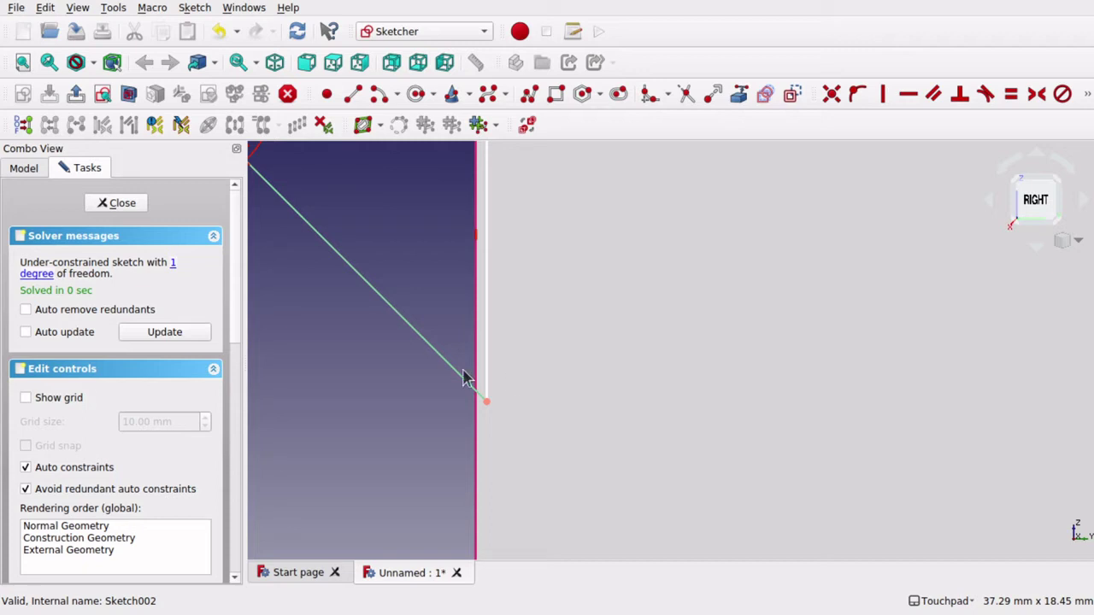
scroll(411, 399, "right", 5)
scroll(411, 399, "left", 5)
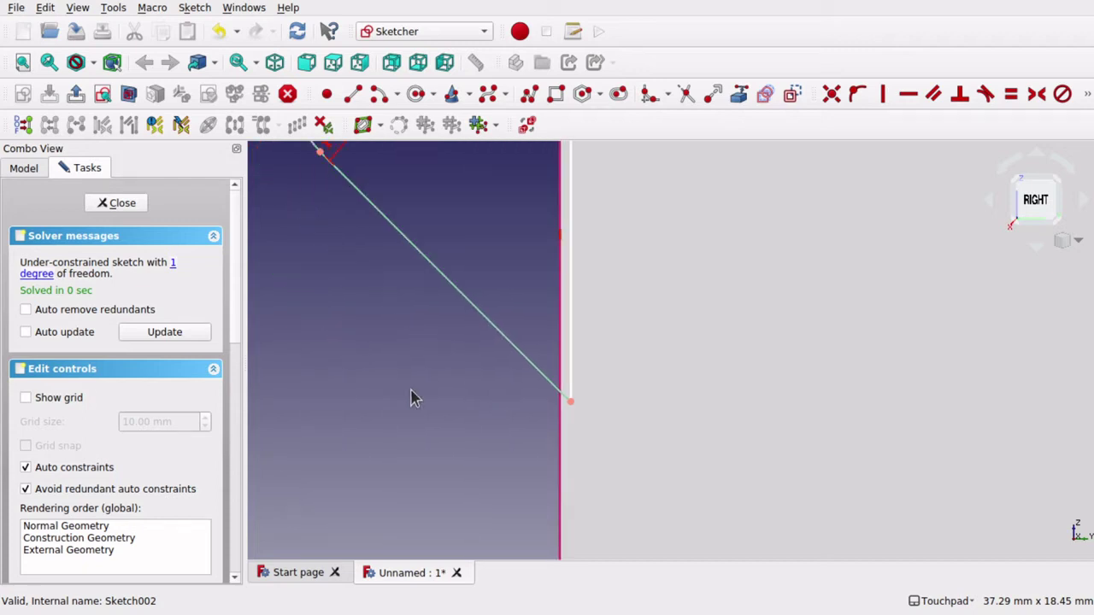
scroll(411, 399, "up", 5)
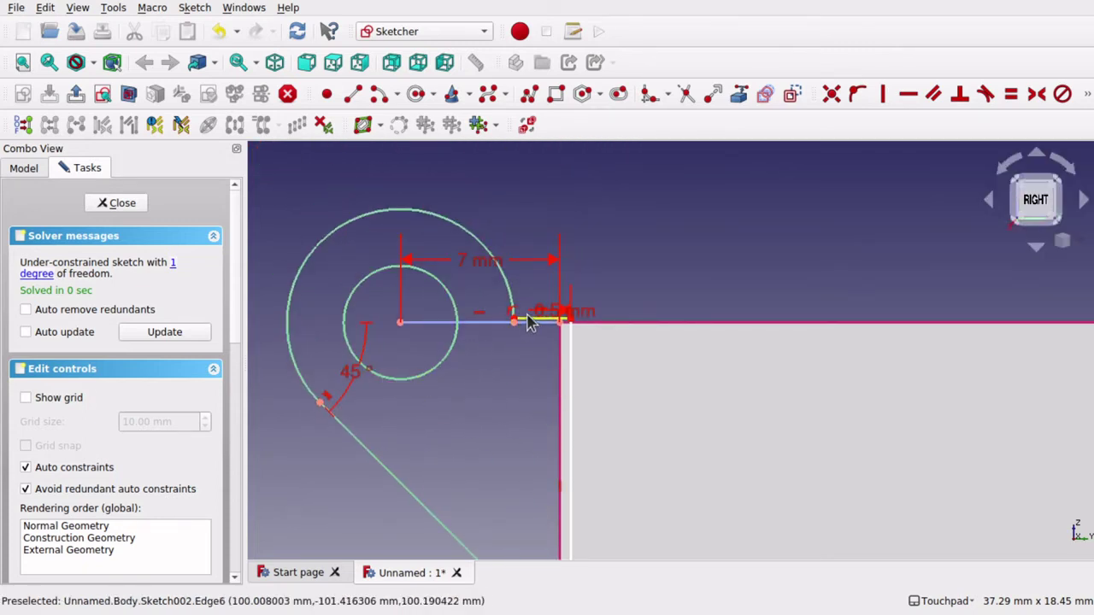
scroll(527, 322, "up", 6)
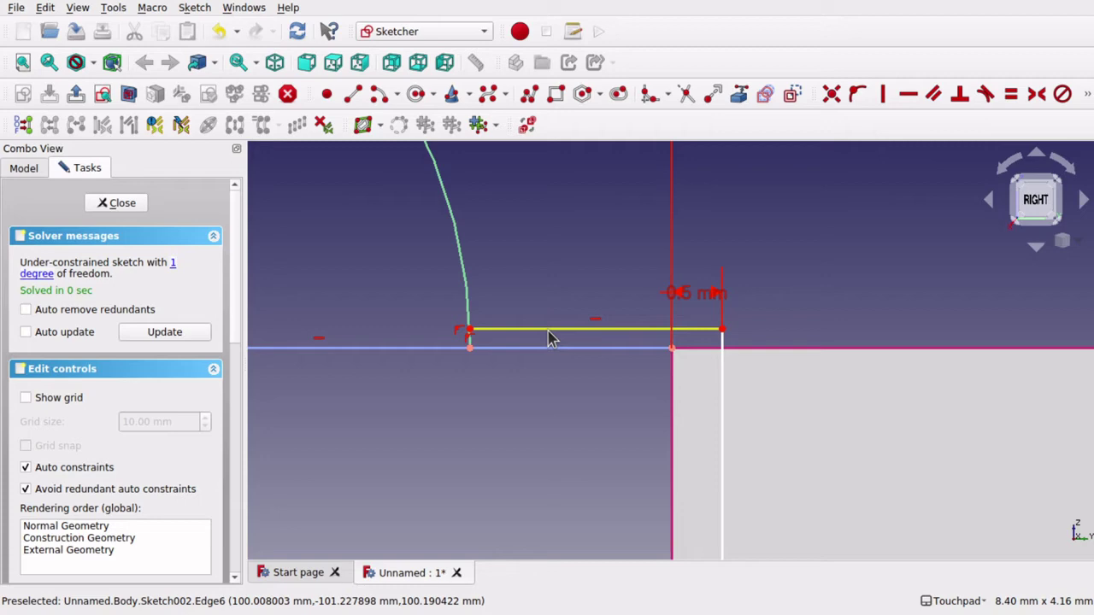
left_click_drag(551, 338, 552, 343)
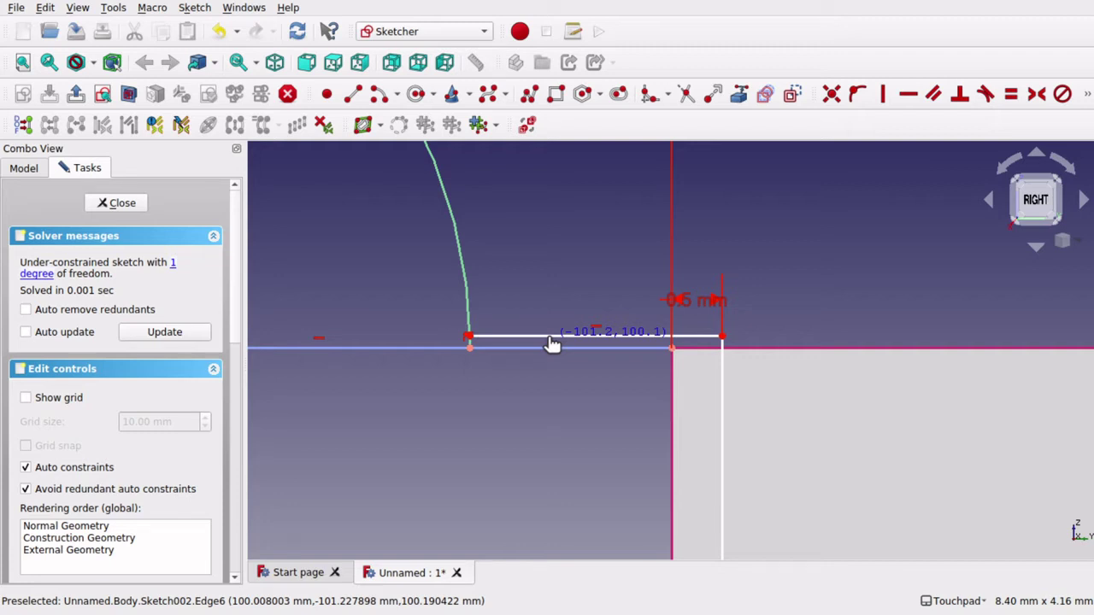
left_click_drag(551, 342, 552, 320)
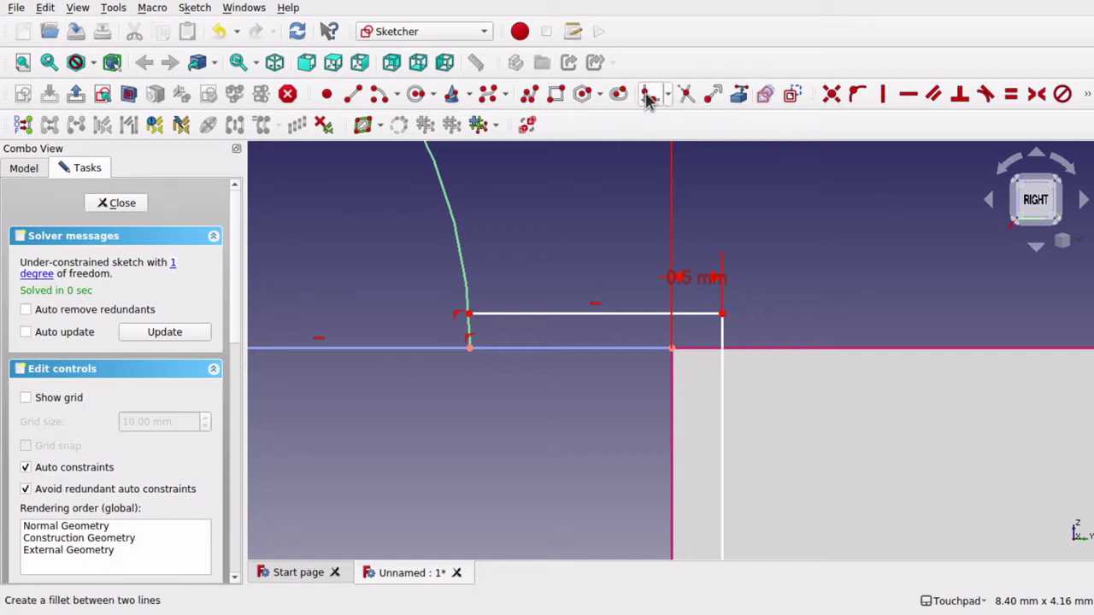
Step: Trim away the outer arc piece below the short horizontal line
left_click(686, 96)
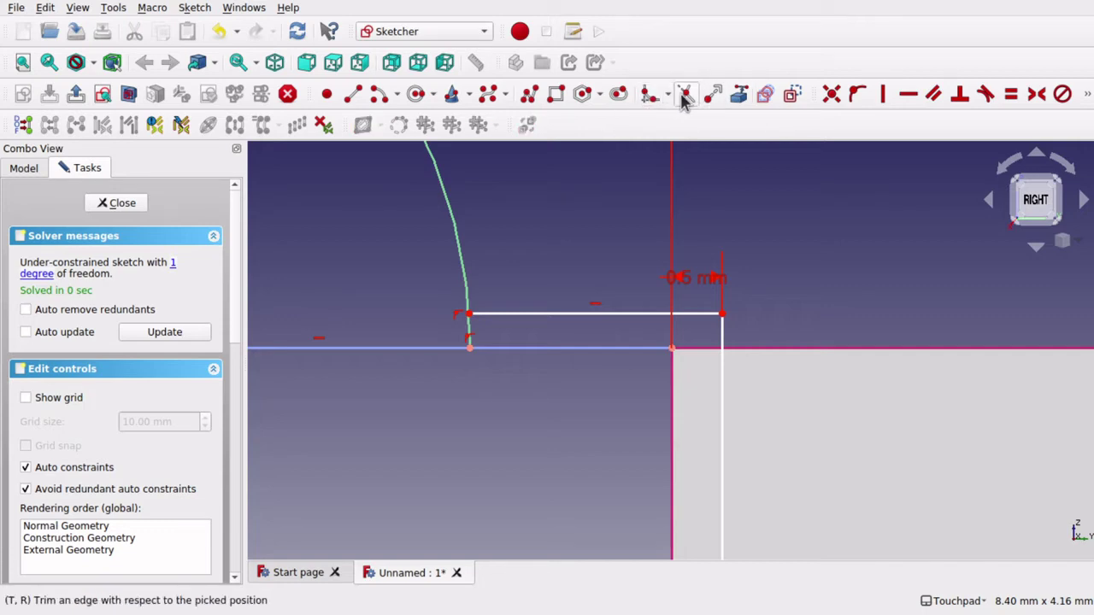
left_click(468, 335)
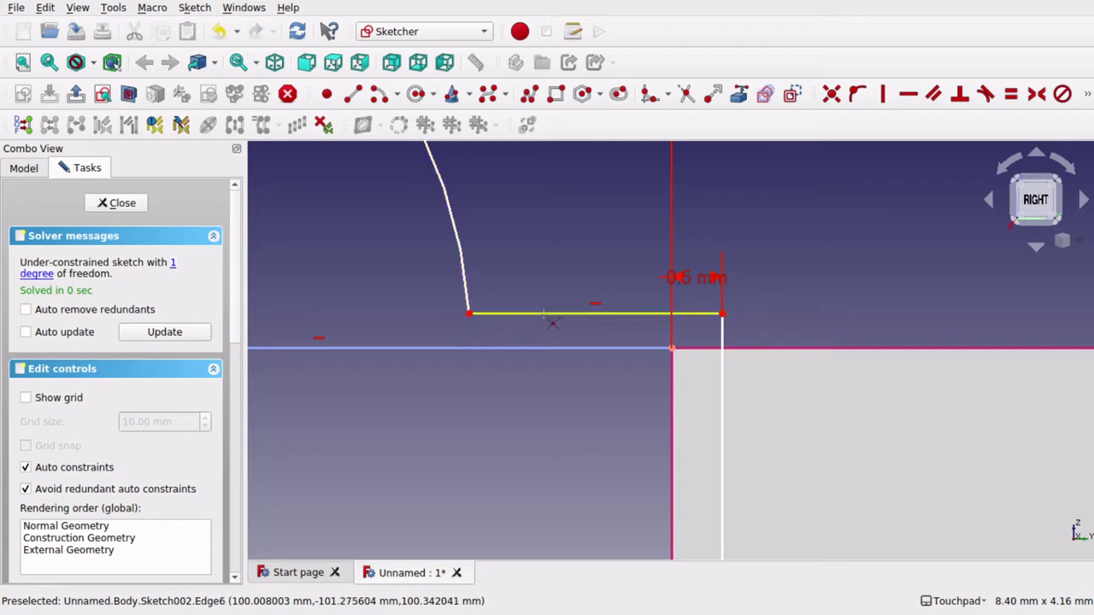
right_click(468, 359)
Step: Move the short line onto the centre axis and close the sketch
left_click_drag(548, 322, 549, 359)
key("ctrl+z")
left_click_drag(549, 322, 552, 356)
left_click(122, 204)
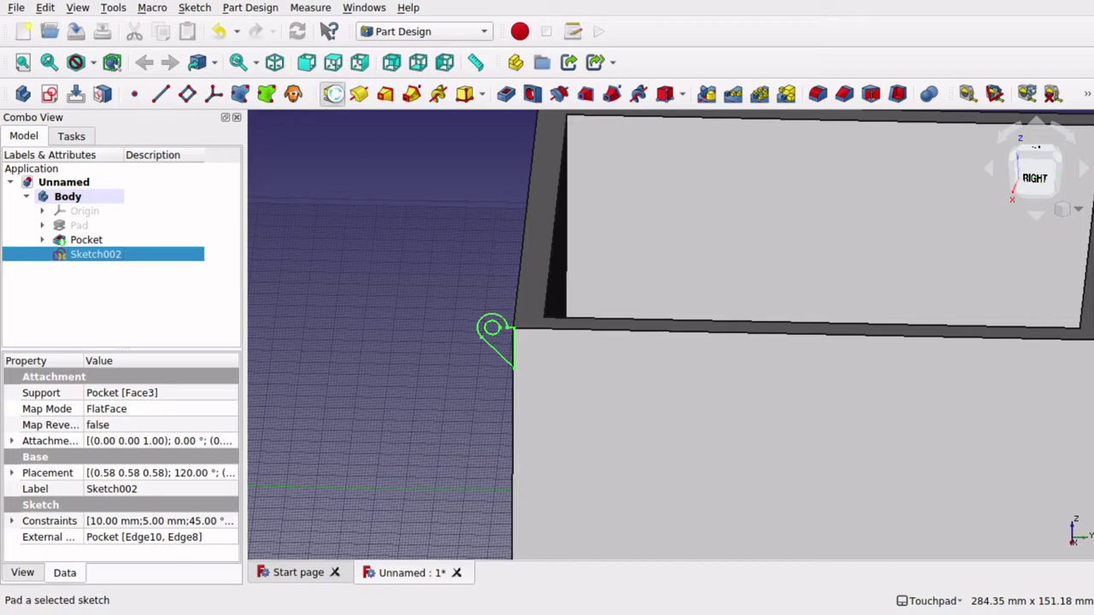
Step: Cancel another pad attempt and reopen Sketch002 to check the arc's free end point
left_click(332, 94)
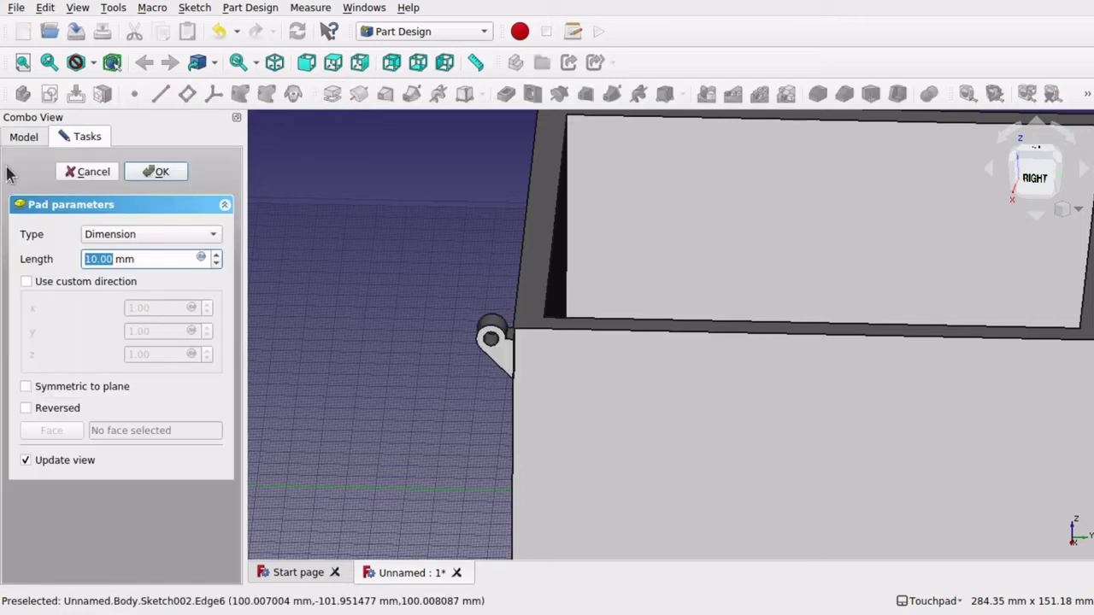
left_click(88, 172)
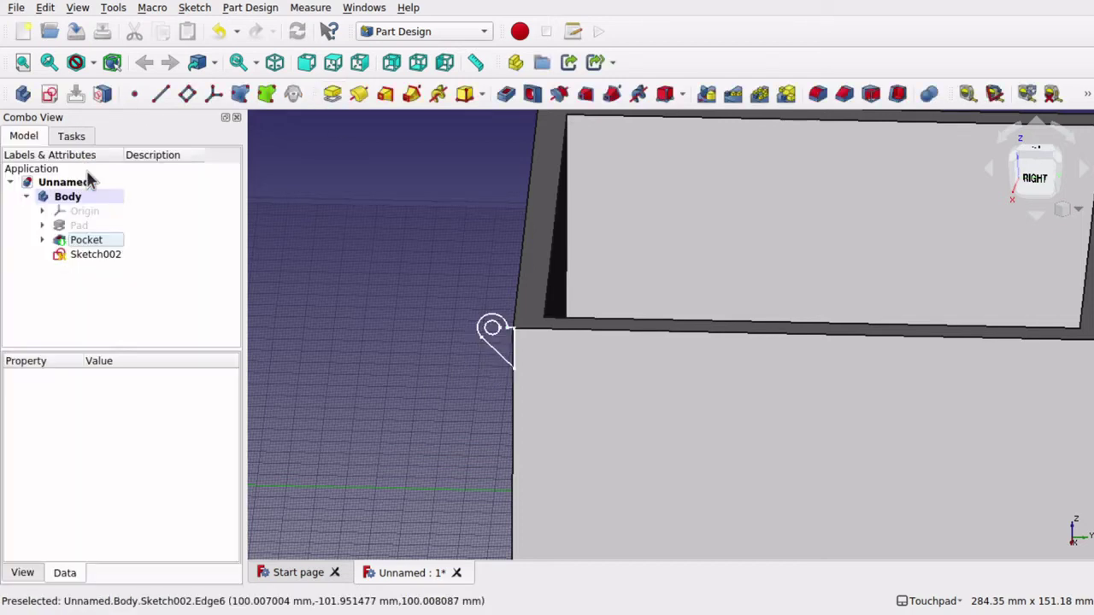
double_click(96, 254)
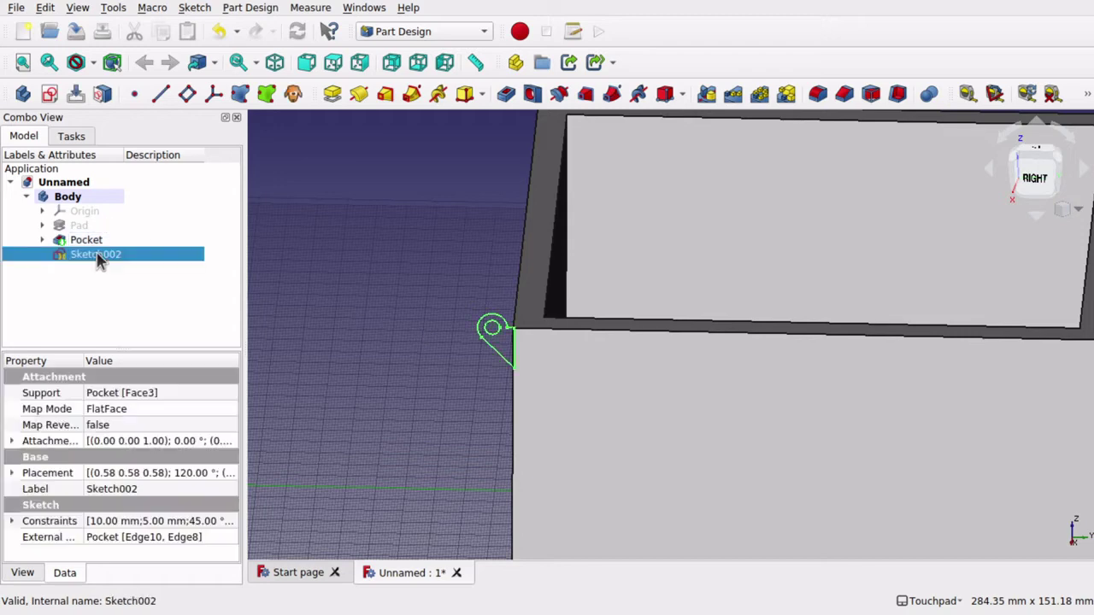
scroll(526, 356, "up", 5)
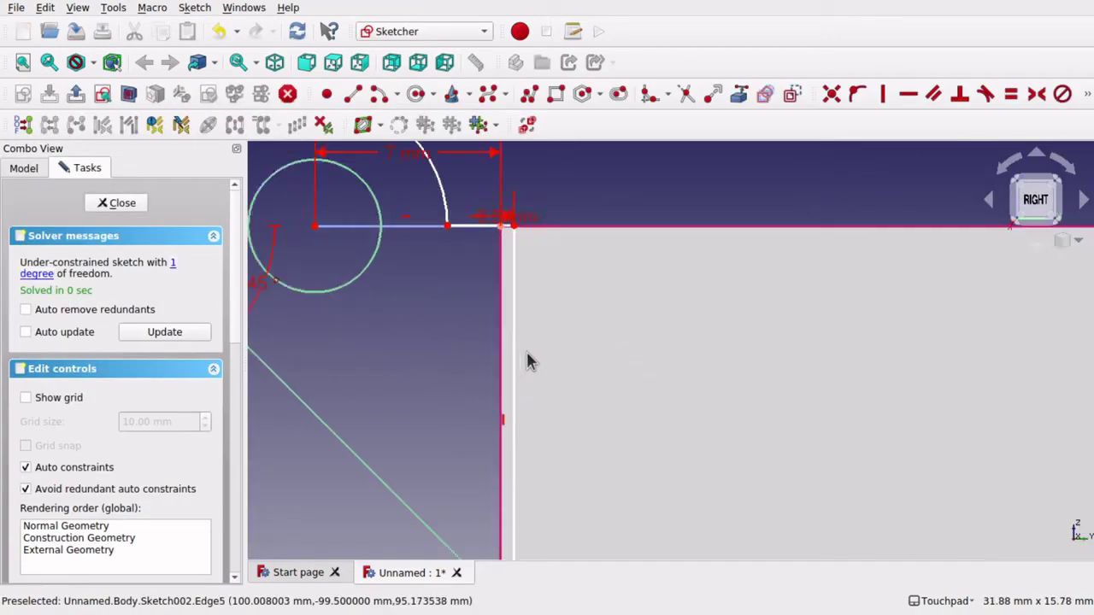
mouse_move(435, 208)
left_mouse_down()
mouse_move(435, 179)
mouse_move(436, 209)
left_mouse_up()
Step: Fix the arc's end point onto the short horizontal line with Point on Object, then close
left_click(438, 206)
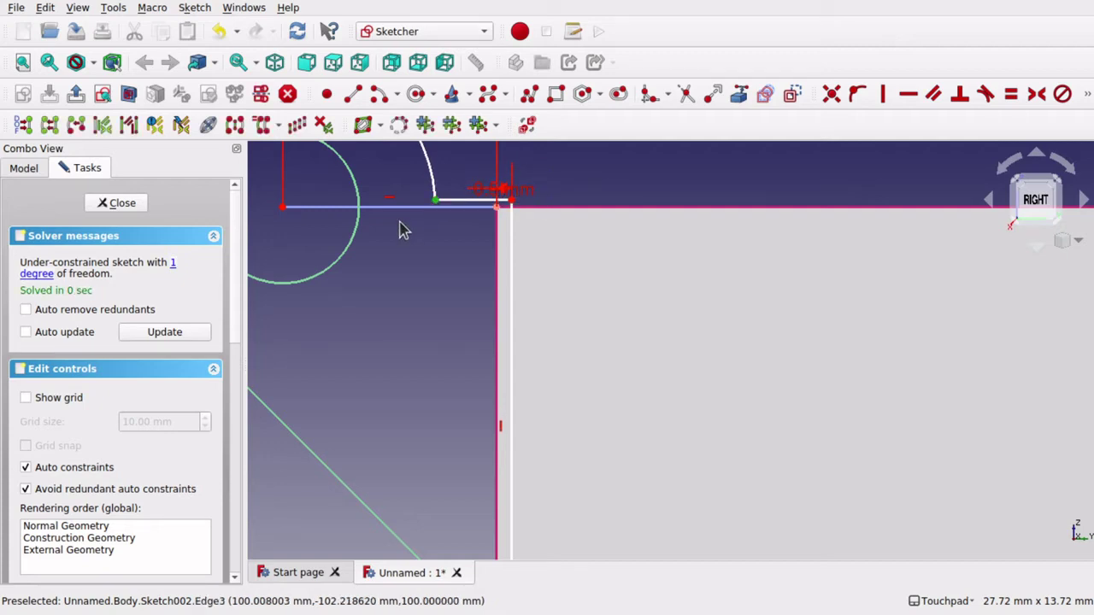
left_click(415, 208)
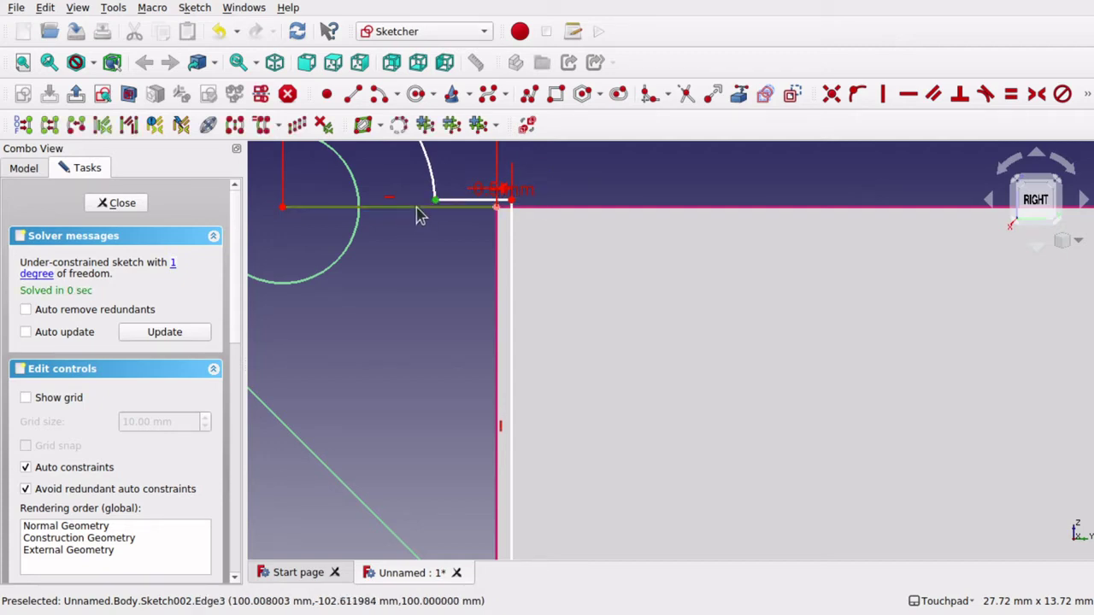
left_click(857, 95)
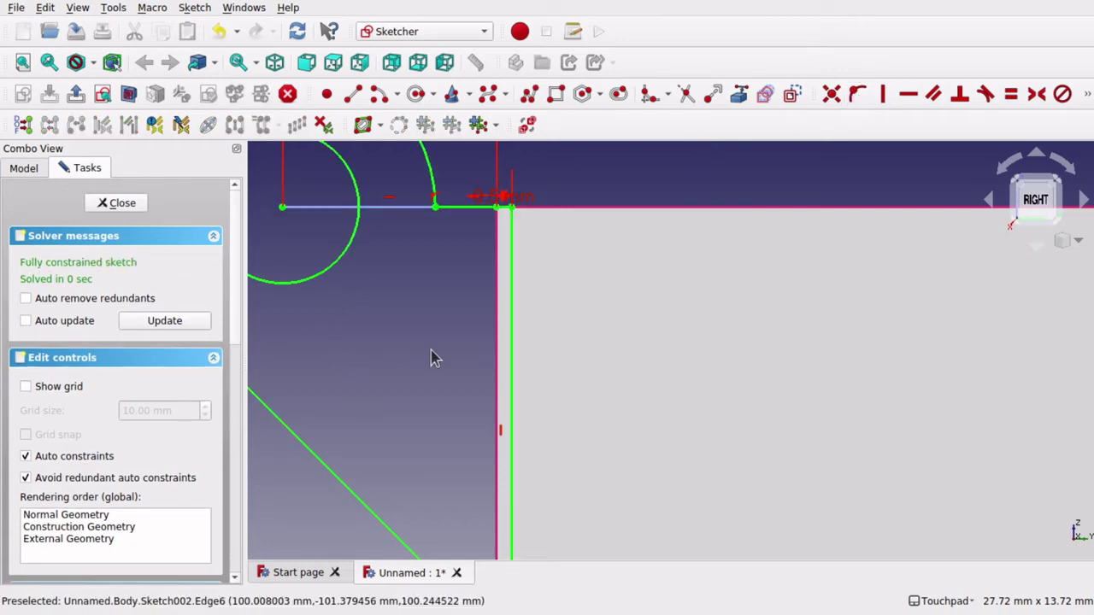
scroll(432, 357, "down", 3)
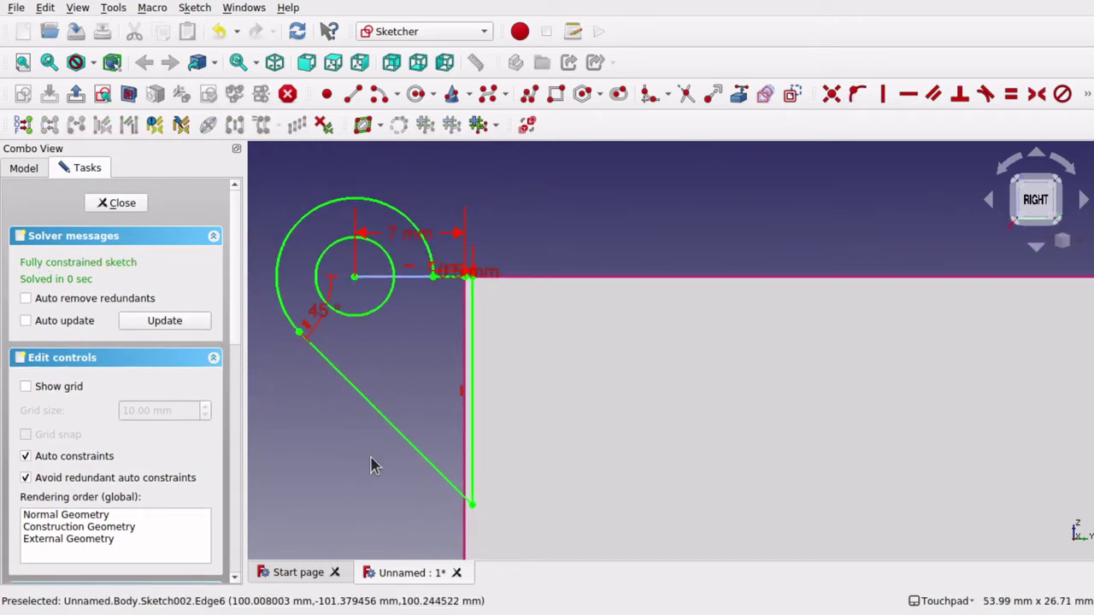
scroll(372, 465, "left", 2)
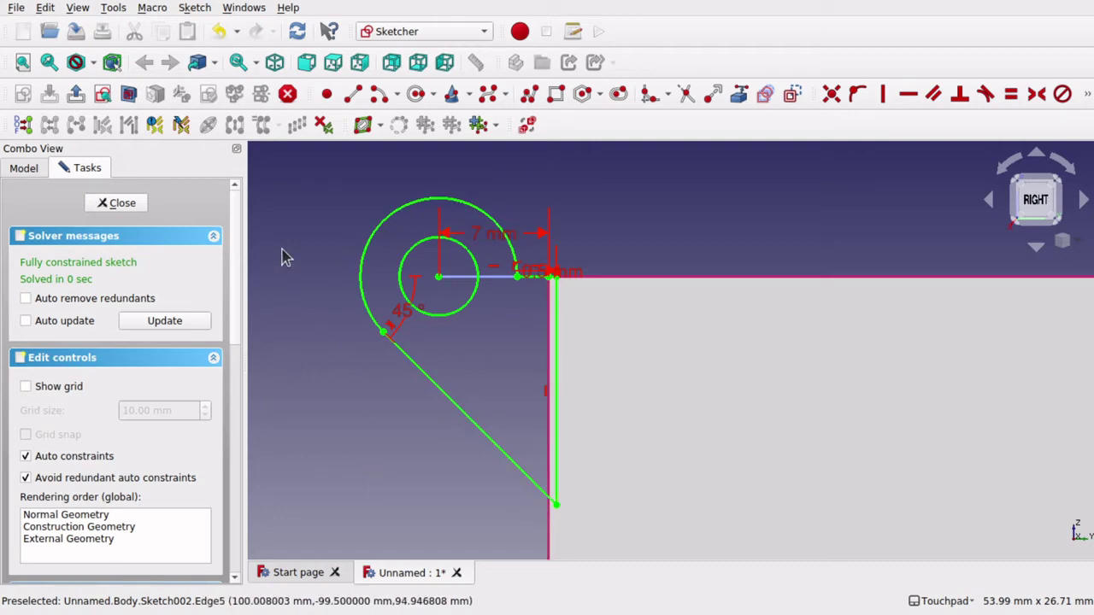
left_click(129, 208)
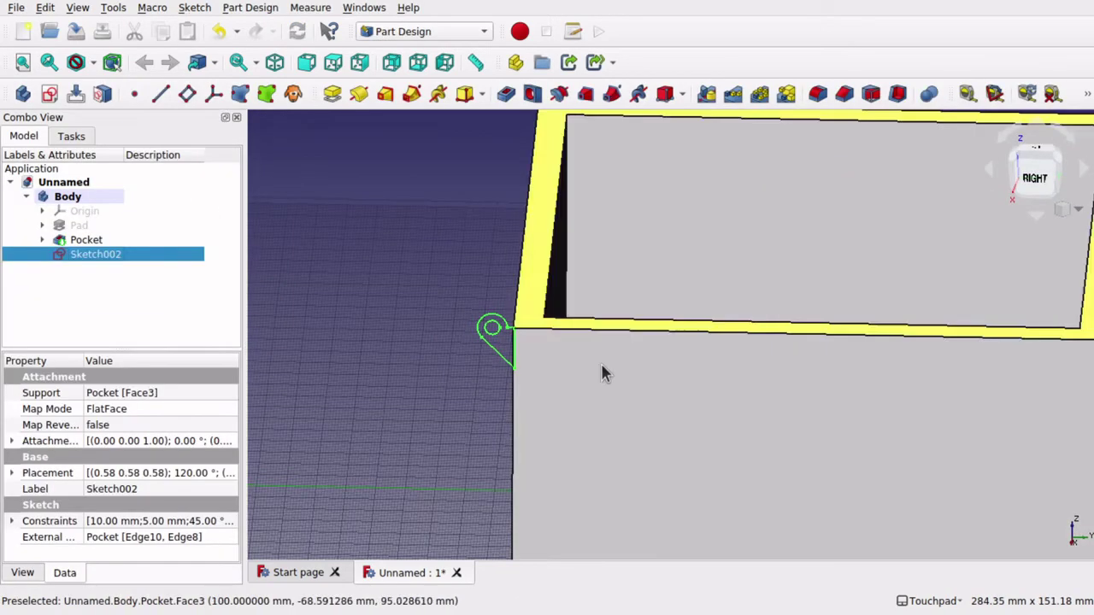
Step: Rename Sketch002 to HingeSketch, view from the right, and save as FreeCAD-SquareBox
left_click_drag(459, 385, 485, 364, "alt")
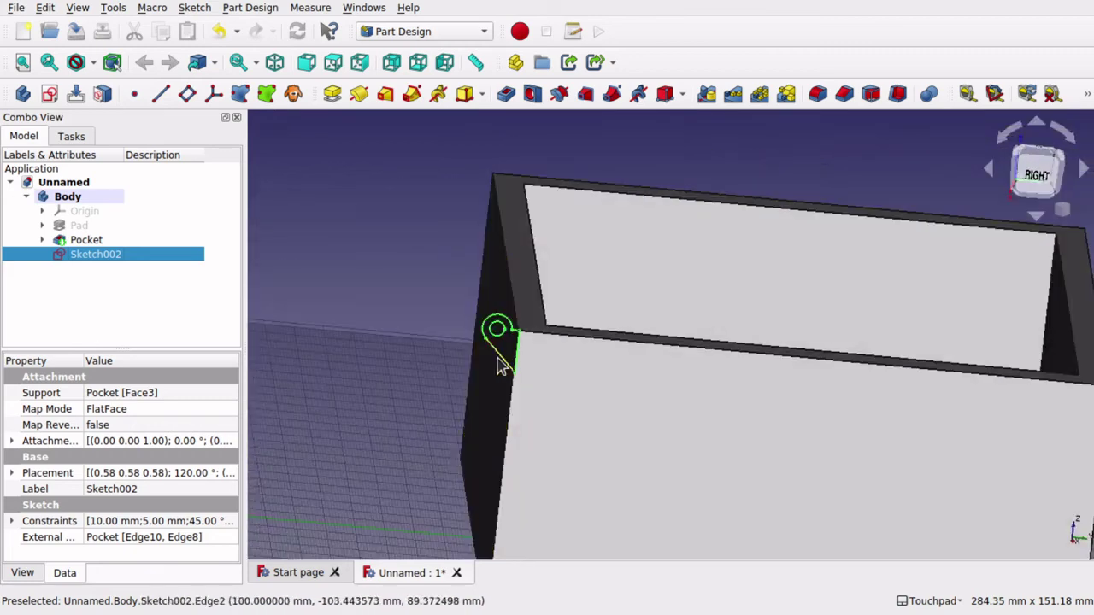
right_click(86, 261)
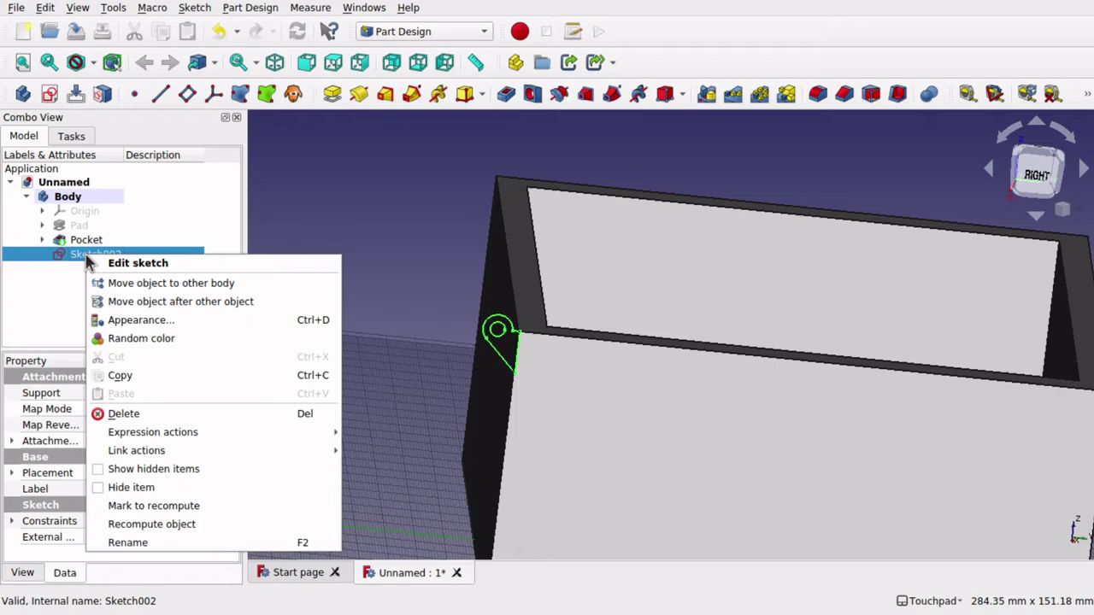
left_click(137, 542)
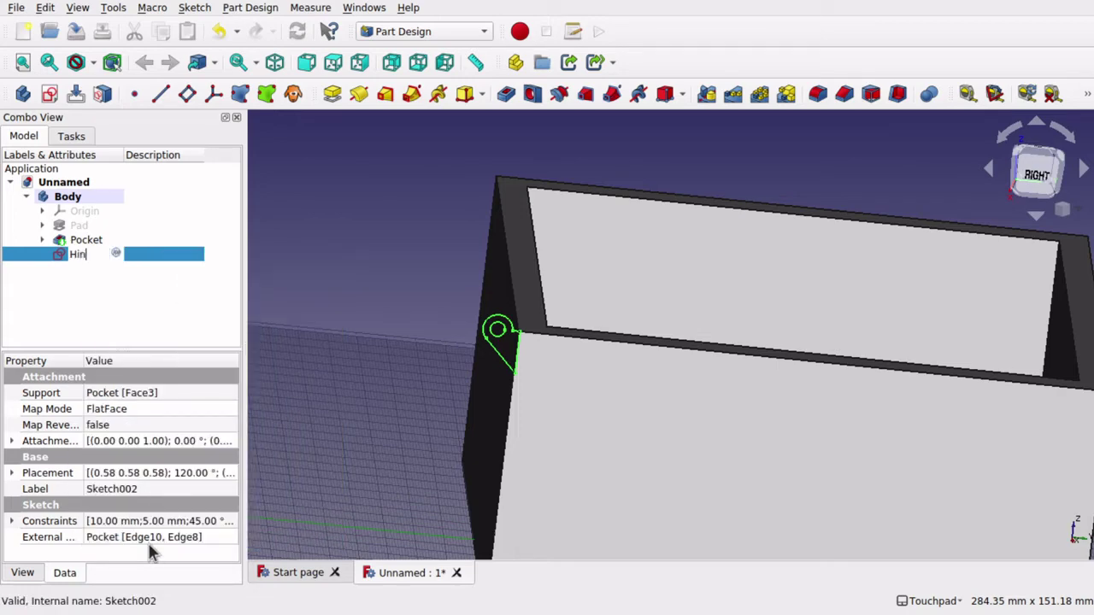
type("Sketch")
key("Return")
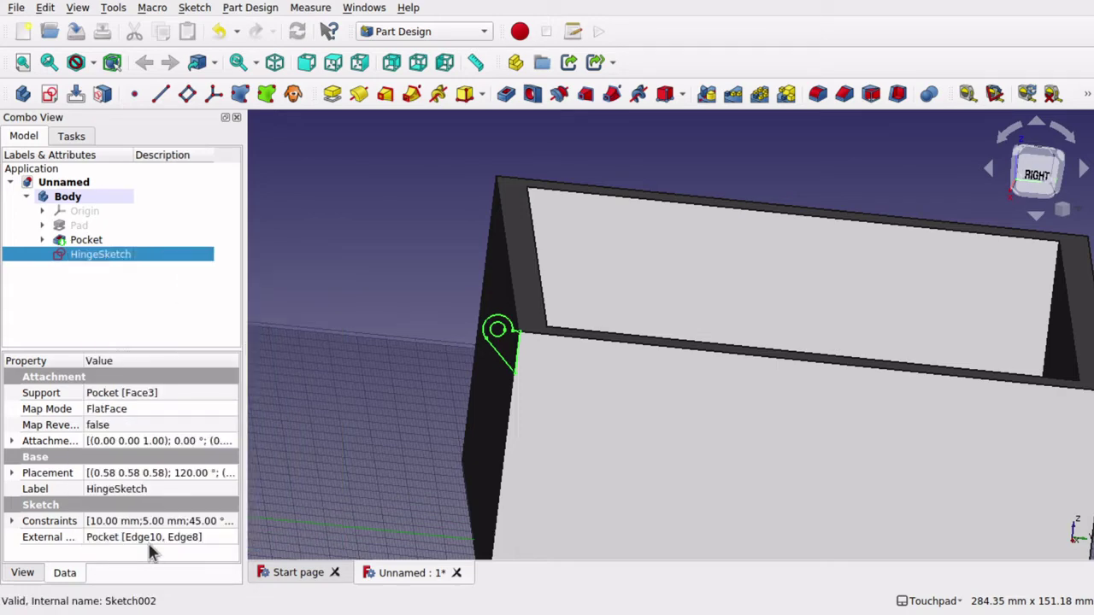
left_click(1039, 183)
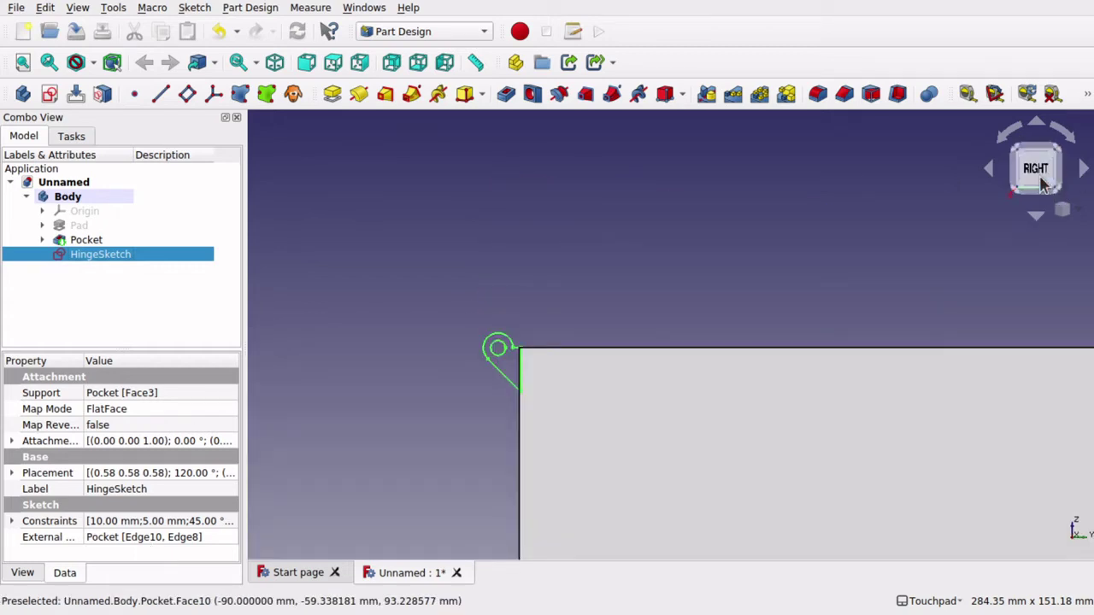
key("ctrl+s")
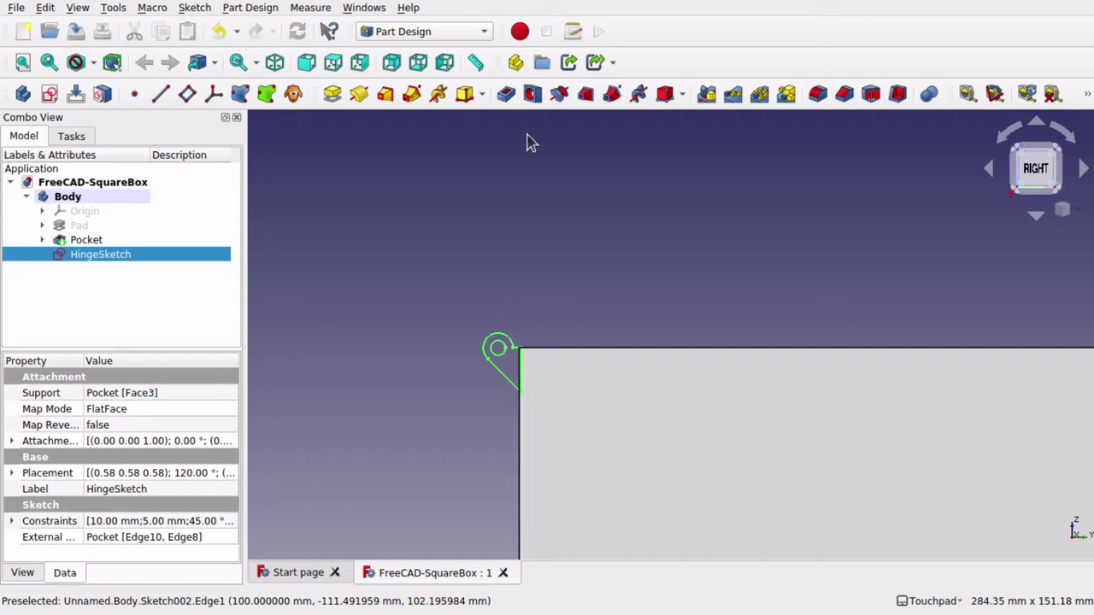
Step: Pad HingeSketch reversed at 100 mm length and orbit to check the pin preview
left_click(333, 96)
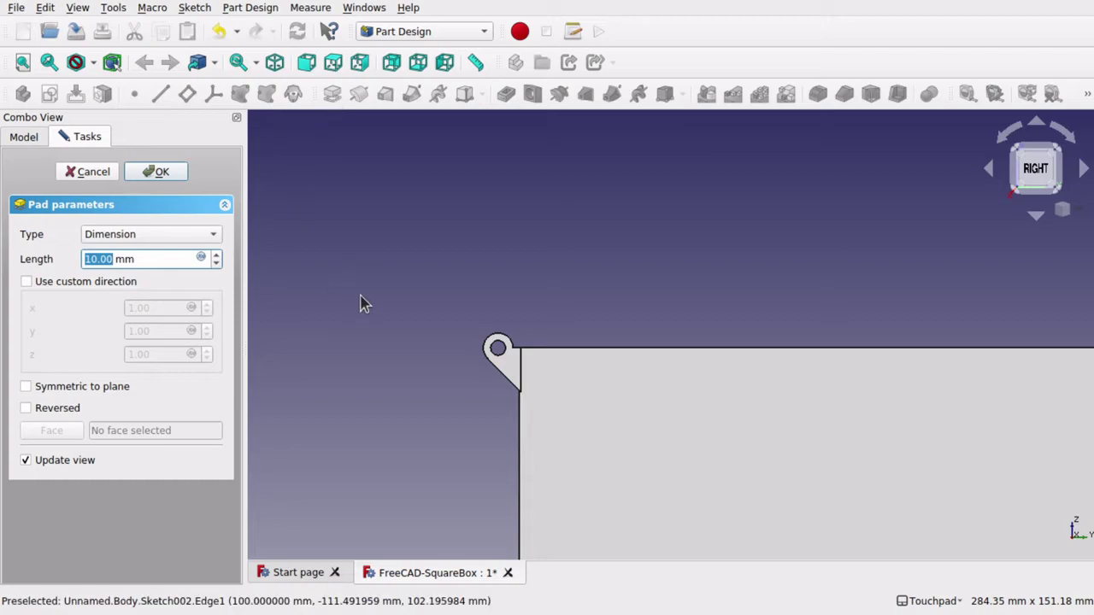
middle_click_drag(360, 303, 350, 249)
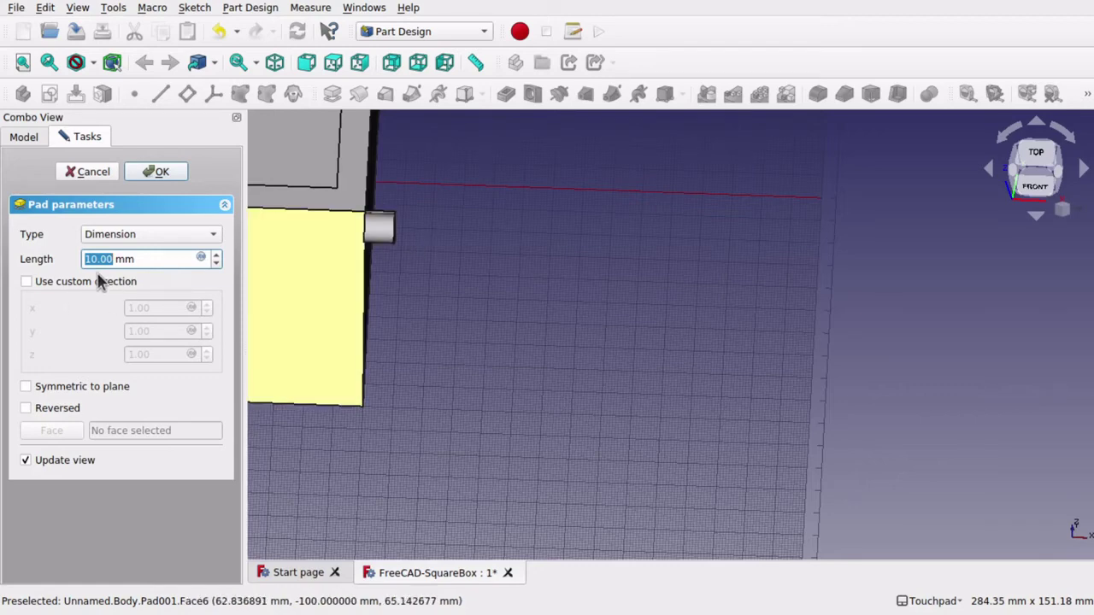
type("1")
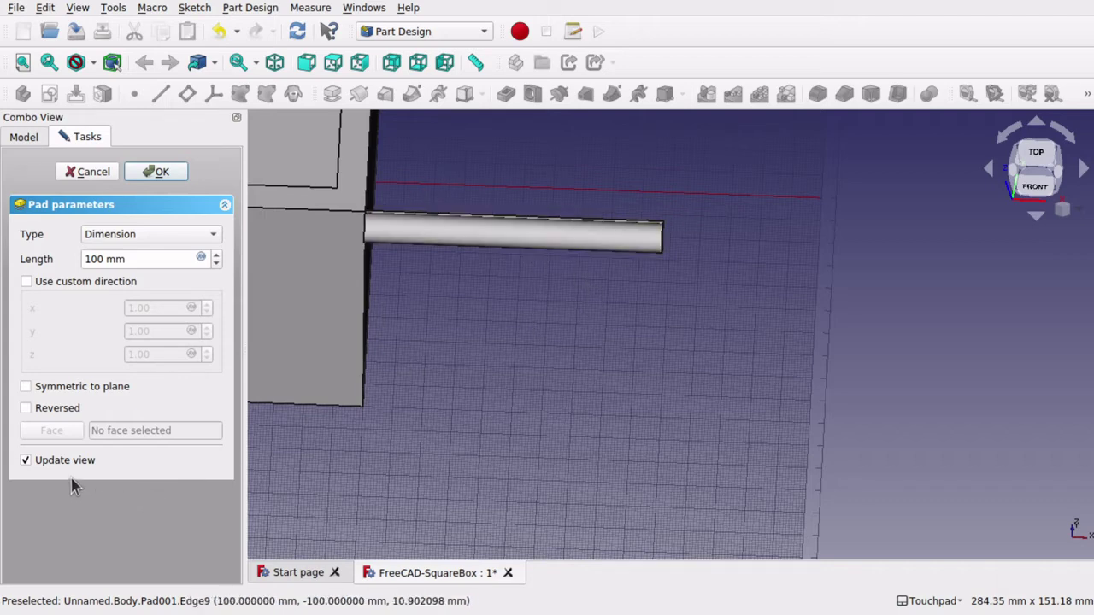
left_click(25, 409)
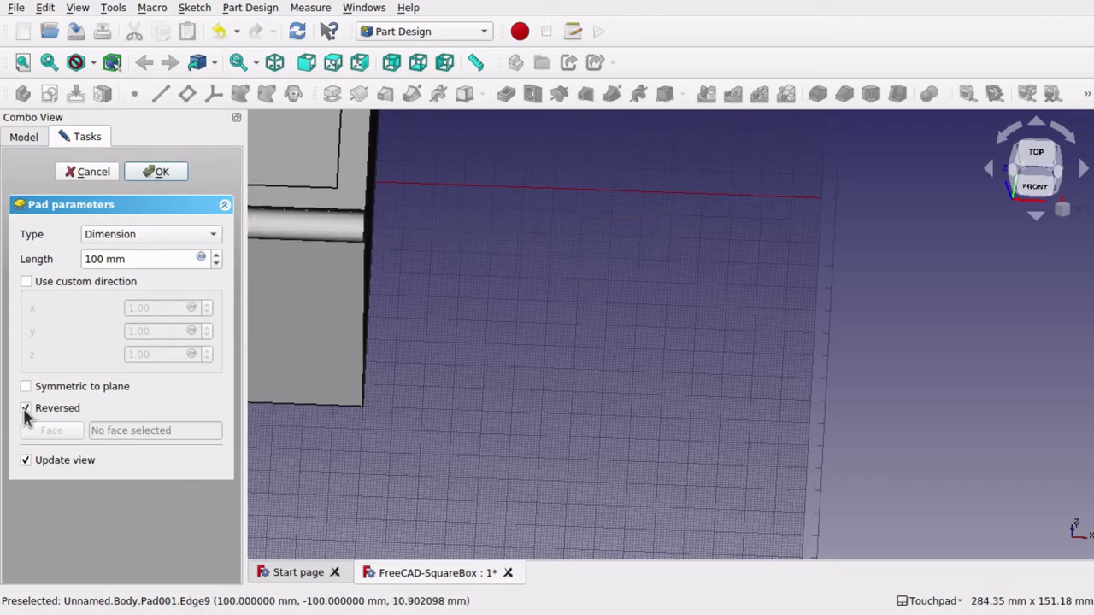
middle_click_drag(317, 349, 281, 286)
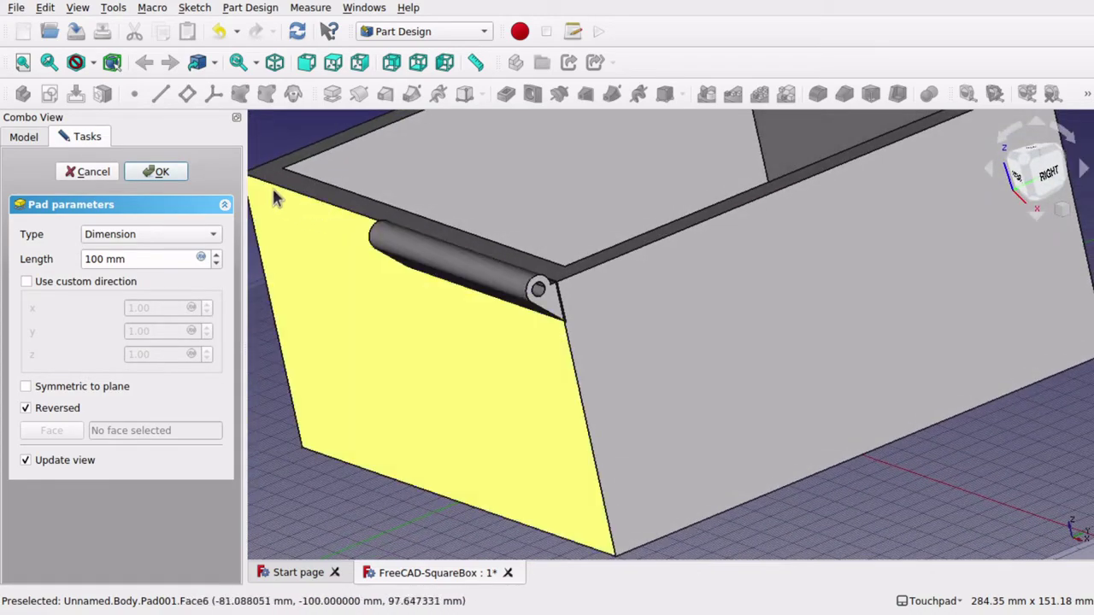
middle_click_drag(441, 298, 285, 261)
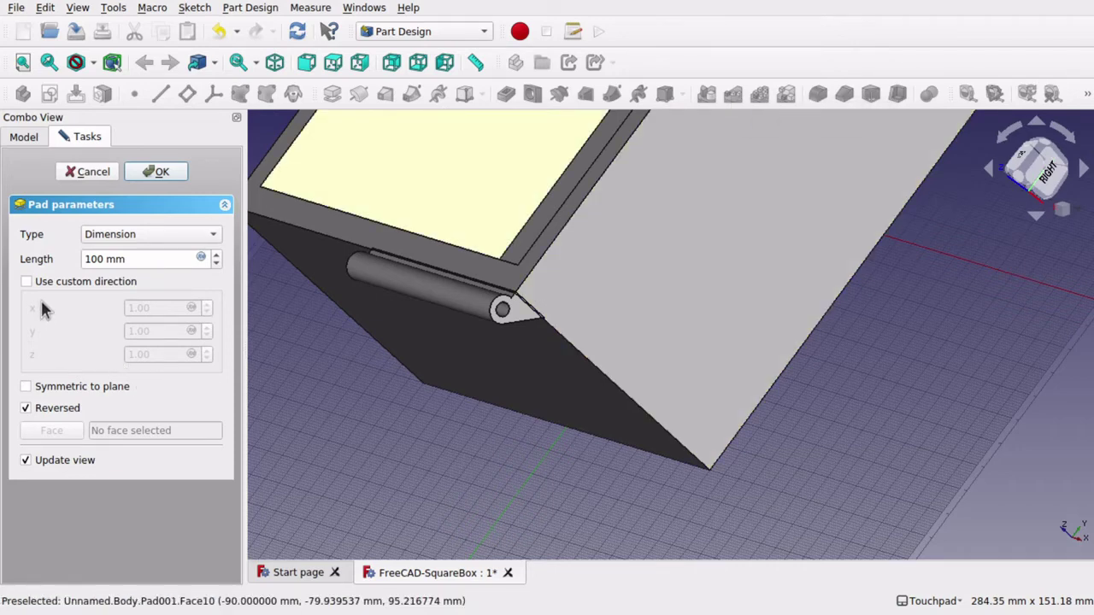
left_click(127, 259)
left_click_drag(126, 259, 70, 265)
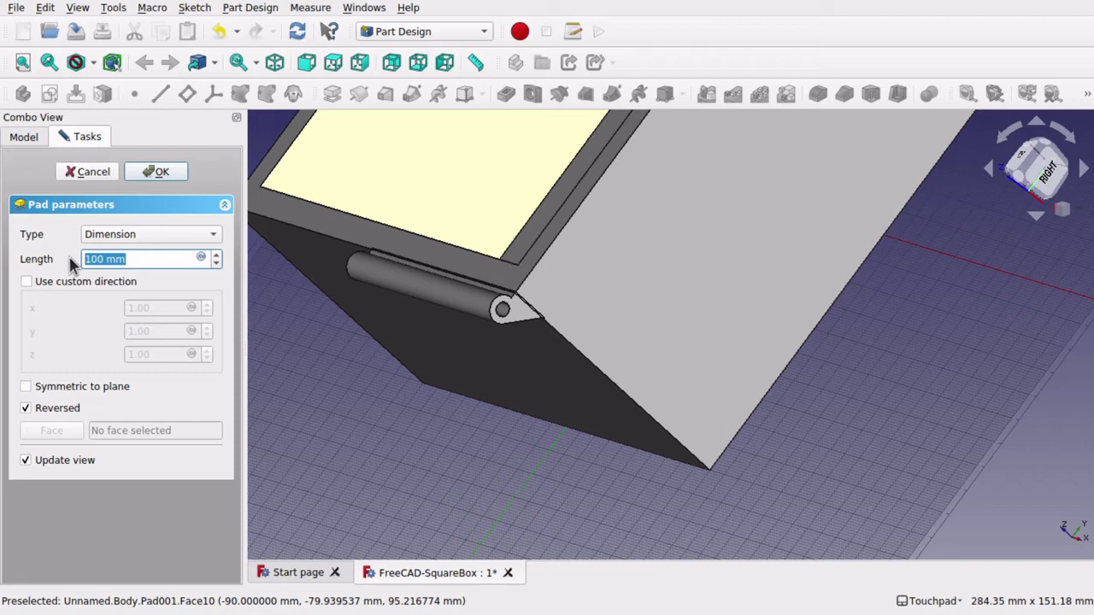
Step: Change the pad length to 200 mm, then 200/4 mm, and inspect the shorter knuckle
type("200mm")
left_click(82, 334)
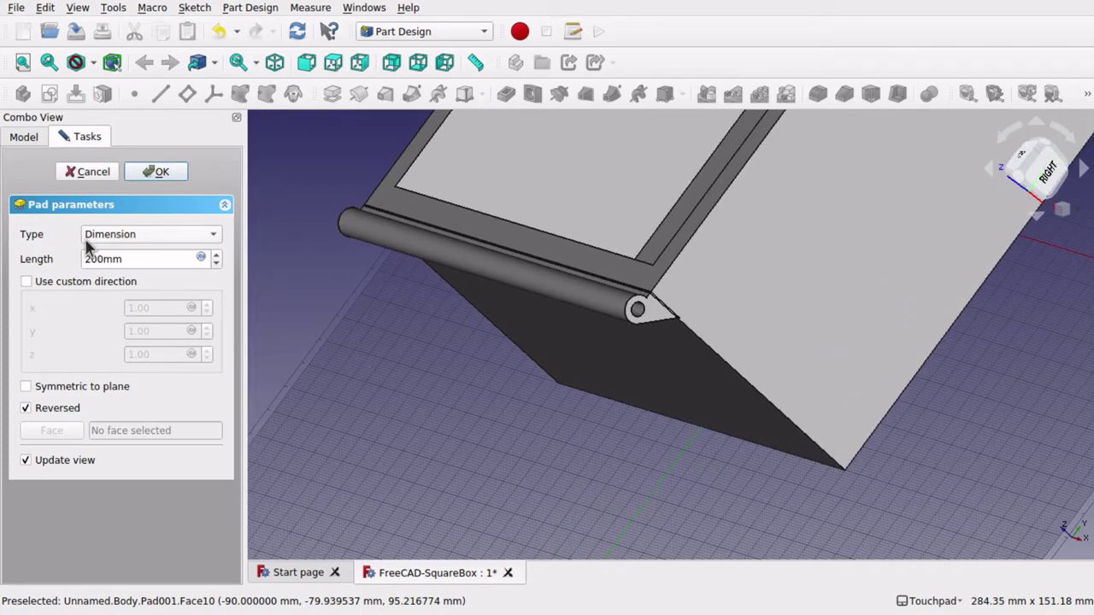
left_click(103, 261)
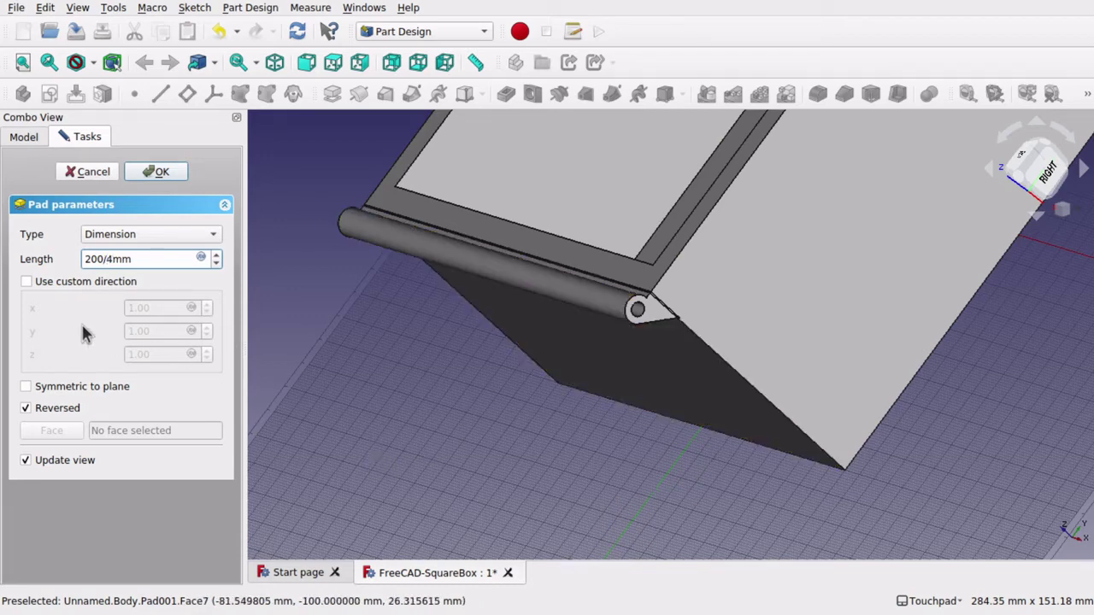
key("Return")
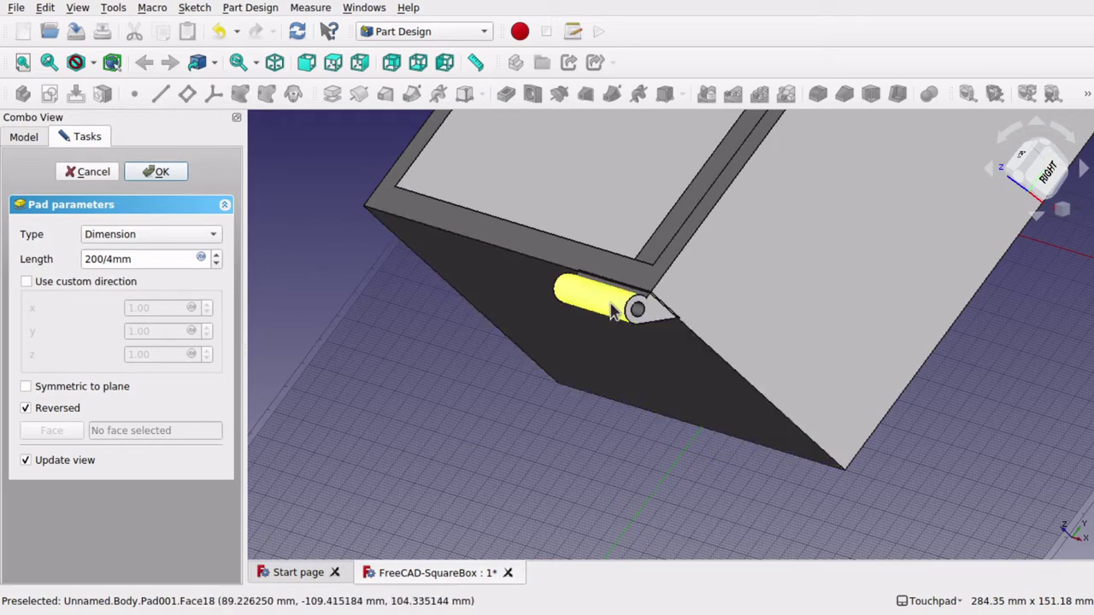
middle_click_drag(612, 312, 650, 318)
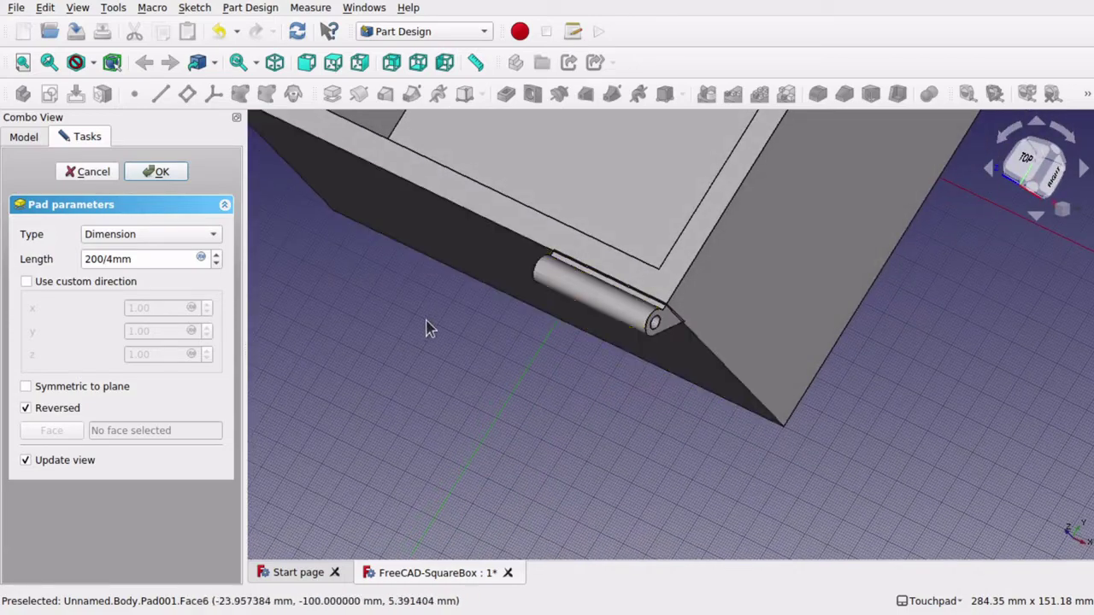
middle_click_drag(501, 359, 433, 315)
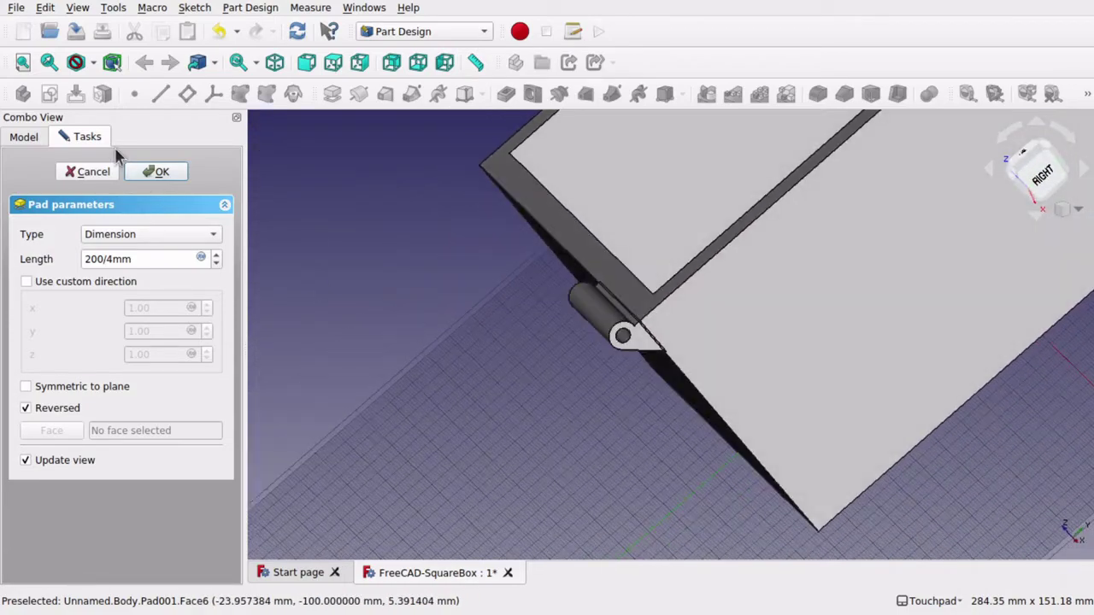
Step: Accept the 50 mm knuckle as Pad001, inspect it, and start a Linear Pattern
left_click(155, 172)
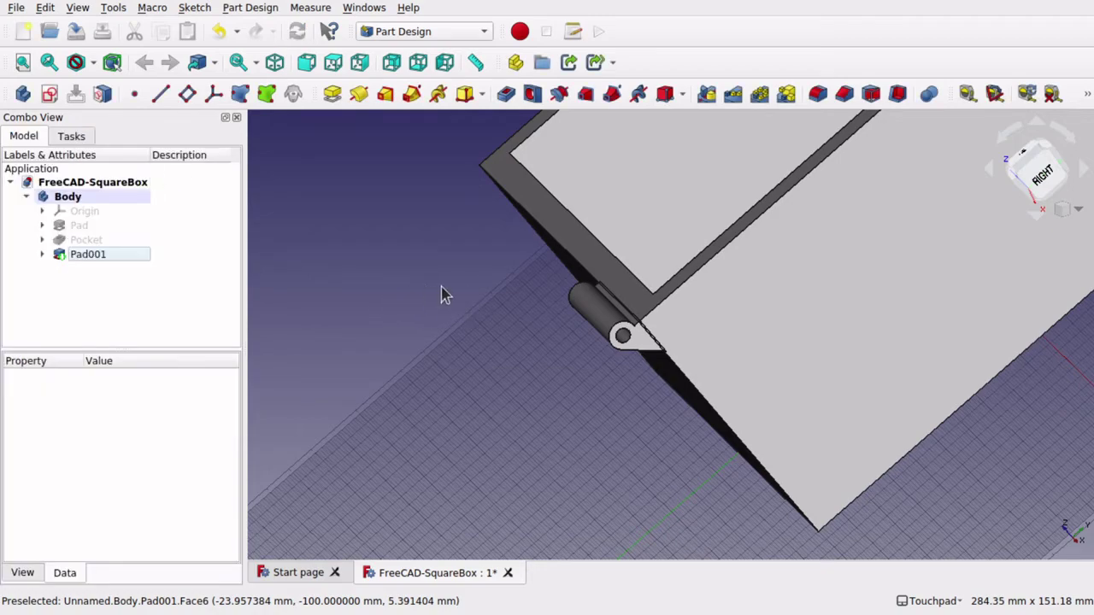
middle_click_drag(445, 296, 593, 259)
scroll(265, 258, "up", 2)
left_click(85, 255)
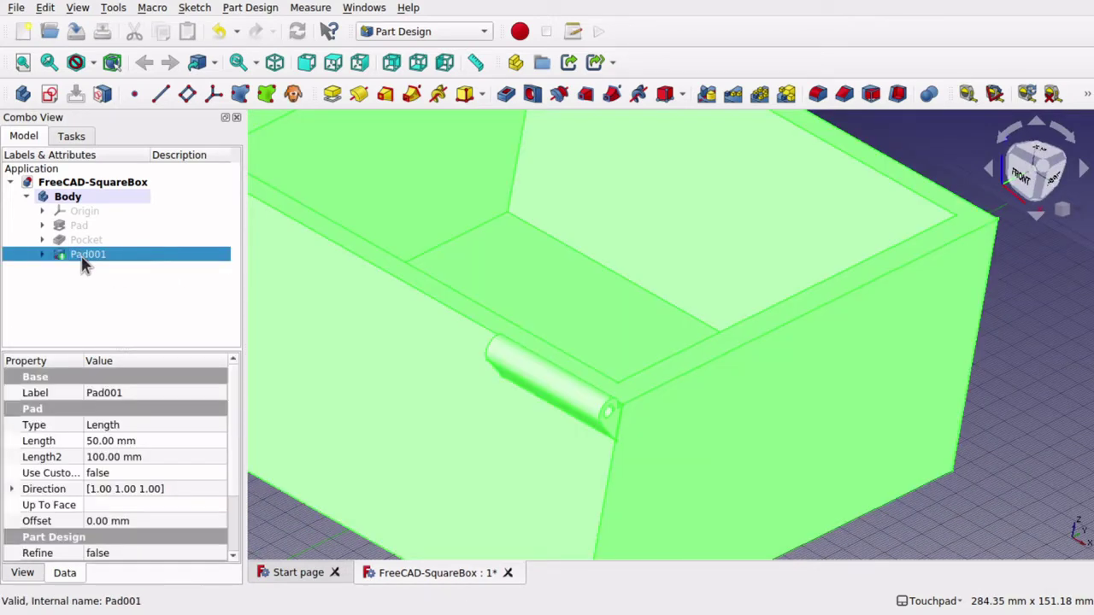
left_click(144, 286)
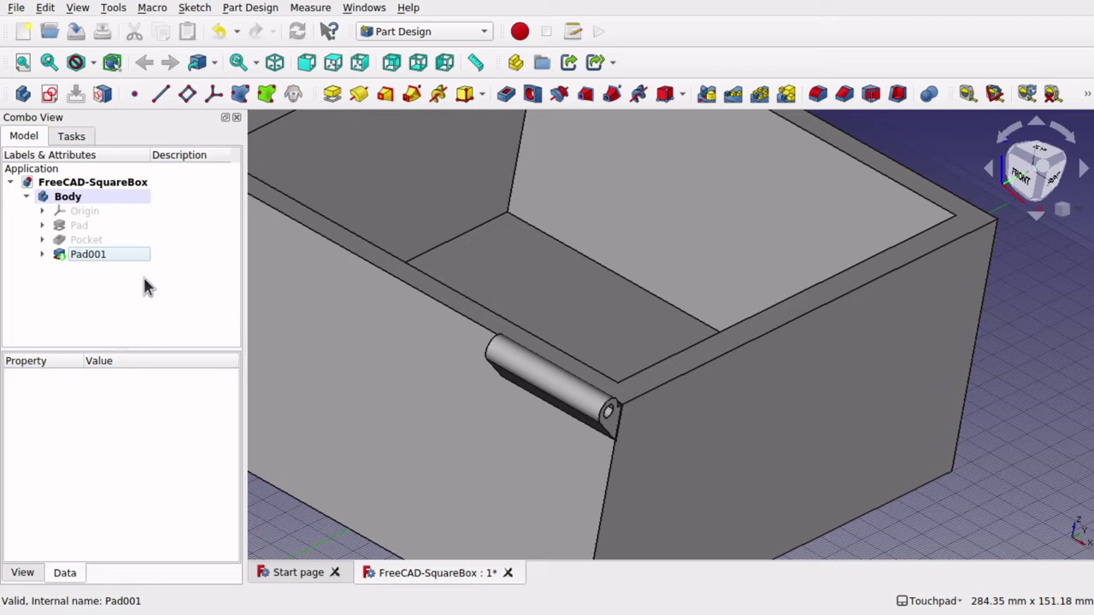
left_click(735, 96)
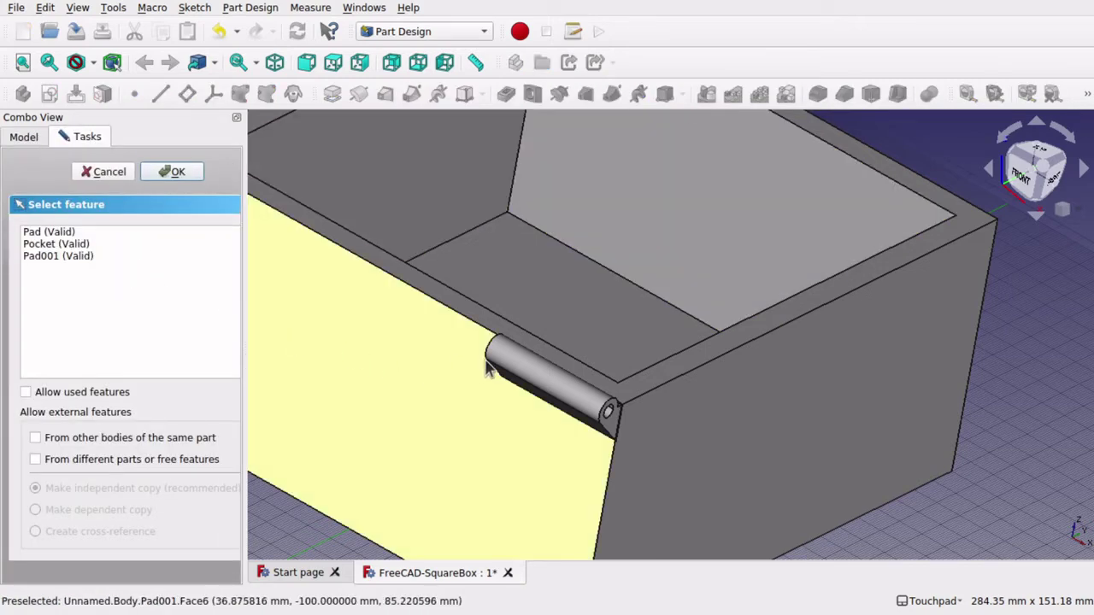
Step: Pattern the Pad001 knuckle, trying Base X and vertical axes before settling on the normal sketch axis
left_click(544, 380)
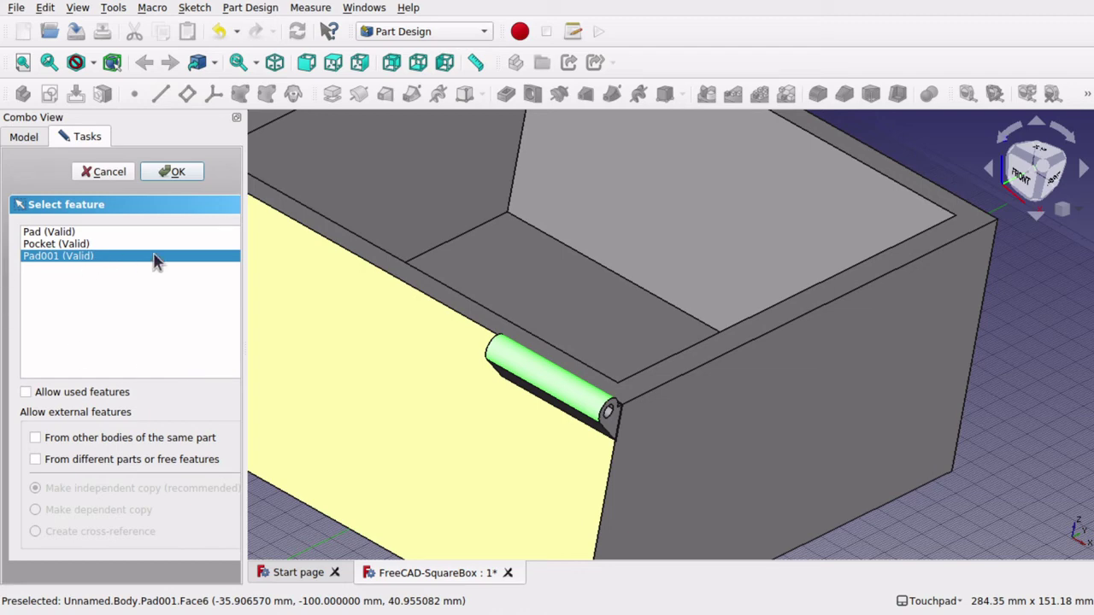
left_click(180, 171)
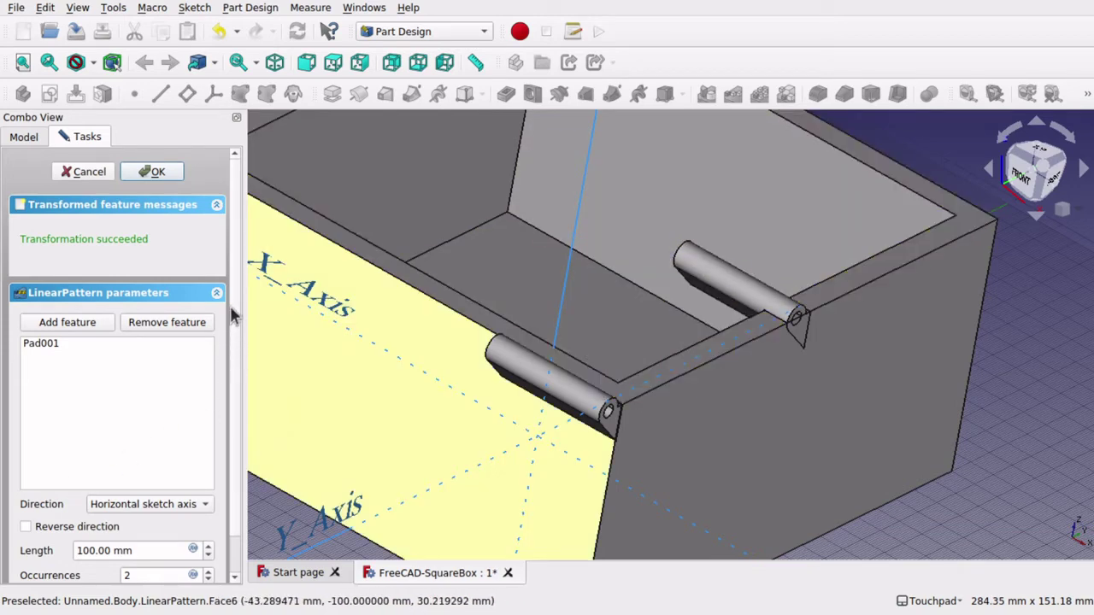
scroll(237, 346, "down", 1)
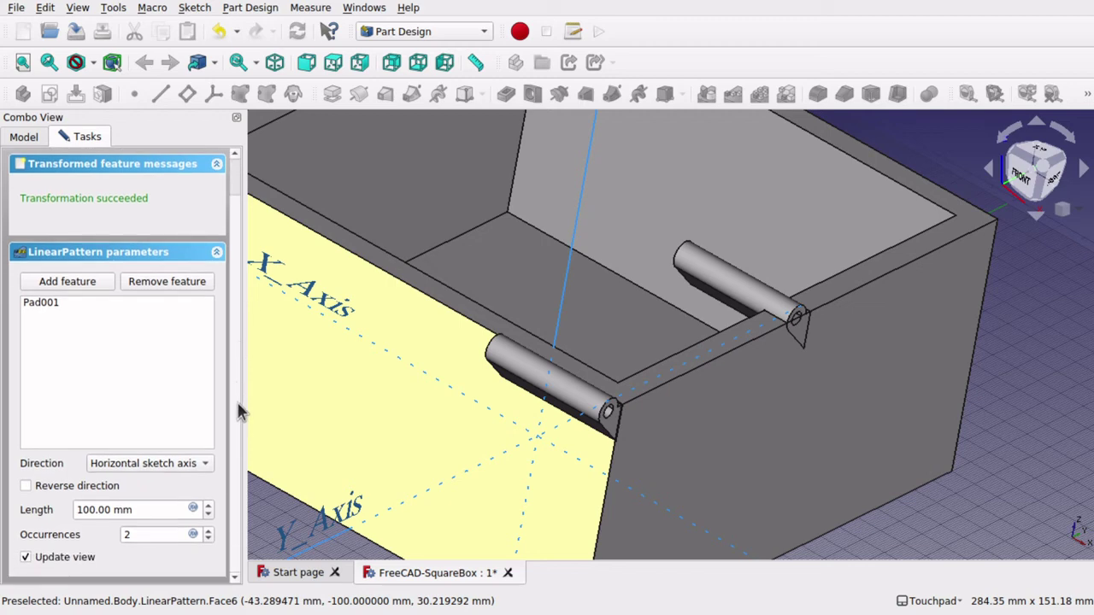
left_click(170, 463)
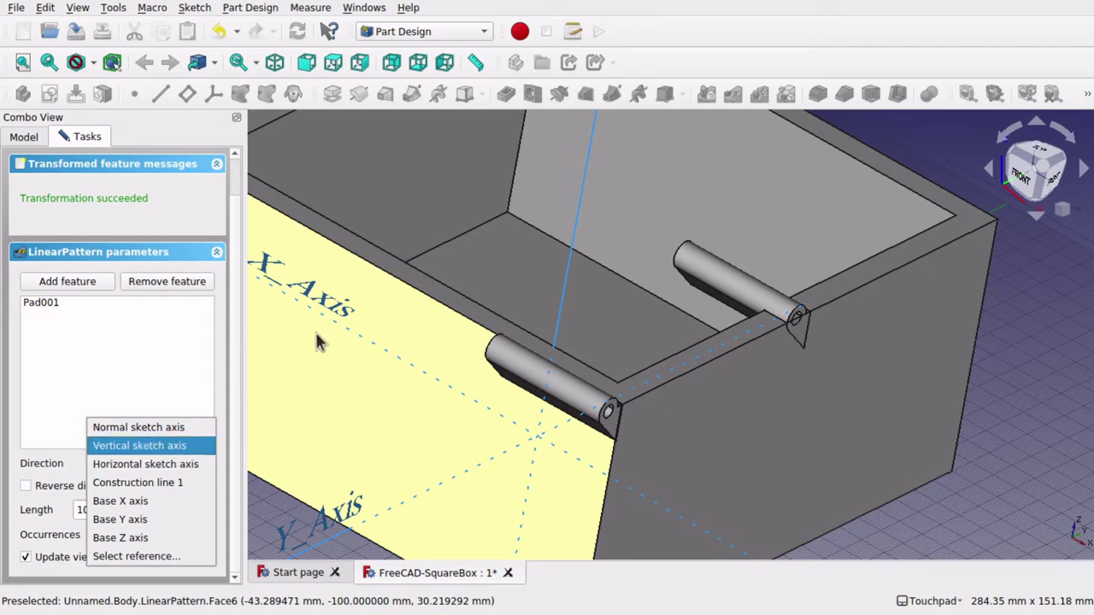
left_click(121, 501)
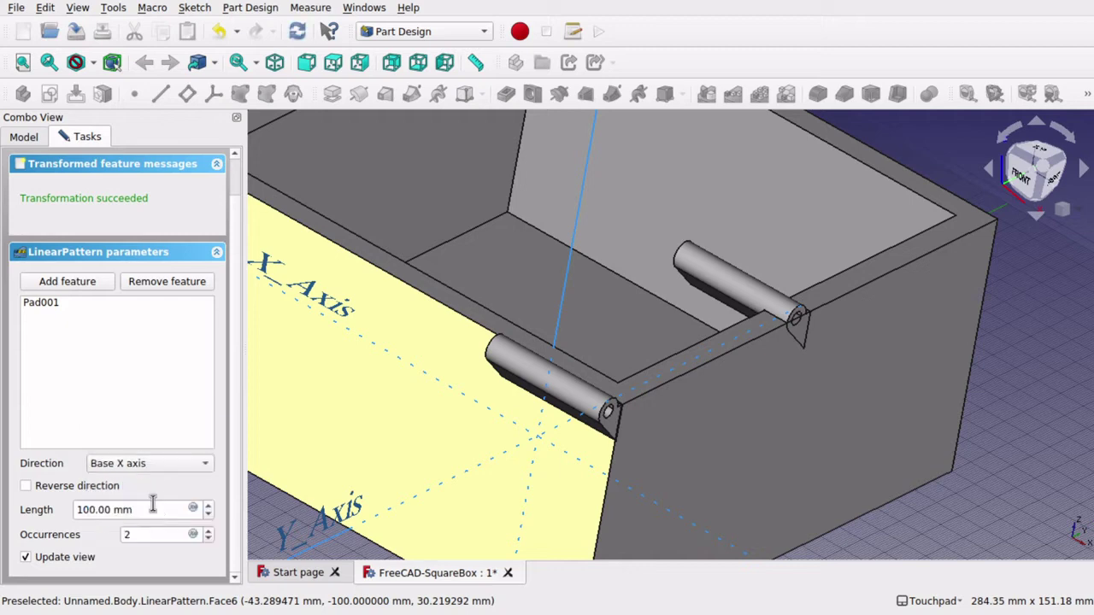
left_click(188, 474)
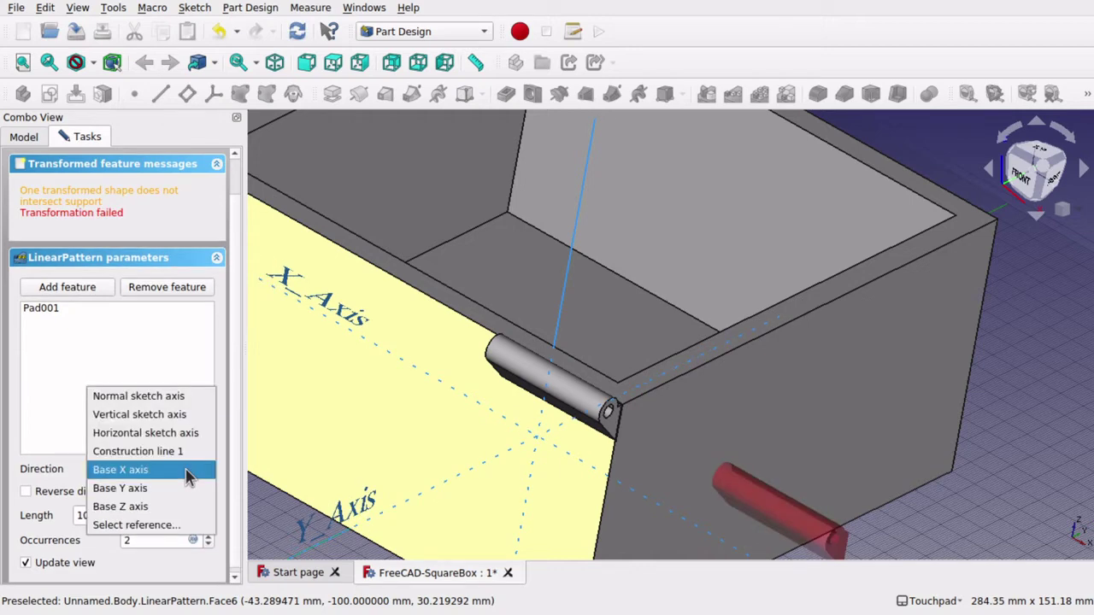
left_click(160, 416)
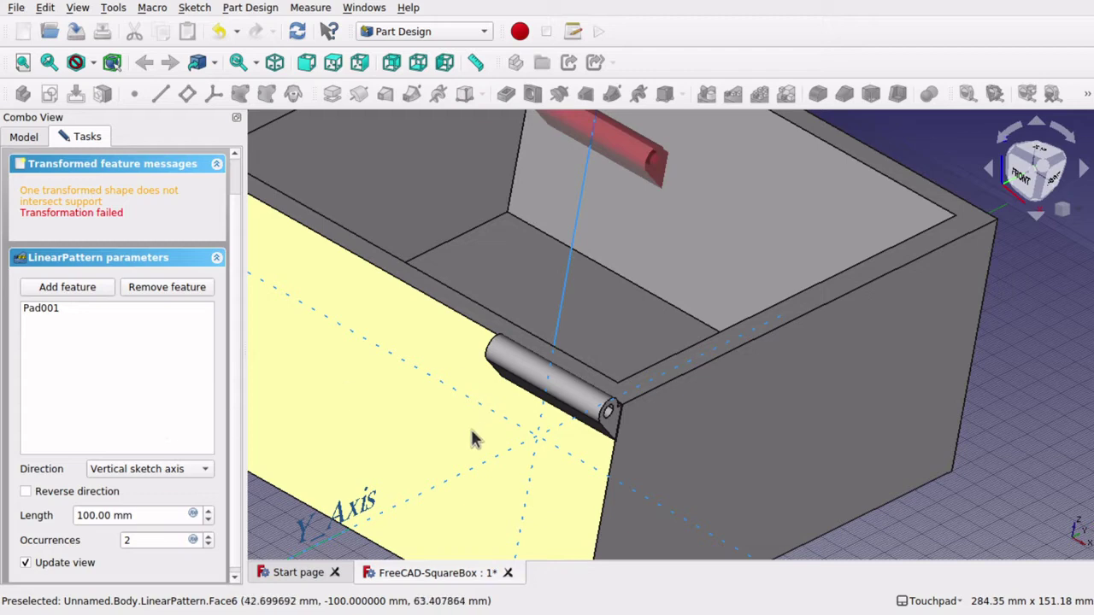
left_click(162, 474)
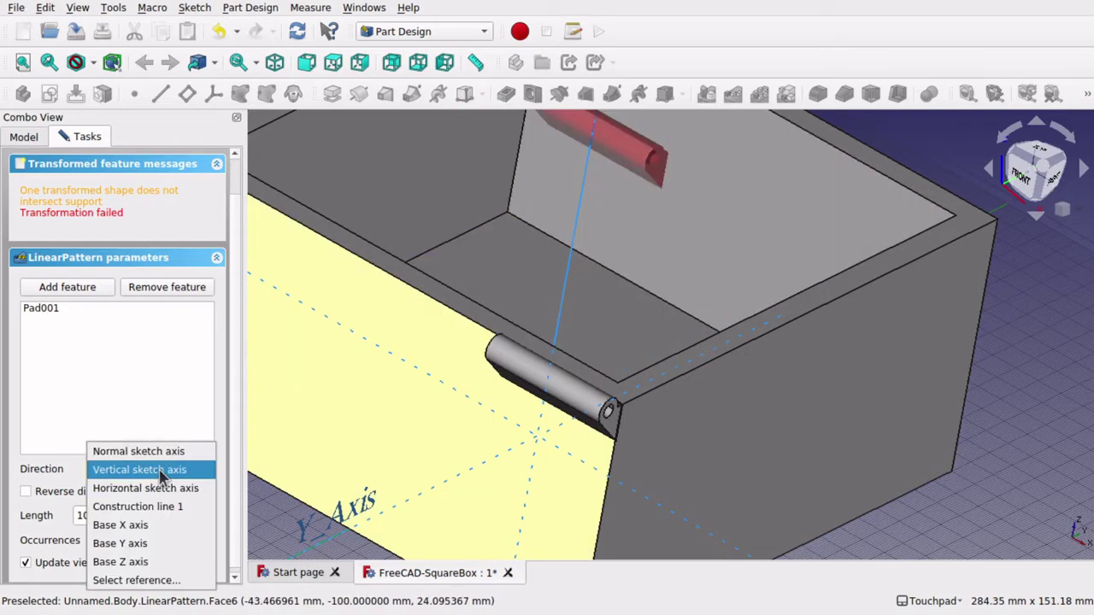
left_click(156, 451)
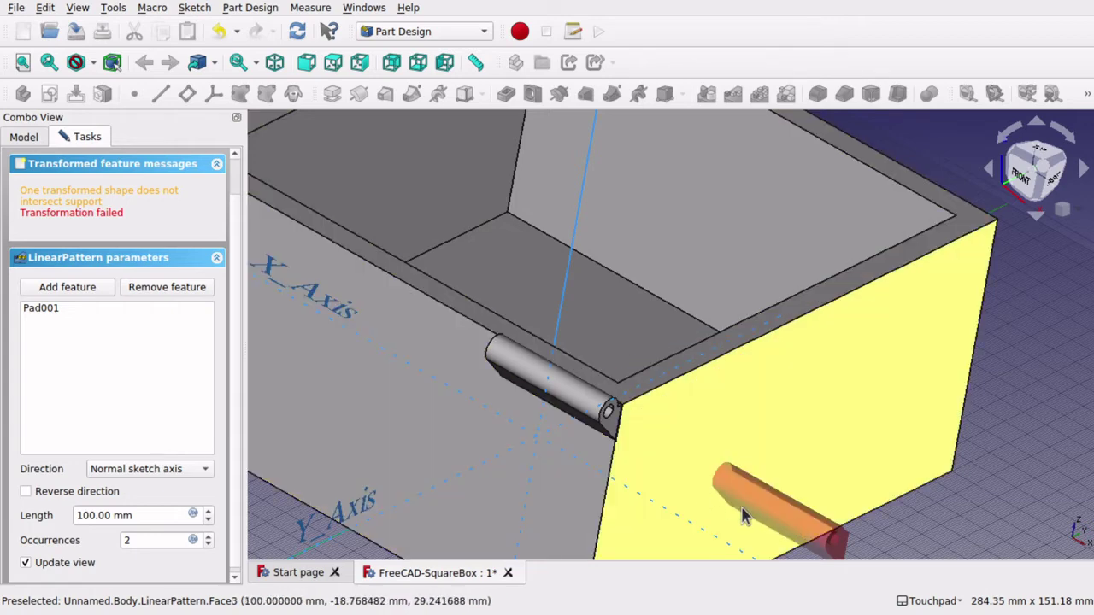
Step: Reverse the pattern direction and inspect the knuckles along the box edge
left_click(27, 492)
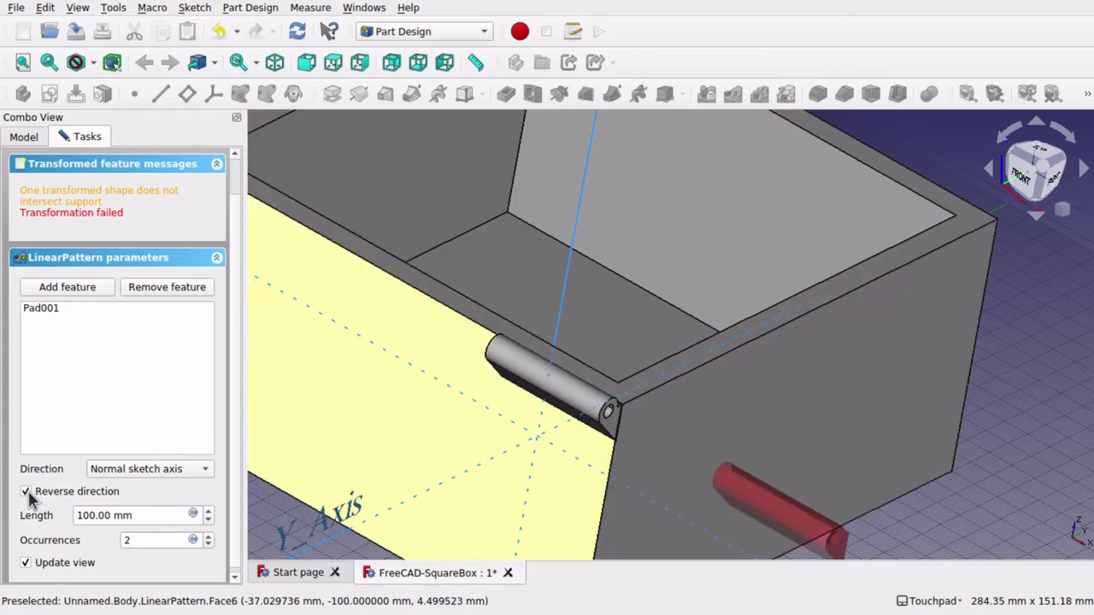
left_click_drag(439, 410, 511, 459, "alt")
key("Left")
key("Left")
key("Left")
key("Left")
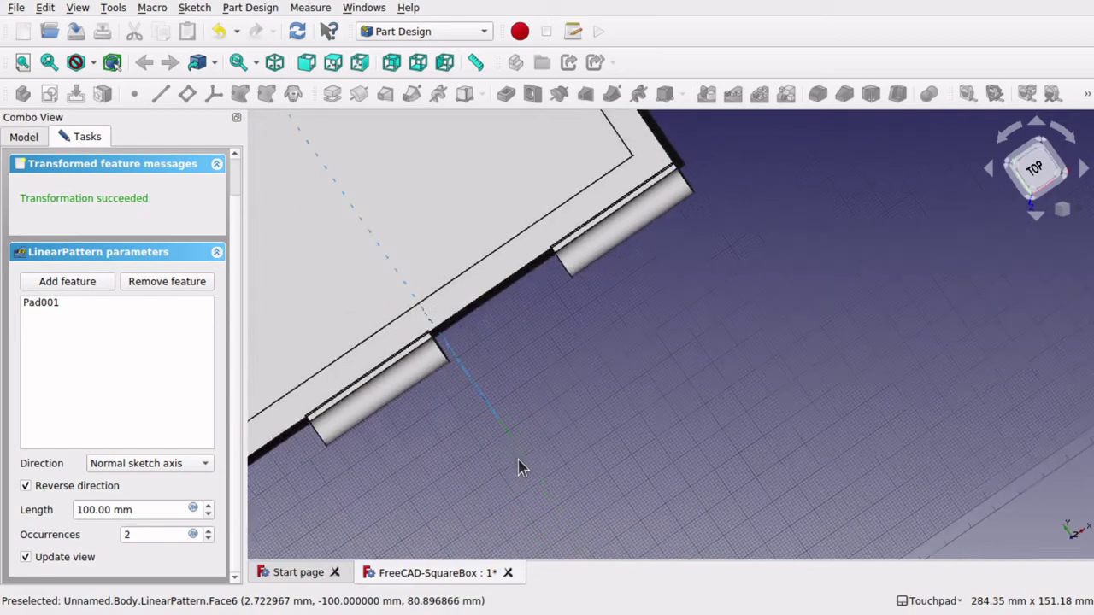
key("Down")
key("Down")
key("Left")
key("Down")
key("Left")
key("Up")
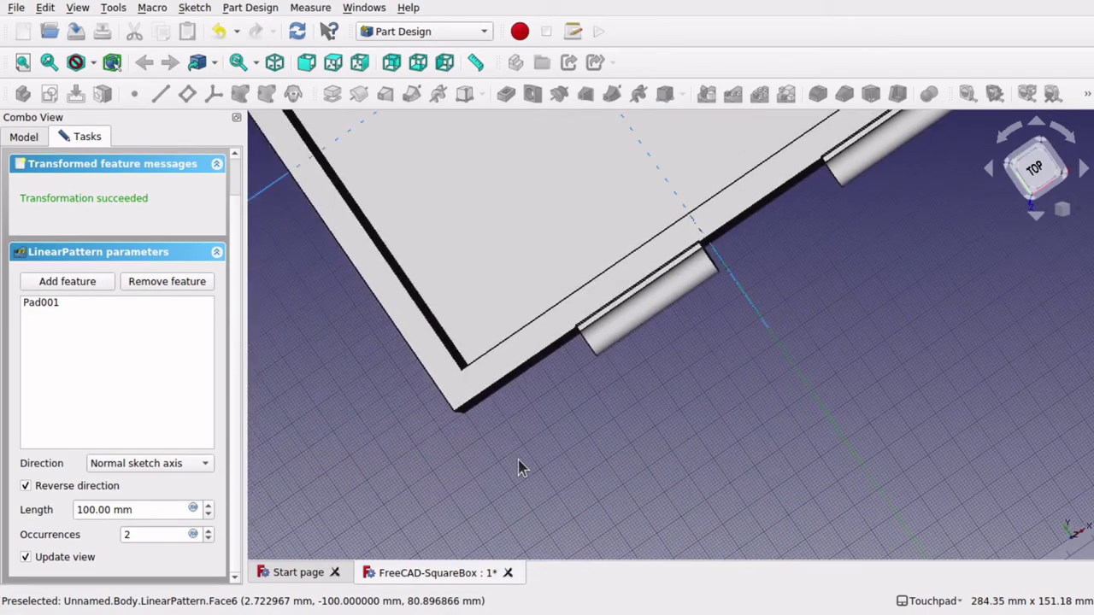
left_click_drag(521, 451, 532, 371, "alt")
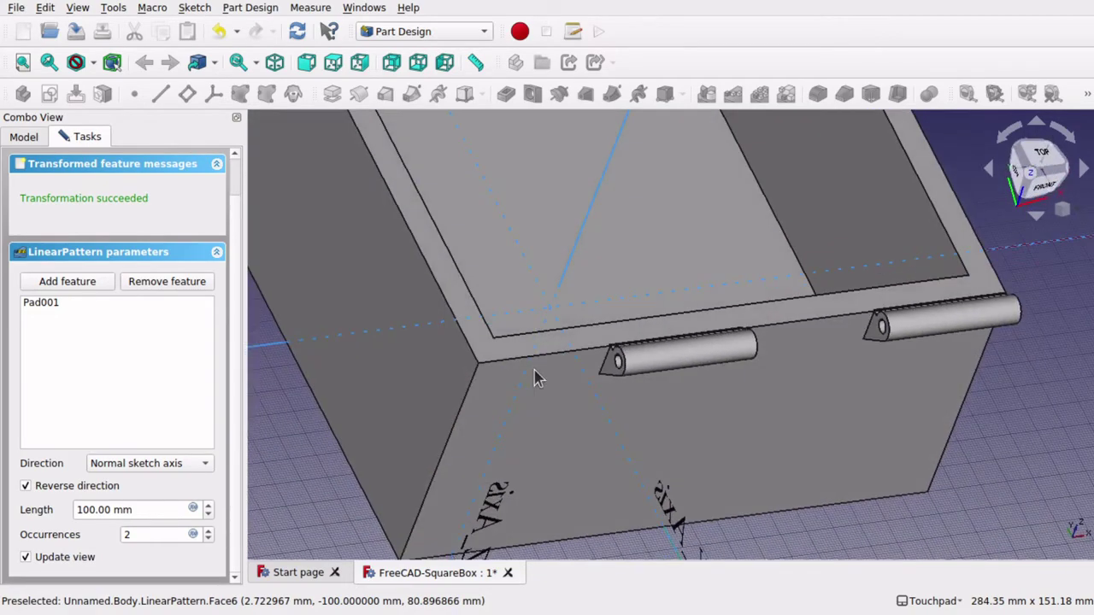
Step: Try 4 and 22 occurrences, return to 2, and set the length to 200.00-50 mm
left_click(99, 511)
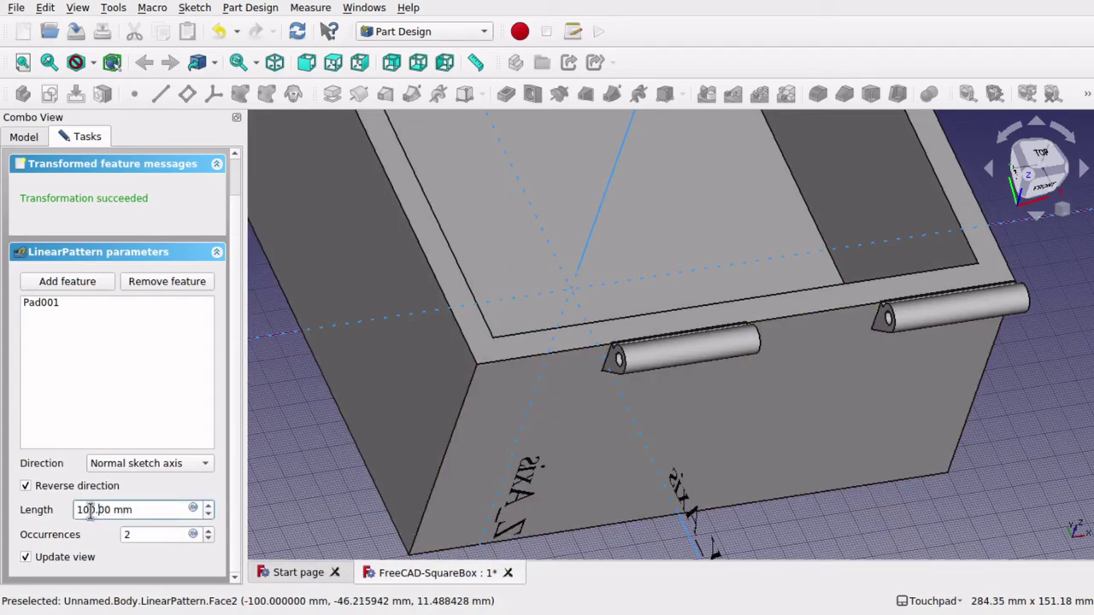
double_click(127, 534)
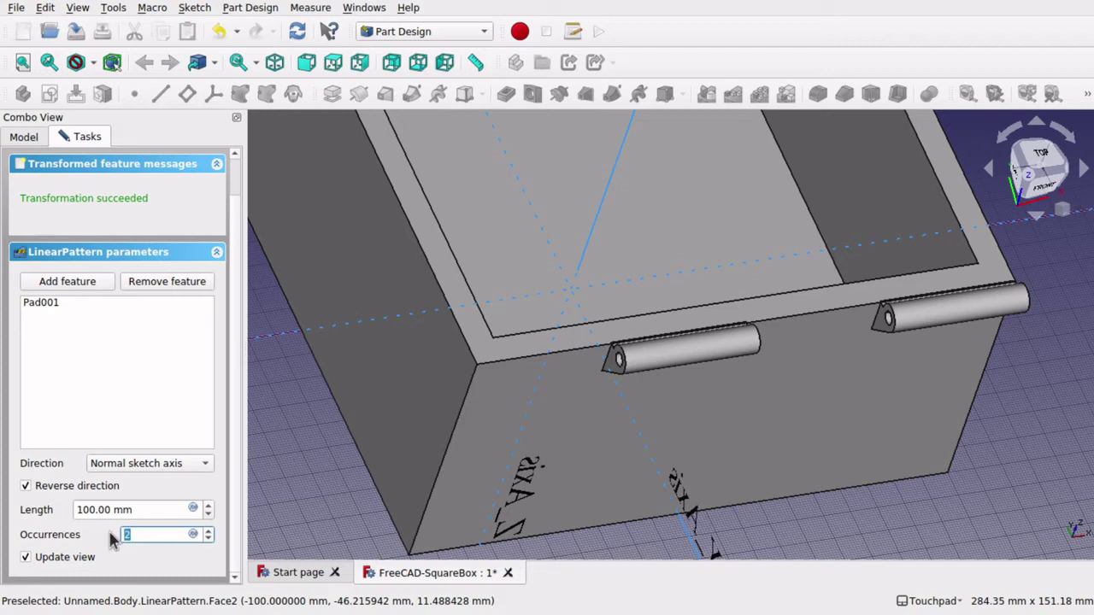
type("4")
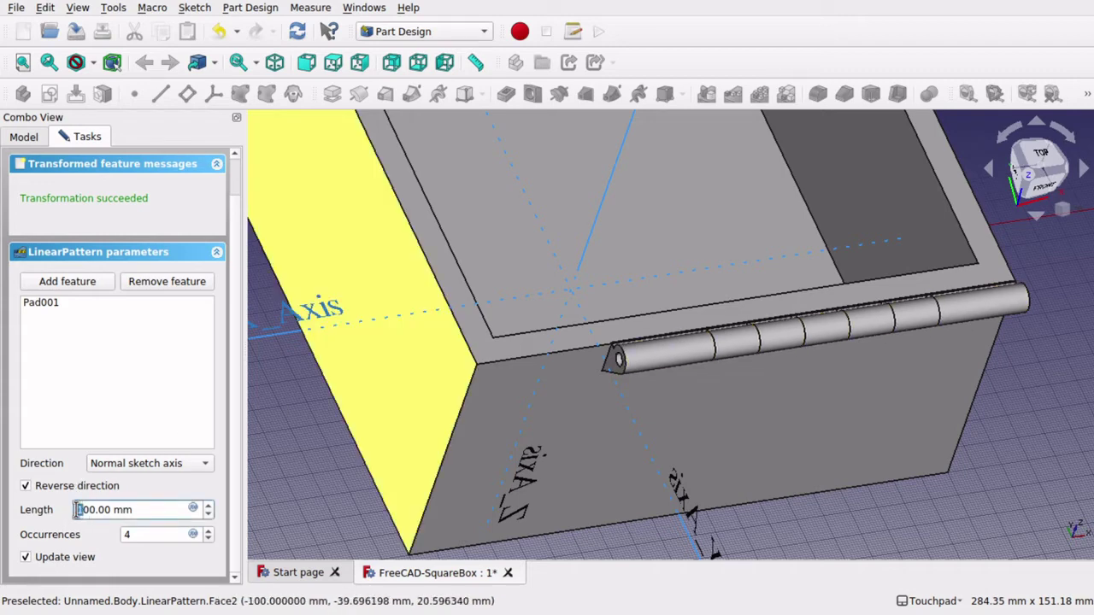
left_click(140, 535)
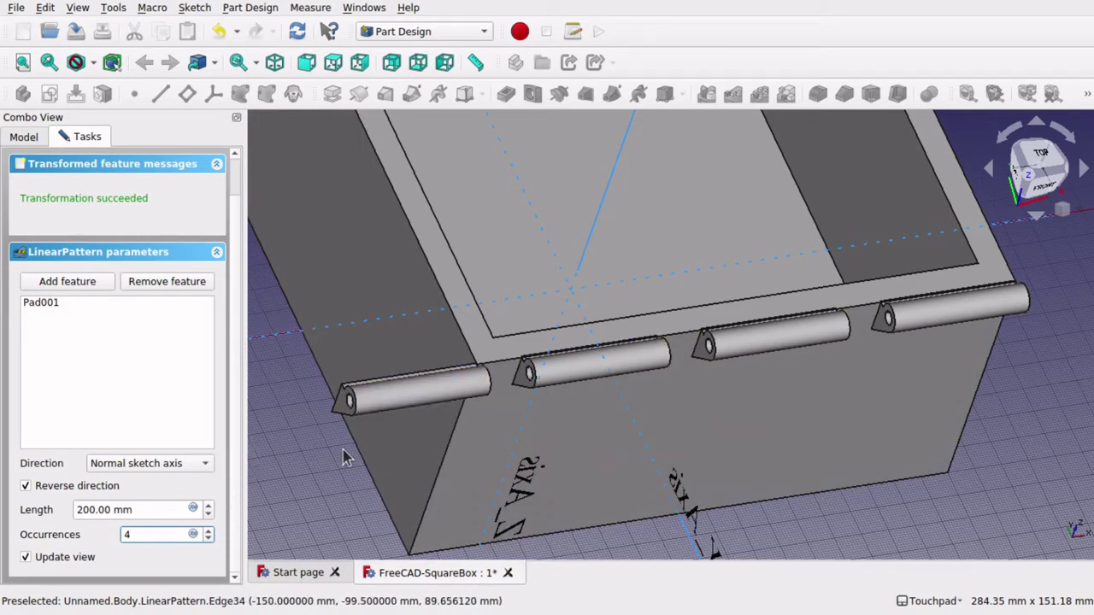
mouse_move(346, 458)
middle_mouse_down()
mouse_move(342, 488)
mouse_move(330, 471)
mouse_move(342, 461)
middle_mouse_up()
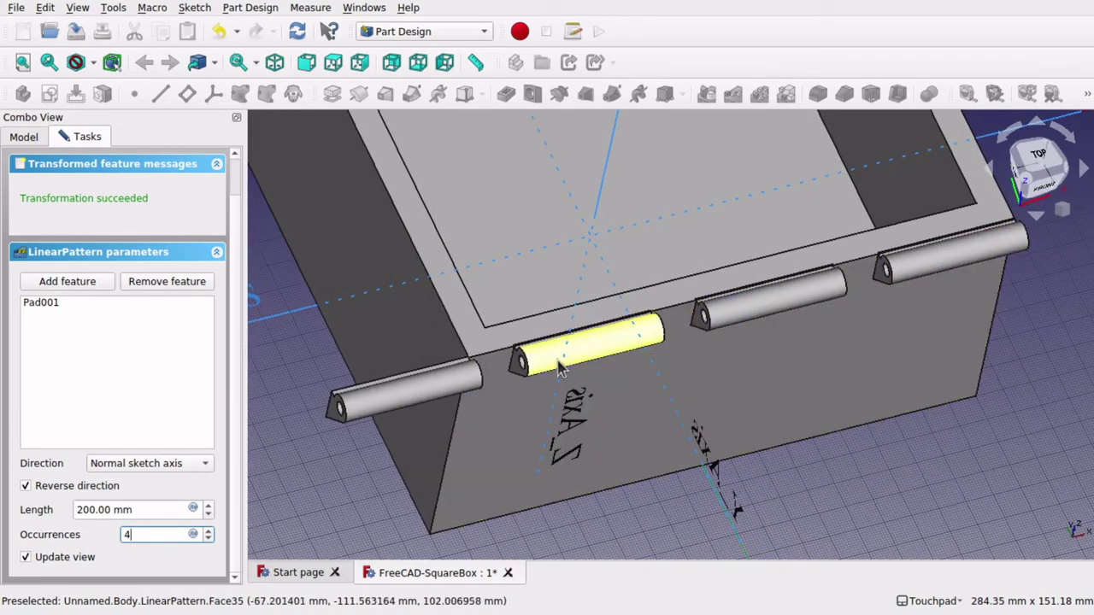
key("BackSpace")
type("22")
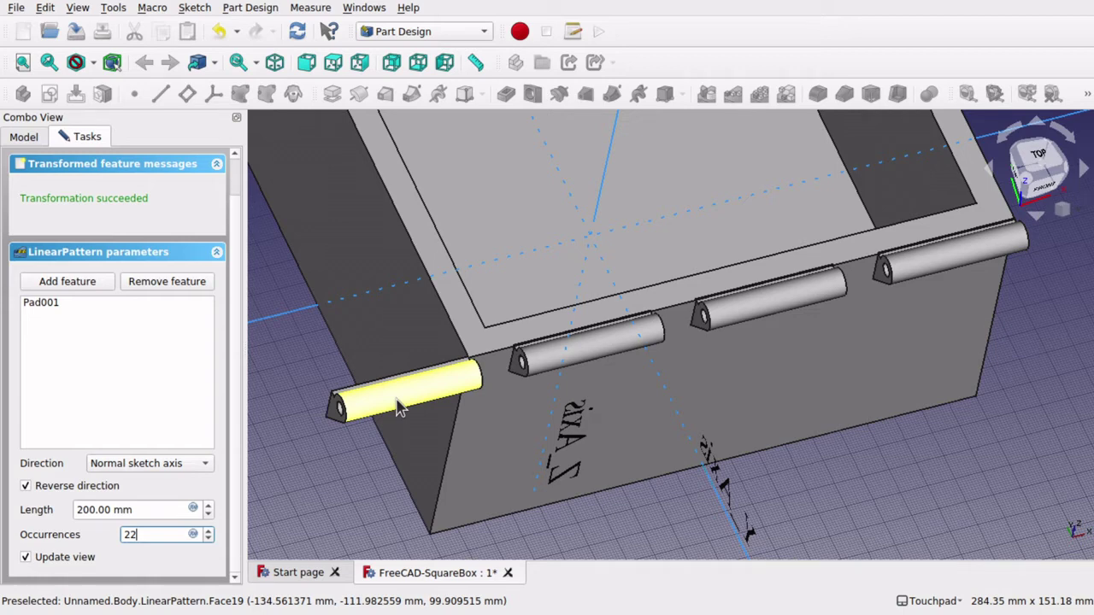
key("BackSpace")
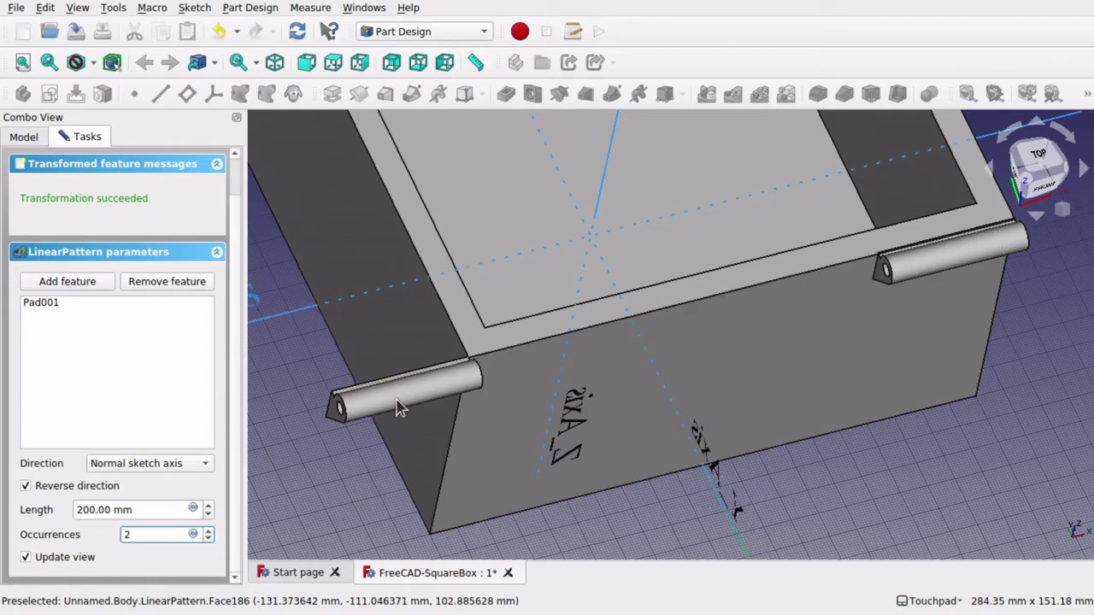
key("shift+Tab")
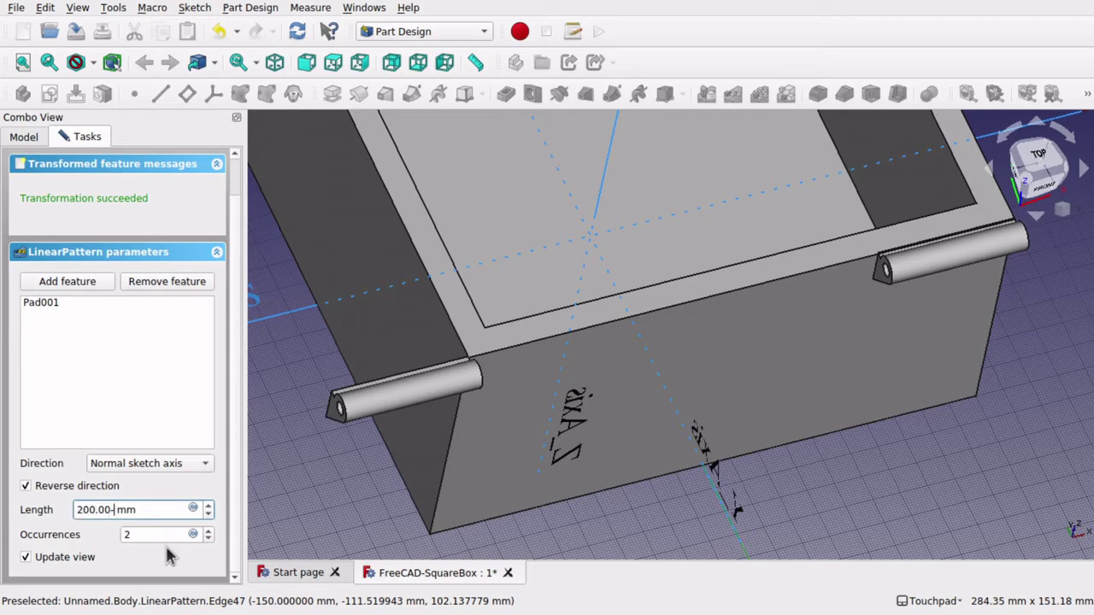
left_click(173, 493)
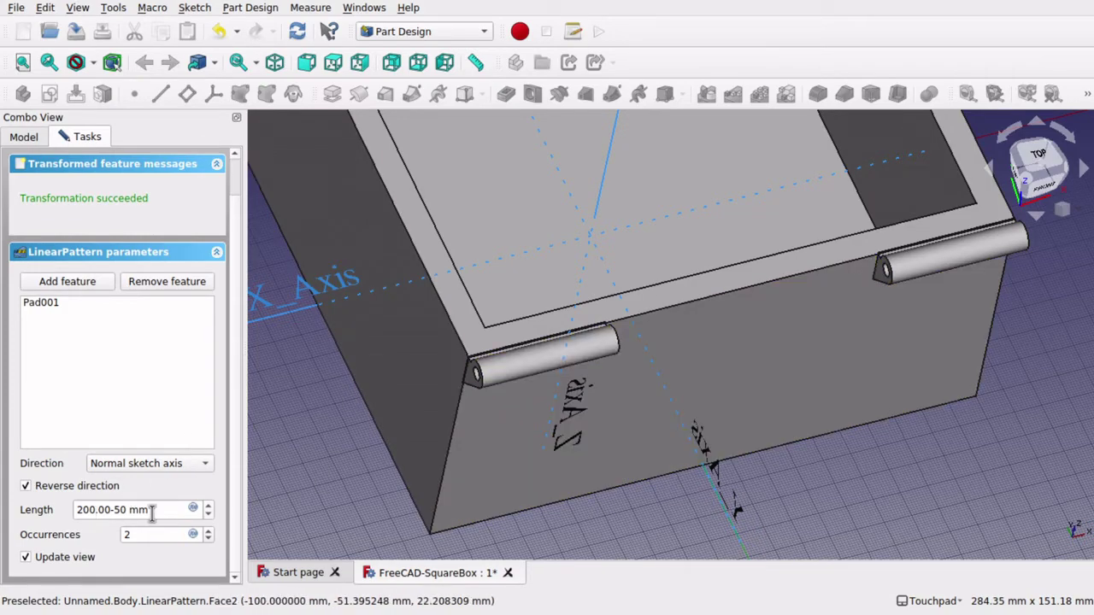
Step: Change the linear pattern length to 100mm and check the knuckle spacing from several angles
left_click_drag(152, 511, 31, 510)
type("100")
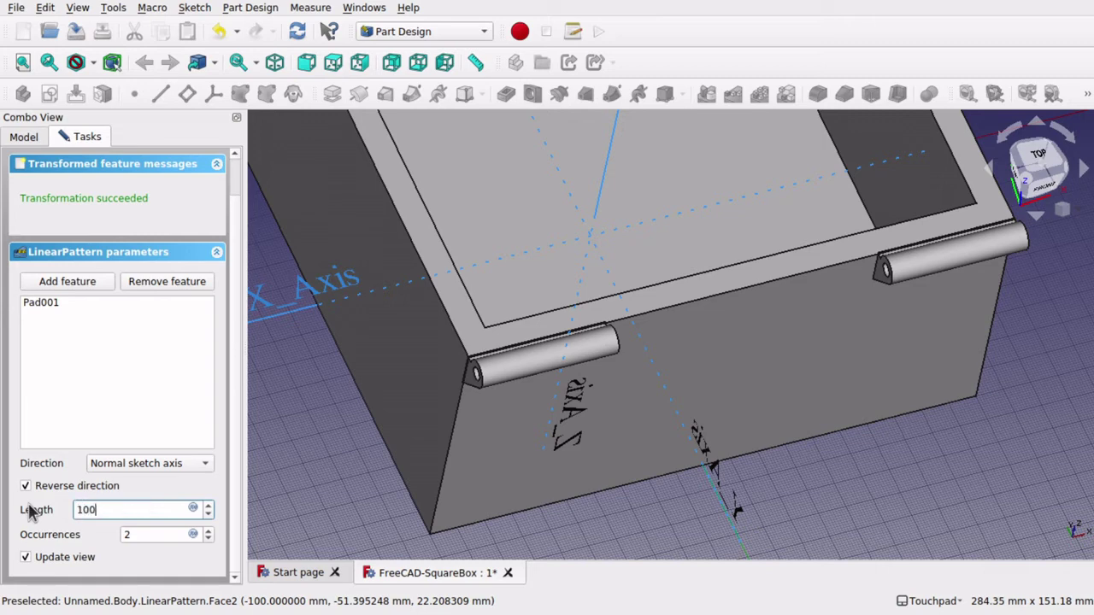
type("mm")
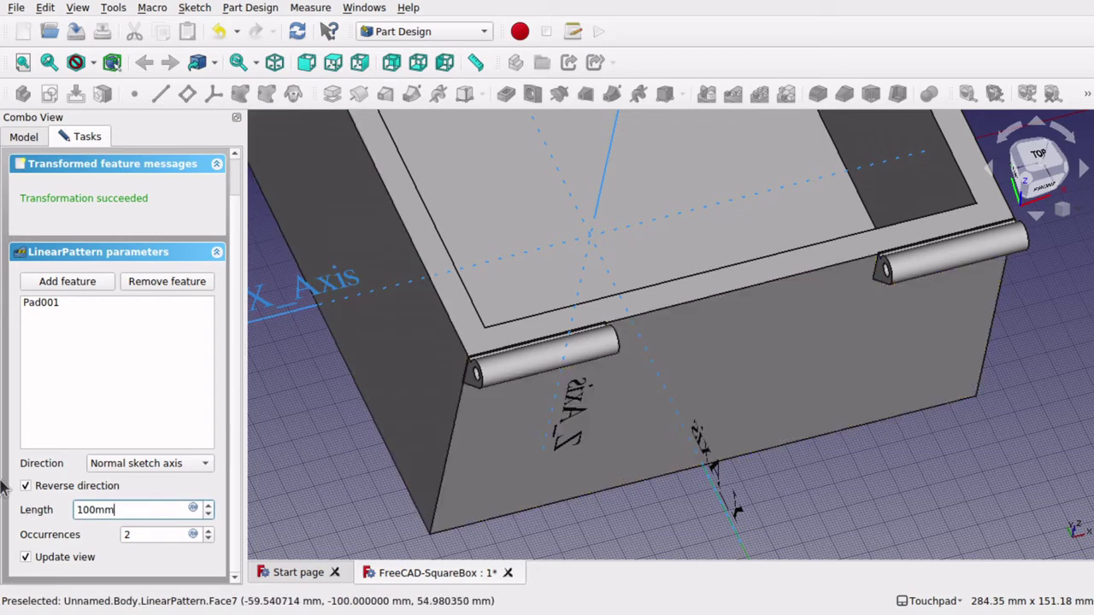
key("Return")
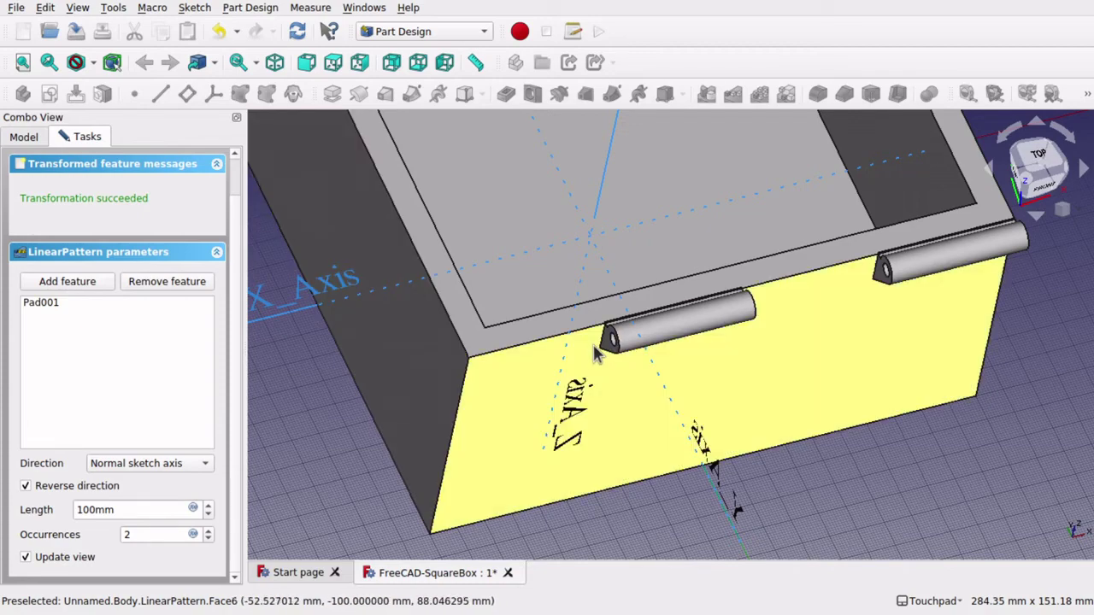
left_click_drag(596, 355, 797, 293, "alt")
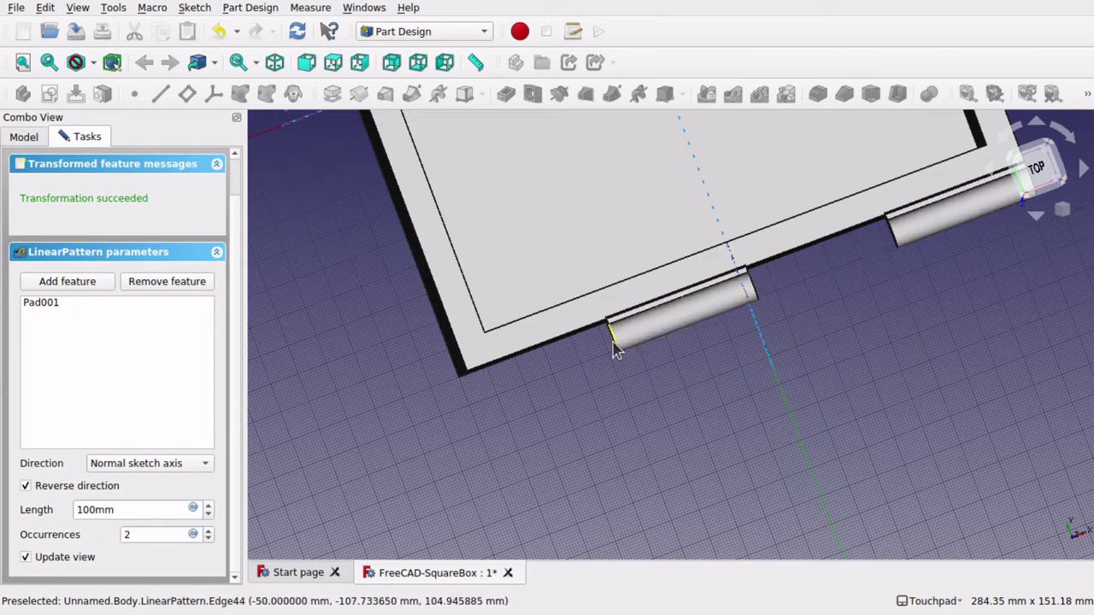
left_click_drag(470, 377, 794, 273, "alt")
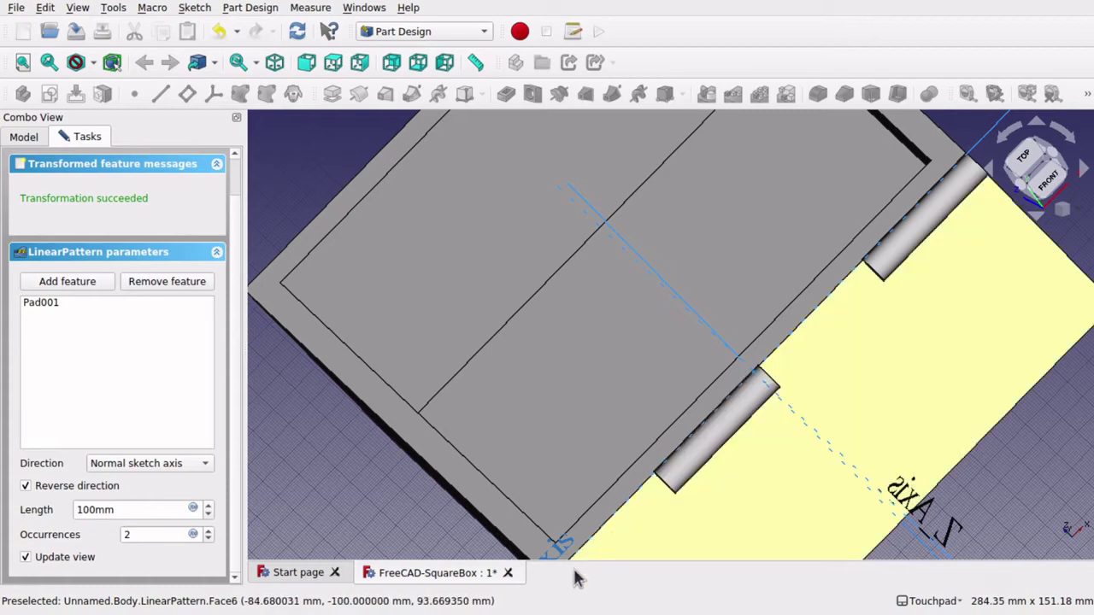
middle_click_drag(840, 339, 970, 230)
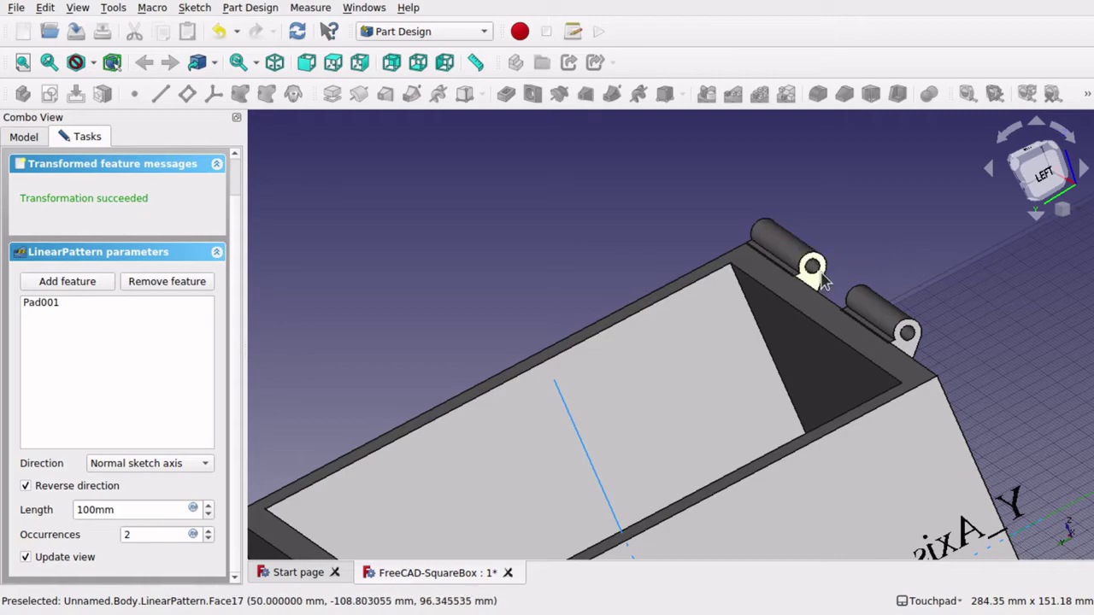
middle_click_drag(886, 251, 755, 378)
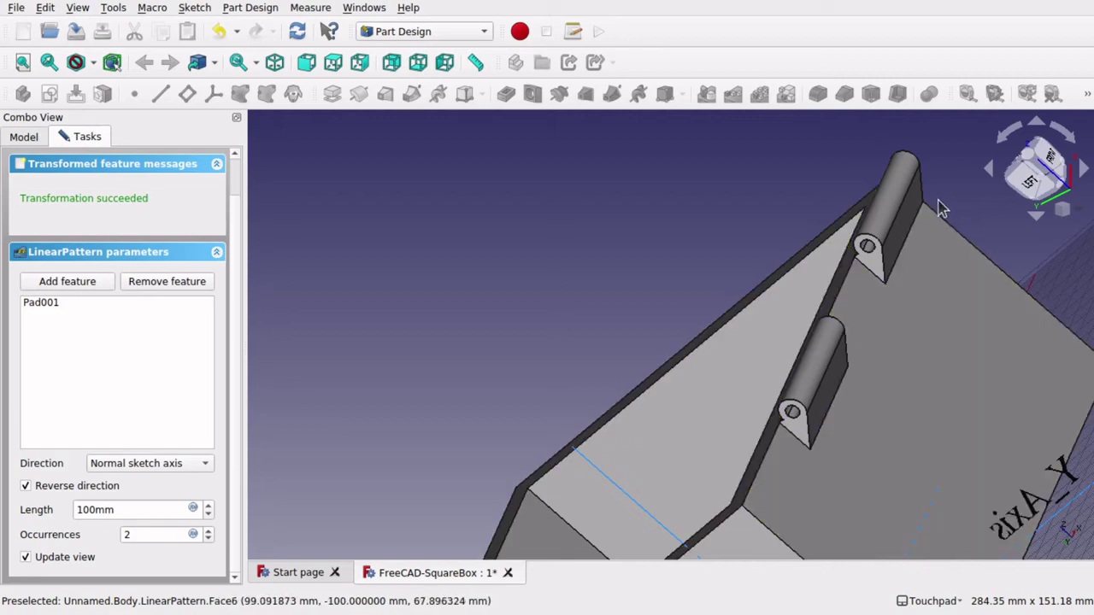
middle_click_drag(829, 205, 798, 289)
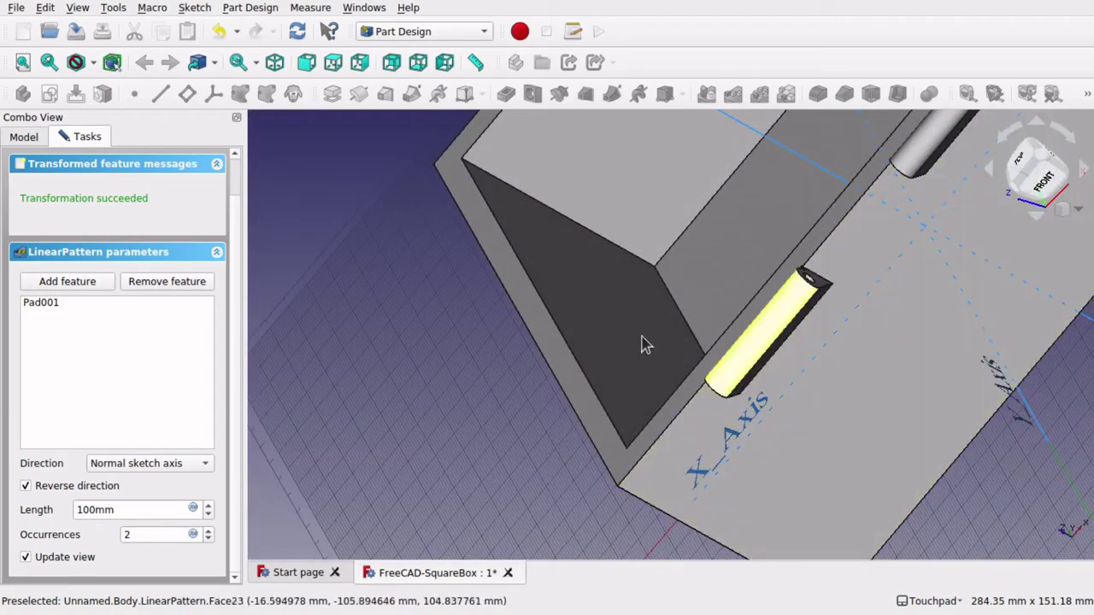
scroll(238, 190, "up", 2)
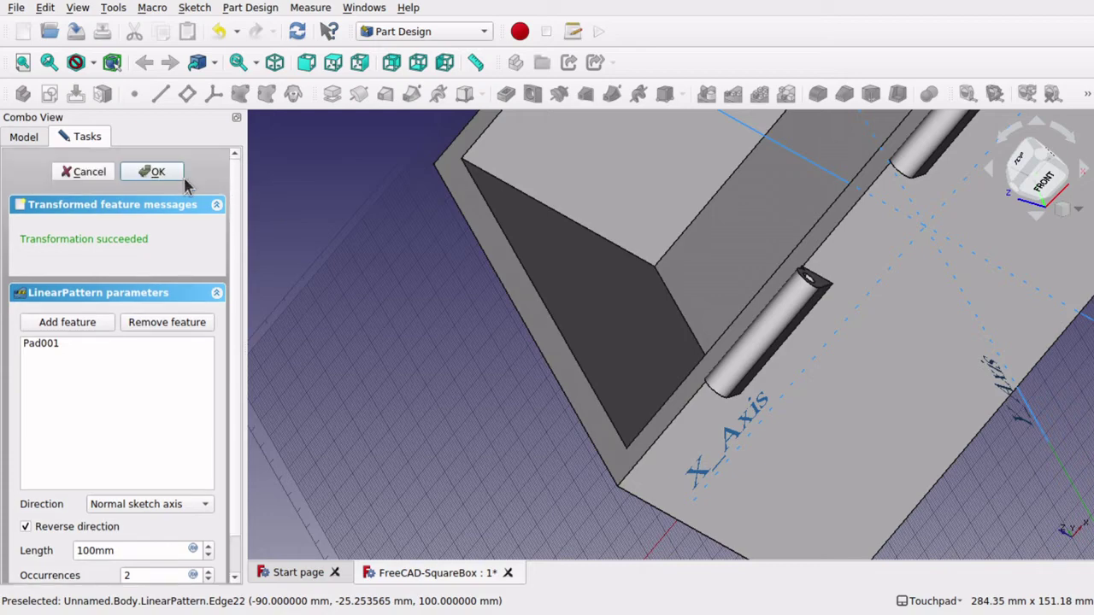
Step: Confirm the LinearPattern and look over the box with its two knuckles
left_click(156, 172)
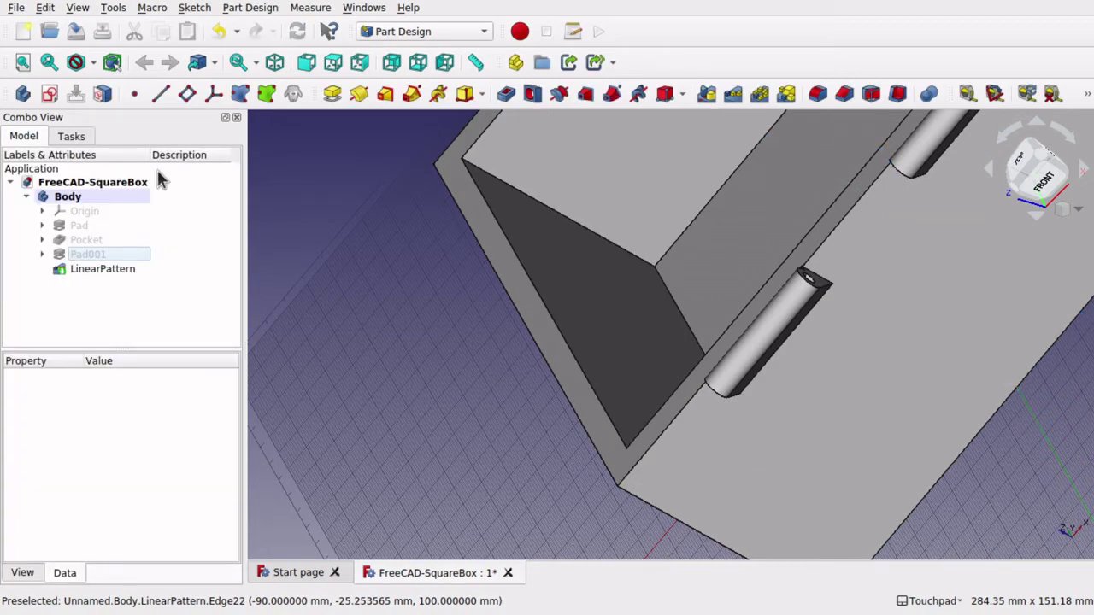
middle_click_drag(396, 333, 447, 278)
scroll(453, 285, "down", 6)
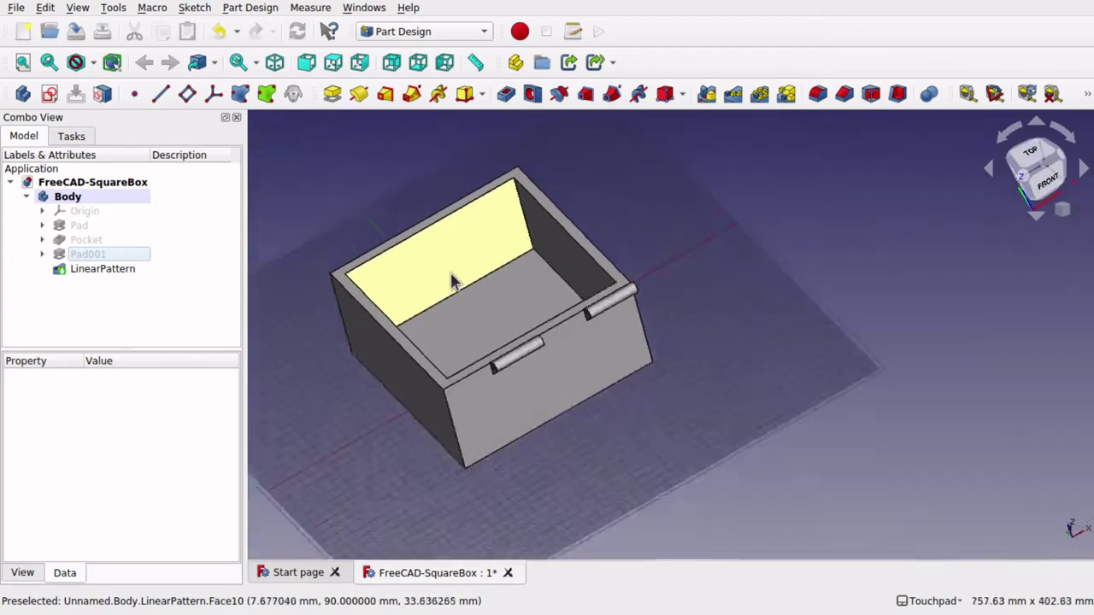
scroll(453, 284, "up", 2)
middle_click_drag(453, 285, 356, 384)
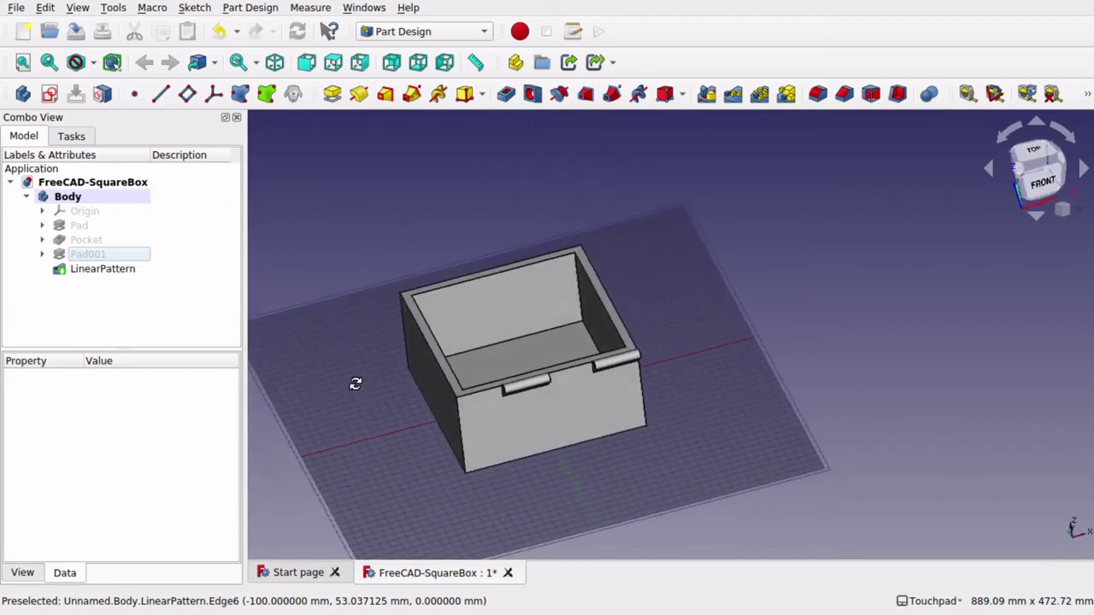
Step: Collapse the Body's feature list, select Body and open the Edit menu
left_click(28, 197)
left_click(68, 197)
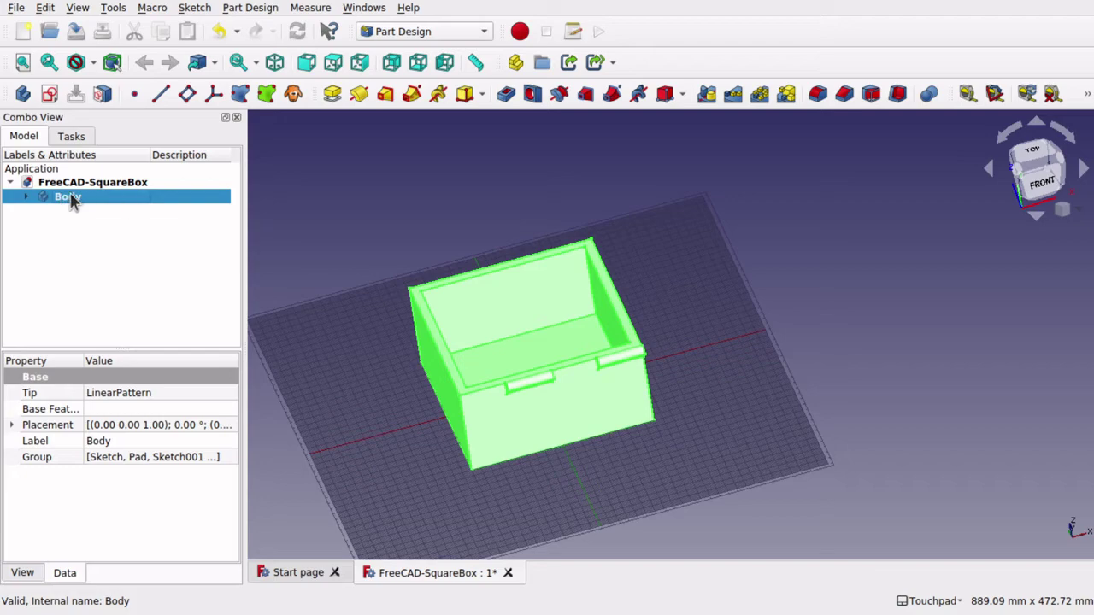
left_click(47, 8)
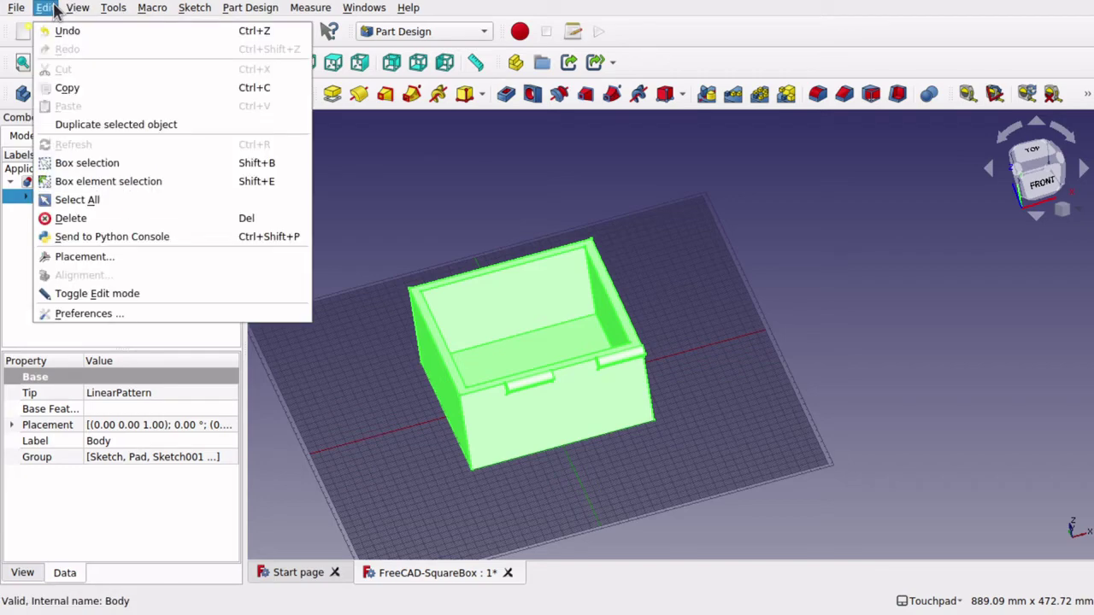
Step: Duplicate Body with dependencies as Body001, dismissing the GeoFeatureGroup error and closing the report panel
left_click(82, 125)
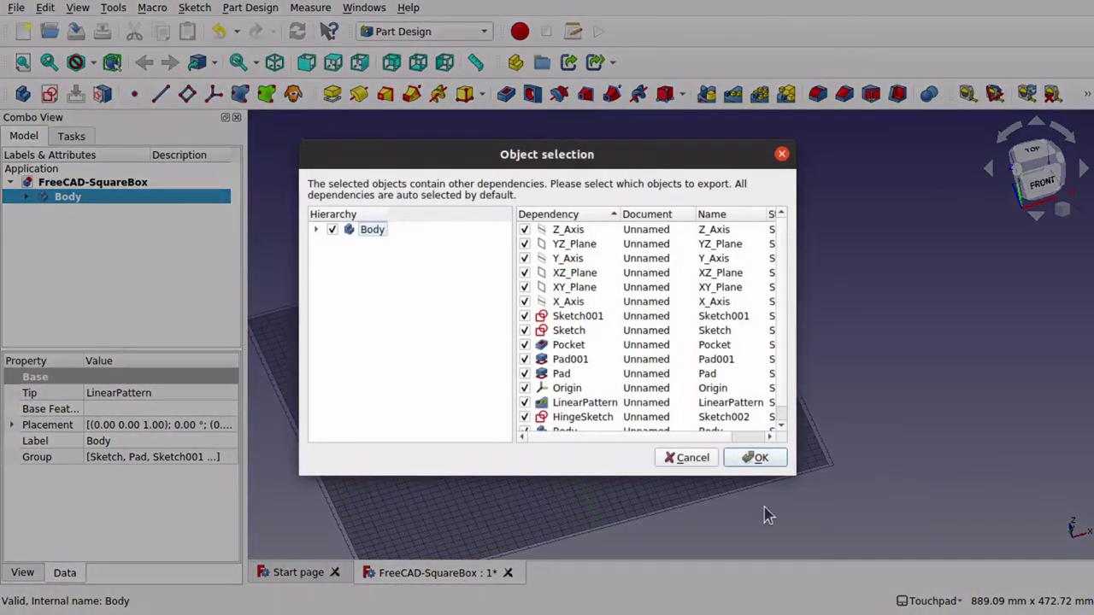
left_click(765, 461)
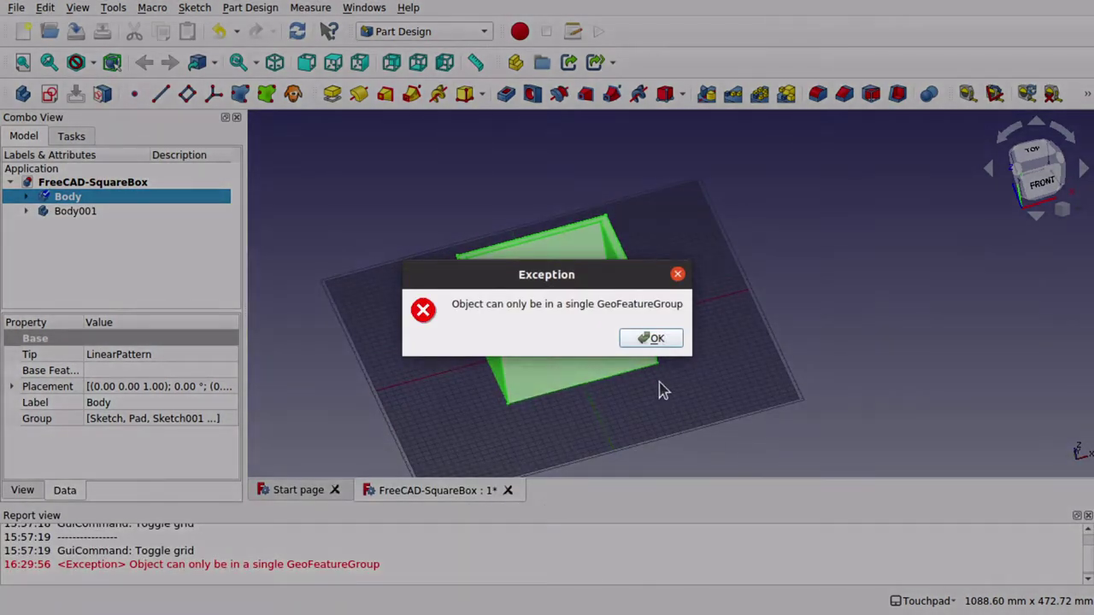
left_click(651, 338)
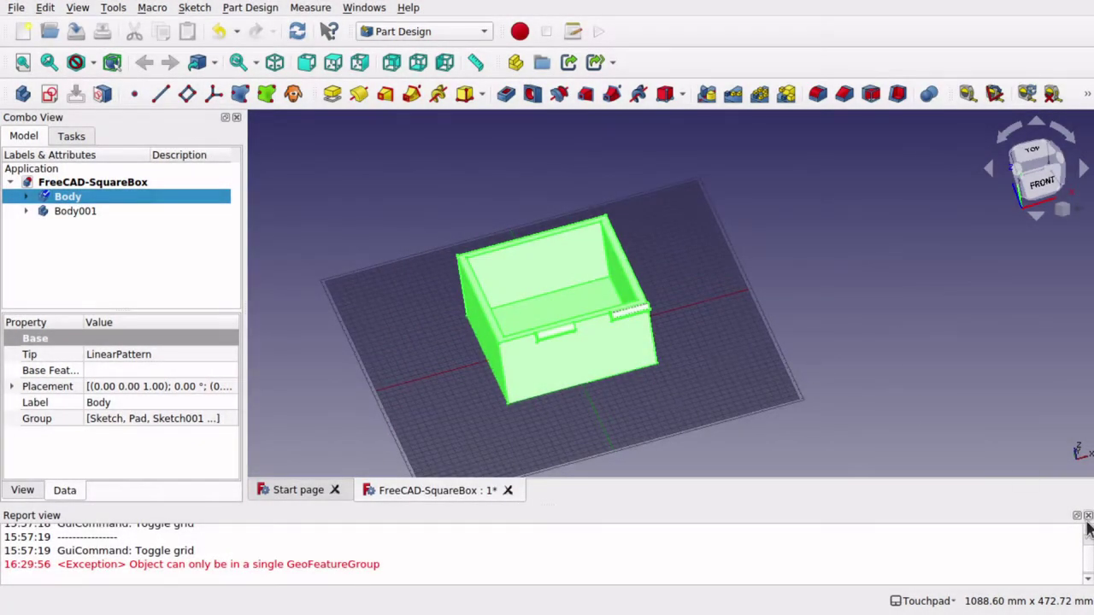
left_click(1087, 517)
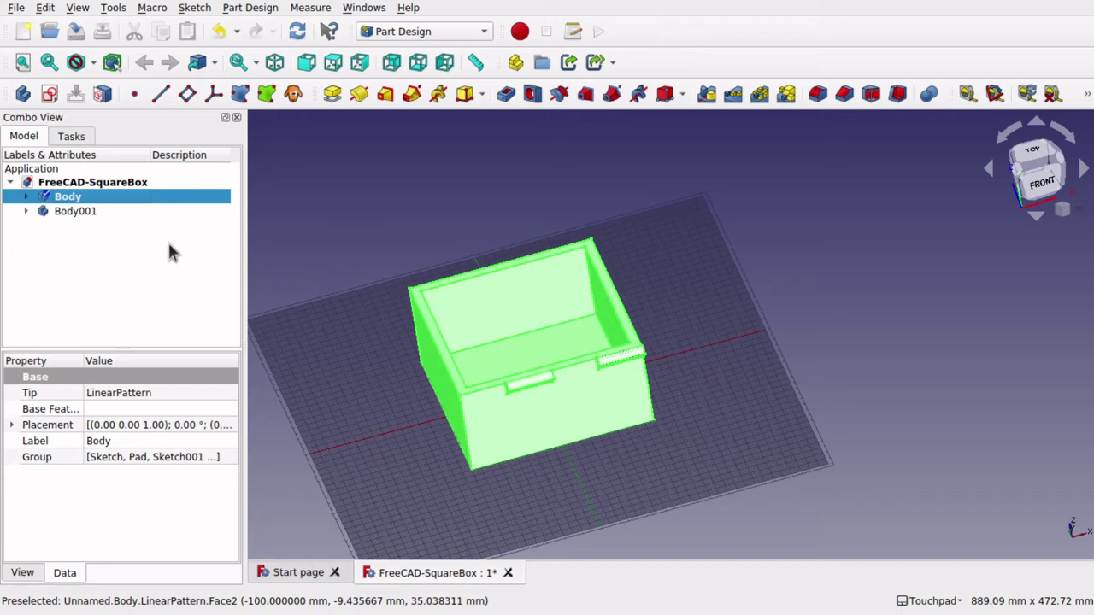
Step: Toggle Body001's visibility to compare it with the original Body
left_click(83, 213)
key("space")
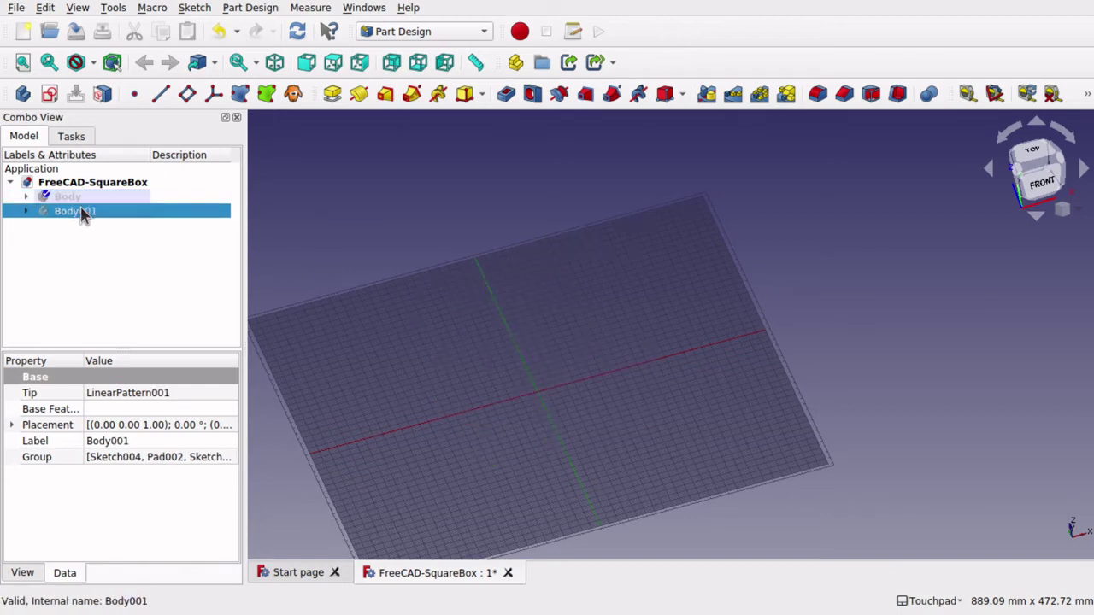
key("space")
left_click(57, 204)
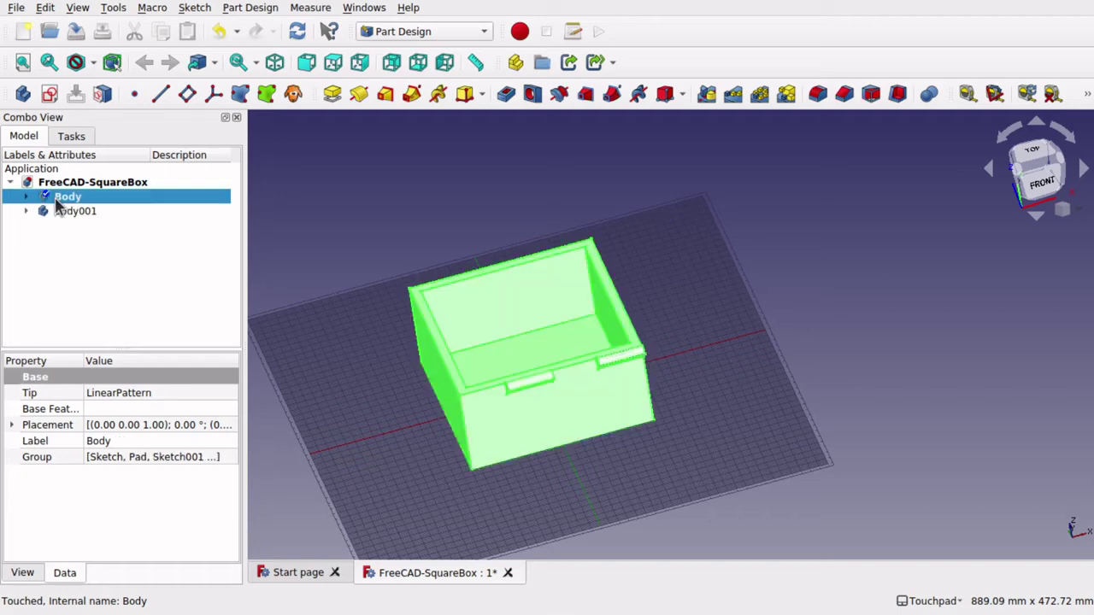
left_click(76, 212)
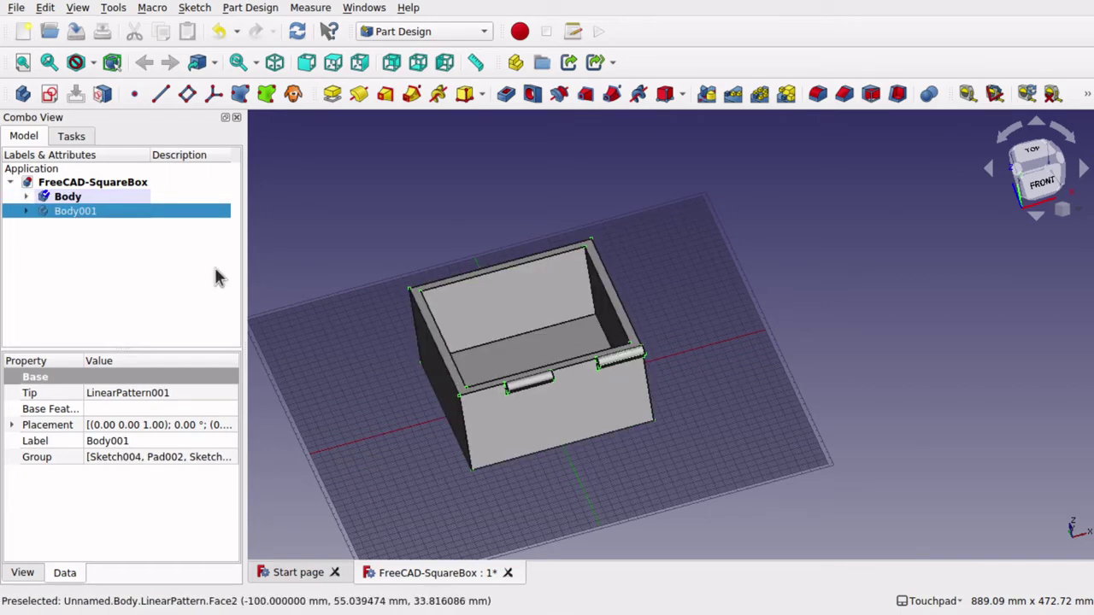
Step: Transform Body001, rotating it 180° and raising it 200 mm to sit on the box as a lid
right_click(77, 220)
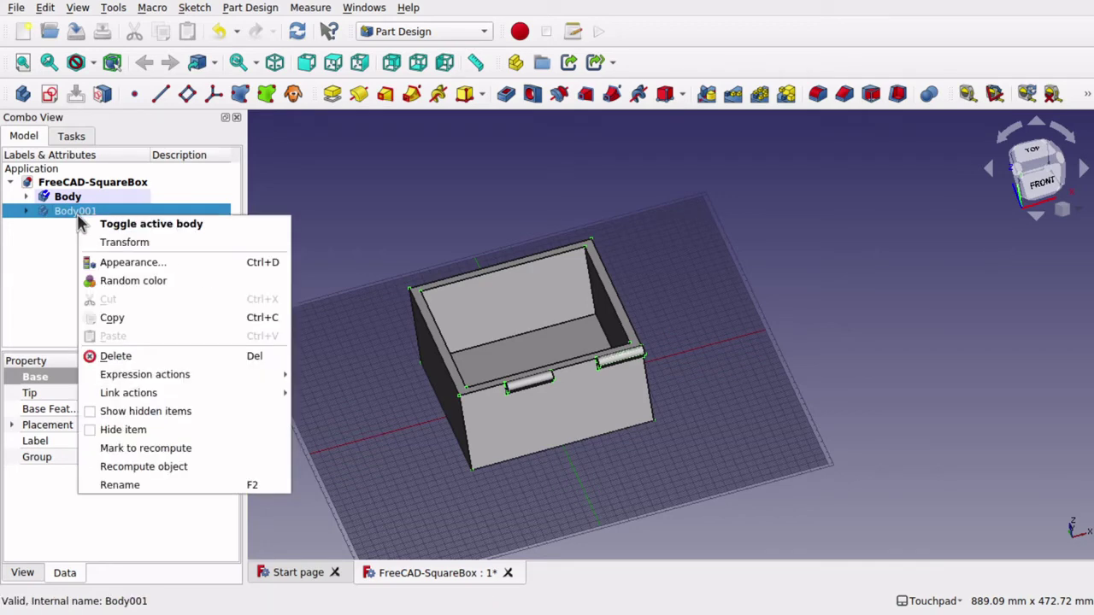
left_click(123, 242)
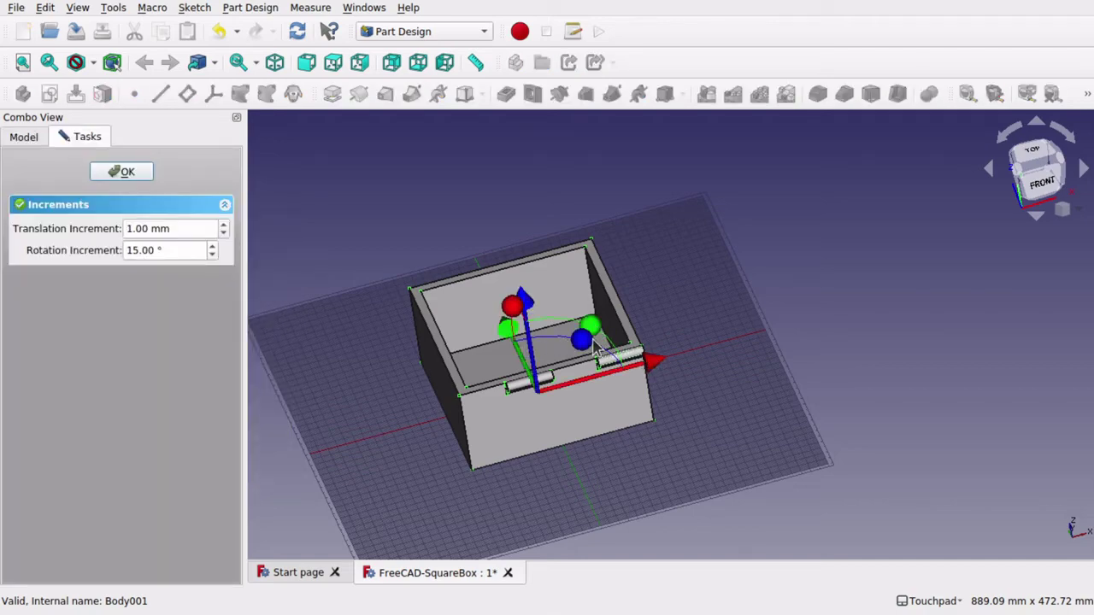
middle_click_drag(596, 346, 575, 370)
left_click_drag(586, 357, 321, 524)
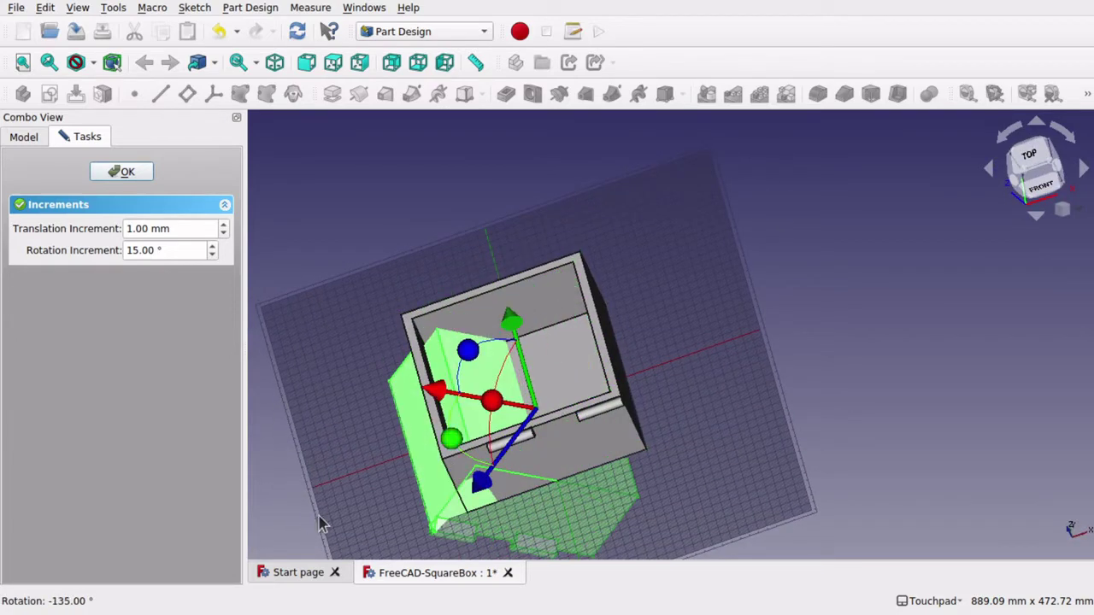
left_click_drag(457, 440, 483, 534)
left_click_drag(571, 480, 513, 372)
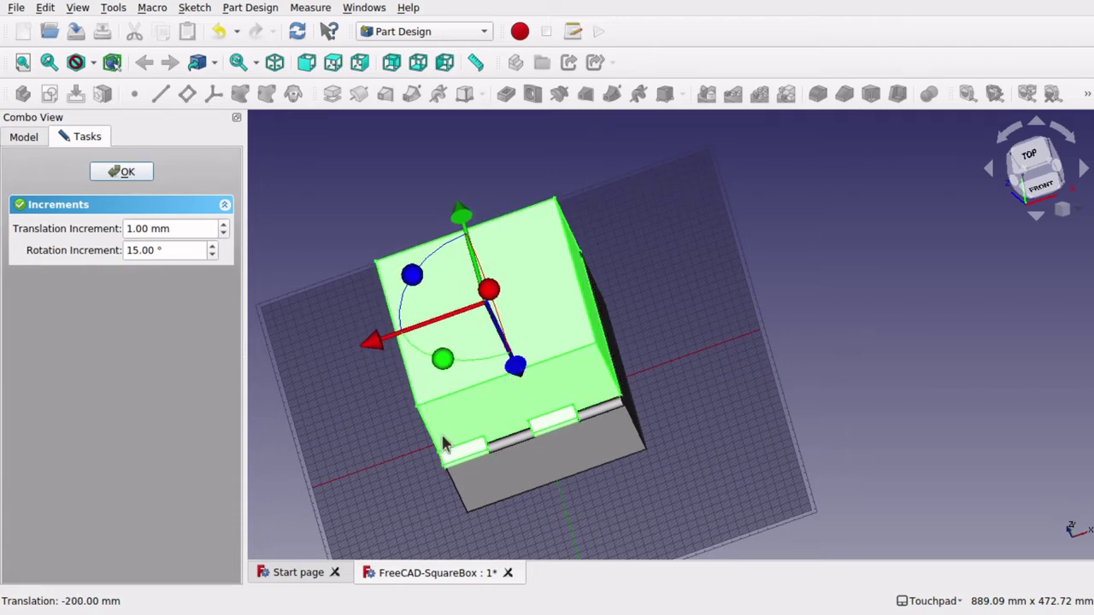
middle_click_drag(444, 445, 444, 398)
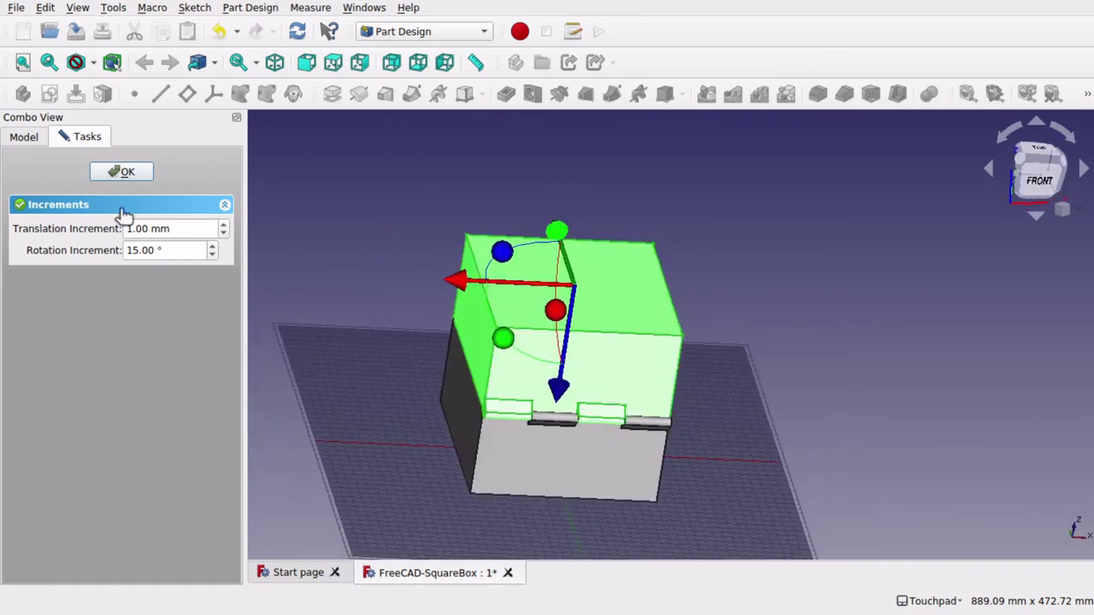
left_click(124, 172)
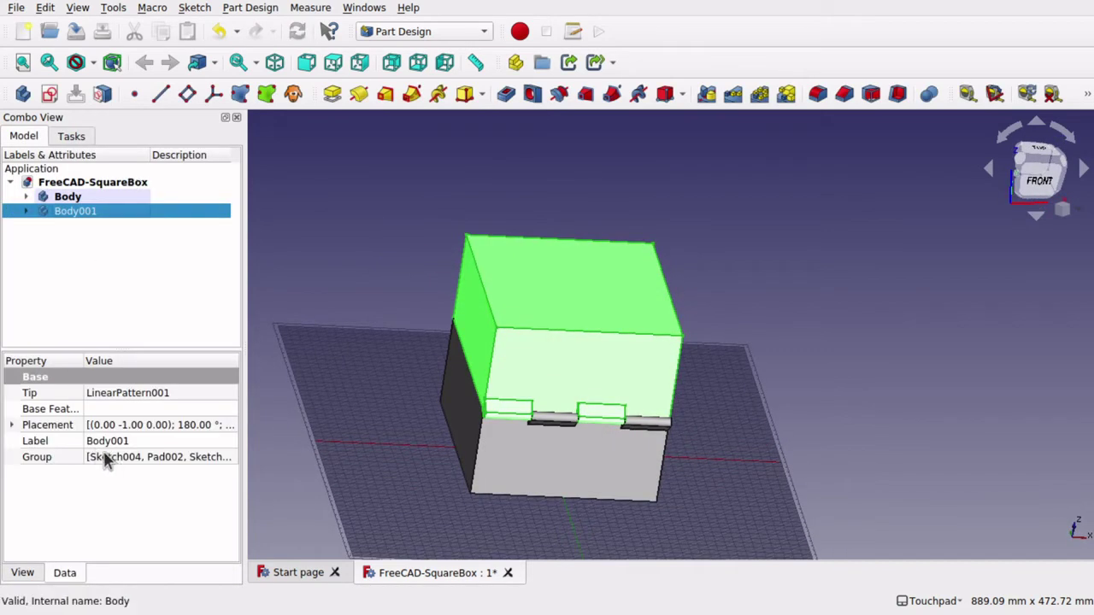
left_click(12, 425)
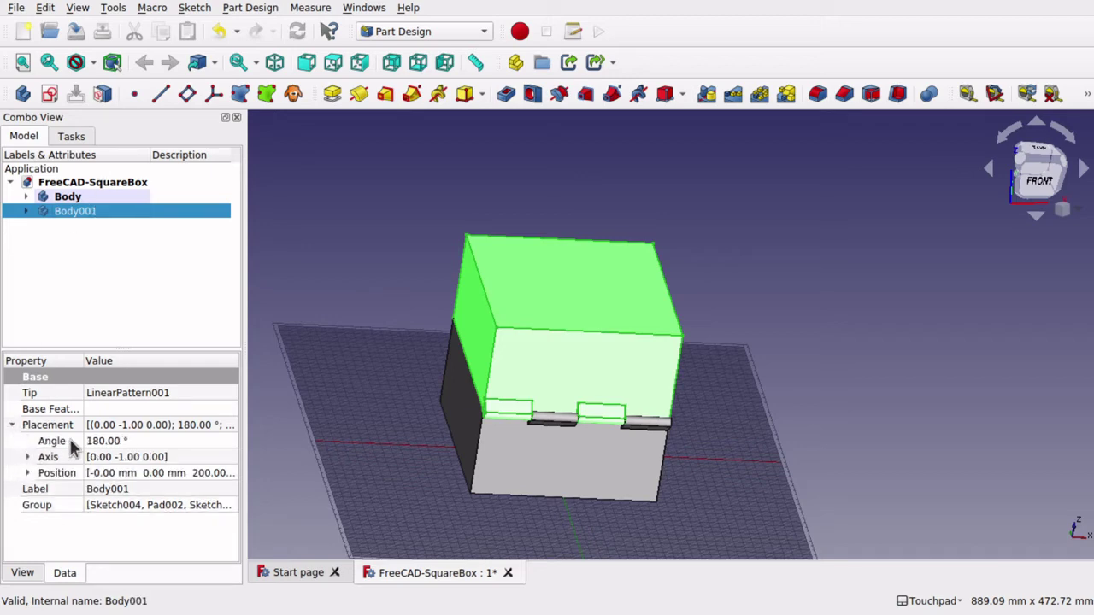
left_click(29, 474)
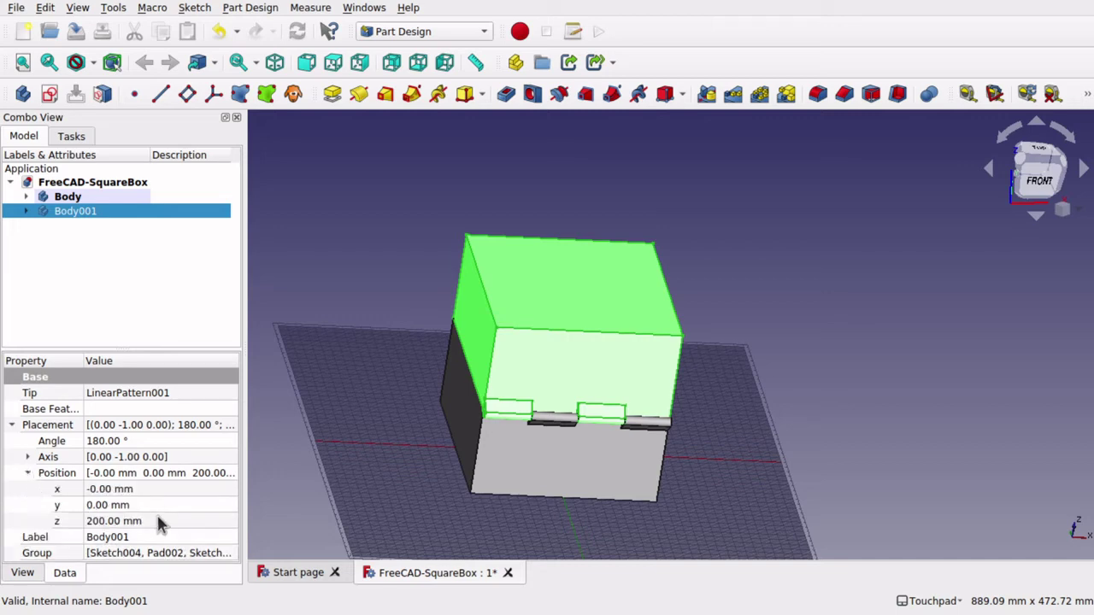
left_click_drag(432, 471, 532, 404, "alt")
scroll(501, 320, "up", 10)
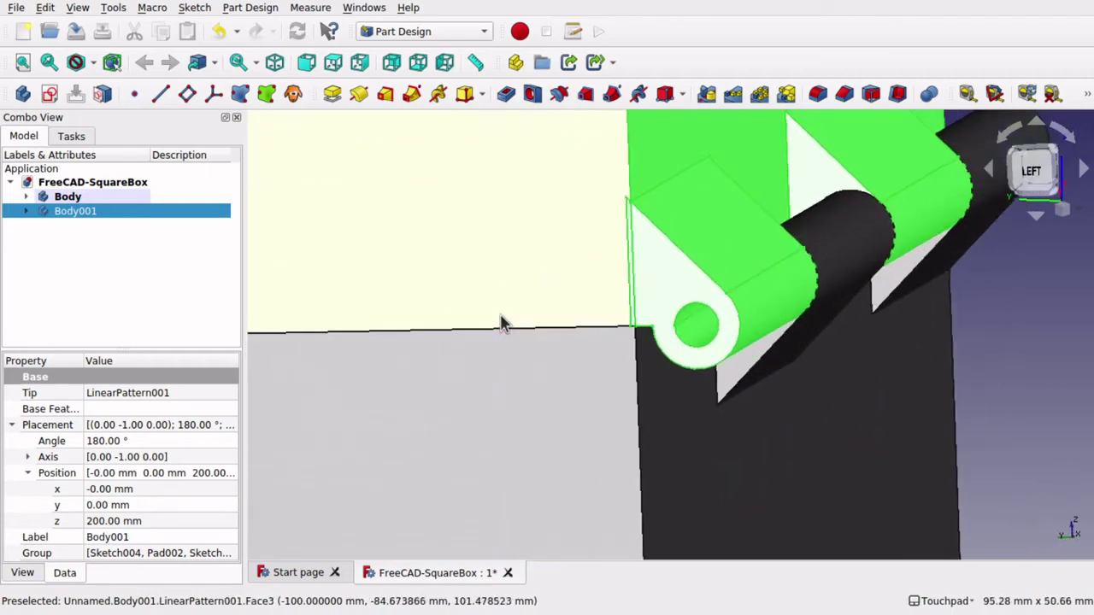
left_click_drag(500, 323, 544, 303, "alt")
left_click_drag(789, 325, 257, 282, "alt")
left_click(94, 248)
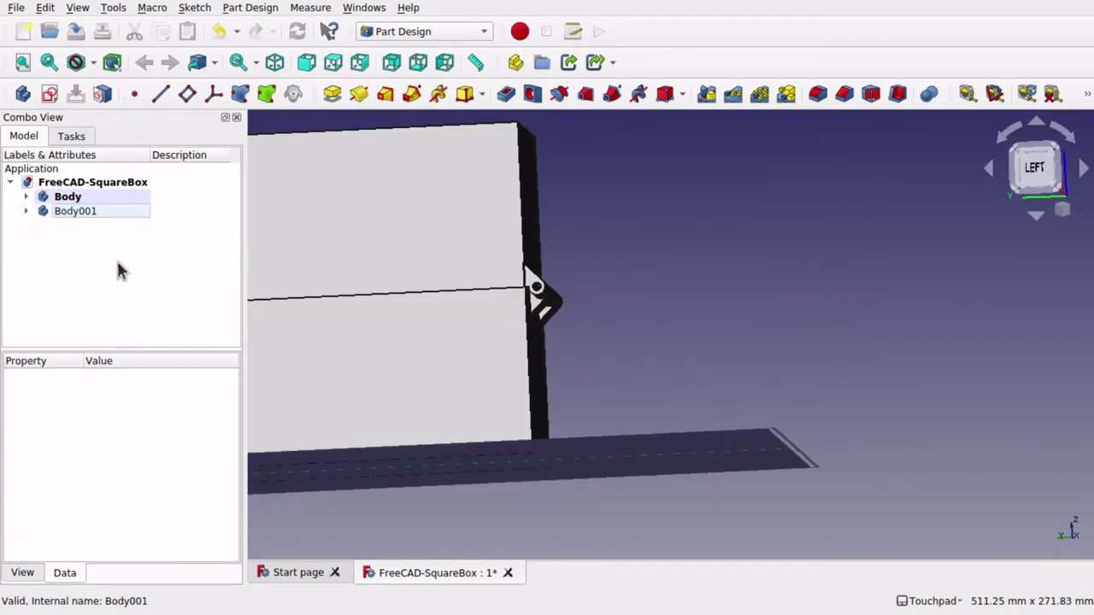
left_click(77, 202)
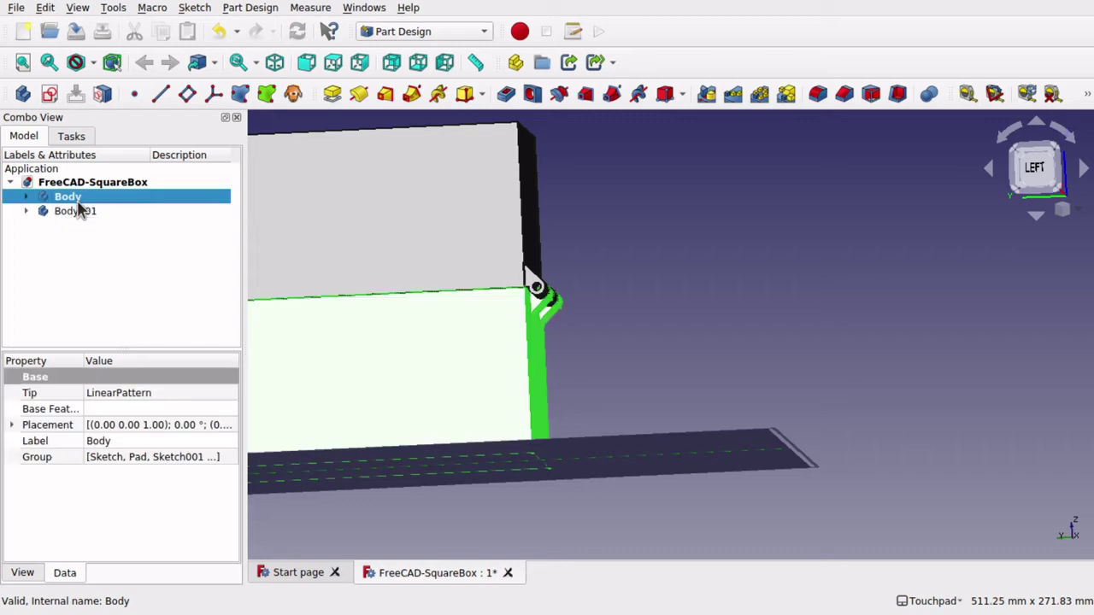
Step: Rename Body to Bottom
right_click(69, 201)
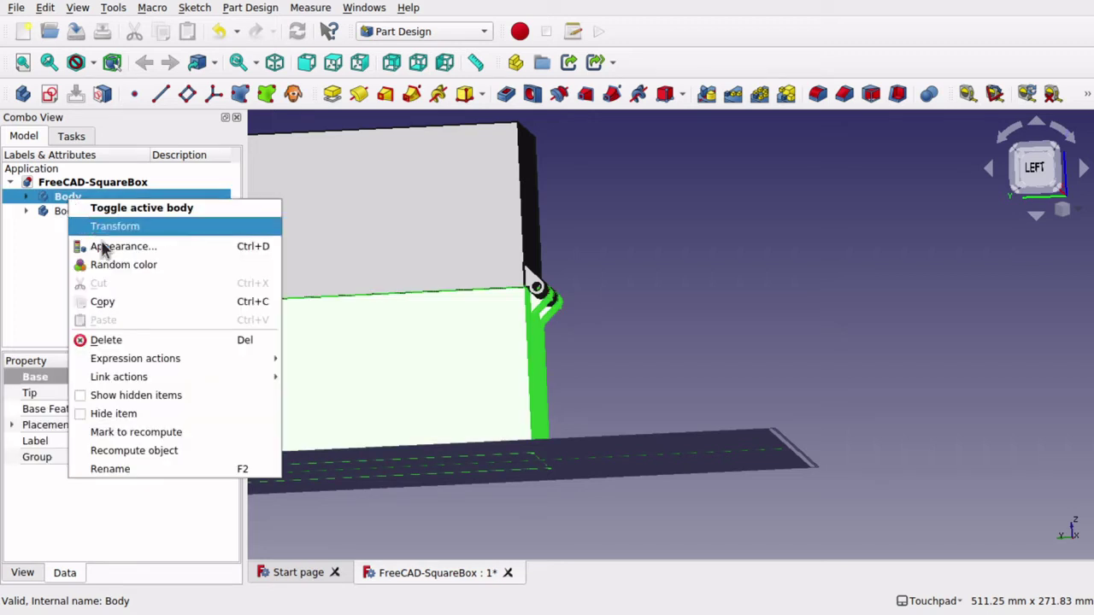
left_click(157, 469)
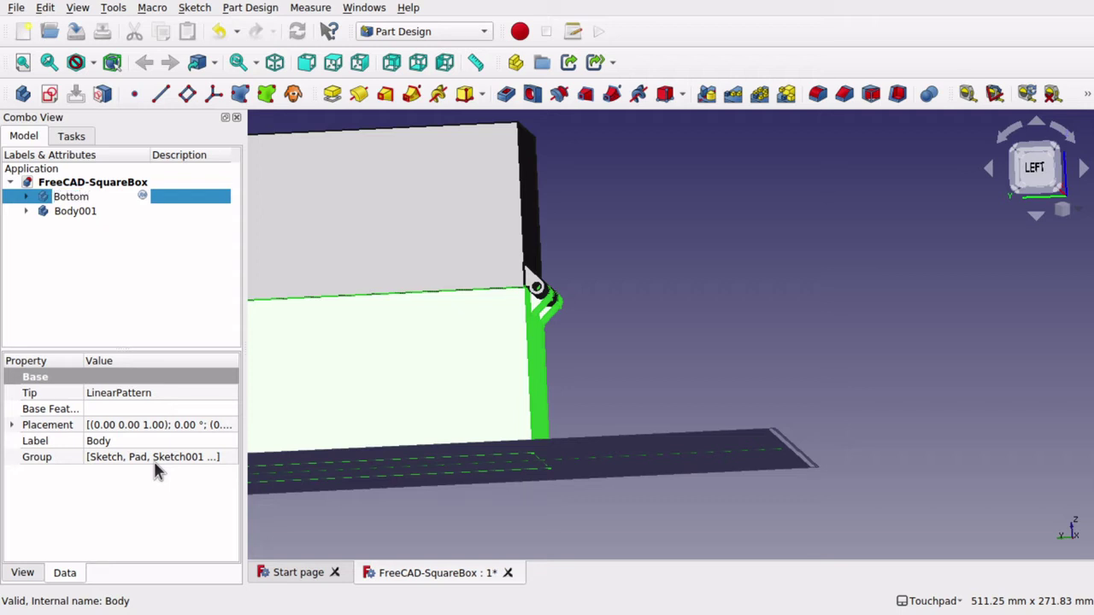
left_click(74, 214)
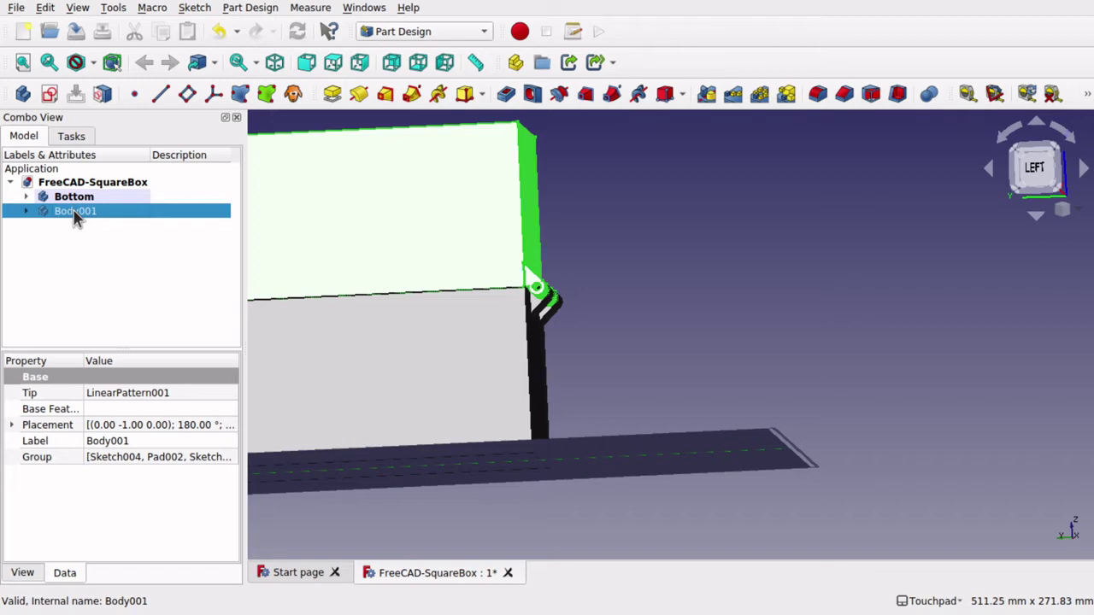
Step: Rename Body001 to Top and clear the selection
right_click(75, 219)
left_click(120, 481)
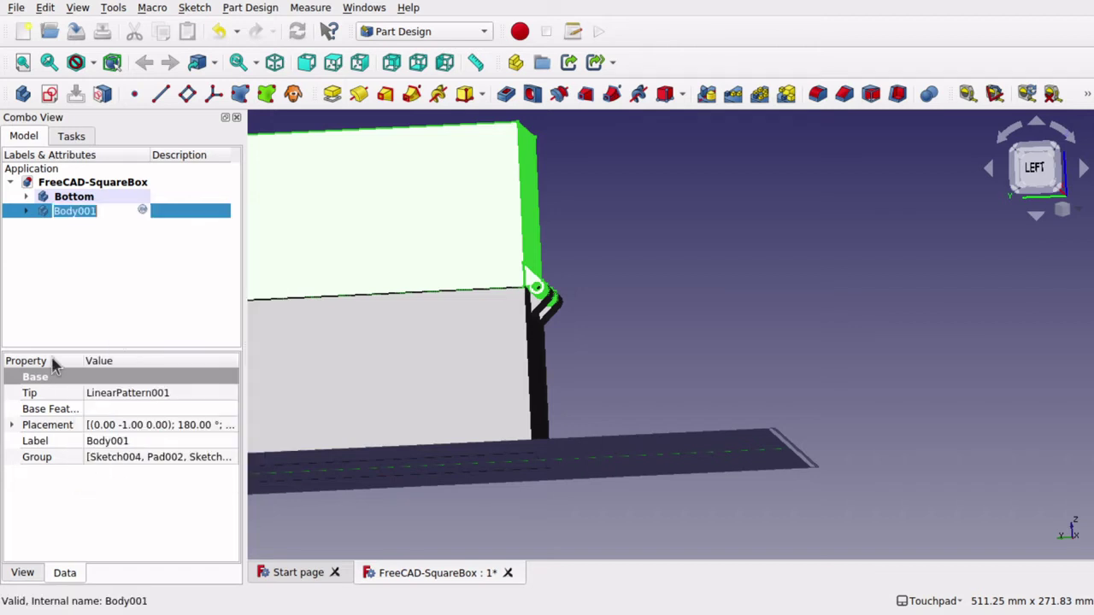
type("Top")
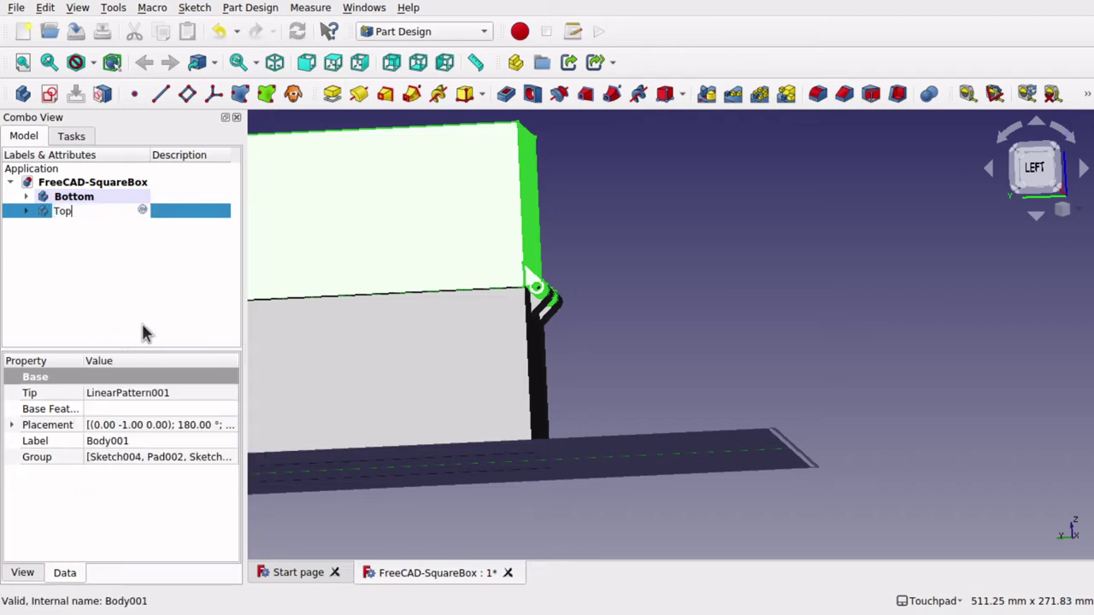
key("Return")
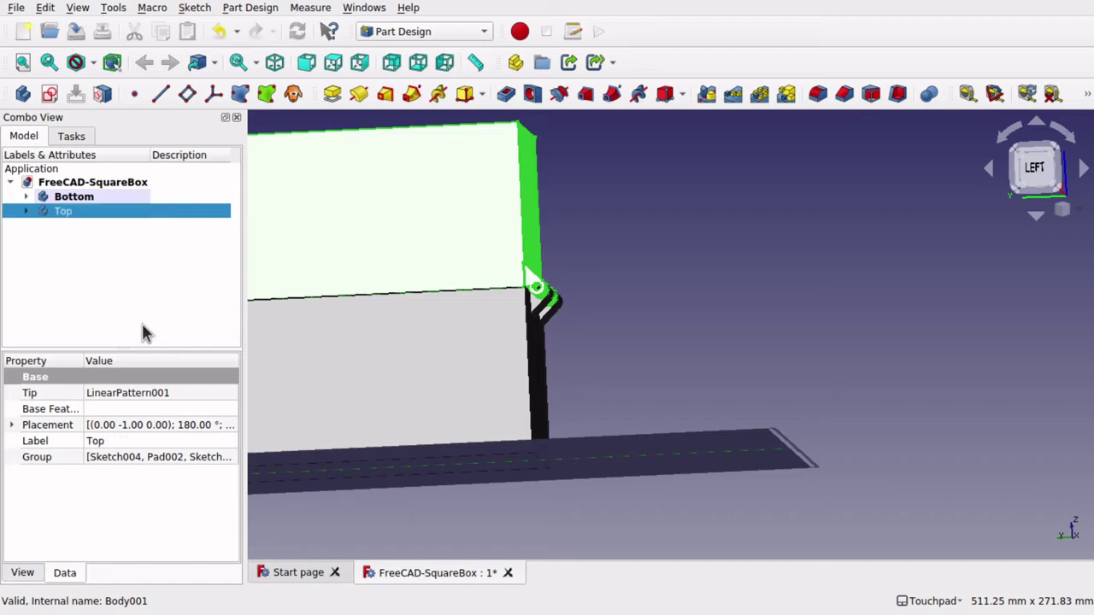
left_click(715, 339)
scroll(721, 350, "up", 3)
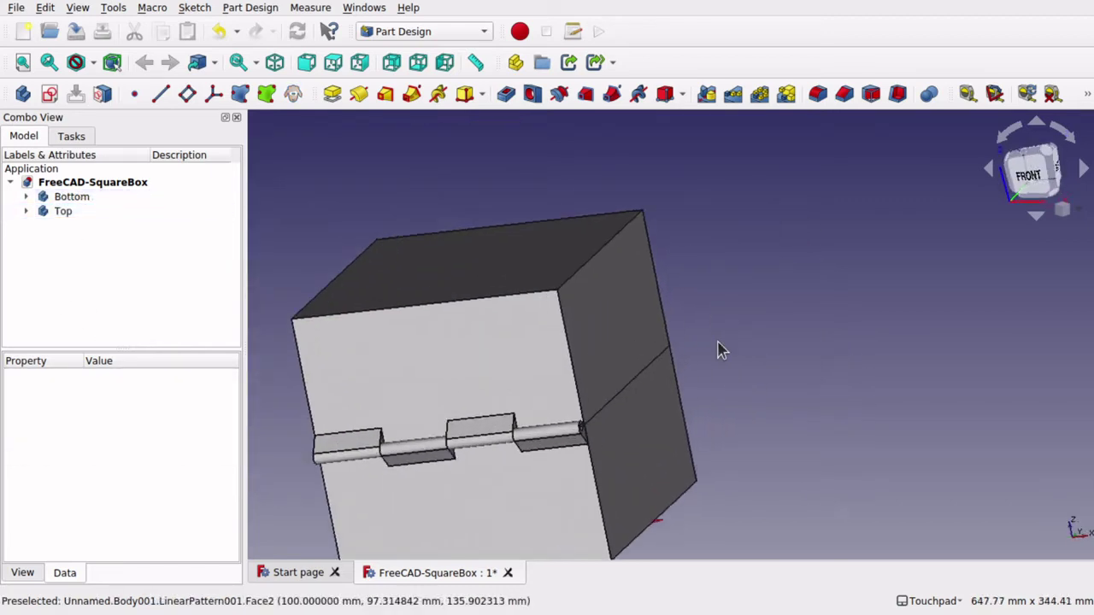
left_click_drag(718, 351, 395, 419, "alt")
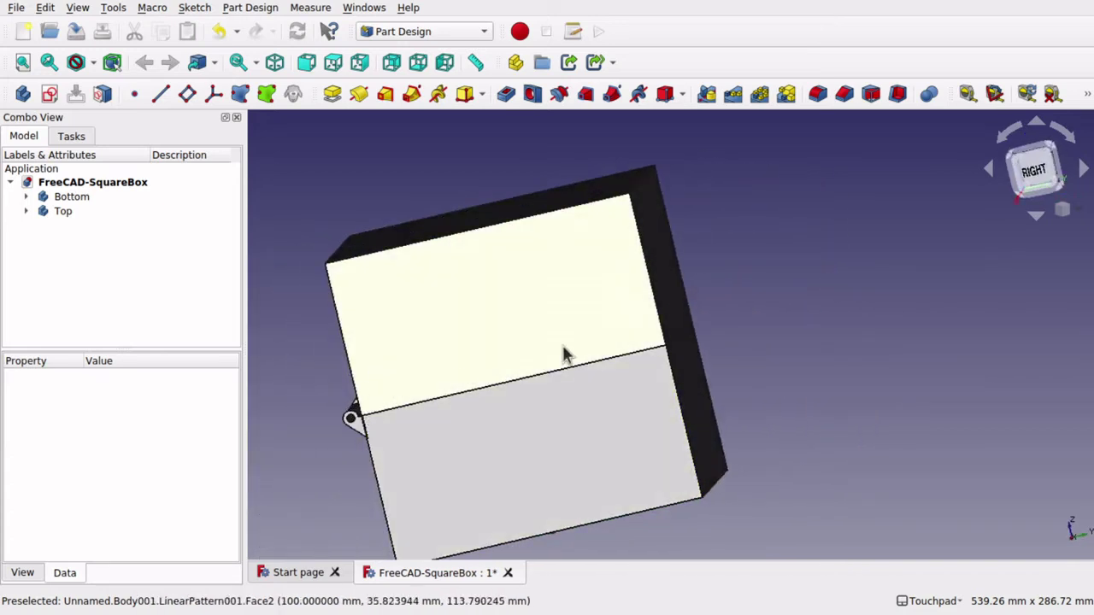
left_click_drag(339, 305, 705, 374, "alt")
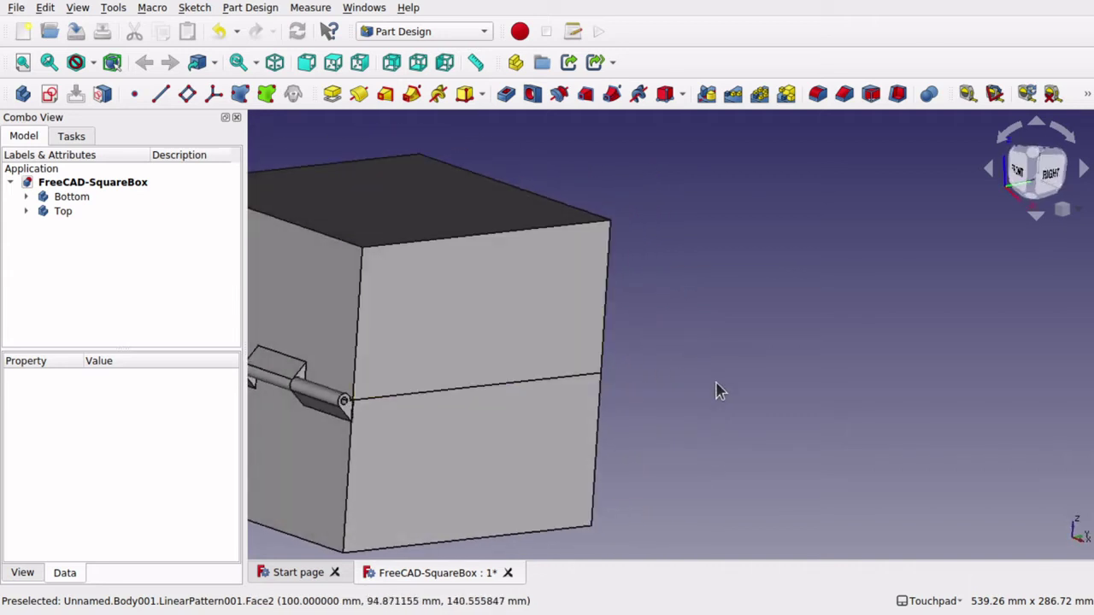
scroll(718, 390, "left", 5)
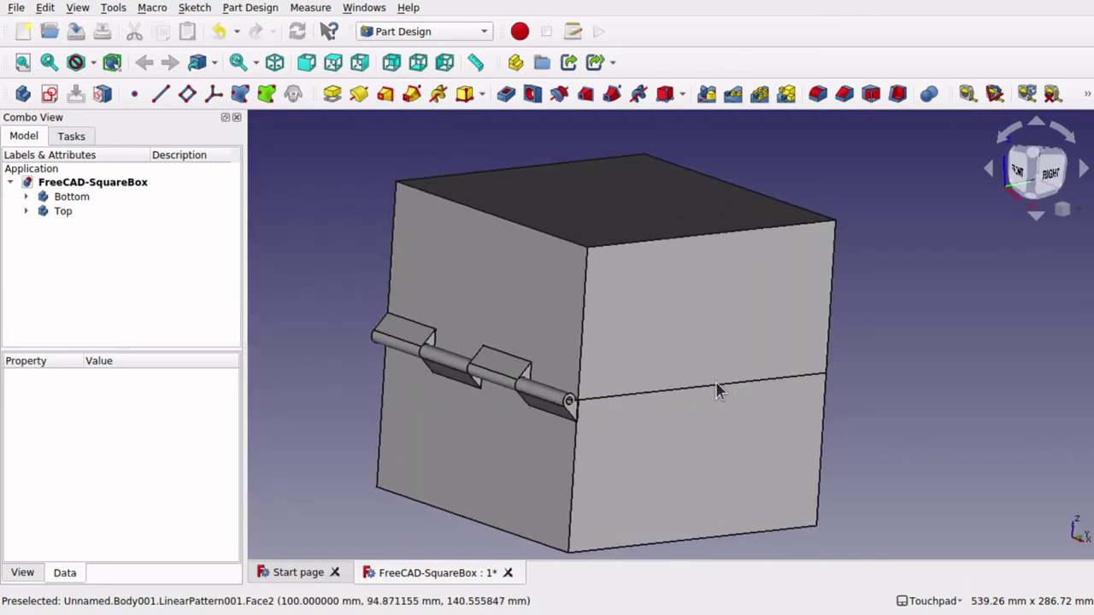
left_click_drag(715, 390, 617, 213, "alt")
middle_click_drag(726, 286, 812, 253)
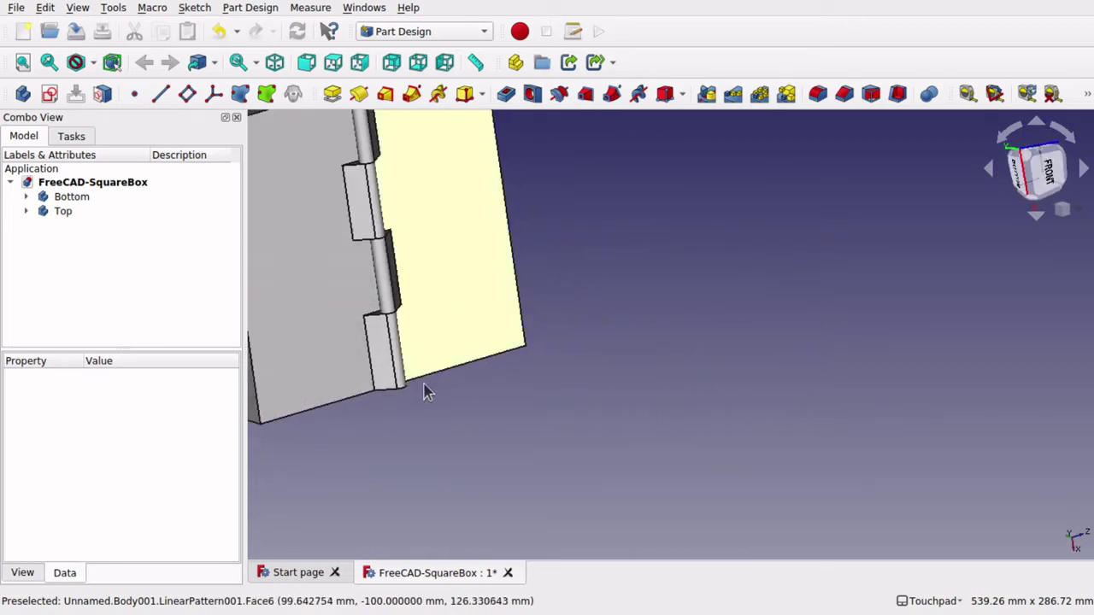
scroll(409, 404, "down", 3)
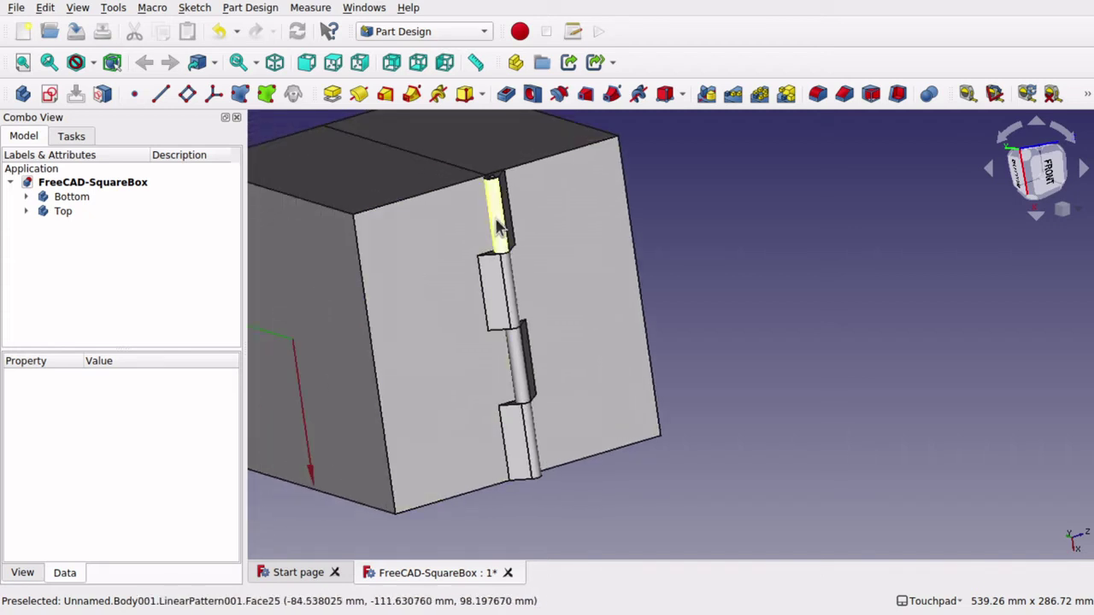
left_click_drag(556, 488, 402, 397, "alt")
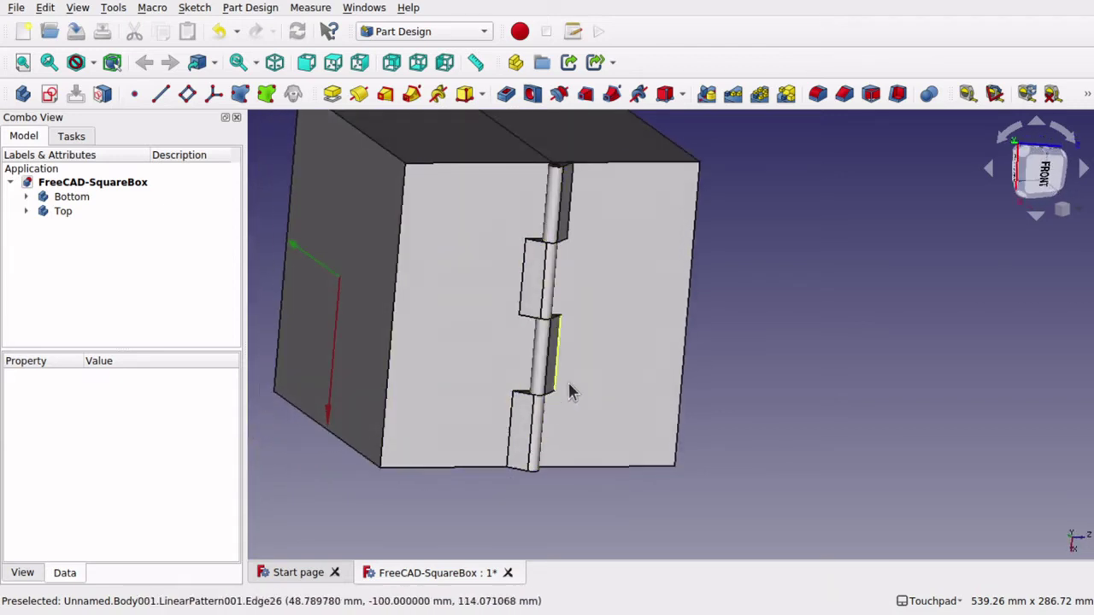
left_click_drag(569, 390, 540, 387, "alt")
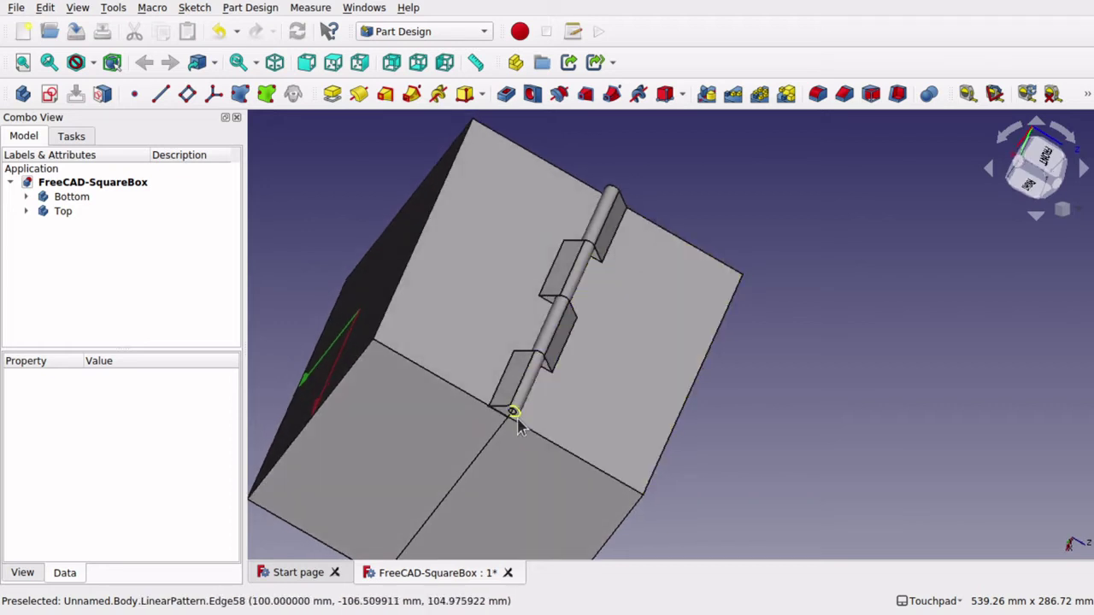
left_click_drag(646, 177, 564, 376, "alt")
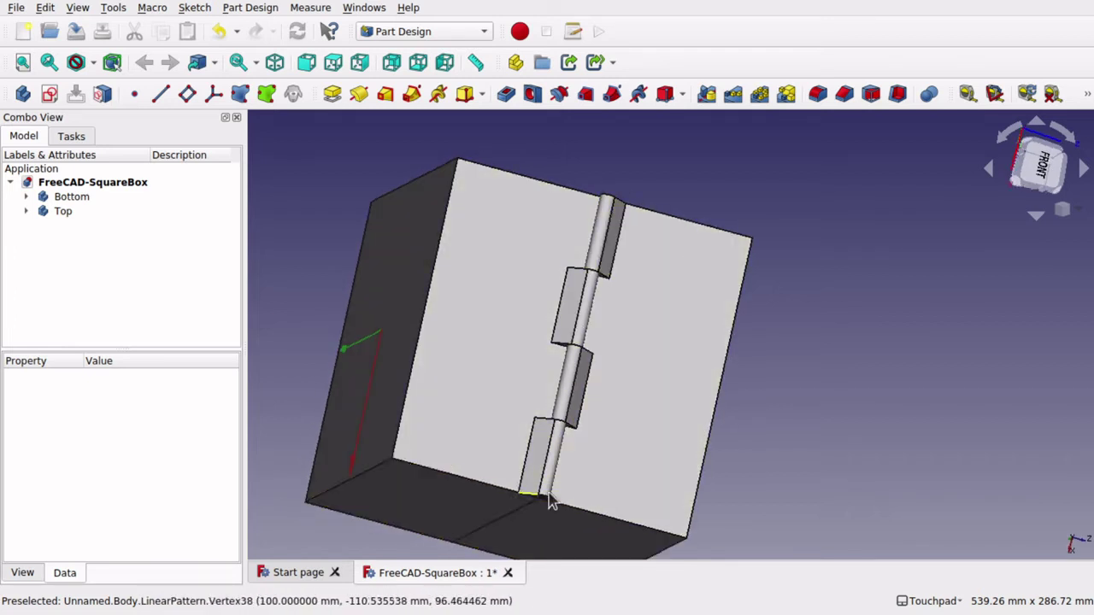
left_click_drag(436, 511, 598, 466, "alt")
left_click_drag(579, 511, 560, 490, "alt")
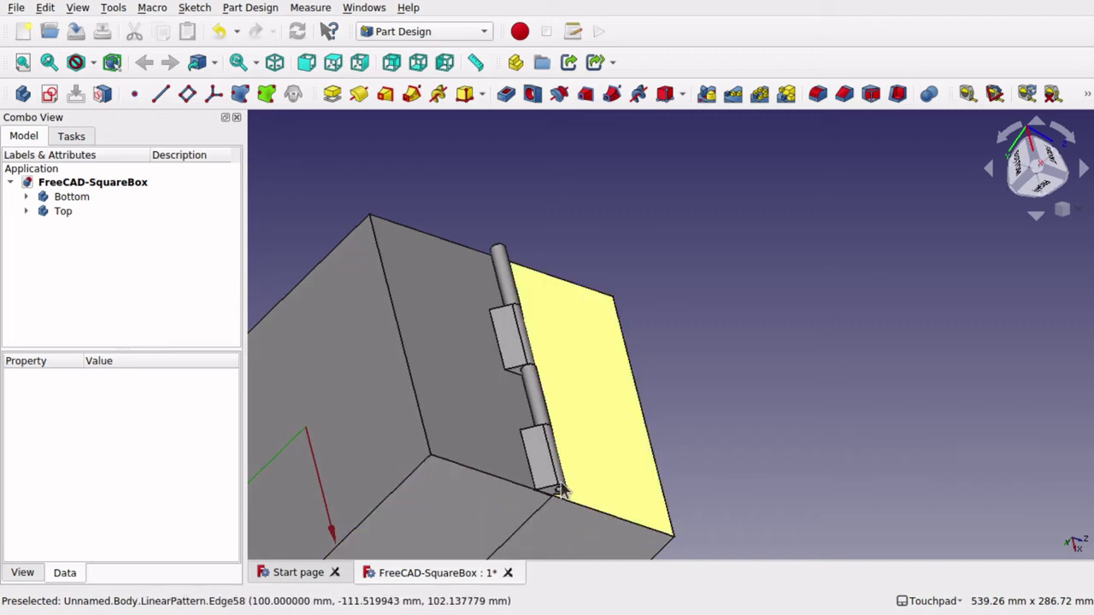
left_click_drag(556, 274, 342, 364, "alt")
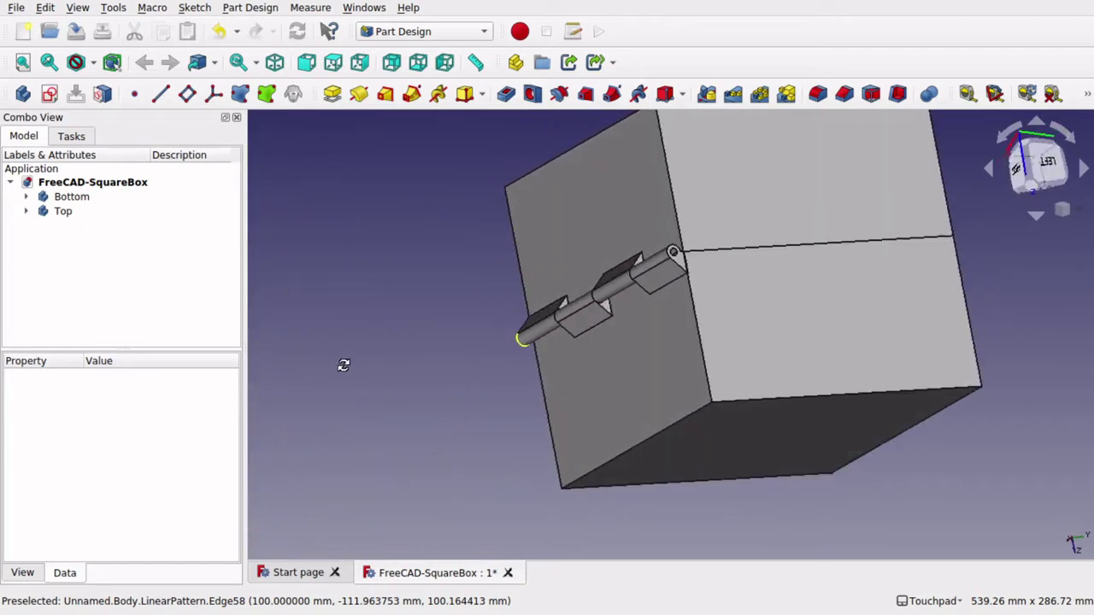
left_click(1048, 165)
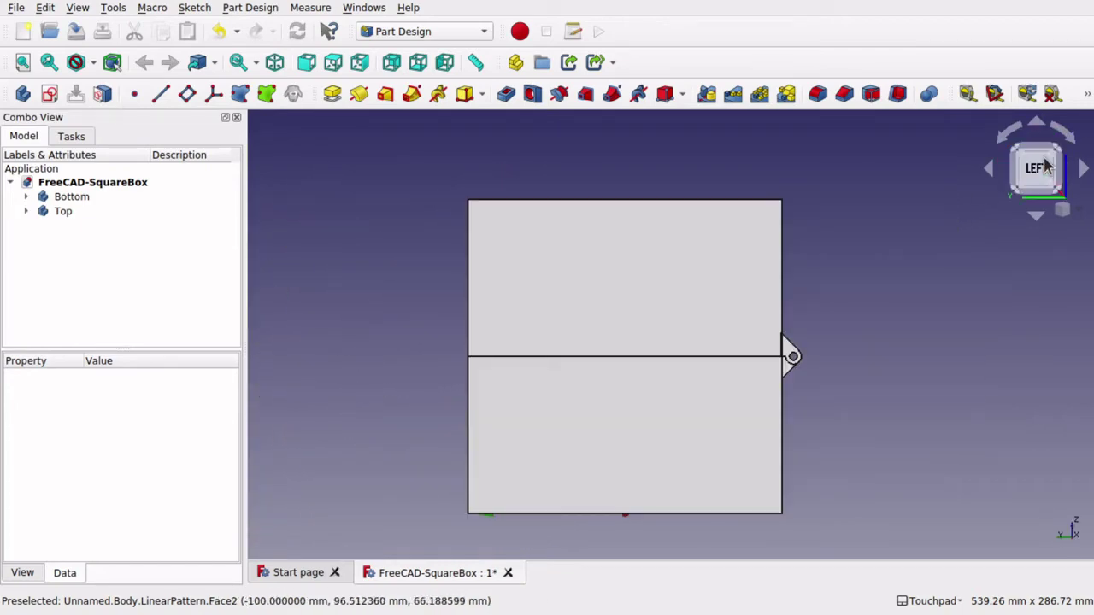
left_click_drag(857, 325, 632, 349, "alt")
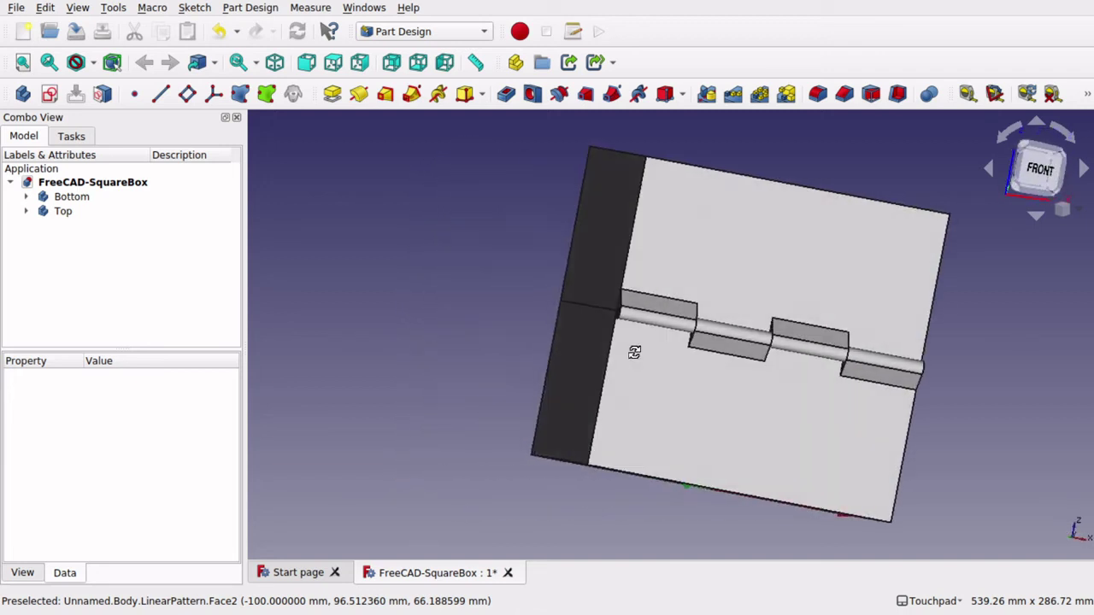
left_click_drag(838, 363, 697, 417, "alt")
key("3")
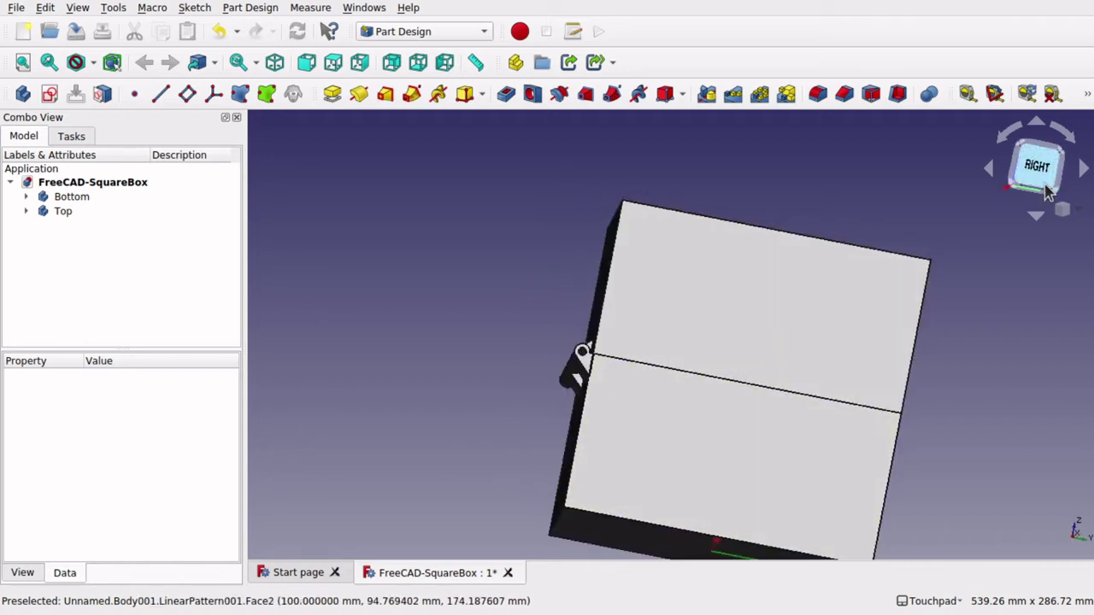
scroll(586, 368, "up", 5)
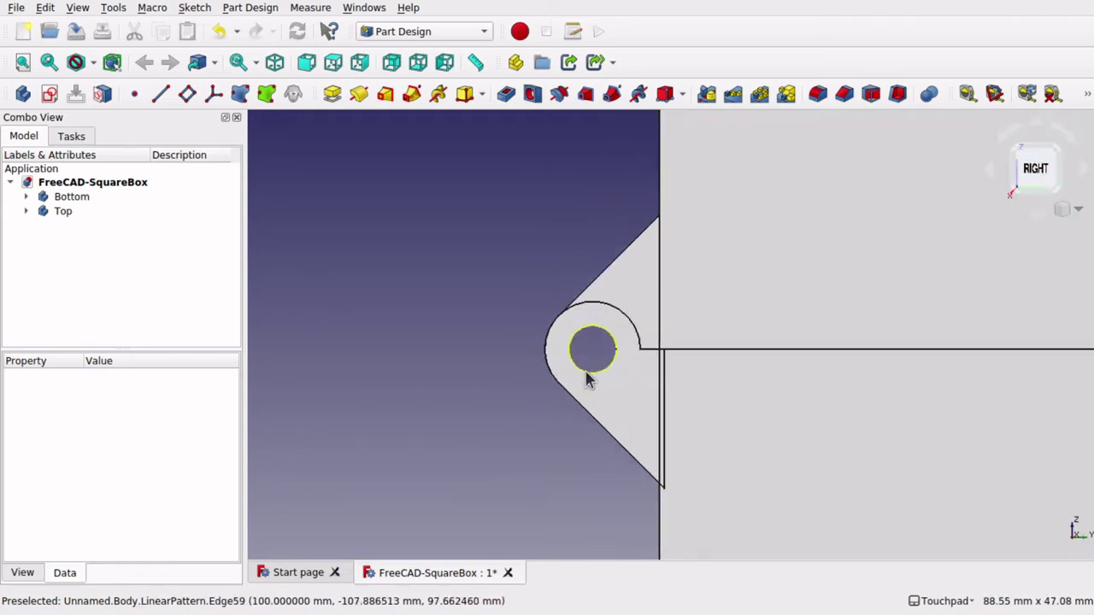
mouse_move(590, 337)
left_mouse_down("alt")
mouse_move(624, 341)
mouse_move(568, 346)
mouse_move(598, 349)
left_mouse_up("alt")
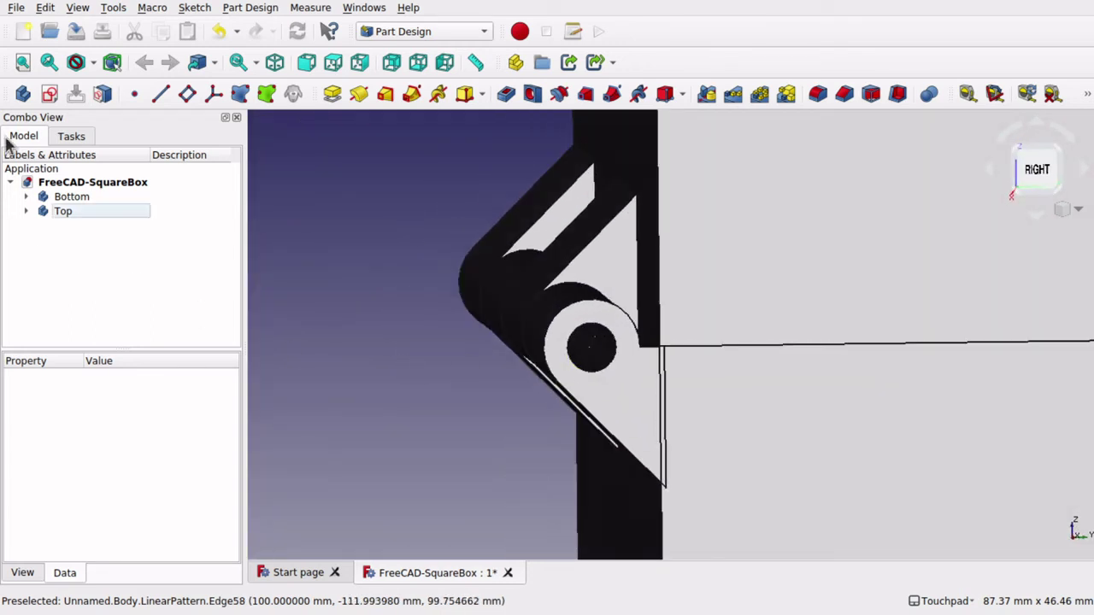
Step: Create a new body, Body002, and rename it Pin
left_click(24, 94)
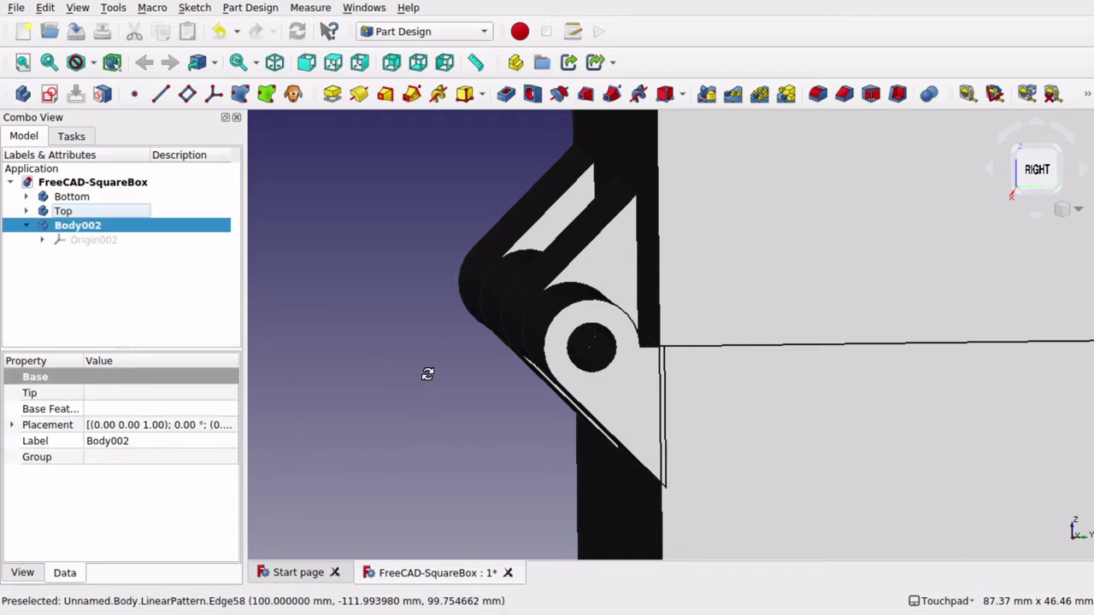
left_click_drag(427, 374, 402, 371, "alt")
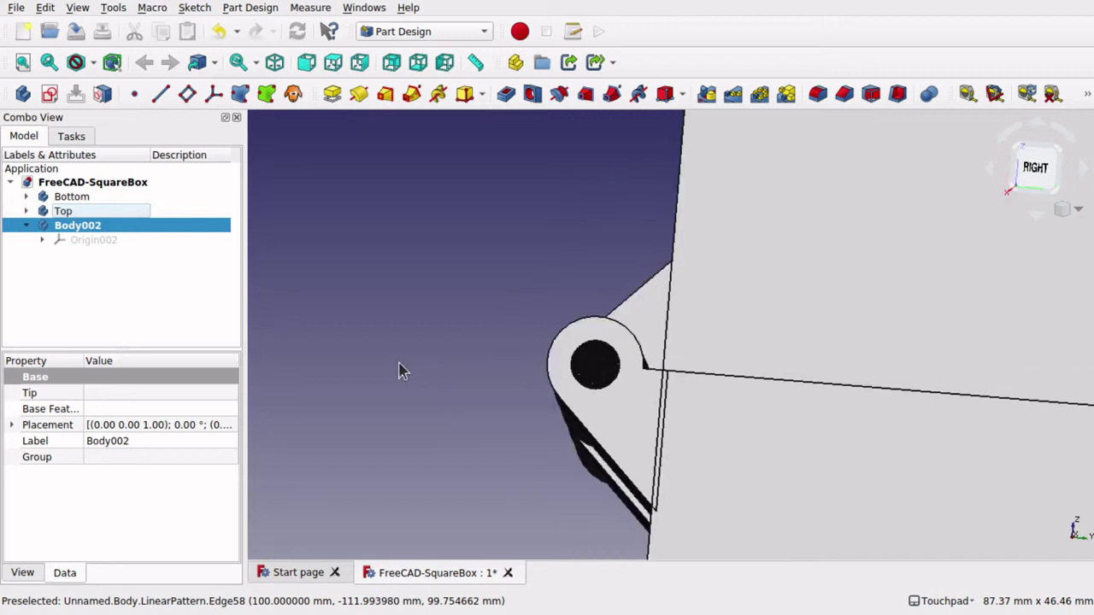
right_click(83, 232)
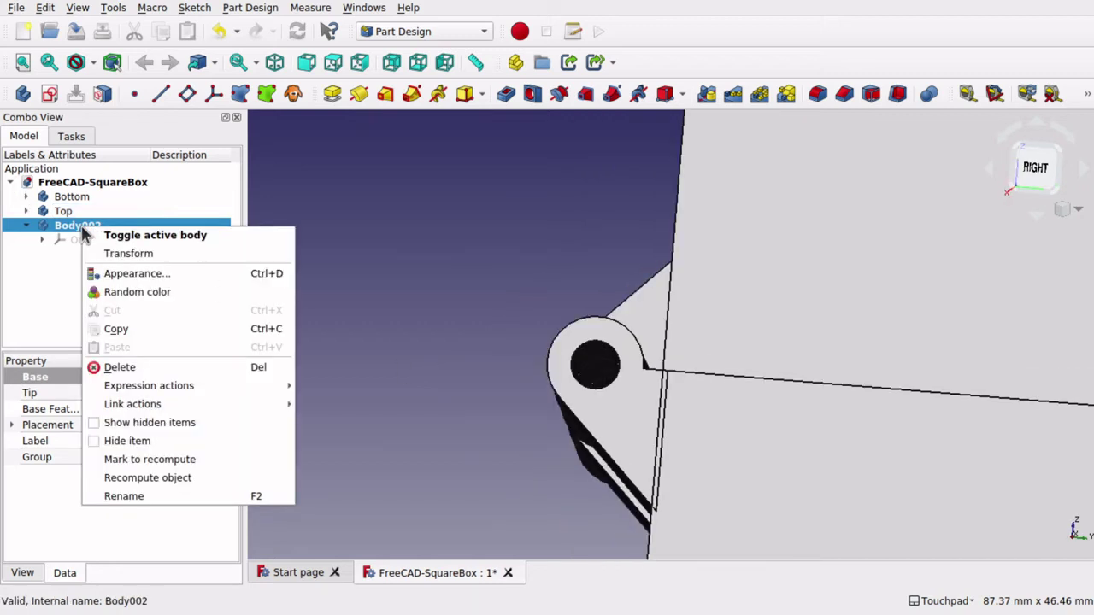
left_click(150, 498)
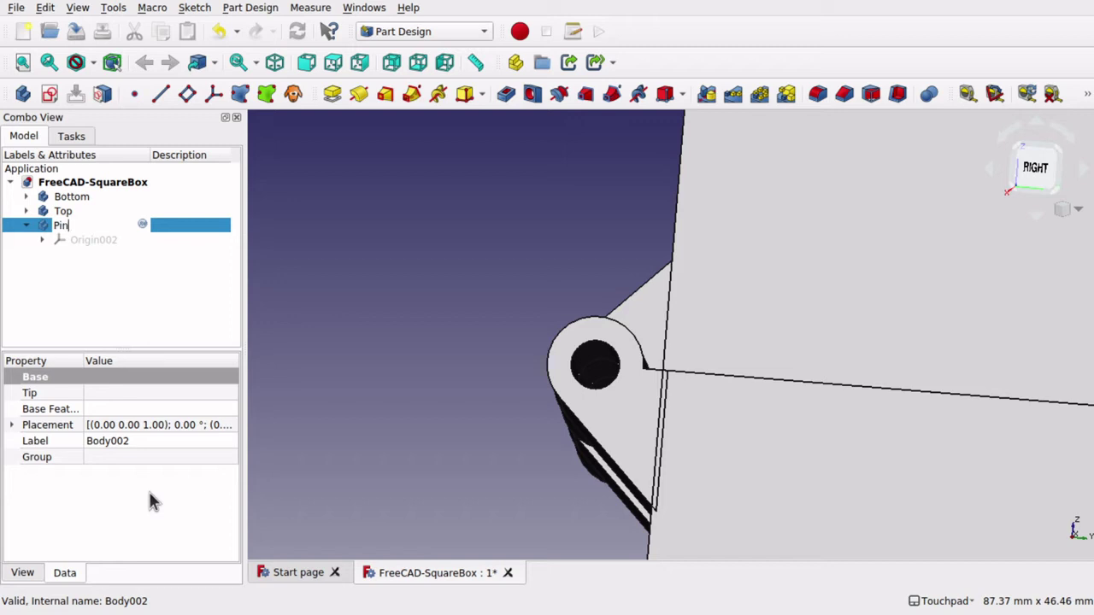
type("Pin")
key("Return")
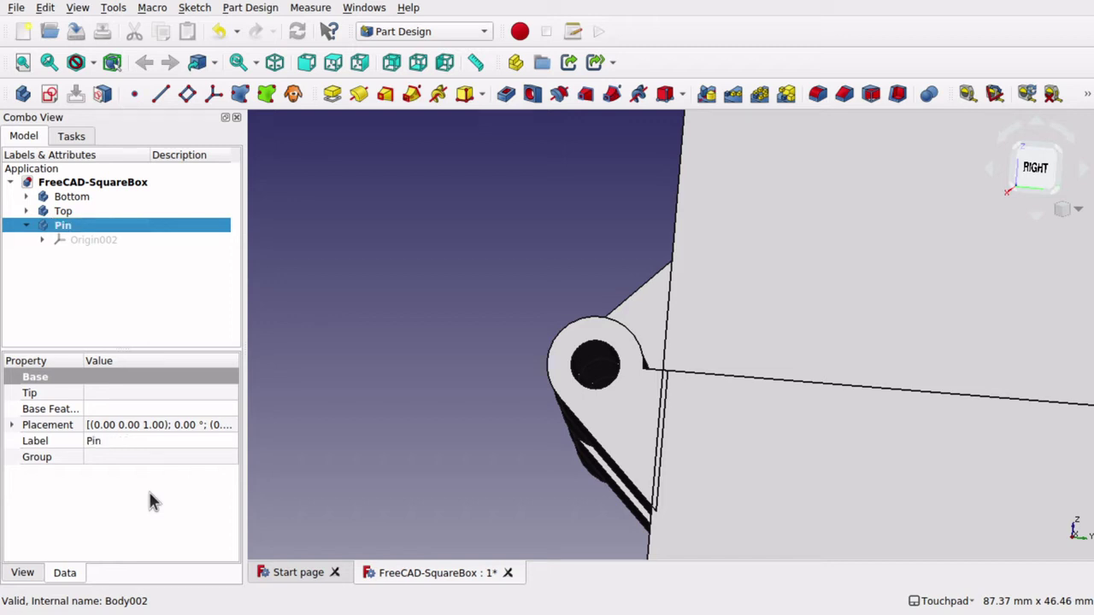
middle_click_drag(395, 391, 471, 400)
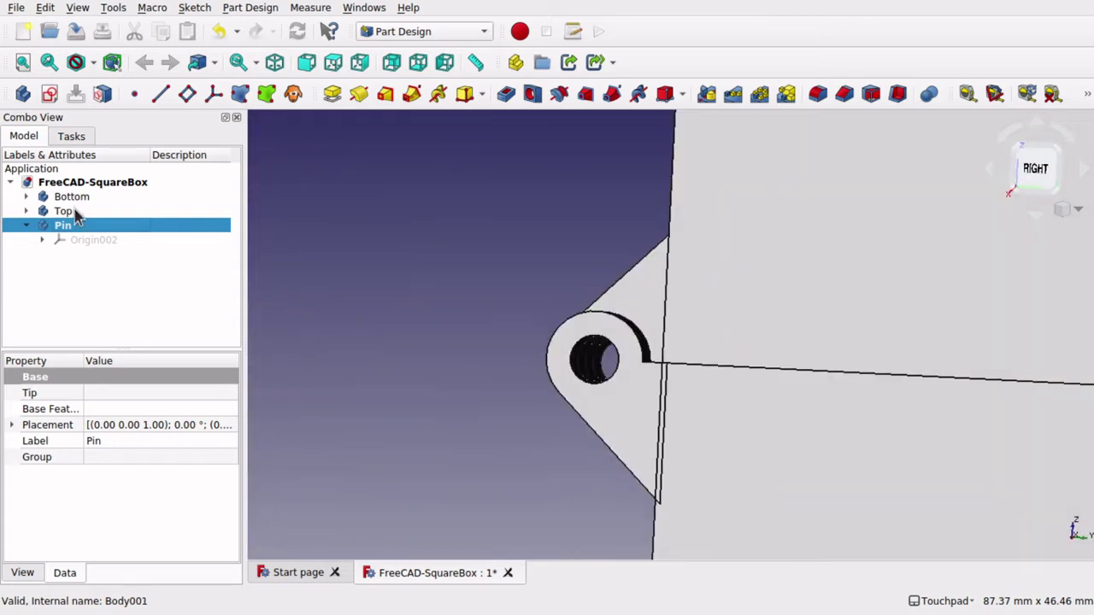
Step: Start a new sketch in the Pin body on YZ_Plane002
left_click(50, 94)
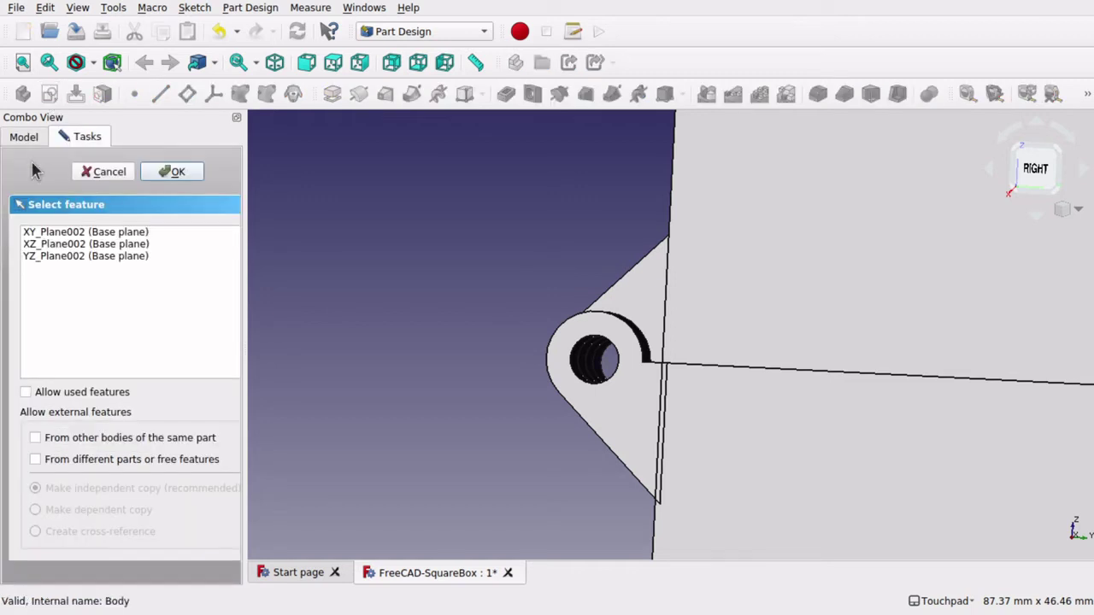
scroll(454, 340, "down", 8)
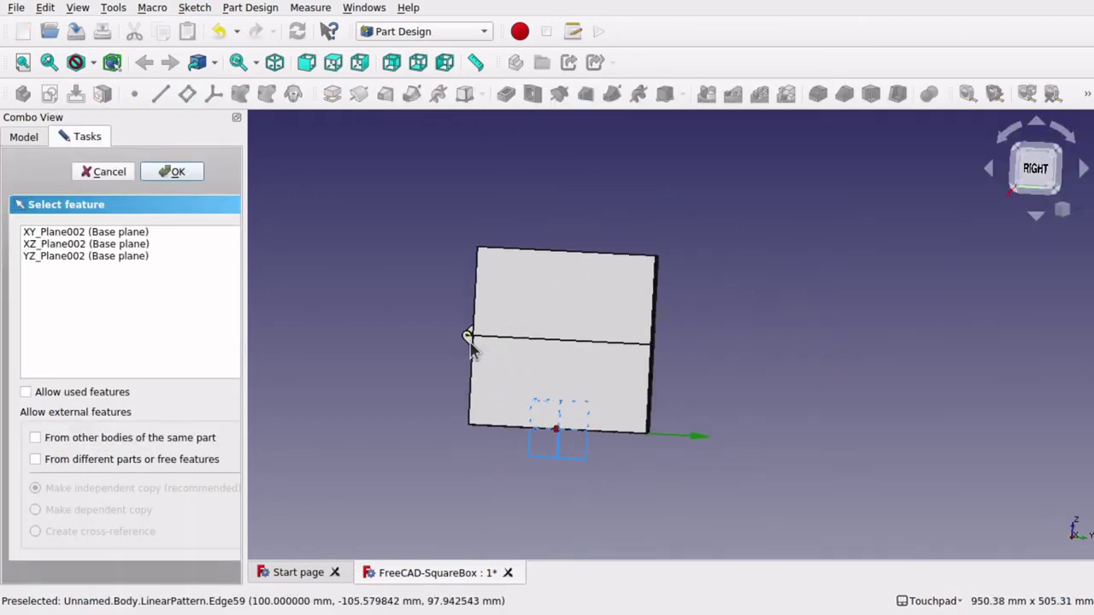
scroll(536, 417, "up", 8)
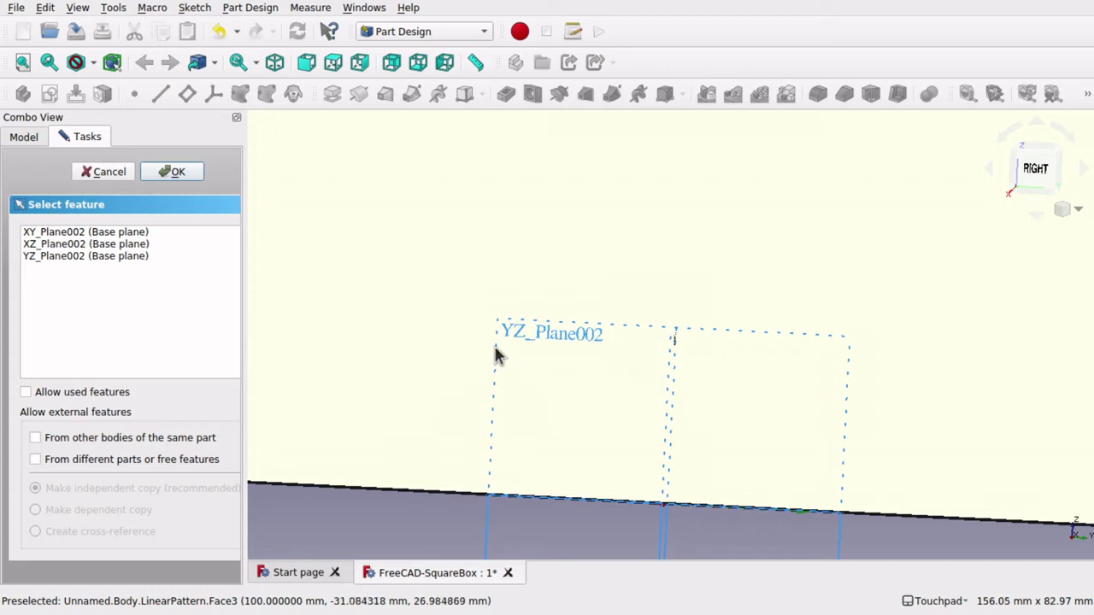
scroll(347, 384, "down", 8)
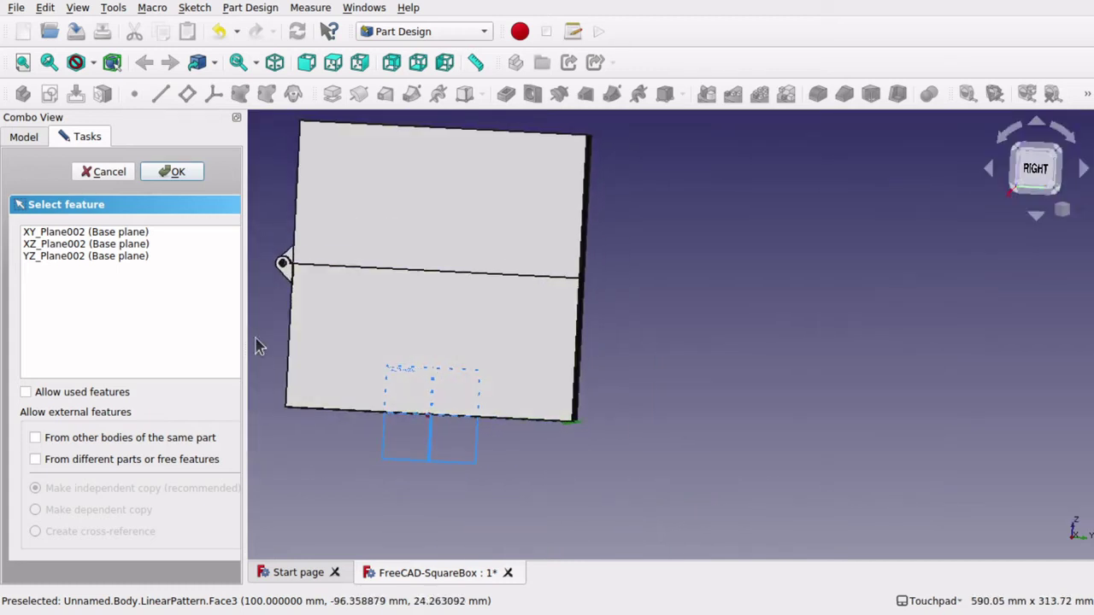
scroll(269, 292, "up", 4)
scroll(269, 298, "up", 2)
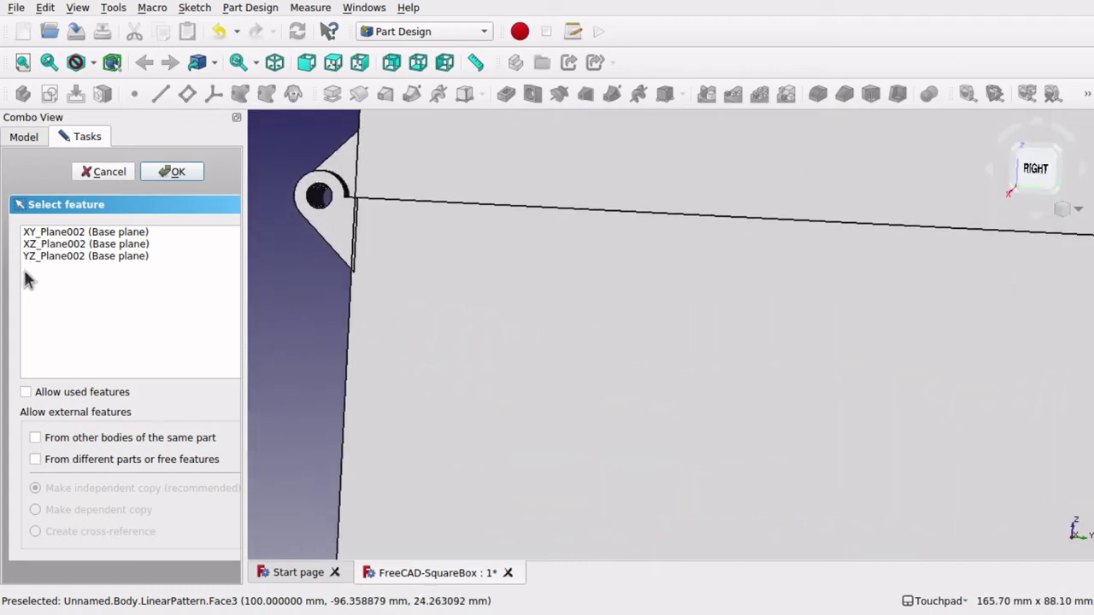
left_click(53, 257)
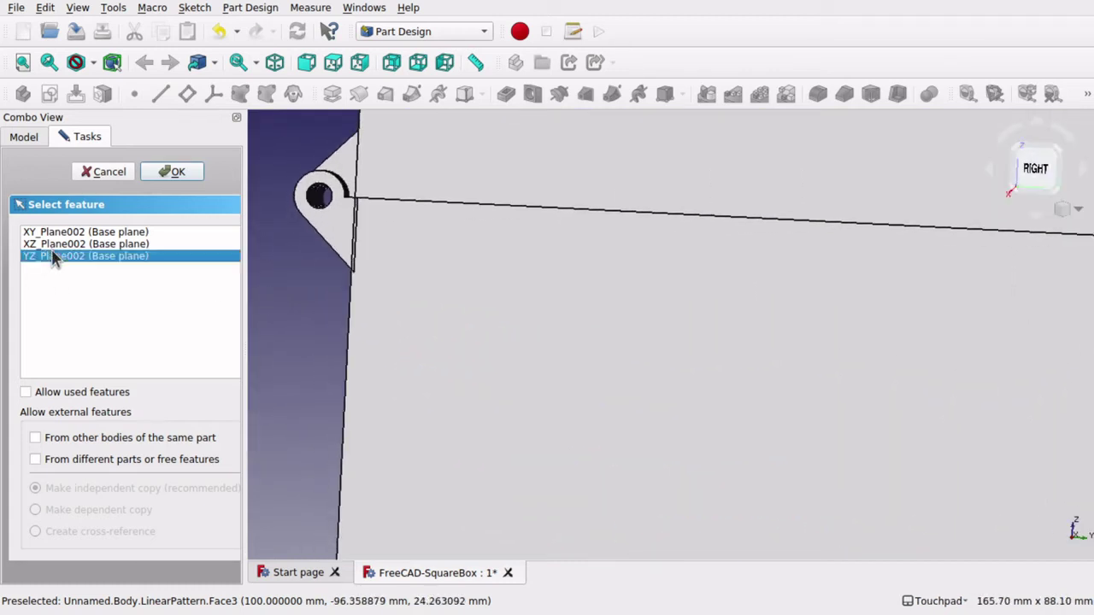
left_click(173, 172)
Step: Draw a rectangle beside the hinge tab and close the sketch
scroll(340, 309, "down", 5)
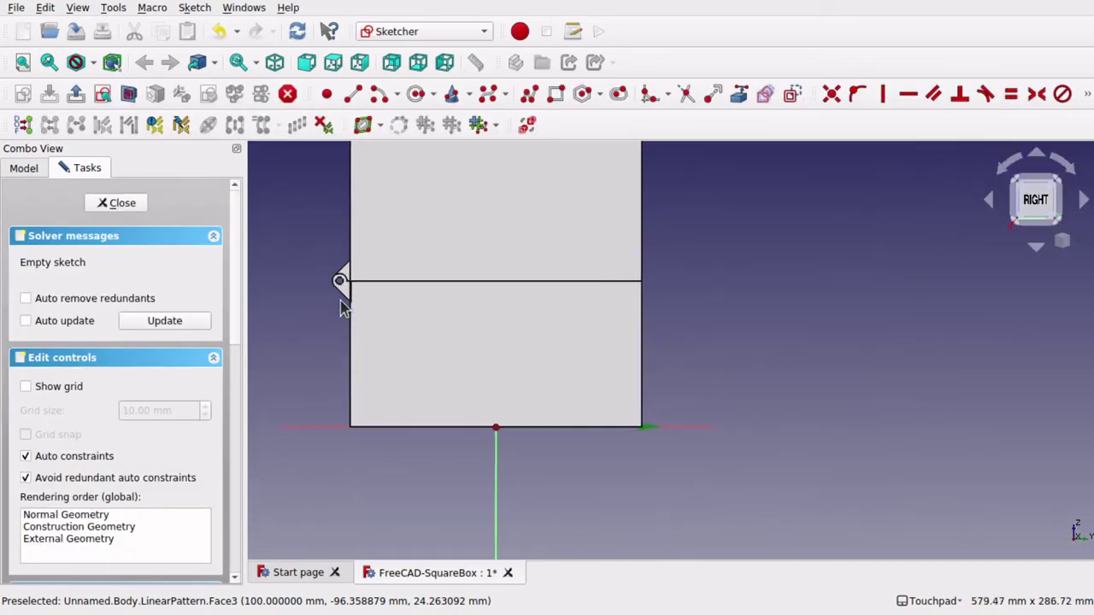
mouse_move(342, 281)
left_mouse_down("alt")
mouse_move(373, 308)
mouse_move(390, 297)
mouse_move(476, 405)
mouse_move(490, 388)
mouse_move(431, 446)
left_mouse_up("alt")
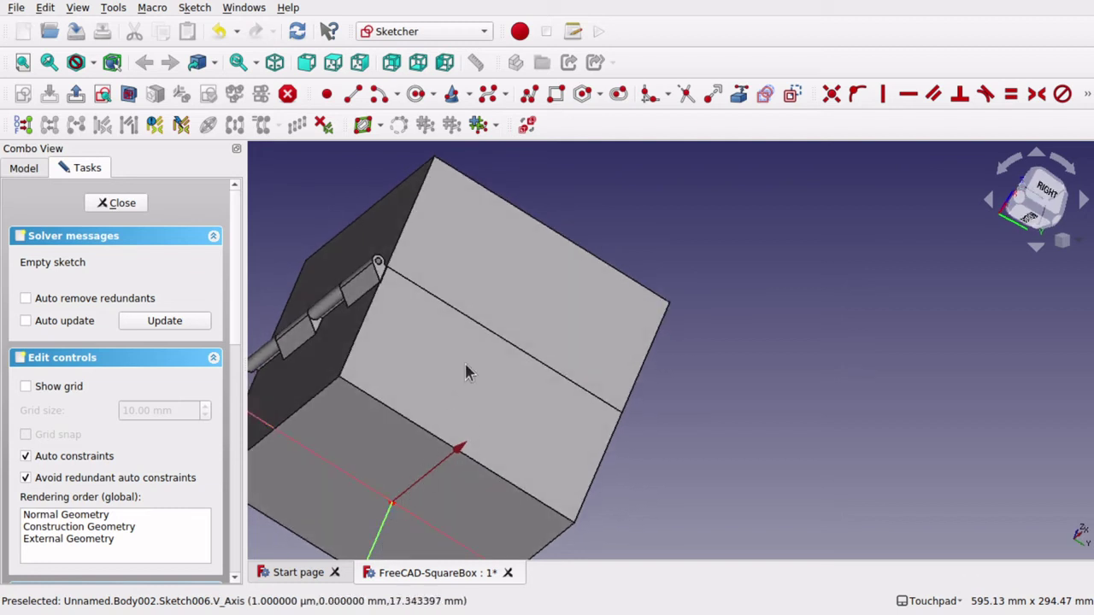
left_click_drag(466, 371, 309, 502, "alt")
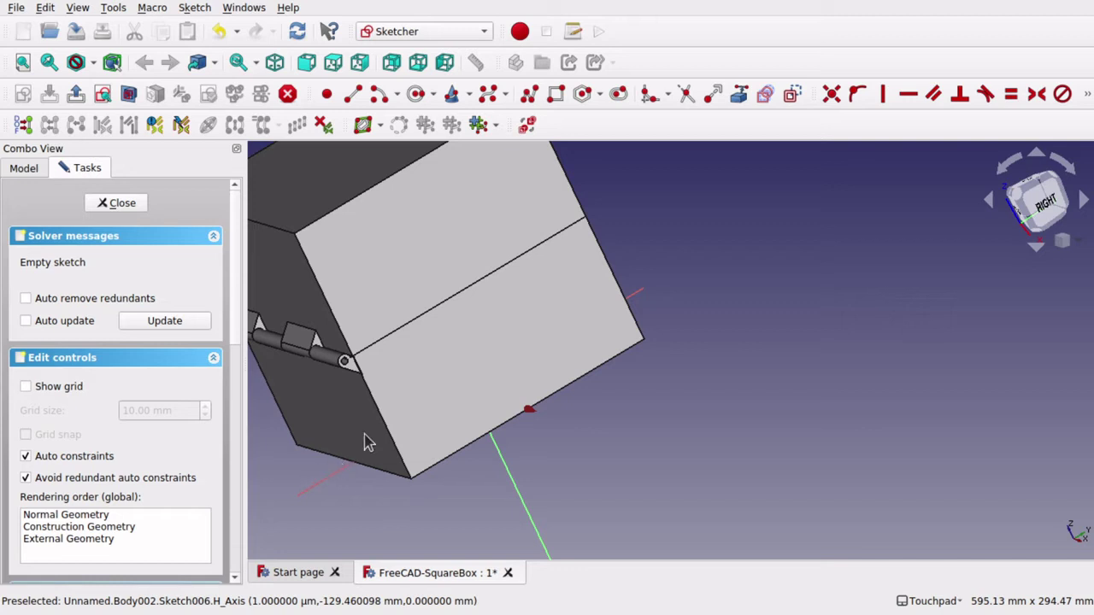
left_click_drag(366, 442, 312, 375, "alt")
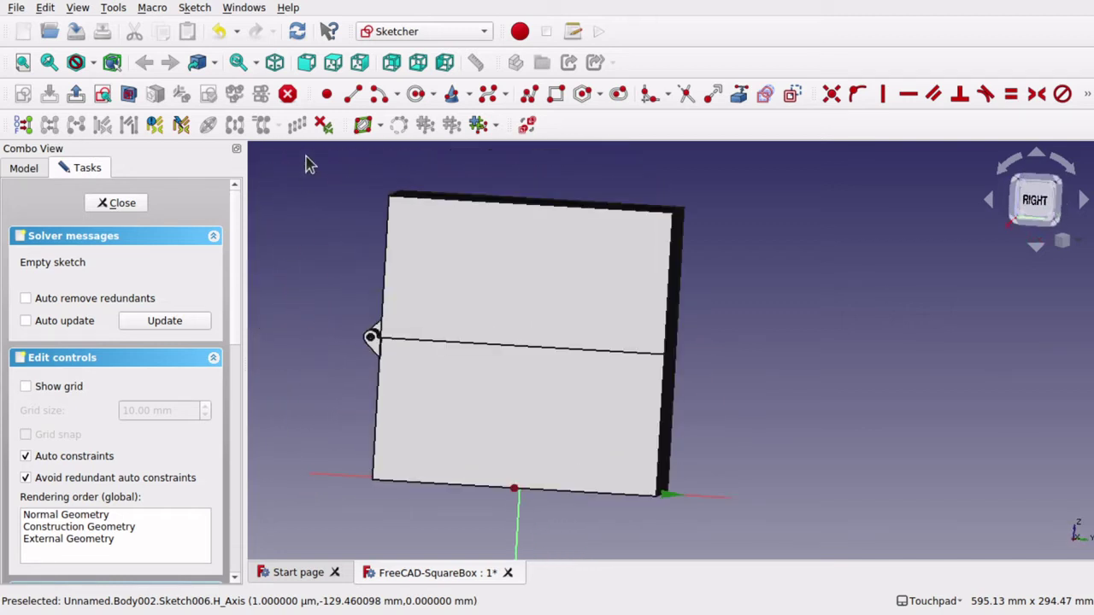
left_click(551, 98)
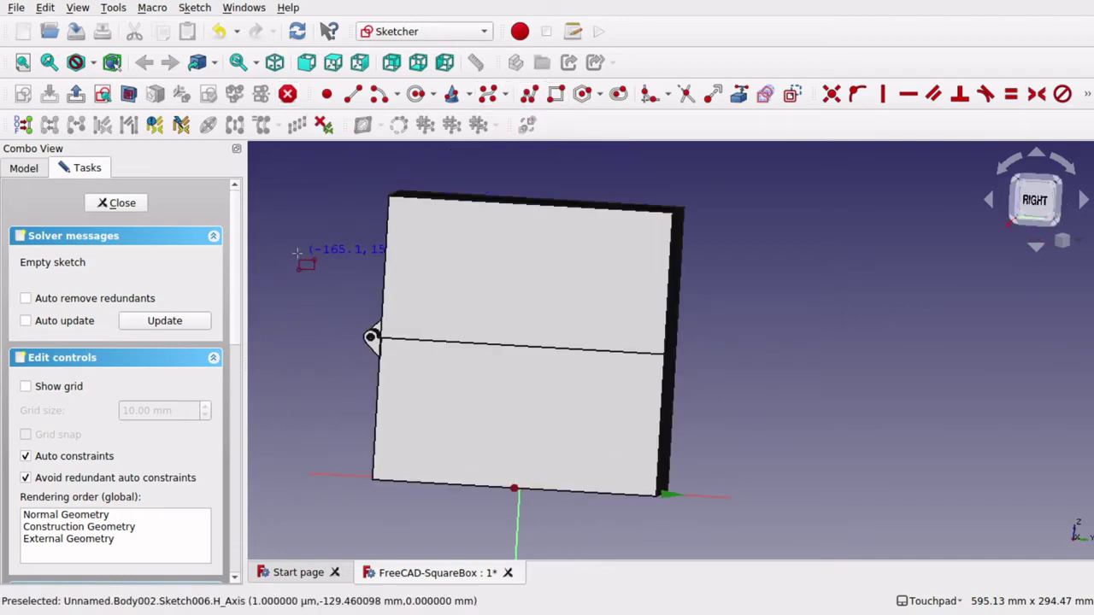
left_click(494, 376)
mouse_move(510, 407)
left_mouse_down("alt")
mouse_move(434, 445)
mouse_move(403, 425)
mouse_move(408, 380)
mouse_move(420, 372)
mouse_move(365, 469)
mouse_move(109, 315)
left_mouse_up("alt")
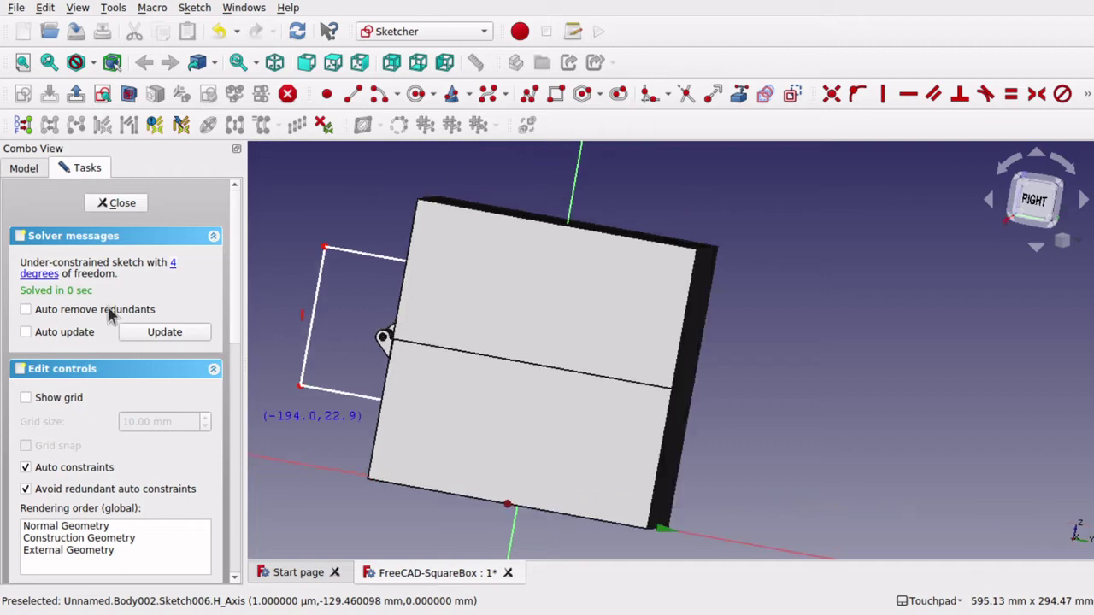
left_click(119, 205)
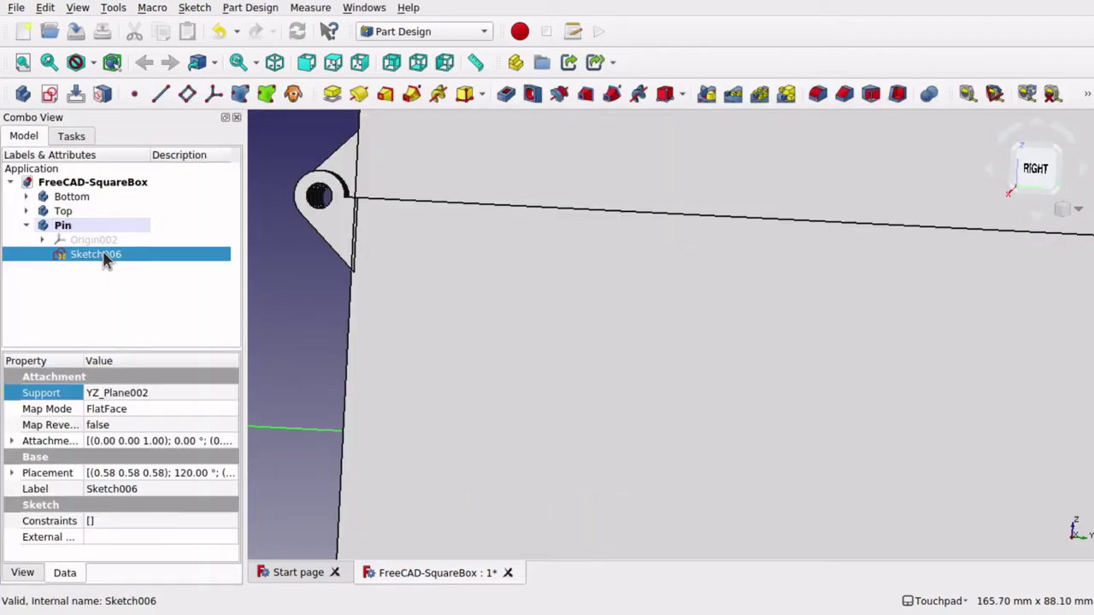
Step: Delete Sketch006 and select the Pin body again
key("Delete")
scroll(324, 310, "down", 3)
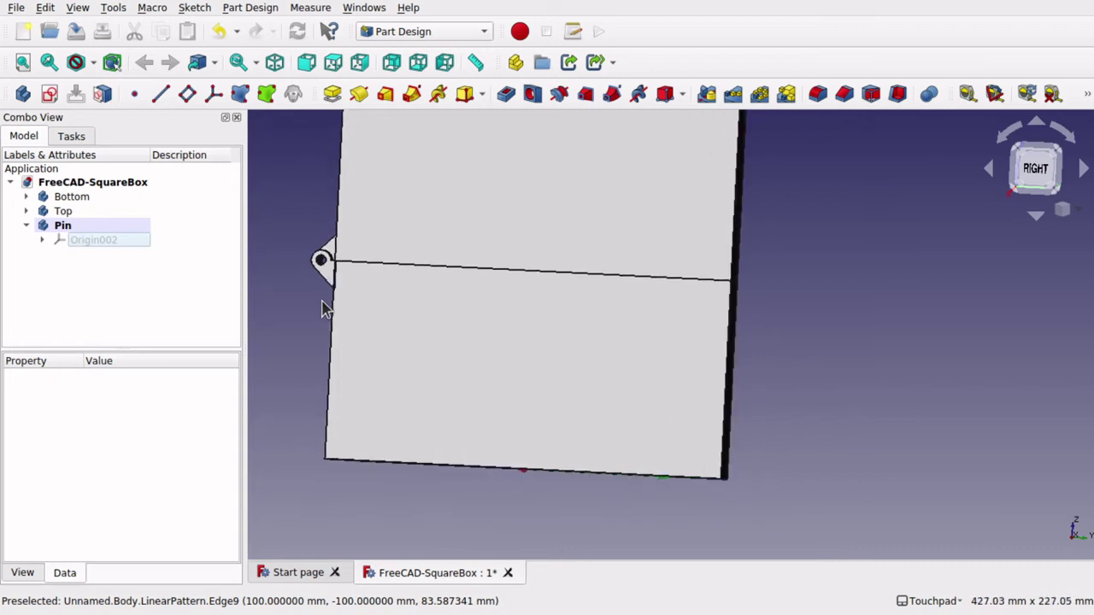
mouse_move(325, 310)
left_mouse_down("alt")
mouse_move(356, 308)
mouse_move(317, 313)
left_mouse_up("alt")
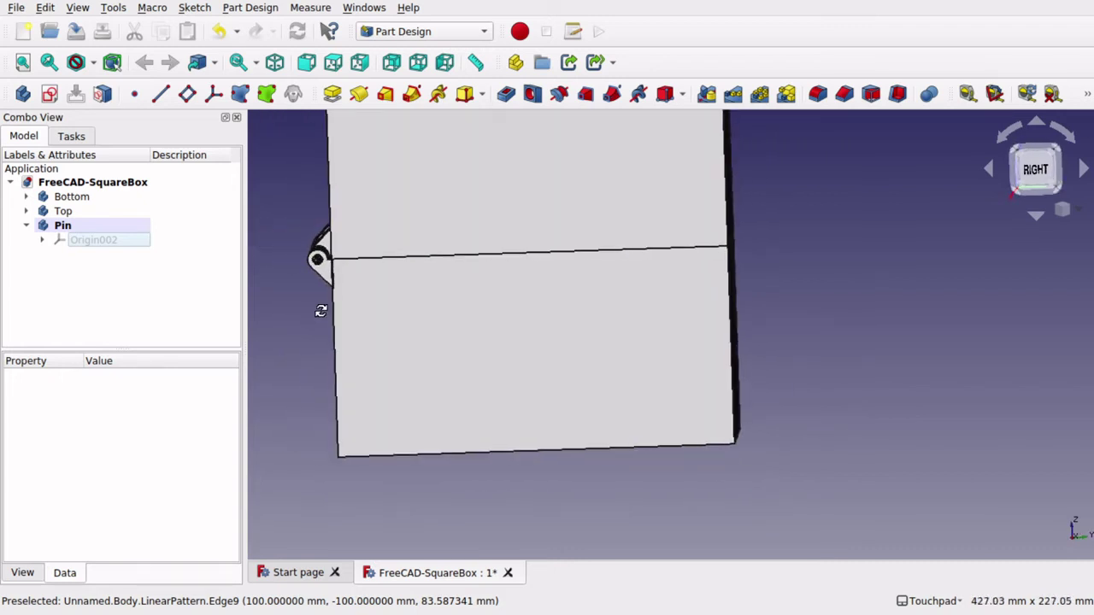
left_click(62, 227)
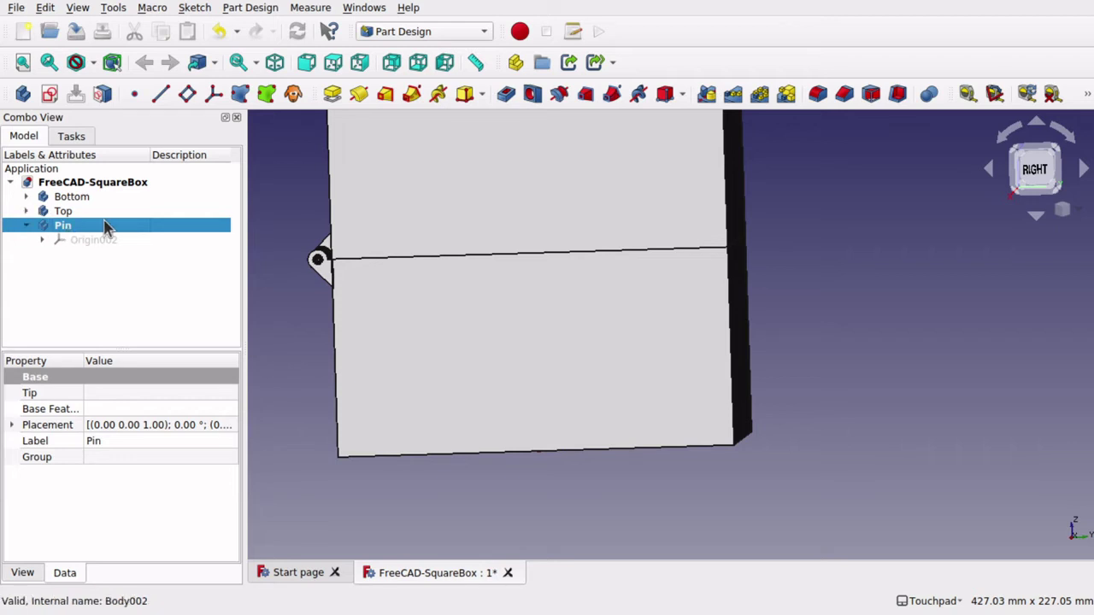
left_click(187, 94)
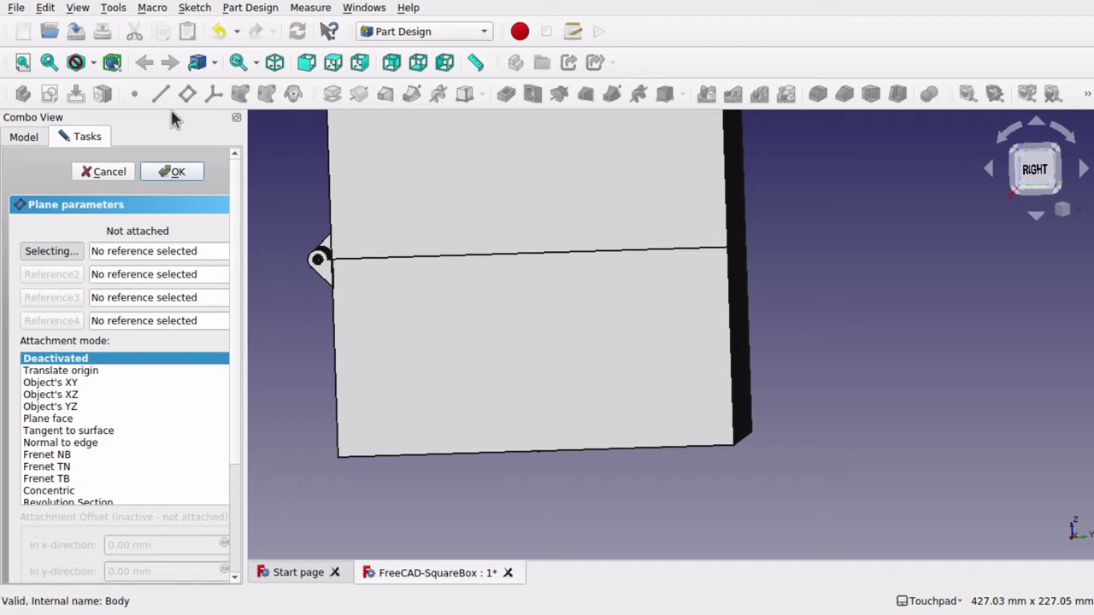
left_click(24, 138)
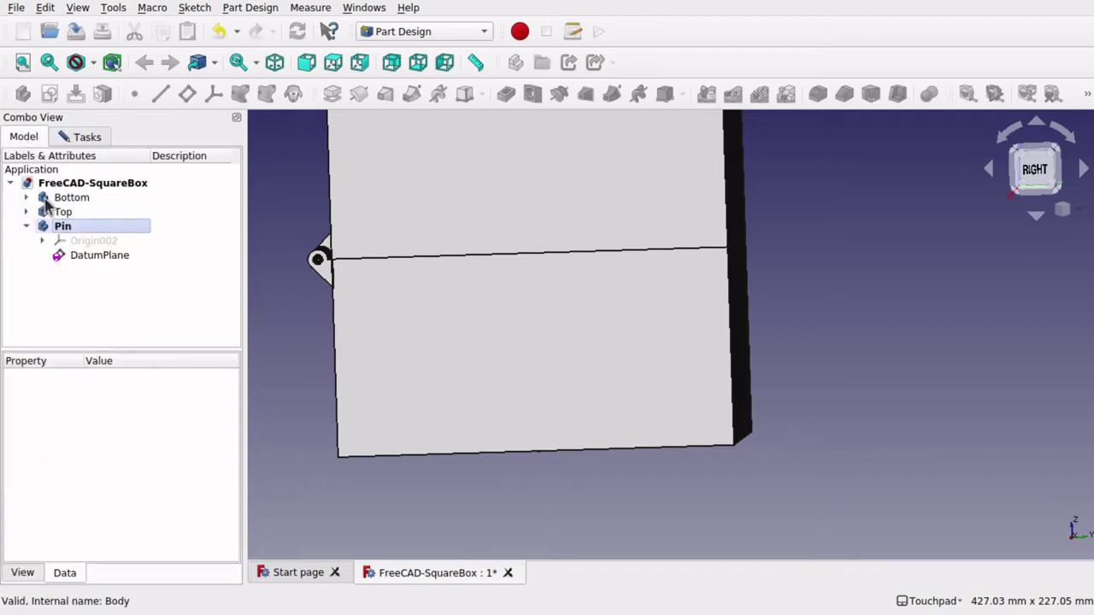
left_click(76, 137)
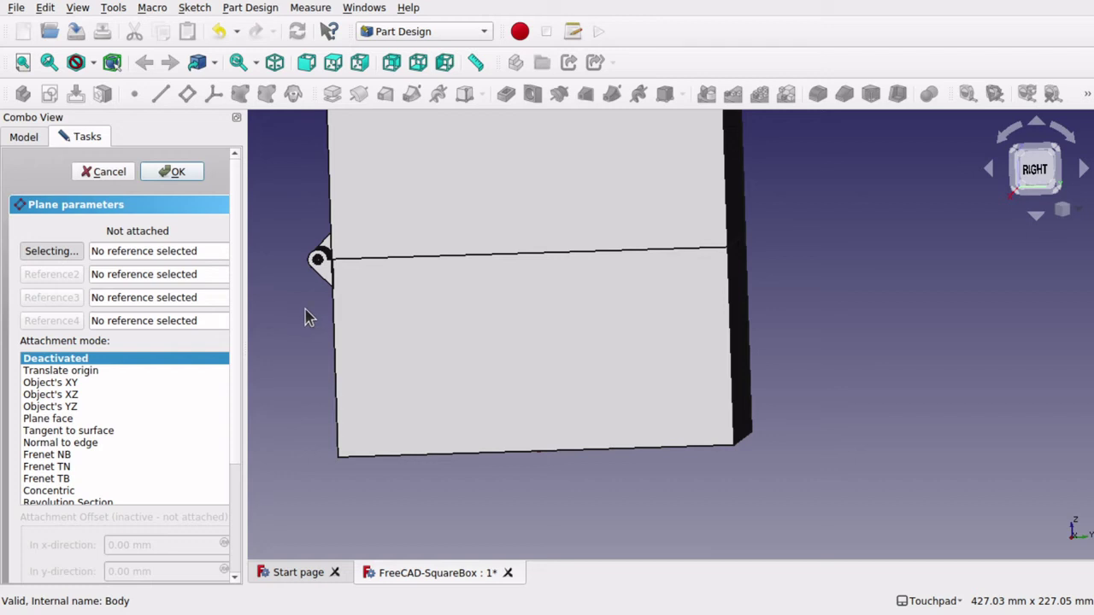
key("Up")
key("Up")
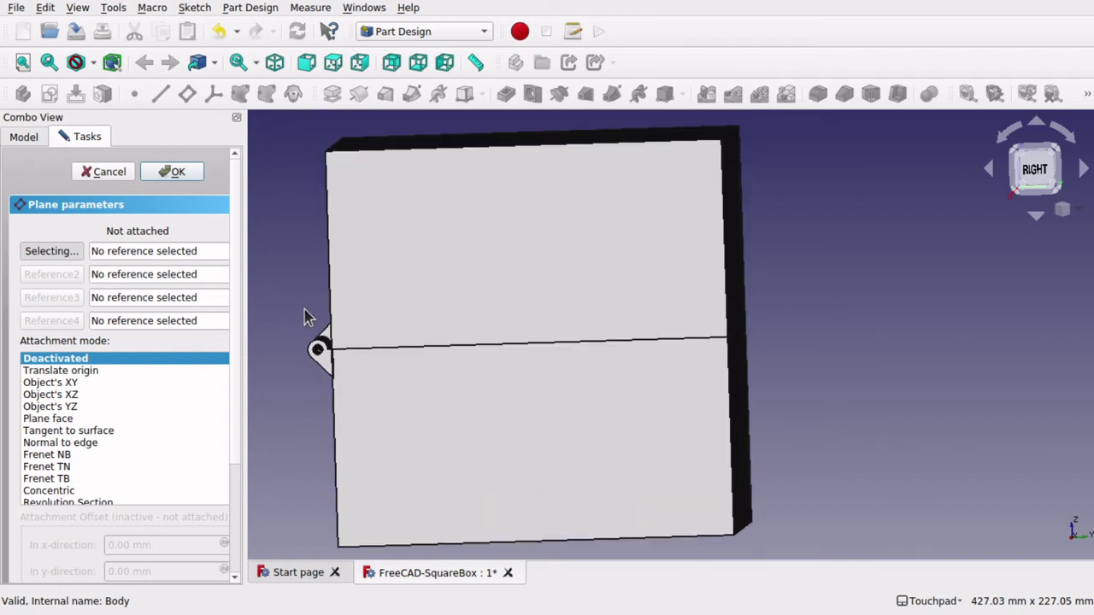
key("Right")
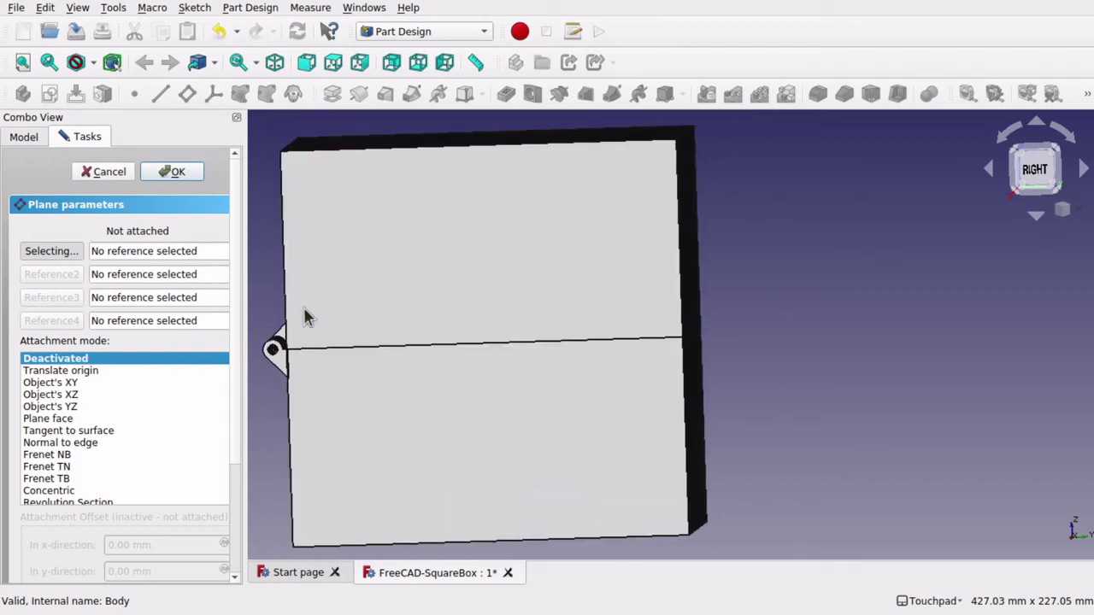
key("Left")
key("Left")
key("Left")
key("Left")
key("Left")
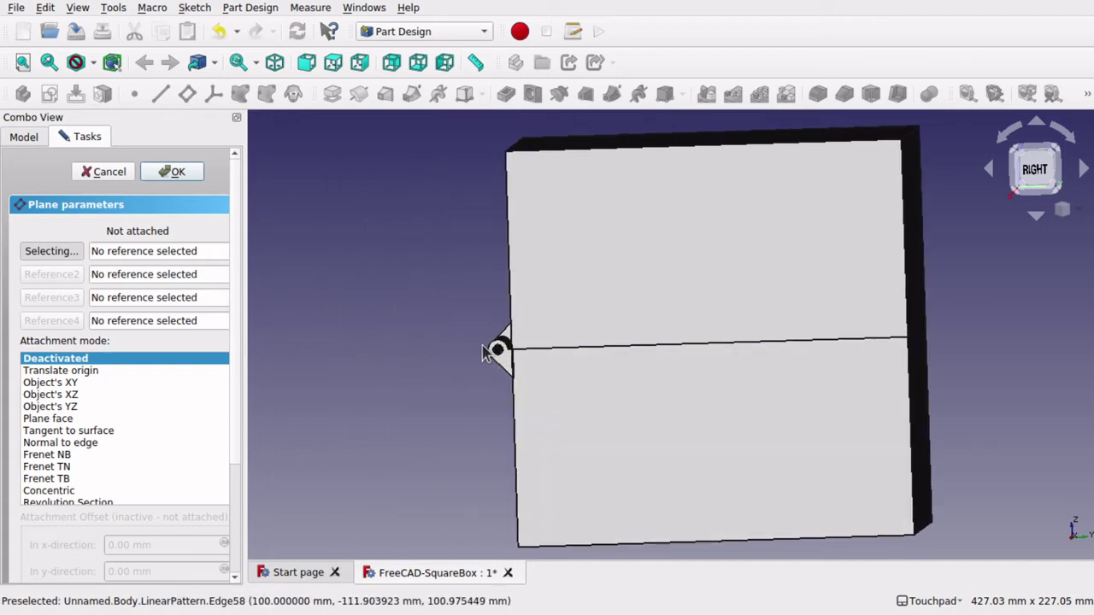
scroll(488, 350, "up", 10)
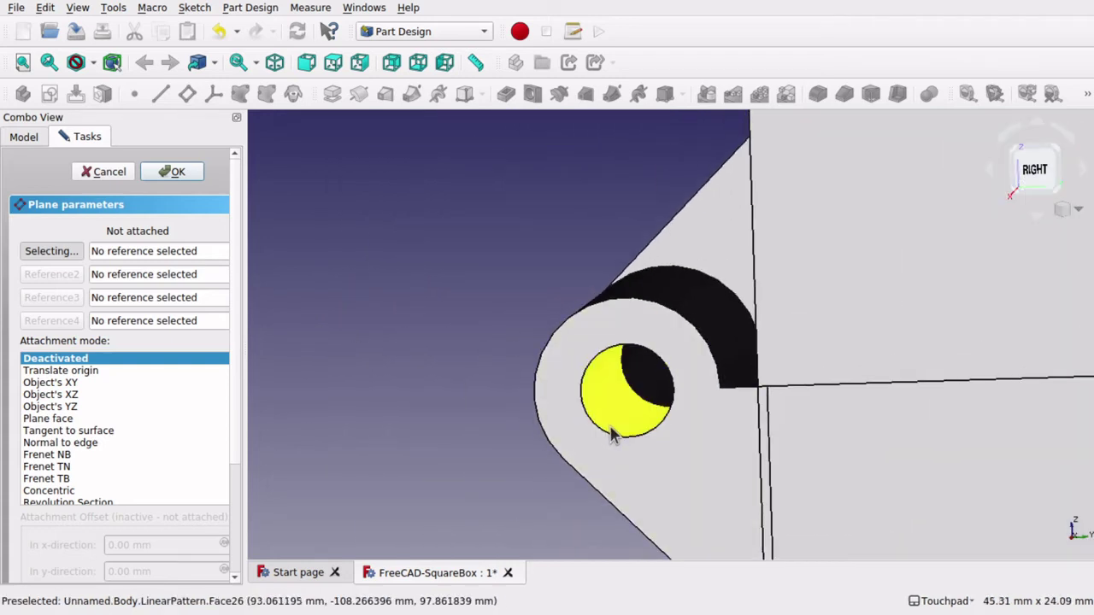
left_click(669, 379)
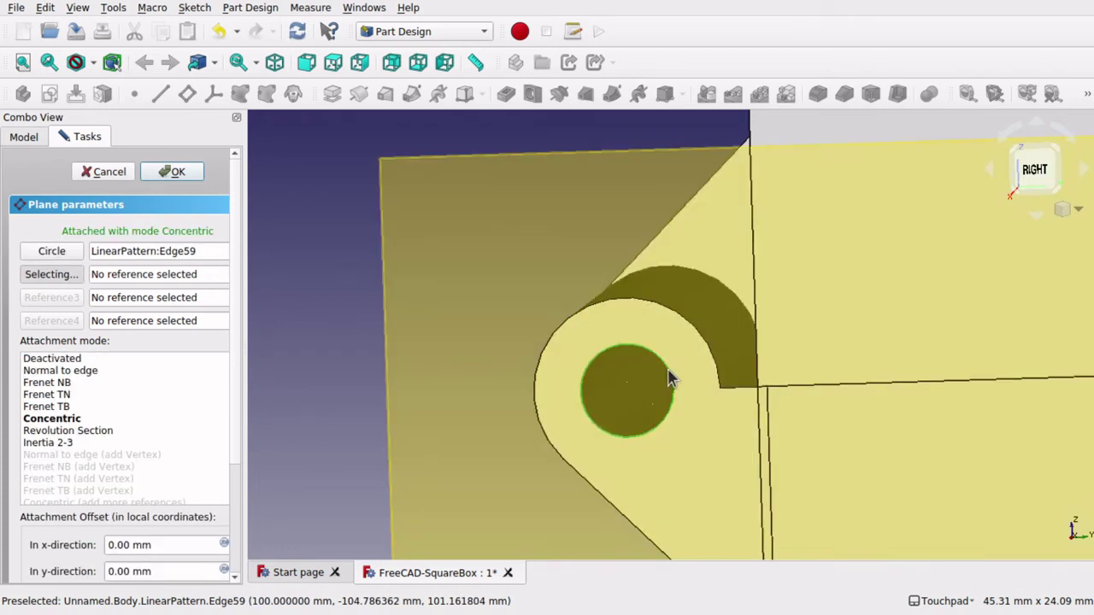
scroll(680, 363, "down", 6)
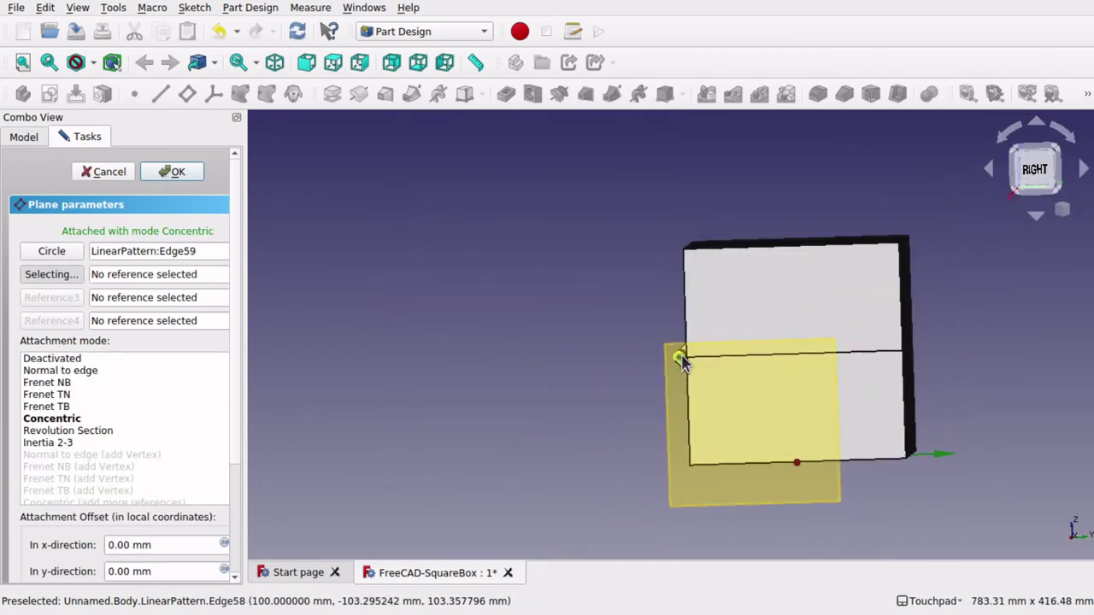
scroll(681, 362, "up", 4)
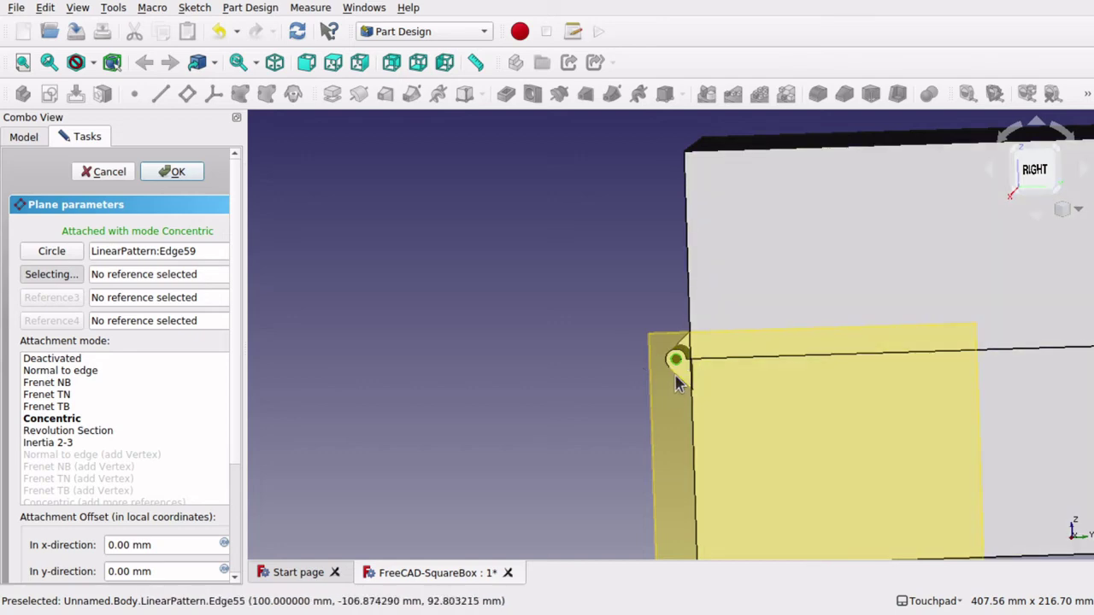
left_click_drag(702, 416, 753, 400, "alt")
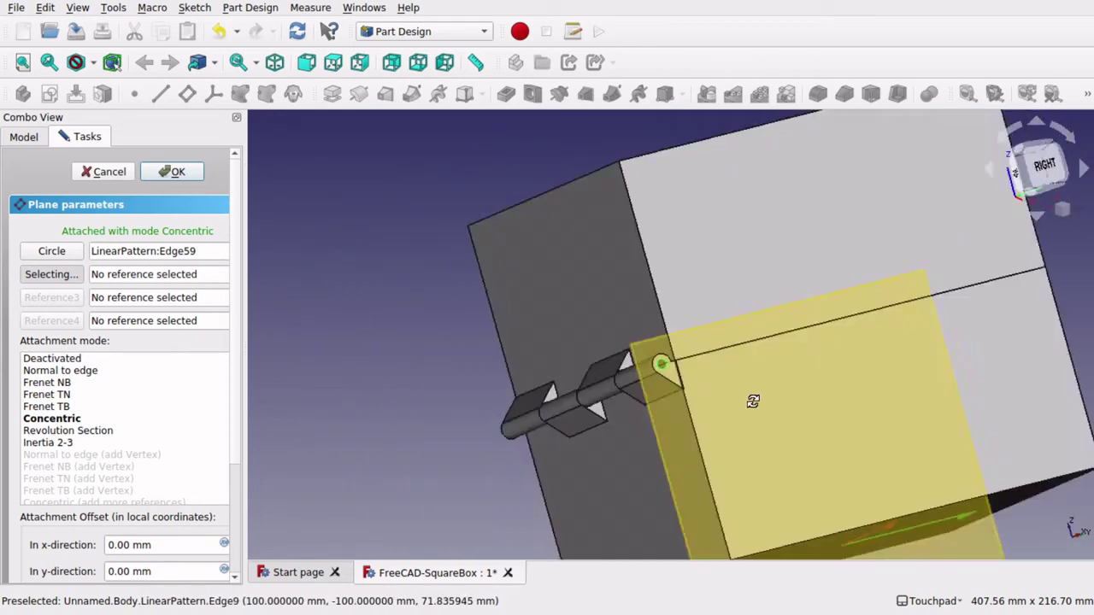
key("3")
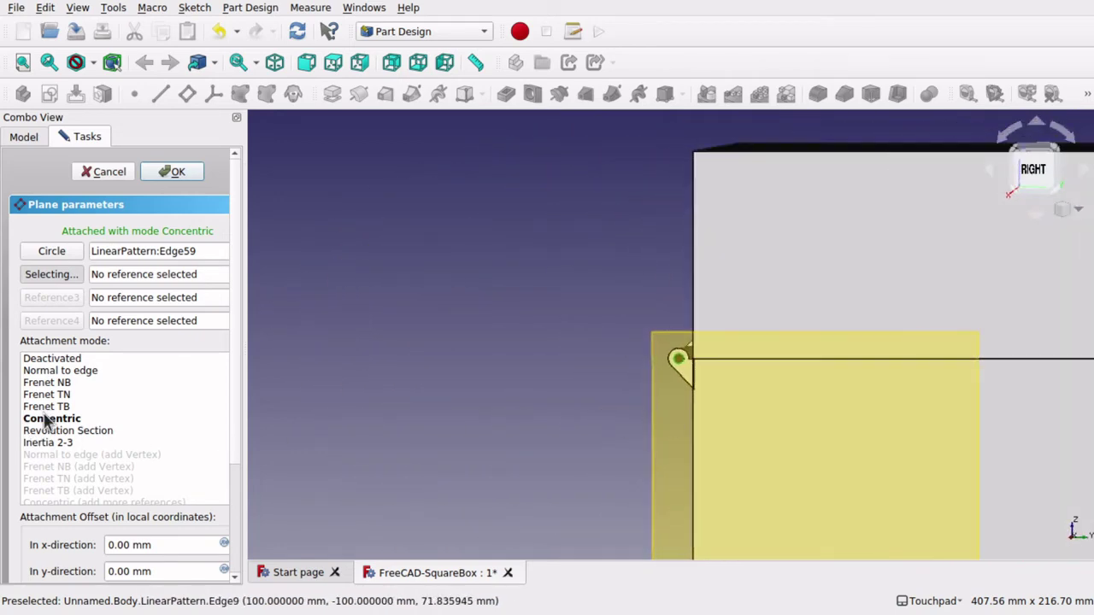
left_click(47, 418)
left_click(61, 443)
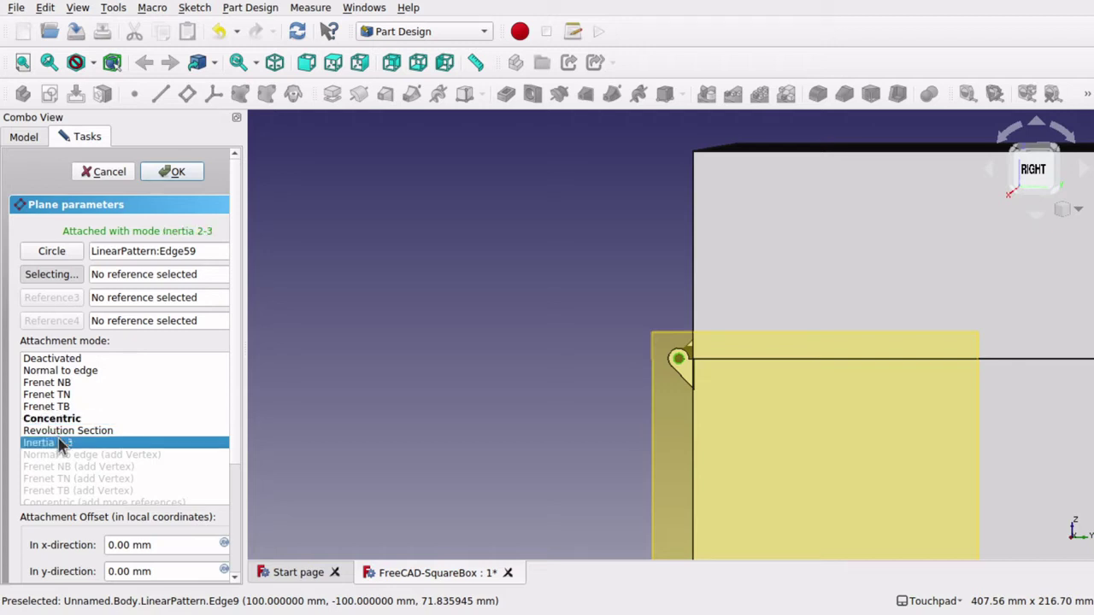
left_click(47, 405)
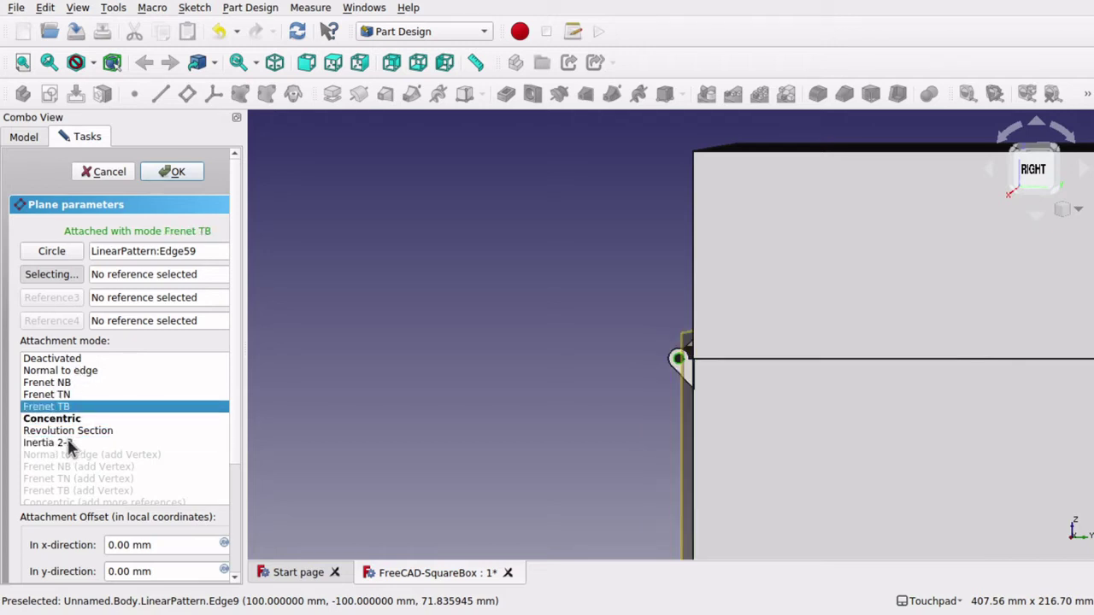
left_click(51, 418)
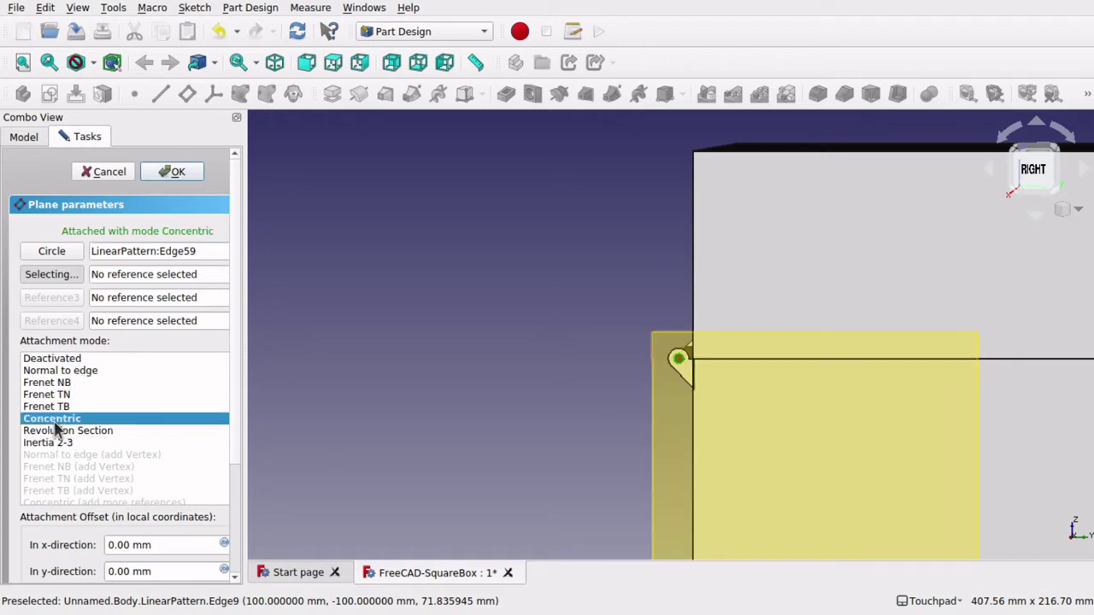
left_click(61, 359)
left_click(53, 371)
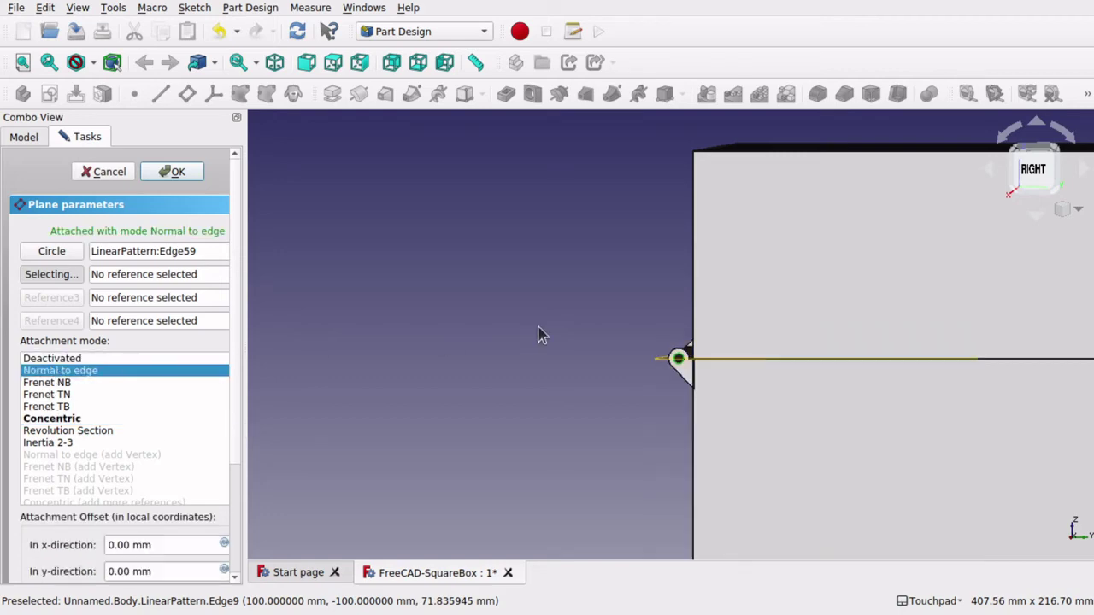
mouse_move(538, 335)
left_mouse_down("alt")
mouse_move(637, 352)
mouse_move(623, 373)
mouse_move(551, 381)
mouse_move(528, 345)
left_mouse_up("alt")
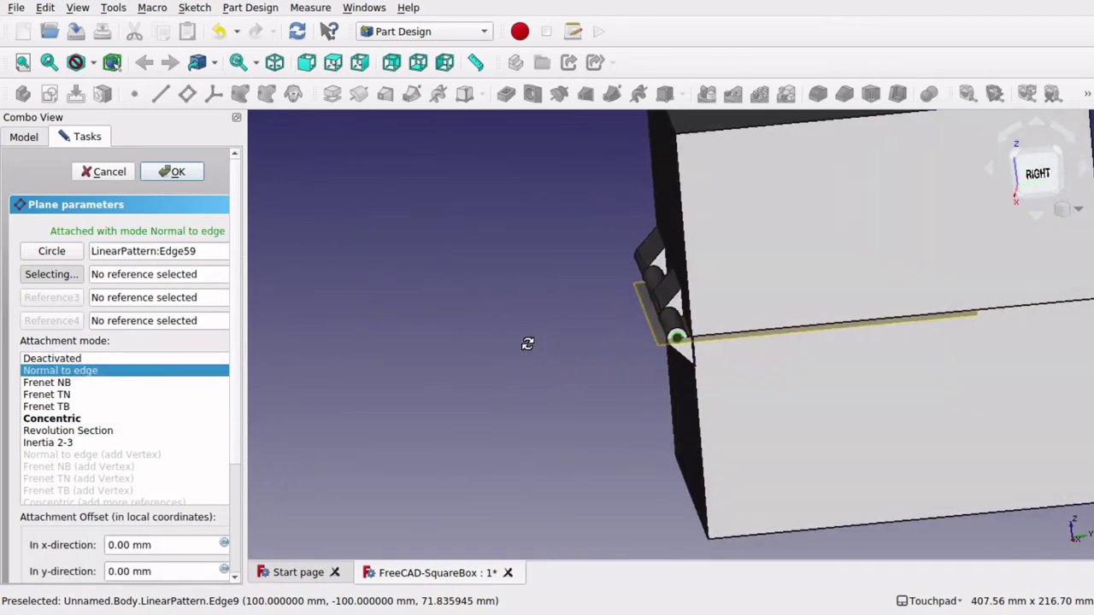
left_click(66, 409)
left_click(69, 418)
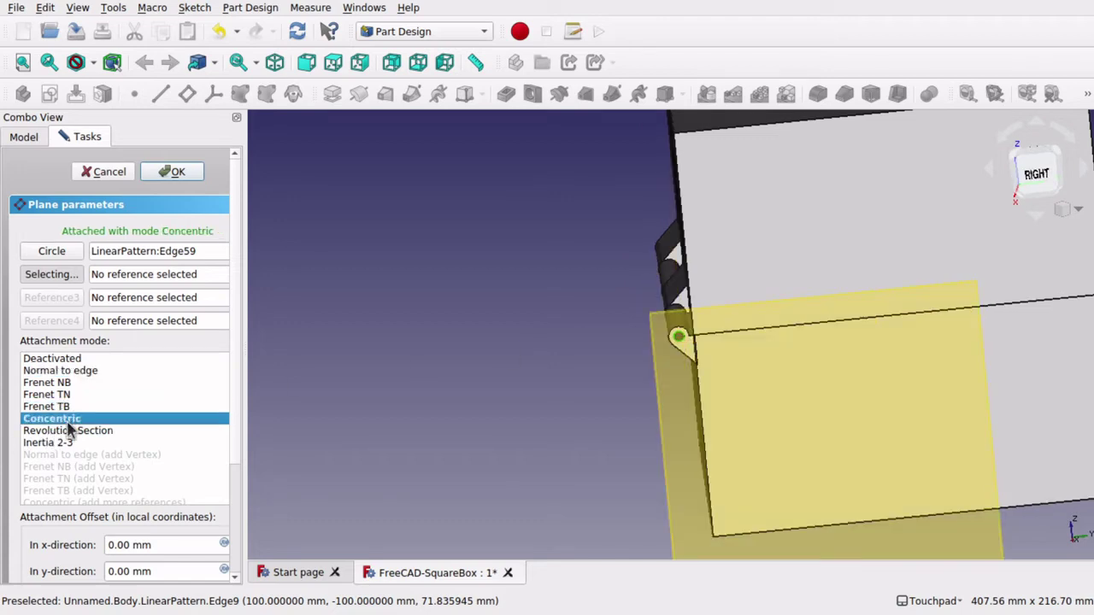
mouse_move(551, 342)
left_mouse_down("alt")
mouse_move(640, 313)
mouse_move(533, 336)
mouse_move(560, 357)
left_mouse_up("alt")
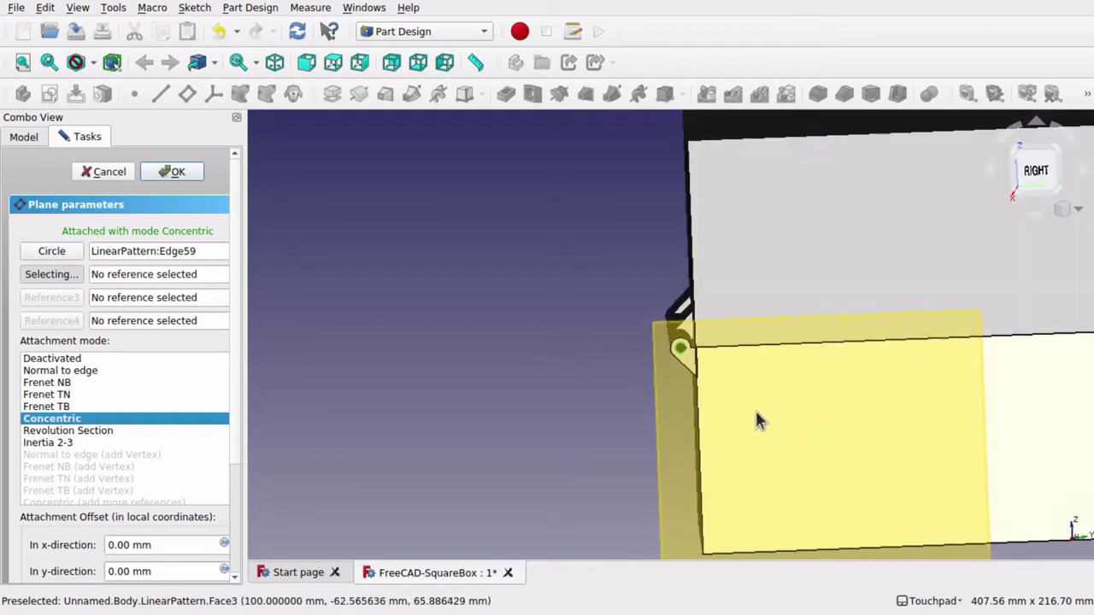
left_click(85, 171)
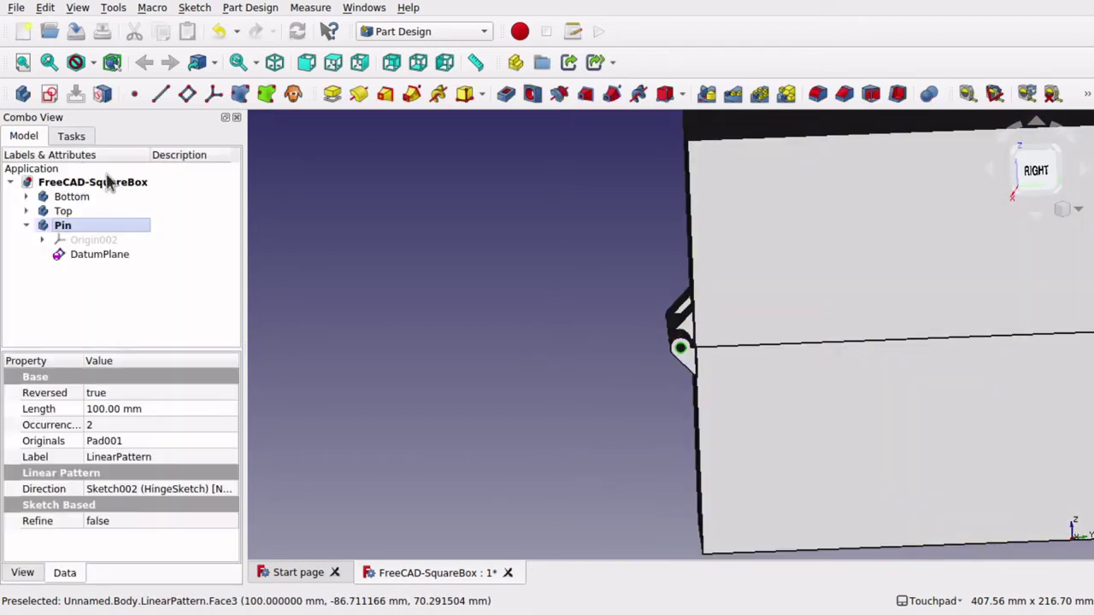
left_click(82, 253)
key("Delete")
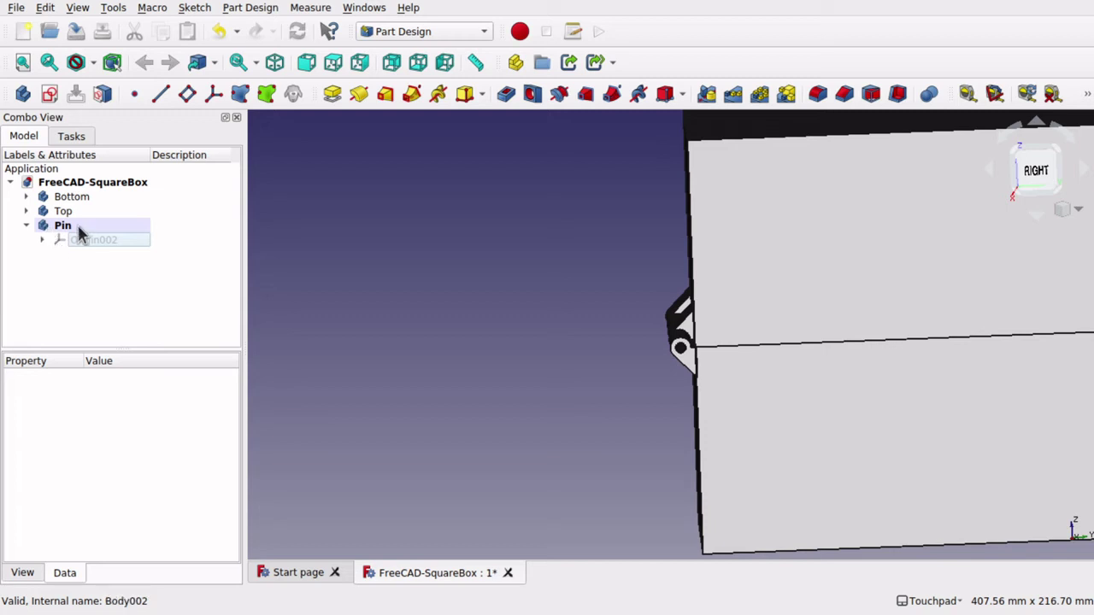
Step: Start a datum plane in the Pin body attached to the knuckle's flat face
left_click(66, 227)
left_click(188, 96)
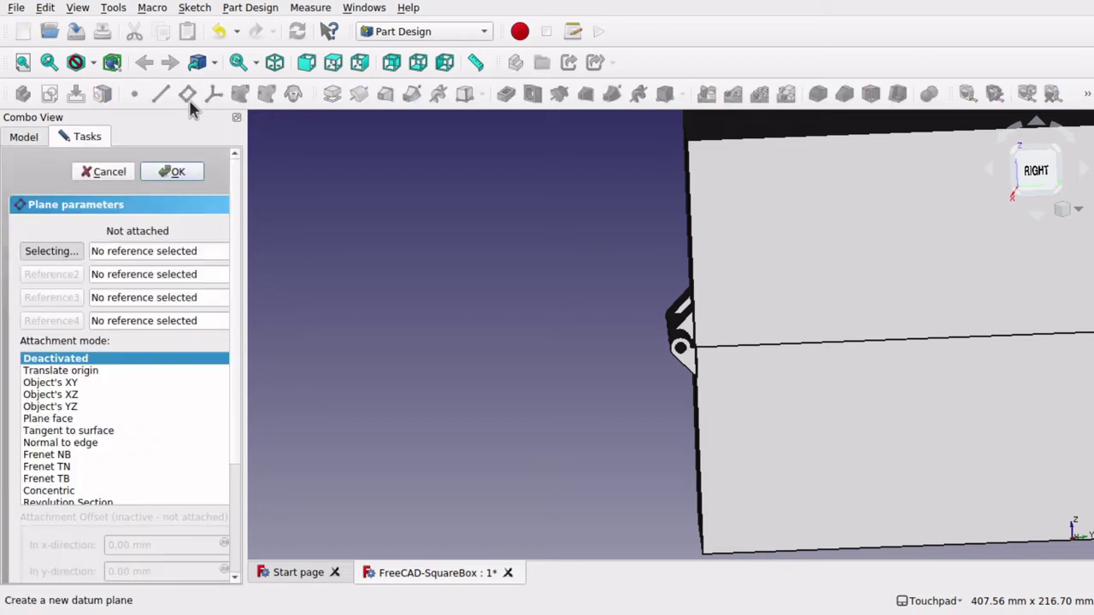
scroll(681, 363, "up", 3)
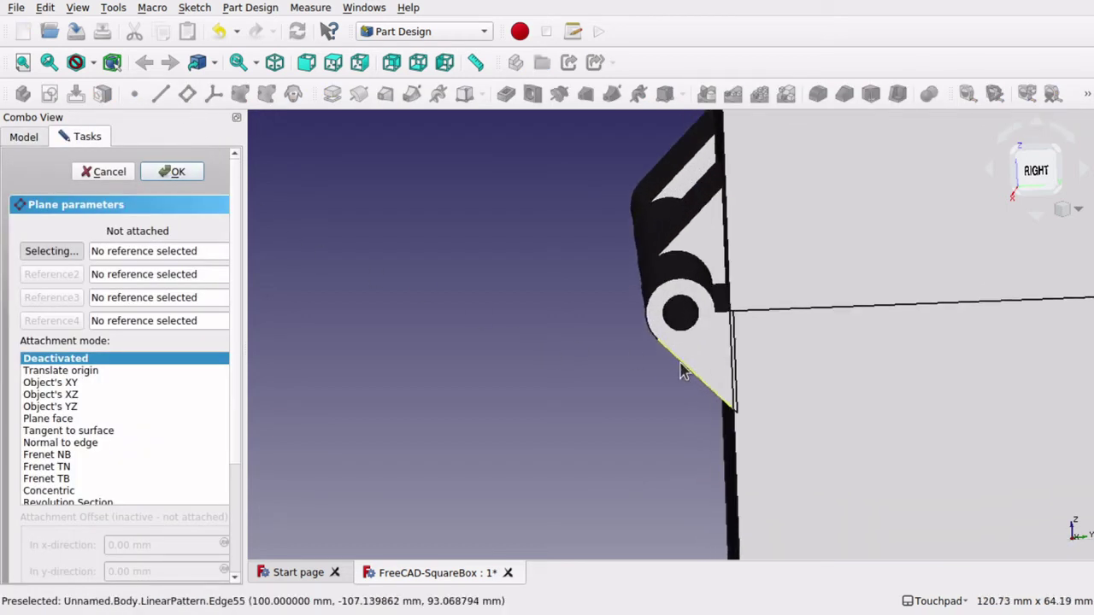
left_click(709, 359)
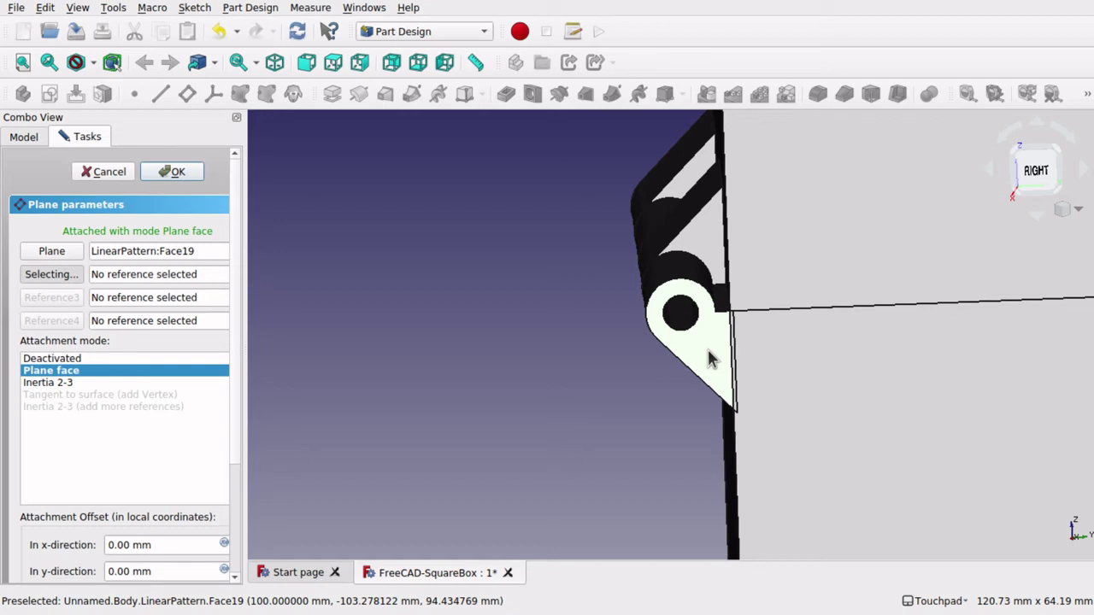
scroll(752, 393, "down", 5)
scroll(778, 423, "up", 4)
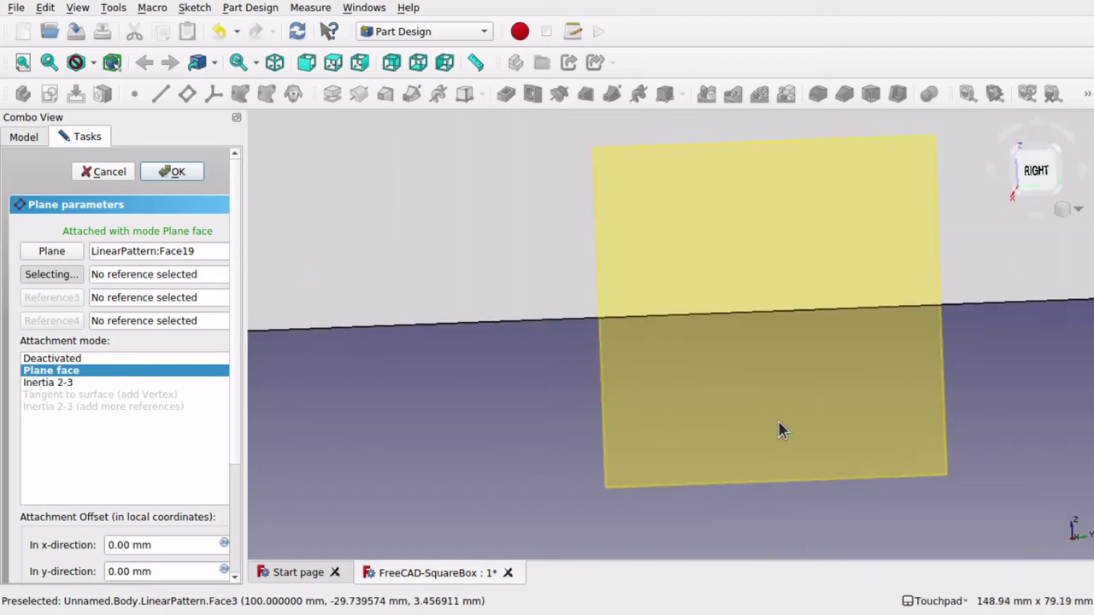
scroll(782, 430, "down", 3)
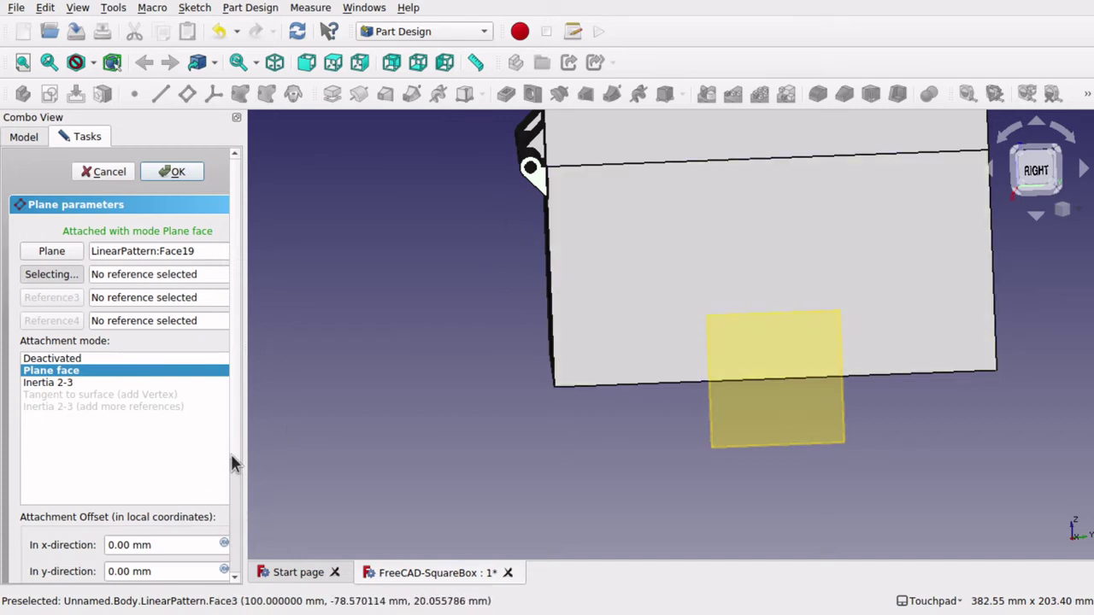
scroll(234, 496, "down", 3)
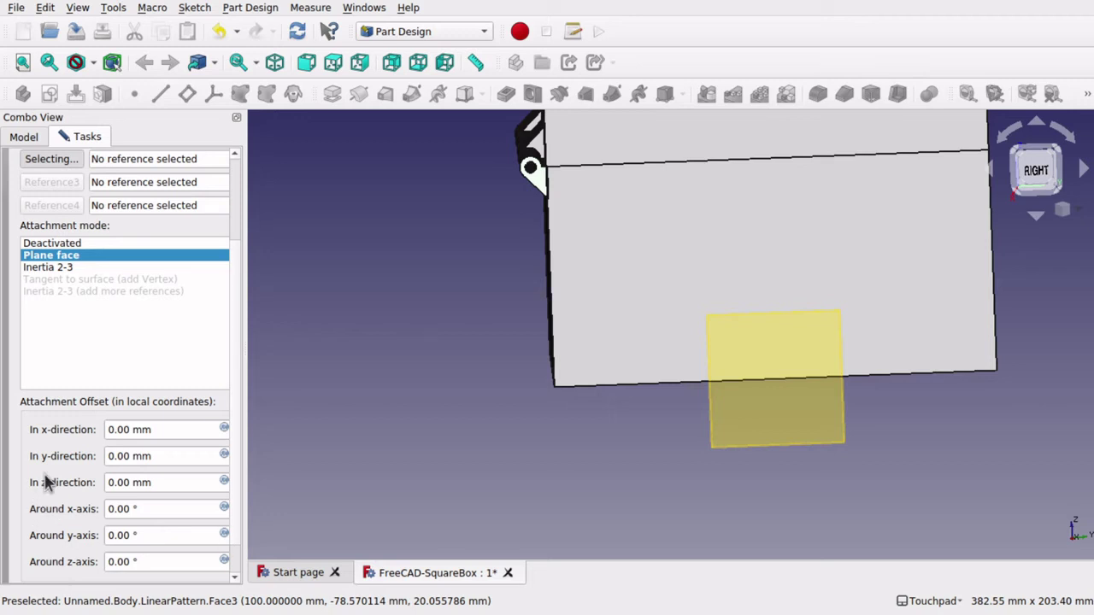
Step: Try the plane's x and y offsets, cancel the setup, and select the leftover DatumPlane
left_click(166, 429)
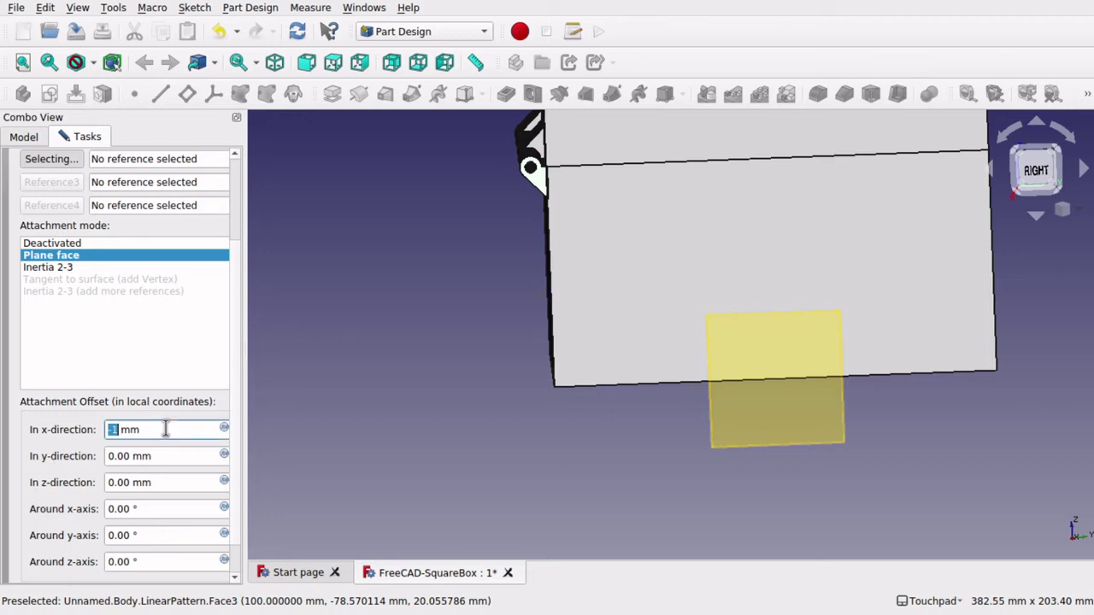
left_click(164, 456)
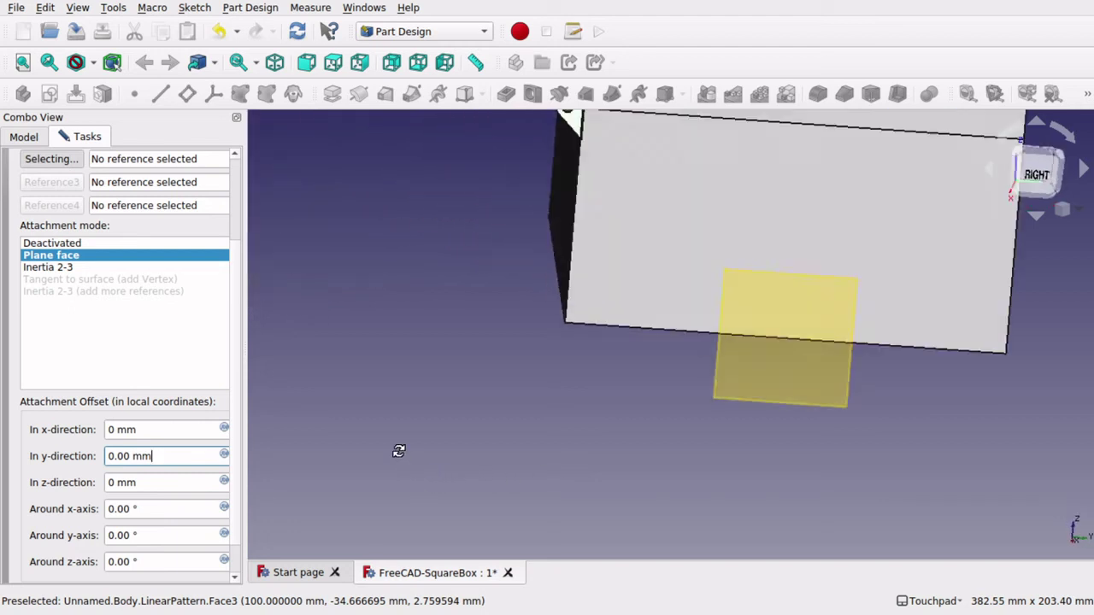
left_click(147, 429)
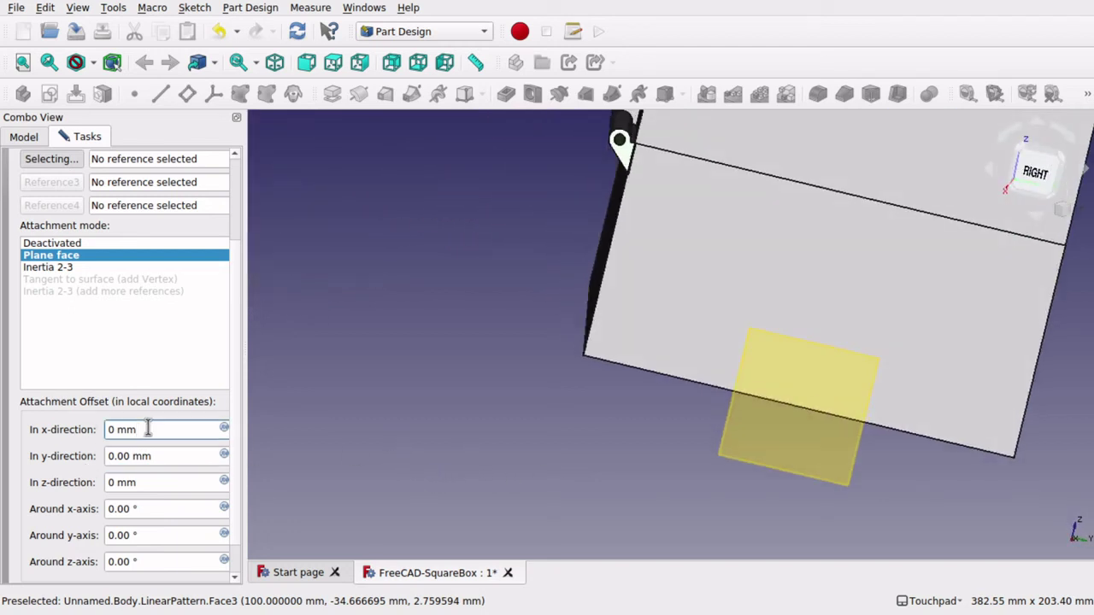
scroll(147, 429, "up", 20)
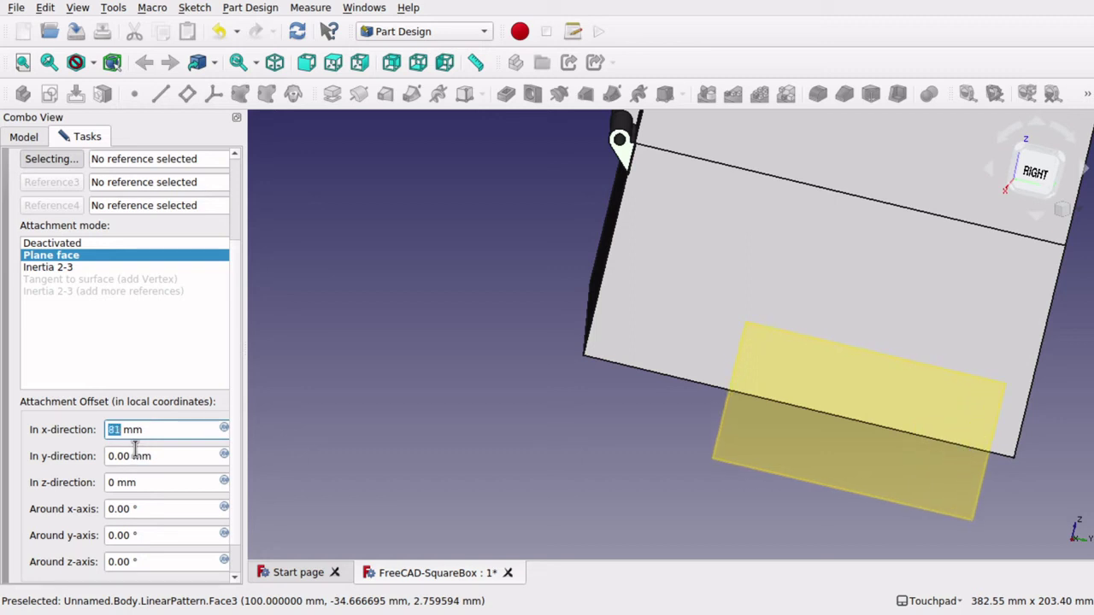
left_click(135, 450)
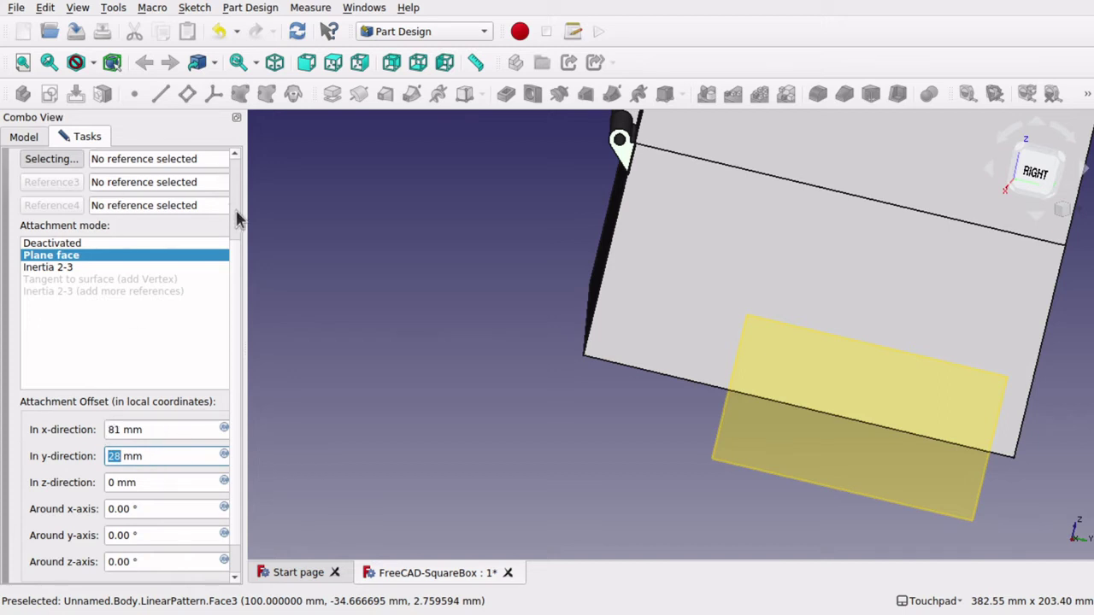
scroll(238, 220, "up", 3)
left_click(113, 173)
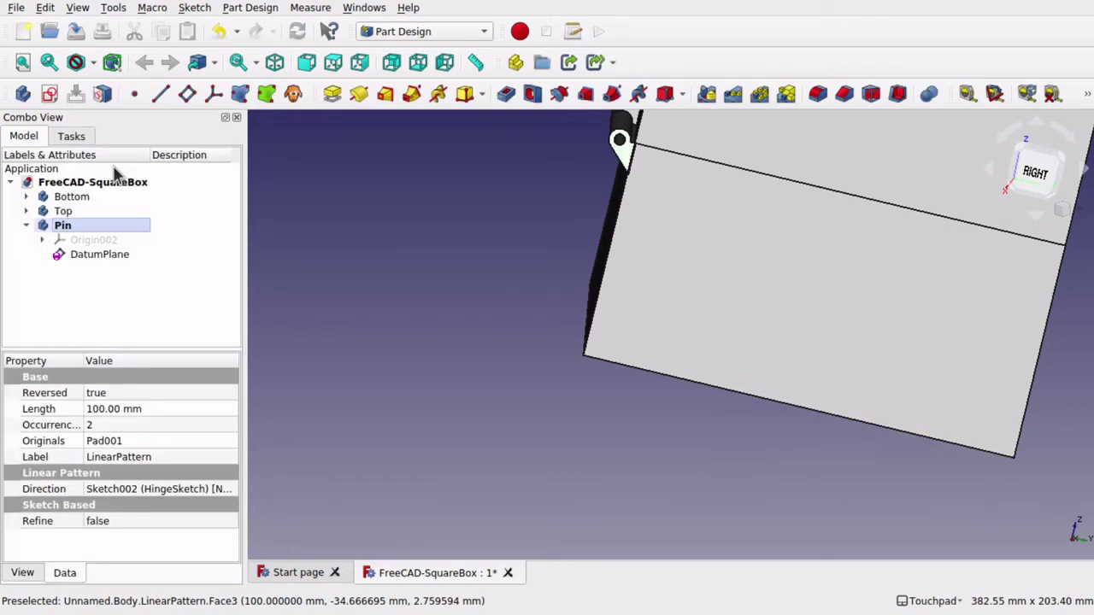
left_click(103, 254)
Step: Replace the Pin's DatumPlane with one concentric to the knuckle hole edge, as a cross-reference
key("Delete")
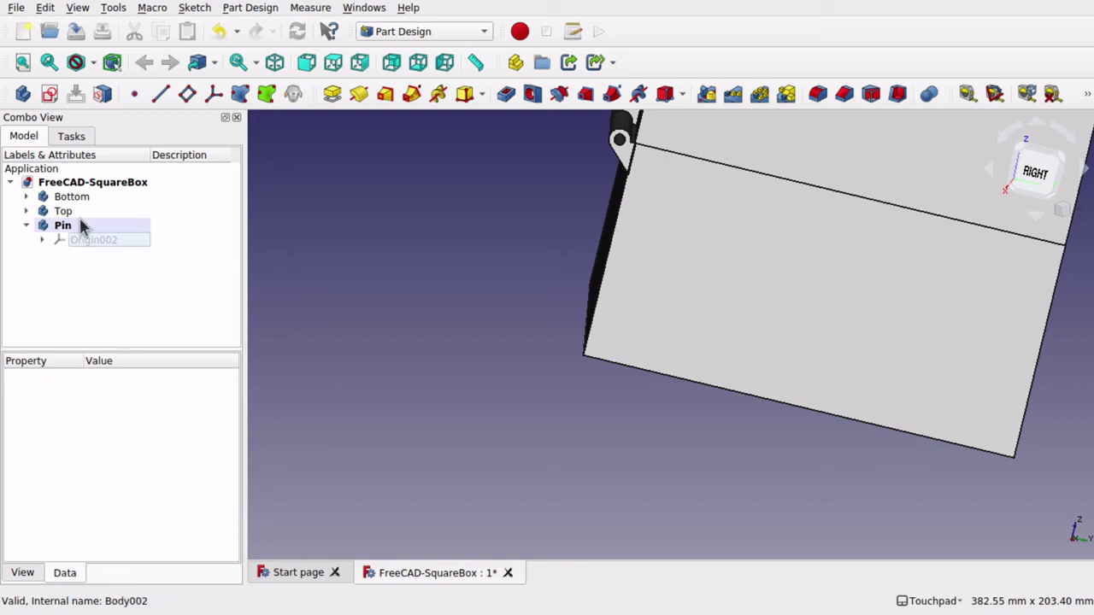
left_click(80, 225)
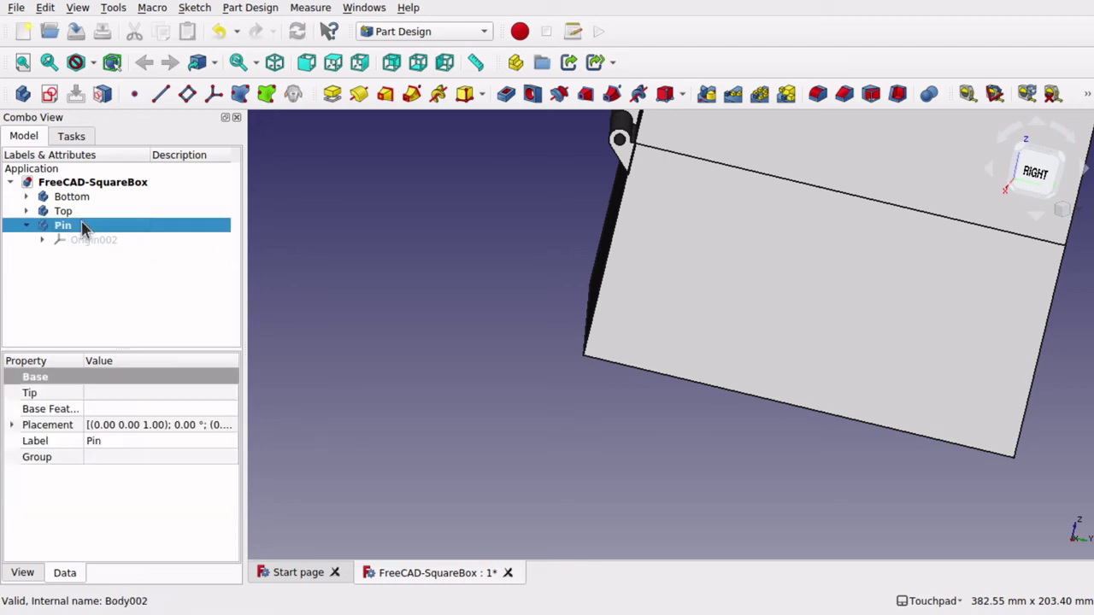
left_click(188, 95)
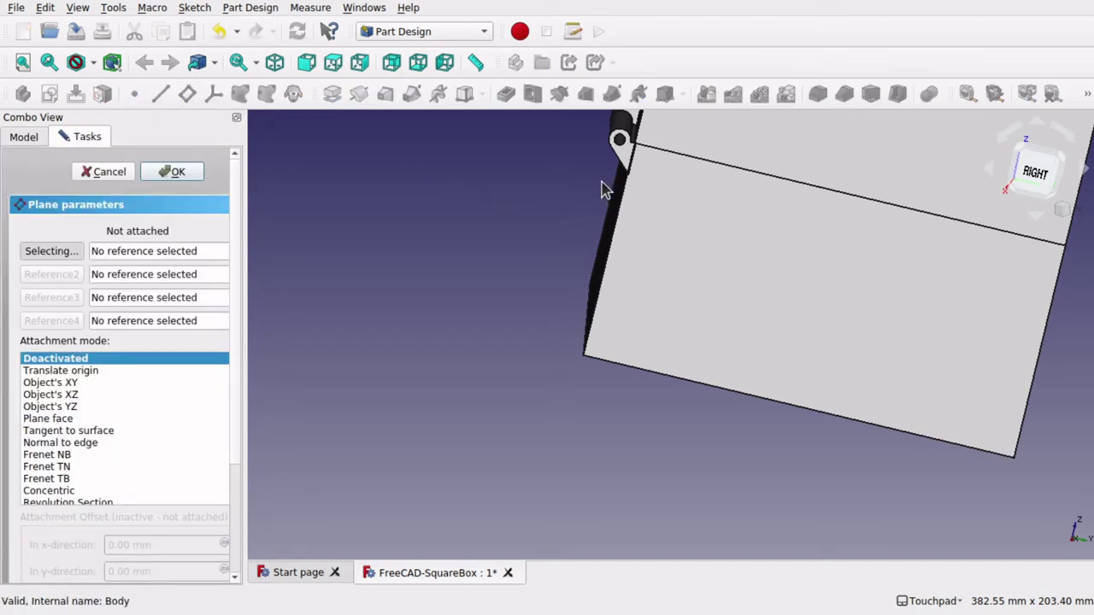
scroll(618, 149, "up", 5)
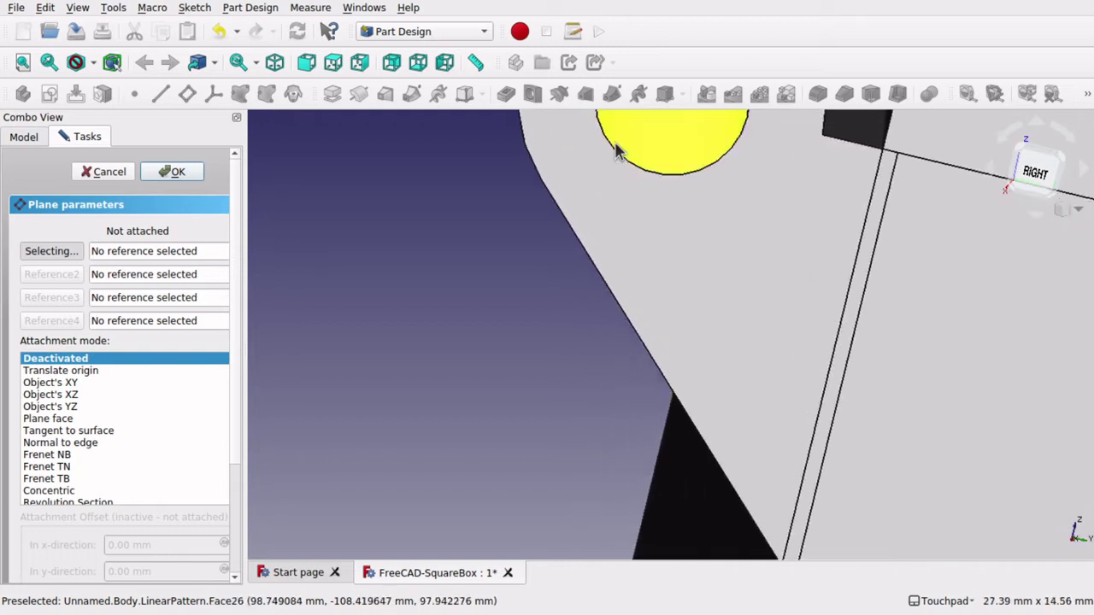
left_click(701, 164)
scroll(546, 246, "down", 5)
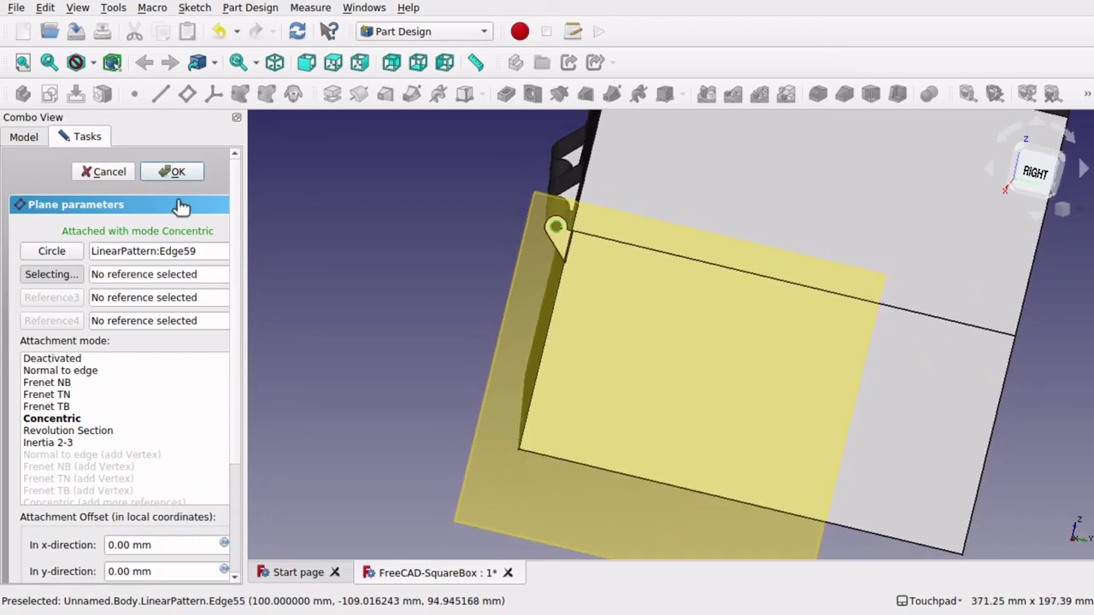
left_click(175, 172)
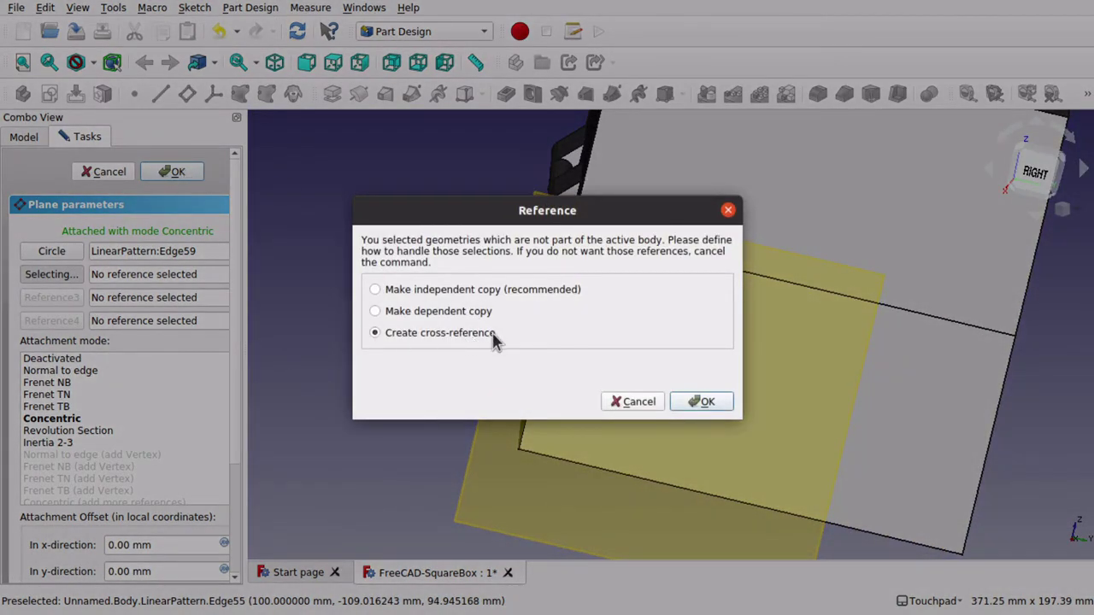
left_click(706, 403)
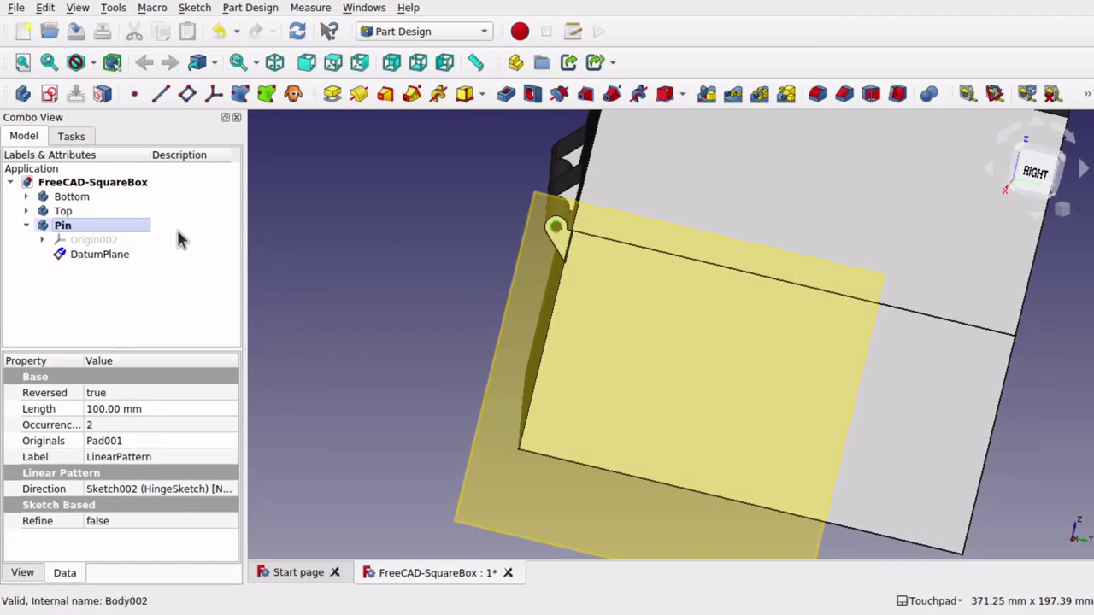
left_click(107, 255)
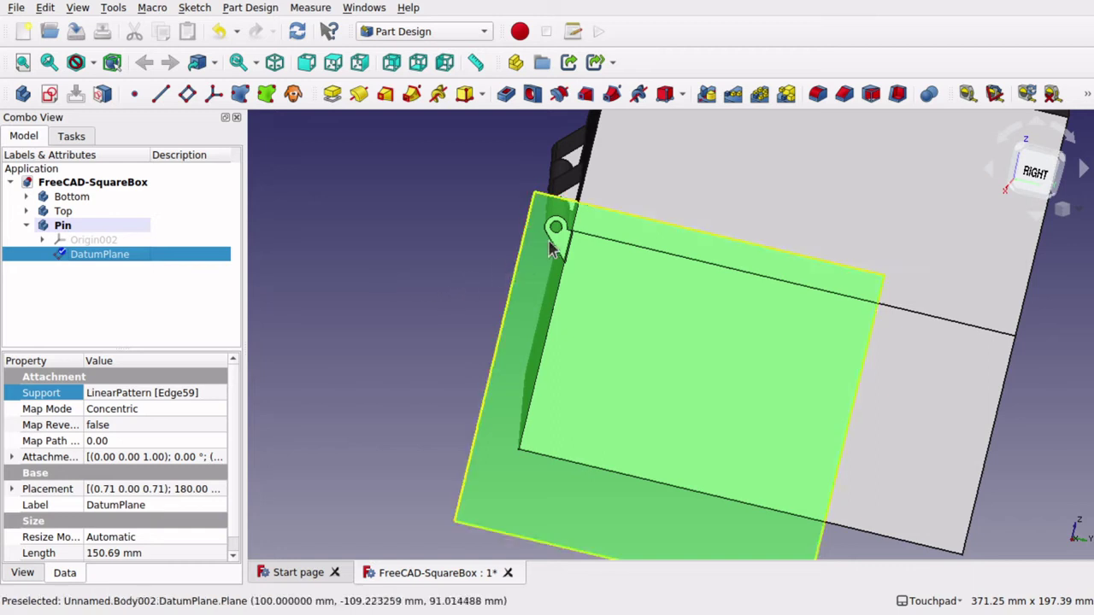
Step: Start a new sketch on the DatumPlane and orient the view onto the knuckle hole
scroll(571, 250, "up", 5)
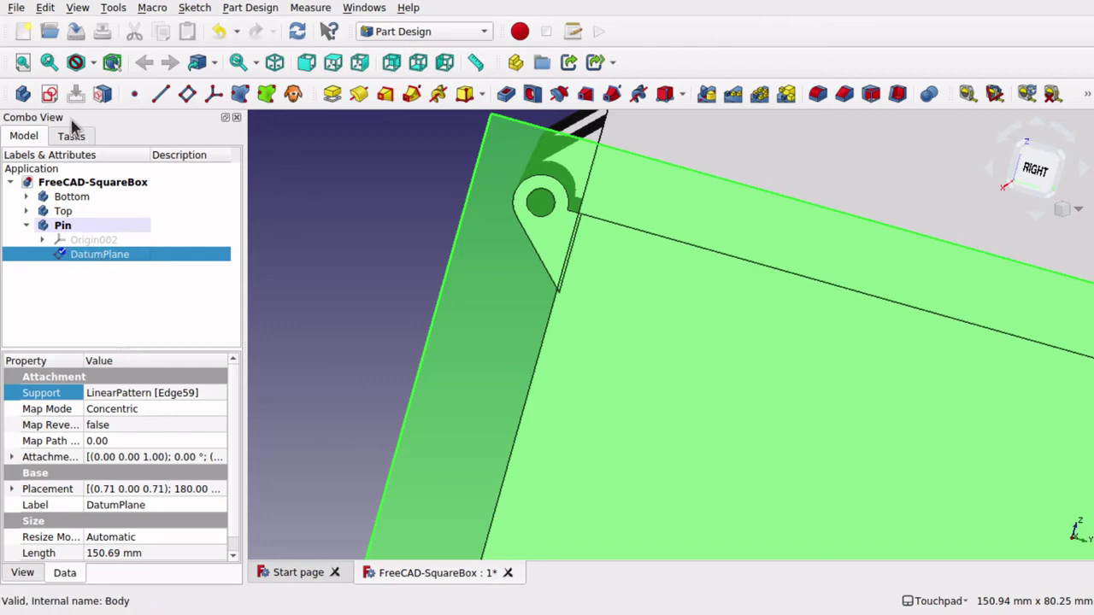
left_click(50, 95)
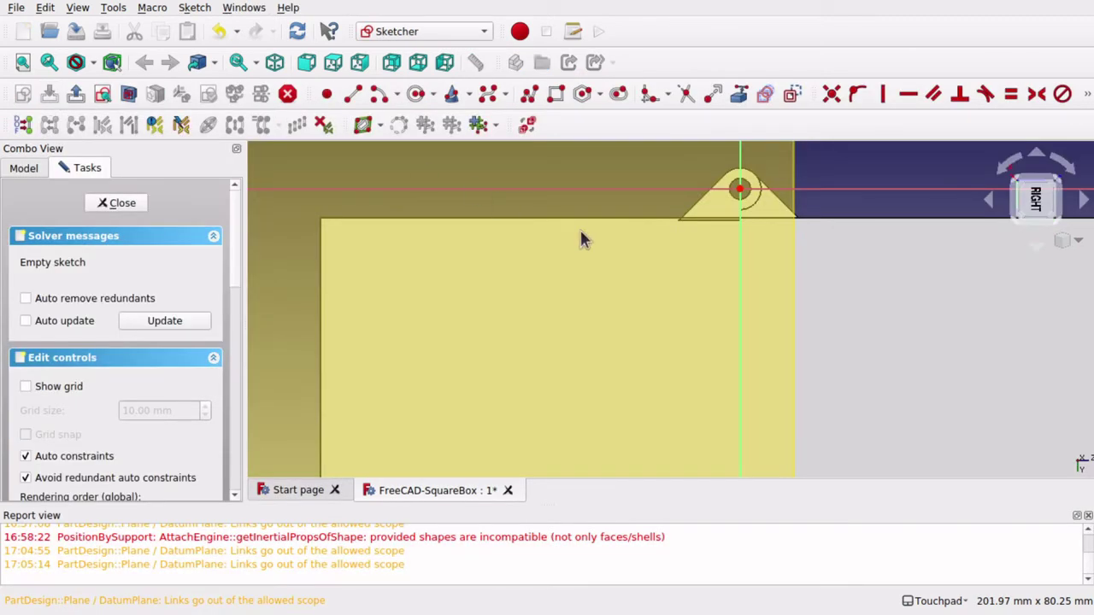
left_click(1088, 516)
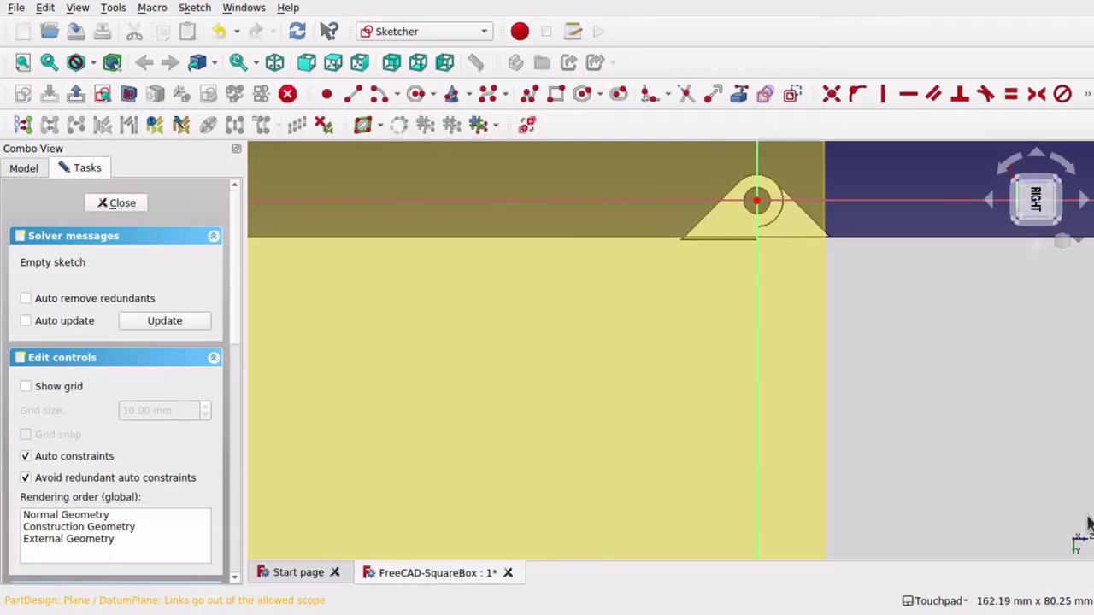
scroll(833, 325, "down", 3)
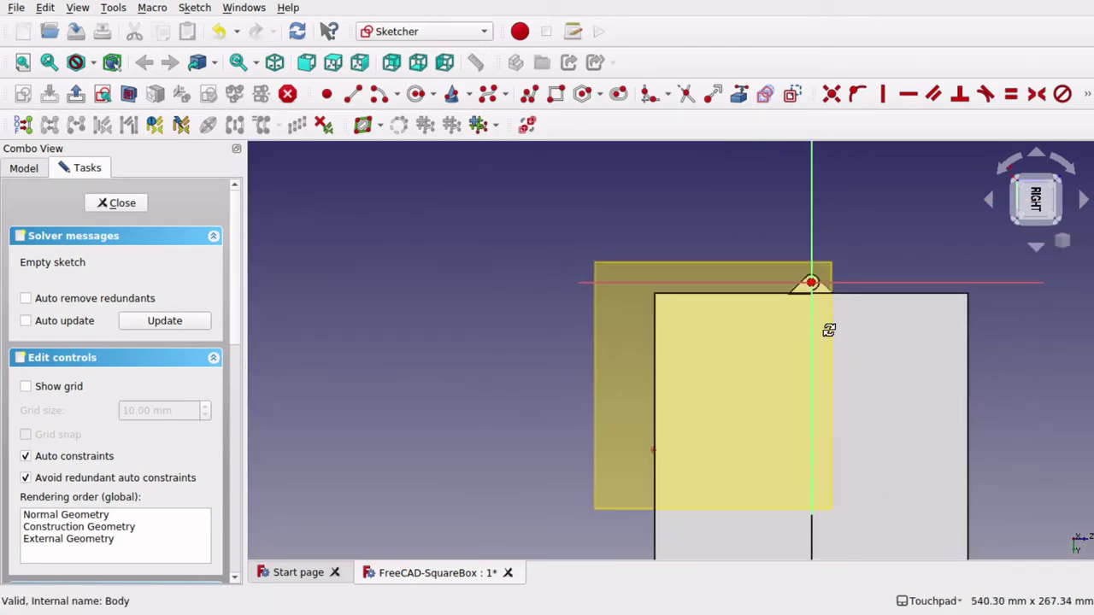
left_click_drag(830, 327, 752, 450, "alt")
key("3")
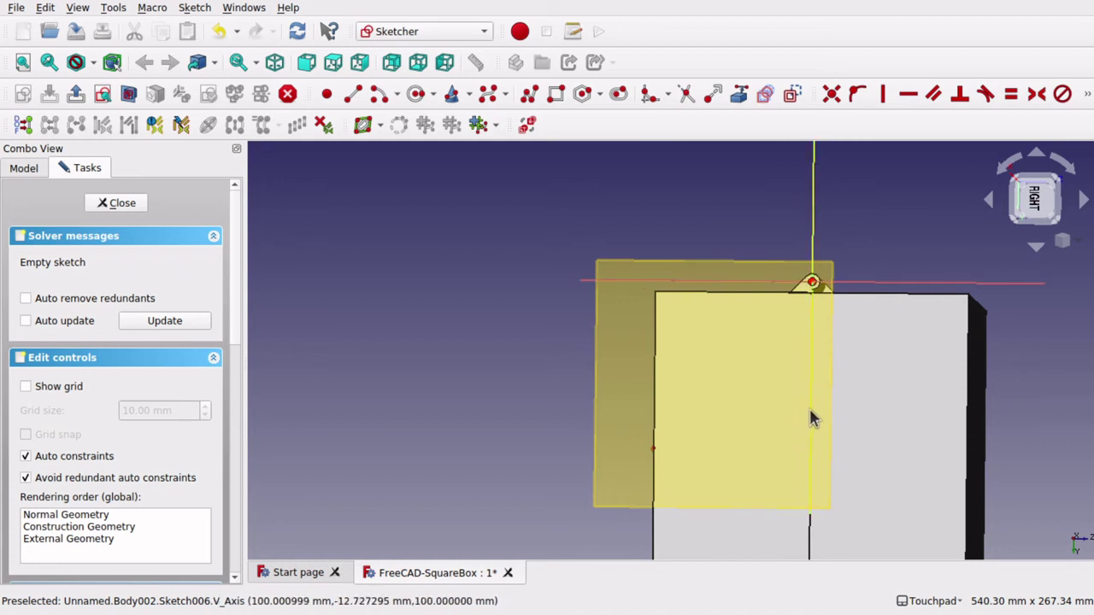
scroll(803, 286, "up", 5)
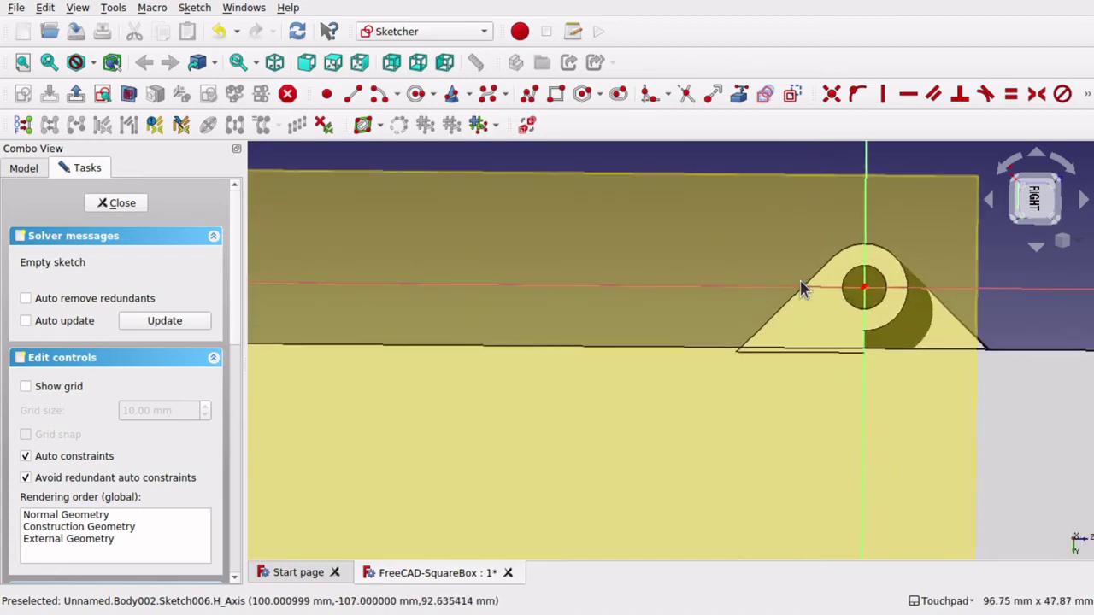
mouse_move(825, 303)
left_mouse_down("alt")
mouse_move(847, 301)
mouse_move(842, 309)
mouse_move(866, 288)
left_mouse_up("alt")
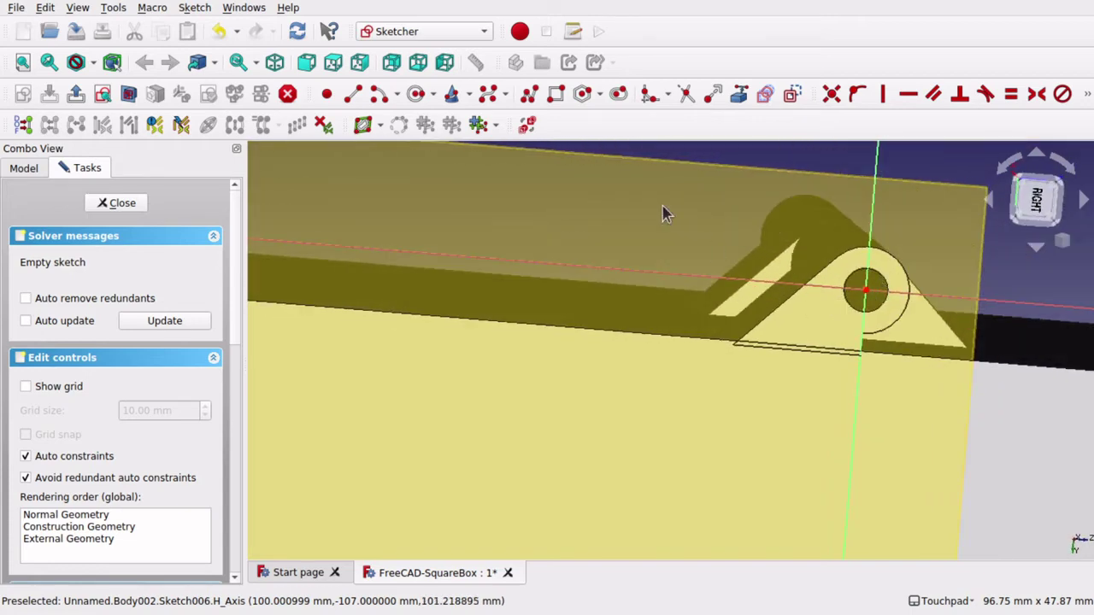
Step: Draw a circle of radius about 2.3 at the origin and close Sketch006
left_click(416, 93)
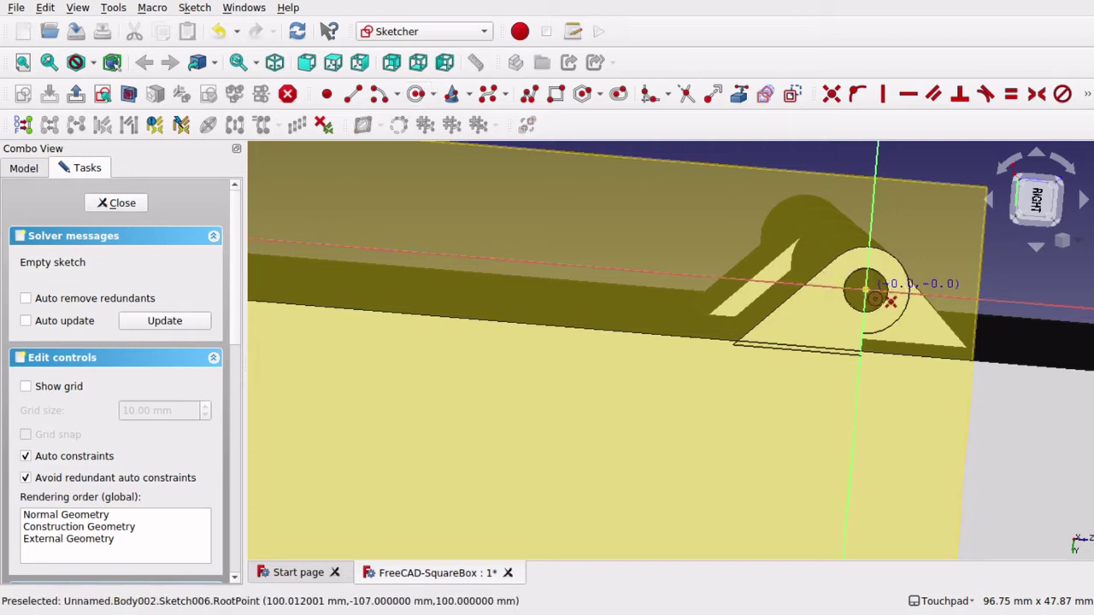
scroll(888, 301, "up", 5)
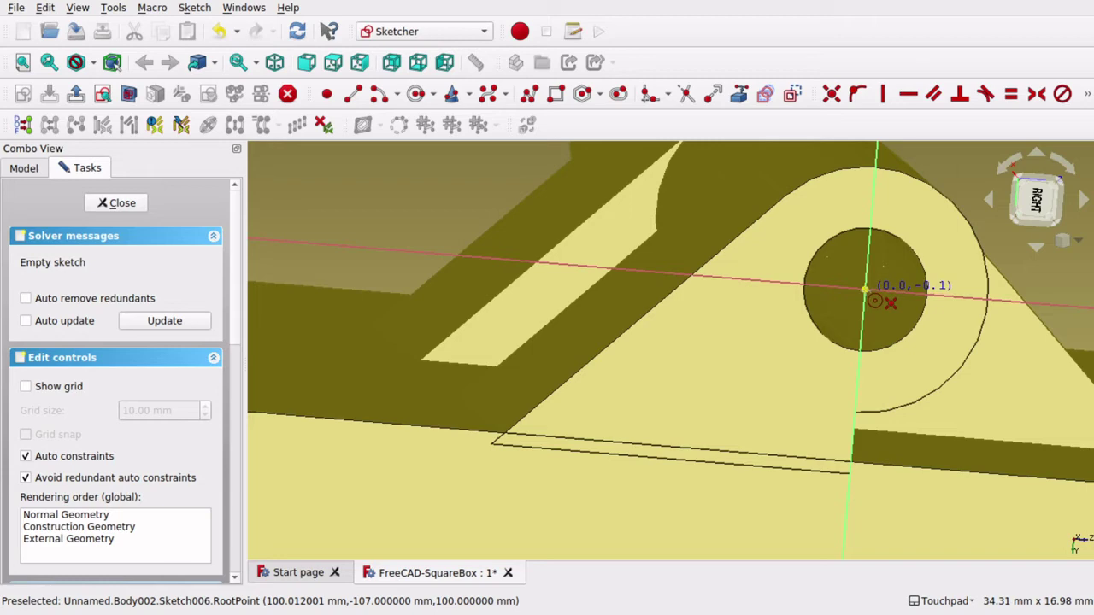
left_click(865, 292)
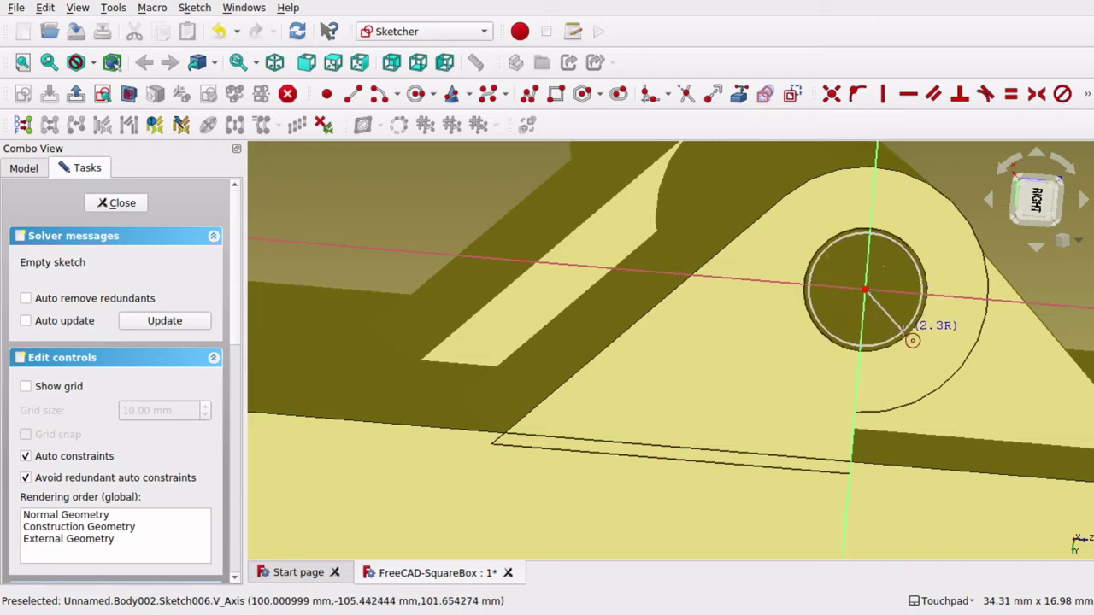
left_click(904, 331)
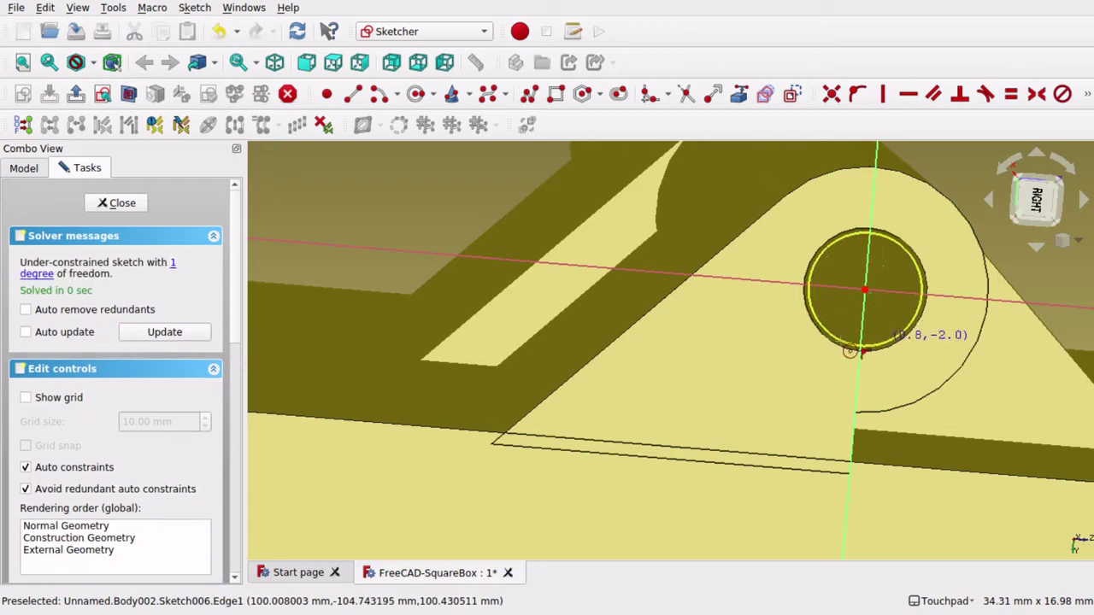
scroll(867, 294, "down", 1)
scroll(865, 294, "down", 2)
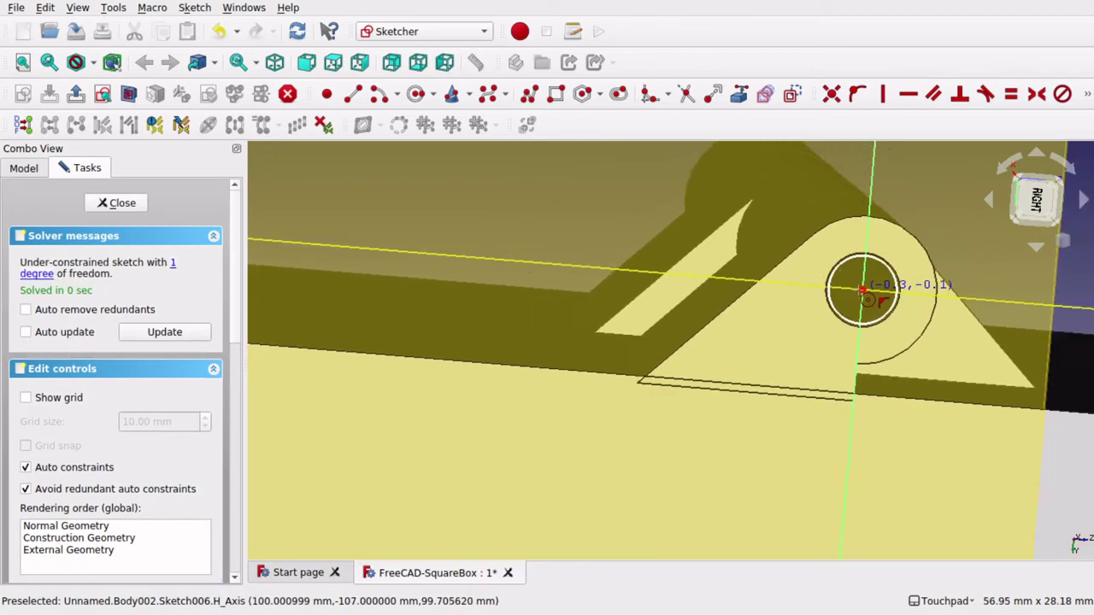
left_click(119, 203)
Step: Pad the Pin's circle sketch, previewing a 10 mm cylinder from the knuckle hole
scroll(538, 214, "up", 2)
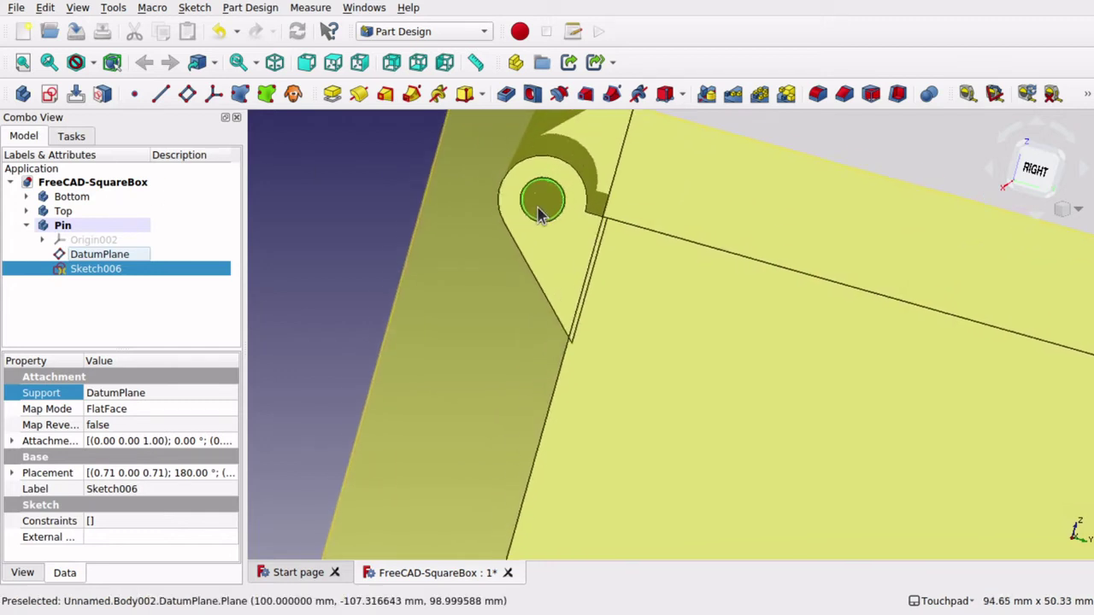
middle_click_drag(538, 214, 566, 205)
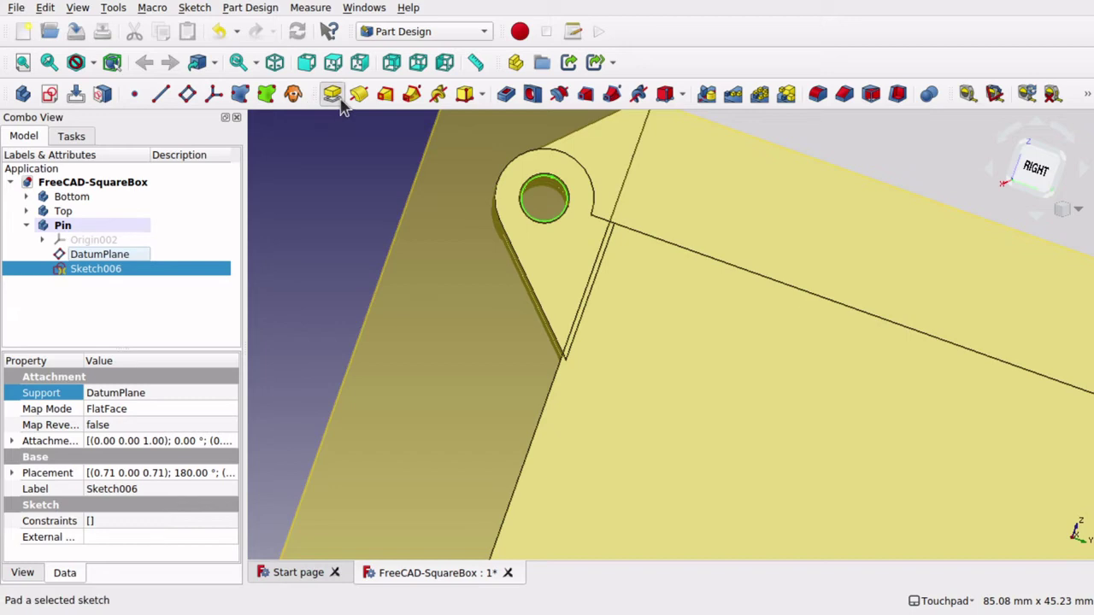
left_click(334, 94)
middle_click_drag(453, 180, 367, 243)
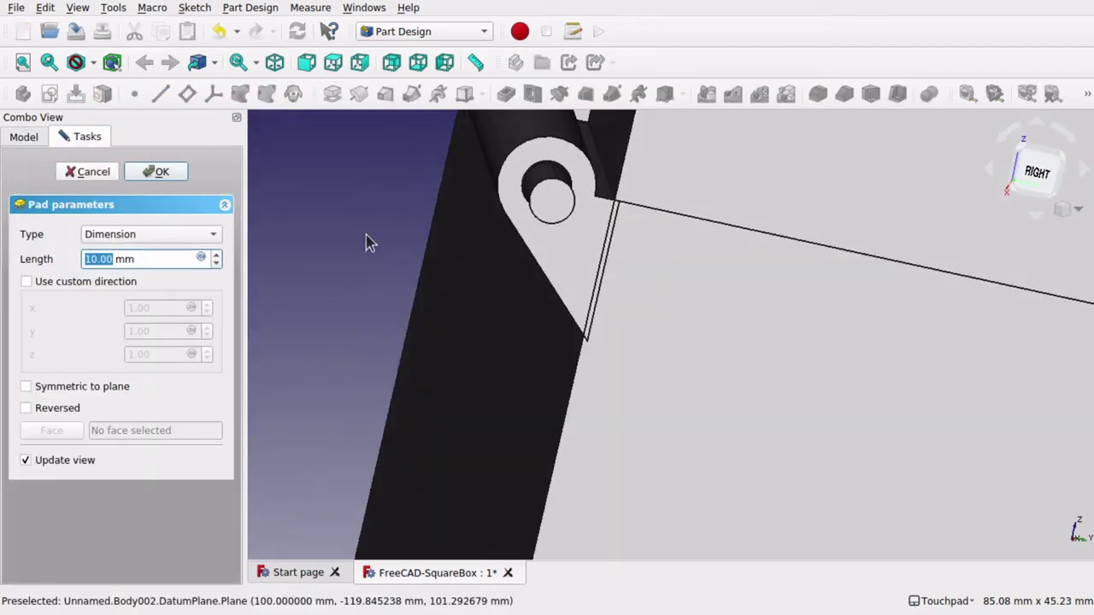
Step: Reverse the pad, set its type to Two dimensions, and set the first length to 1 mm
left_click(25, 408)
mouse_move(356, 299)
middle_mouse_down()
mouse_move(503, 292)
mouse_move(486, 276)
mouse_move(470, 282)
middle_mouse_up()
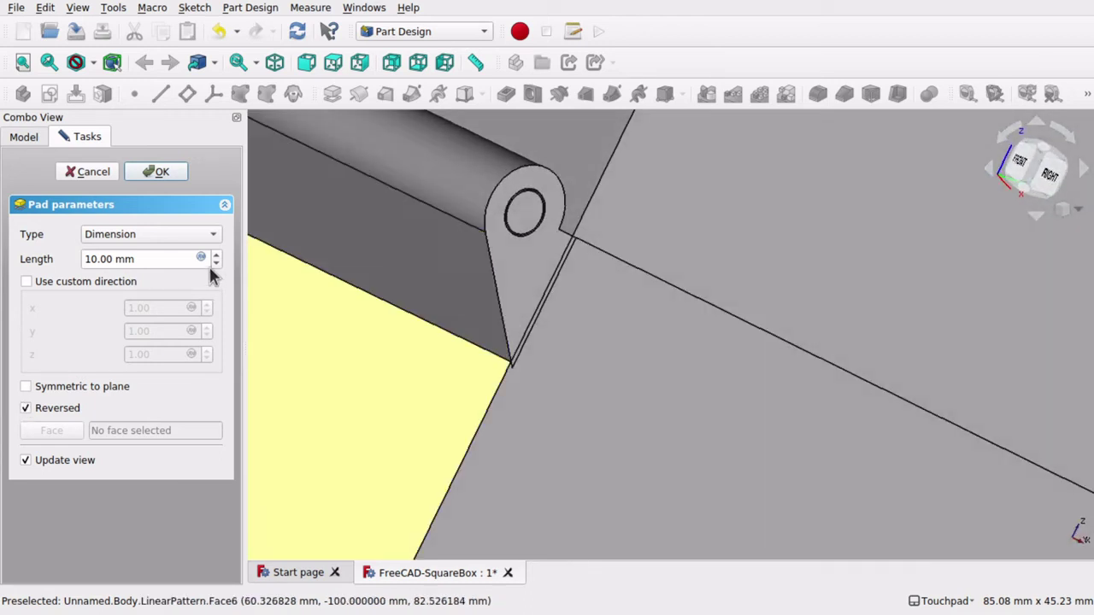
left_click(220, 232)
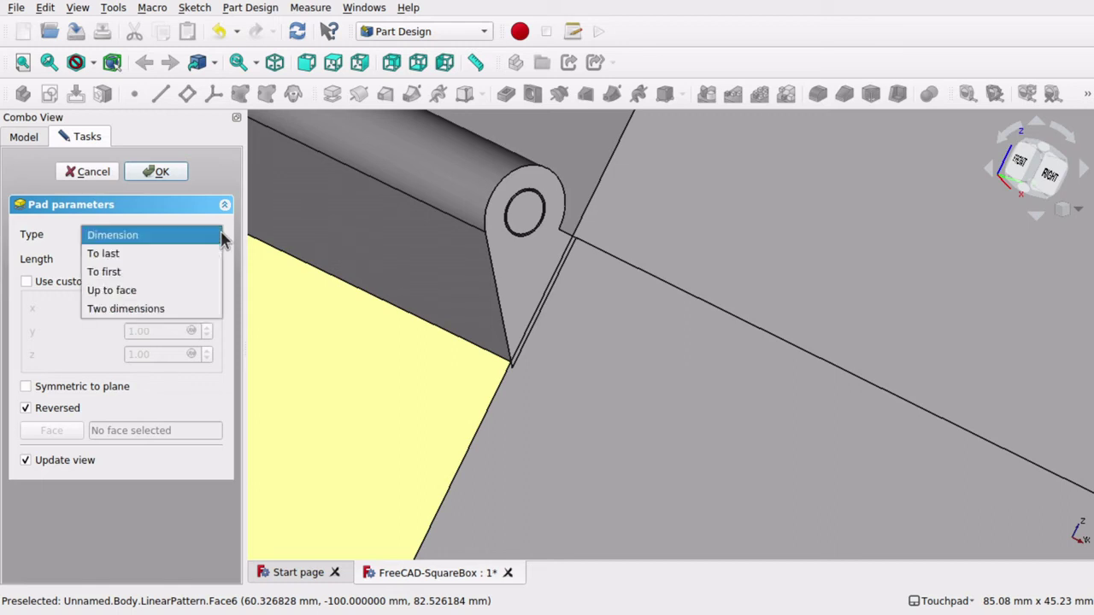
left_click(144, 311)
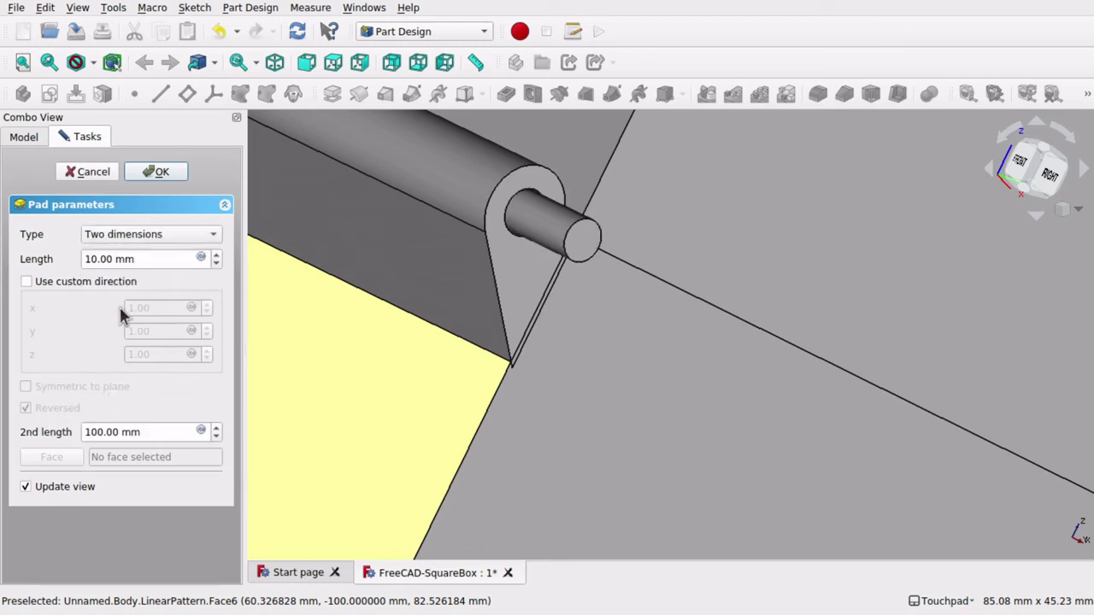
left_click(95, 259)
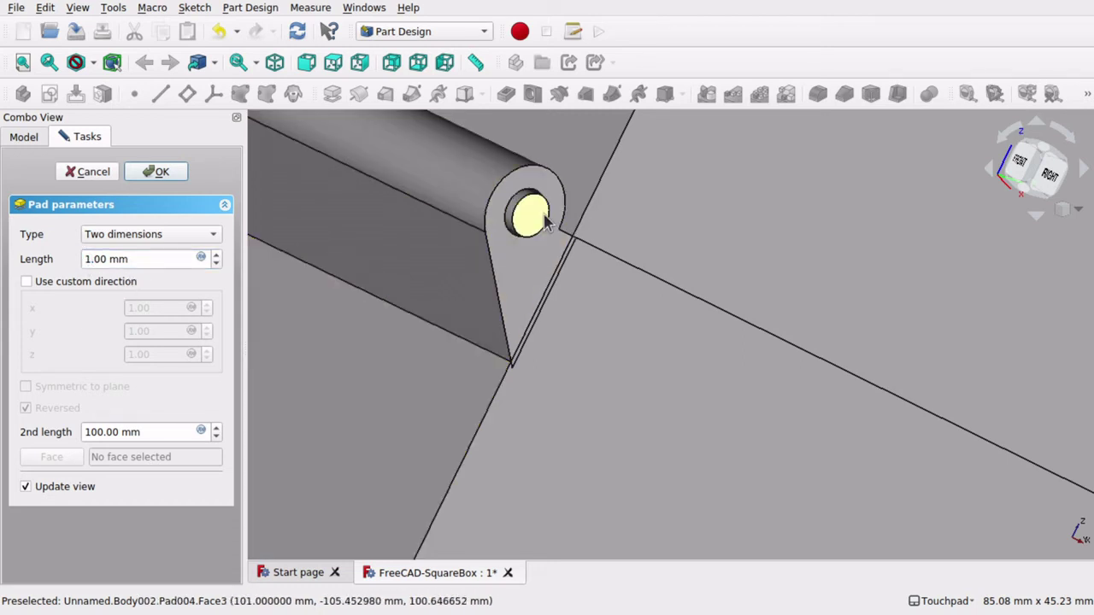
Step: Set the second length to 201 mm so the pin spans all knuckles, and confirm Pad004
middle_click_drag(536, 220, 368, 248)
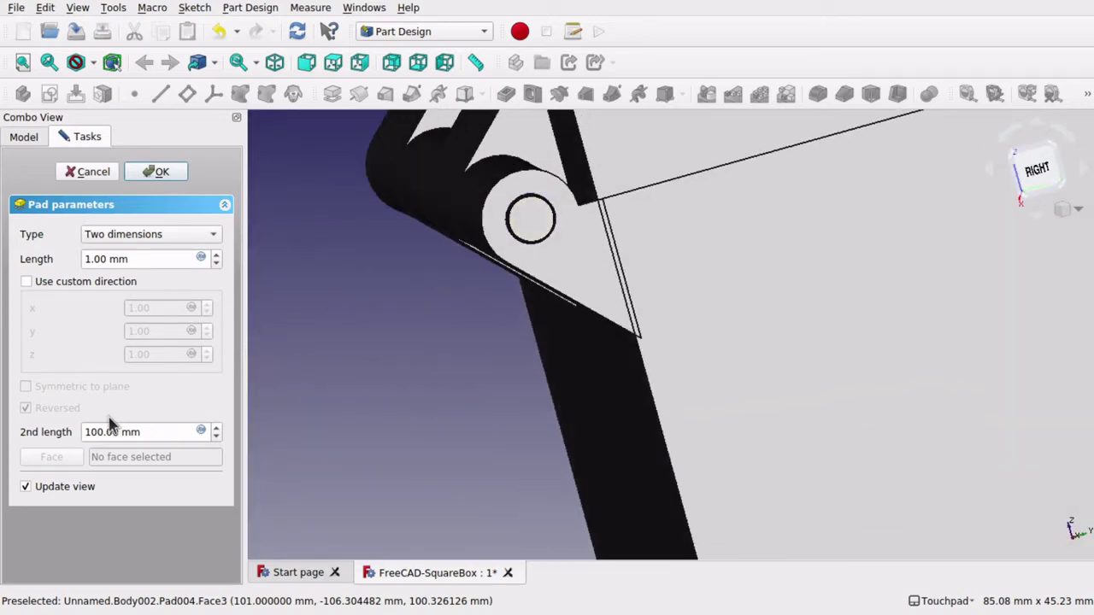
scroll(382, 317, "down", 5)
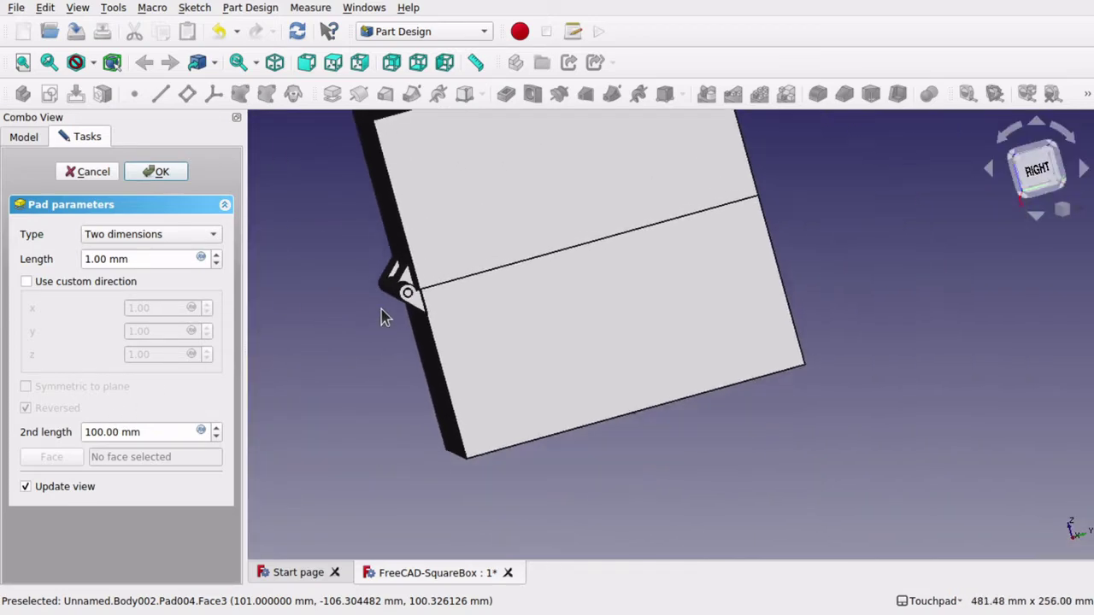
scroll(358, 346, "down", 3)
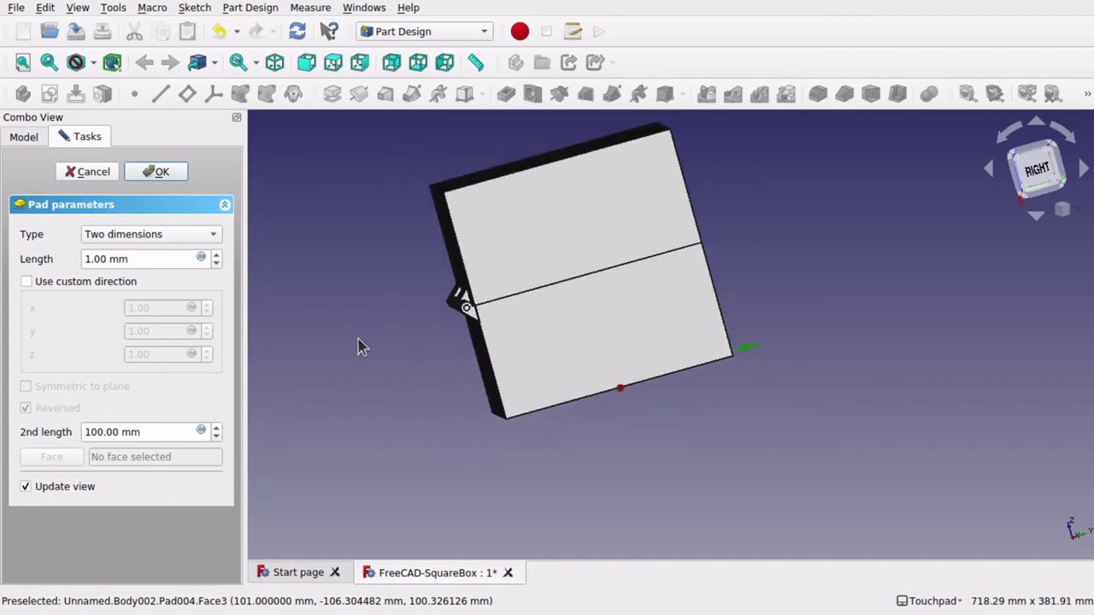
middle_click_drag(359, 344, 553, 346)
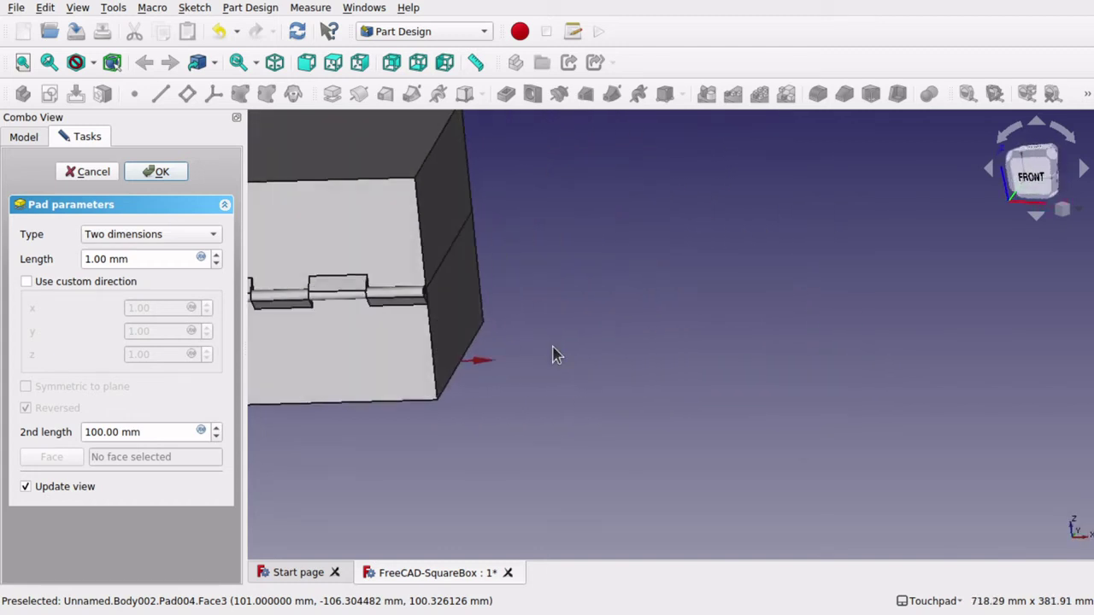
middle_click_drag(500, 325, 587, 327)
scroll(295, 317, "up", 11)
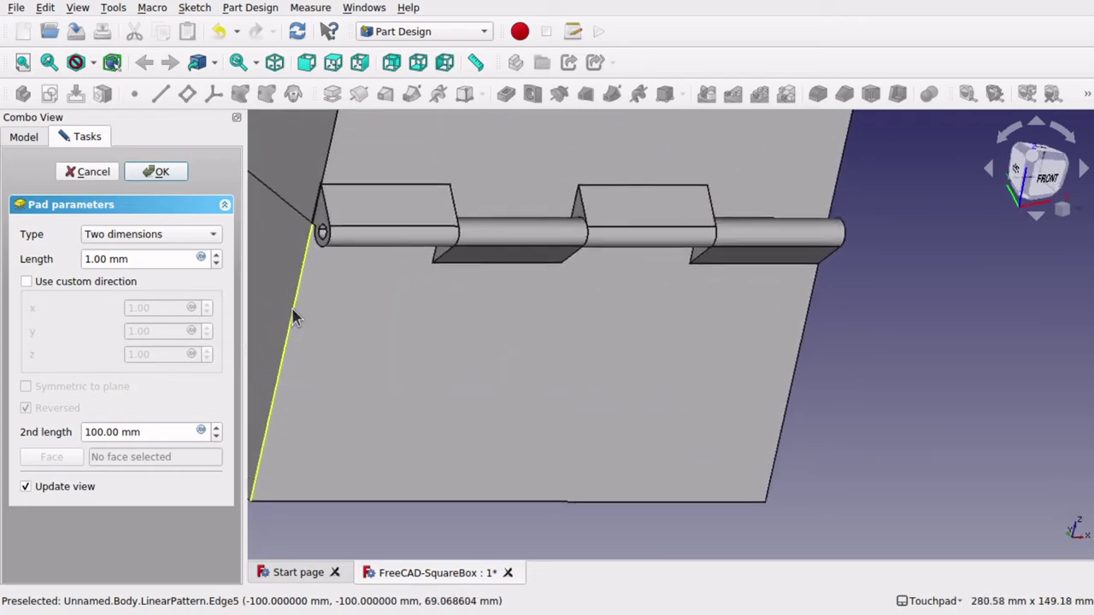
left_click(86, 433)
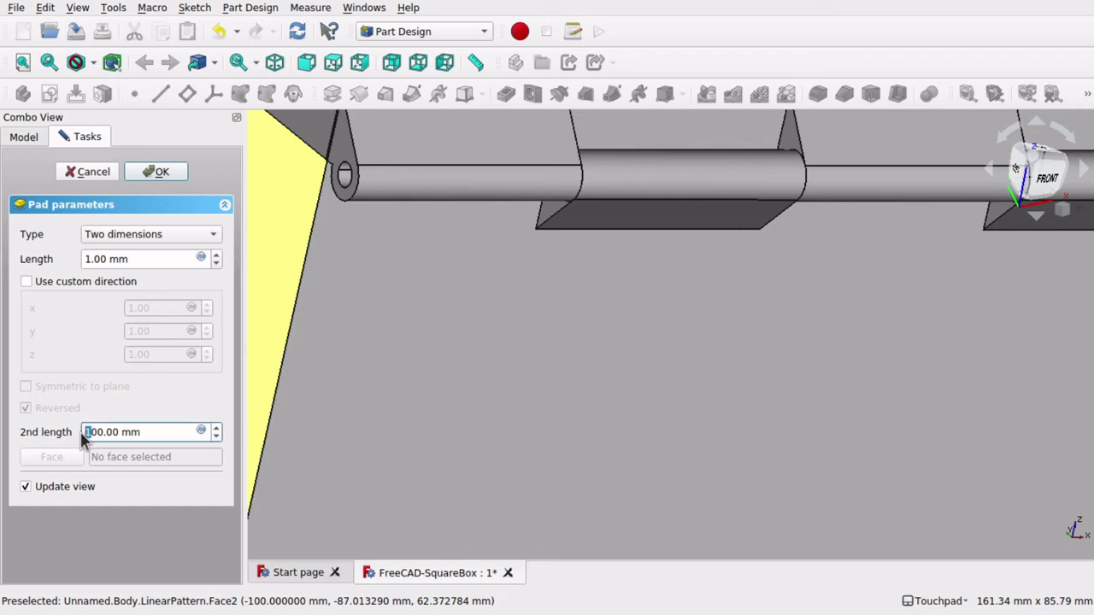
key("Tab")
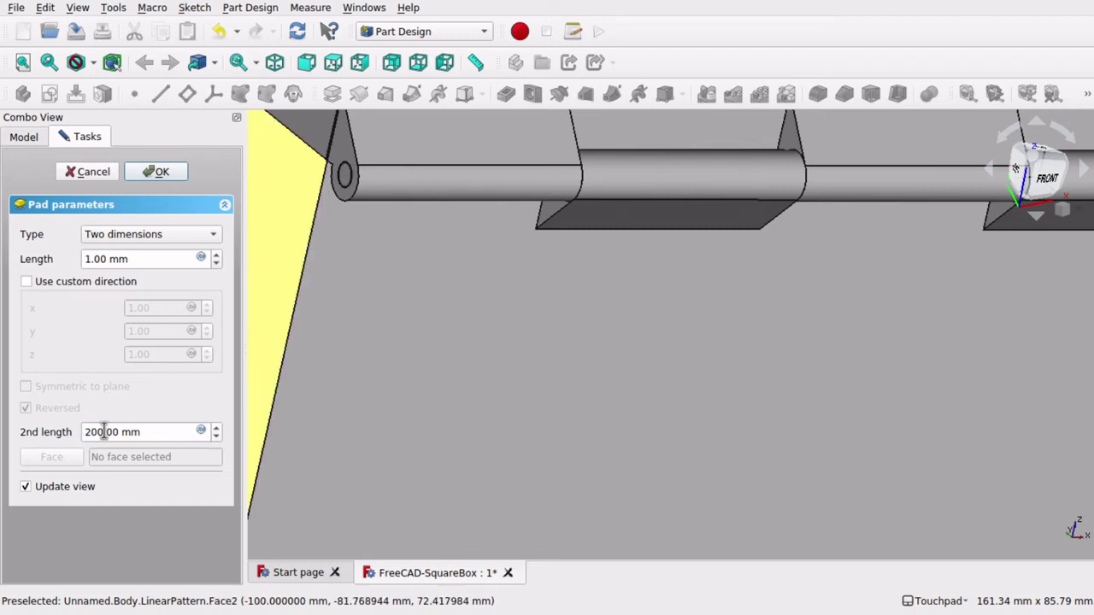
left_click(104, 432)
key("BackSpace")
type("1")
key("Tab")
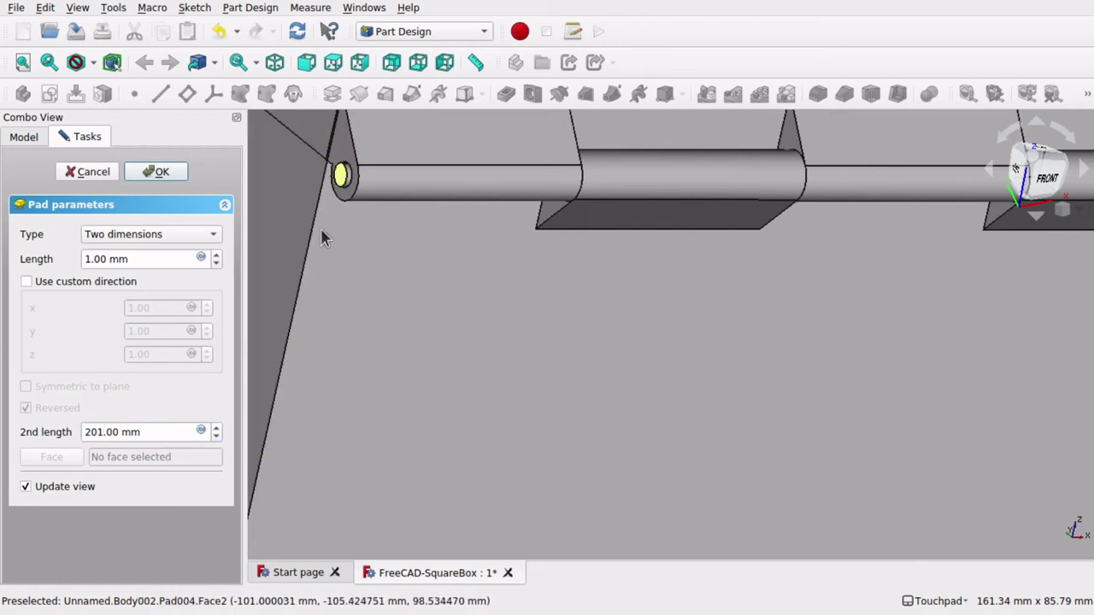
left_click(166, 177)
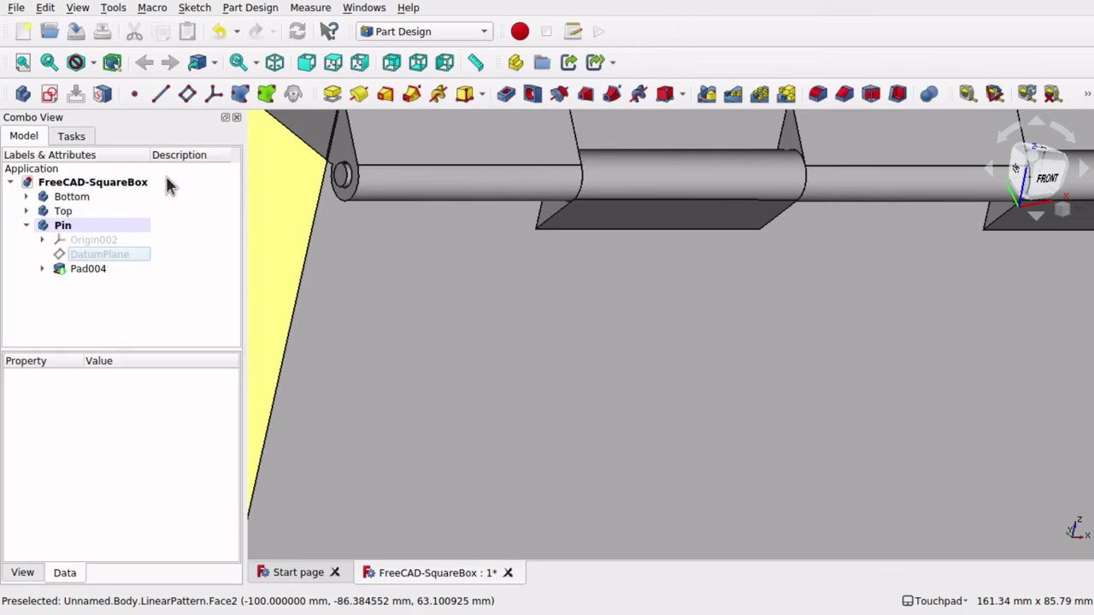
scroll(696, 296, "down", 5)
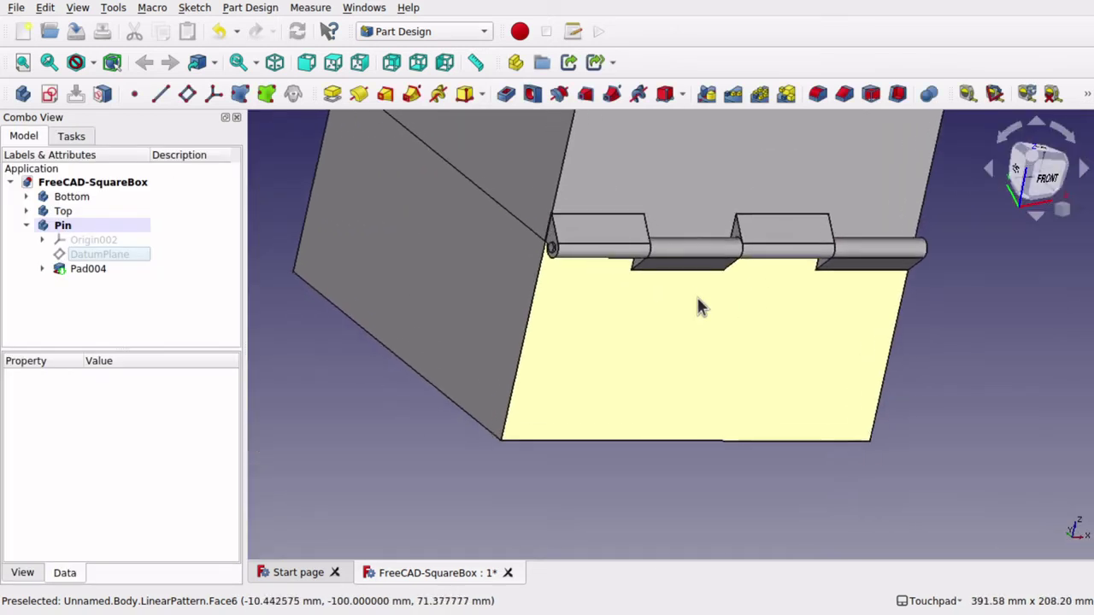
scroll(696, 297, "up", 1)
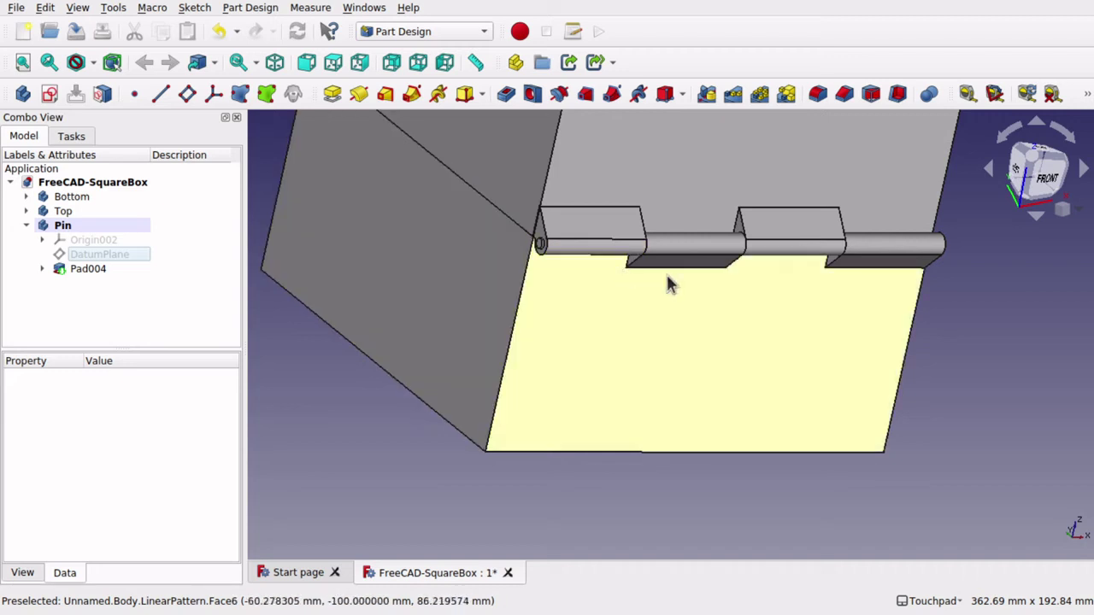
left_click_drag(957, 283, 934, 264, "alt")
left_click(910, 316)
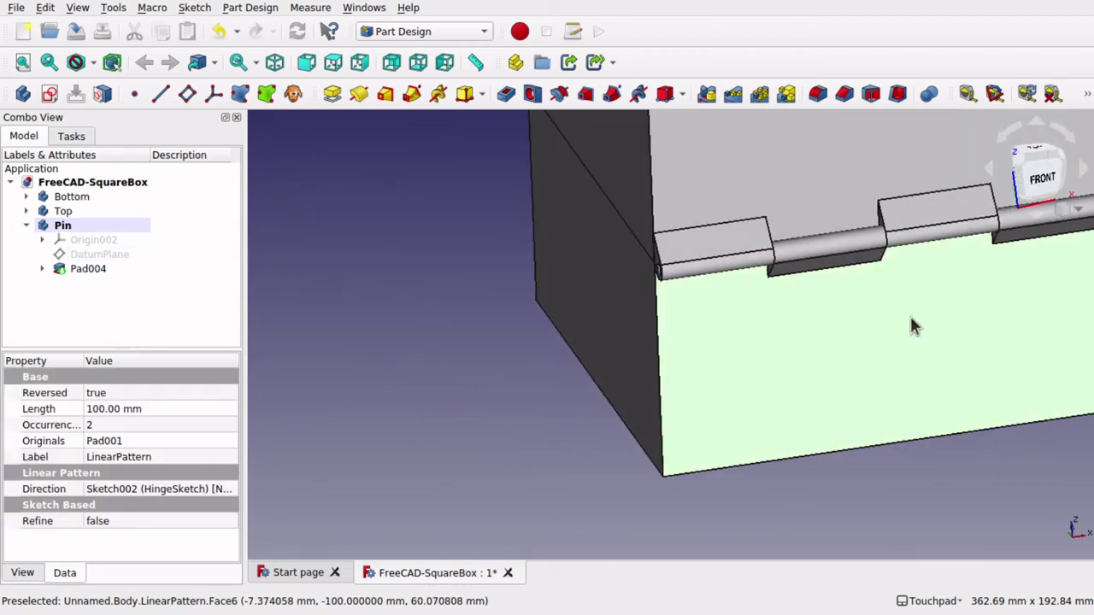
left_click_drag(910, 320, 852, 285, "alt")
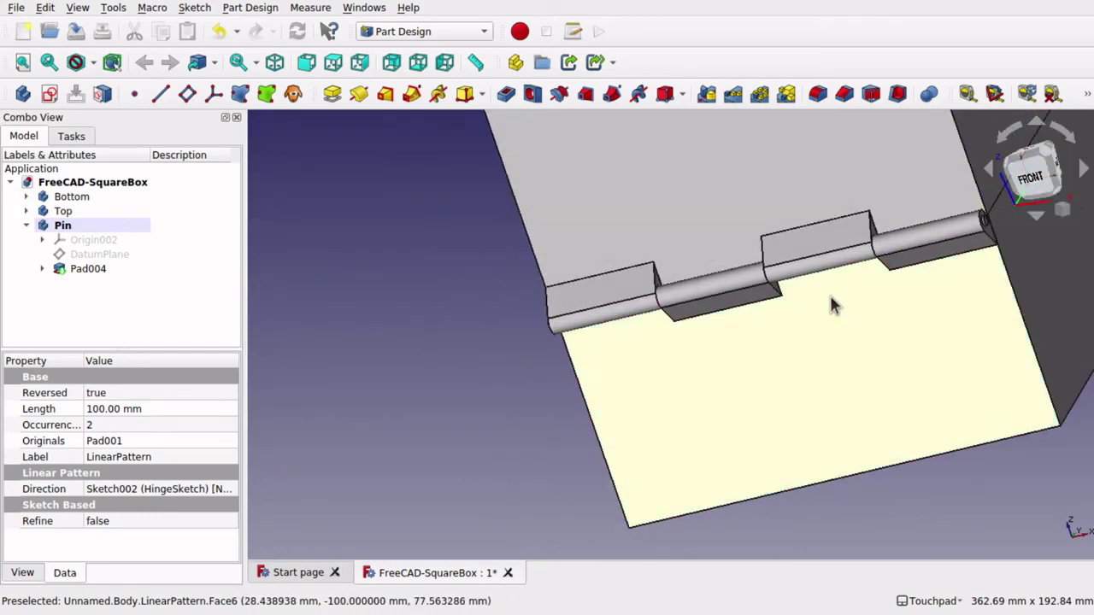
left_click(710, 195)
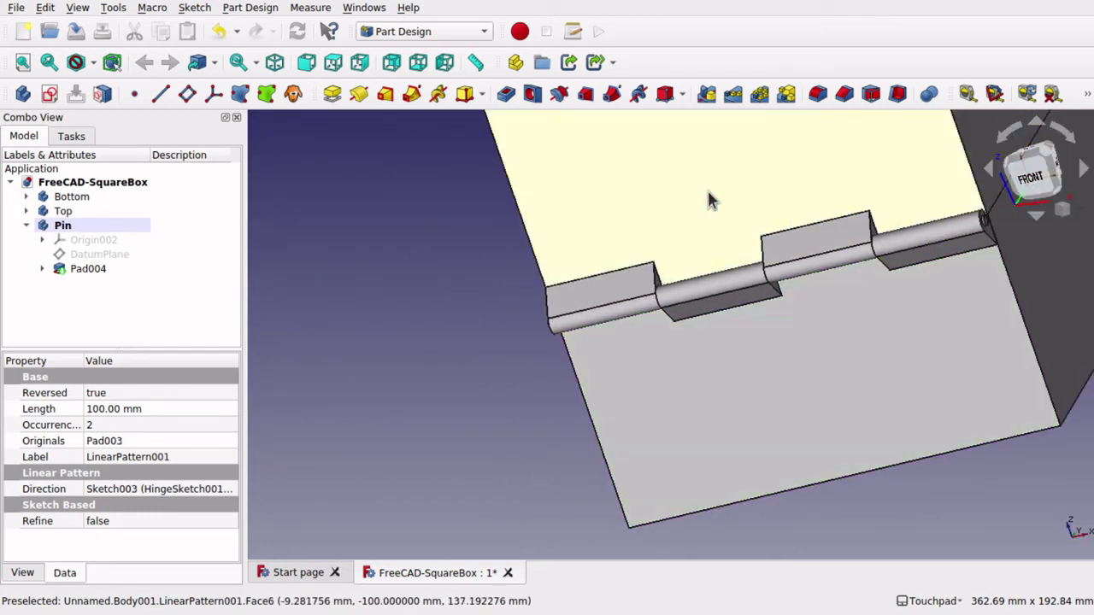
left_click(48, 63)
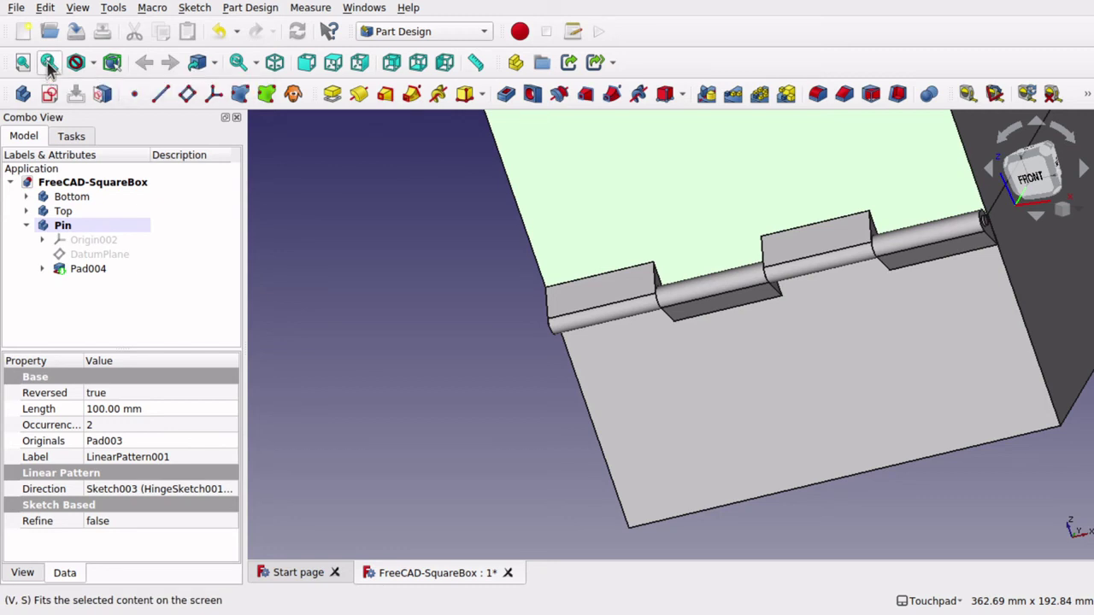
left_click_drag(649, 282, 552, 388, "alt")
scroll(714, 448, "up", 10)
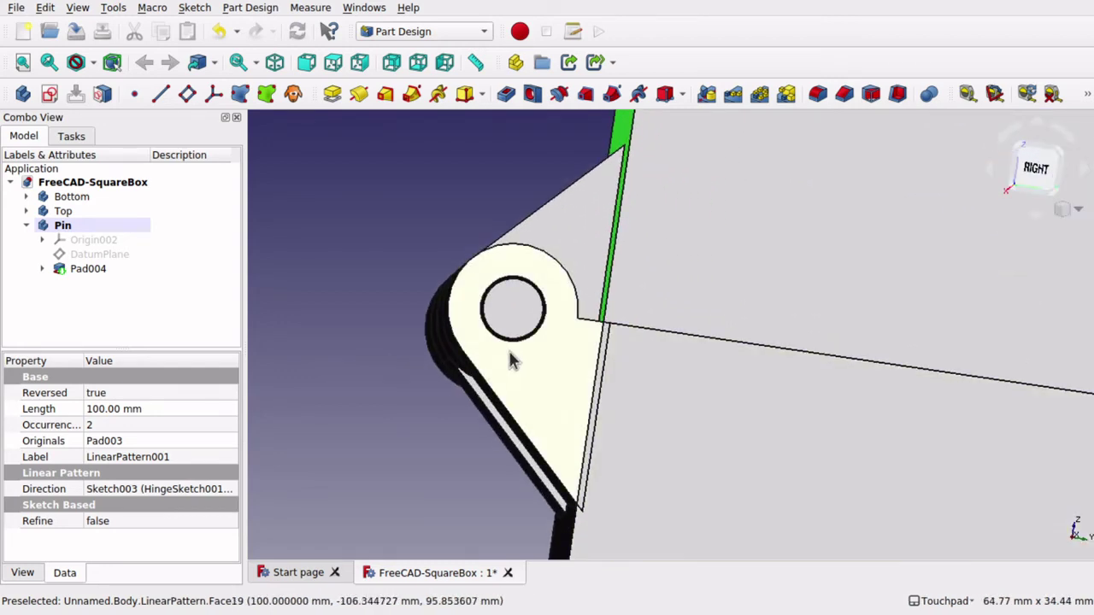
left_click(513, 306)
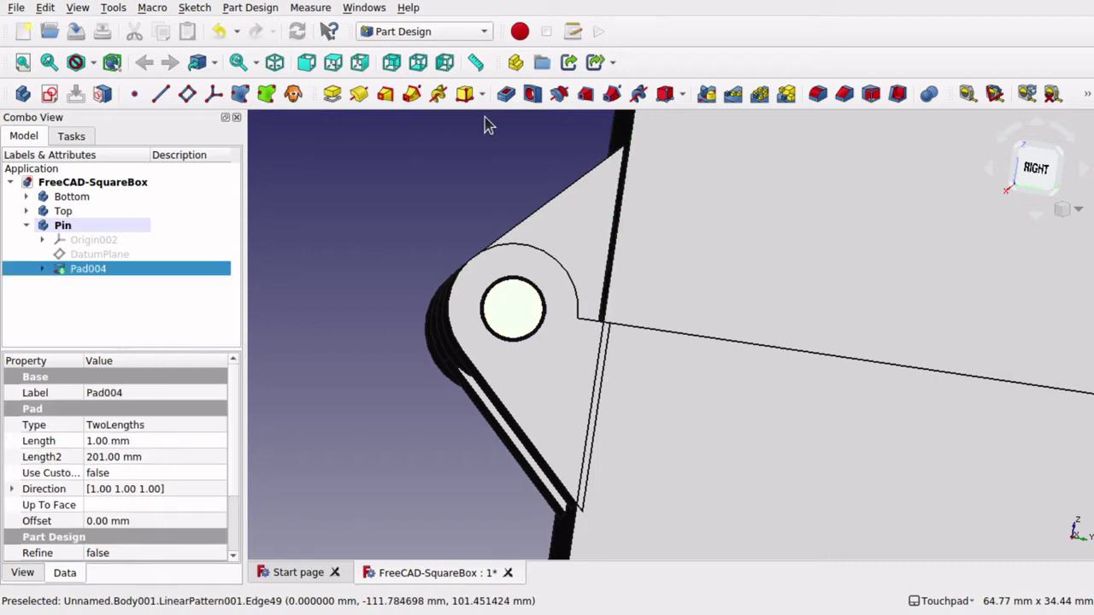
Step: Create Sketch007 on the pin's end face with an origin-centred circle slightly larger than the hole
left_click(50, 94)
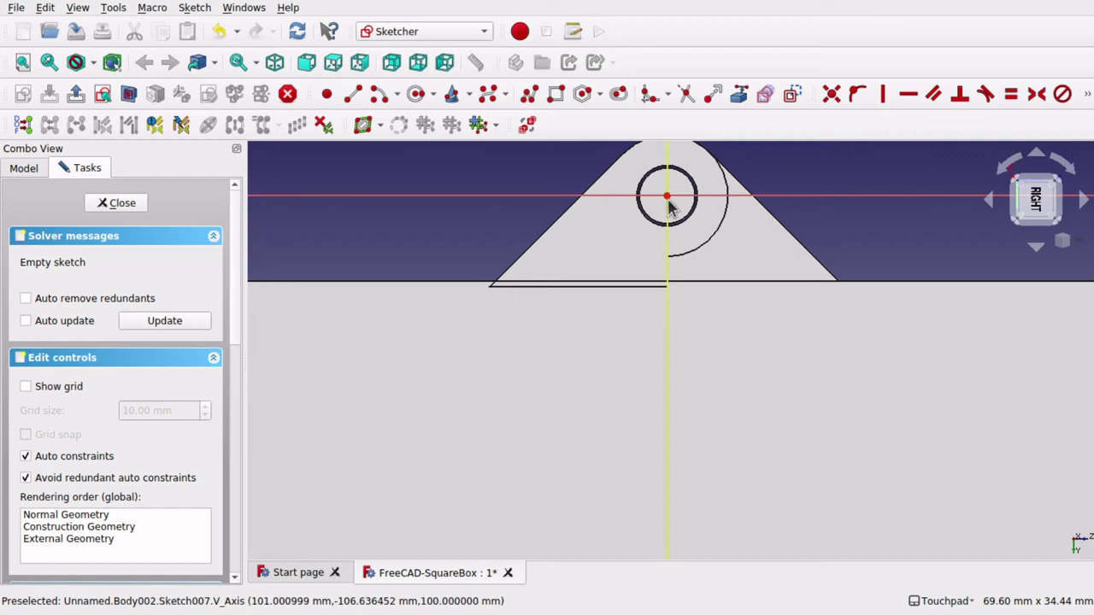
mouse_move(664, 196)
left_mouse_down("alt")
mouse_move(681, 269)
mouse_move(671, 190)
left_mouse_up("alt")
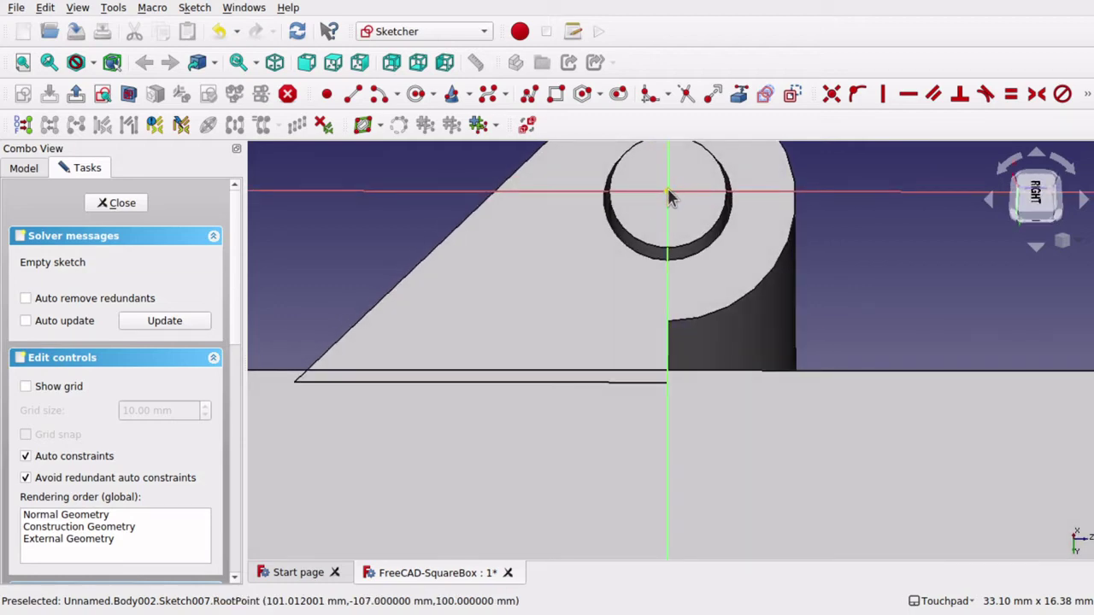
left_click(417, 94)
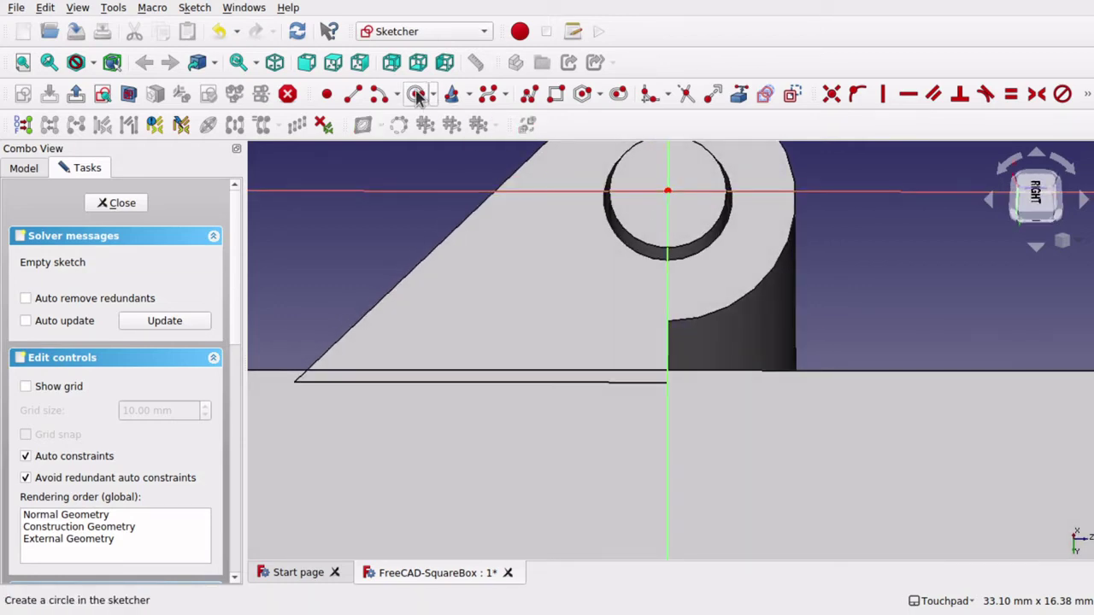
left_click(667, 193)
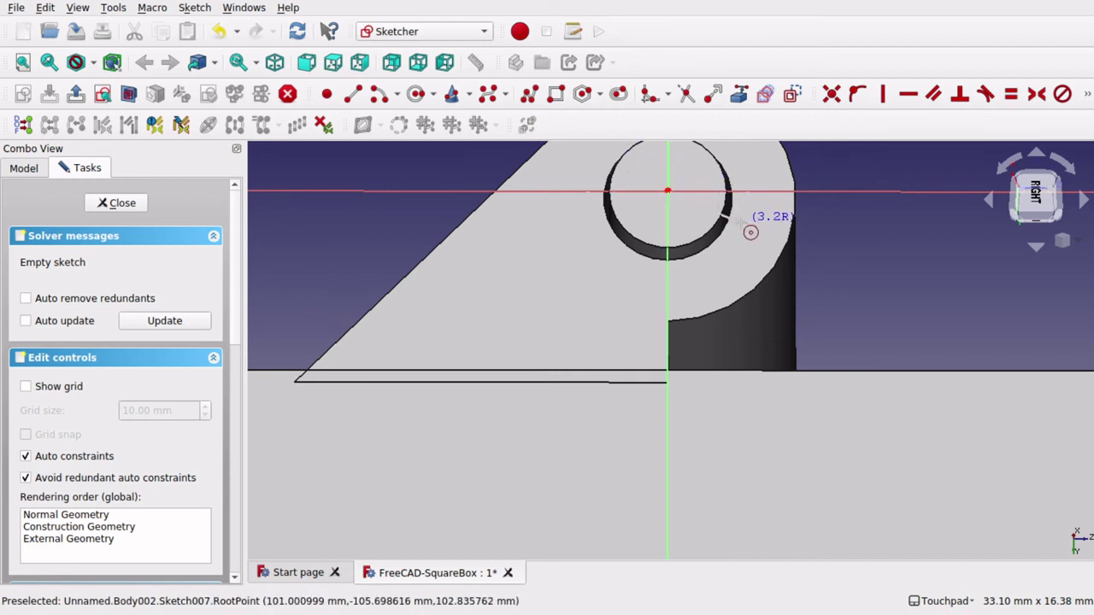
left_click(740, 236)
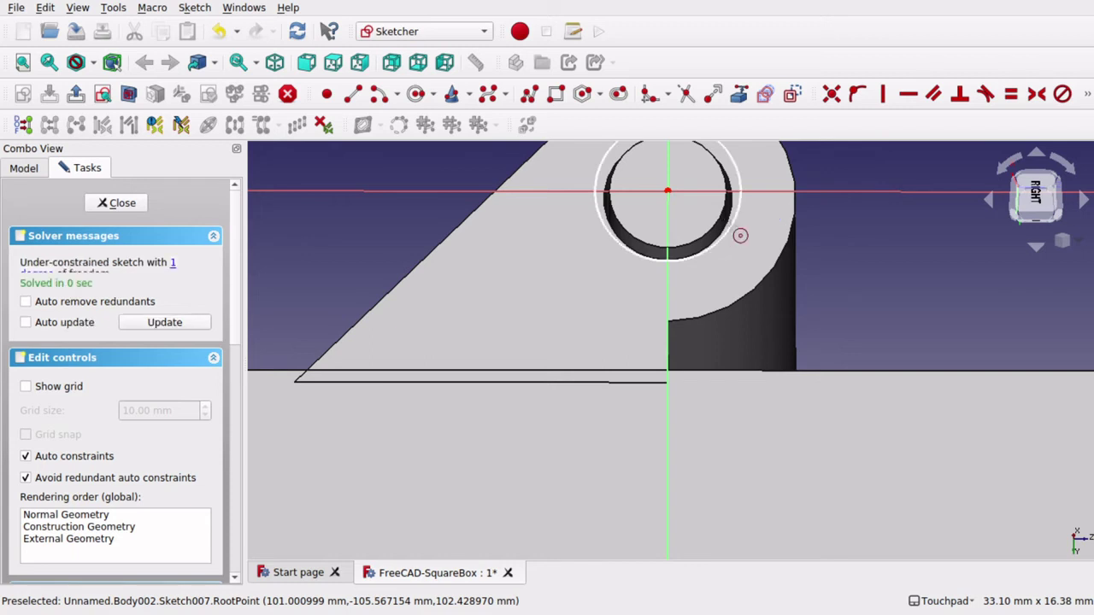
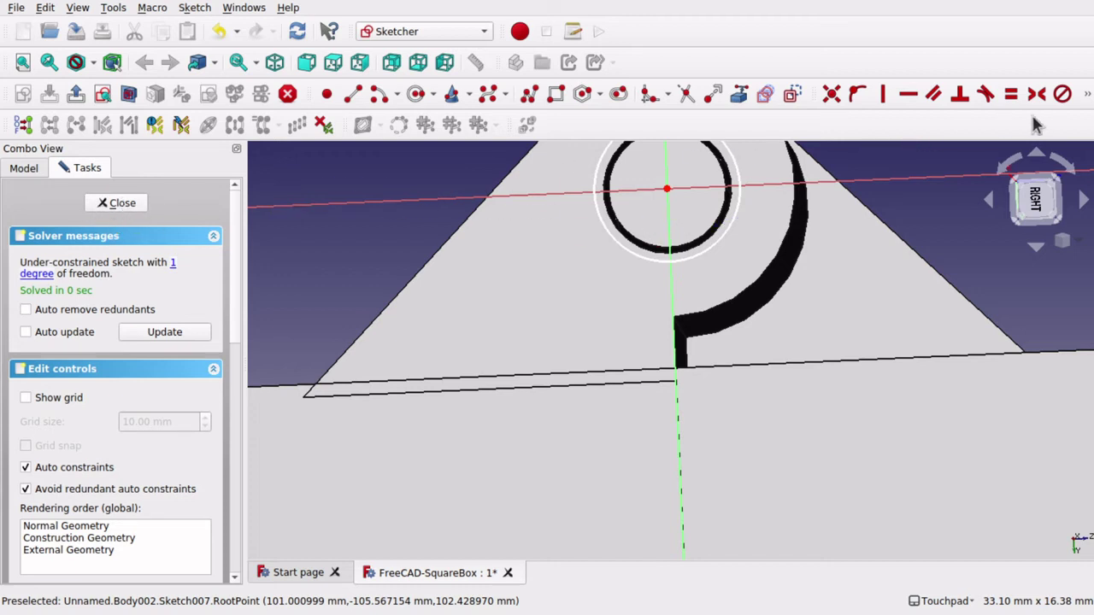
Step: Constrain the pin sketch circle to a 5.5 mm diameter, fully constraining the sketch
left_click(1087, 95)
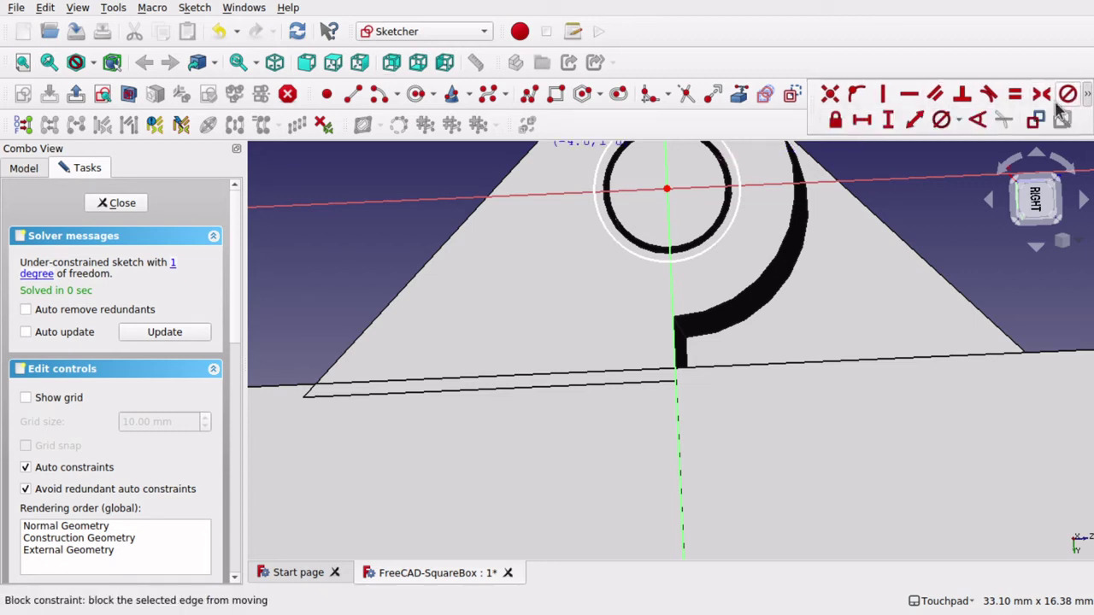
left_click(940, 121)
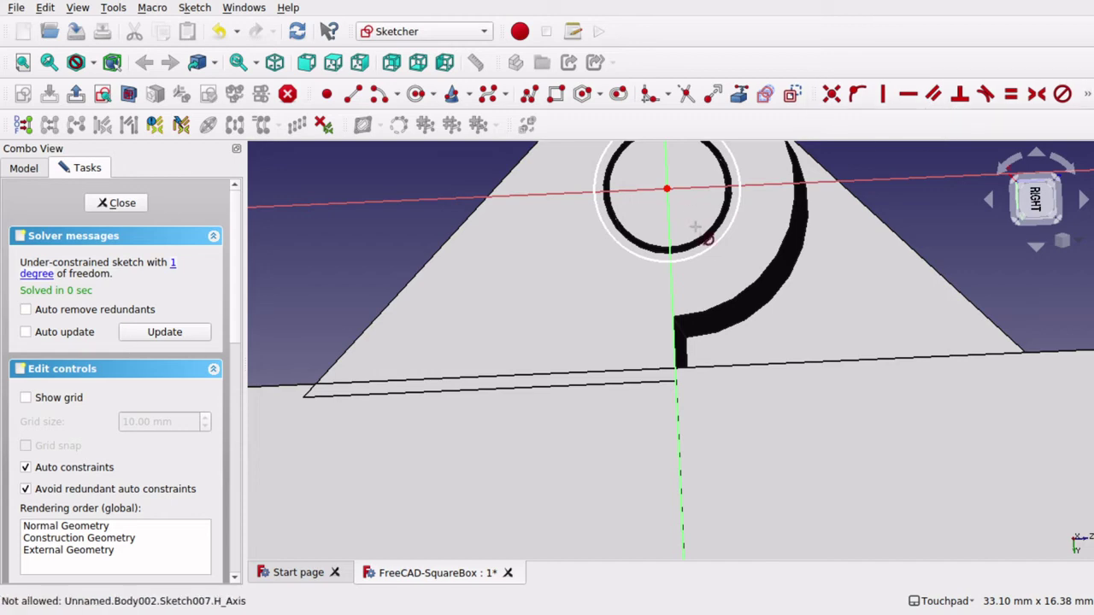
left_click(726, 240)
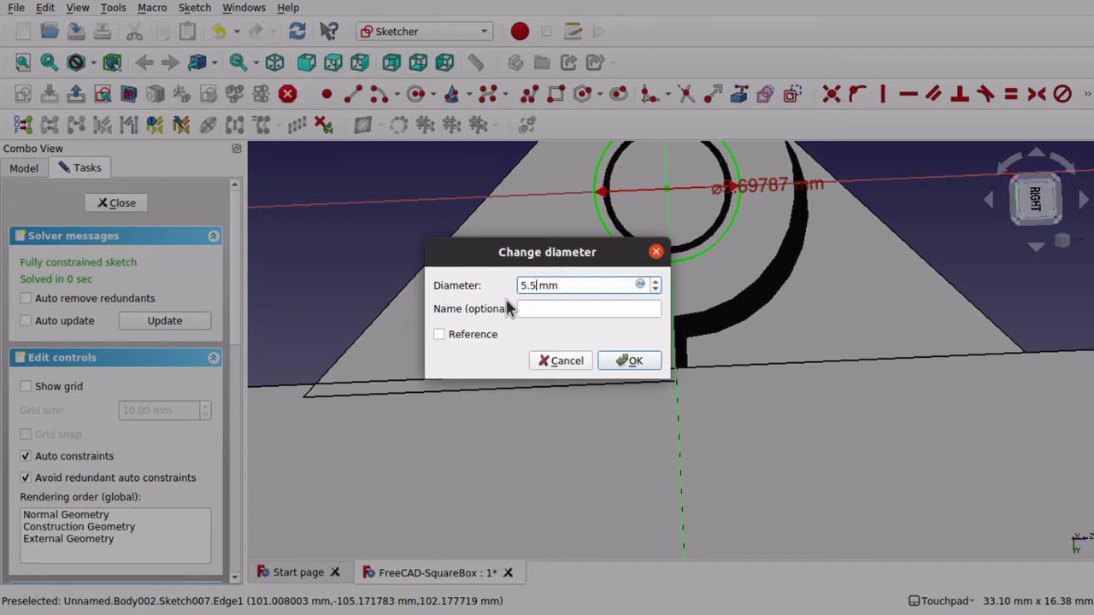
key("Tab")
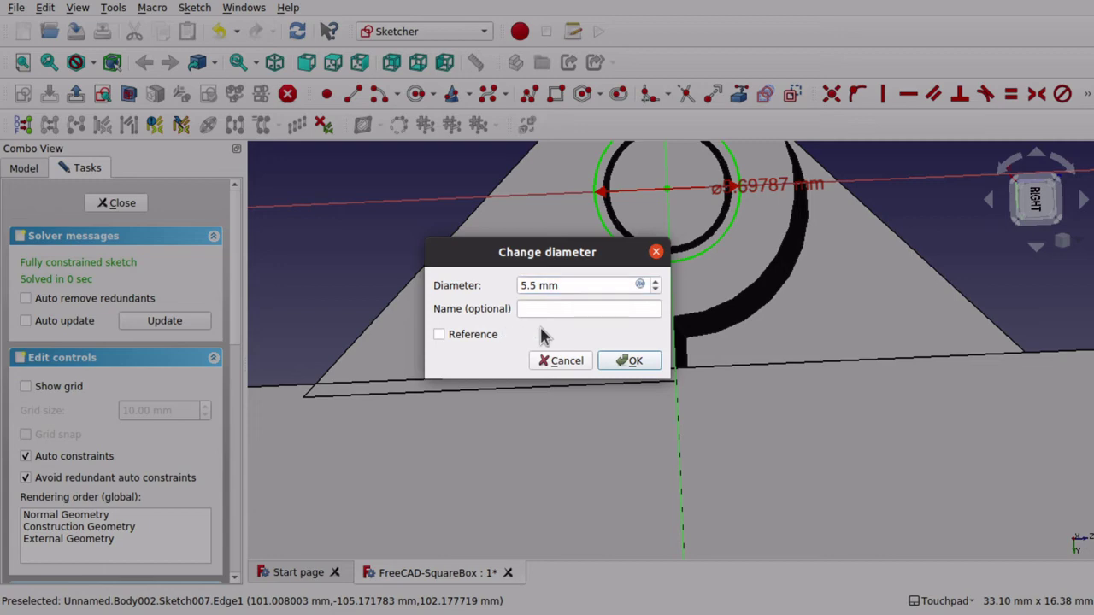
left_click(632, 361)
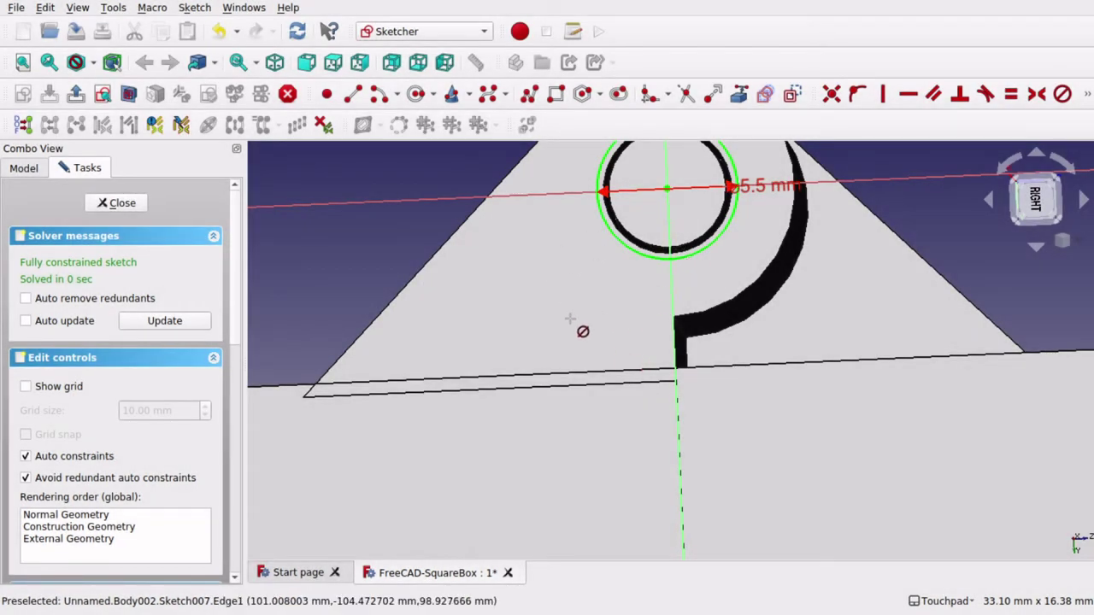
Step: Close the sketch and start a reversed Dimension-type pad of the pin circle
left_click(113, 205)
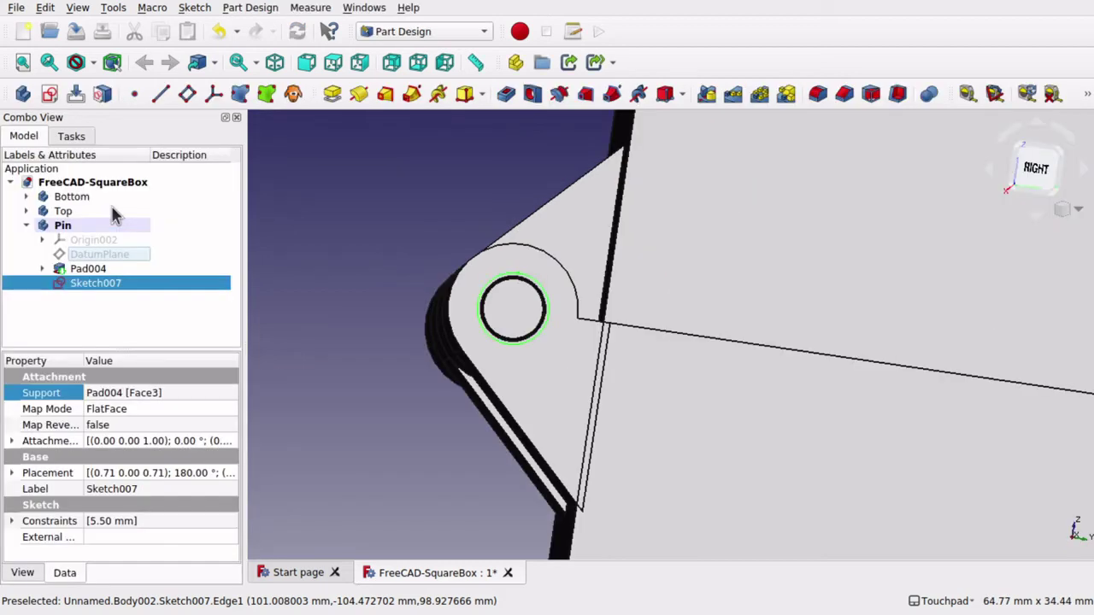
mouse_move(501, 327)
middle_mouse_down()
mouse_move(527, 342)
mouse_move(706, 351)
middle_mouse_up()
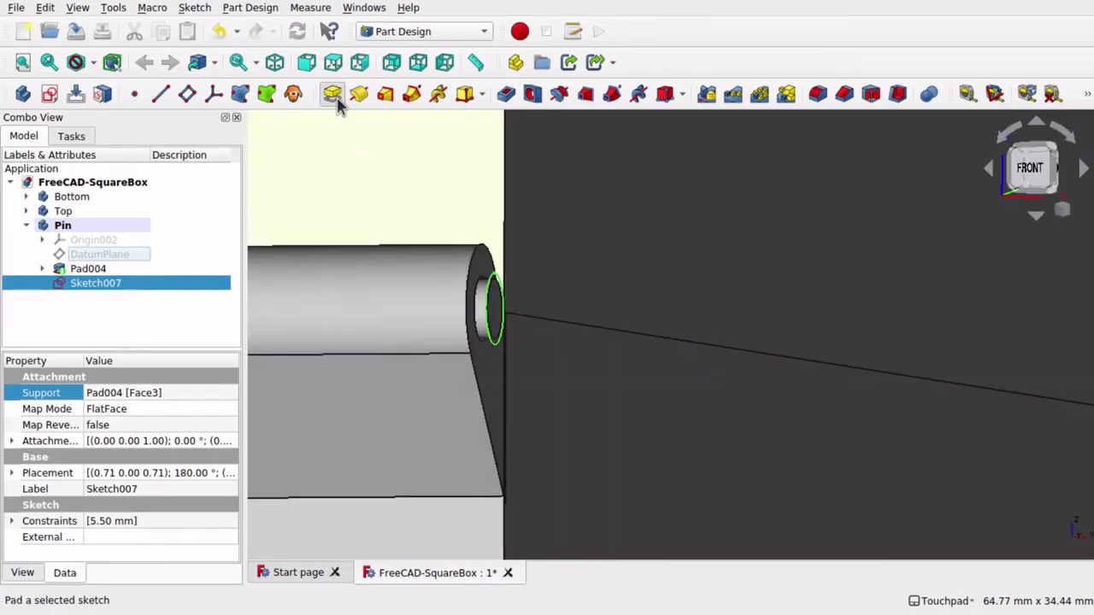
left_click(332, 95)
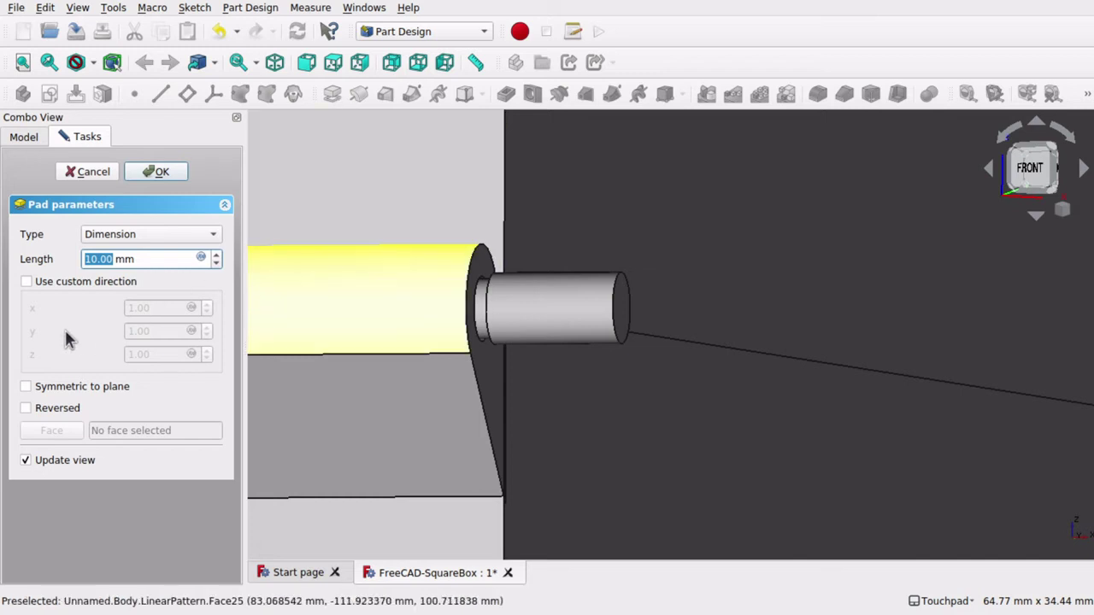
left_click(153, 238)
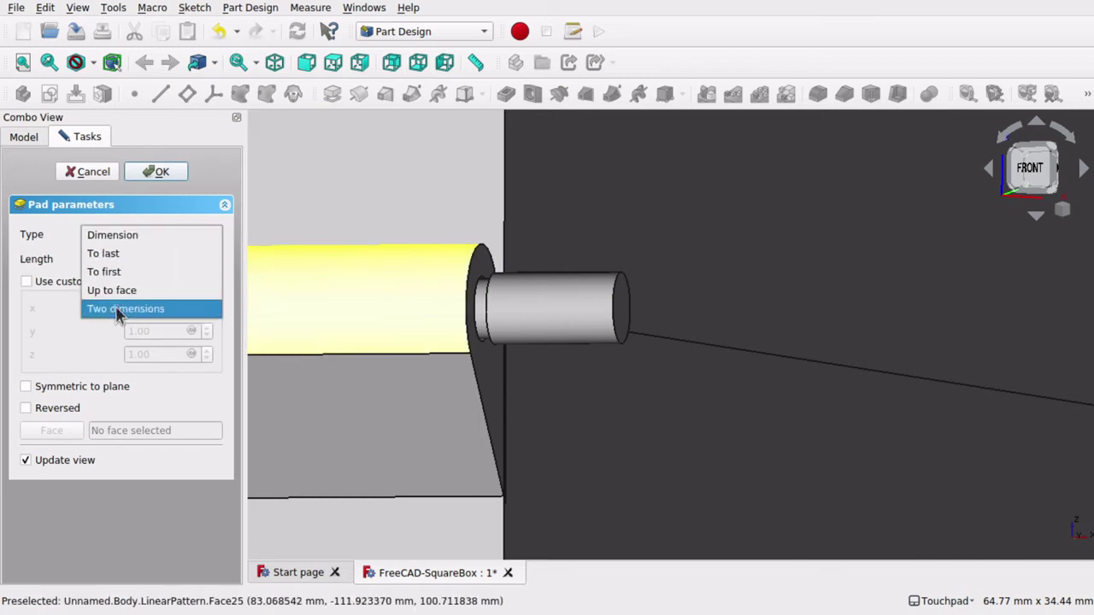
left_click(139, 237)
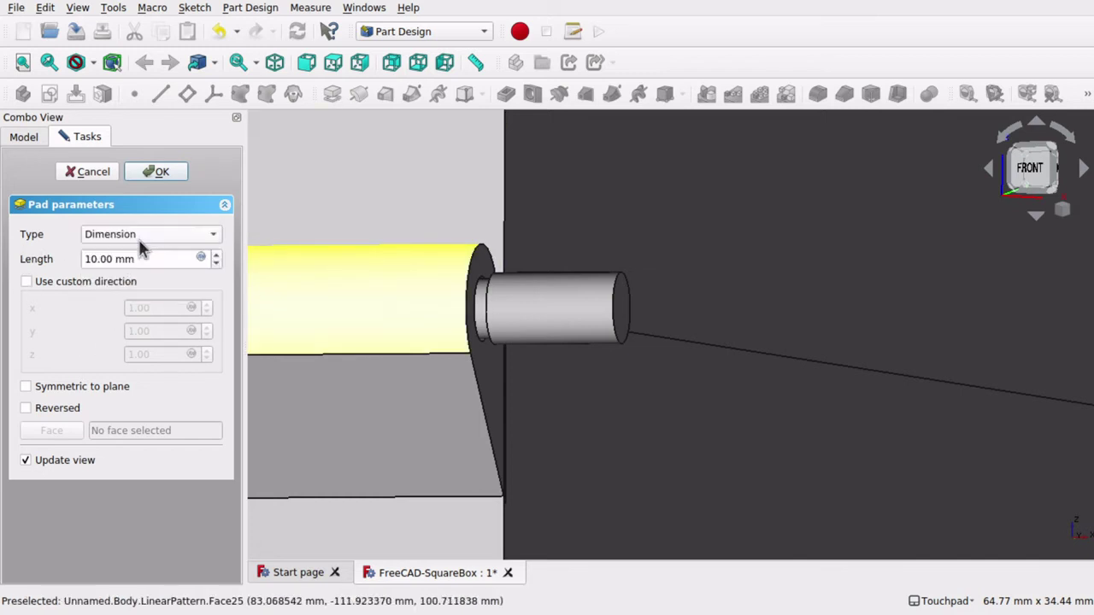
left_click(27, 408)
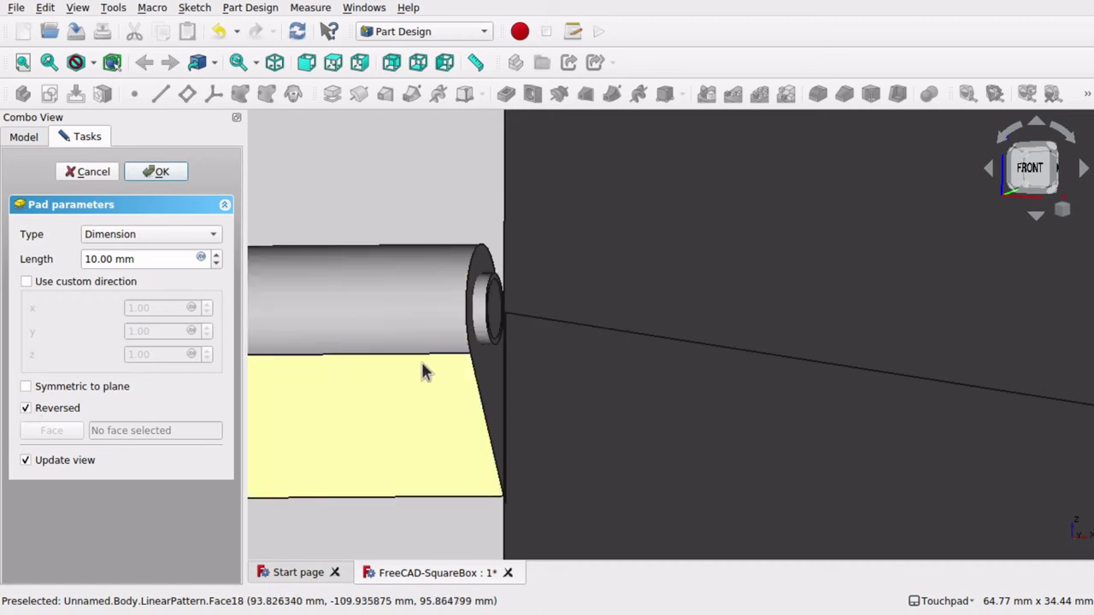
Step: Set the pad length to 0.75 mm and accept it as Pad005
middle_click_drag(419, 371, 446, 362)
left_click(97, 260)
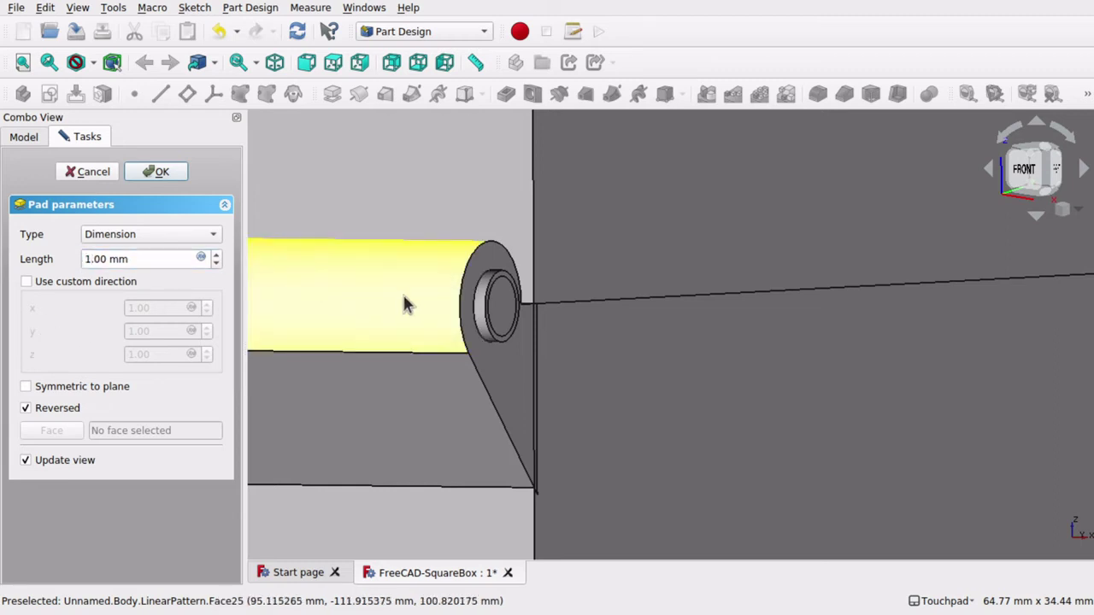
mouse_move(407, 306)
middle_mouse_down()
mouse_move(466, 318)
mouse_move(427, 324)
mouse_move(402, 307)
middle_mouse_up()
double_click(104, 259)
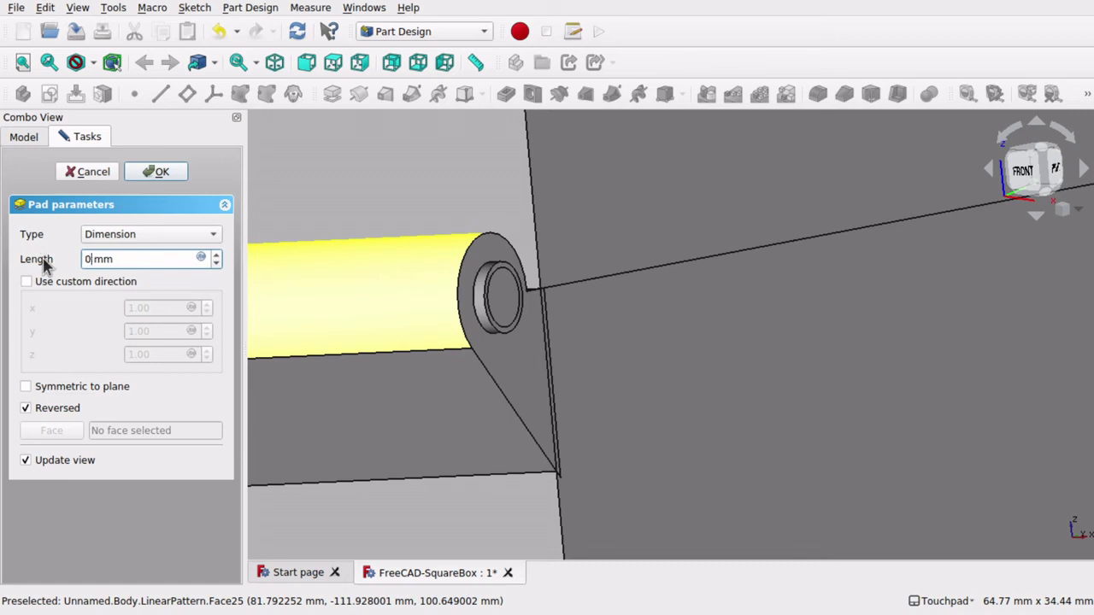
left_click(323, 434)
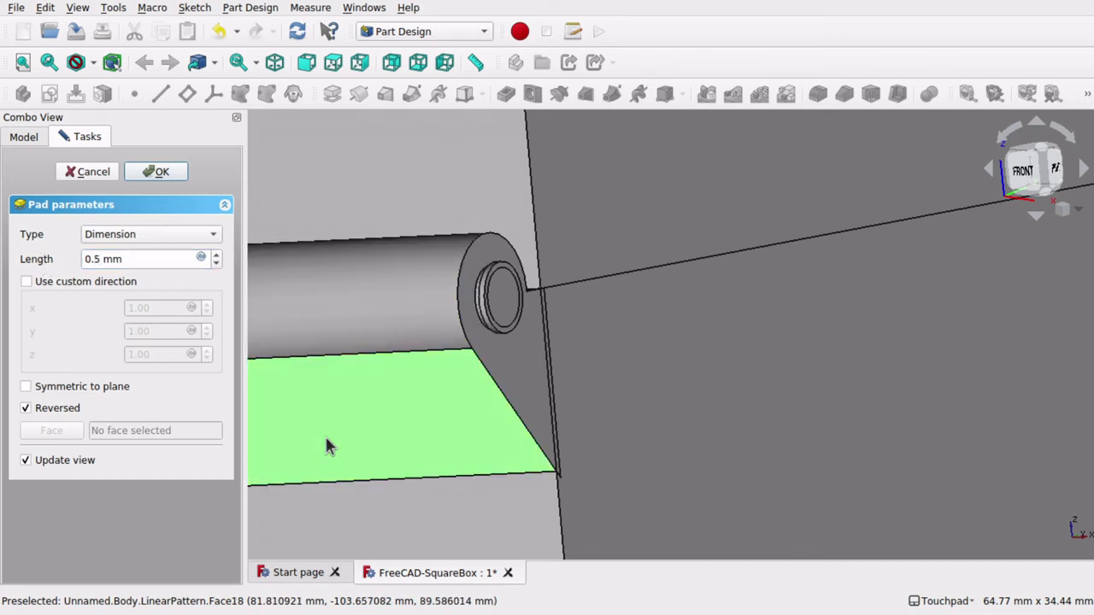
middle_click_drag(487, 354, 507, 314)
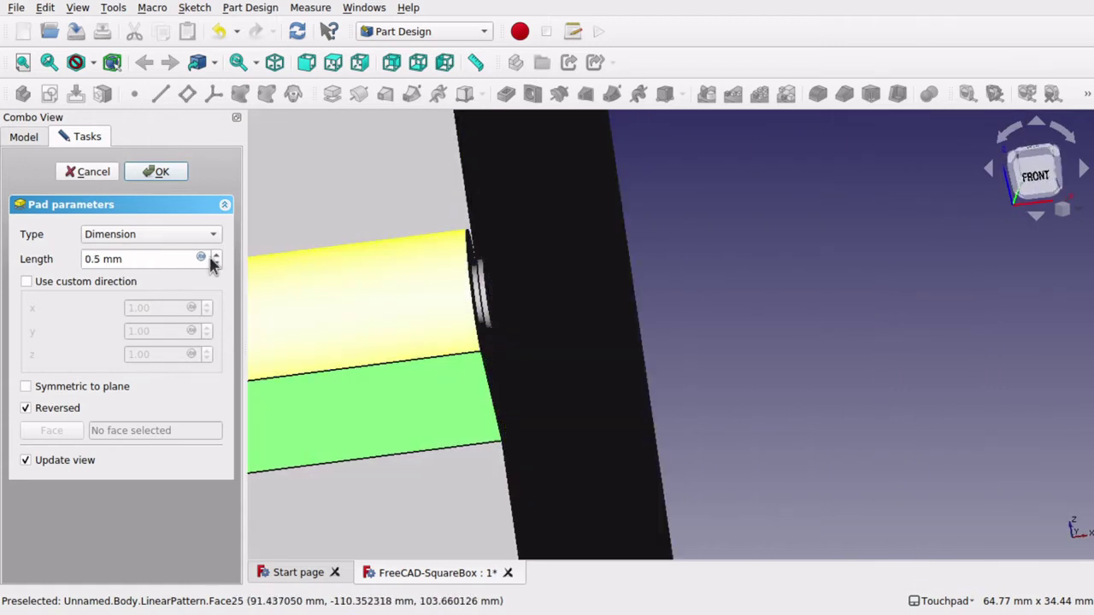
left_click(217, 255)
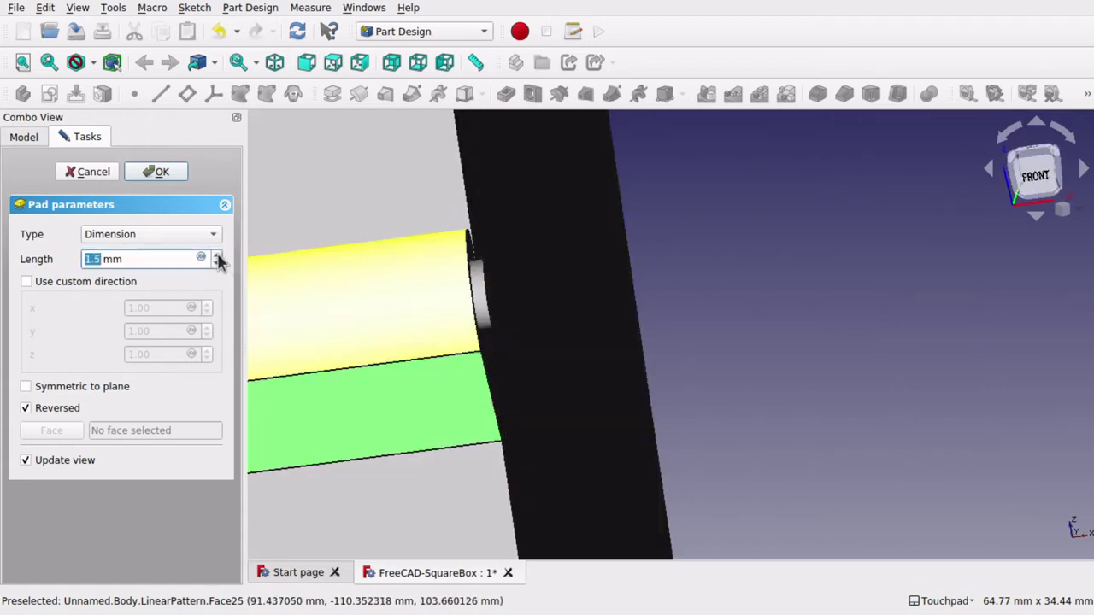
left_click(216, 264)
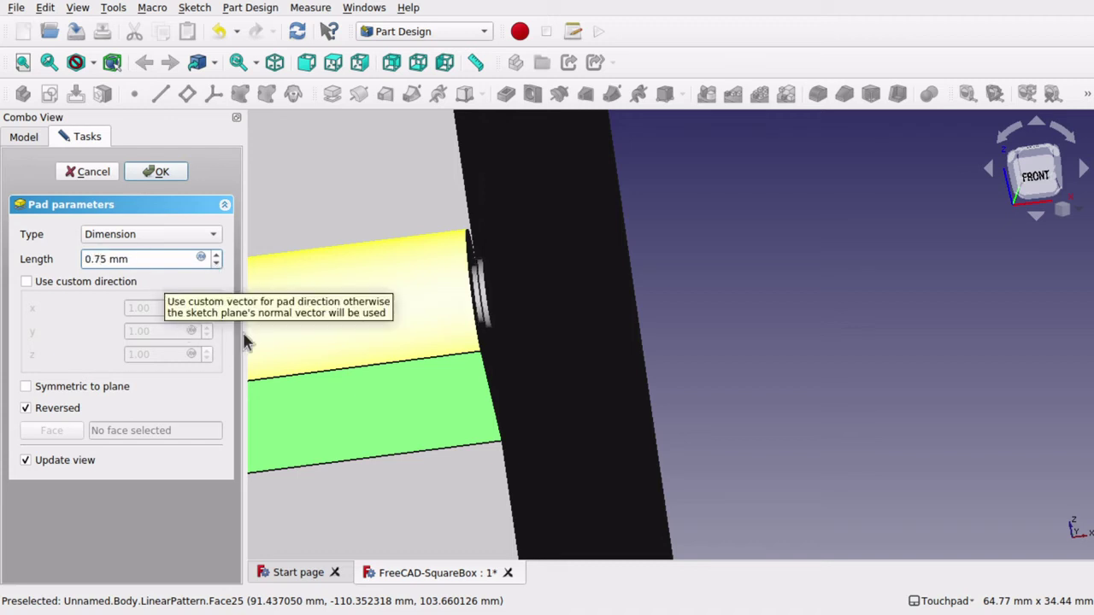
left_click(286, 353)
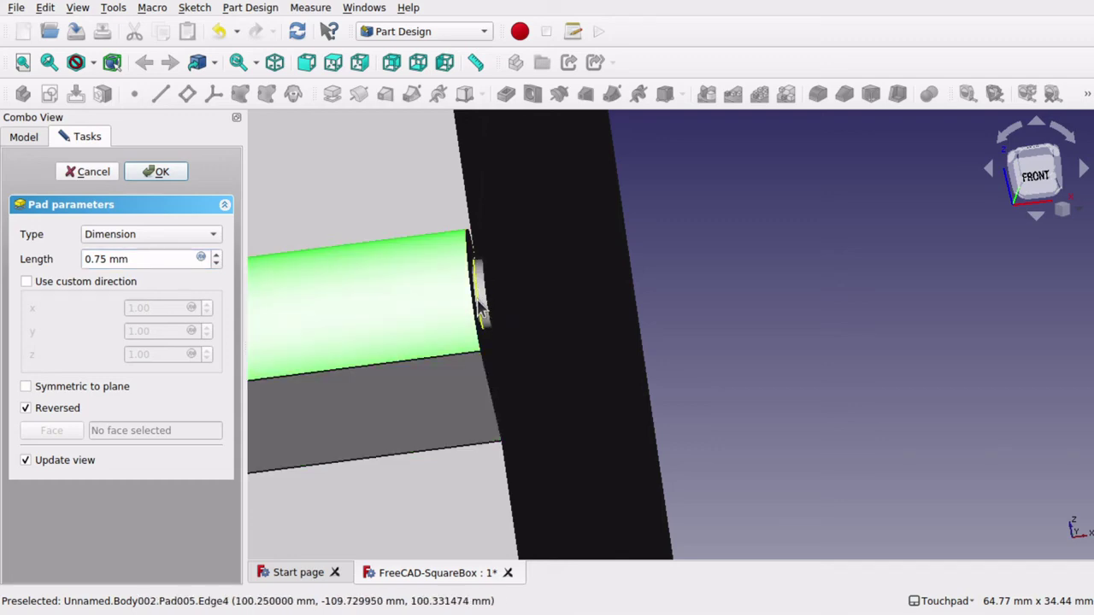
left_click_drag(481, 314, 446, 366, "alt")
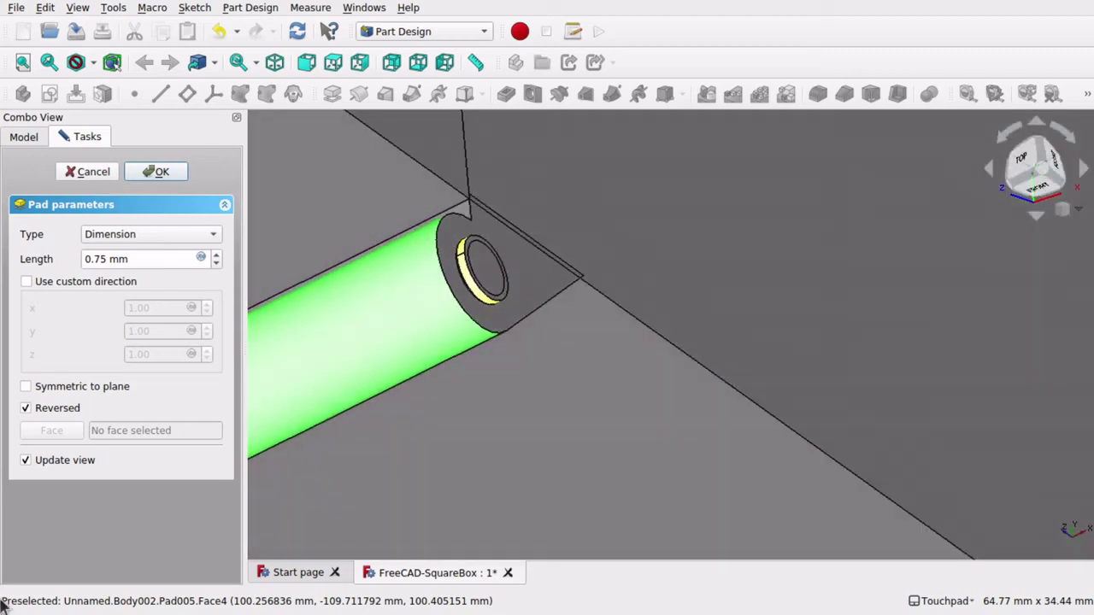
left_click_drag(148, 465, 436, 310, "alt")
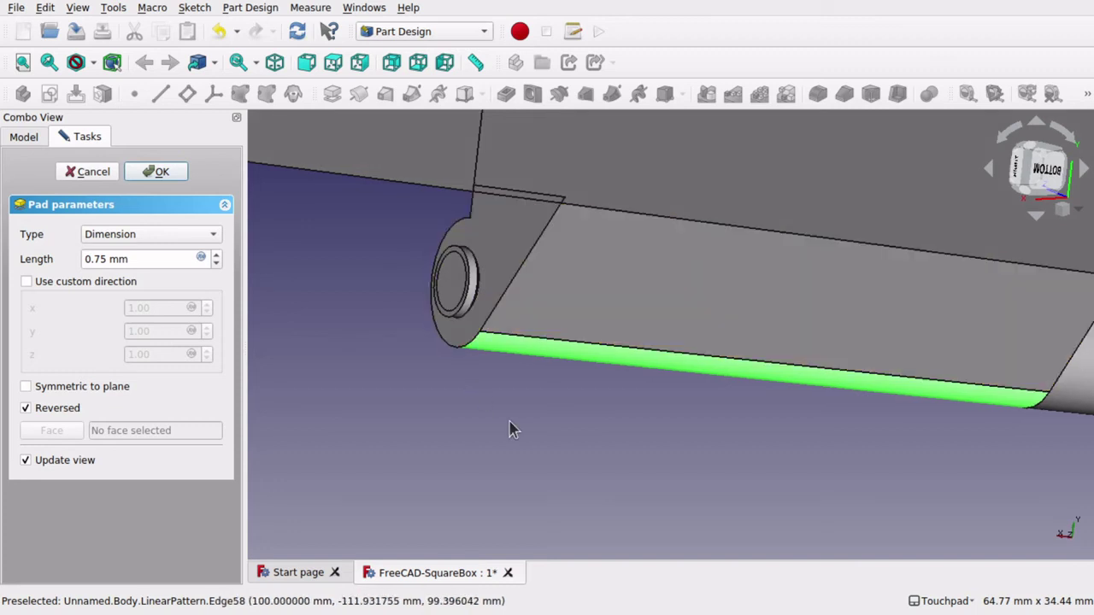
left_click(161, 173)
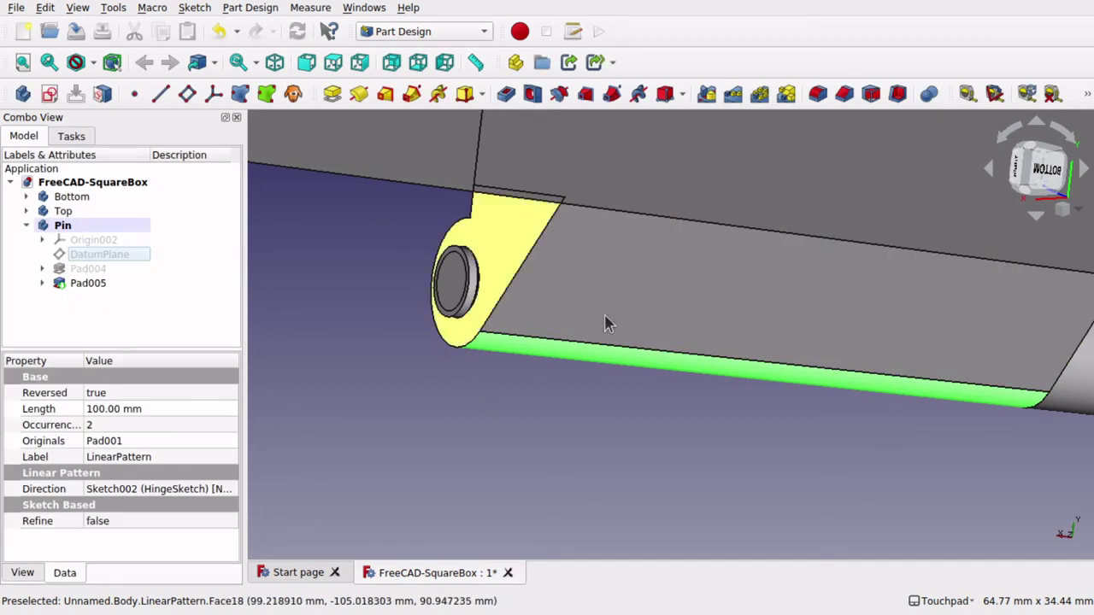
Step: View the box's left side close up and select Pad005's pin end face at the knuckle
scroll(635, 378, "down", 5)
scroll(632, 382, "down", 5)
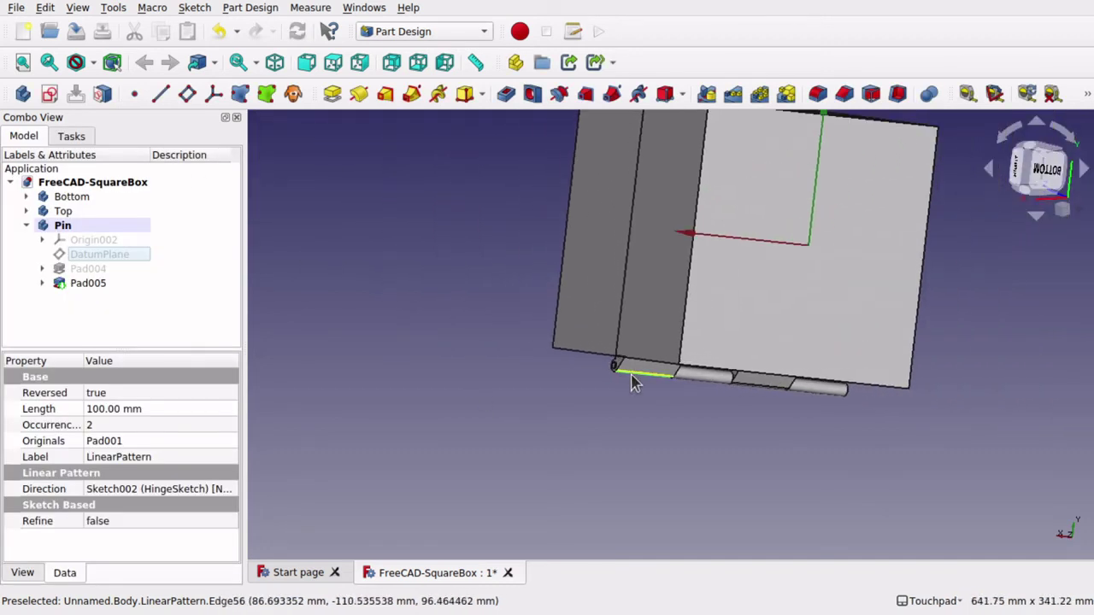
left_click_drag(974, 361, 848, 392, "alt")
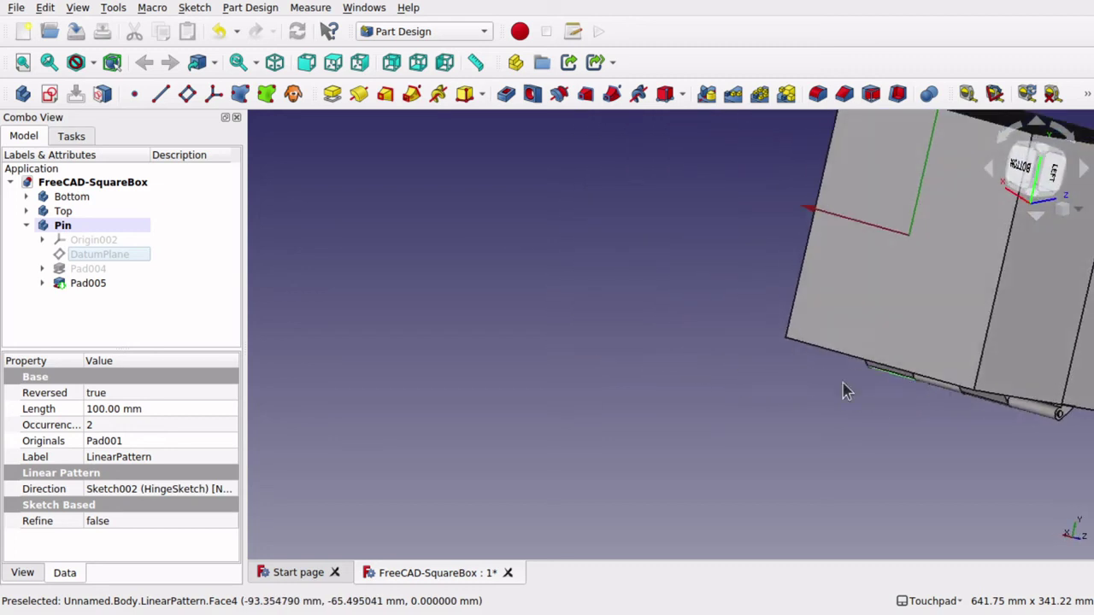
left_click(888, 434)
key("Right")
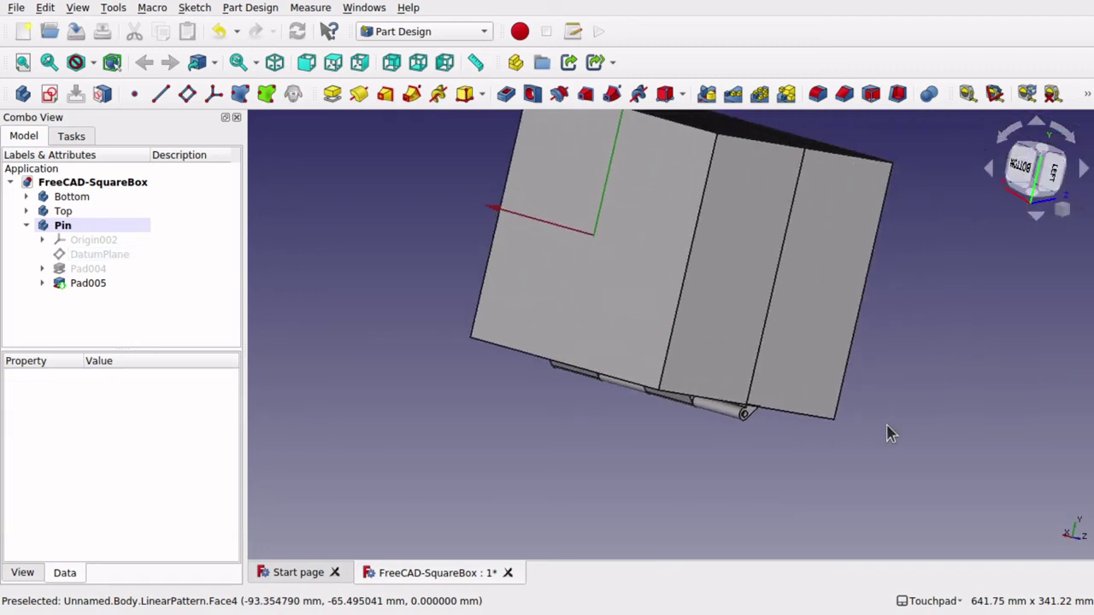
left_click_drag(877, 349, 776, 354, "alt")
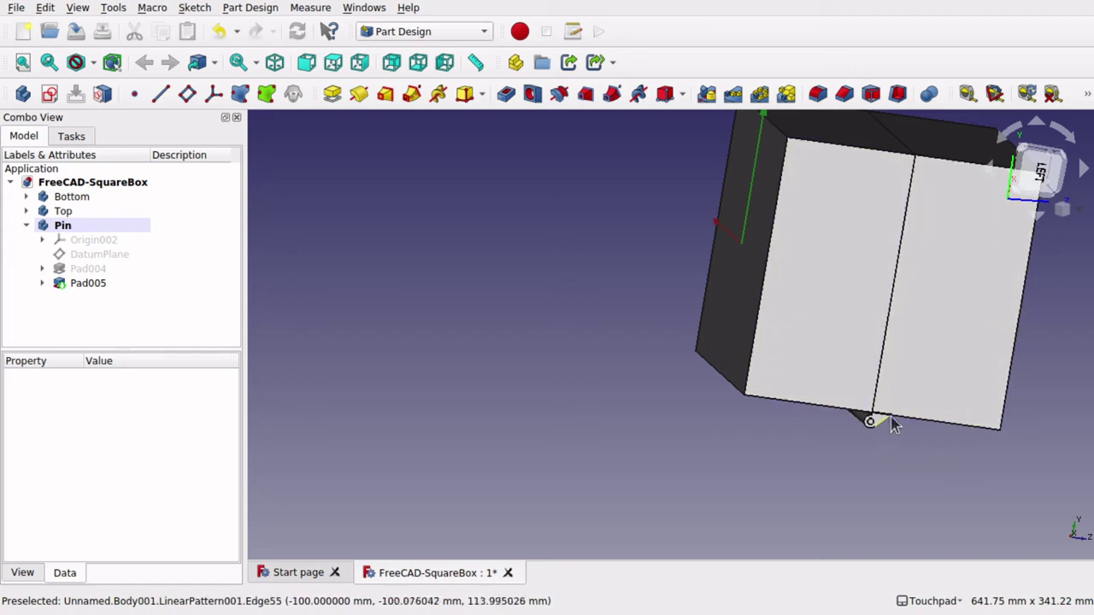
scroll(888, 426, "up", 6)
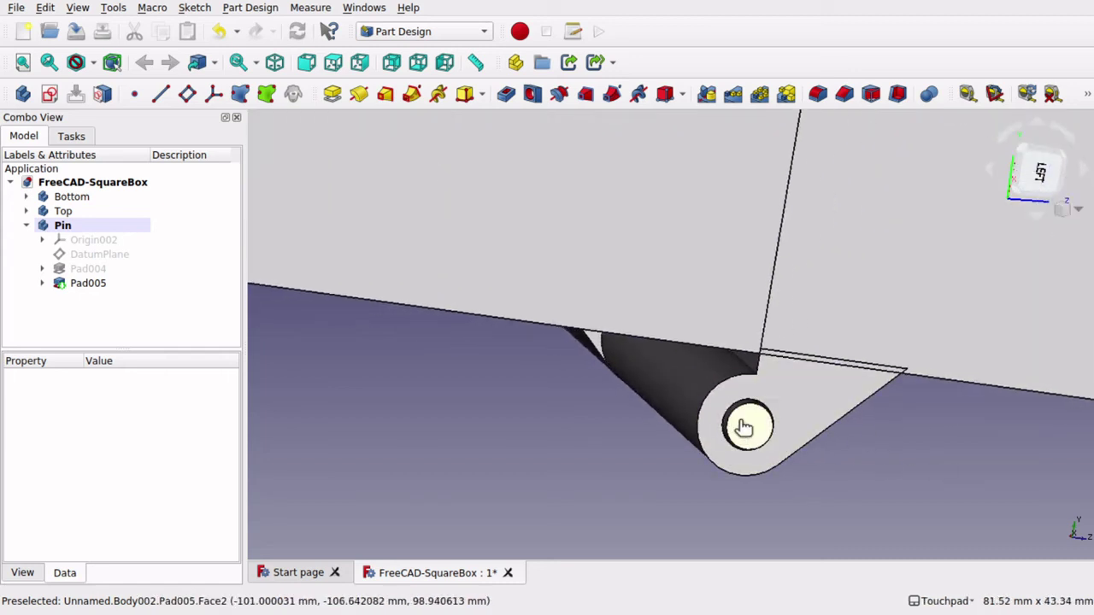
left_click(744, 427)
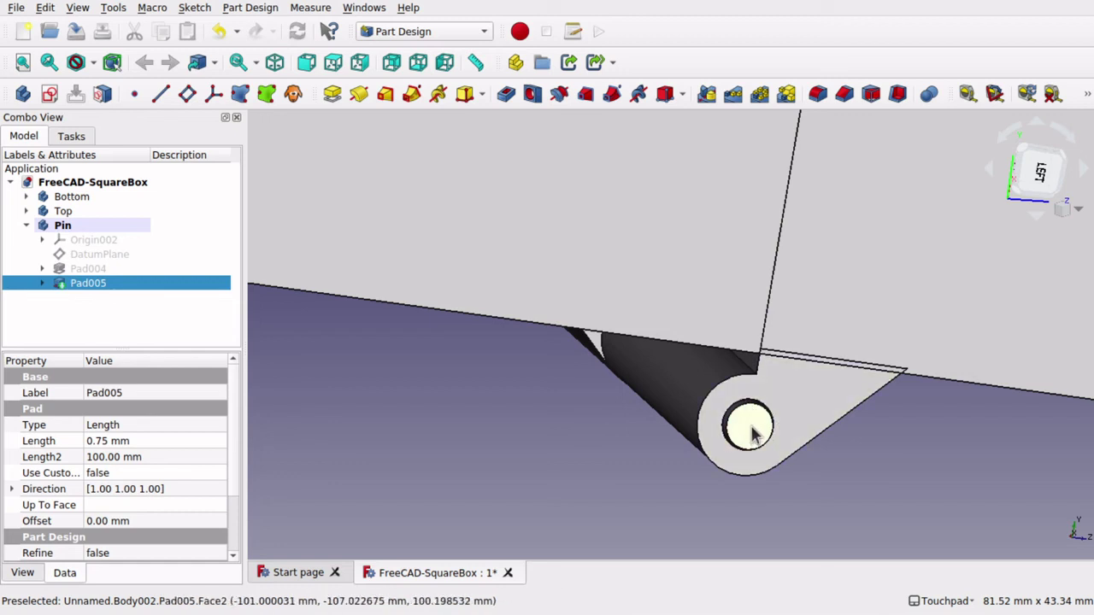
Step: Start a sketch on the pin end face and draw a circle centred on the origin
left_click(49, 94)
scroll(547, 308, "down", 5)
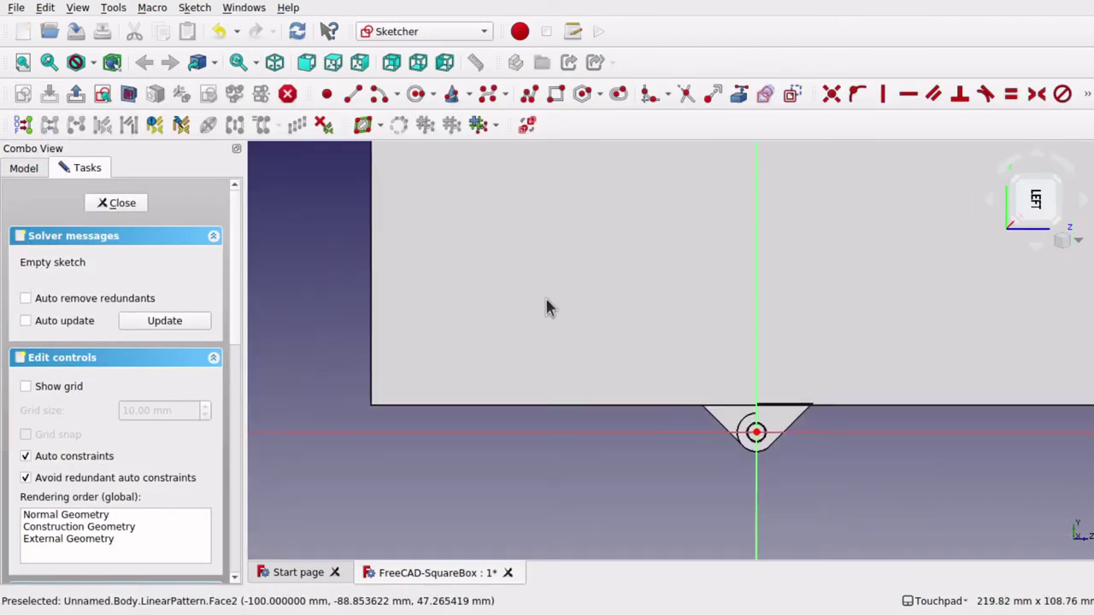
scroll(624, 380, "up", 5)
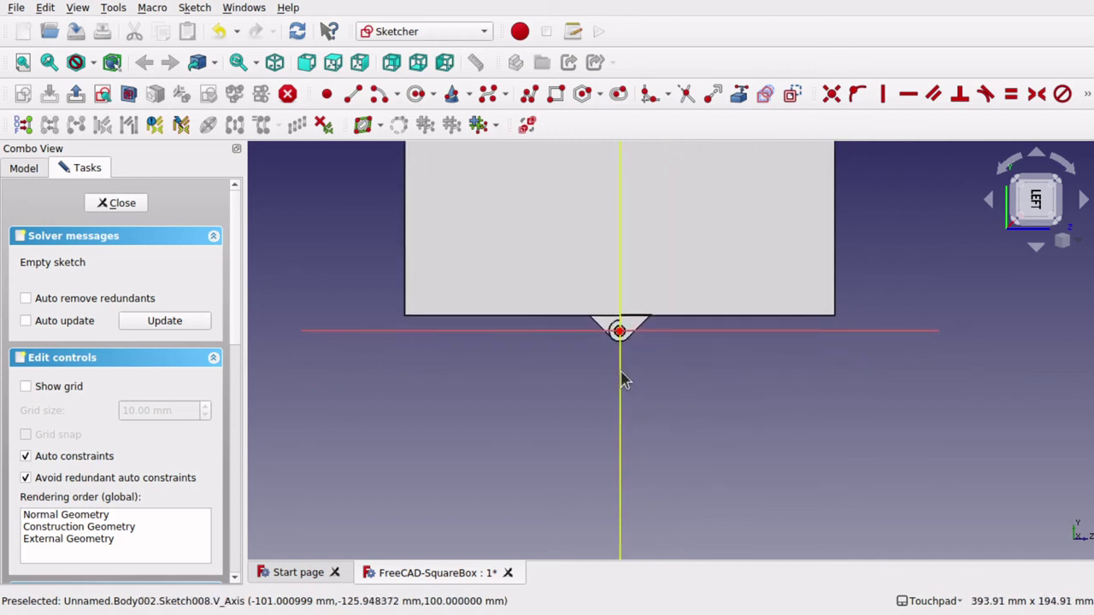
scroll(608, 253, "up", 5)
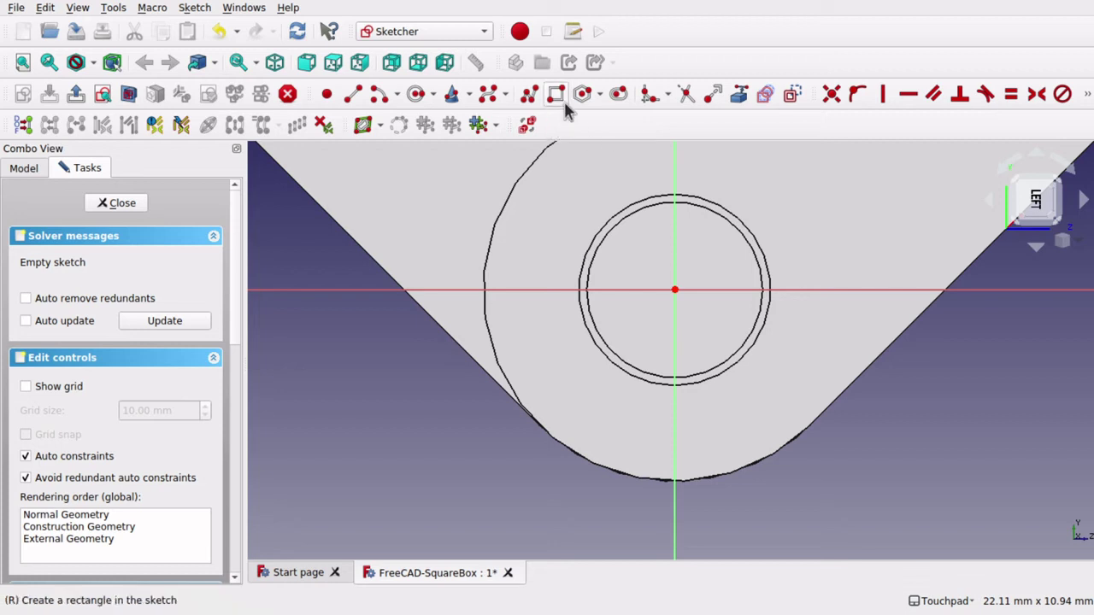
left_click(416, 96)
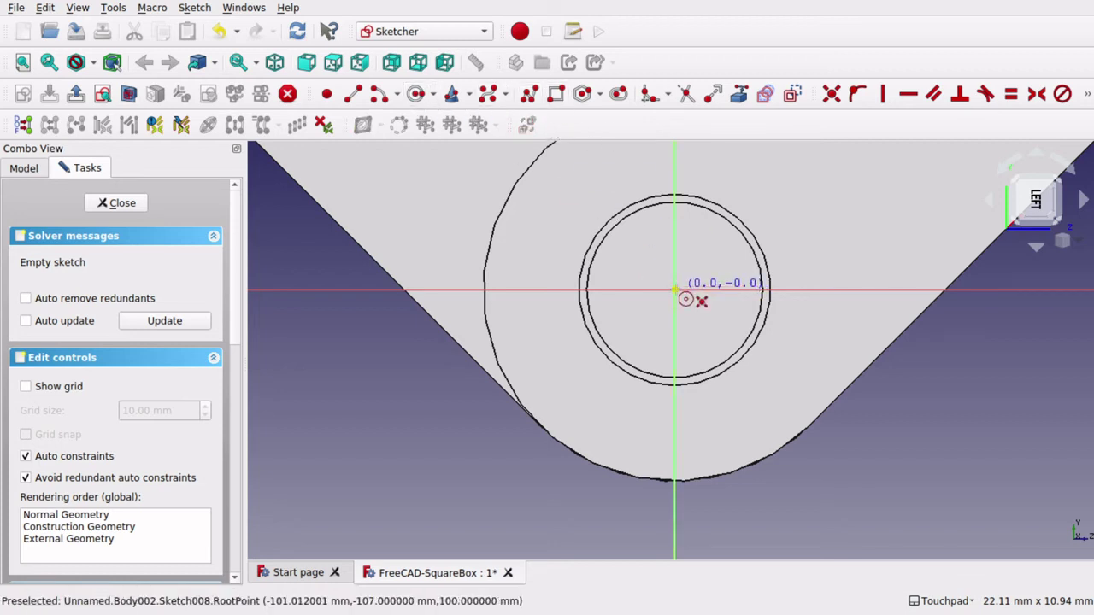
left_click(675, 287)
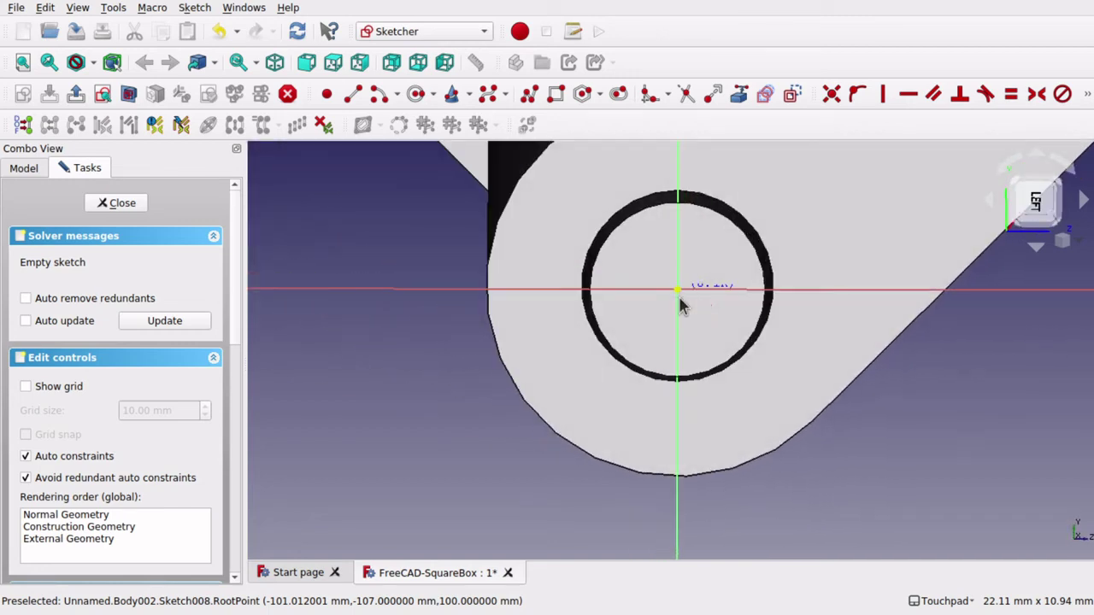
left_click(770, 347)
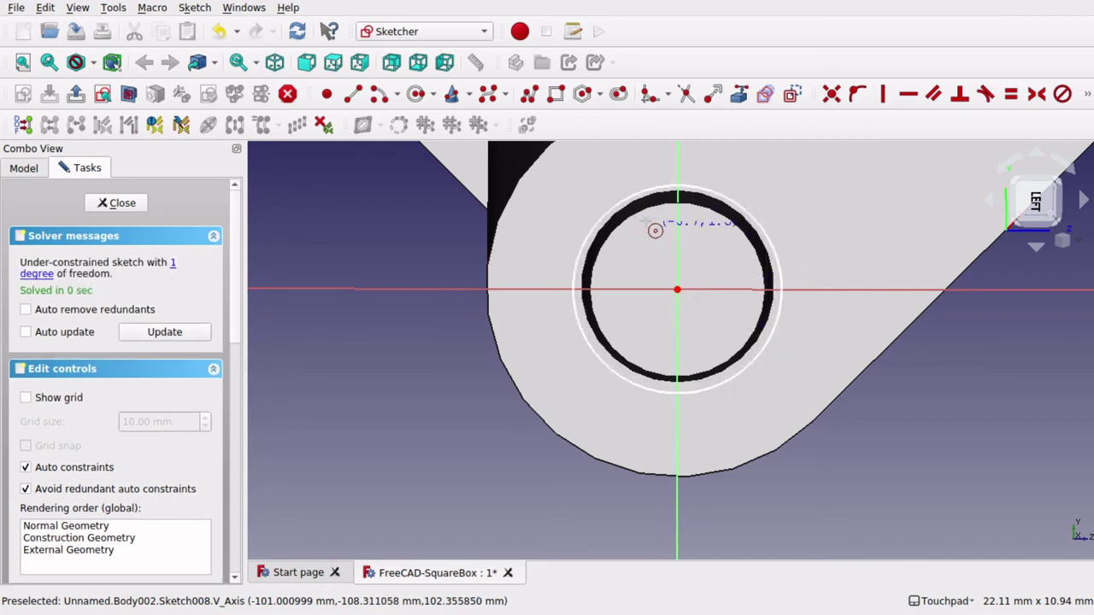
left_click(780, 287)
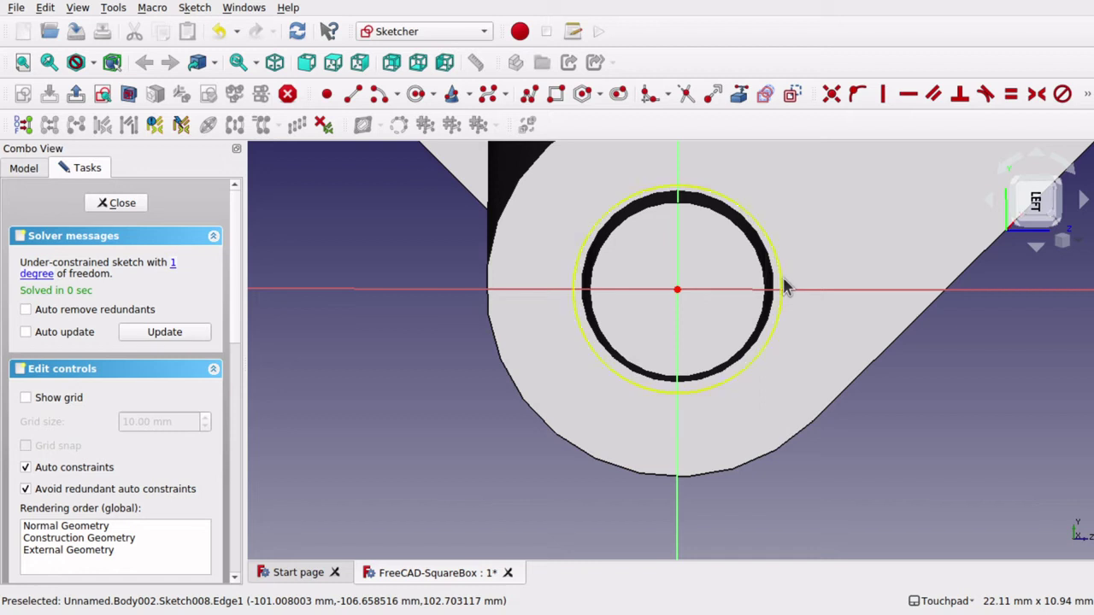
Step: Constrain the circle to a 5.5 mm diameter and close the sketch
left_click(1090, 101)
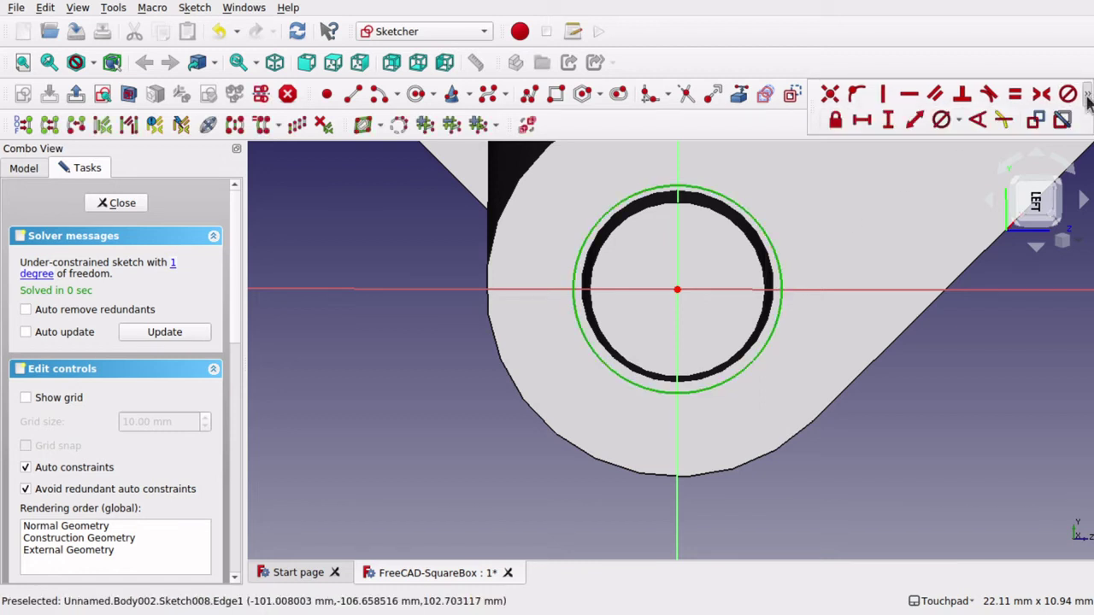
left_click(941, 120)
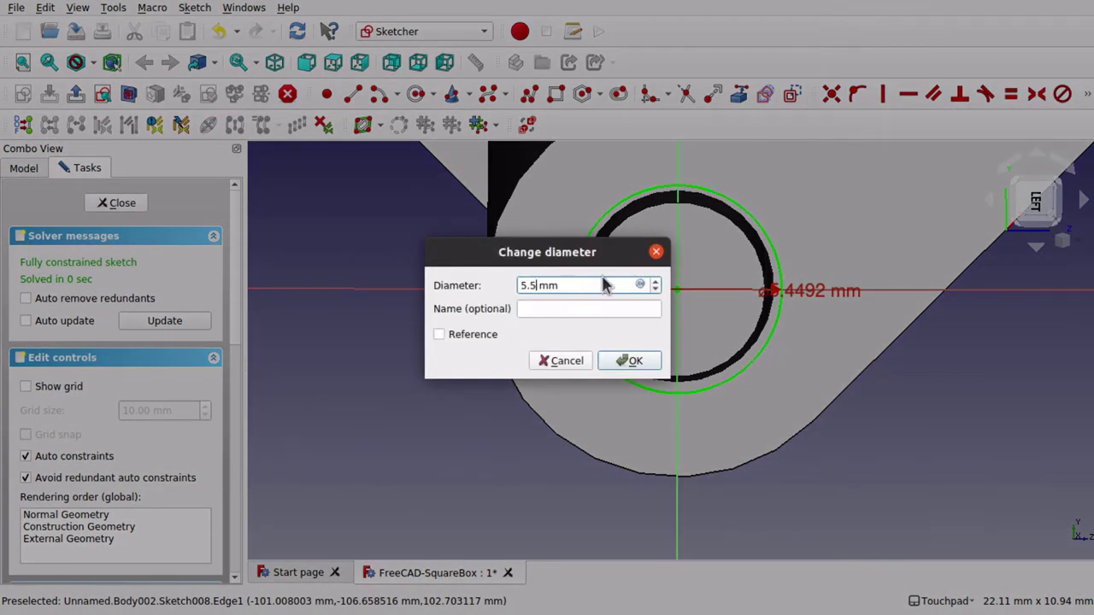
type("5.5")
key("Return")
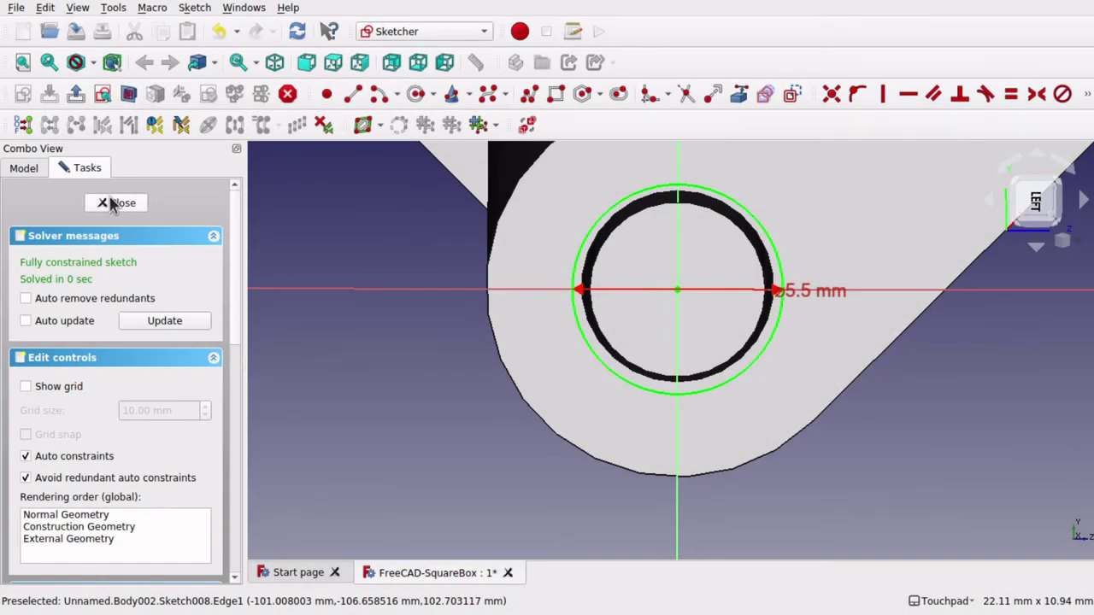
left_click(110, 205)
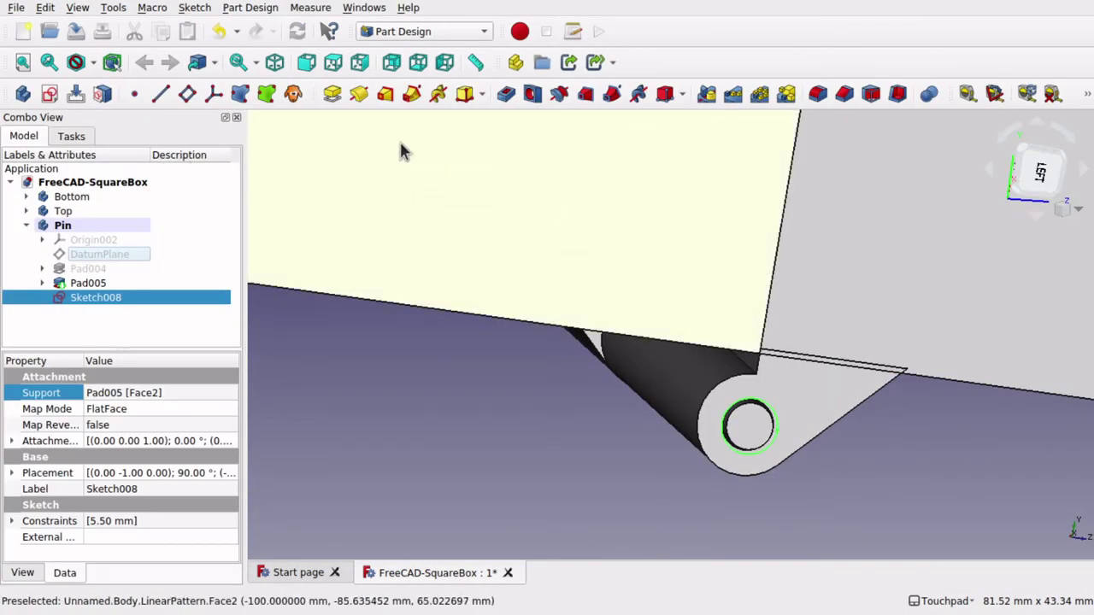
Step: Start a pad of Sketch008 and zoom in on the pin's end face
left_click(331, 95)
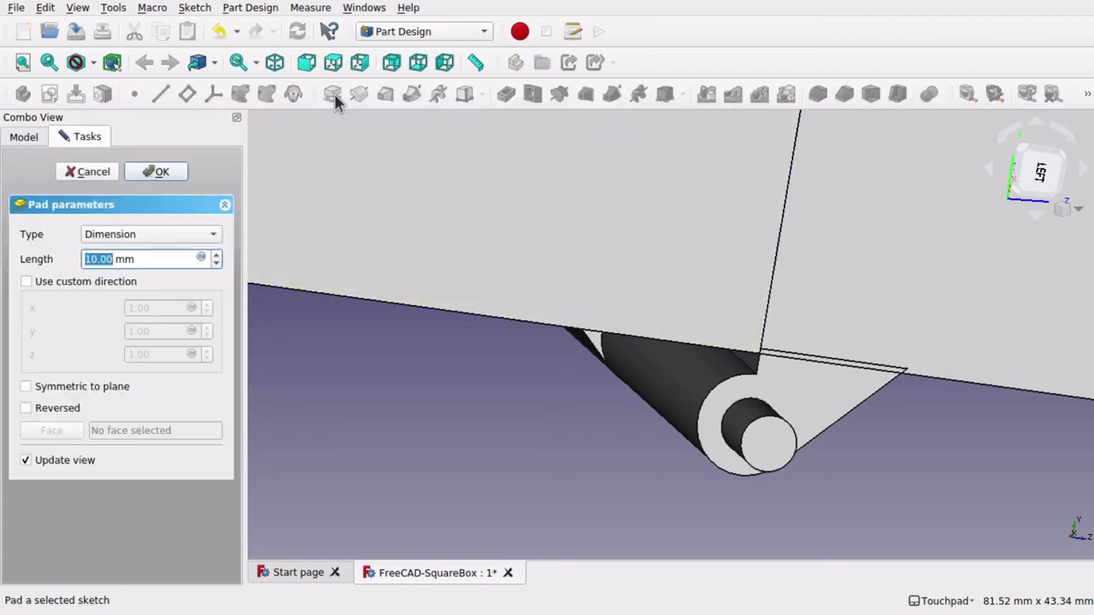
scroll(710, 485, "up", 3)
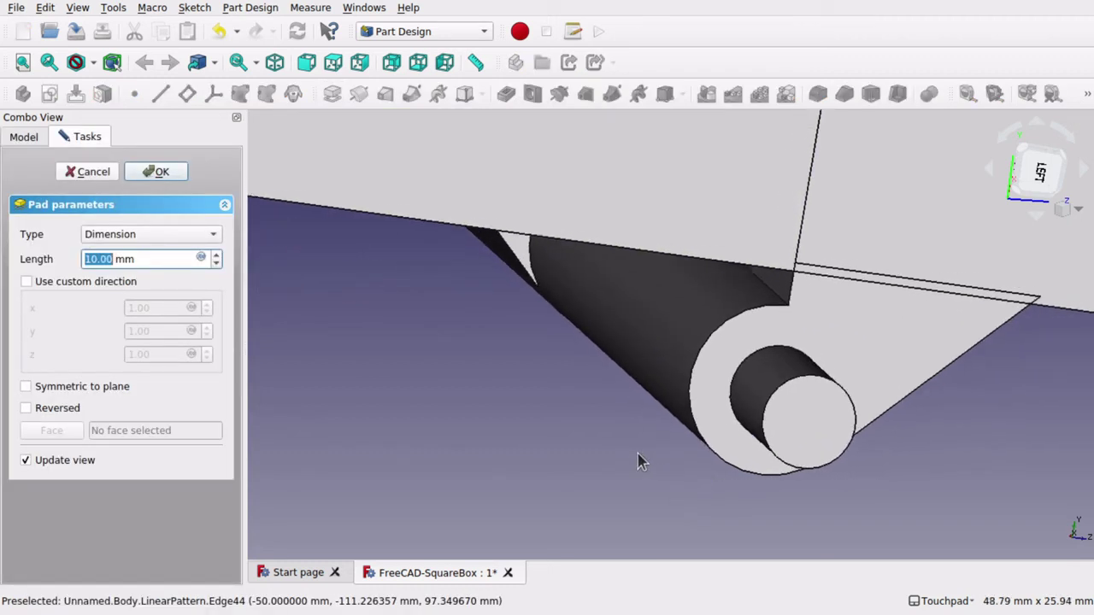
middle_click_drag(641, 462, 600, 430)
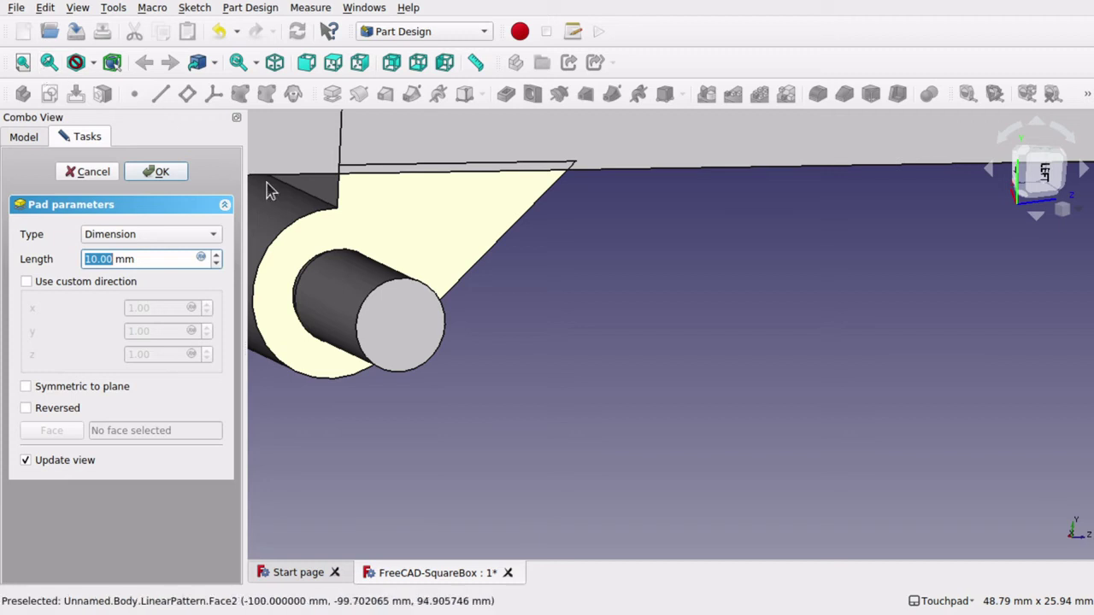
left_click(396, 311)
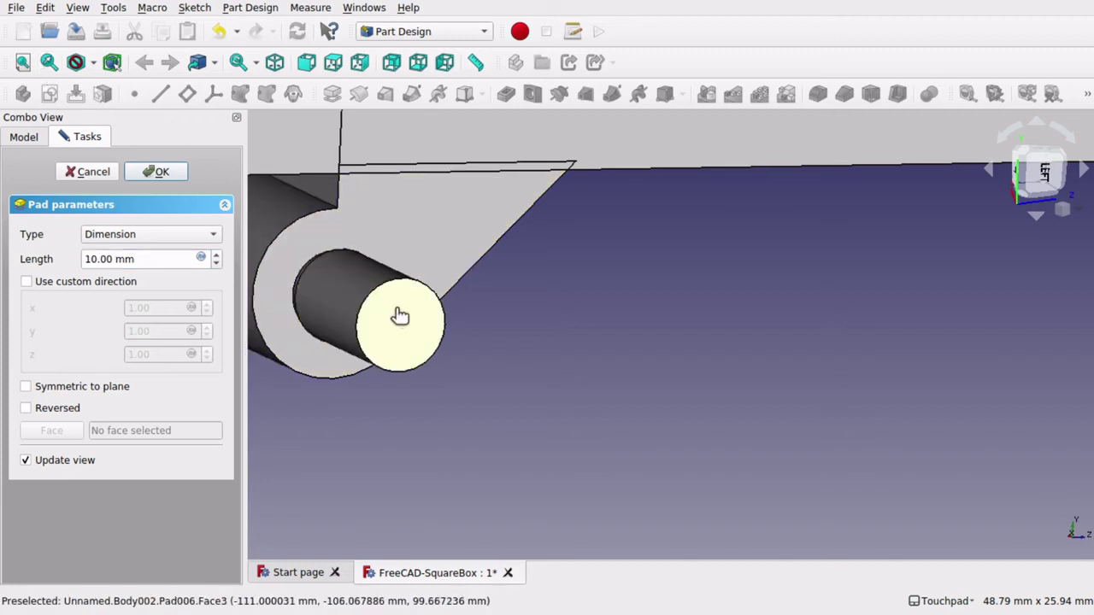
left_click(48, 67)
scroll(725, 373, "up", 5)
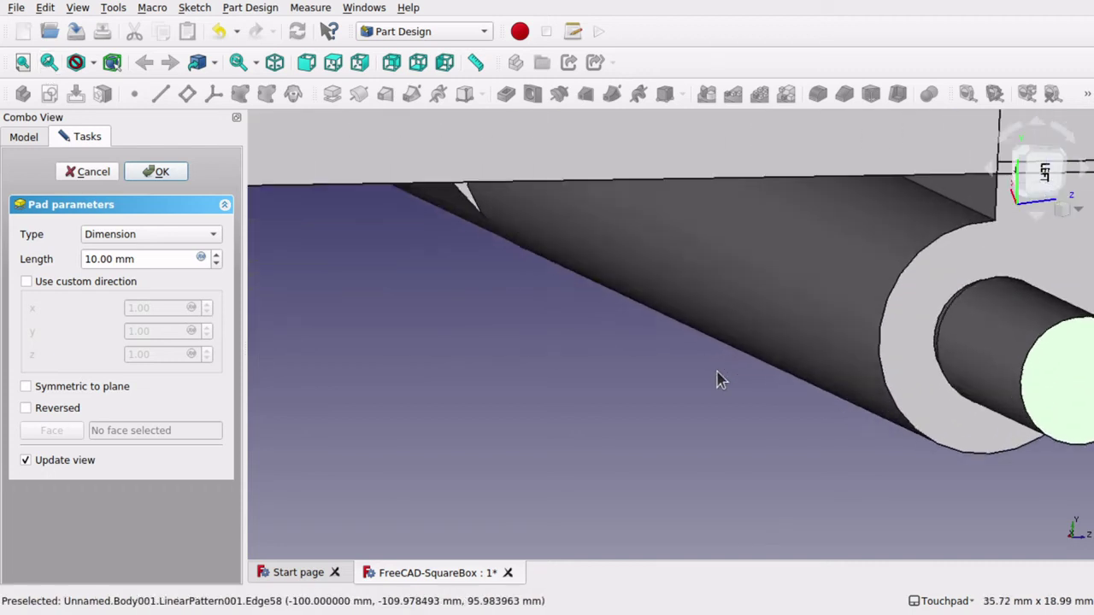
mouse_move(717, 380)
left_mouse_down("alt")
mouse_move(733, 374)
mouse_move(723, 376)
left_mouse_up("alt")
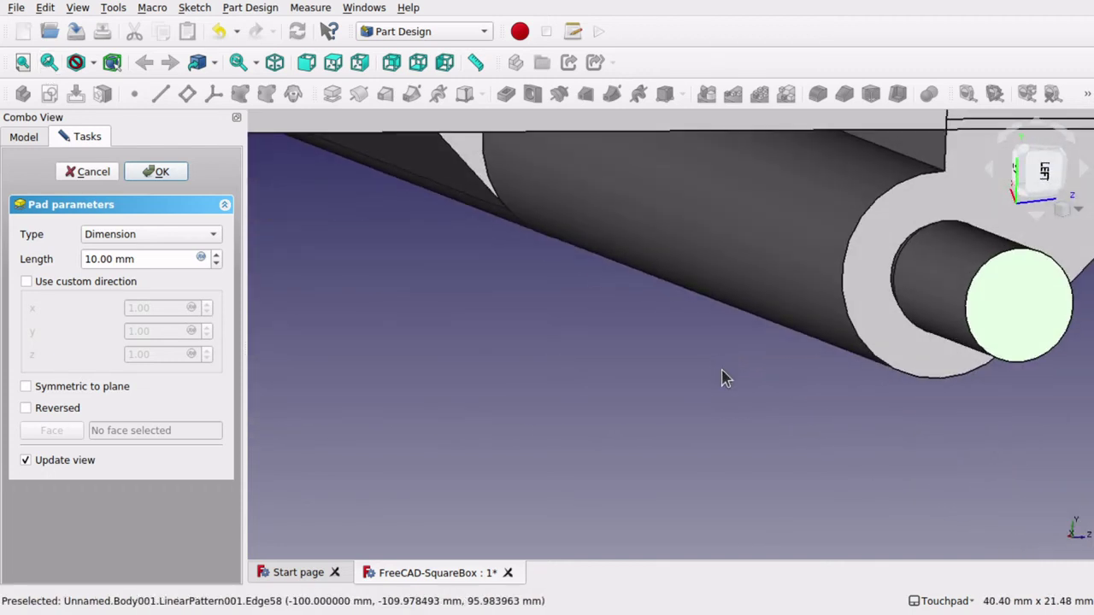
left_click(1012, 318)
left_click_drag(915, 293, 994, 295, "alt")
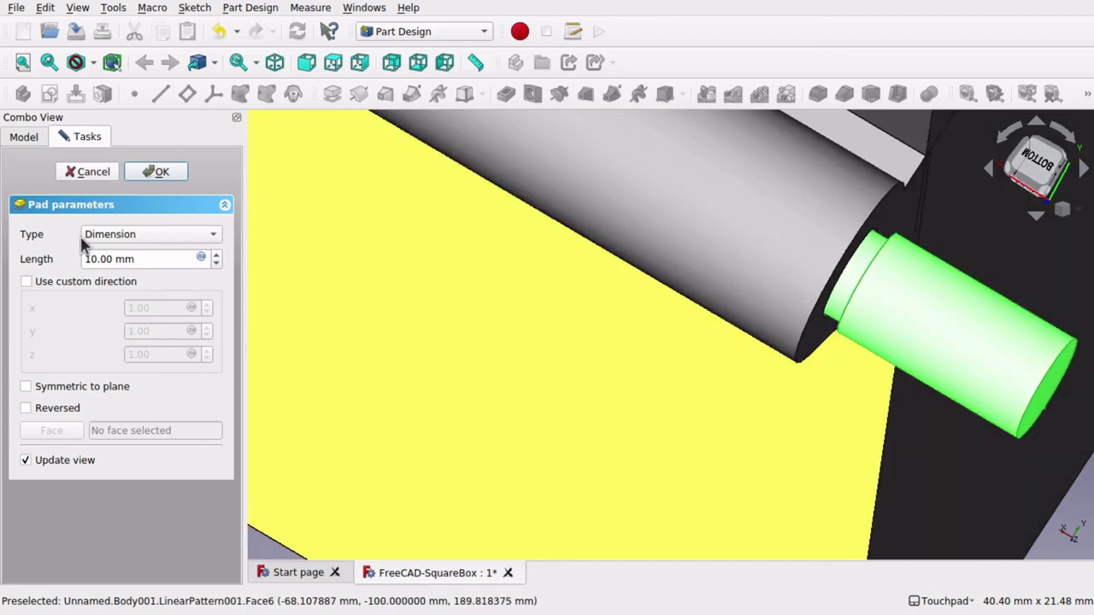
Step: Set the pad to 0.75 mm reversed, check it in Left view, and accept Pad006
left_click_drag(144, 263, 59, 264)
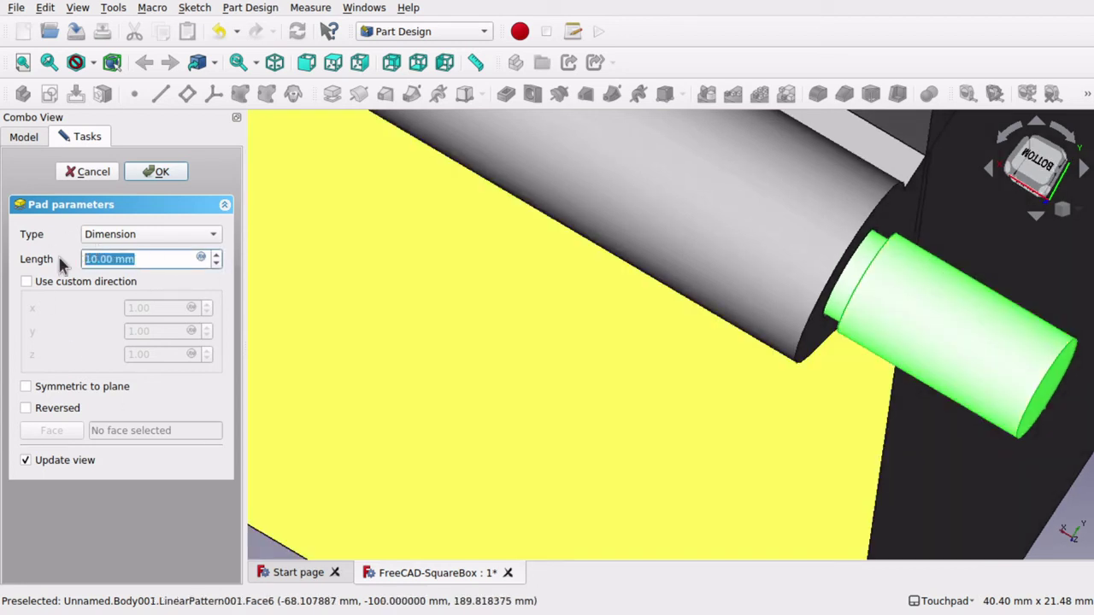
type("1")
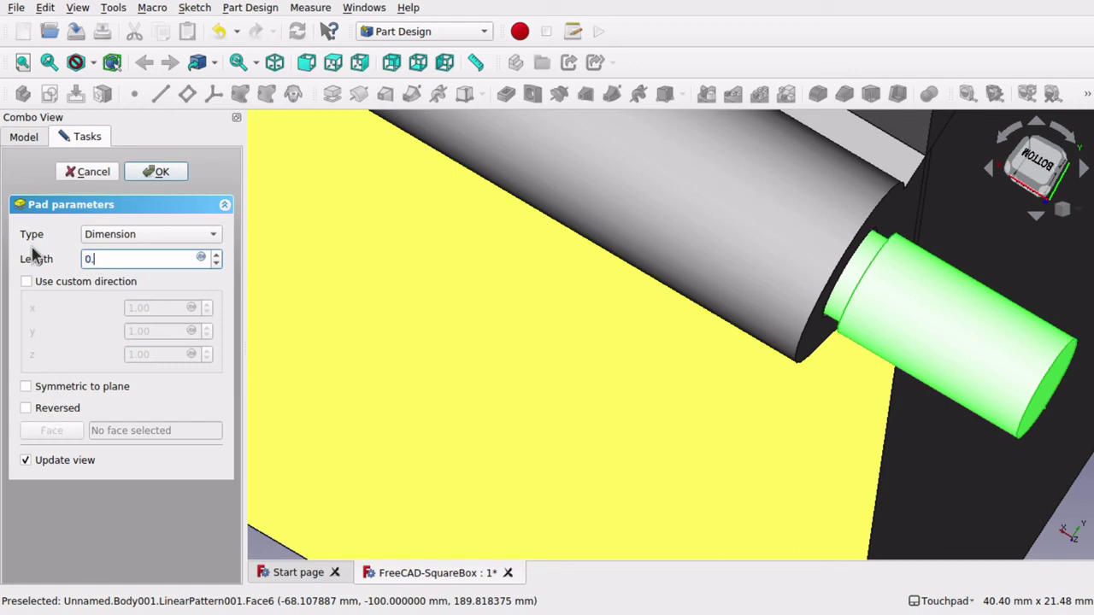
left_click(26, 408)
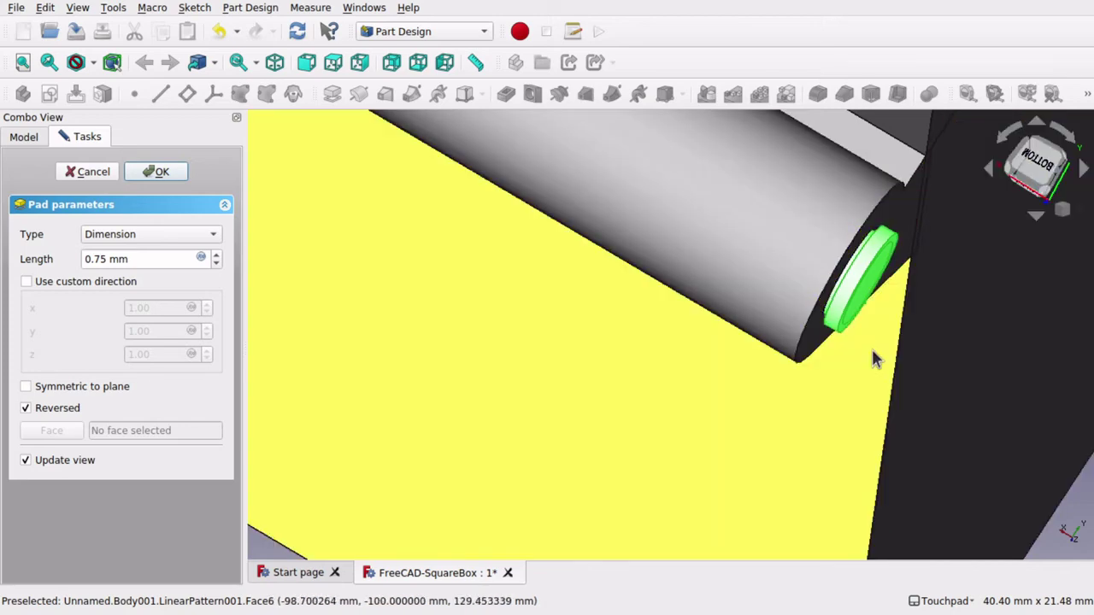
left_click_drag(855, 337, 713, 236, "alt")
scroll(712, 224, "down", 5)
scroll(713, 222, "down", 1)
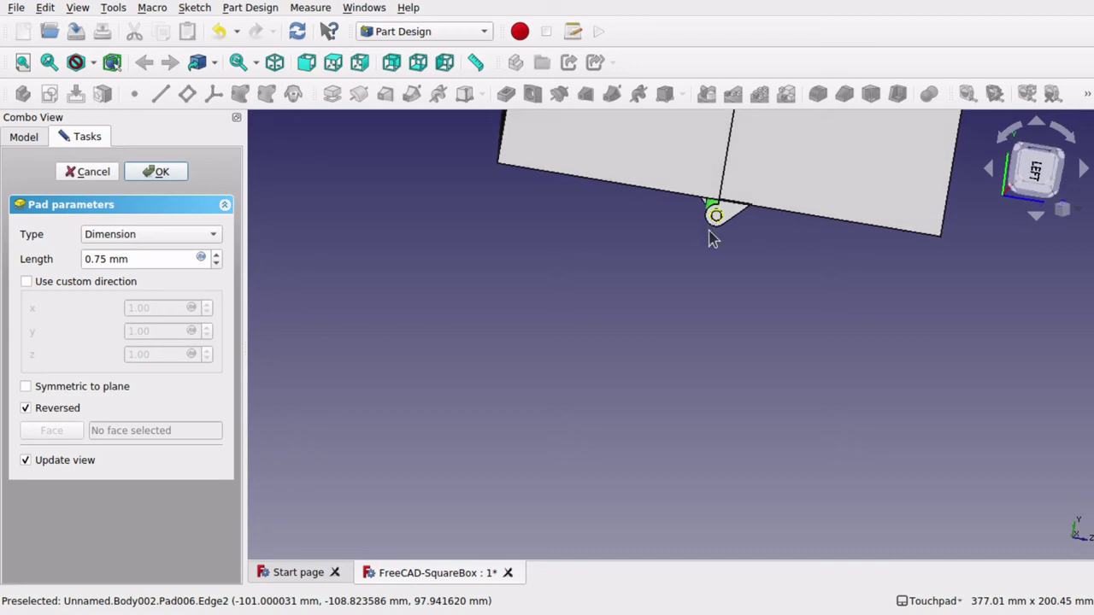
left_click(1044, 175)
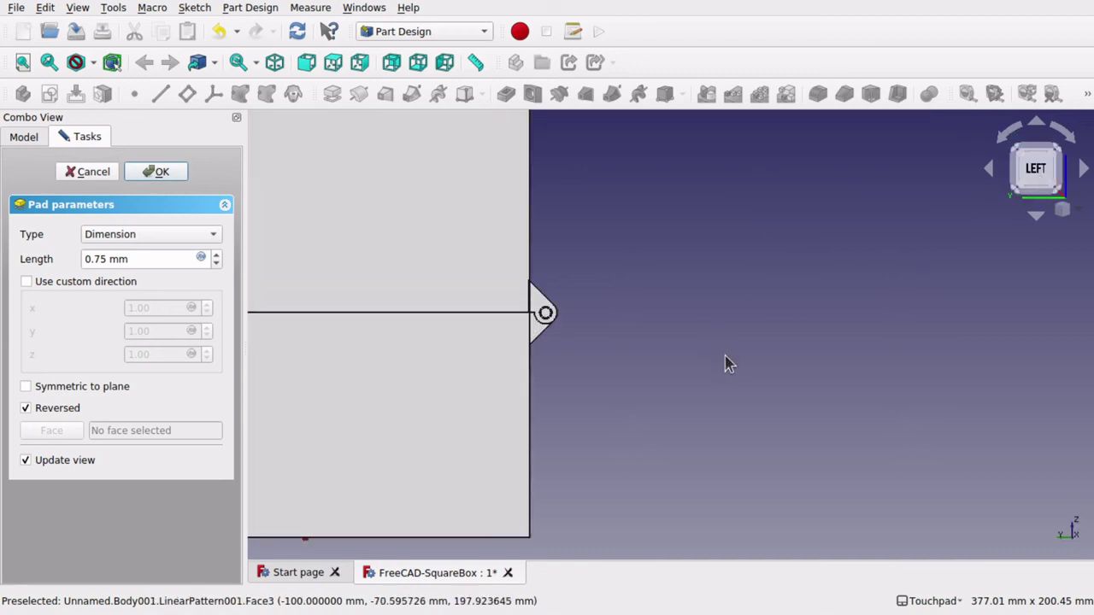
scroll(725, 363, "down", 5)
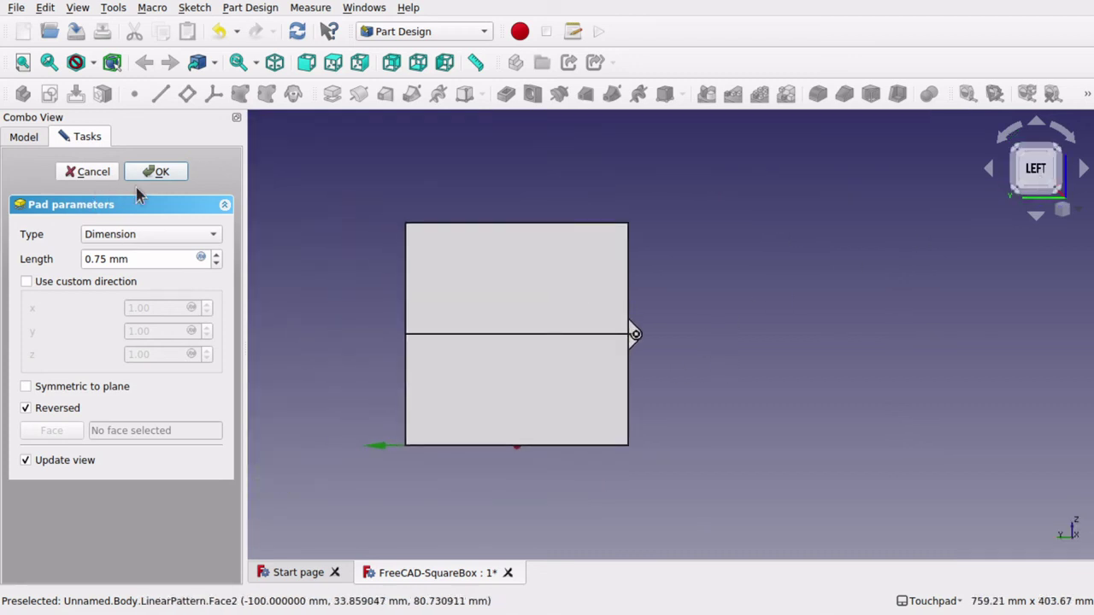
left_click(162, 175)
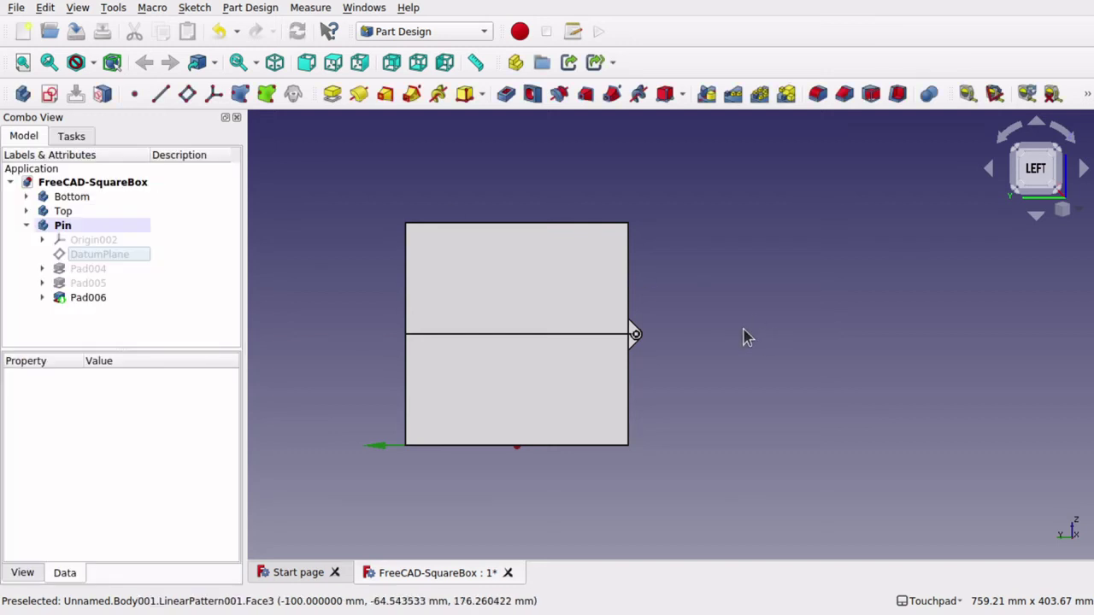
Step: Orbit around the box to inspect the finished hinge pin, then open the workbench list
left_click_drag(744, 336, 576, 341, "alt")
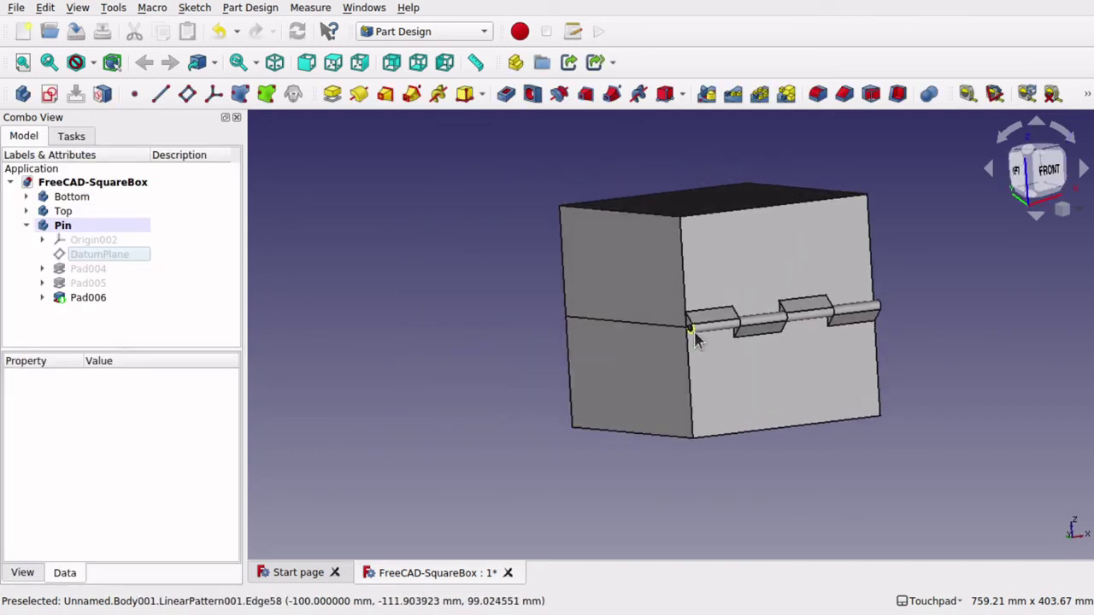
scroll(694, 330, "up", 8)
scroll(694, 331, "down", 6)
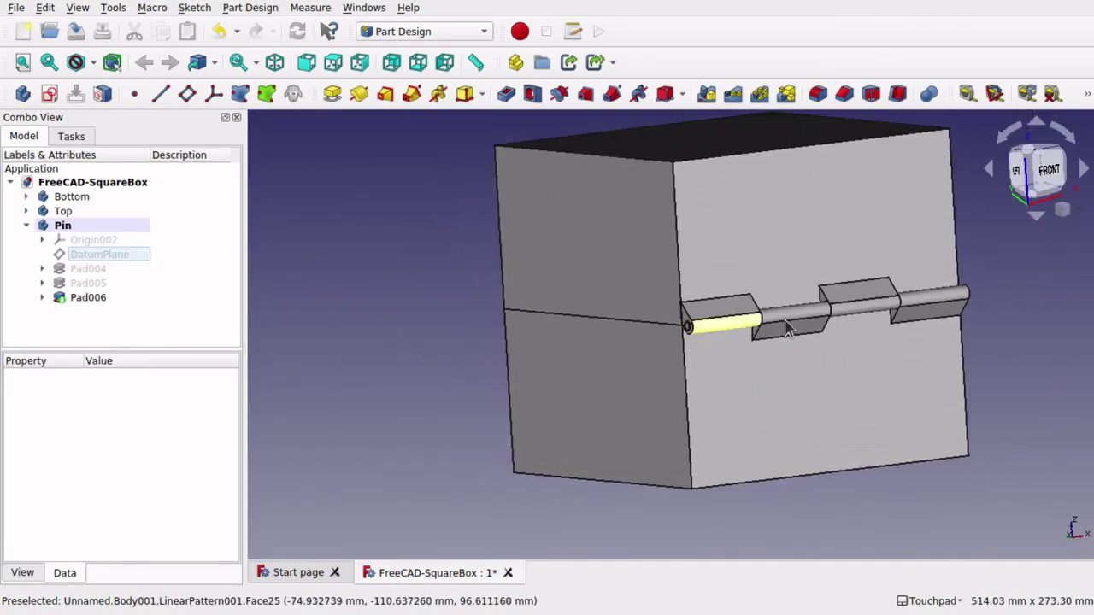
left_click_drag(788, 327, 642, 320, "alt")
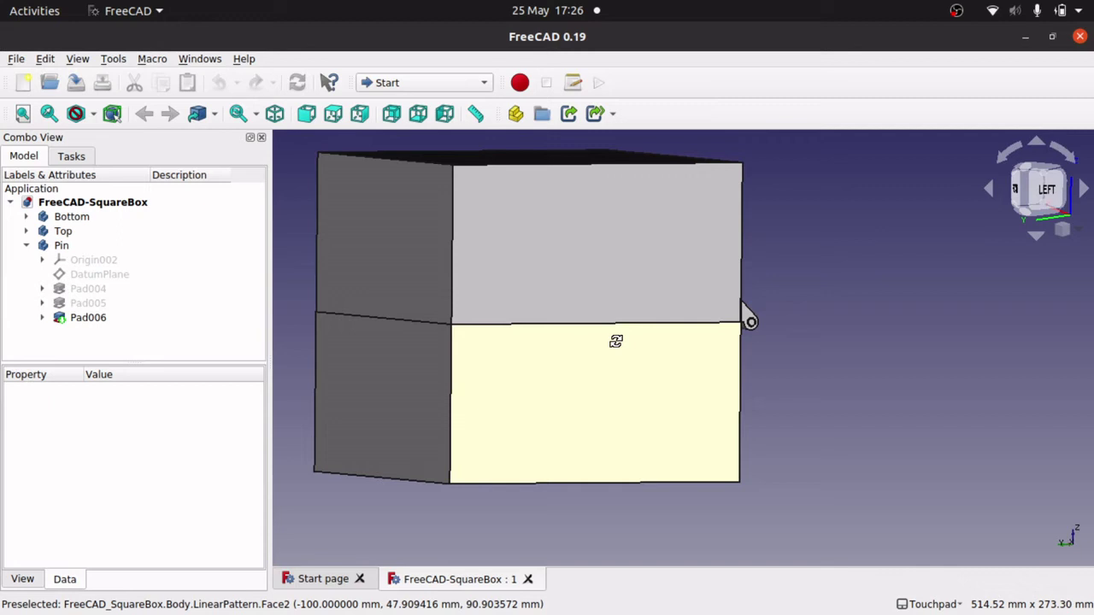
left_click_drag(615, 341, 658, 349, "alt")
left_click_drag(687, 292, 764, 307, "alt")
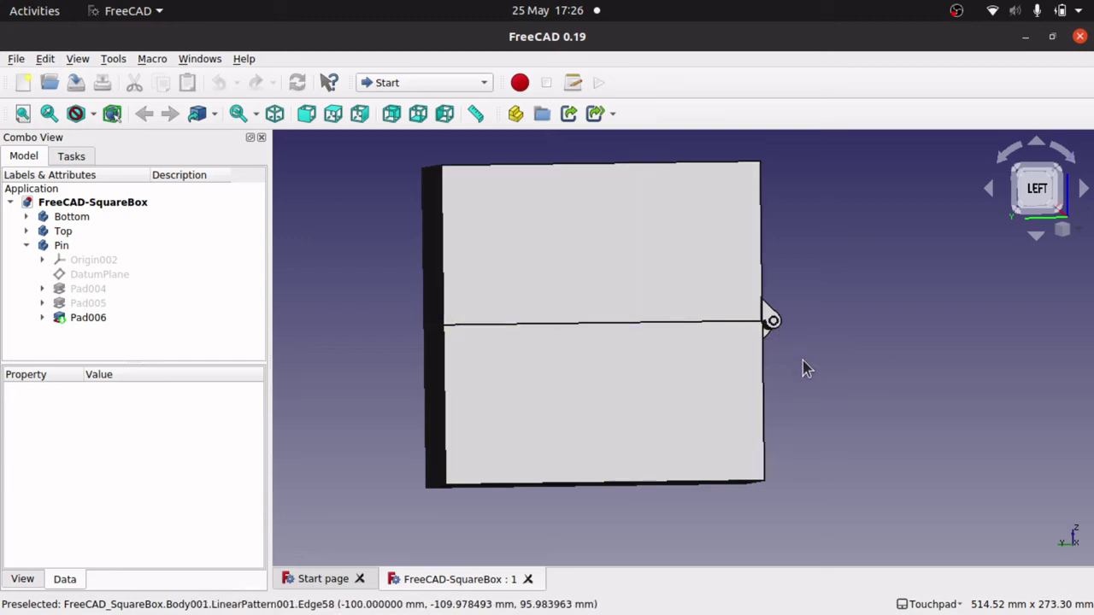
mouse_move(825, 247)
left_mouse_down("alt")
mouse_move(769, 264)
mouse_move(862, 242)
mouse_move(816, 249)
mouse_move(818, 259)
left_mouse_up("alt")
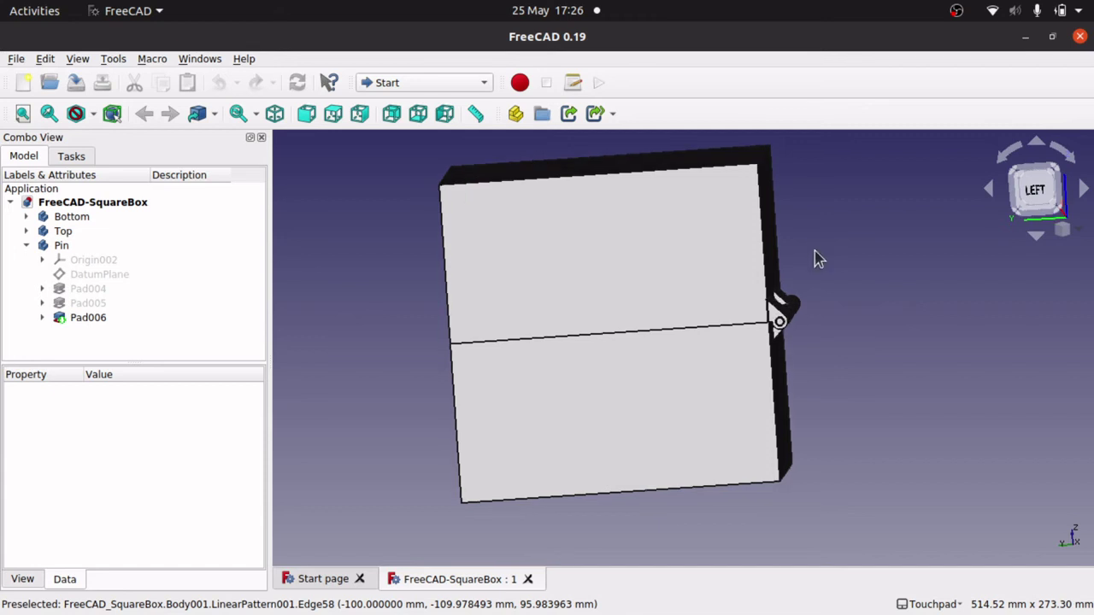
left_click(480, 85)
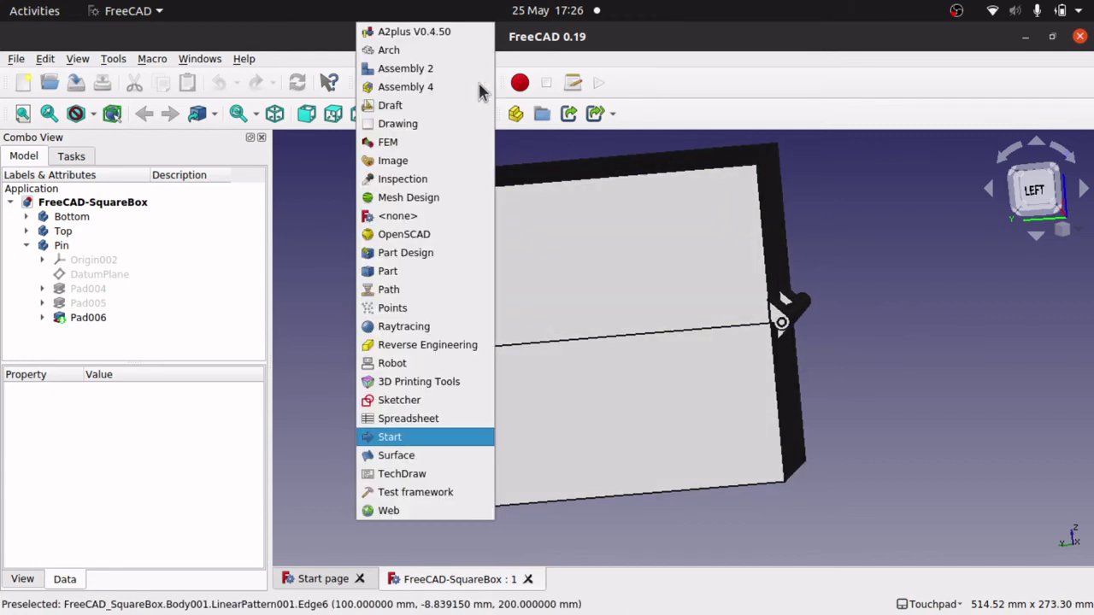
Step: Switch to the Draft workbench, then back to Part Design
left_click(420, 110)
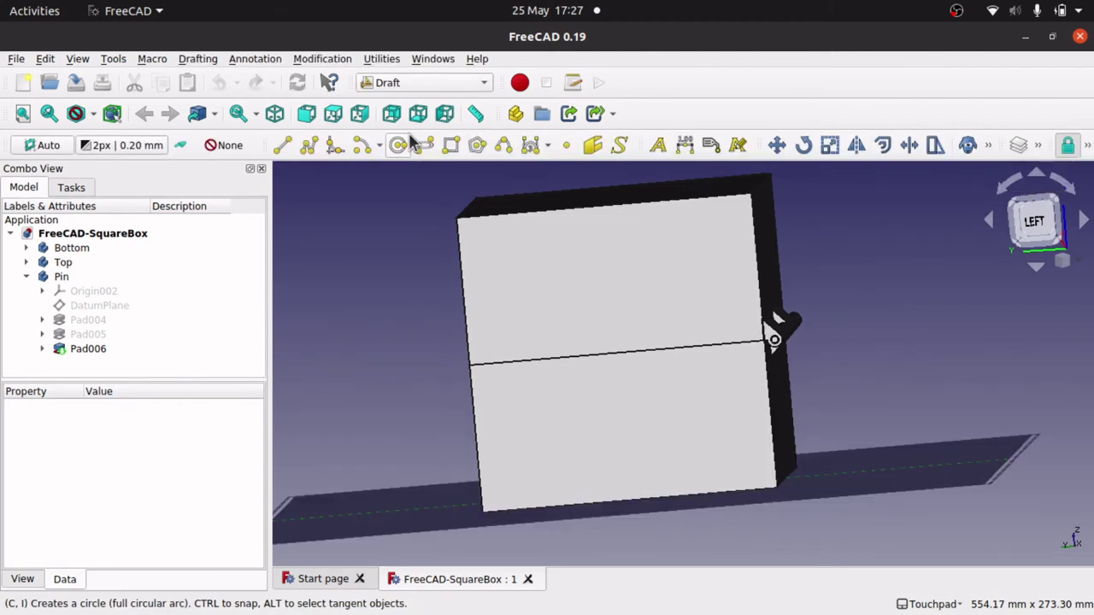
left_click(410, 84)
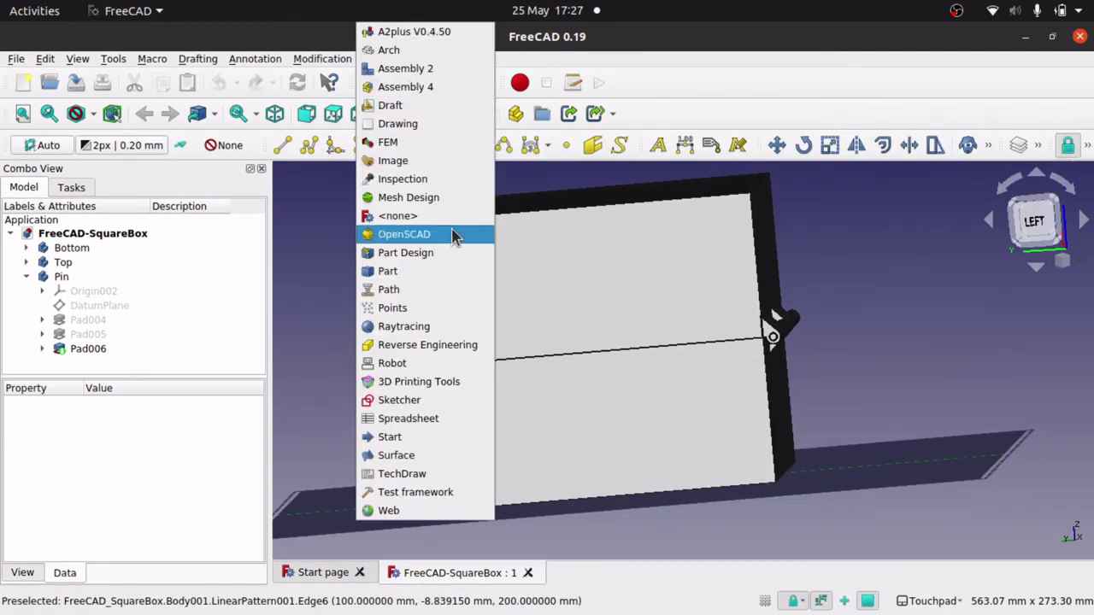
left_click(453, 254)
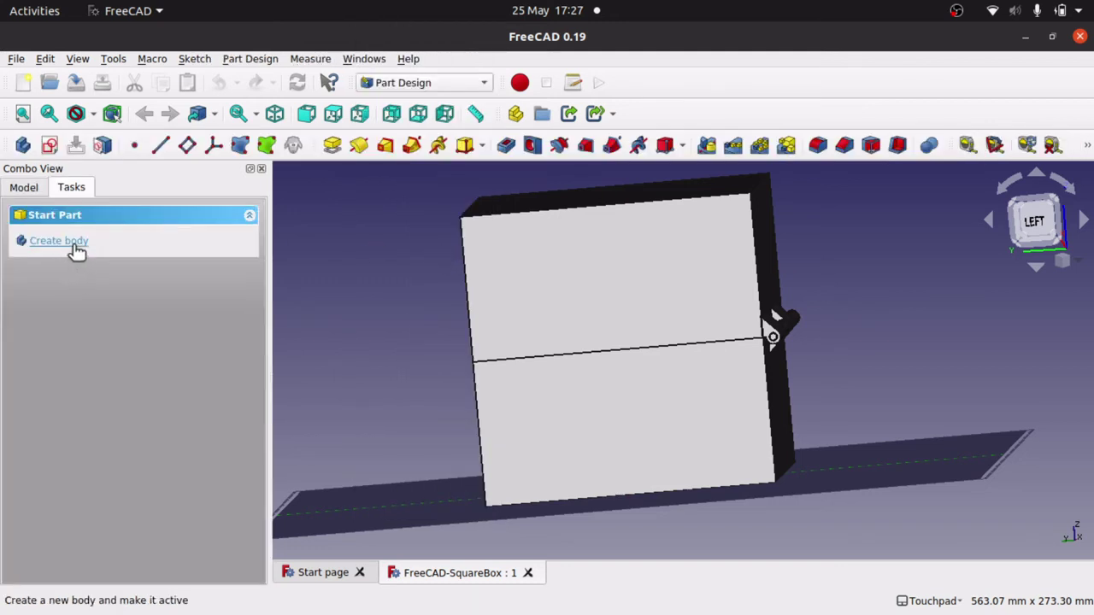
Step: Open Transform on the Top body, undo its 15° tilt, and confirm the panel
left_click(25, 189)
left_click(62, 265)
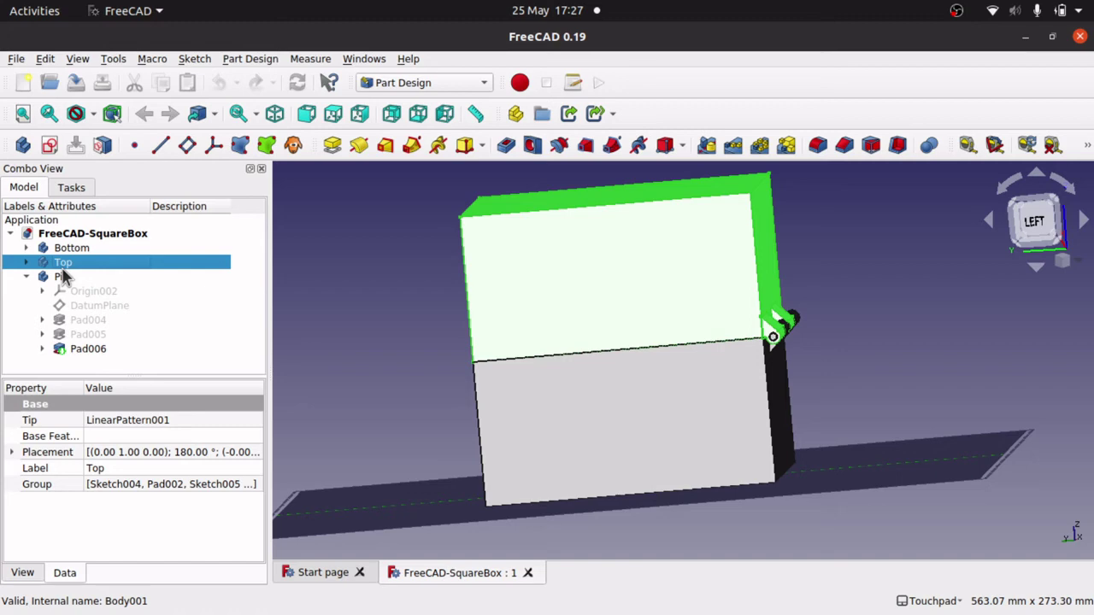
right_click(75, 266)
left_click(119, 298)
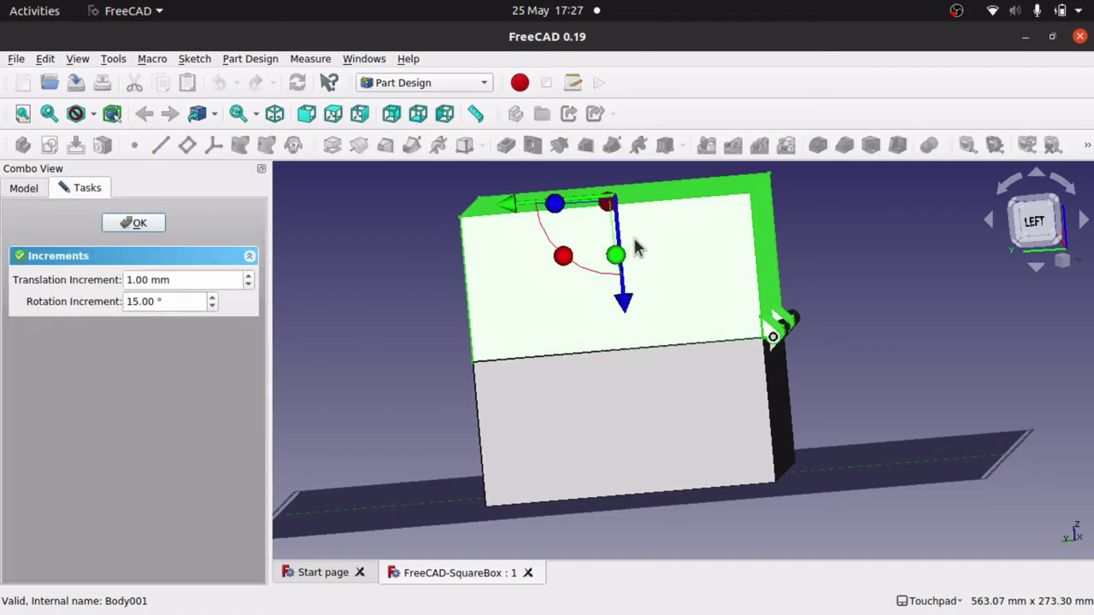
left_click_drag(596, 222, 521, 239, "alt")
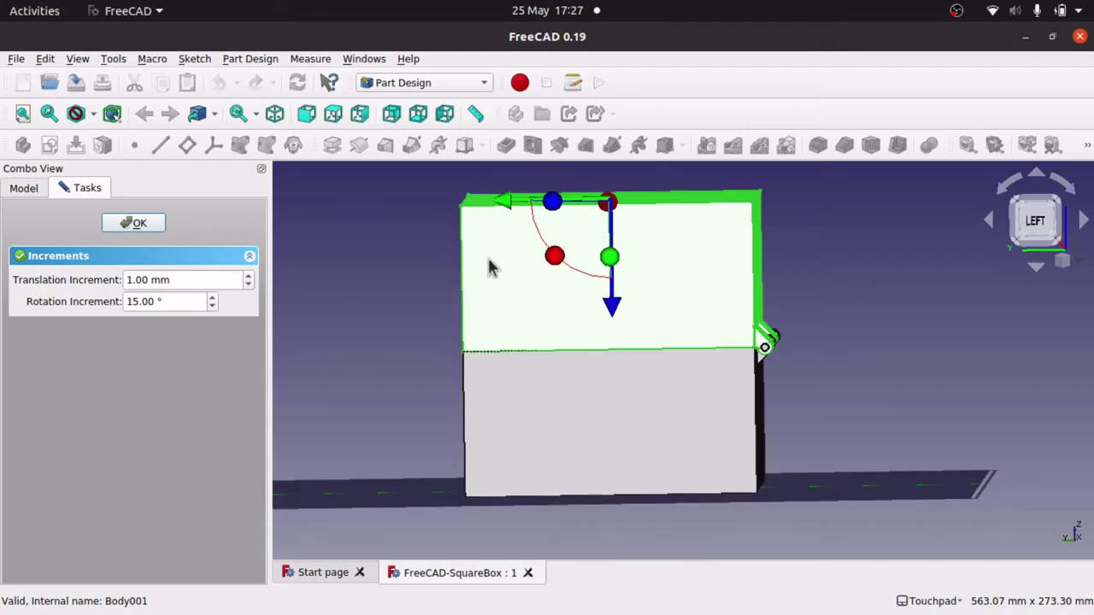
left_click_drag(605, 194, 596, 223, "alt")
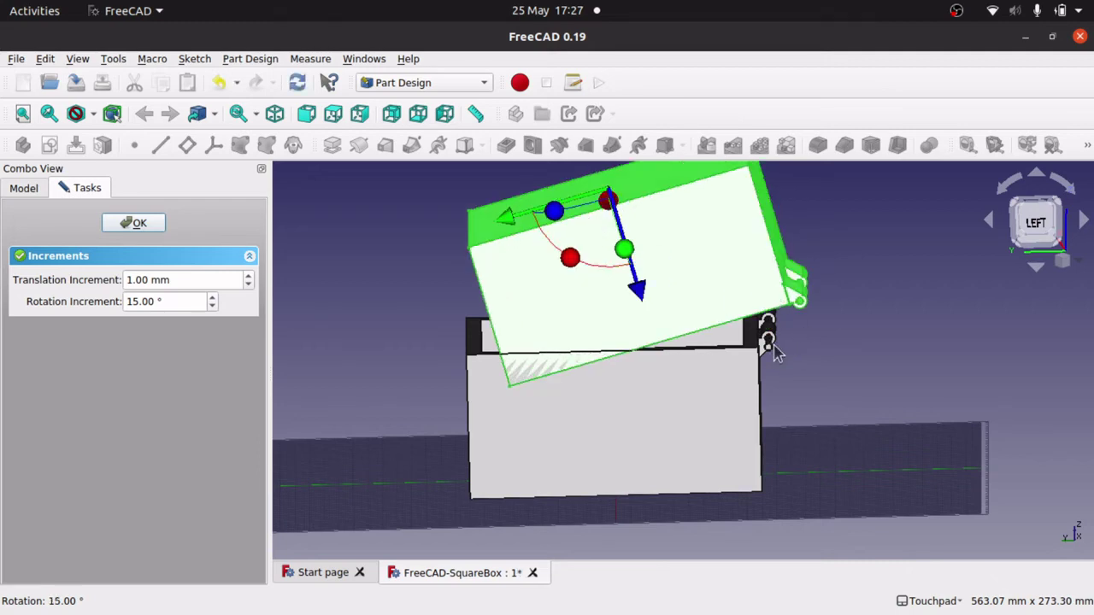
key("ctrl+z")
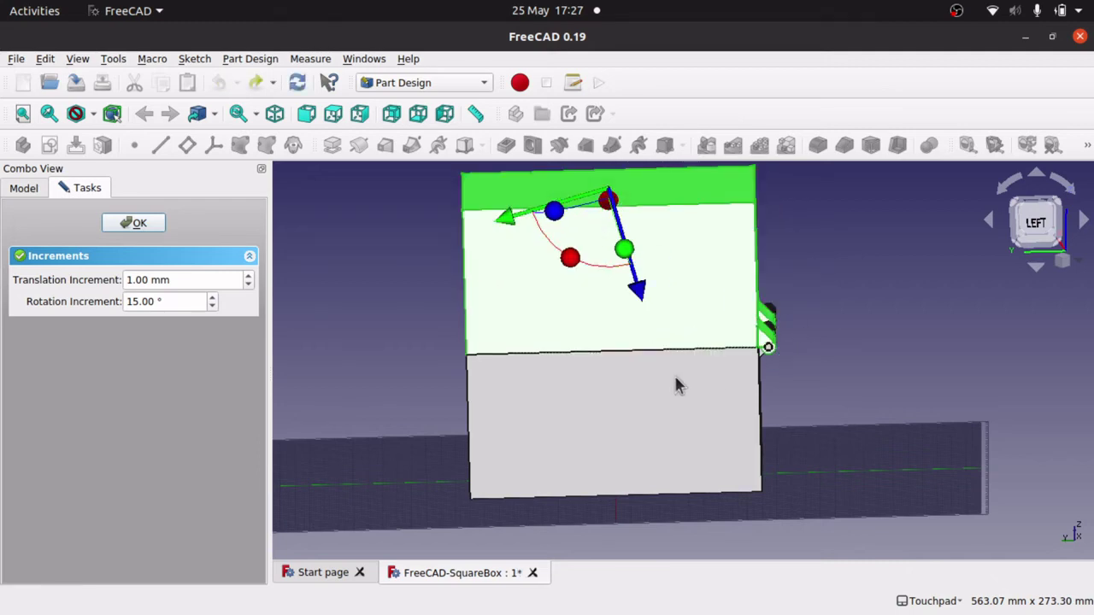
left_click(135, 226)
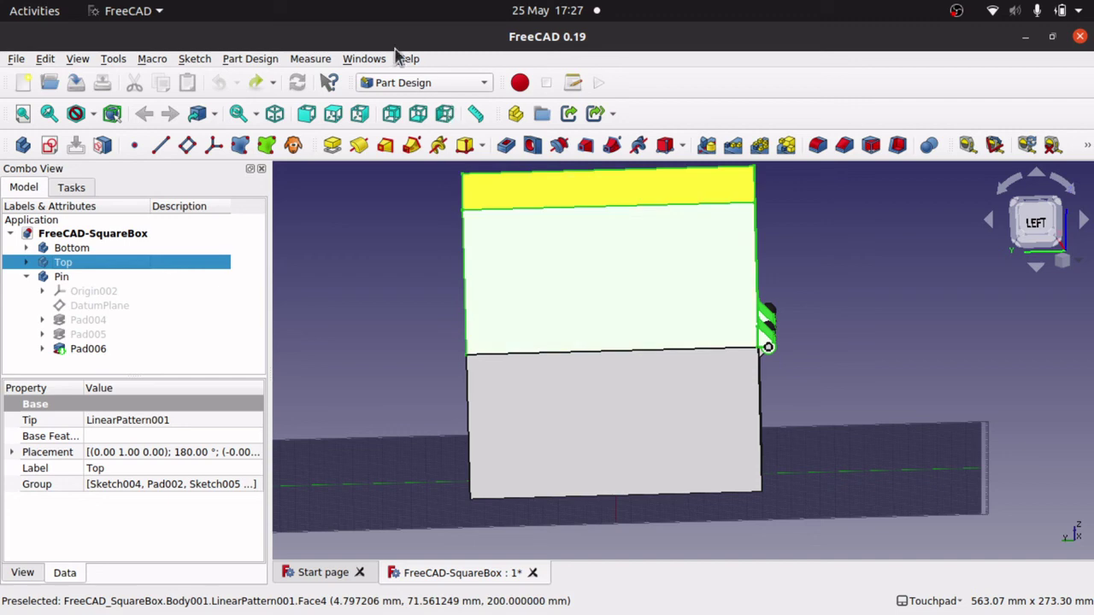
Step: Switch to the Draft workbench and orbit back to a side view of the box
left_click(424, 83)
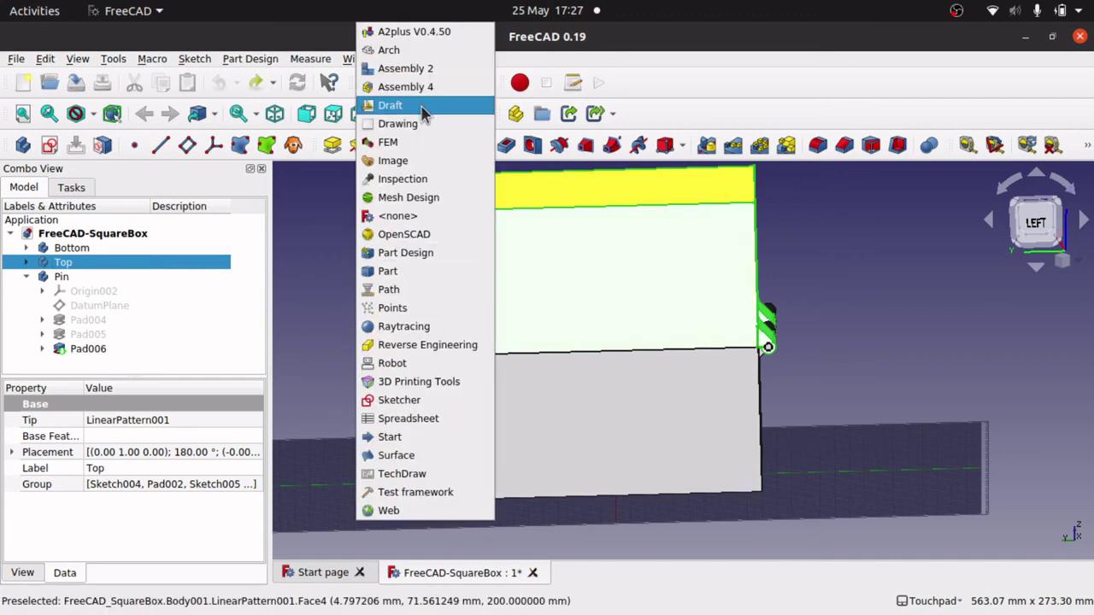
left_click(422, 112)
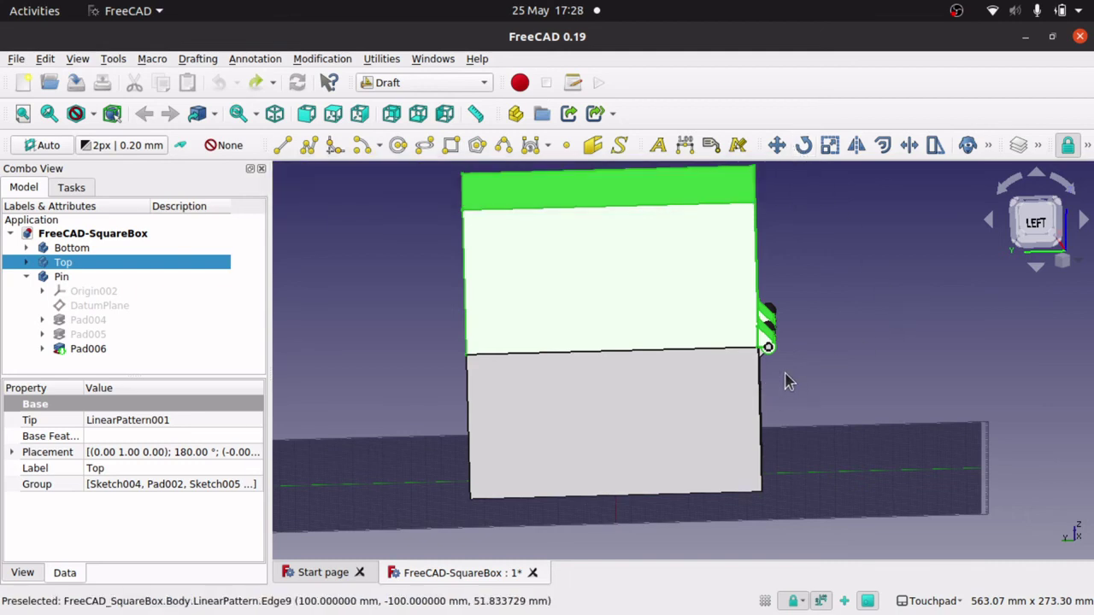
left_click_drag(805, 382, 688, 347, "alt")
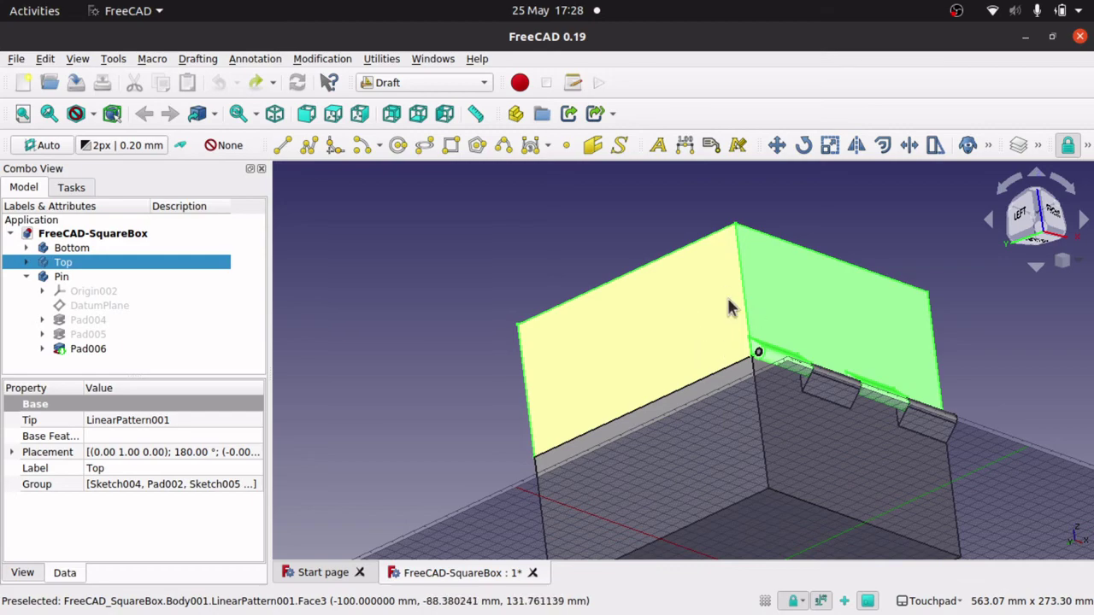
left_click_drag(786, 321, 794, 349, "alt")
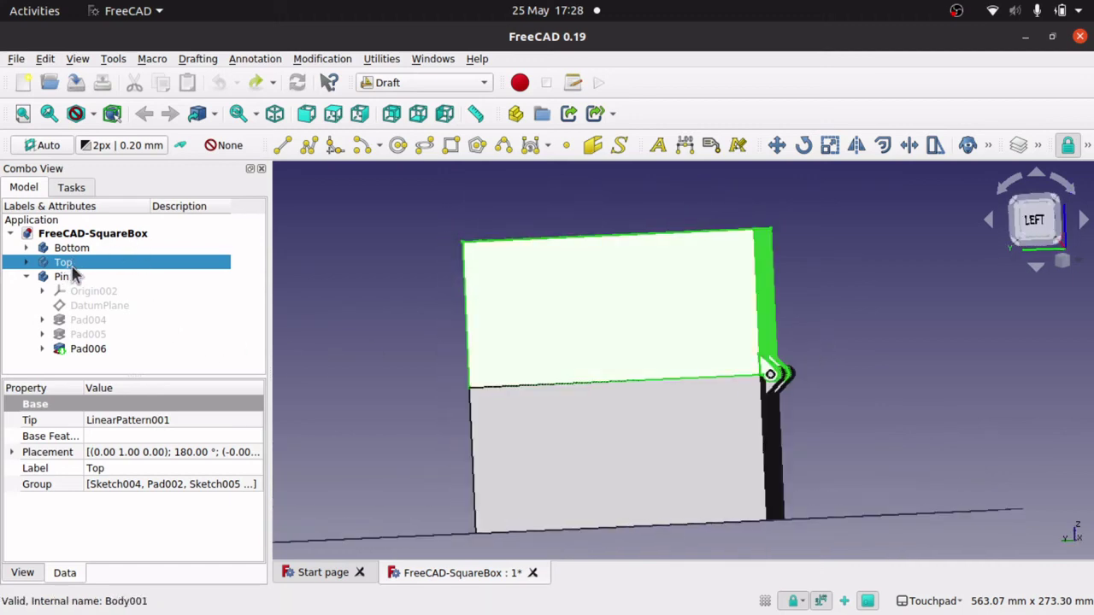
Step: Rotate the Top lid open with Draft Rotate about the hinge pin centre
left_click(804, 145)
scroll(737, 387, "up", 5)
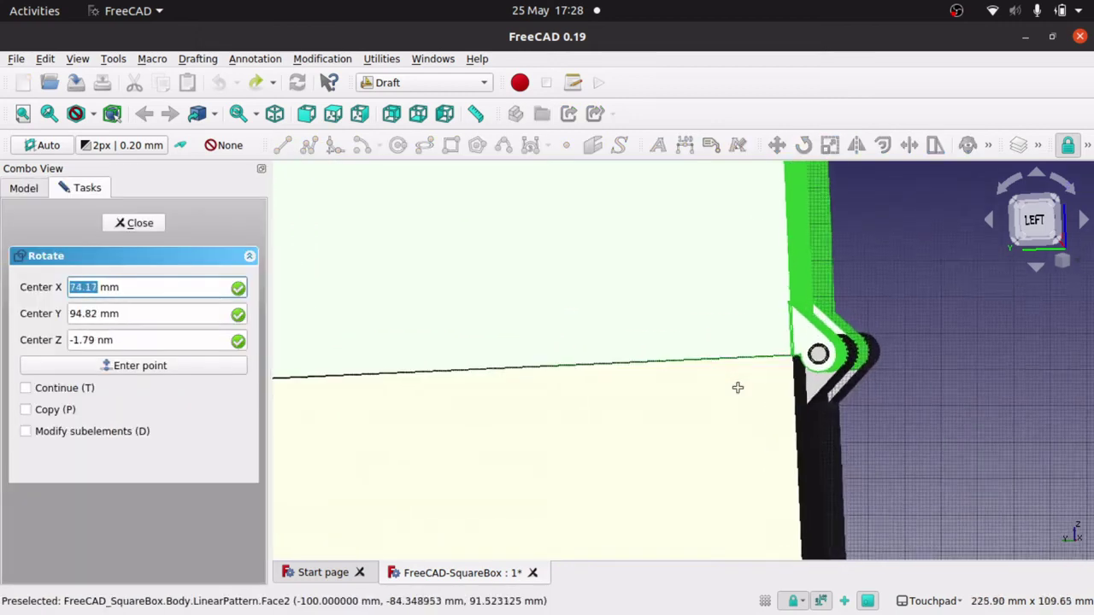
scroll(738, 387, "up", 2)
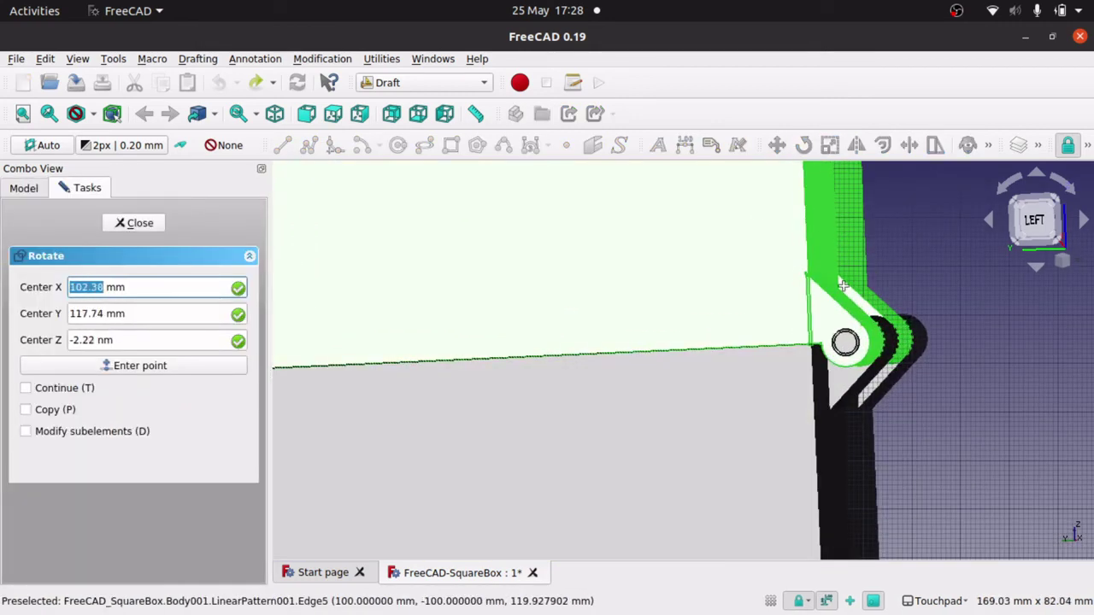
scroll(842, 295, "down", 3)
scroll(836, 303, "up", 3)
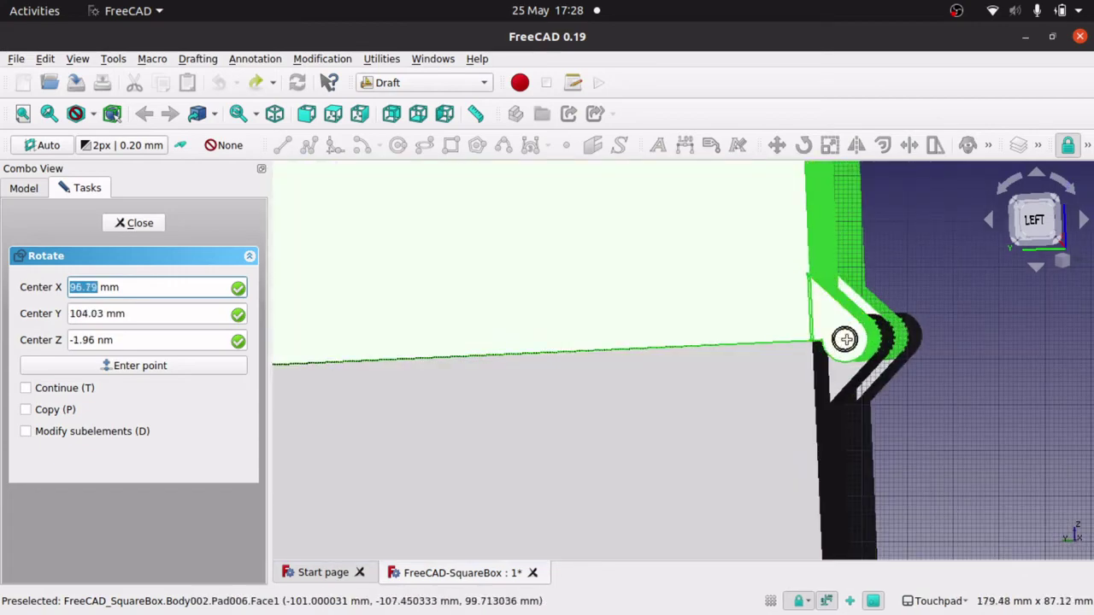
left_click(844, 339)
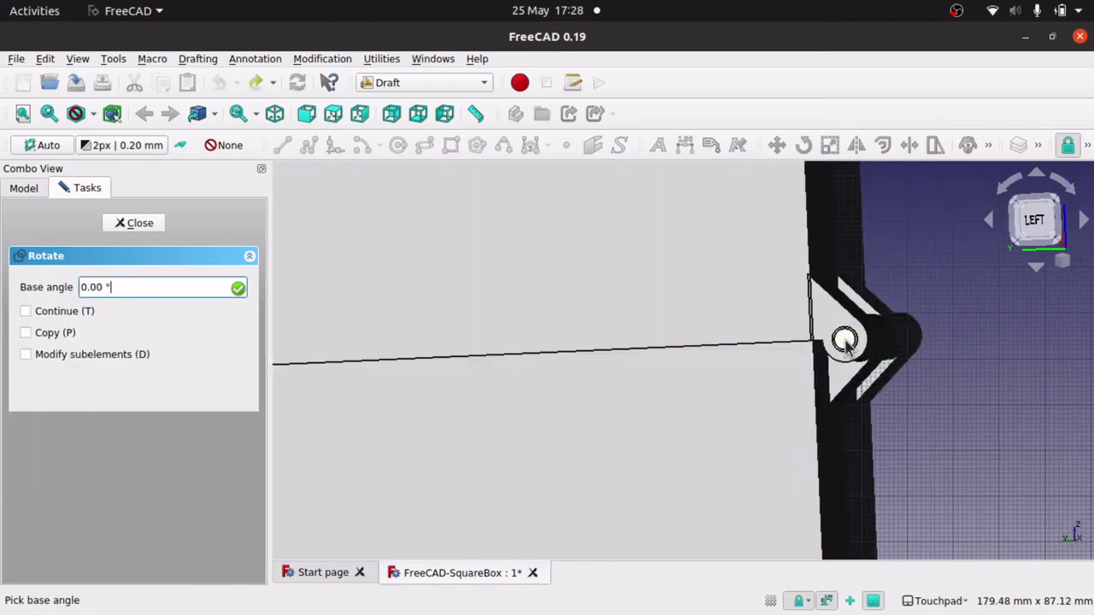
left_click(824, 207)
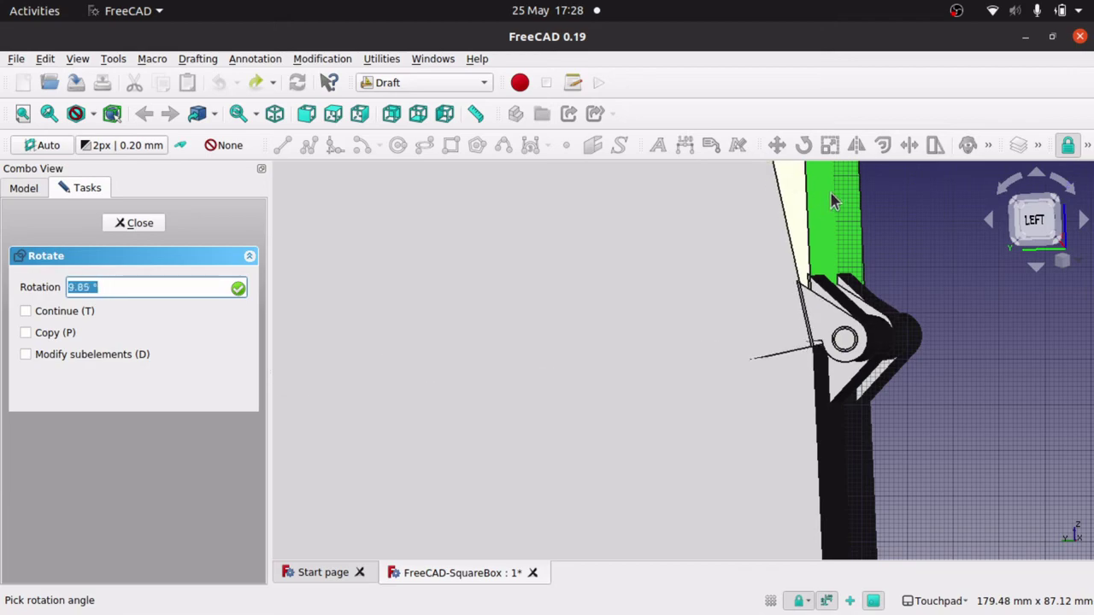
left_click(919, 246)
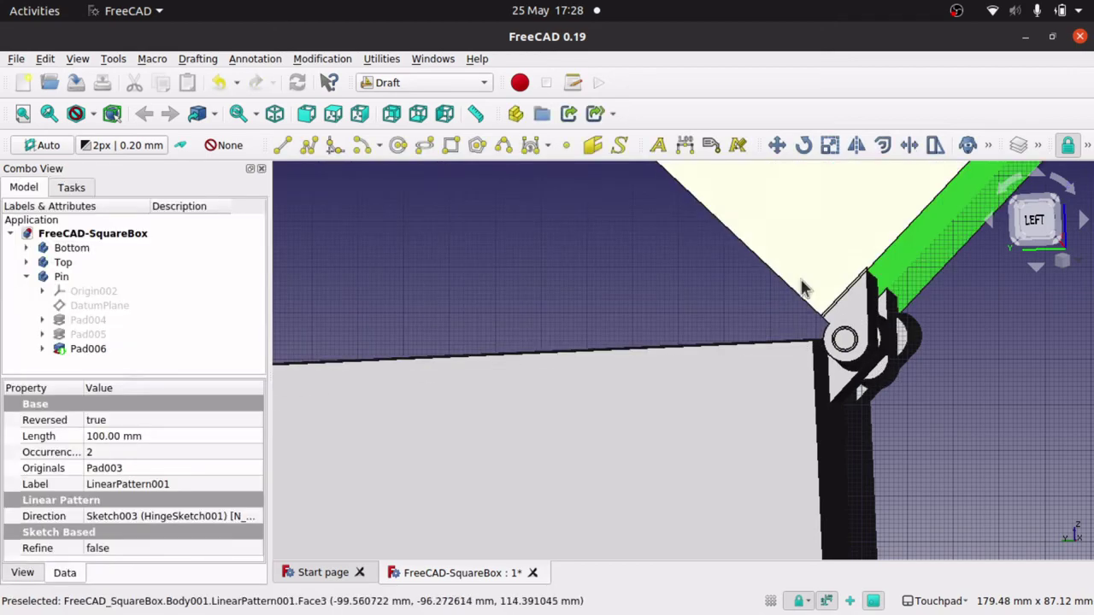
scroll(803, 289, "down", 3)
left_click_drag(706, 262, 765, 340, "alt")
Step: Orbit and zoom around the open lid to inspect the hinge pin from the rear
scroll(743, 312, "up", 5)
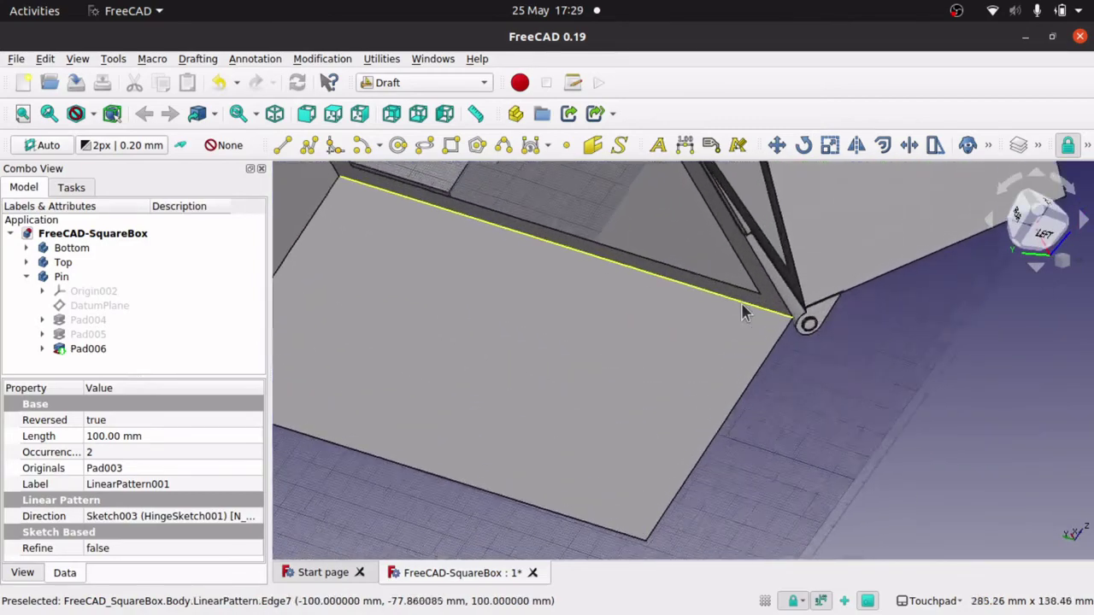
left_click_drag(756, 216, 760, 269, "alt")
scroll(761, 269, "down", 5)
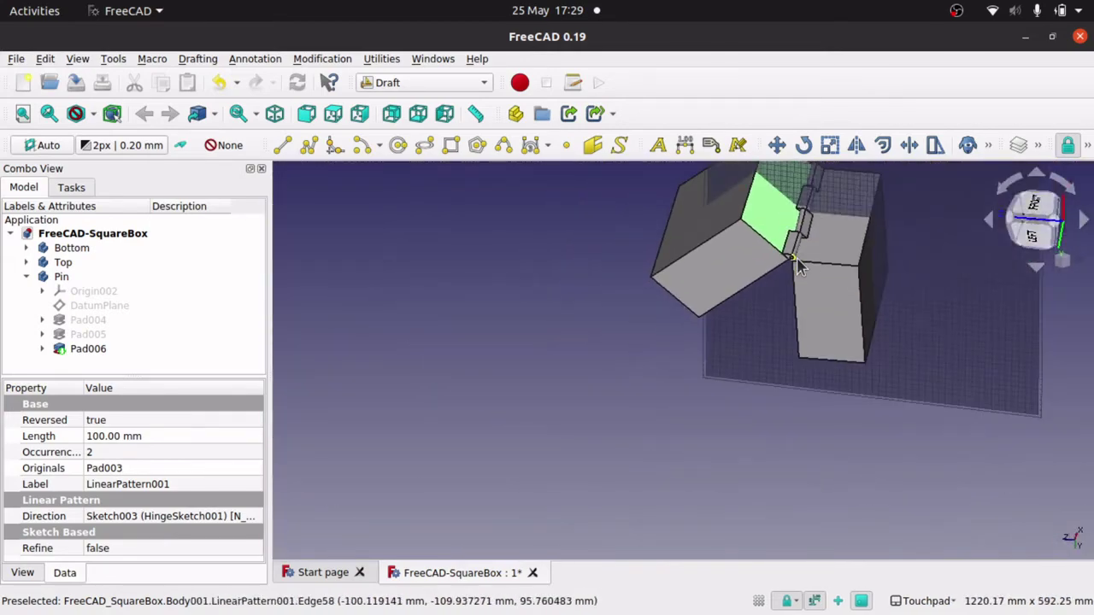
scroll(813, 199, "up", 6)
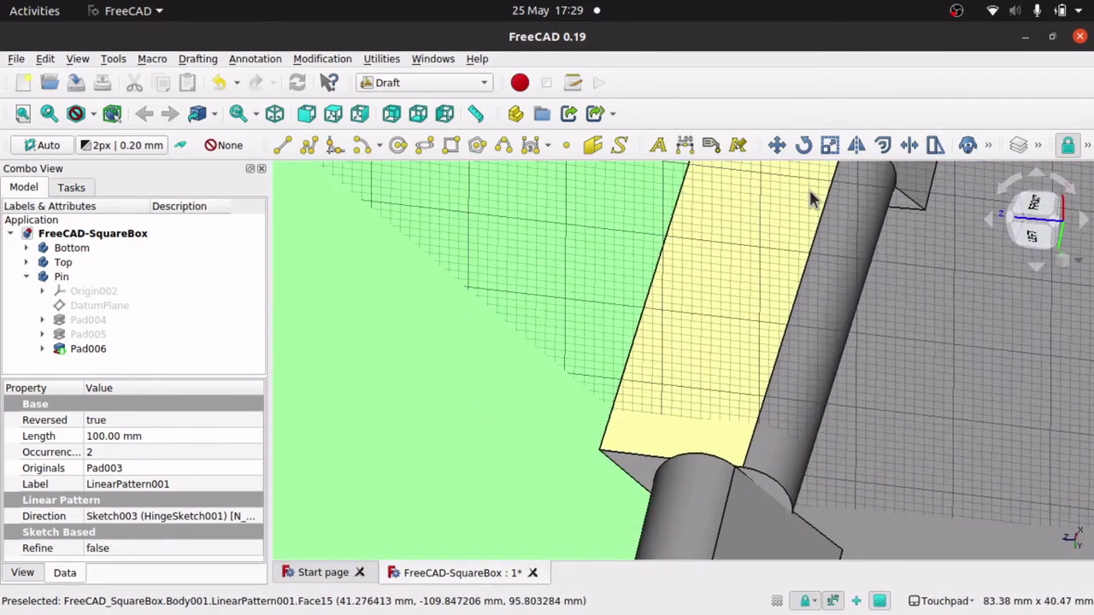
scroll(813, 199, "down", 3)
scroll(813, 199, "down", 2)
left_click_drag(812, 199, 684, 375, "alt")
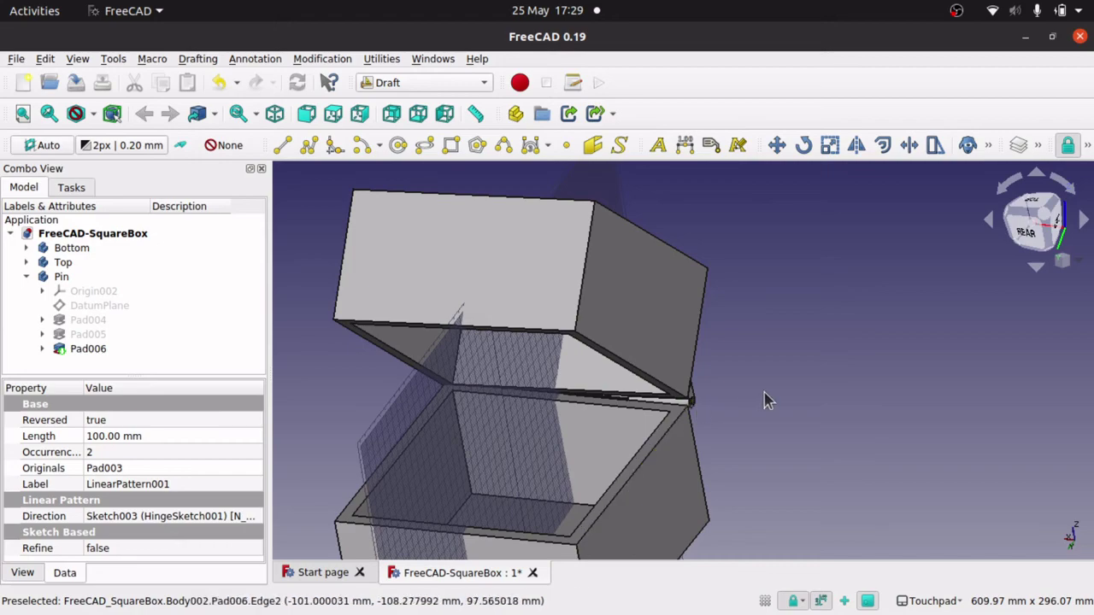
left_click_drag(766, 400, 573, 376, "alt")
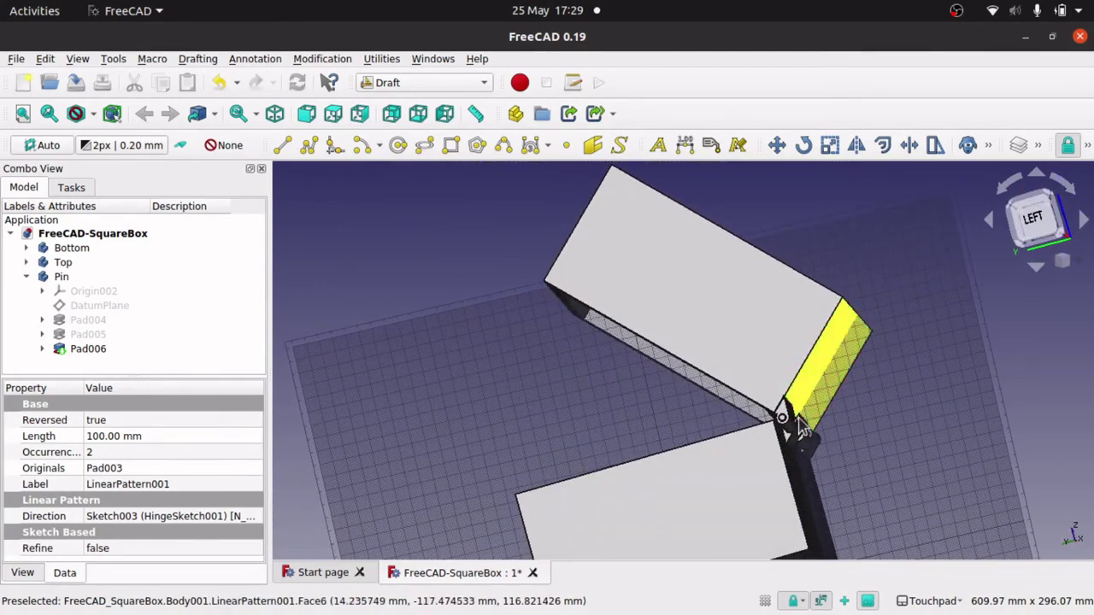
Step: Orbit over the hinge to view the box opening from above
scroll(636, 367, "up", 3)
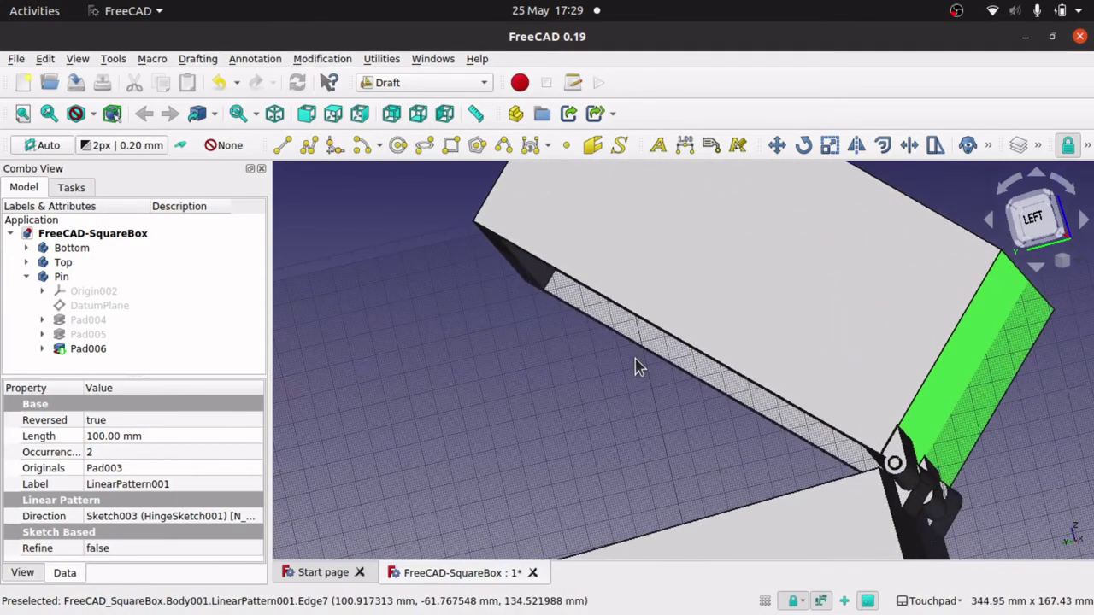
scroll(637, 367, "down", 2)
scroll(636, 368, "up", 1)
scroll(636, 368, "up", 1)
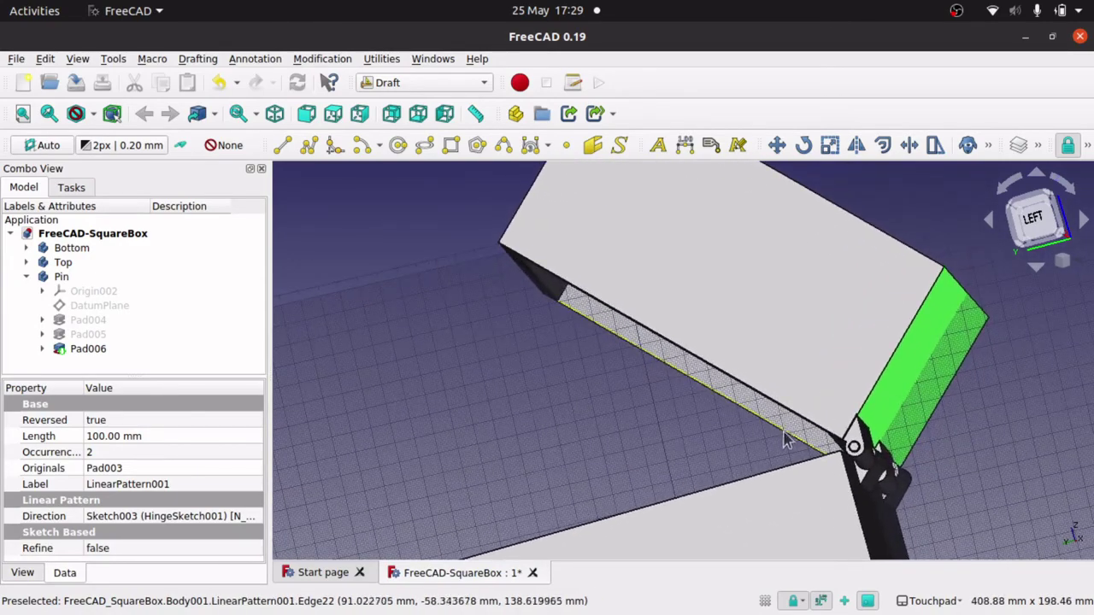
left_click_drag(785, 440, 927, 534, "alt")
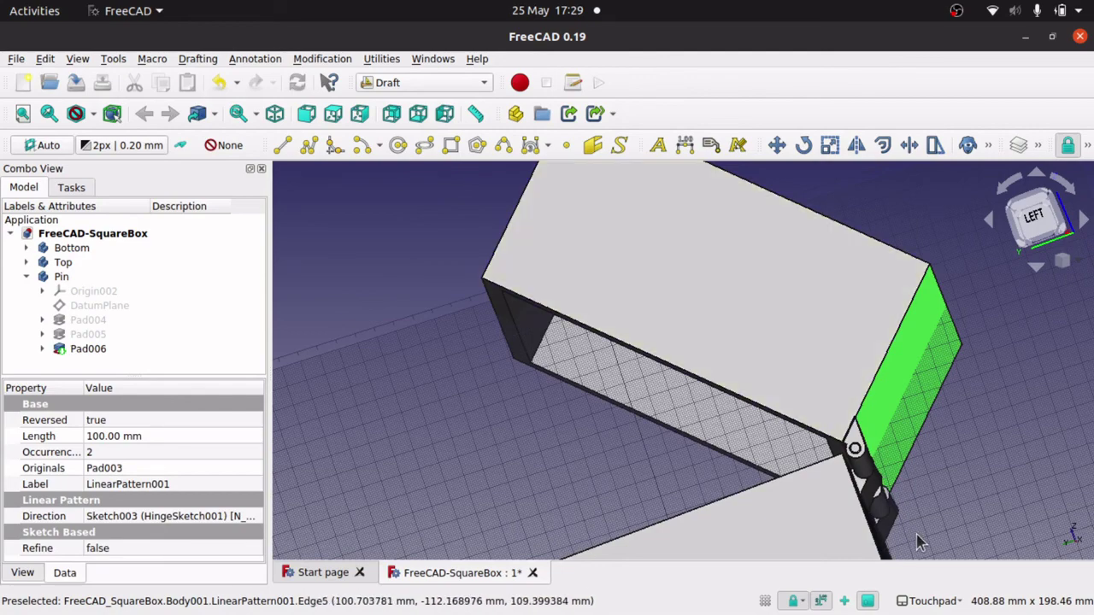
left_click_drag(897, 496, 885, 428, "alt")
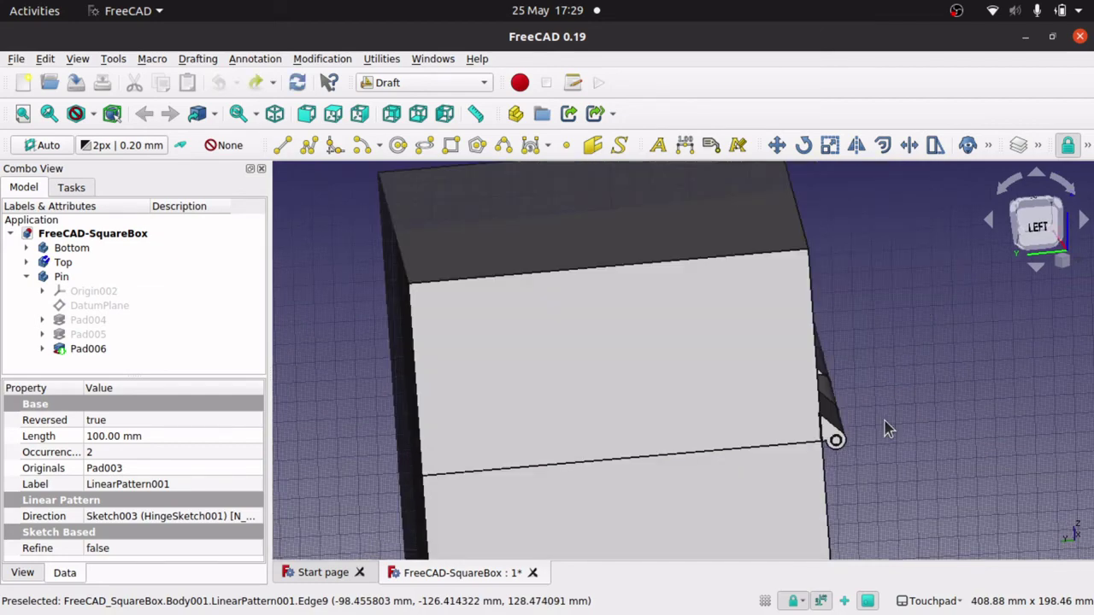
mouse_move(830, 435)
left_mouse_down("alt")
mouse_move(794, 420)
mouse_move(829, 437)
left_mouse_up("alt")
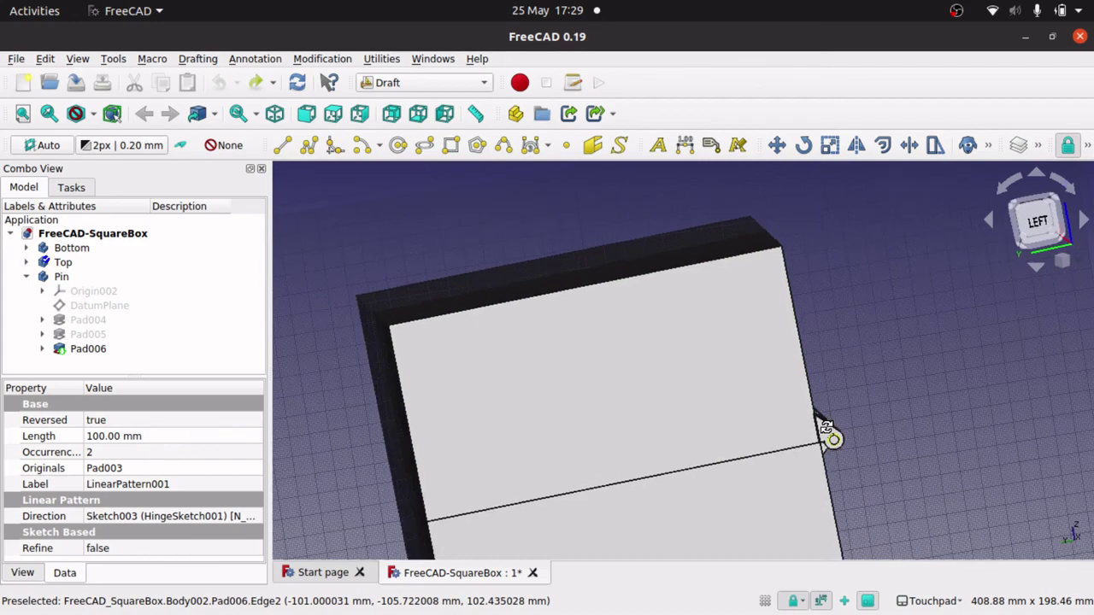
left_click(1034, 237)
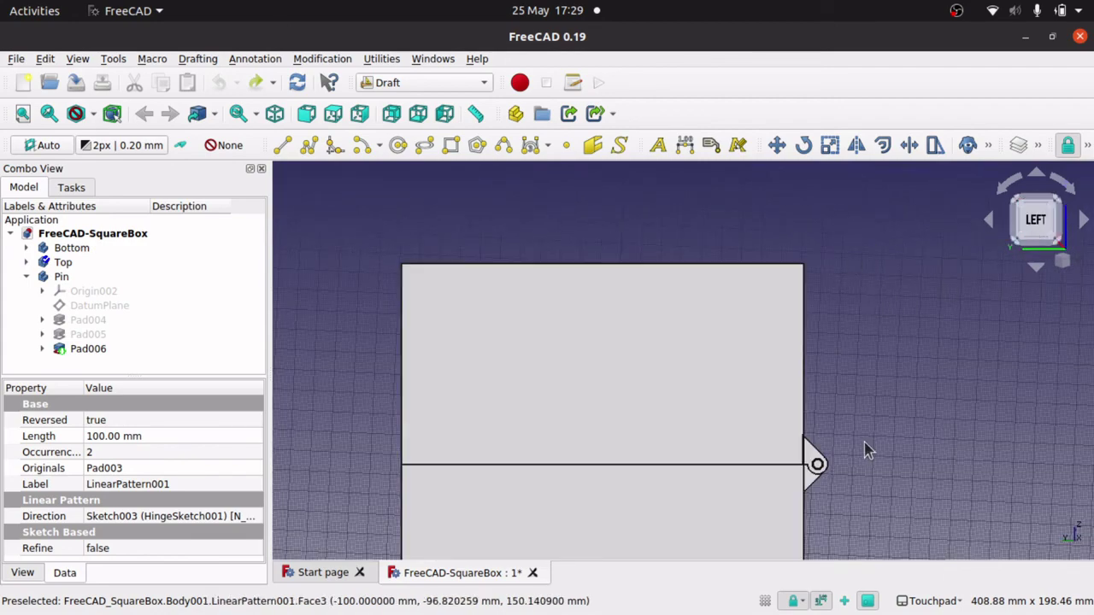
scroll(808, 475, "up", 8)
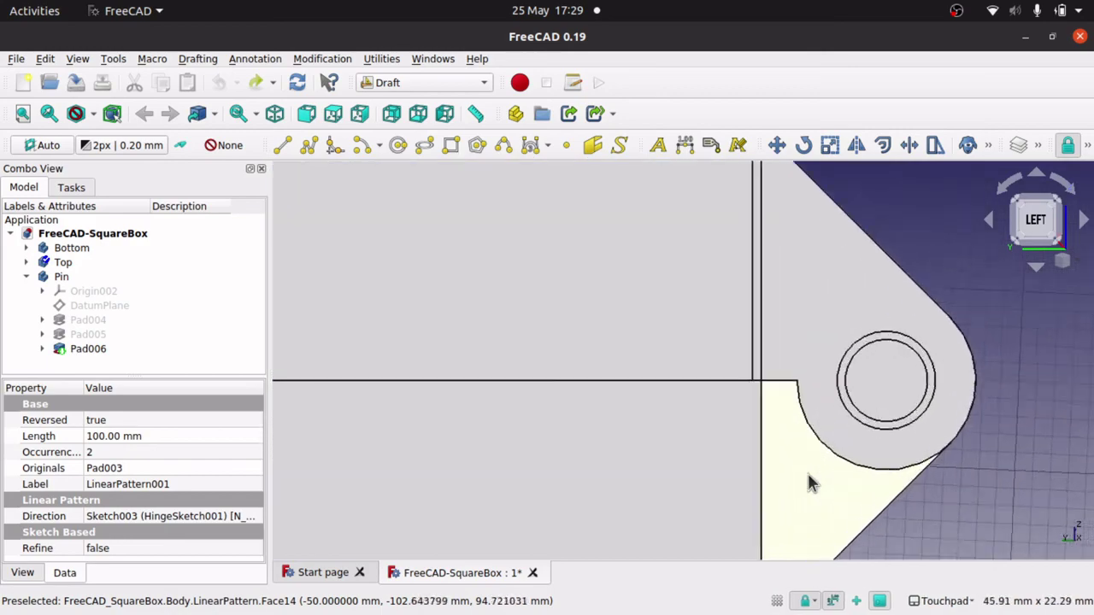
left_click(897, 372)
left_click(803, 145)
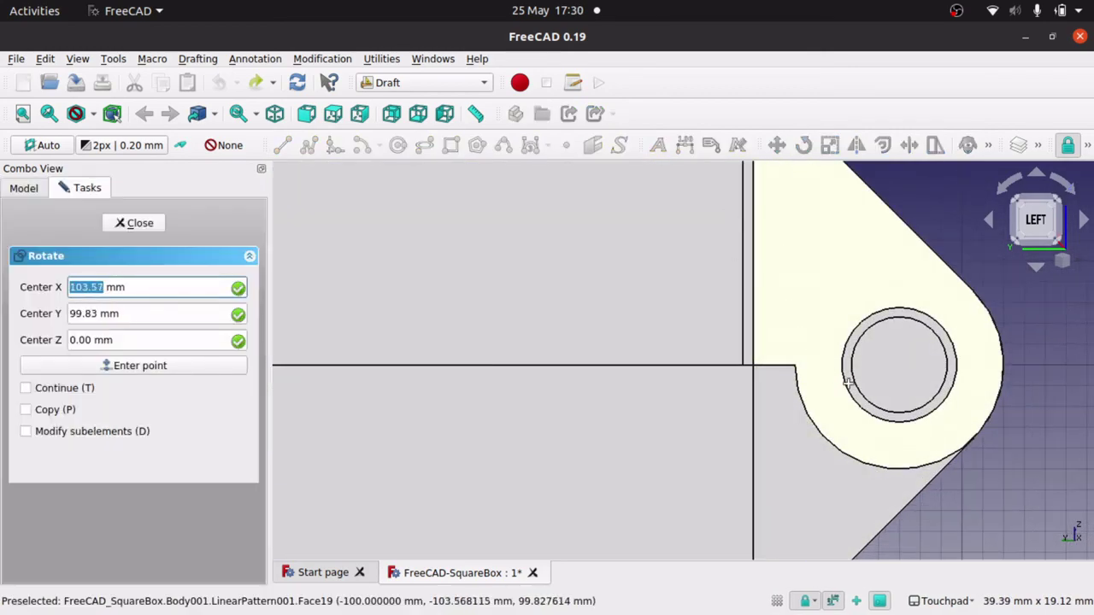
left_click(905, 377)
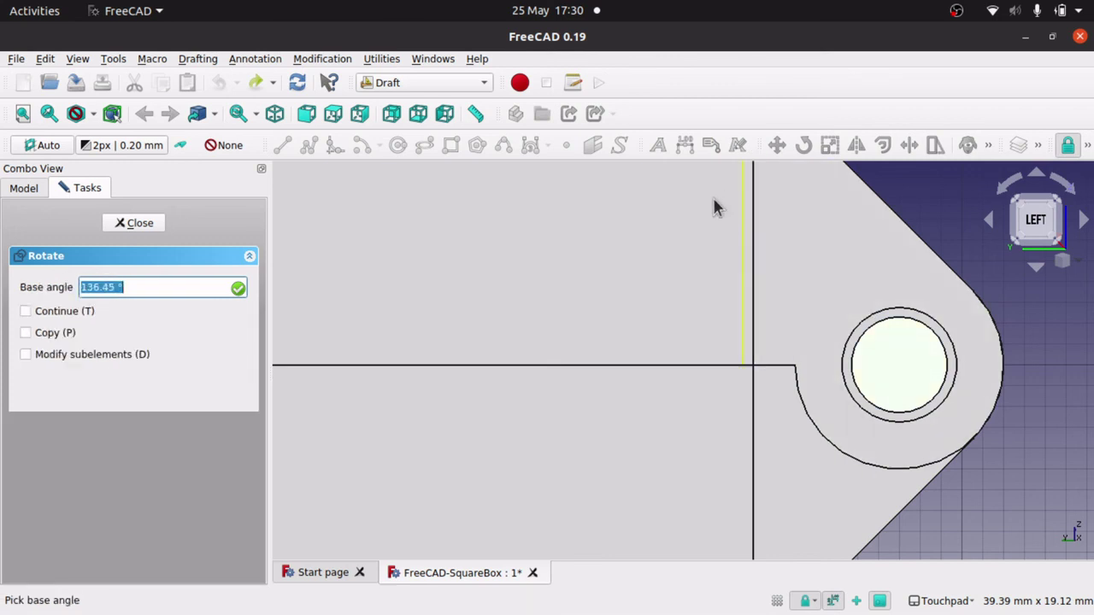
left_click(659, 190)
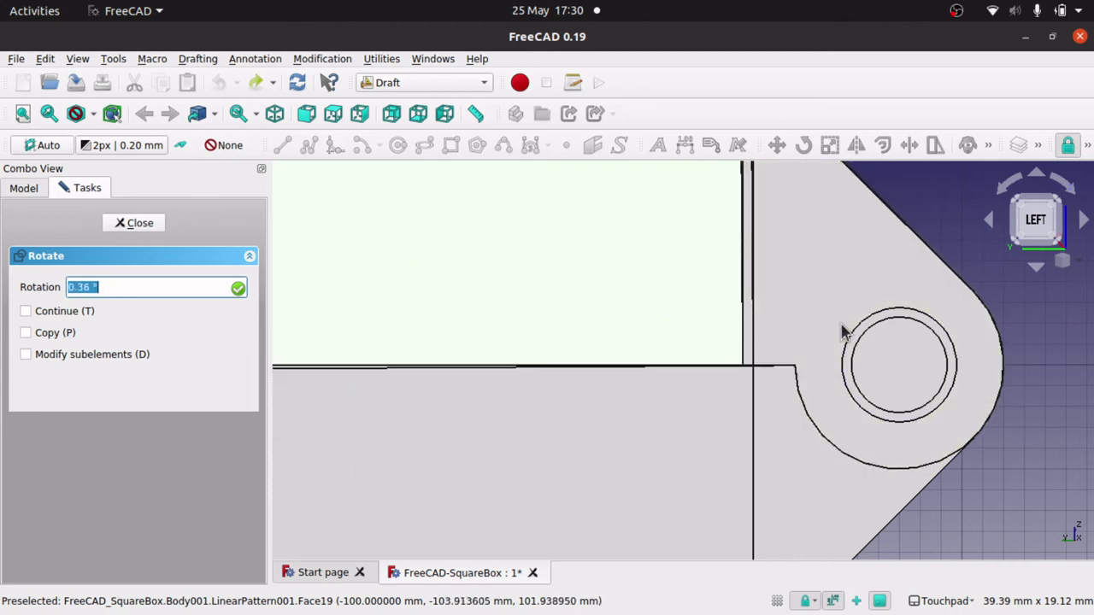
key("Escape")
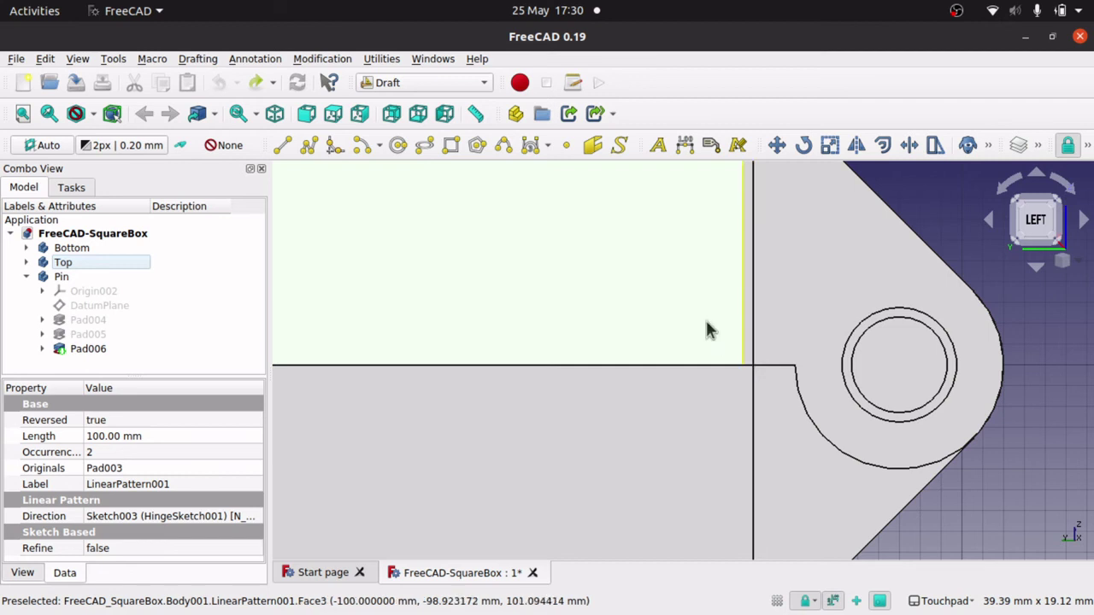
Step: Turn on Snap Lock plus the Endpoint, Midpoint, Center and Parallel snaps
left_click(1088, 147)
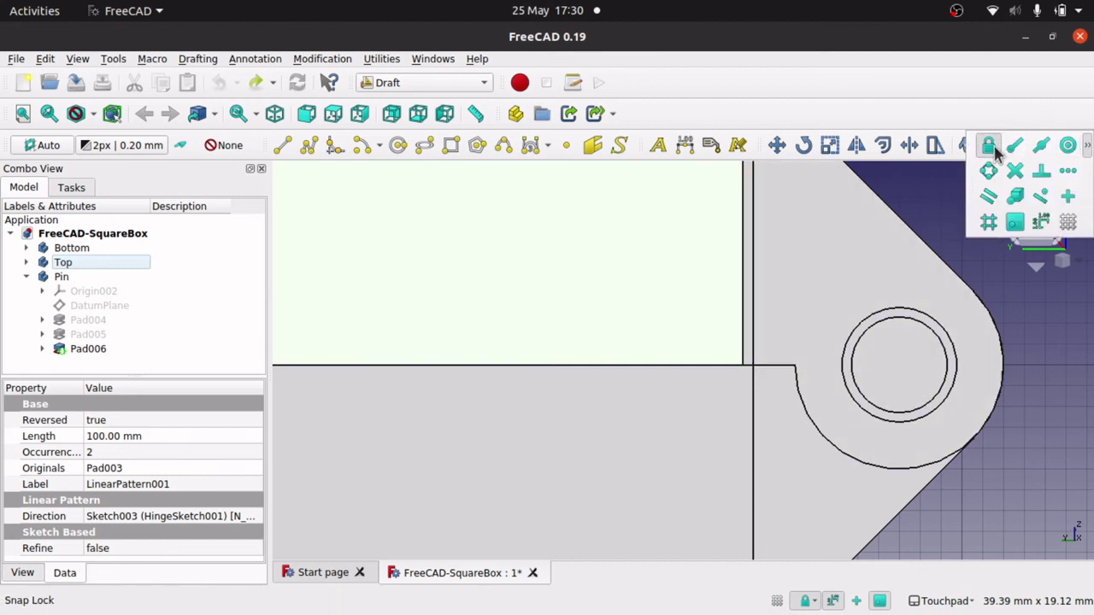
left_click(991, 149)
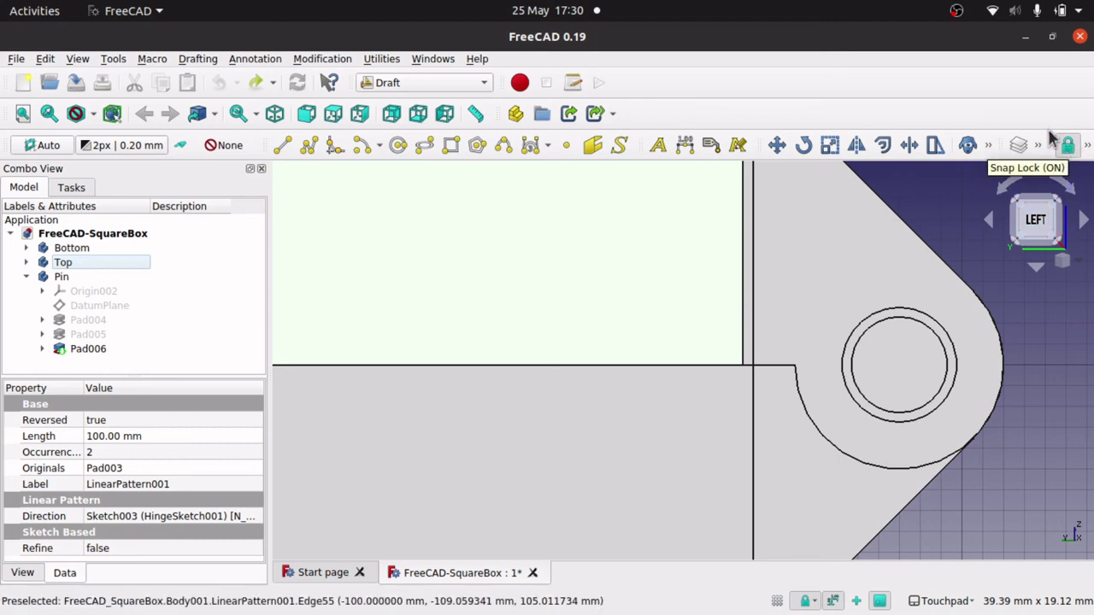
left_click(1088, 148)
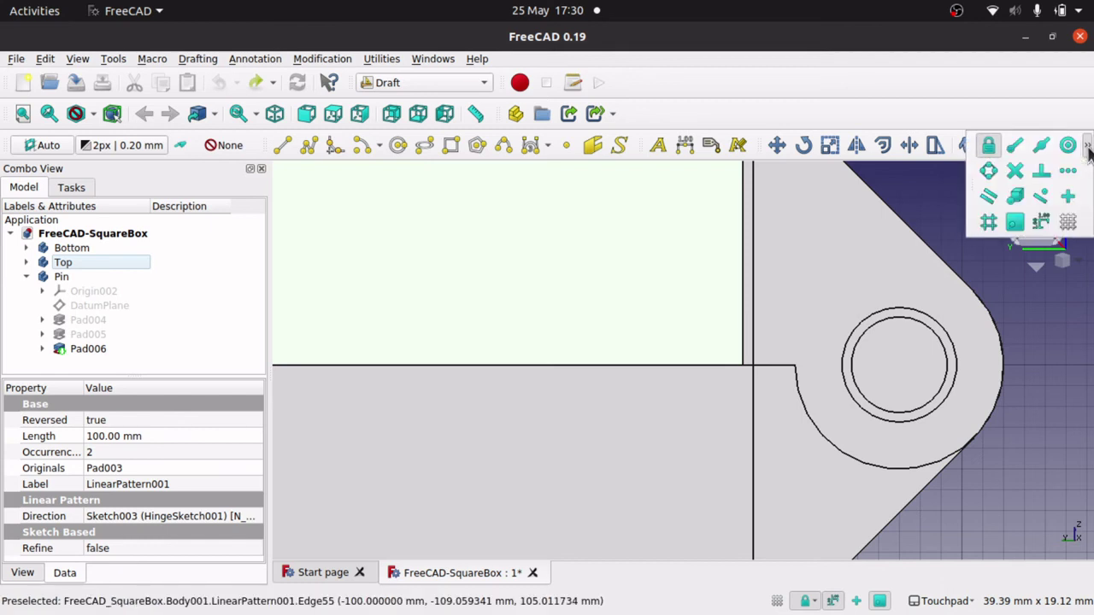
left_click(1016, 148)
left_click(1041, 145)
left_click(1067, 145)
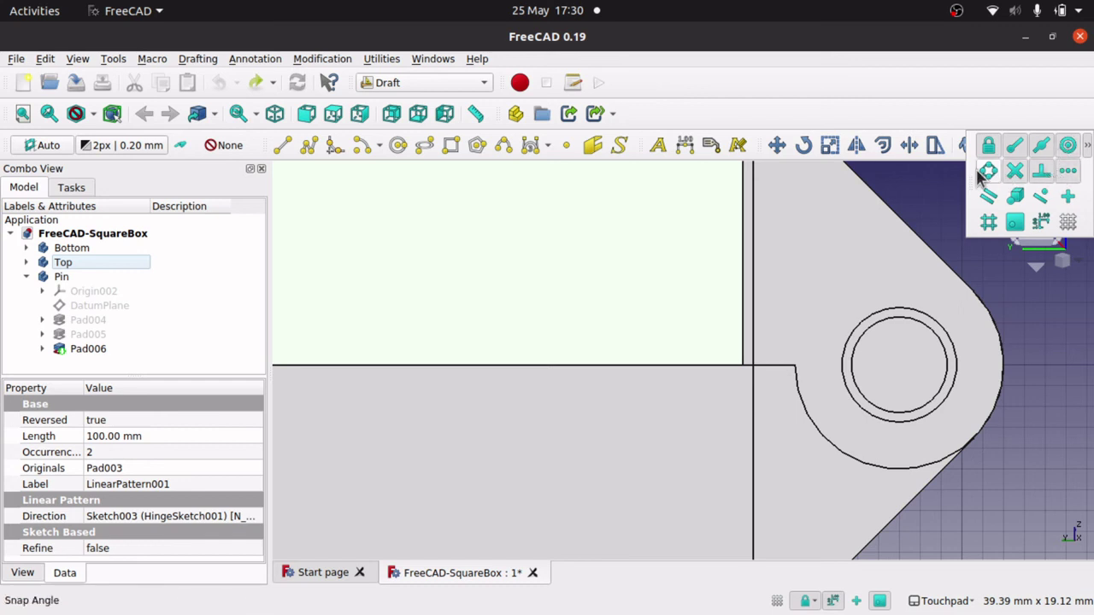
left_click(987, 197)
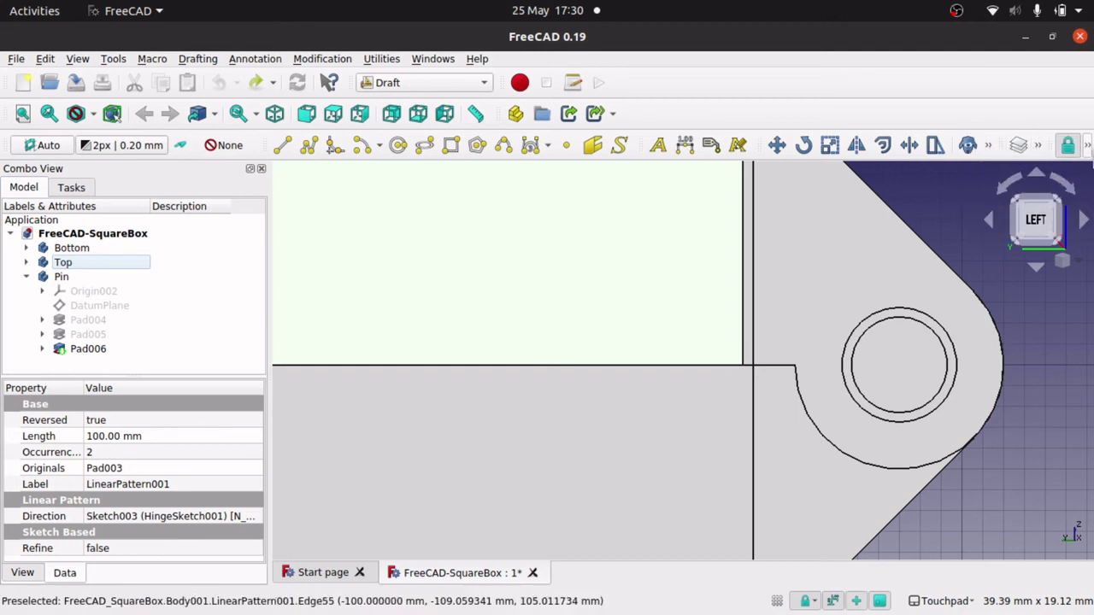
Step: Switch snapping on overall, re-enable the circle-centre snap, and zoom out to the whole box
left_click(1087, 147)
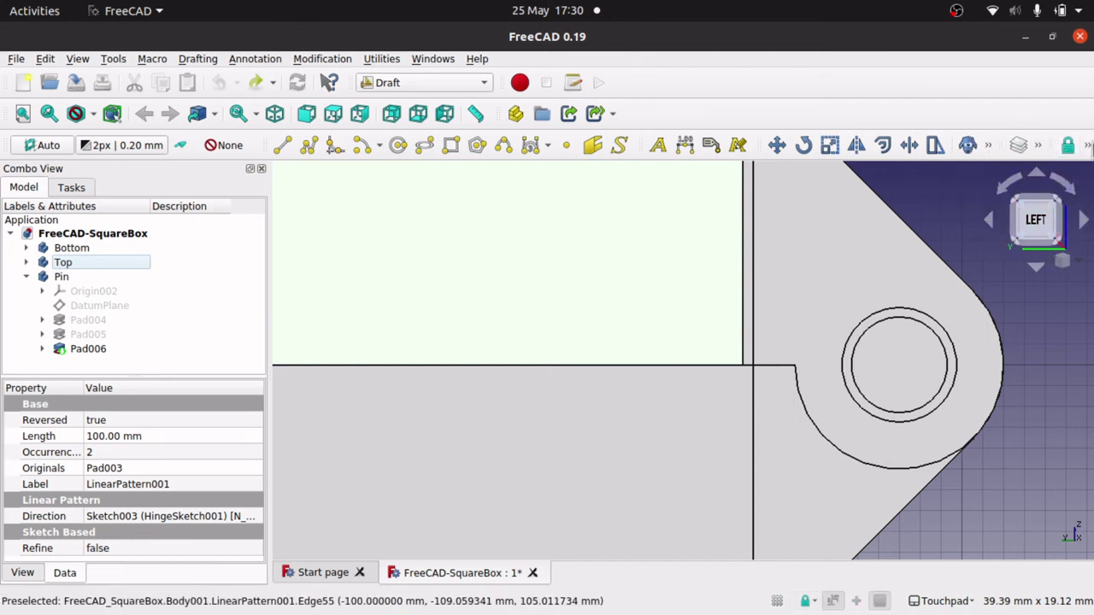
left_click(1088, 147)
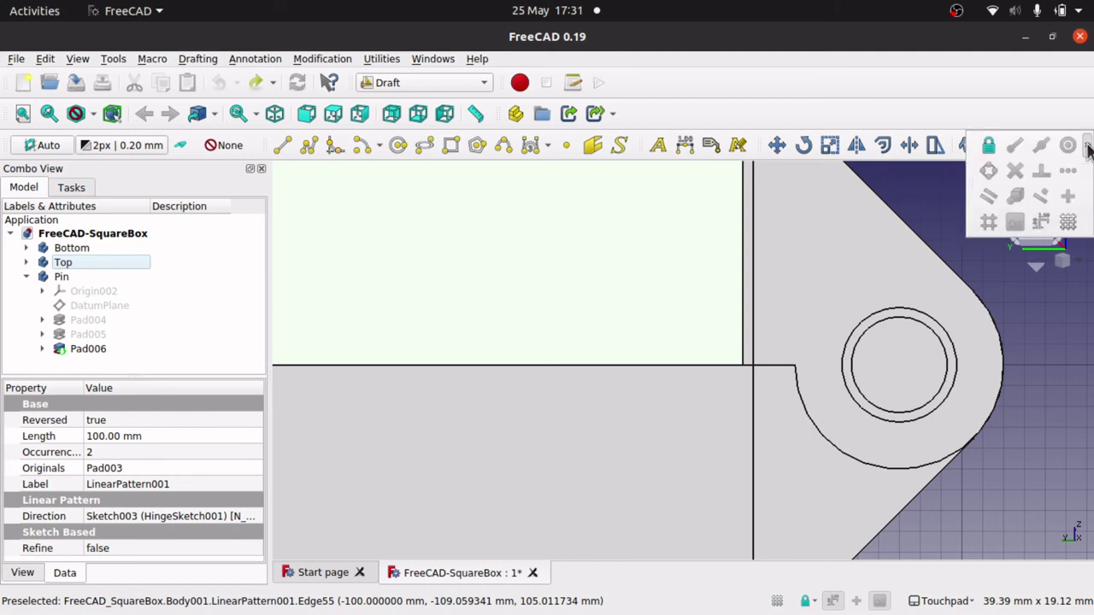
left_click(989, 147)
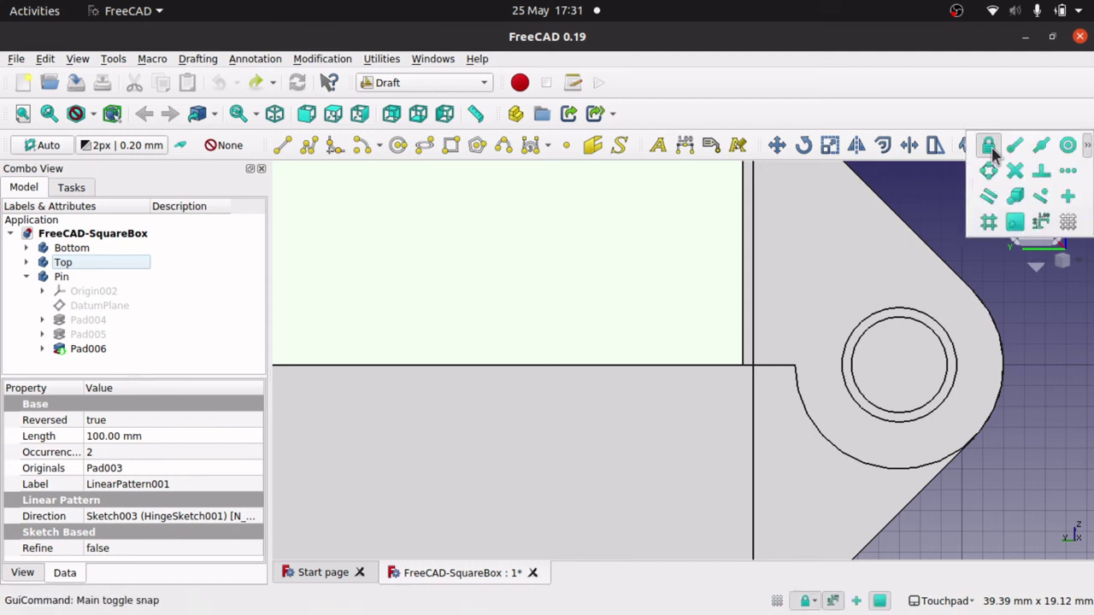
left_click(1087, 147)
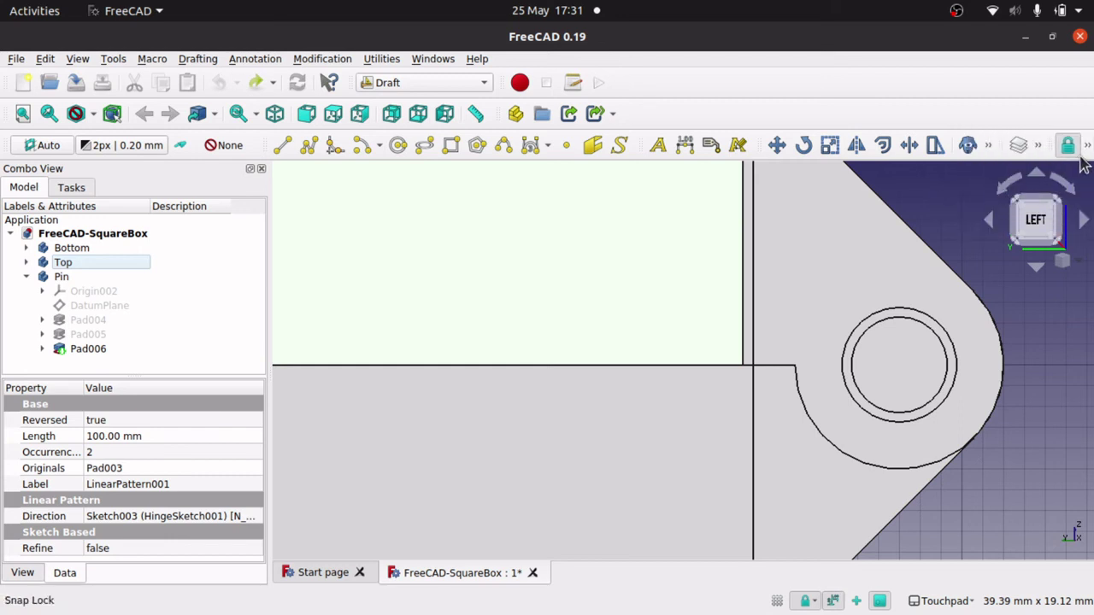
left_click(1087, 146)
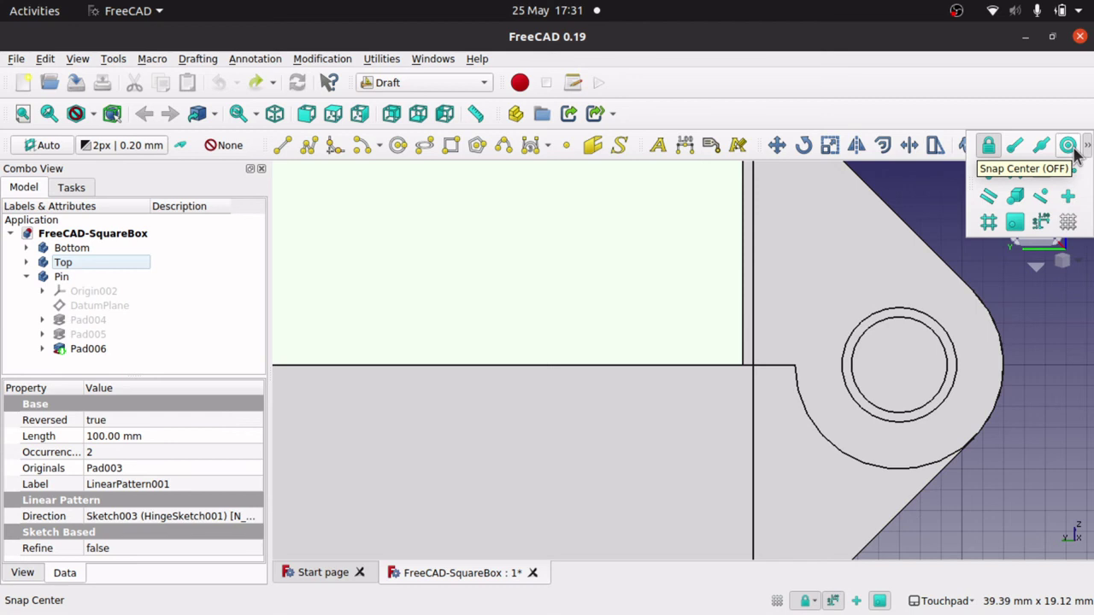
left_click(1068, 147)
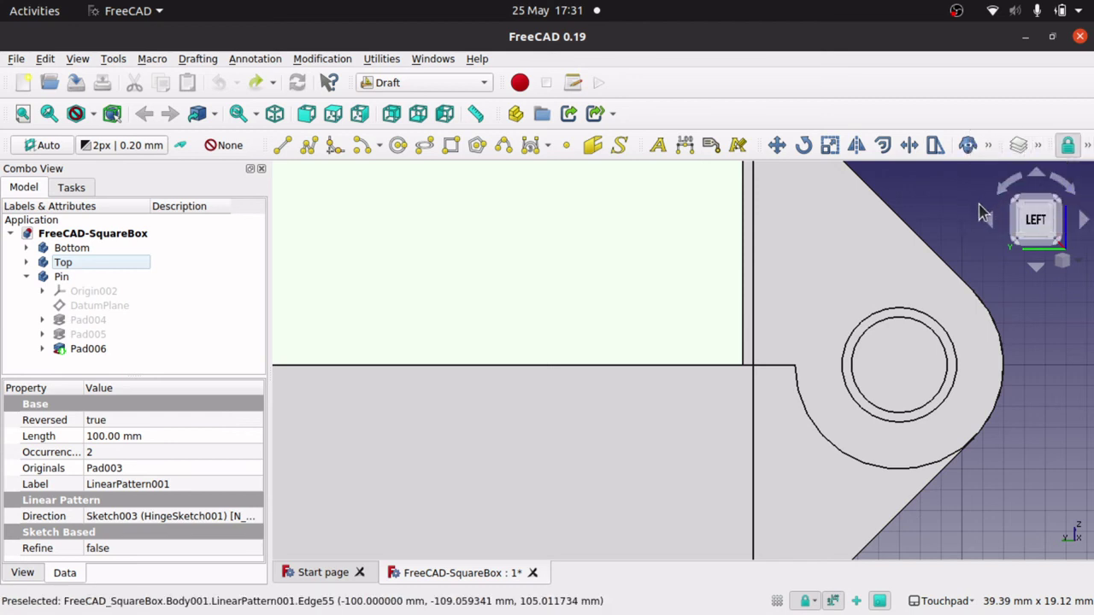
left_click(1087, 147)
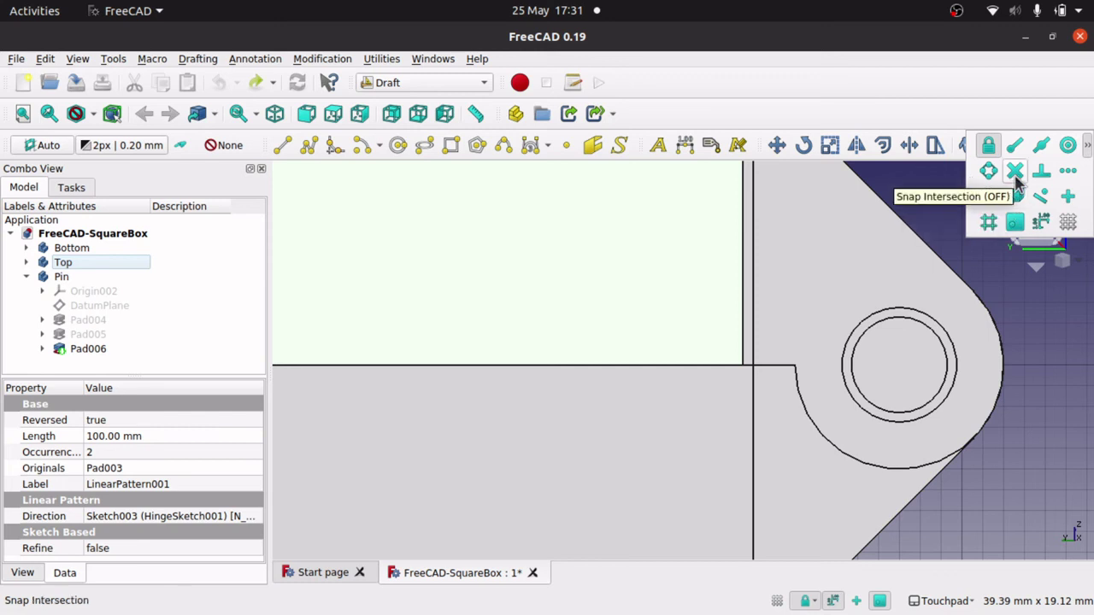
left_click(1067, 146)
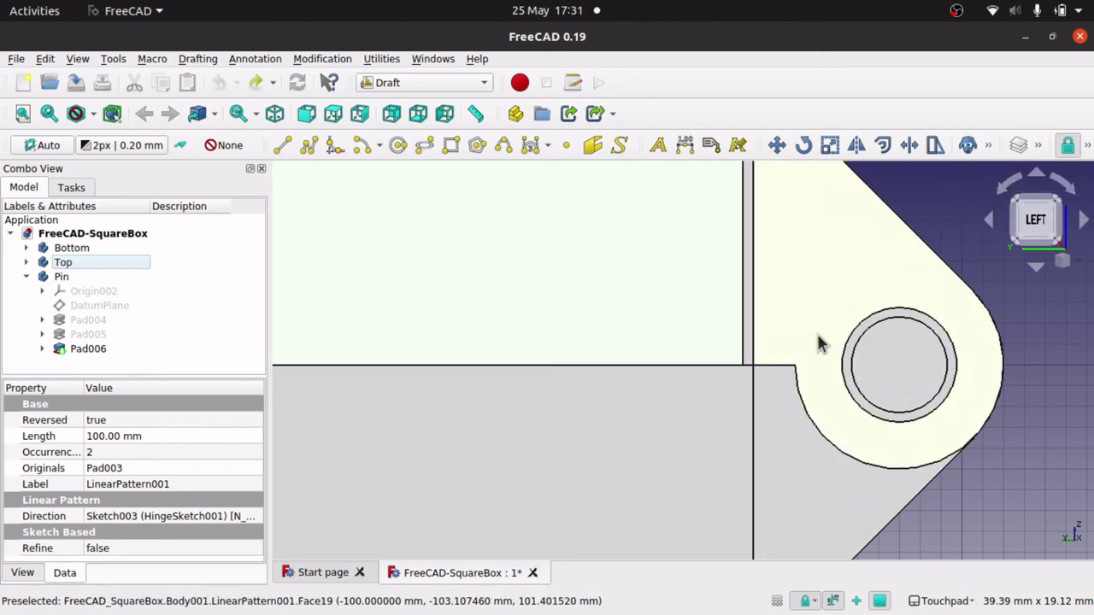
scroll(819, 342, "down", 6)
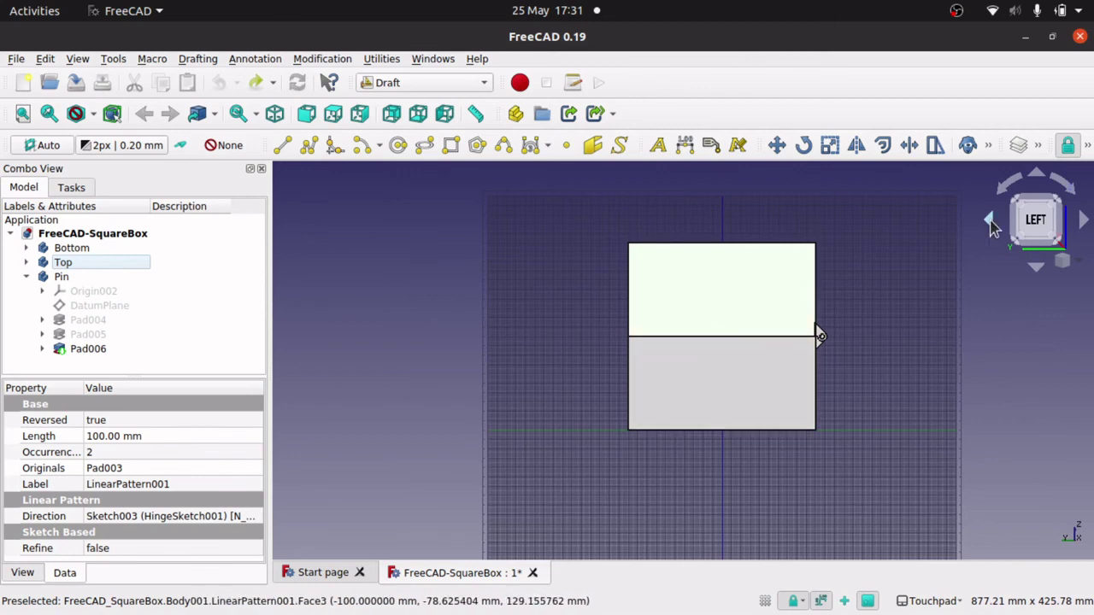
Step: Swing the Top lid open with Draft Rotate, centred on the hinge pin arc
left_click(803, 145)
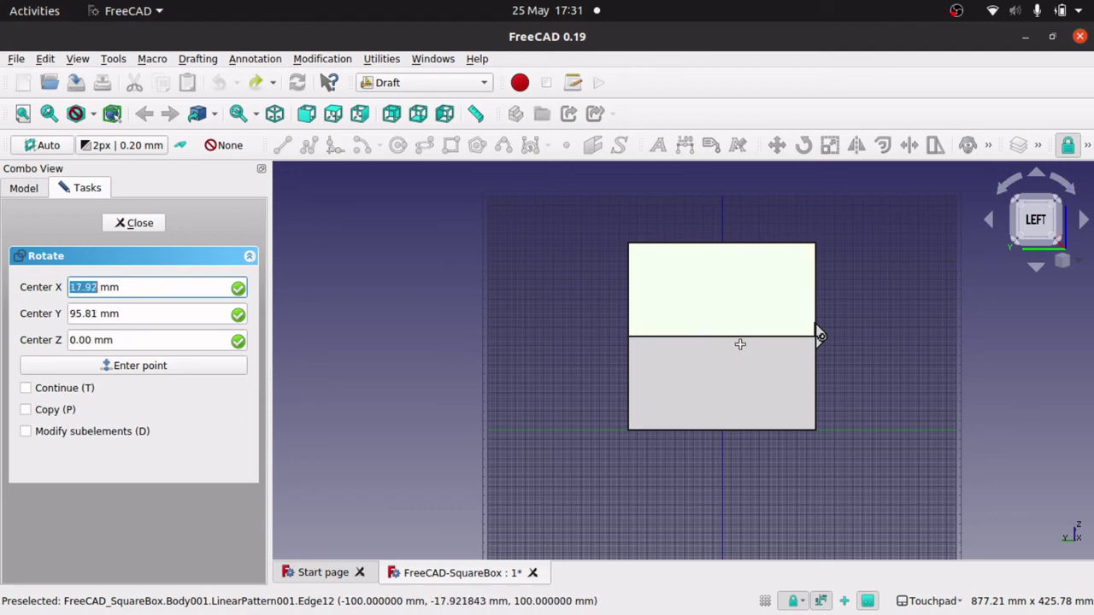
scroll(820, 337, "up", 5)
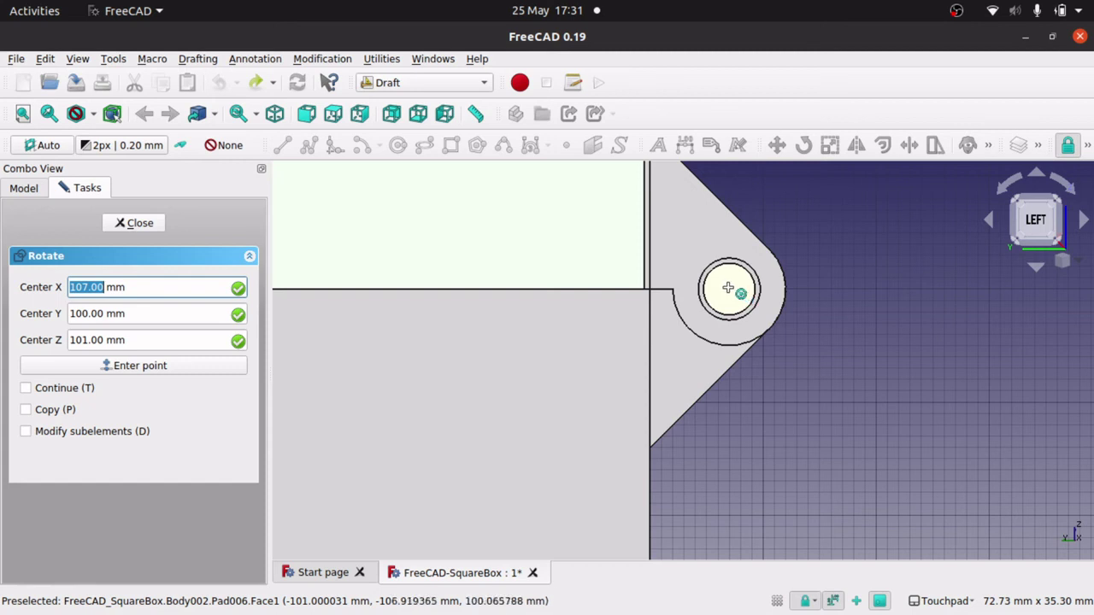
left_click(773, 323)
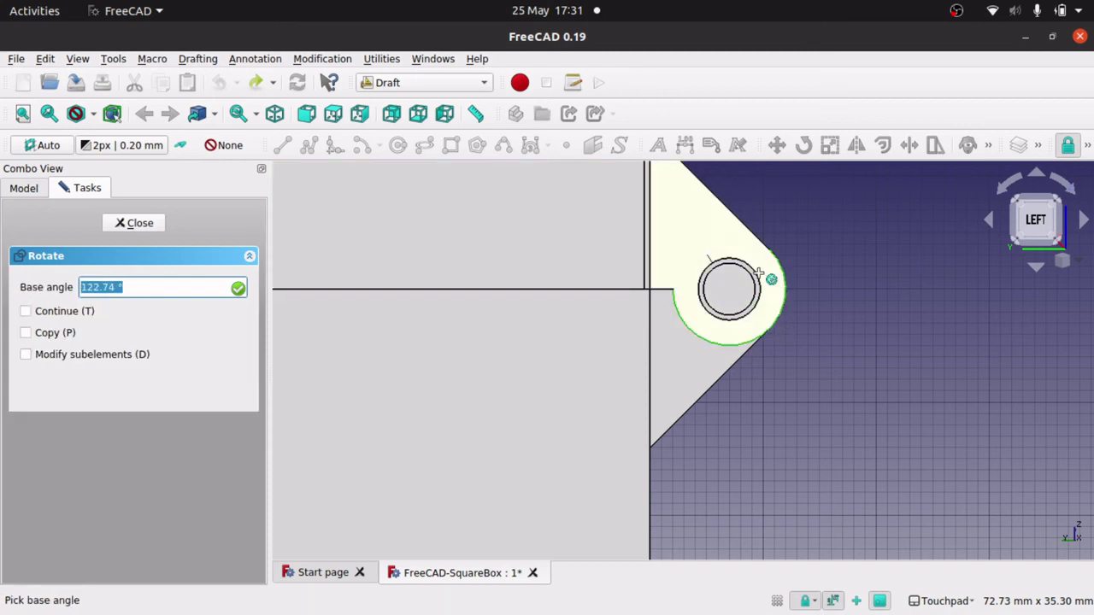
left_click(743, 181)
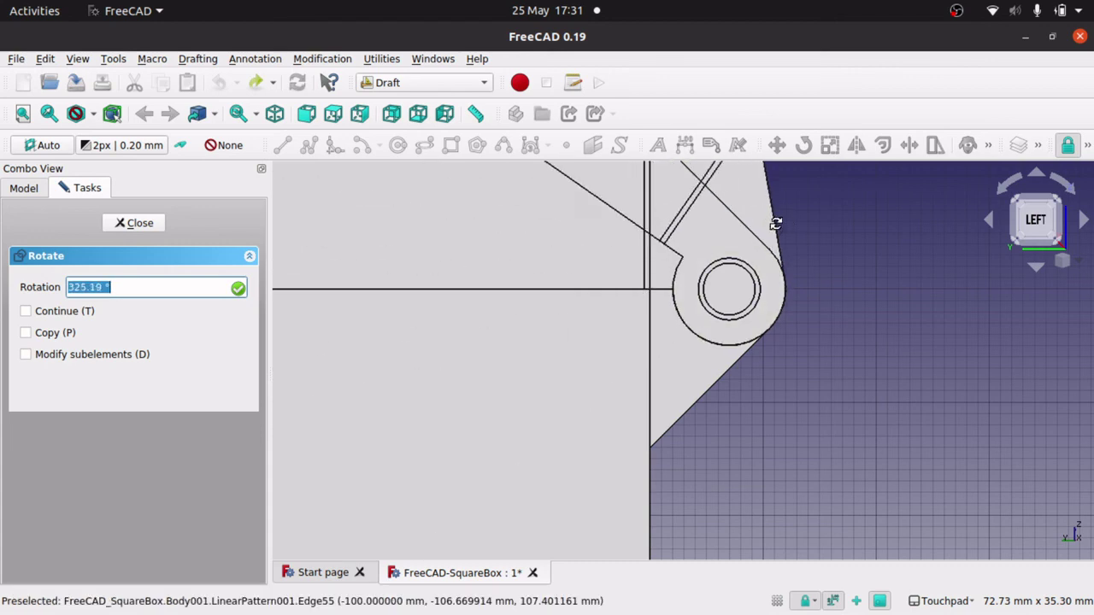
middle_click_drag(775, 223, 726, 219)
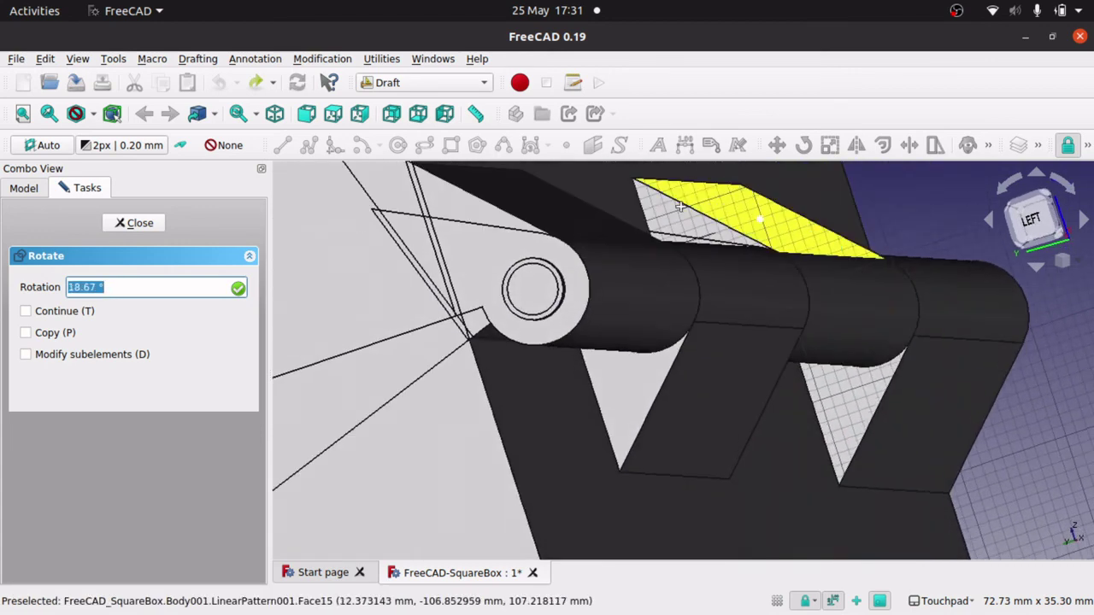
scroll(673, 180, "down", 5)
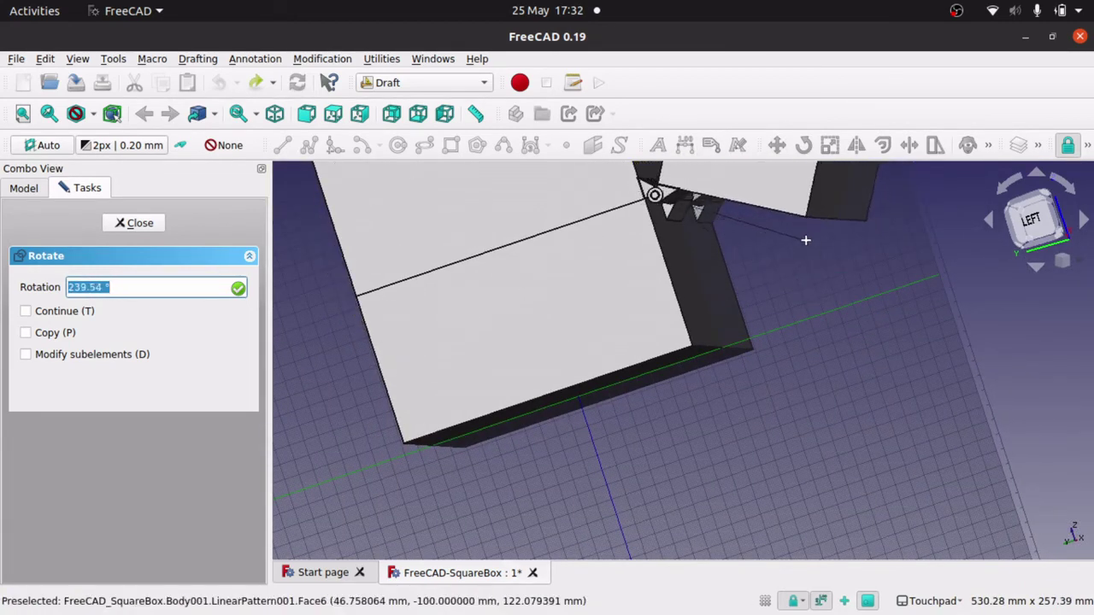
left_click(801, 229)
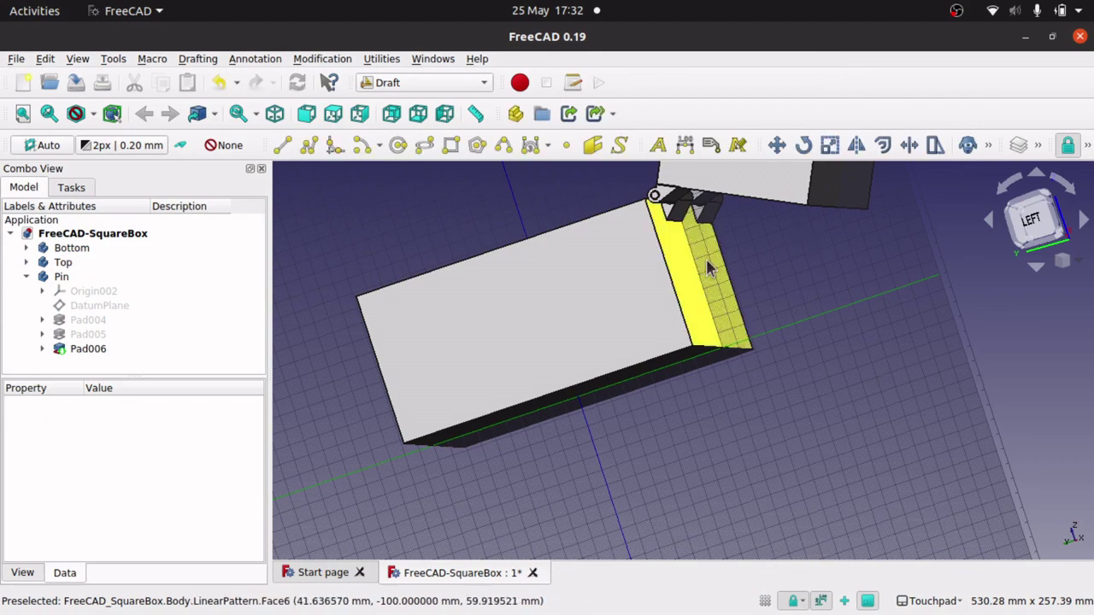
Step: Switch the FreeCAD window to fullscreen
middle_click_drag(658, 256, 672, 234)
scroll(616, 201, "up", 3)
scroll(615, 202, "down", 2)
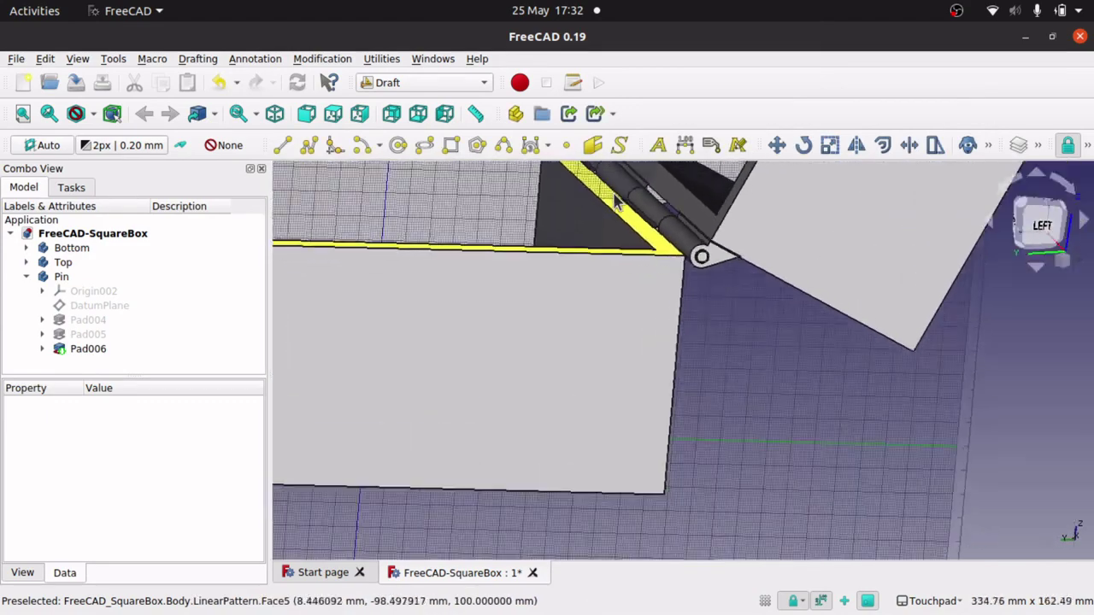
left_click(77, 59)
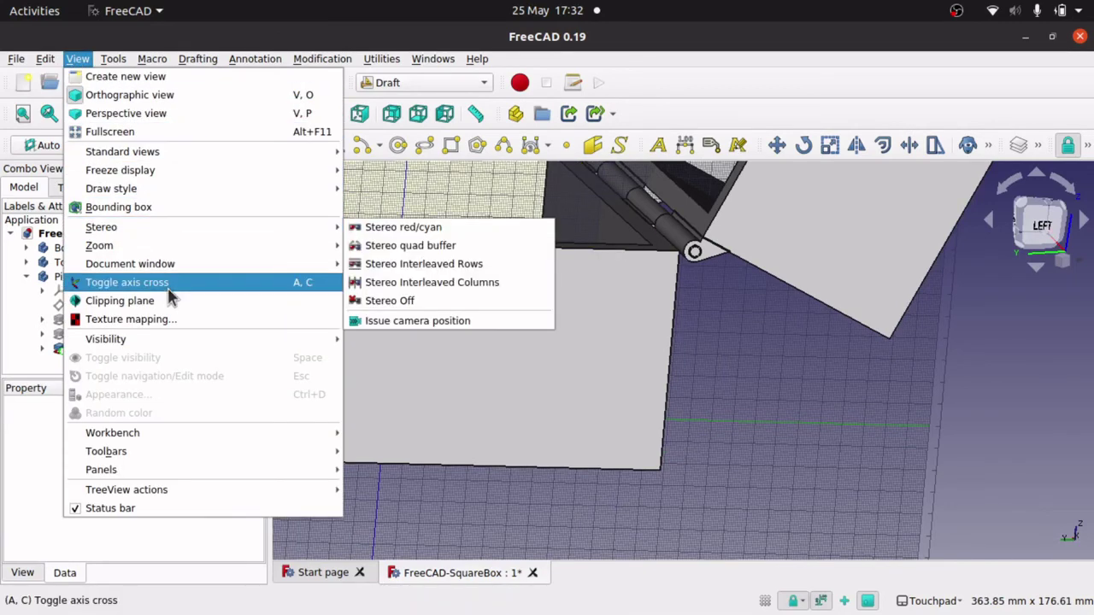
left_click(110, 133)
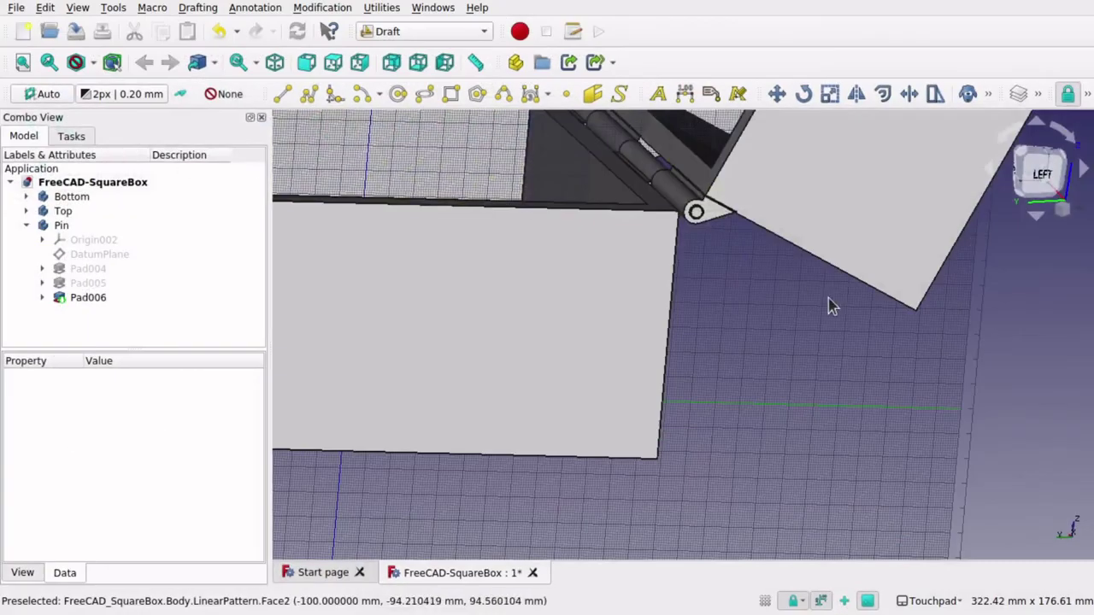
Step: Hide the Draft drawing grid
scroll(803, 295, "down", 5)
middle_click_drag(800, 299, 772, 180)
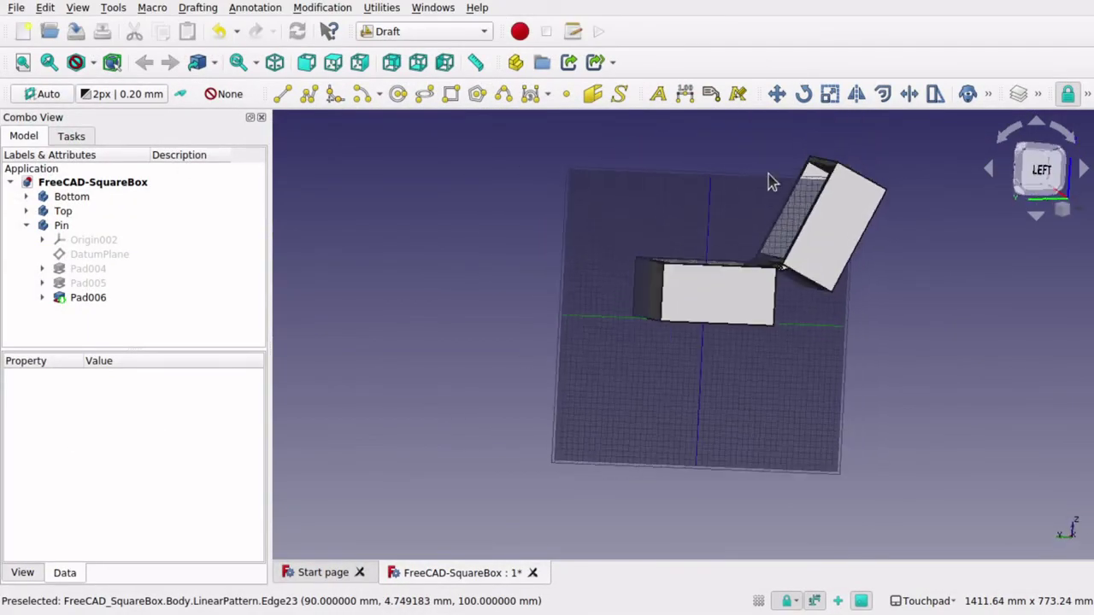
left_click(1086, 94)
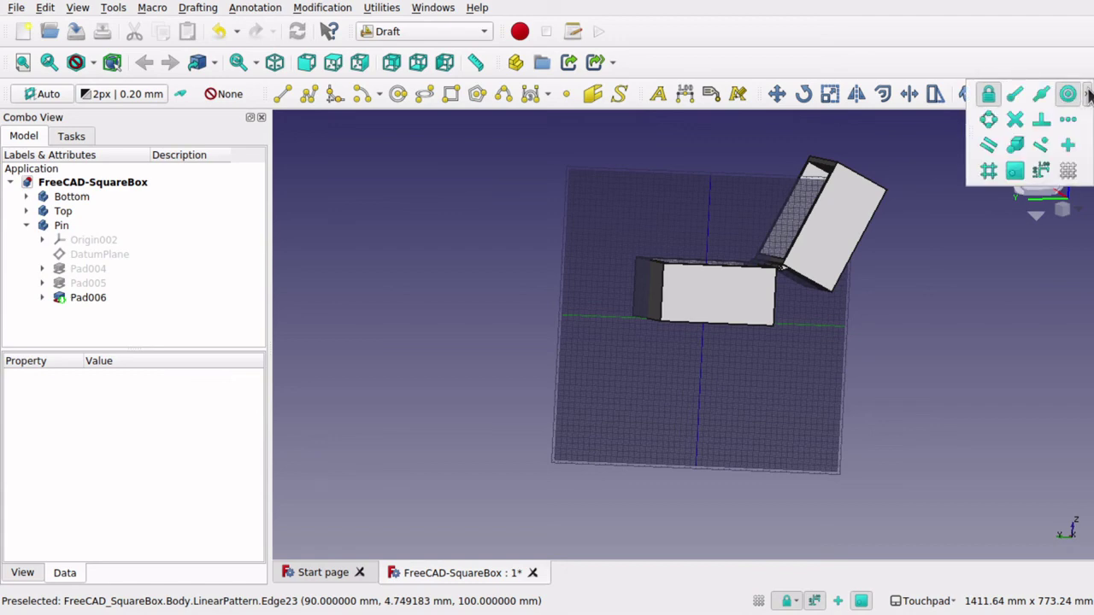
left_click(1068, 171)
Step: Orbit around the open box, then settle on the straight Left view
mouse_move(737, 190)
middle_mouse_down()
mouse_move(722, 209)
mouse_move(692, 122)
mouse_move(730, 180)
middle_mouse_up()
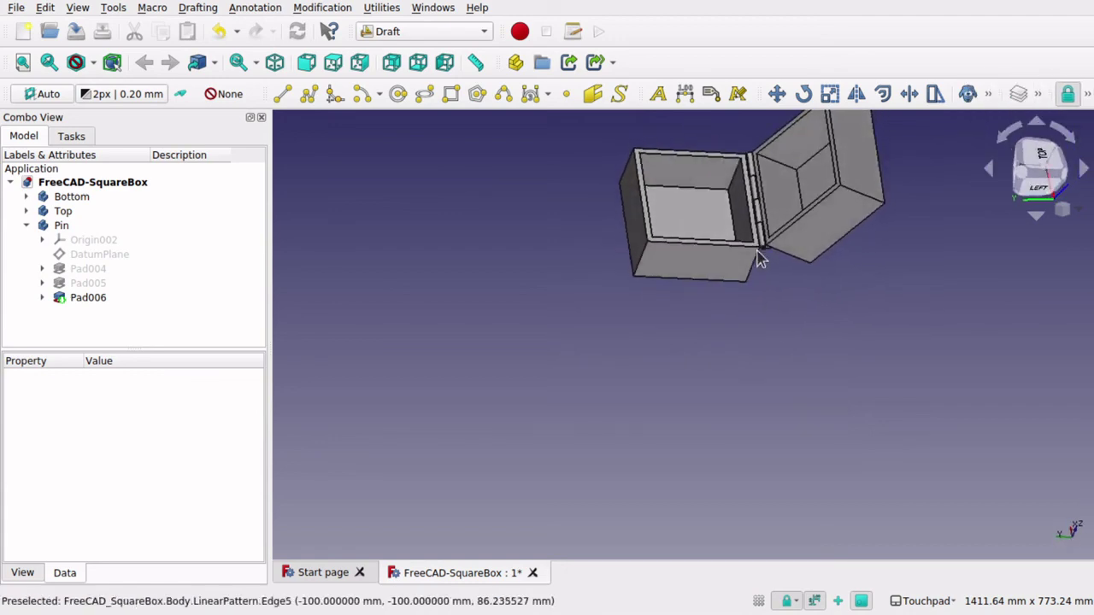
scroll(731, 179, "up", 6)
scroll(725, 178, "down", 6)
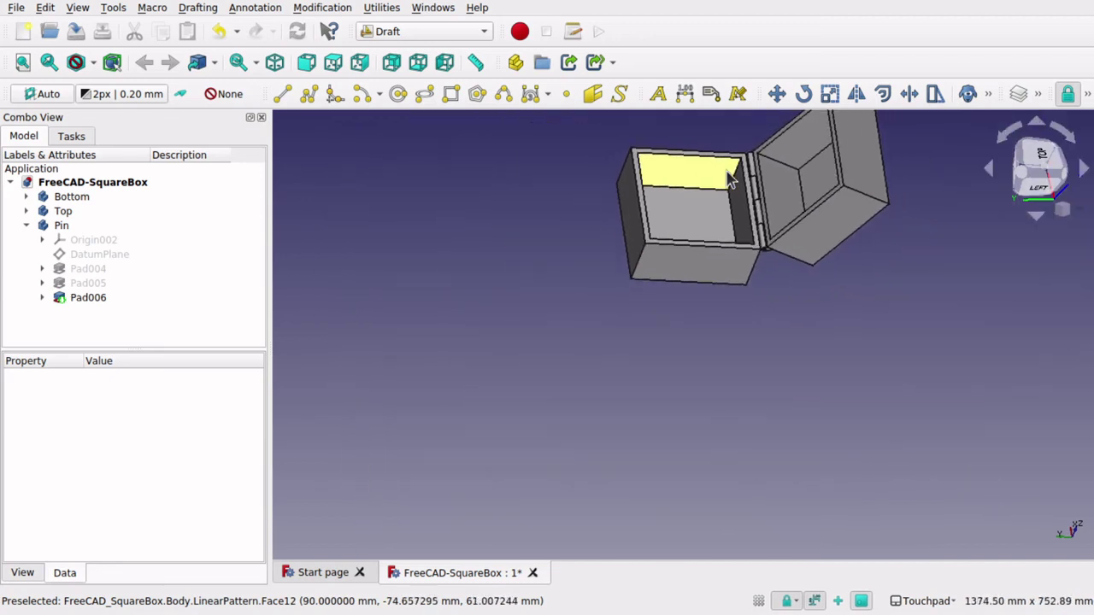
middle_click_drag(794, 252, 735, 276)
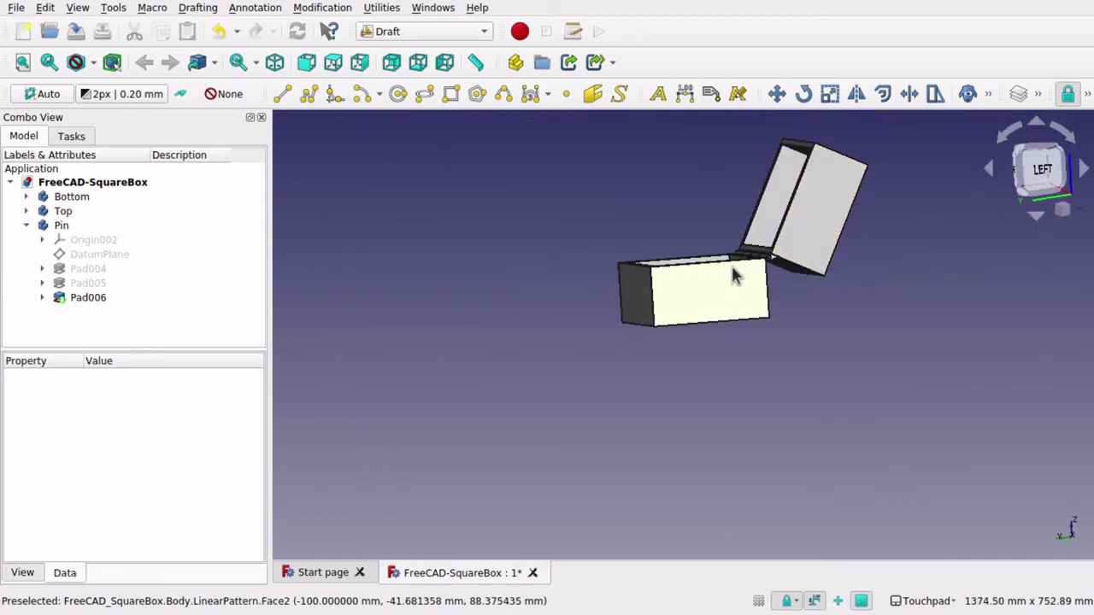
scroll(733, 275, "up", 3)
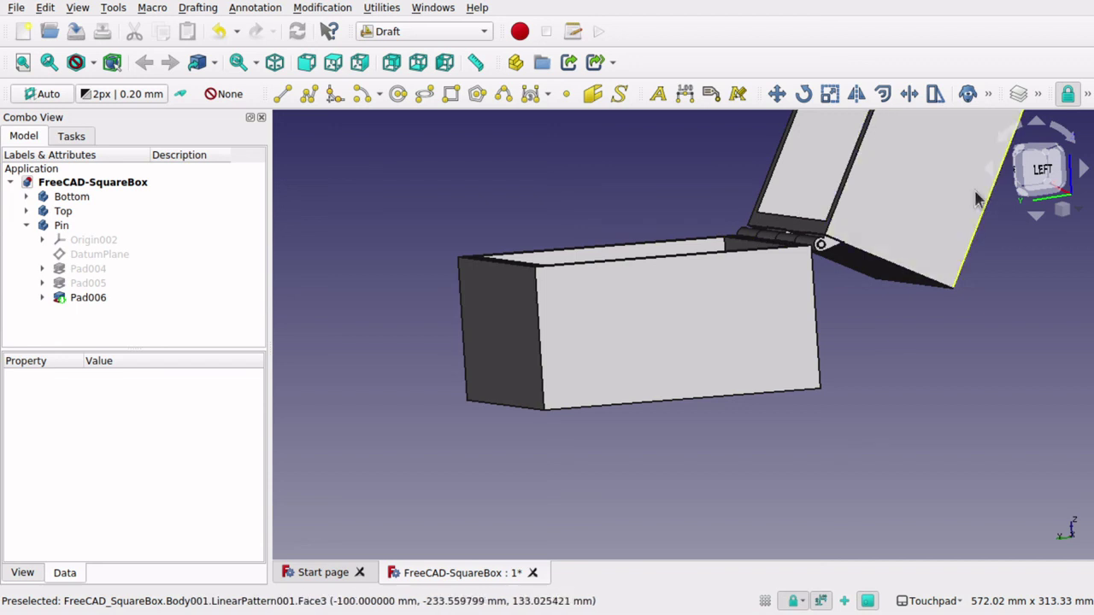
left_click(1038, 171)
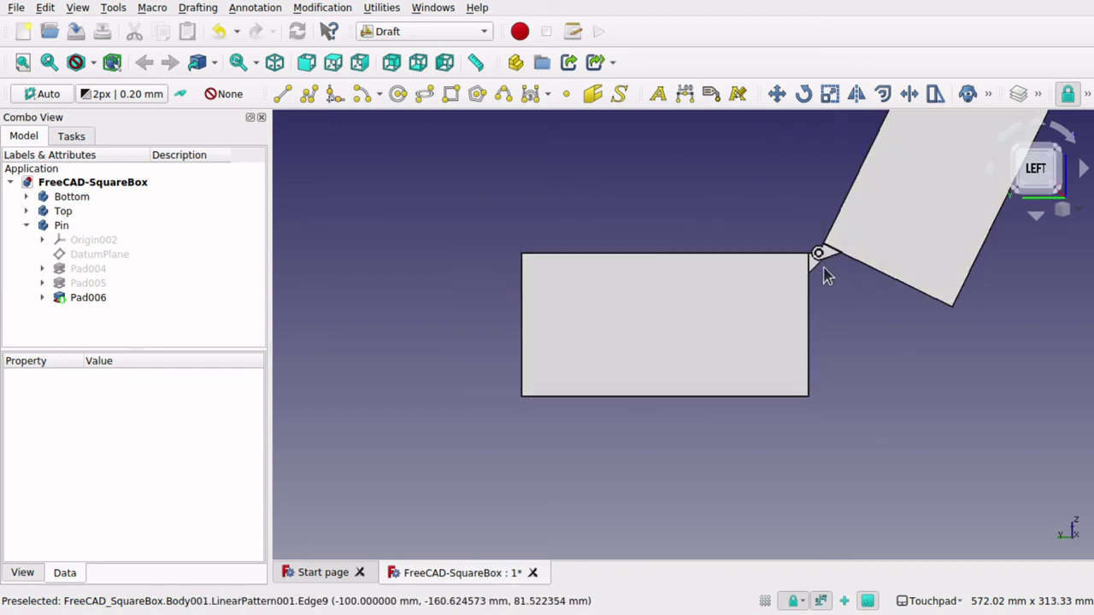
scroll(826, 256, "up", 5)
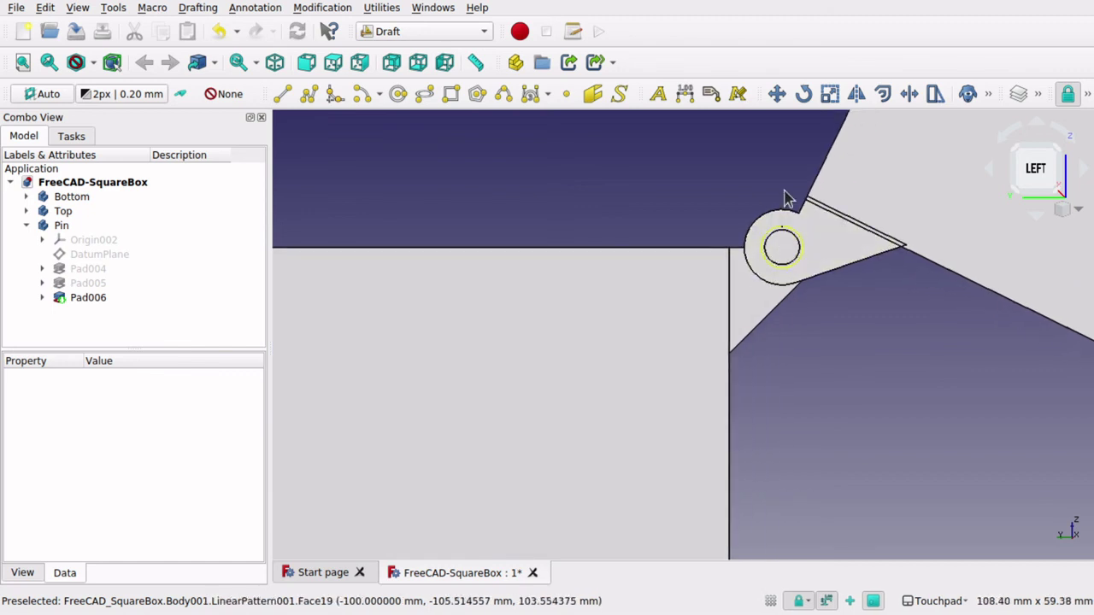
Step: Turn on the circle-centre snap
left_click(1088, 97)
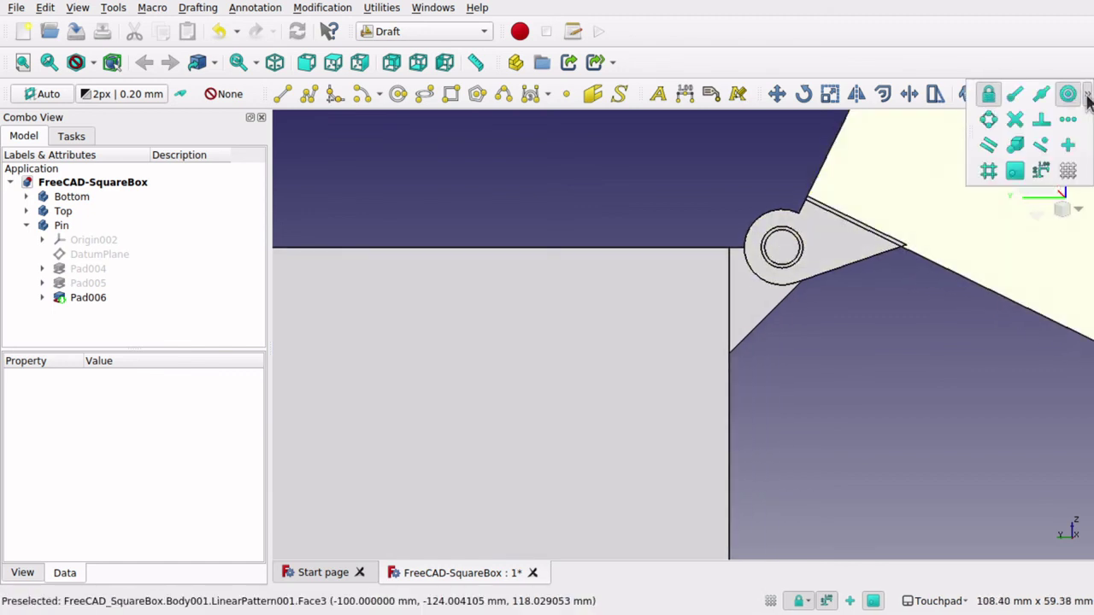
left_click(1086, 94)
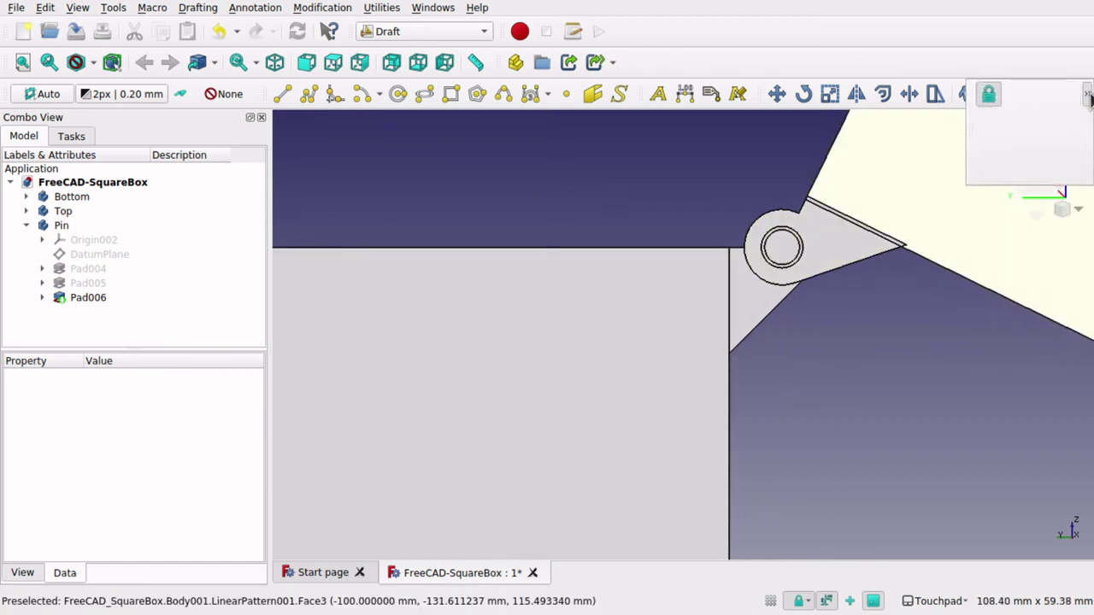
left_click(1070, 95)
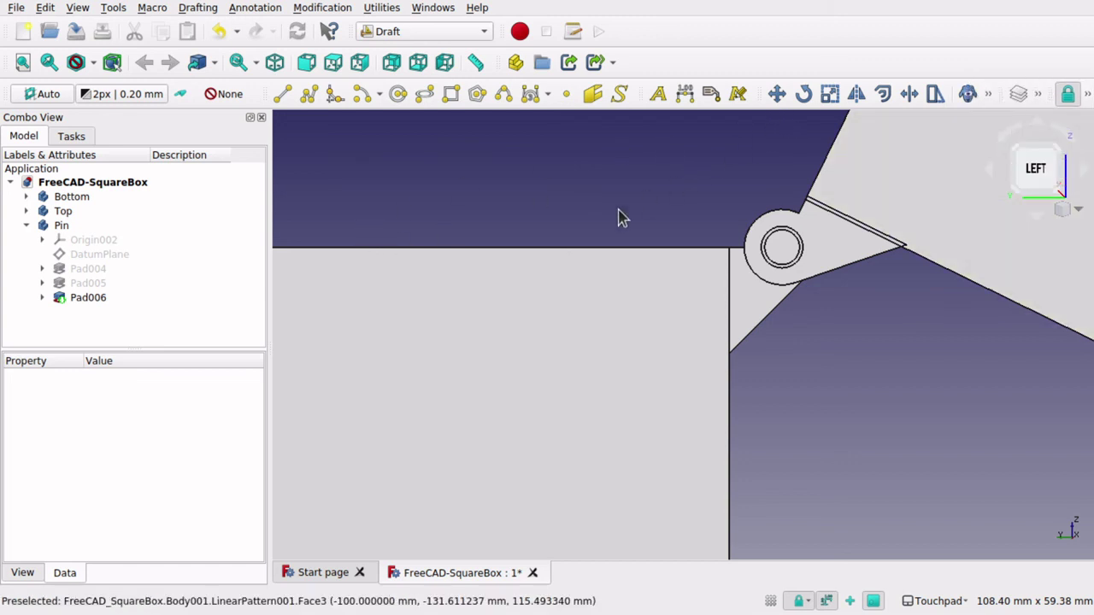
Step: Select the Top body and open the Modification menu
left_click(63, 211)
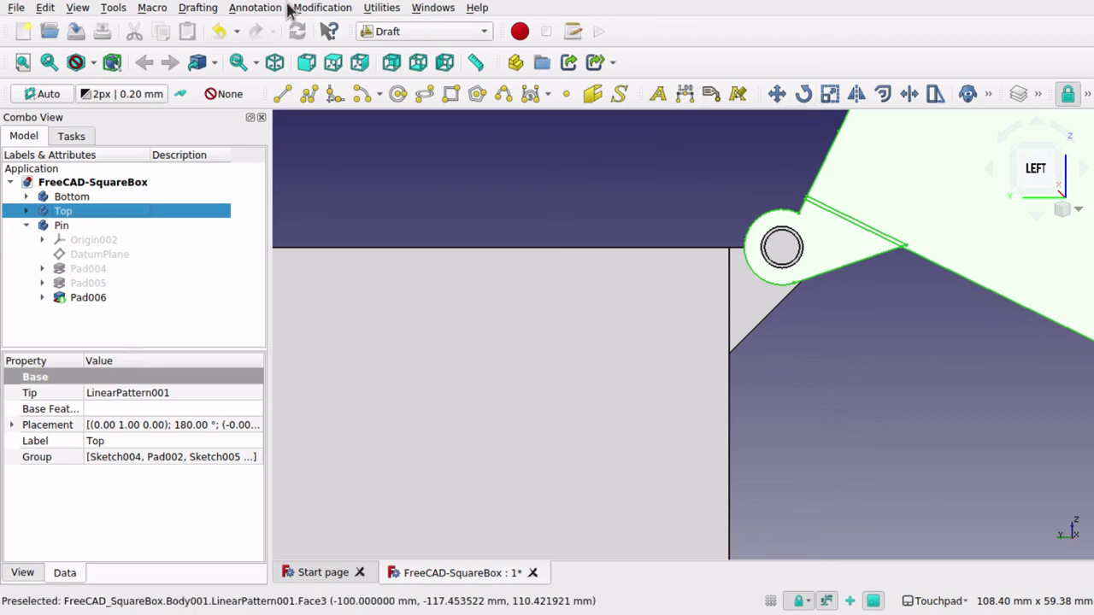
left_click(198, 8)
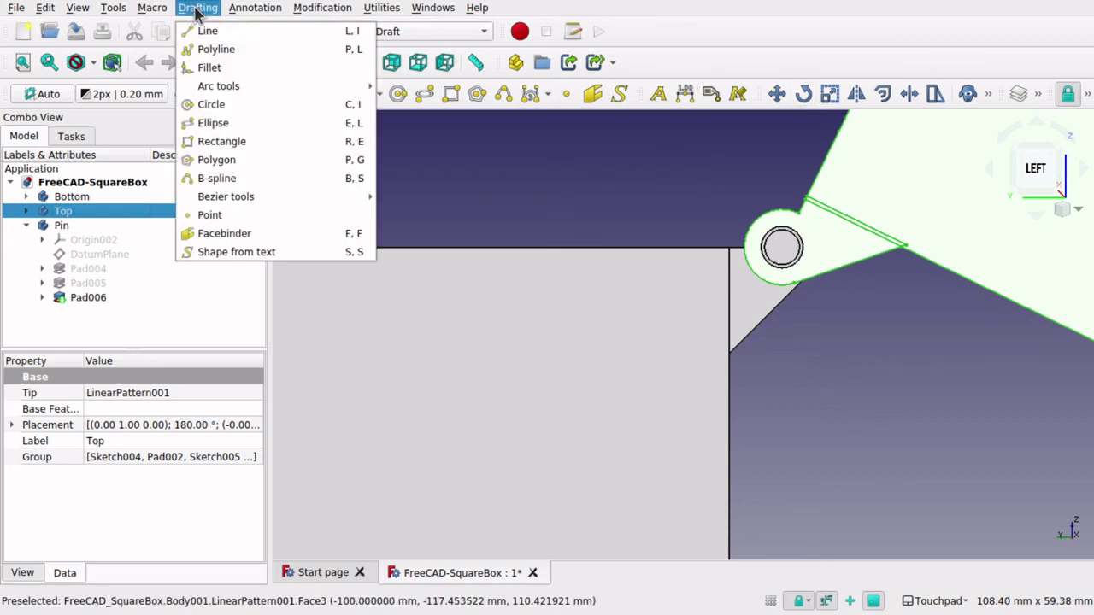
mouse_move(309, 8)
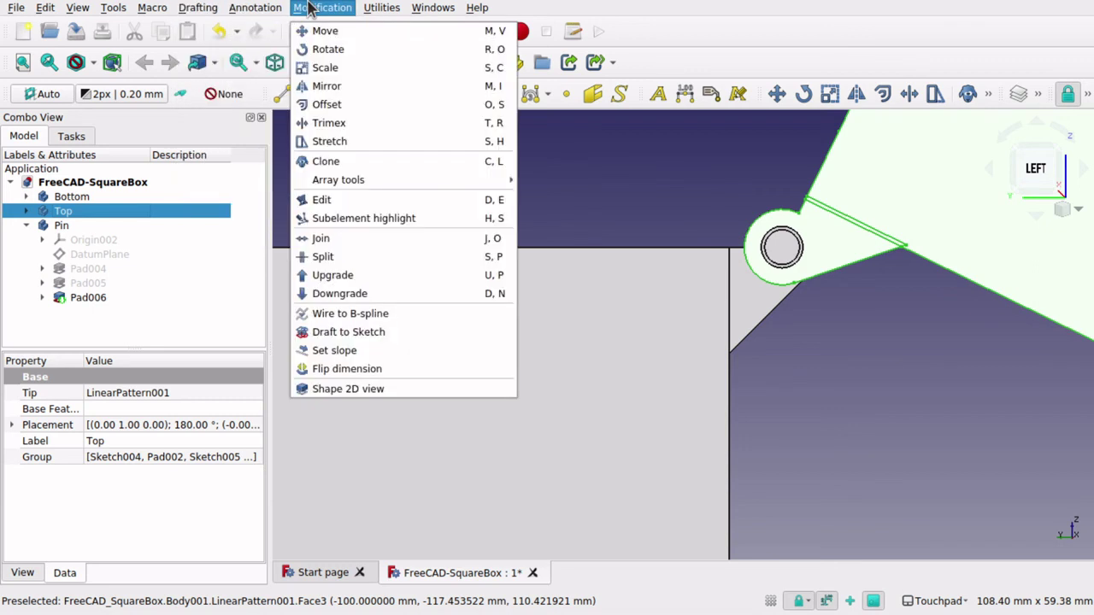
Step: Rotate the Top lid about the hinge pin centre, swinging it up and away
left_click(336, 49)
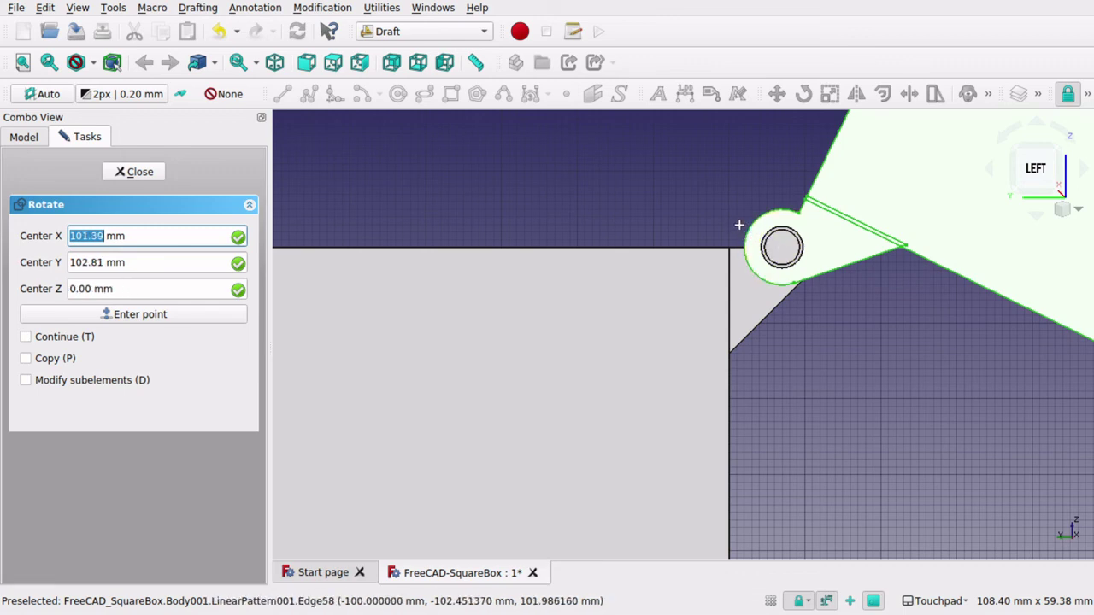
left_click(784, 255)
left_click(858, 210)
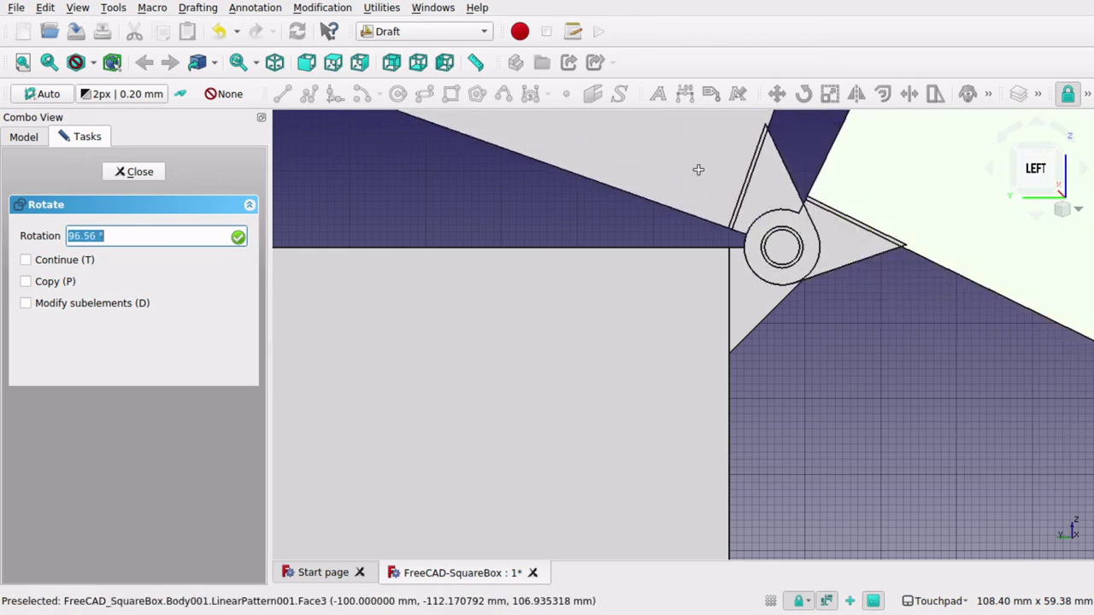
left_click(689, 176)
scroll(575, 270, "down", 10)
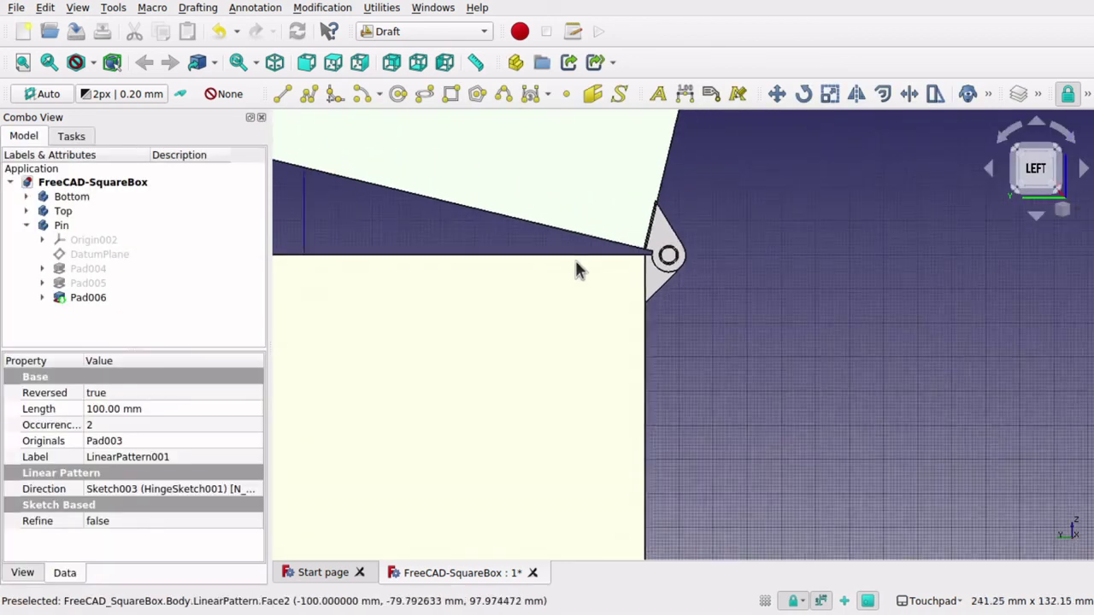
left_click_drag(397, 222, 590, 287, "alt")
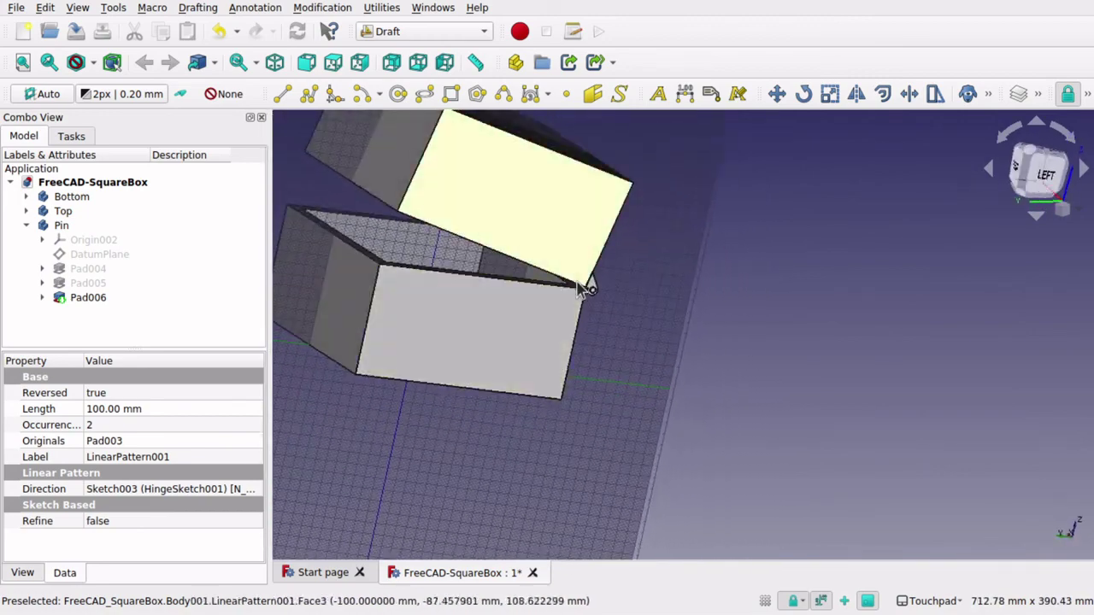
scroll(611, 308, "up", 5)
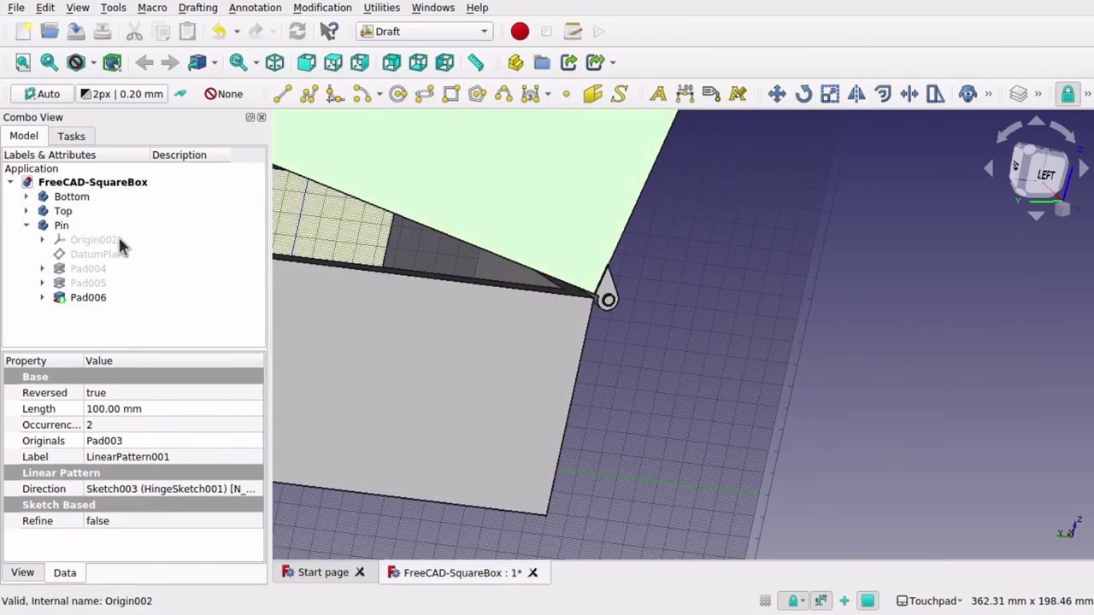
Step: Select Top and rotate it further open about the hinge pin centre
left_click(66, 199)
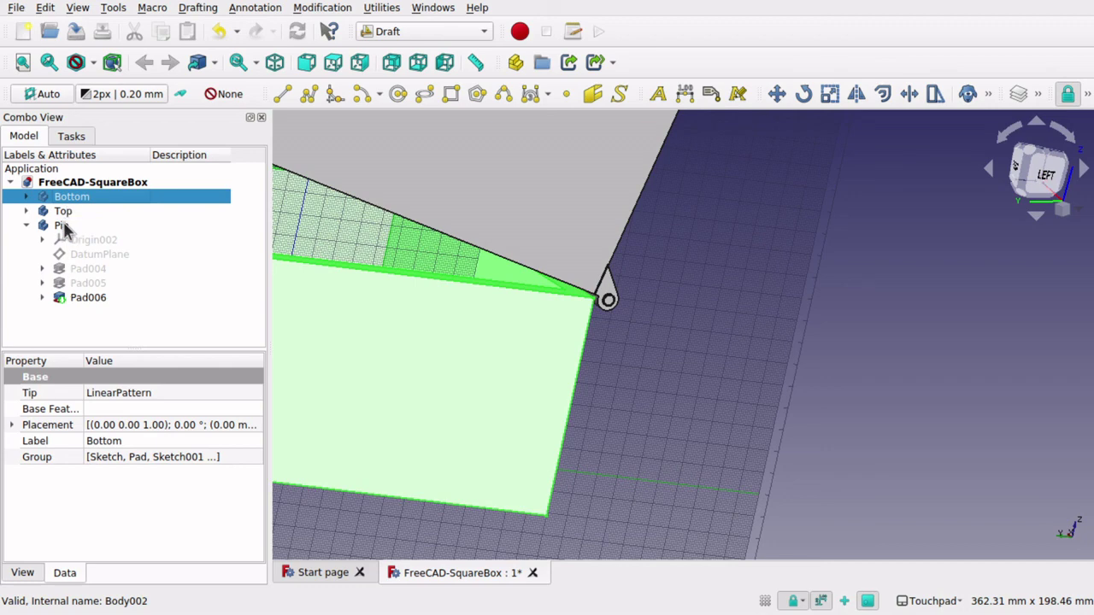
left_click(64, 212)
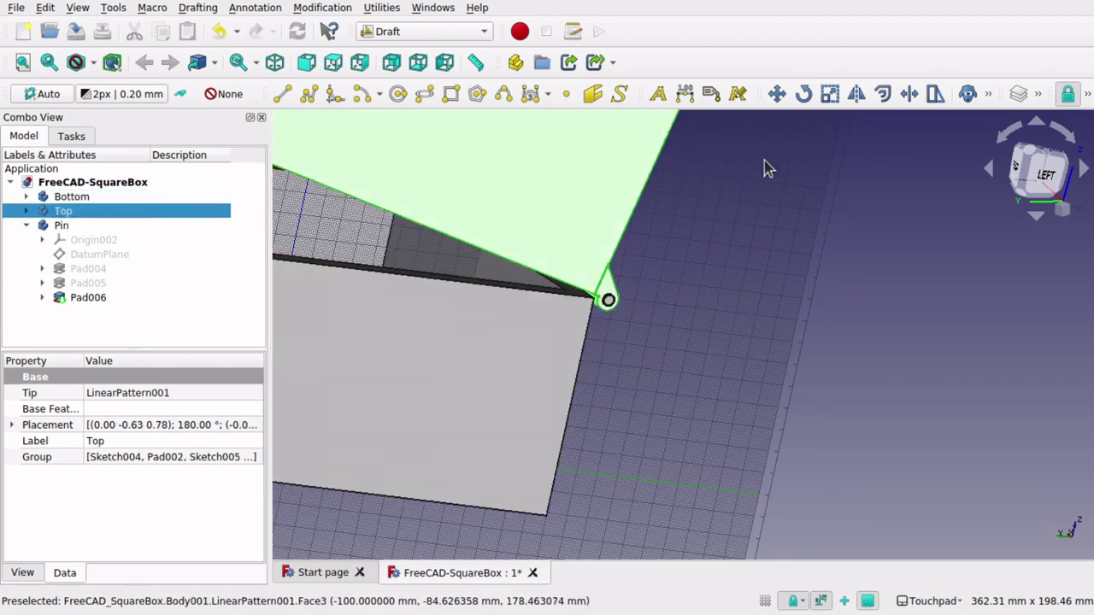
left_click(803, 94)
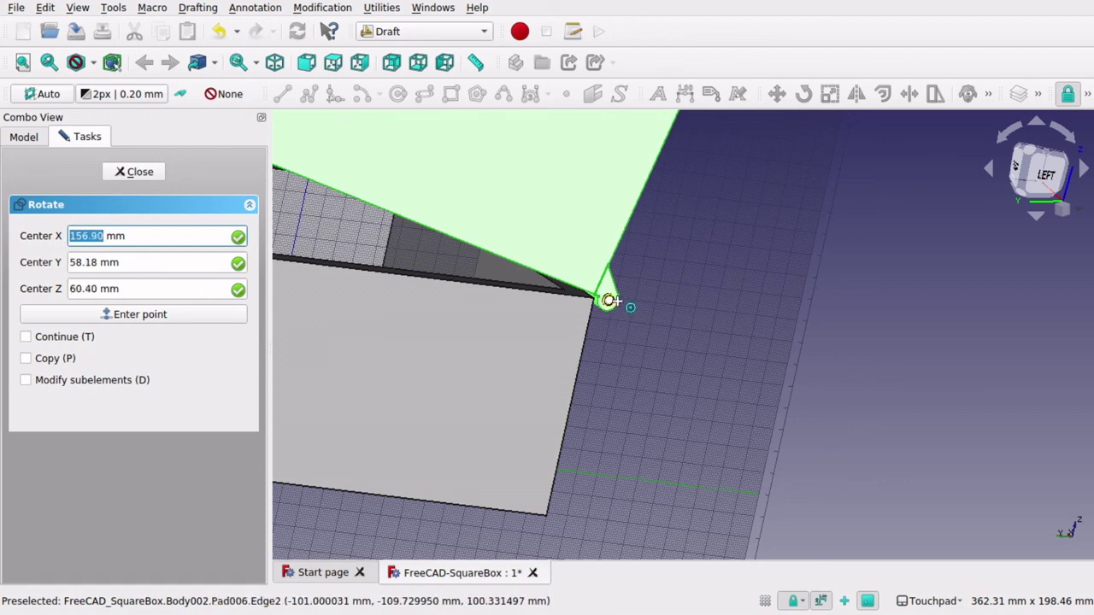
left_click(609, 300)
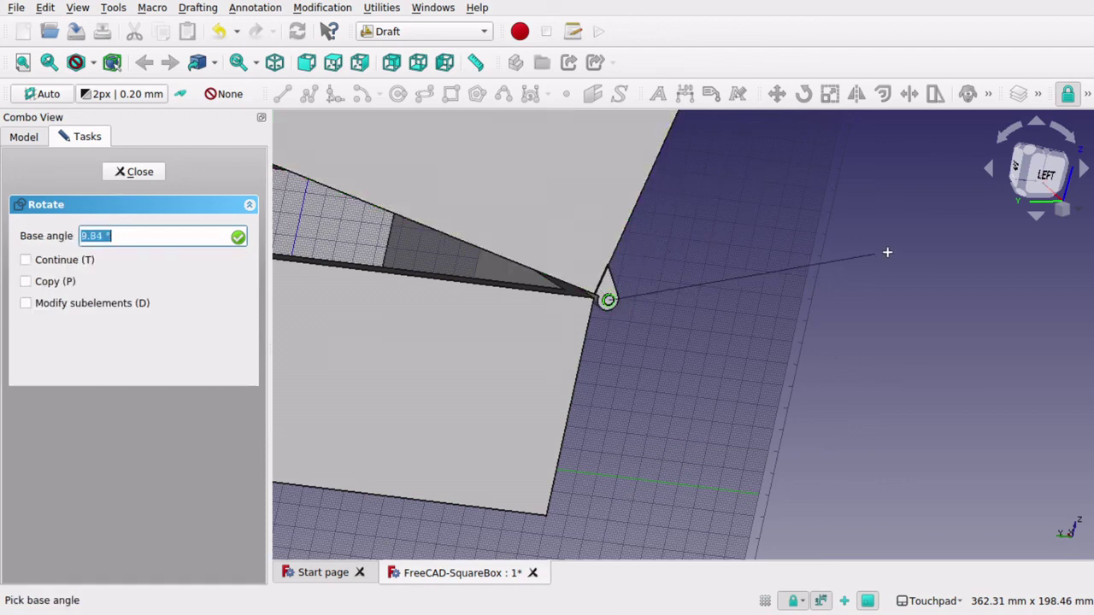
left_click(771, 195)
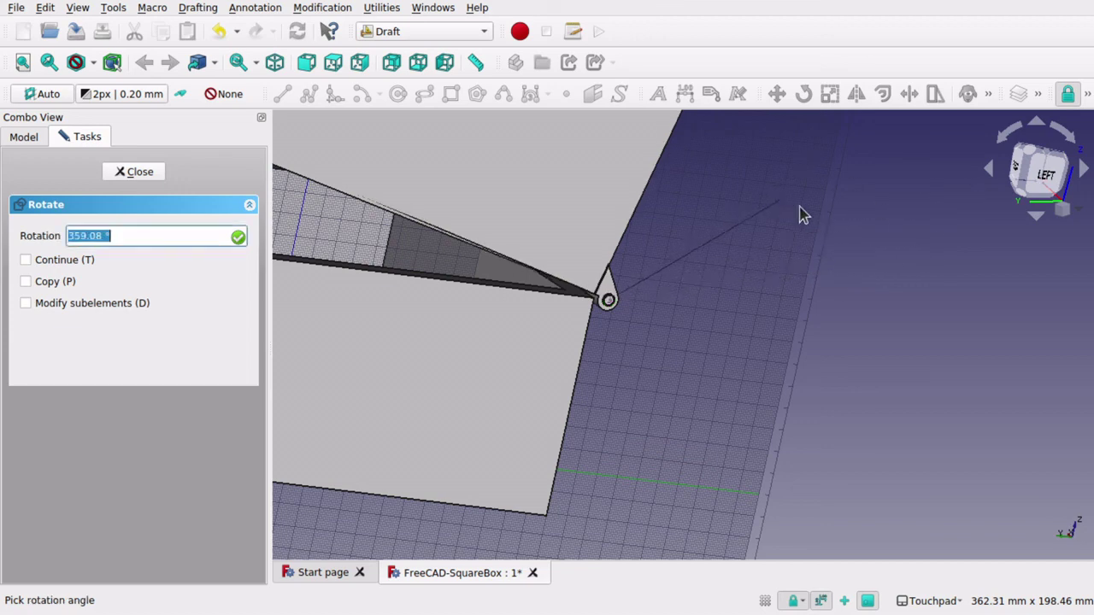
left_click(813, 402)
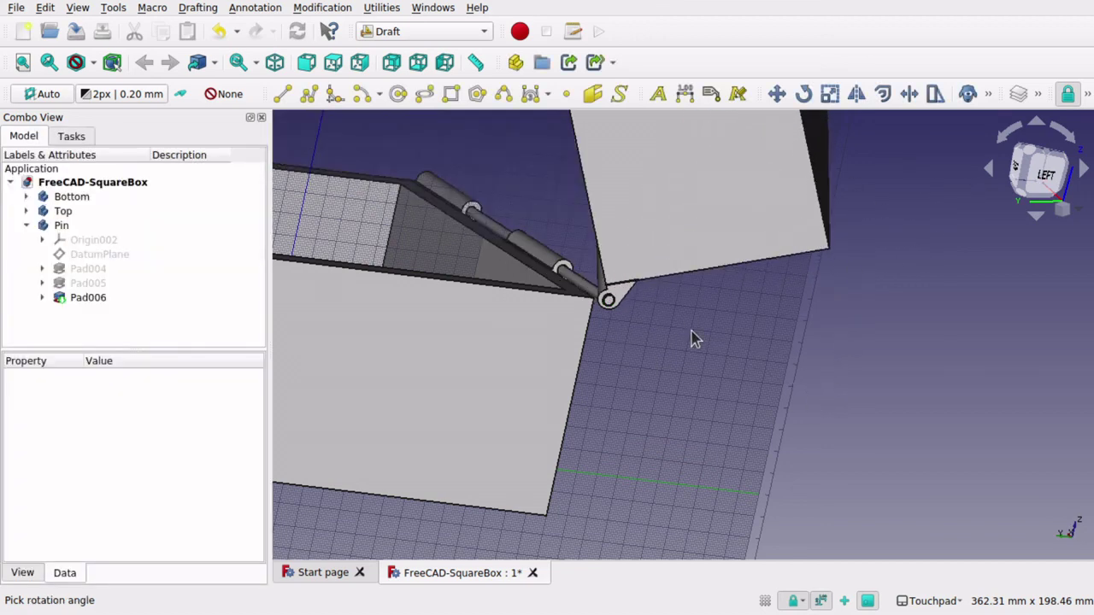
middle_click_drag(694, 339, 856, 267)
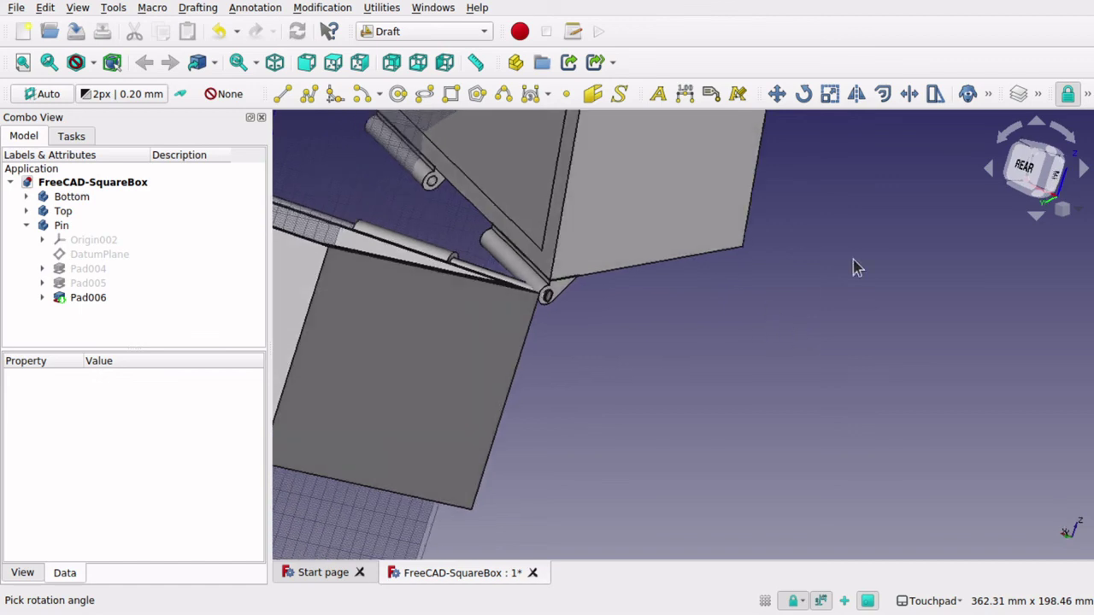
Step: Switch to the Left view and undo the last lid rotation
middle_click_drag(1069, 188, 885, 198)
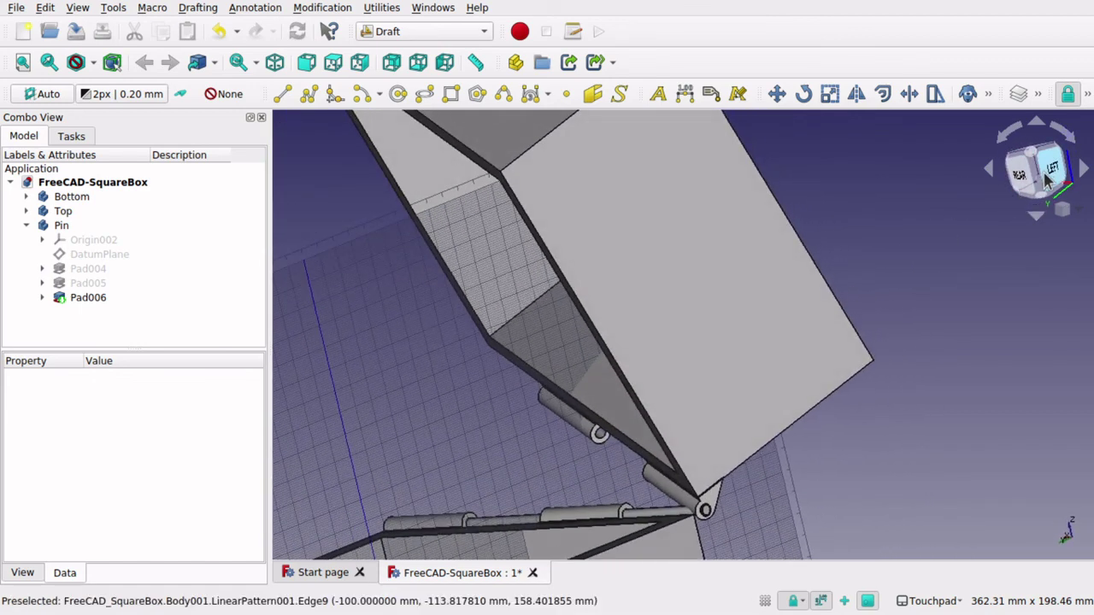
left_click(1044, 175)
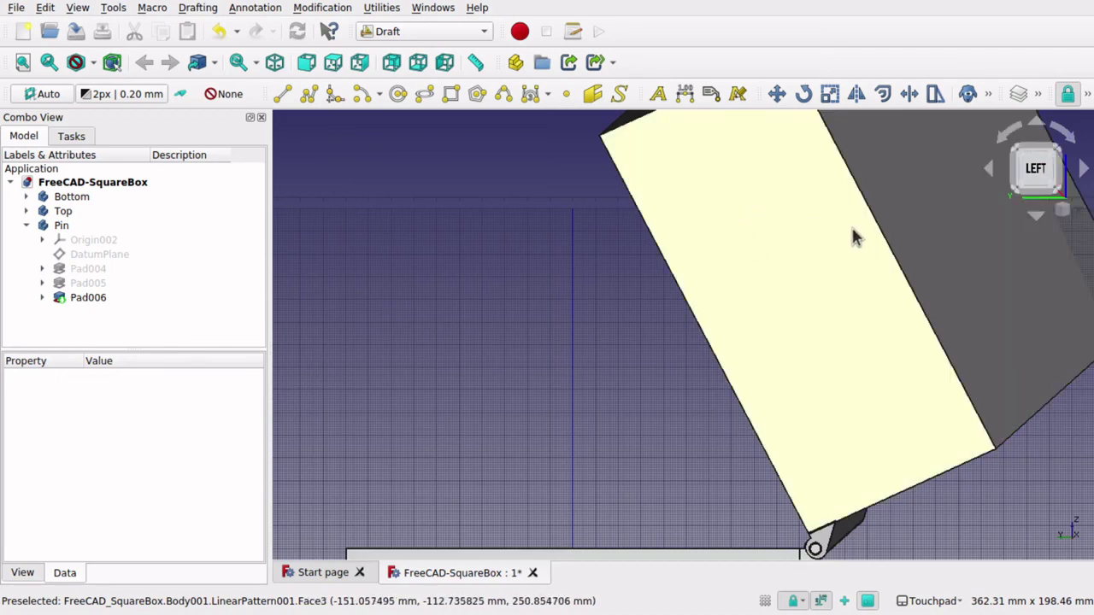
key("ctrl+z")
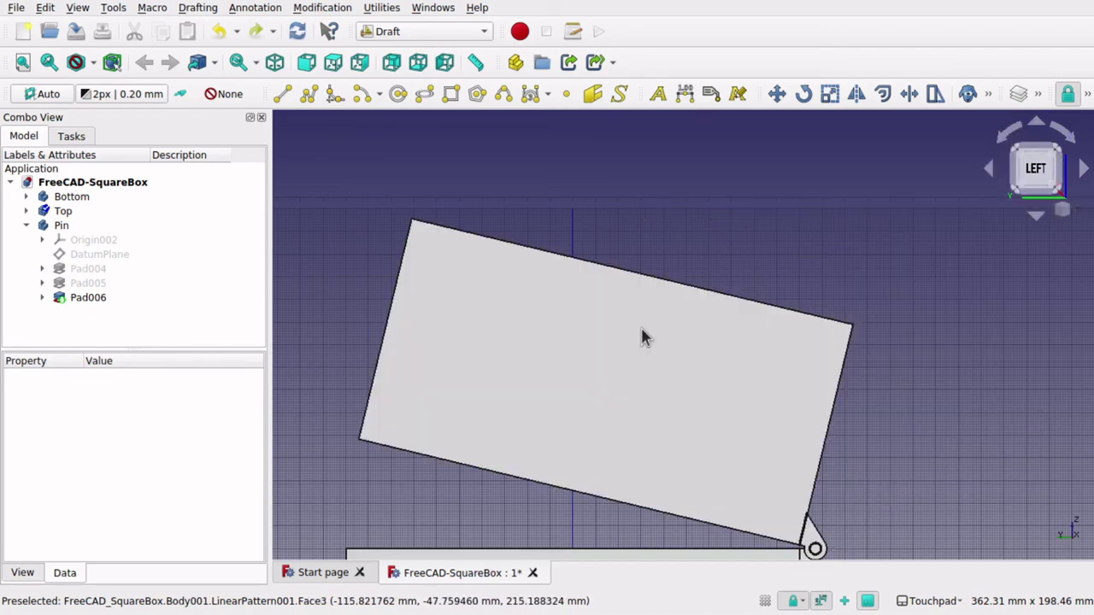
middle_click_drag(795, 396, 799, 214)
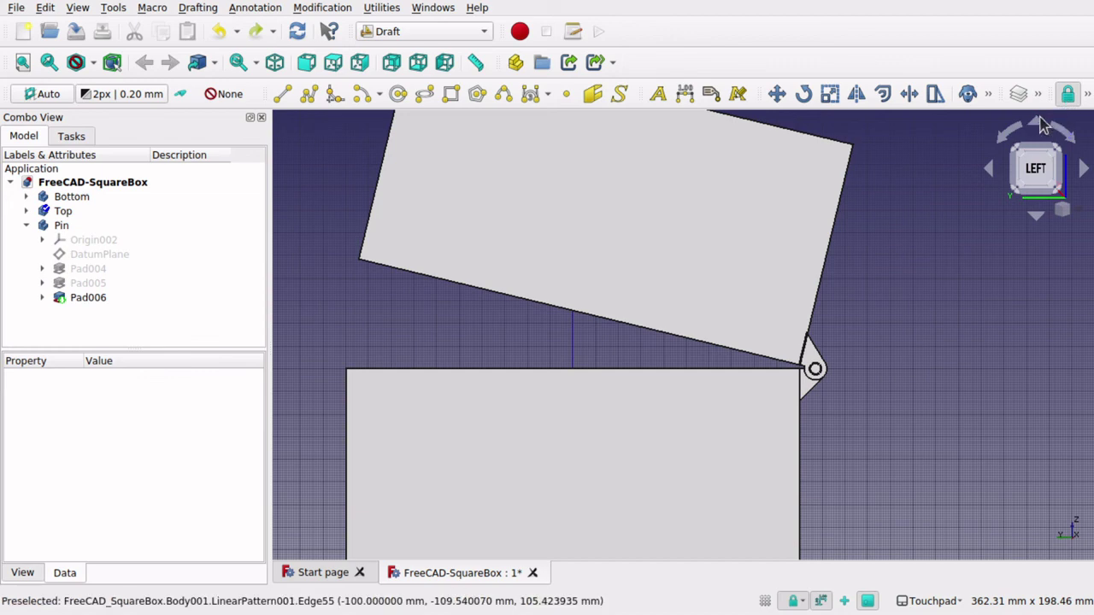
Step: Select Top and rotate it about the hinge pin until it stands nearly upright
left_click(66, 211)
left_click(803, 93)
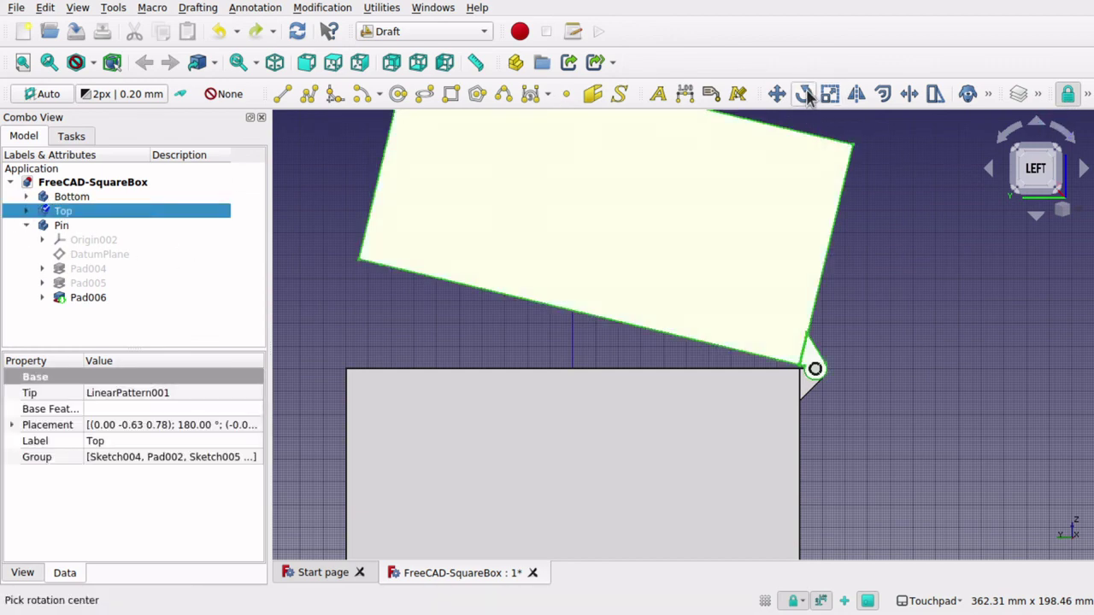
left_click(814, 369)
left_click(943, 200)
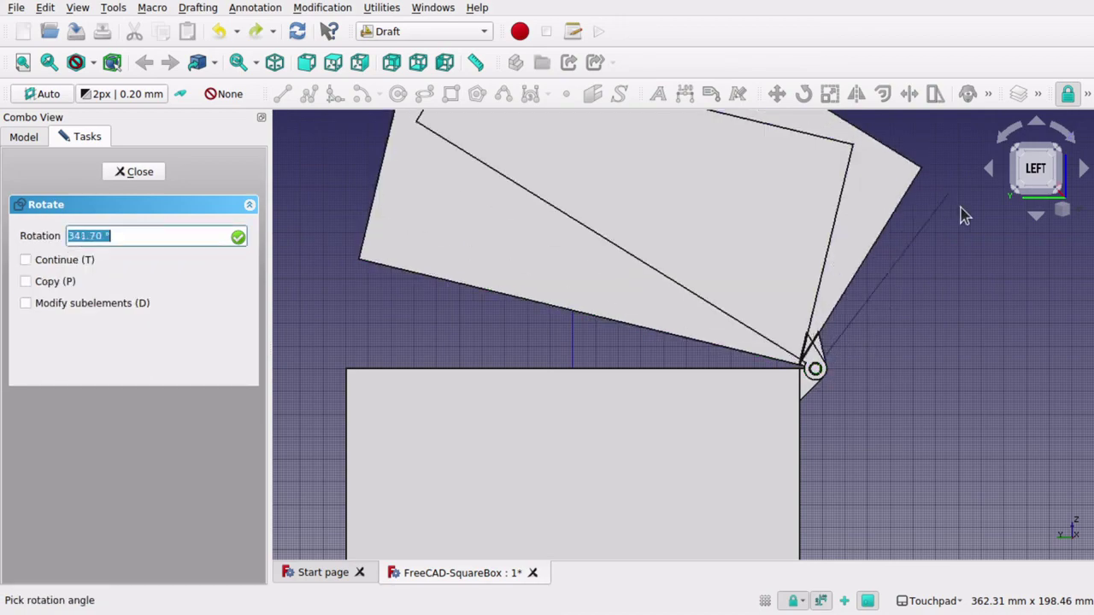
left_click(994, 378)
left_click_drag(994, 379, 605, 391, "alt")
scroll(603, 390, "up", 5)
Step: Orbit to tilted views of the open hinged box
scroll(607, 389, "down", 5)
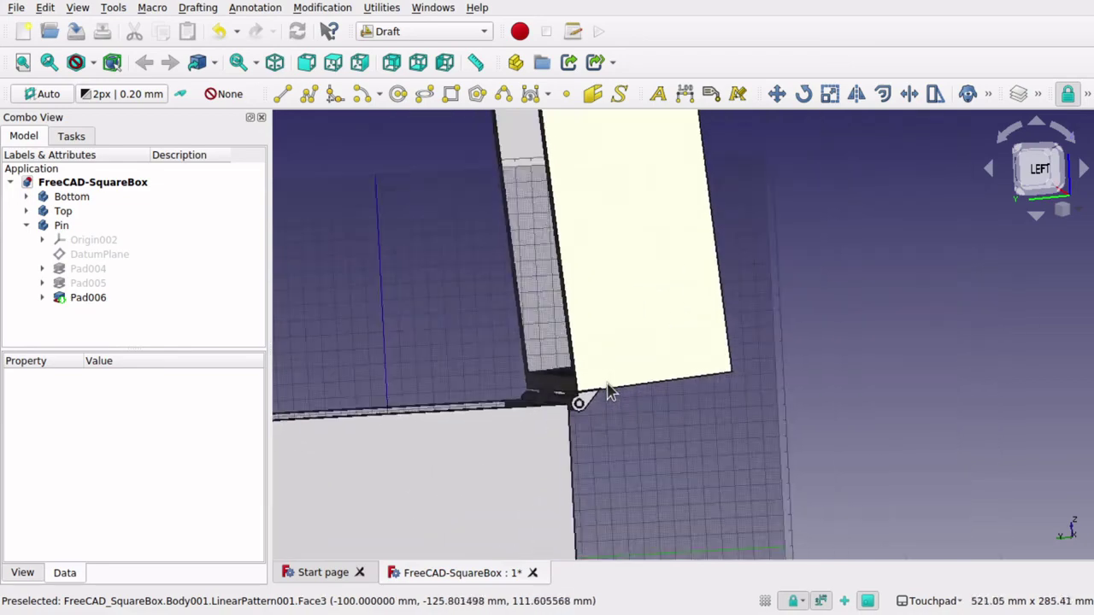
left_click_drag(432, 317, 556, 385, "alt")
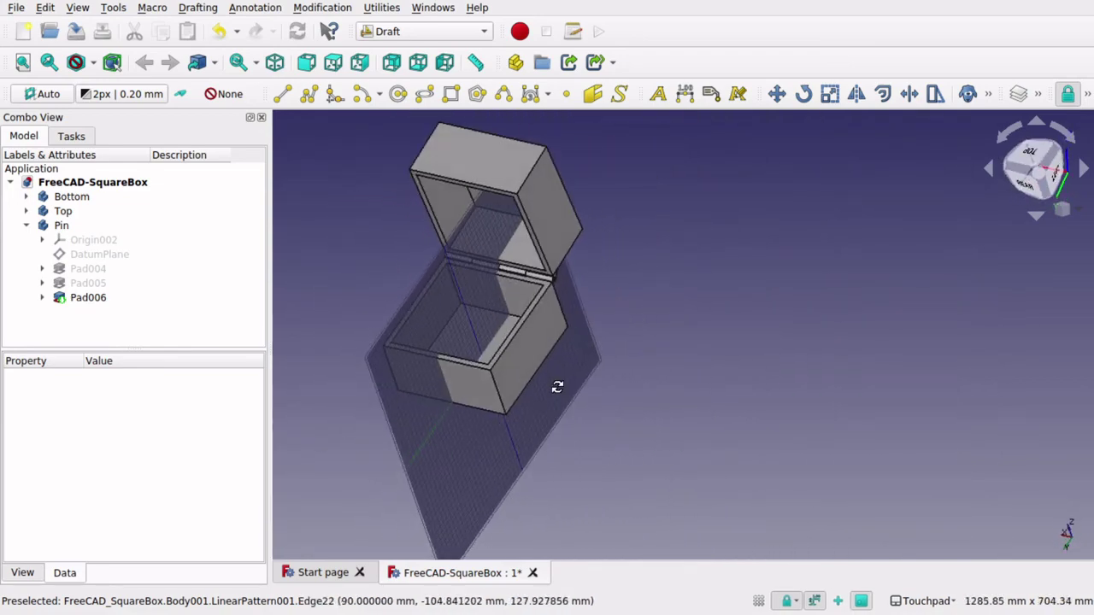
left_click_drag(632, 339, 700, 329, "alt")
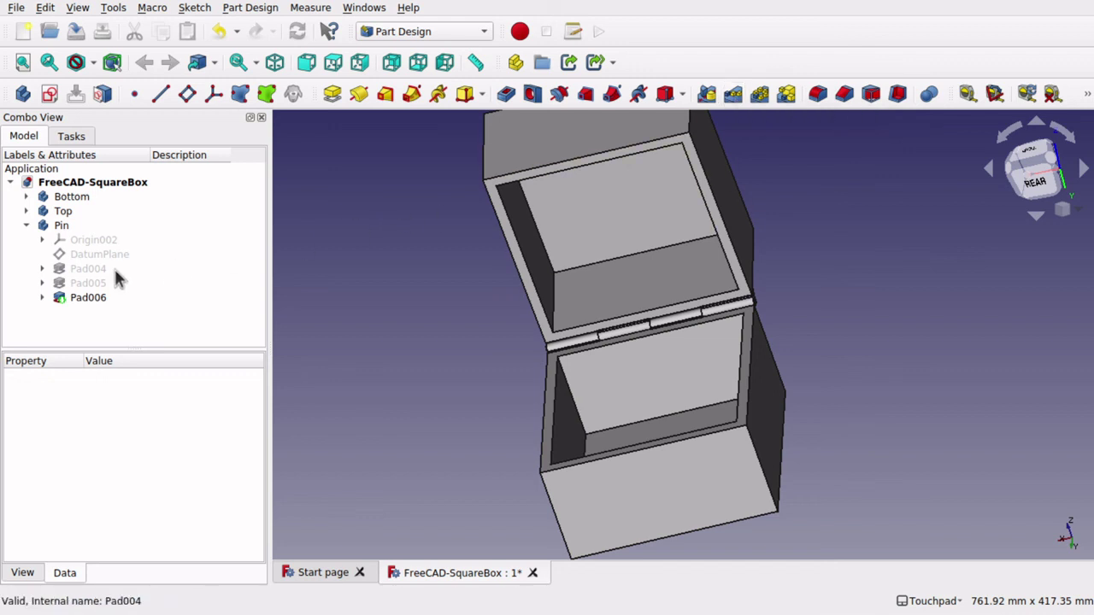
Step: Collapse the Pin body in the tree, then select Top, Bottom and Pin in turn
left_click(26, 225)
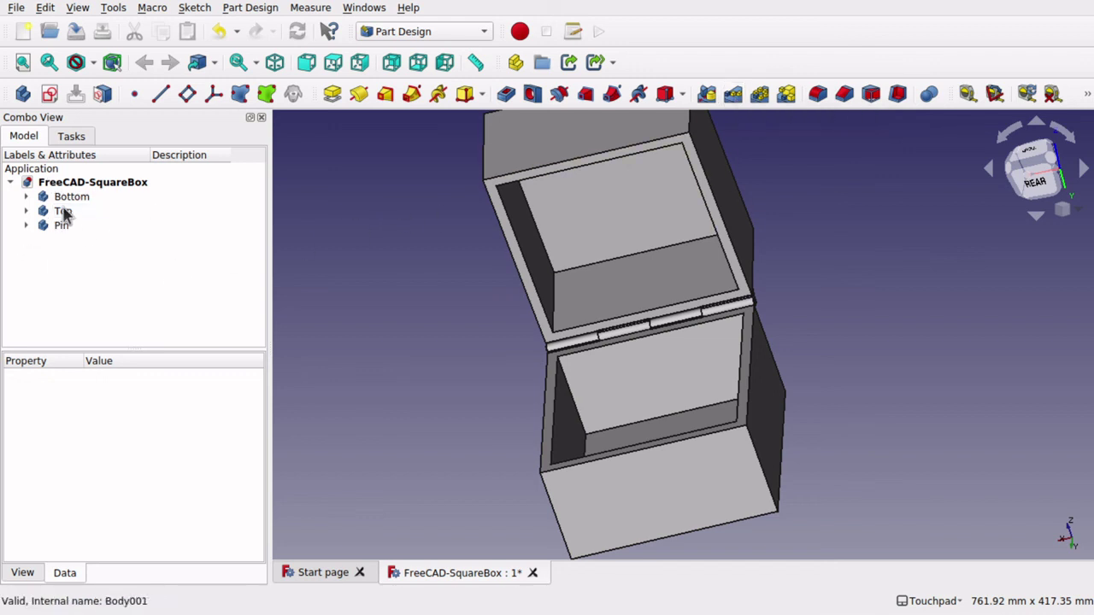
left_click(64, 212)
left_click(53, 195)
left_click(62, 227)
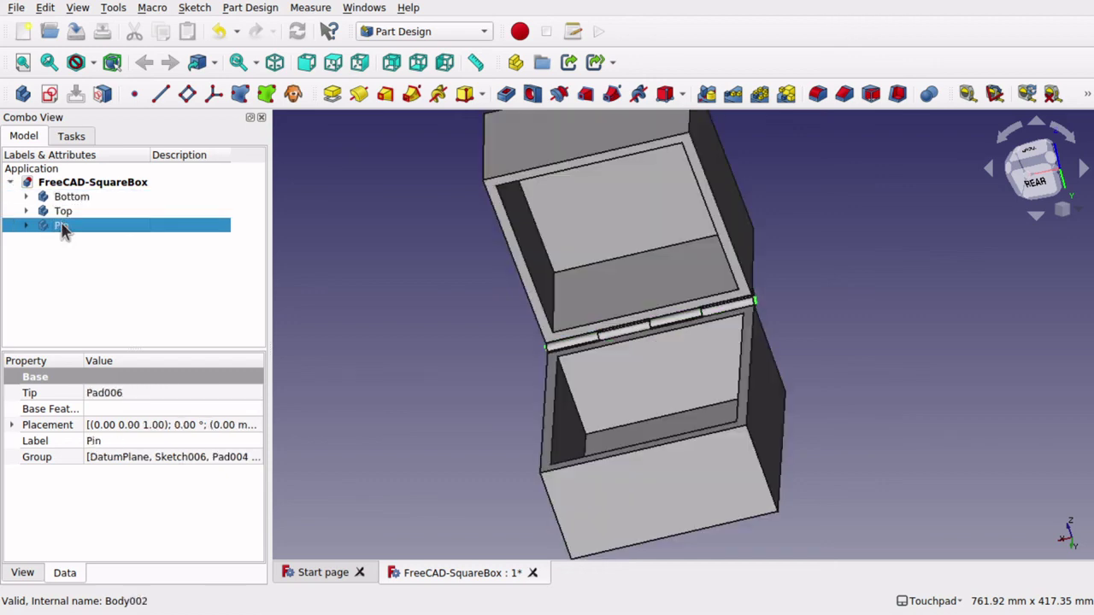
middle_click_drag(397, 351, 420, 339)
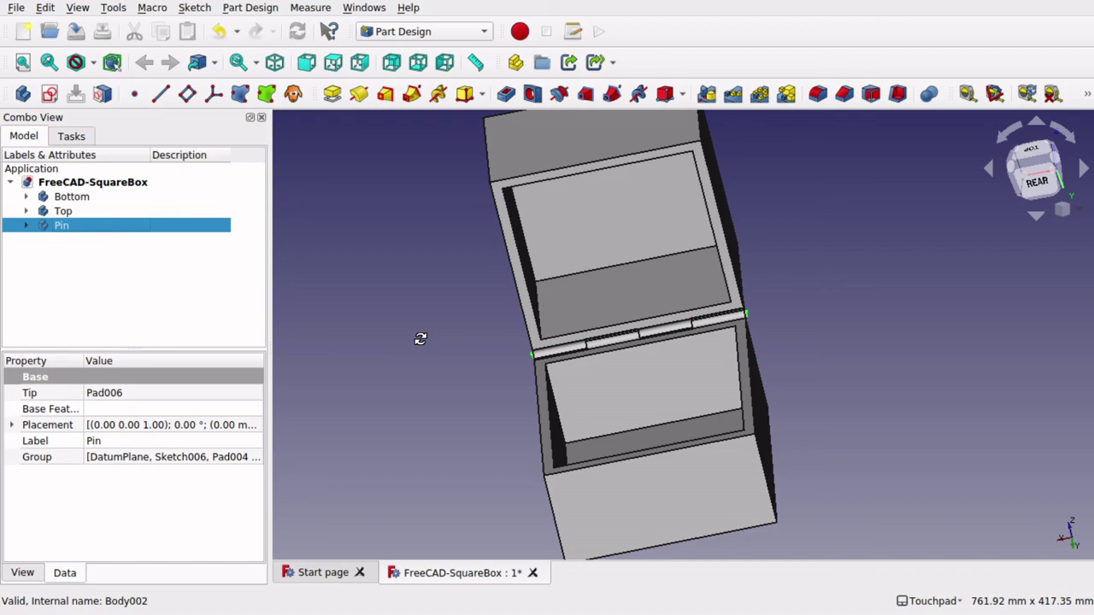